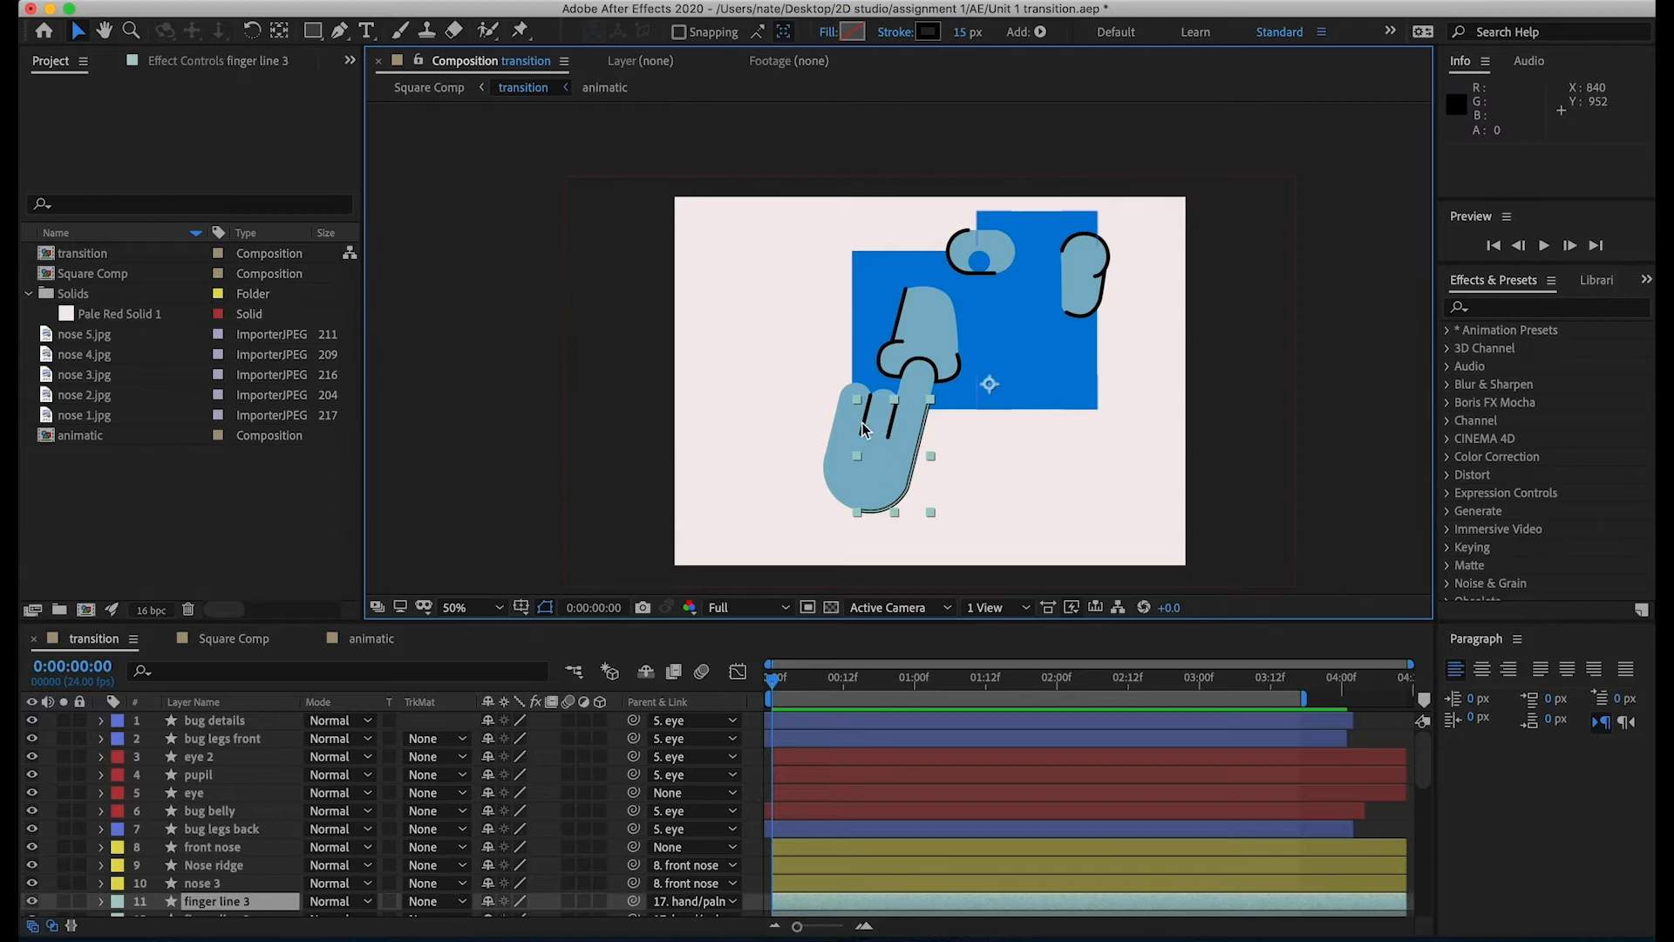
- Scrub through the transition composition's animation and return to its first frame
left_click_drag(782, 680, 898, 681)
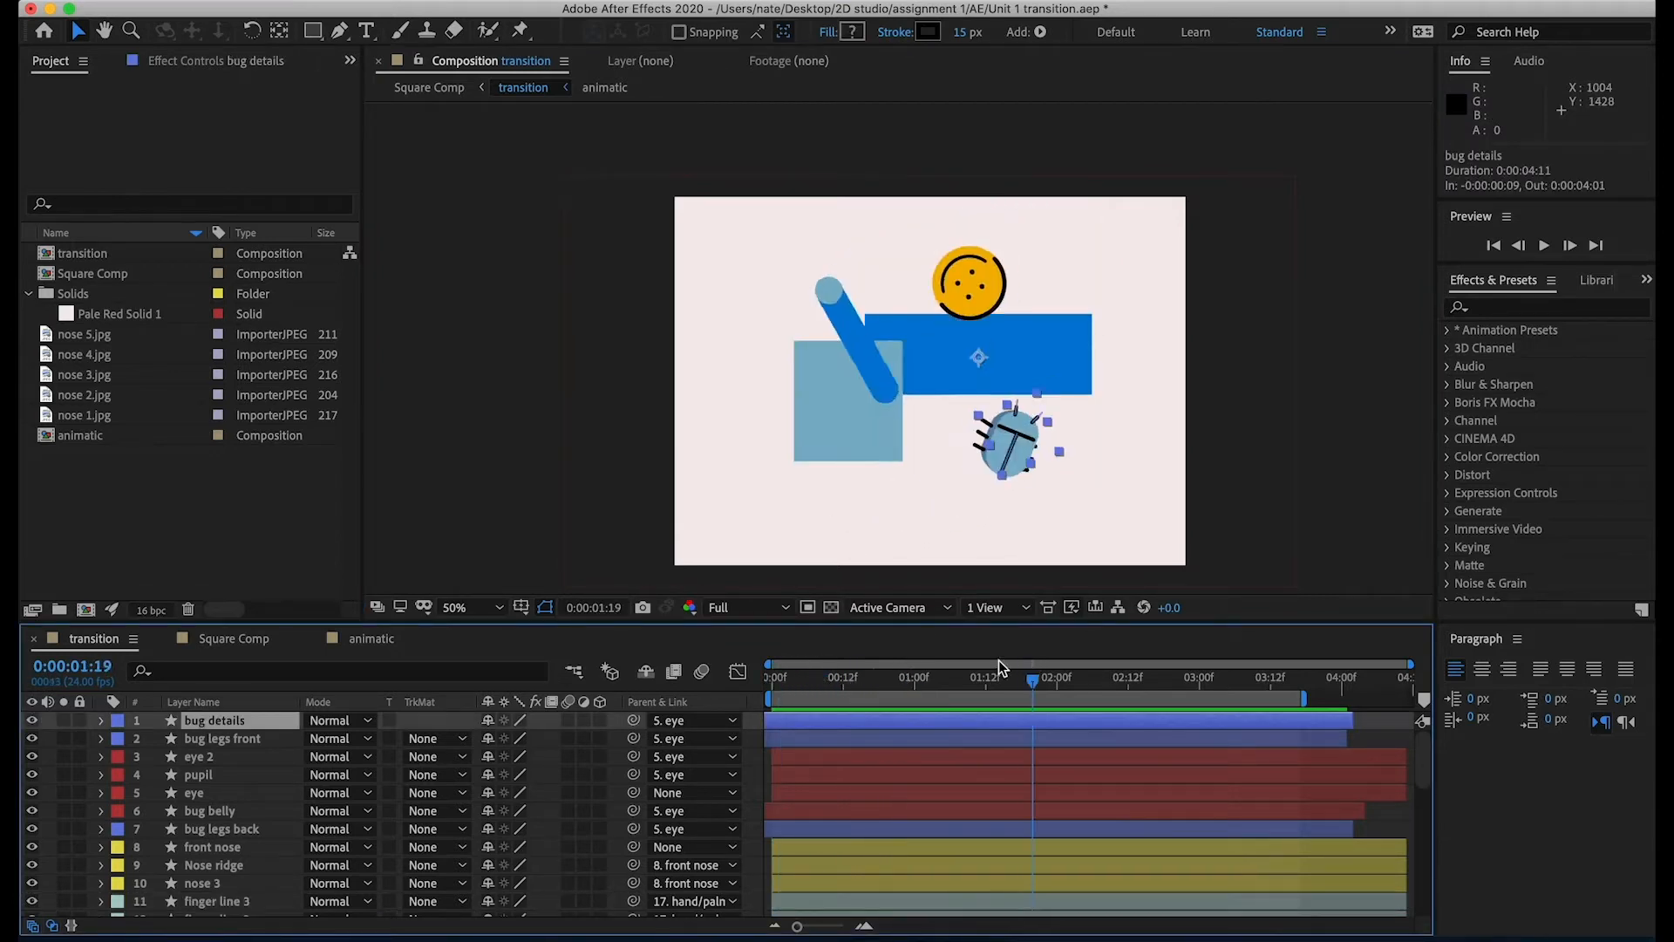
left_click_drag(997, 663, 664, 680)
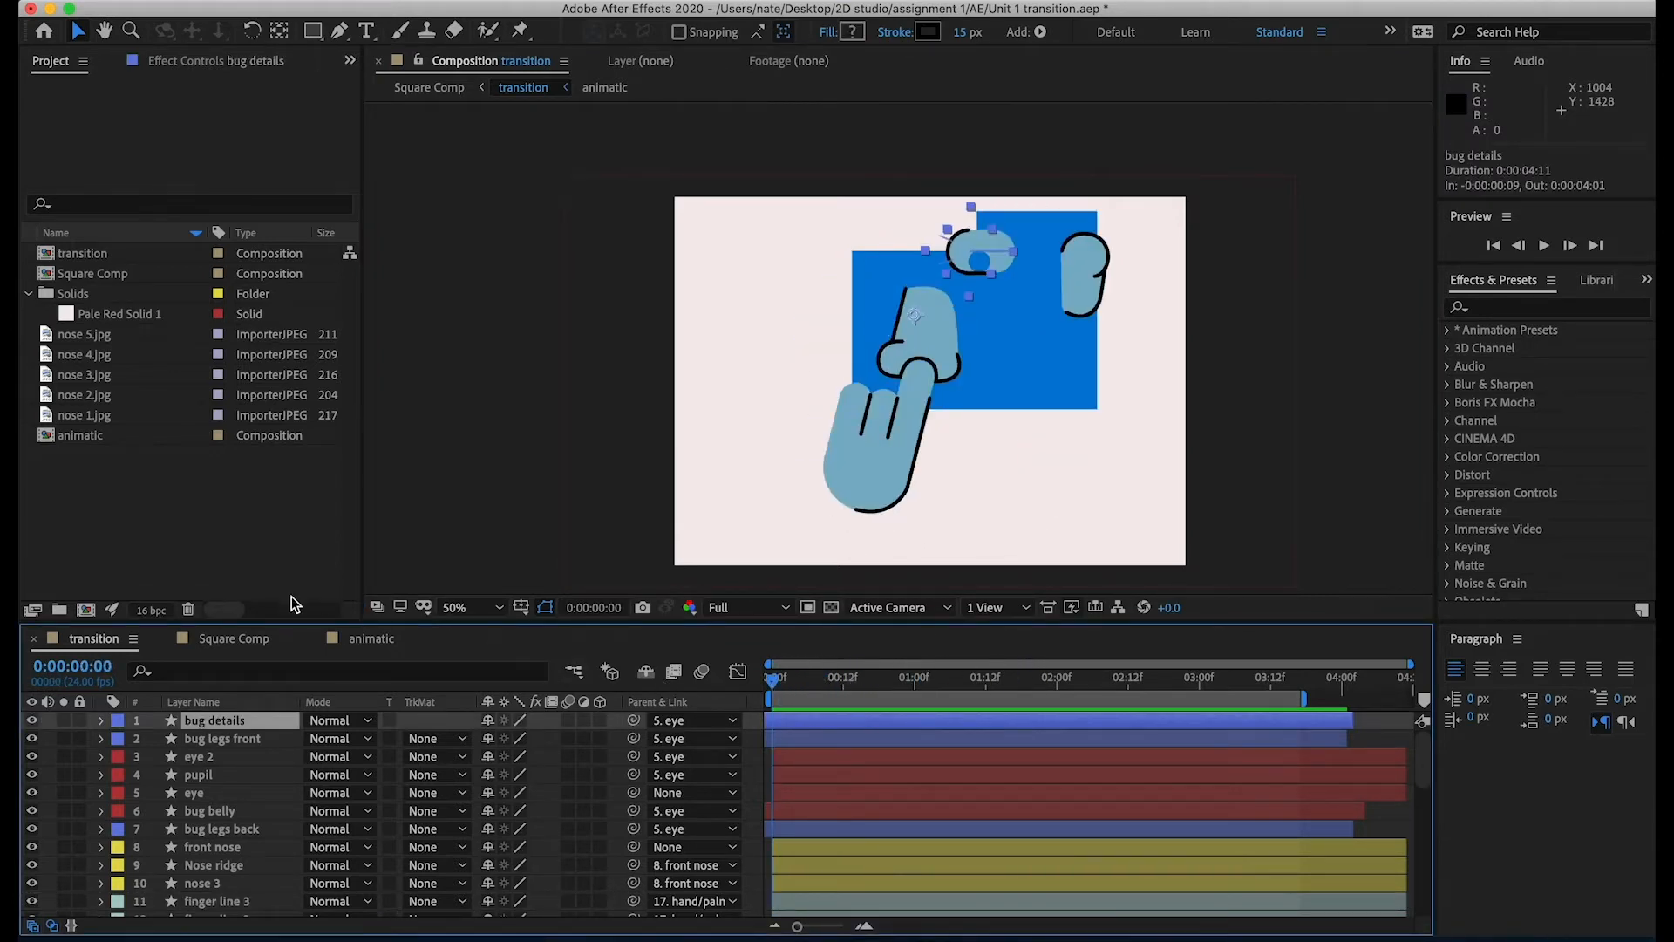
- Create a new composition named Example with a frame rate of 24 frames per second
left_click(85, 608)
left_click(889, 452)
type("24")
left_click(1023, 237)
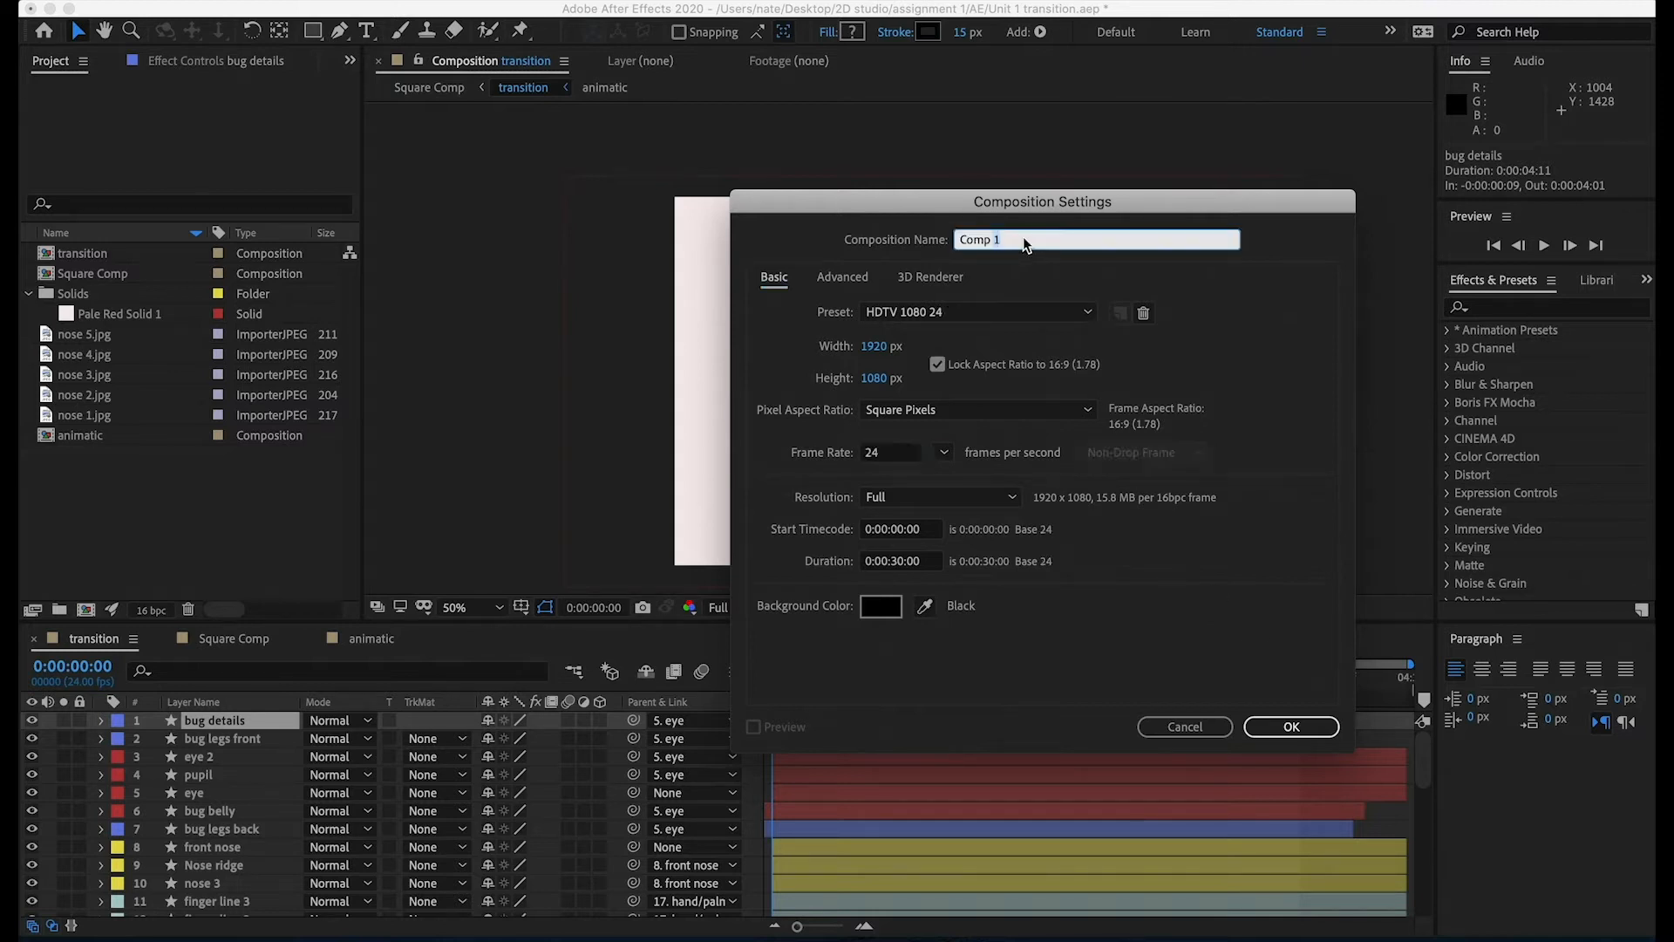
type("Example")
left_click(1299, 724)
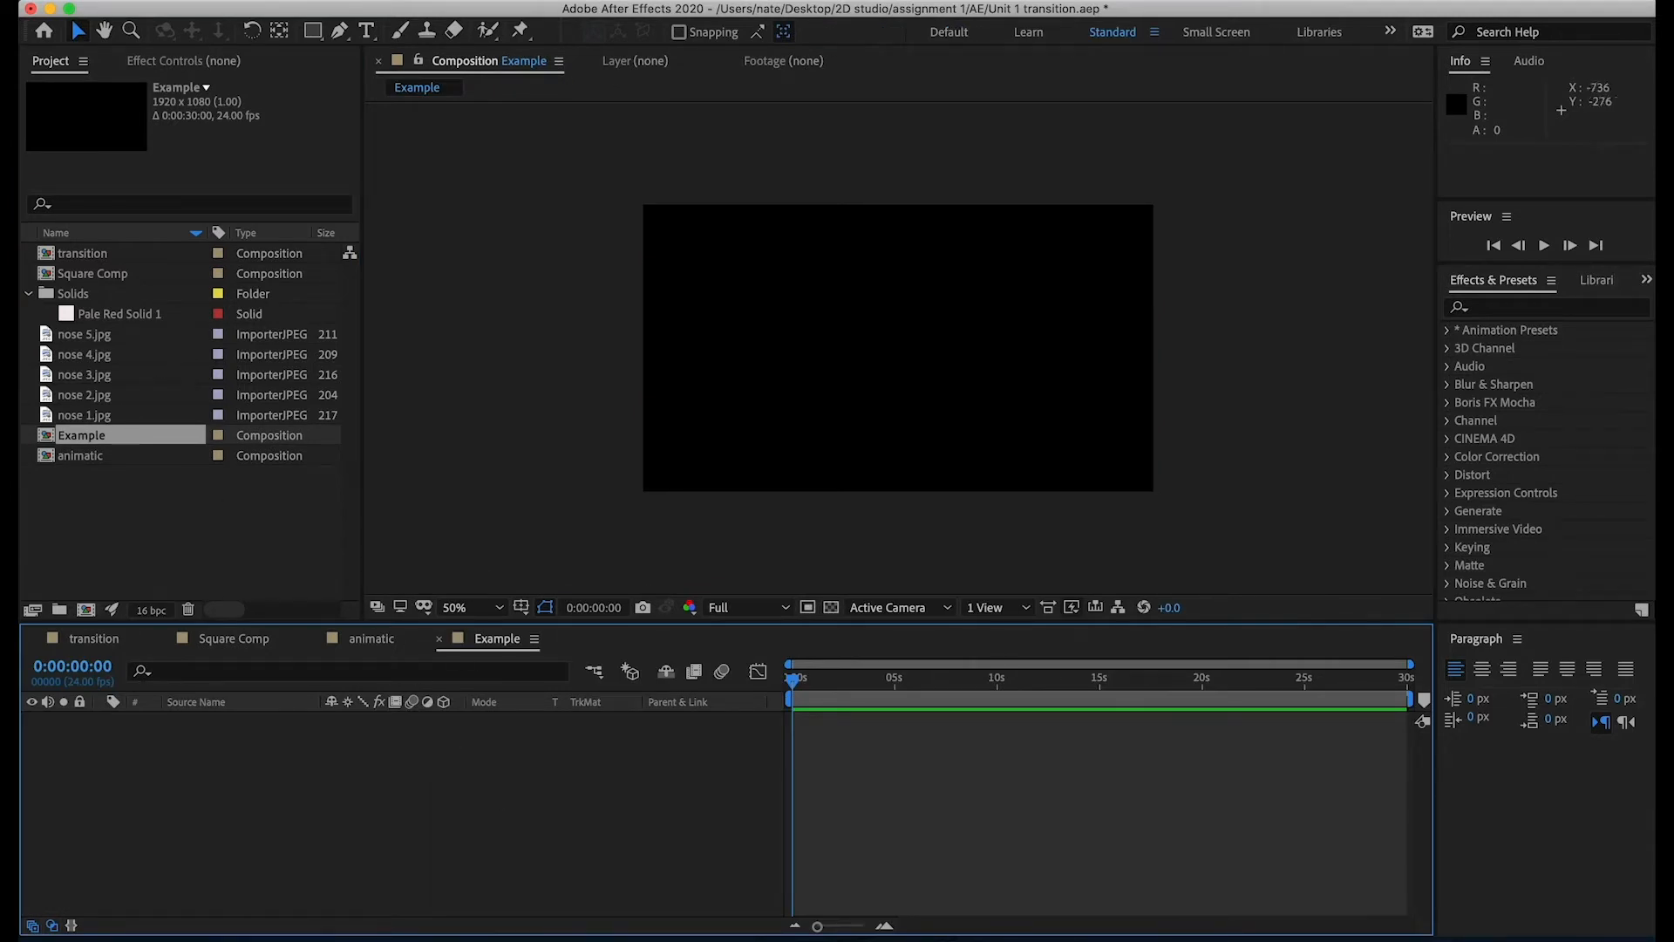
- Draw a light grey circle about 380 px across with a 0 px stroke near the composition's centre using the Ellipse Tool
left_click(312, 28)
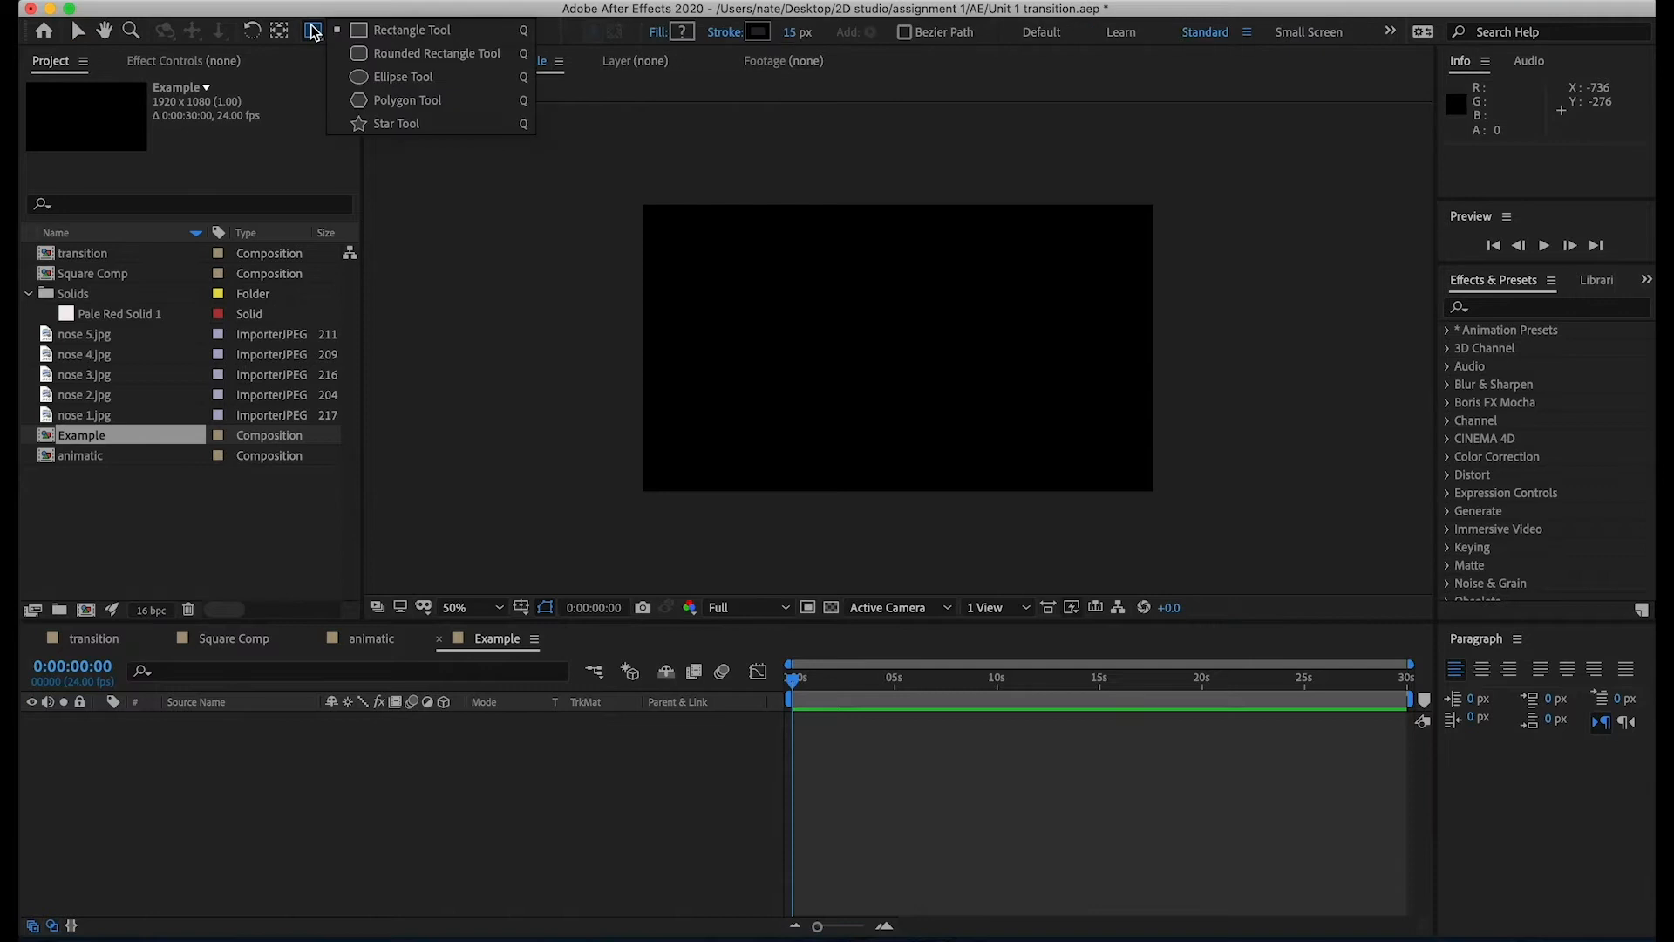
left_click(403, 78)
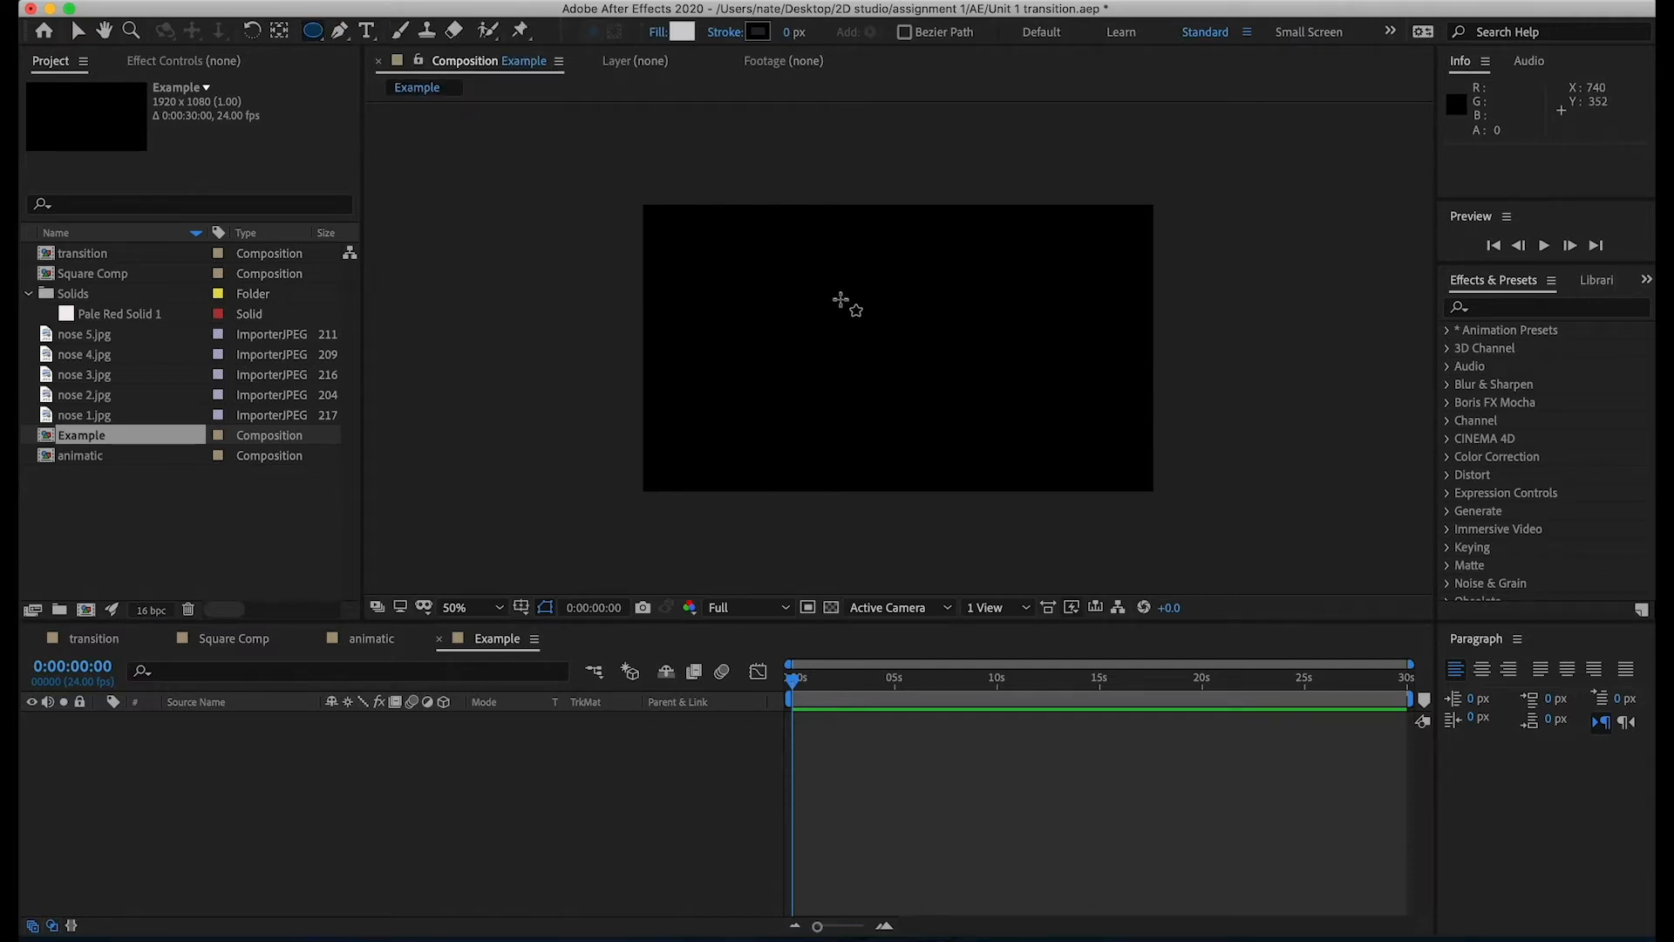
left_click_drag(841, 299, 943, 364)
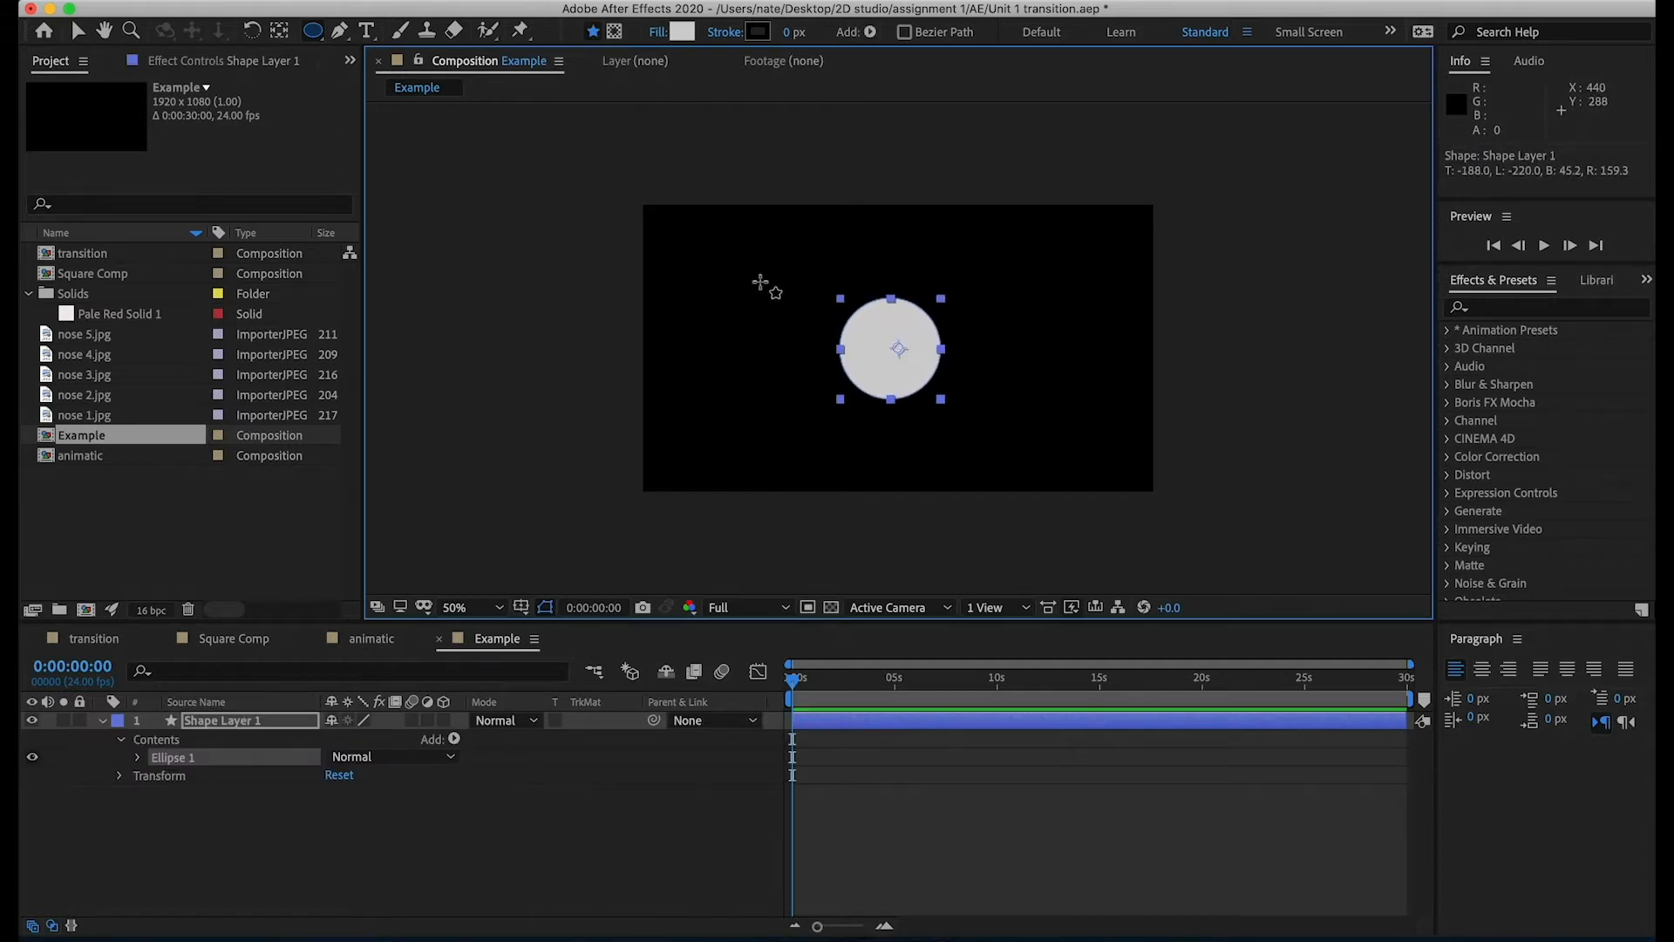
left_click(959, 780)
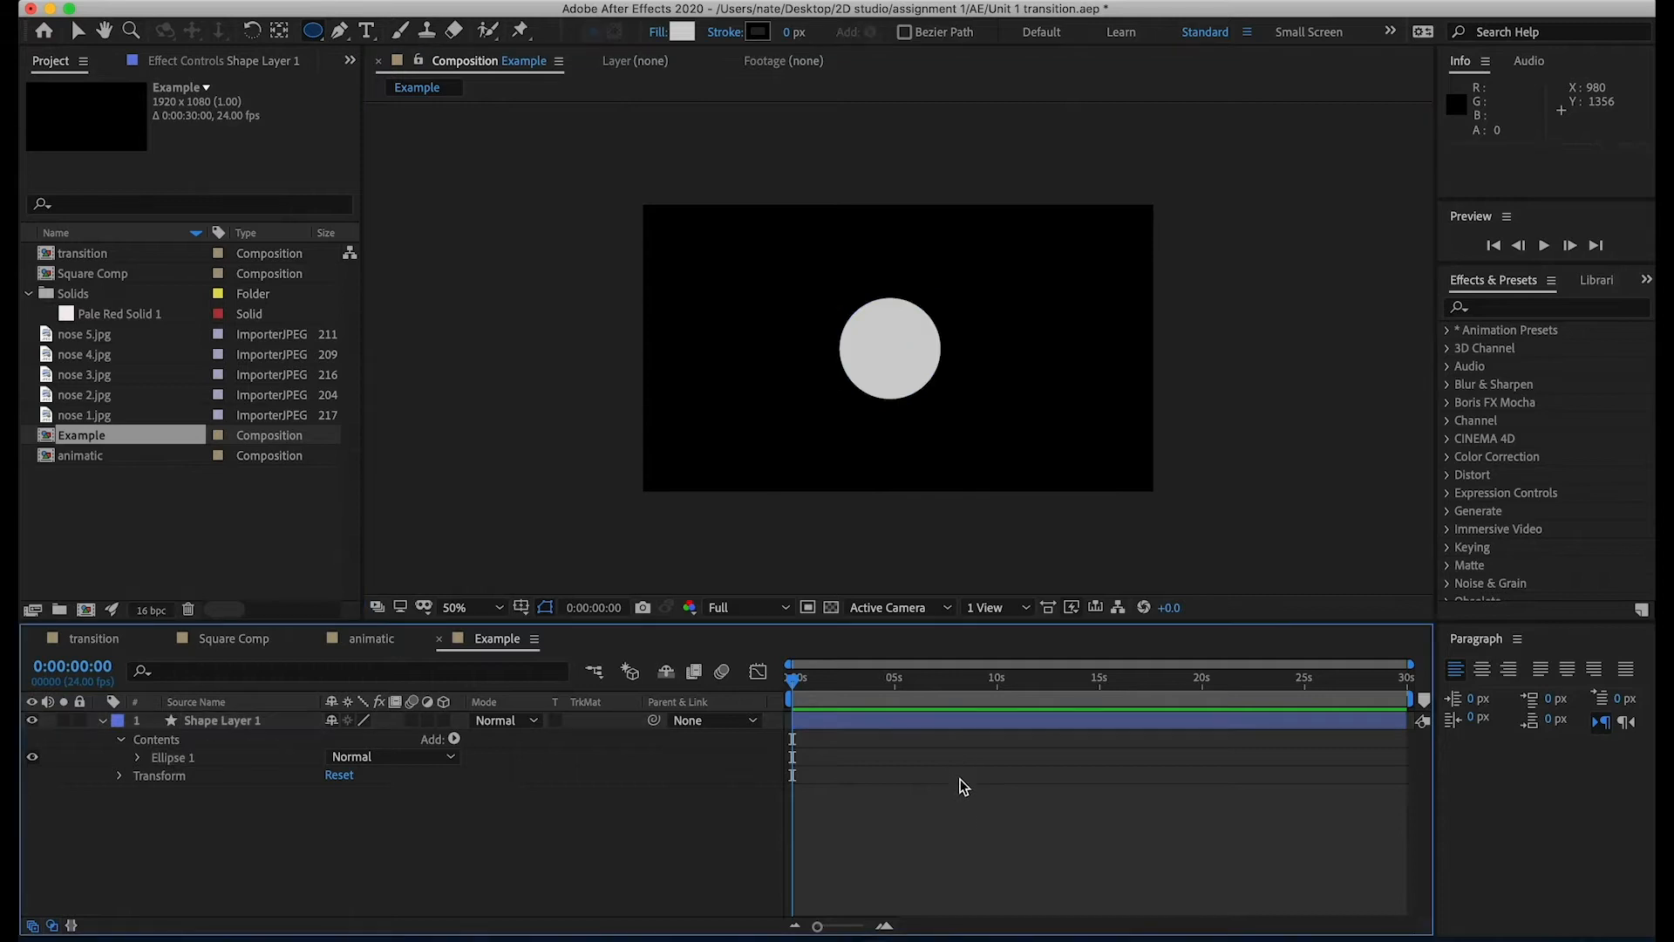
- Enable snapping and move the circle layer's anchor point onto the centre of the circle
left_click(961, 720)
key("v")
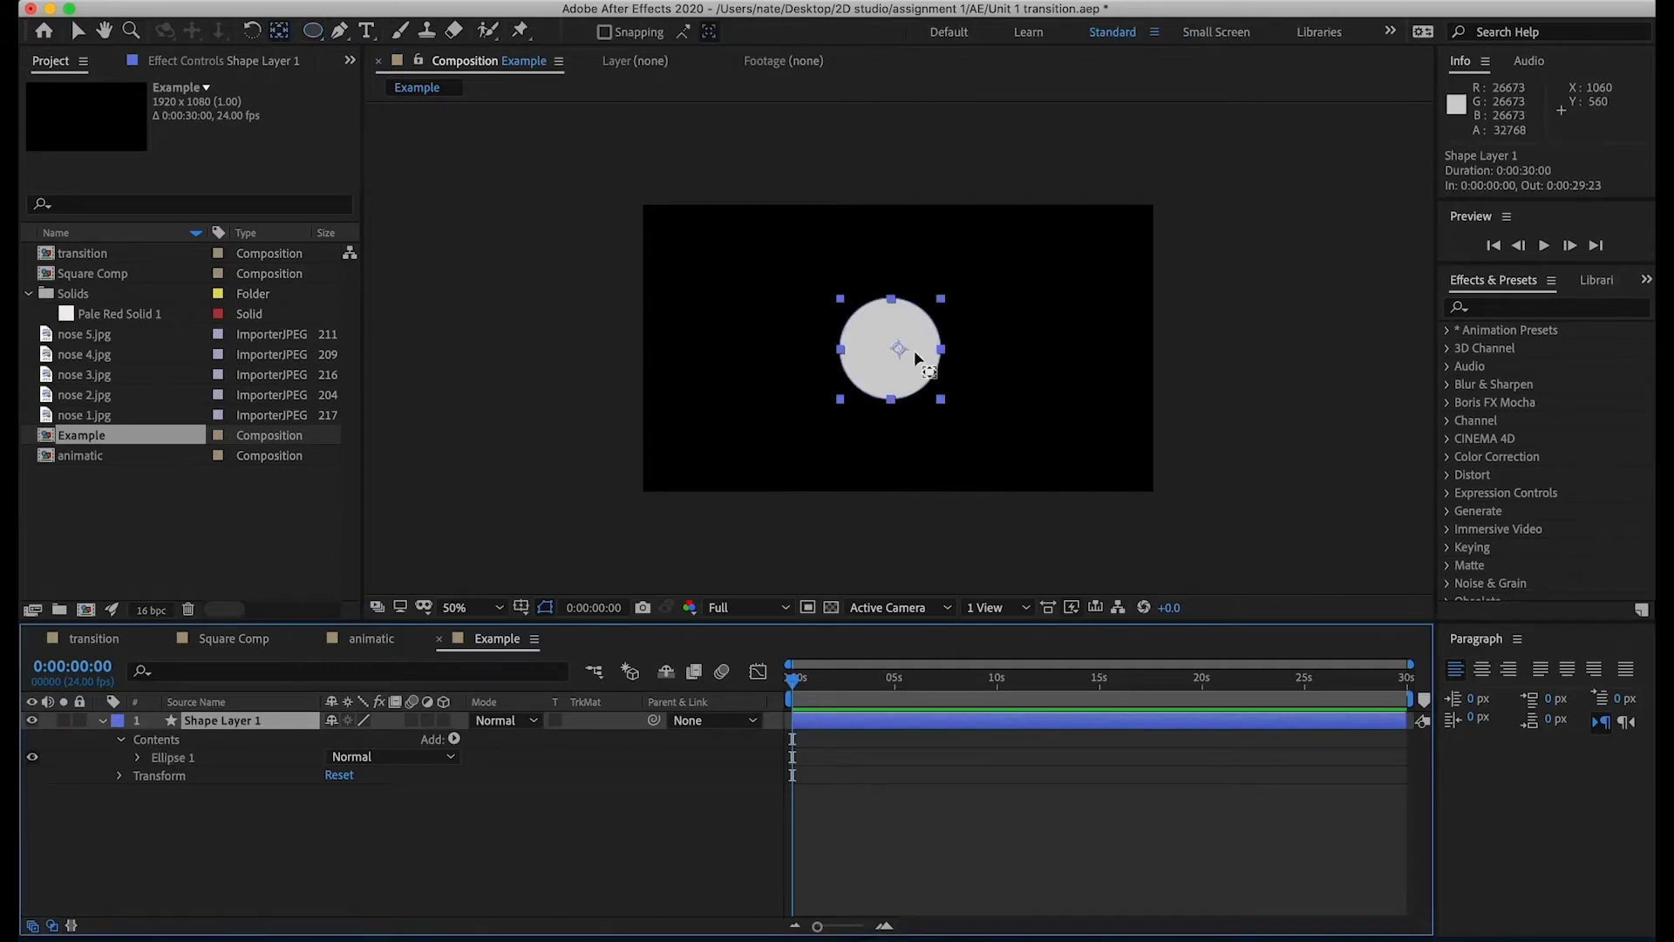
left_click(607, 33)
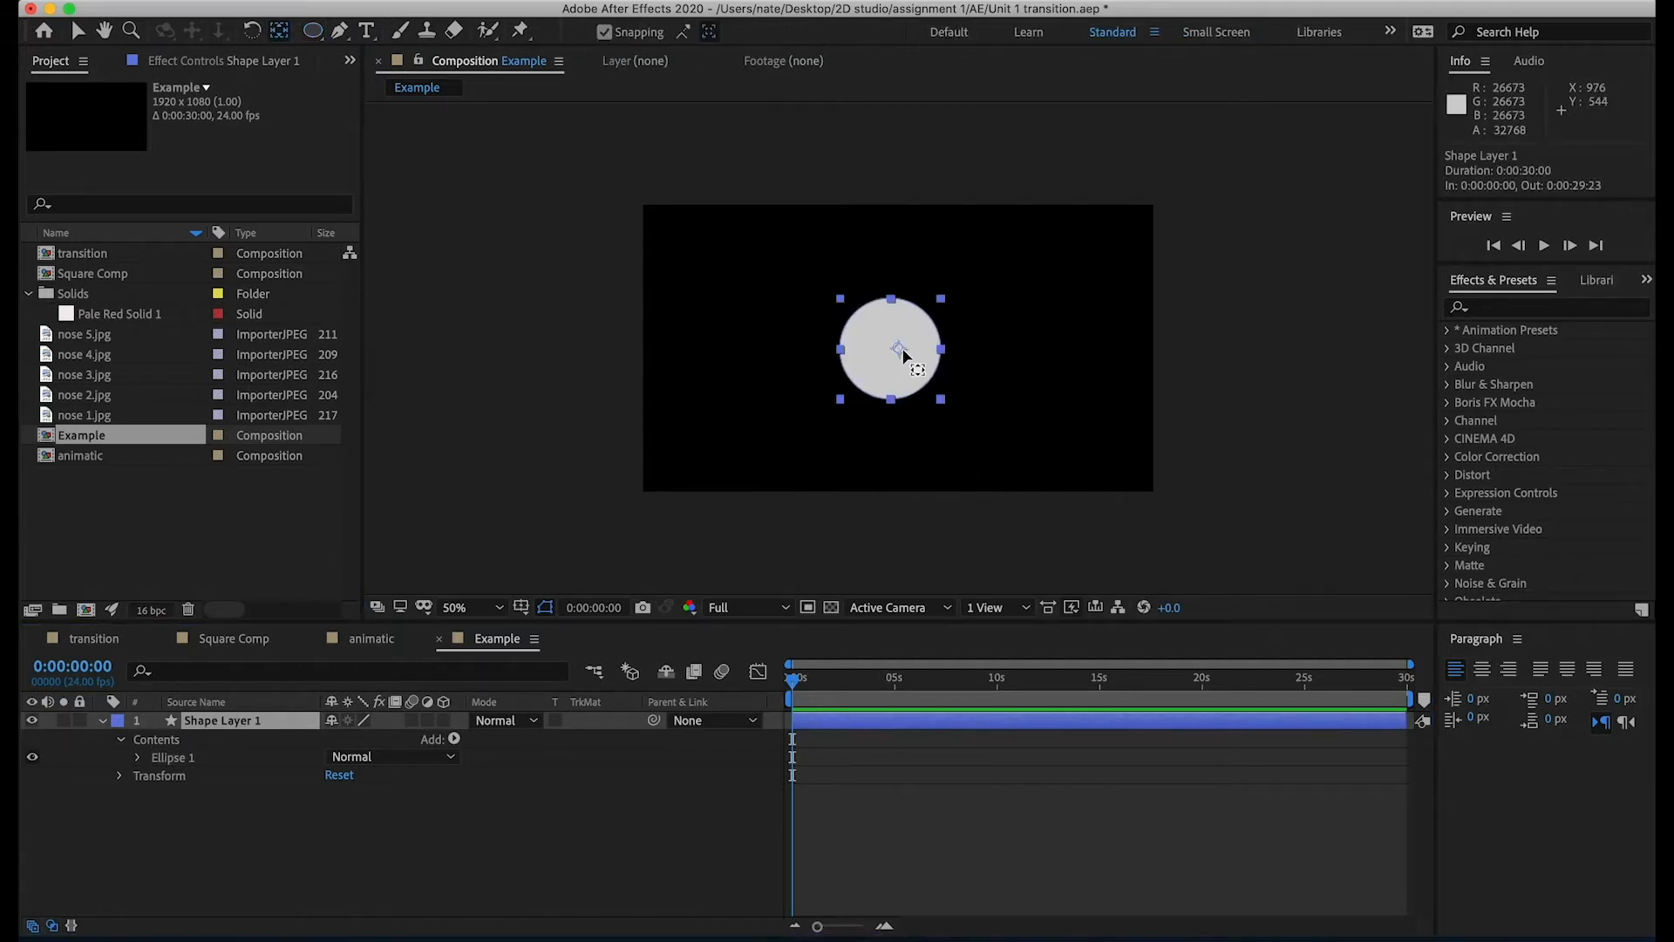
left_click_drag(899, 350, 891, 348)
left_click(928, 776)
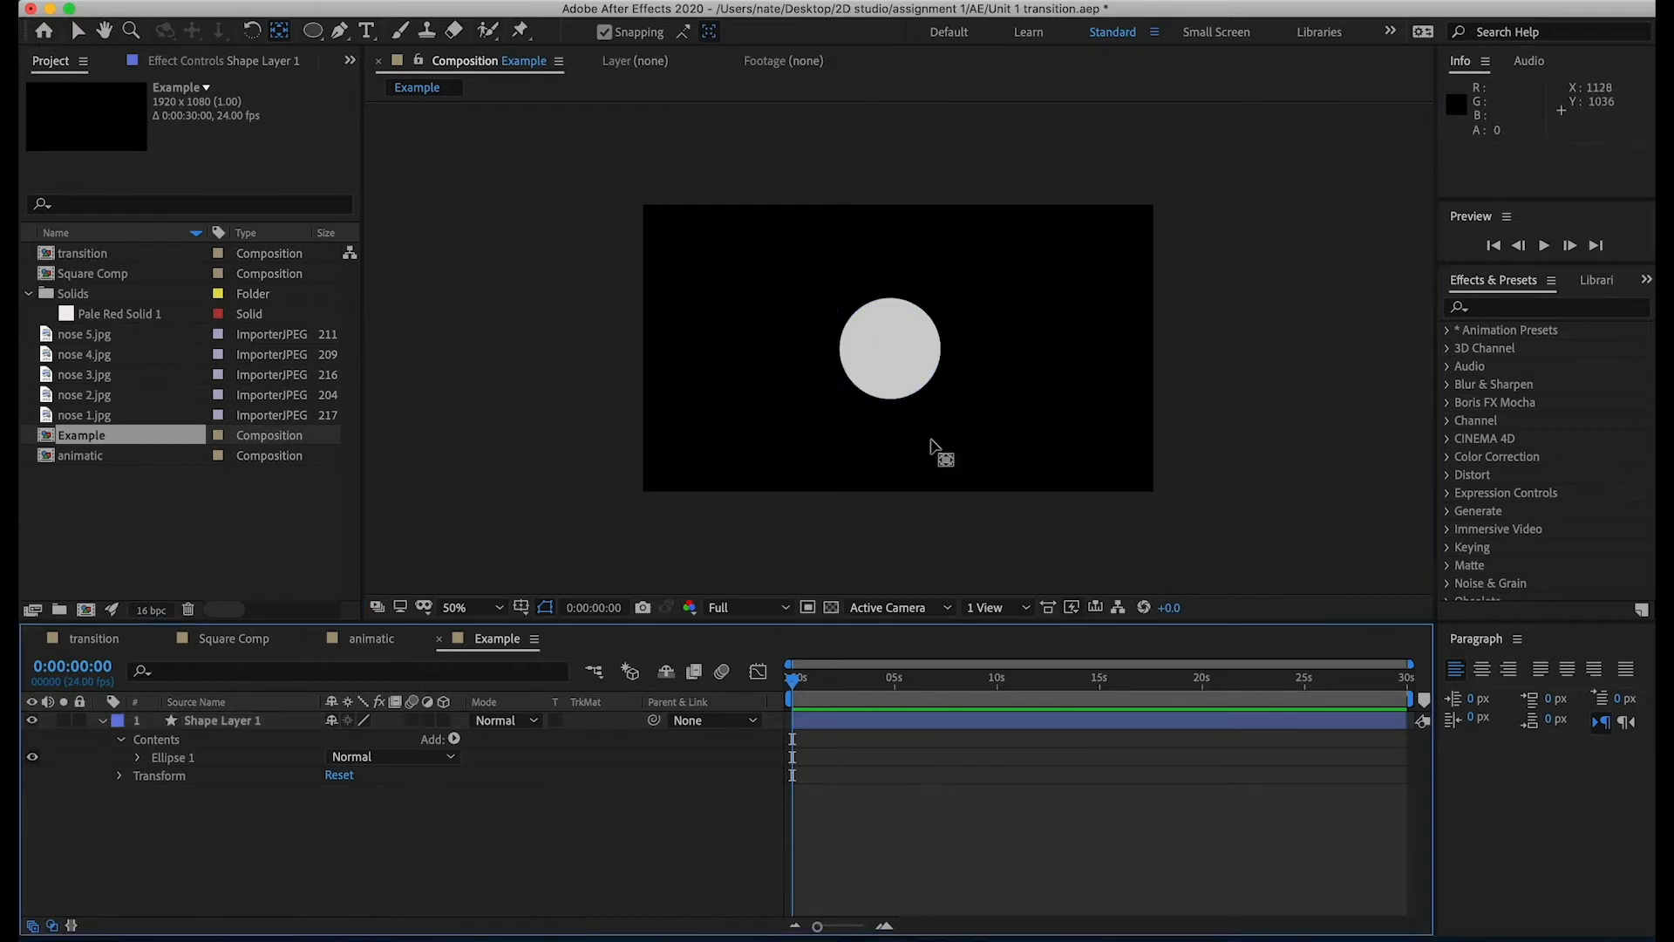
- Move the circle to the lower-left part of the composition, at about (578, 722)
key("v")
mouse_move(905, 348)
left_mouse_down()
mouse_move(861, 383)
mouse_move(866, 362)
mouse_move(809, 376)
left_mouse_up()
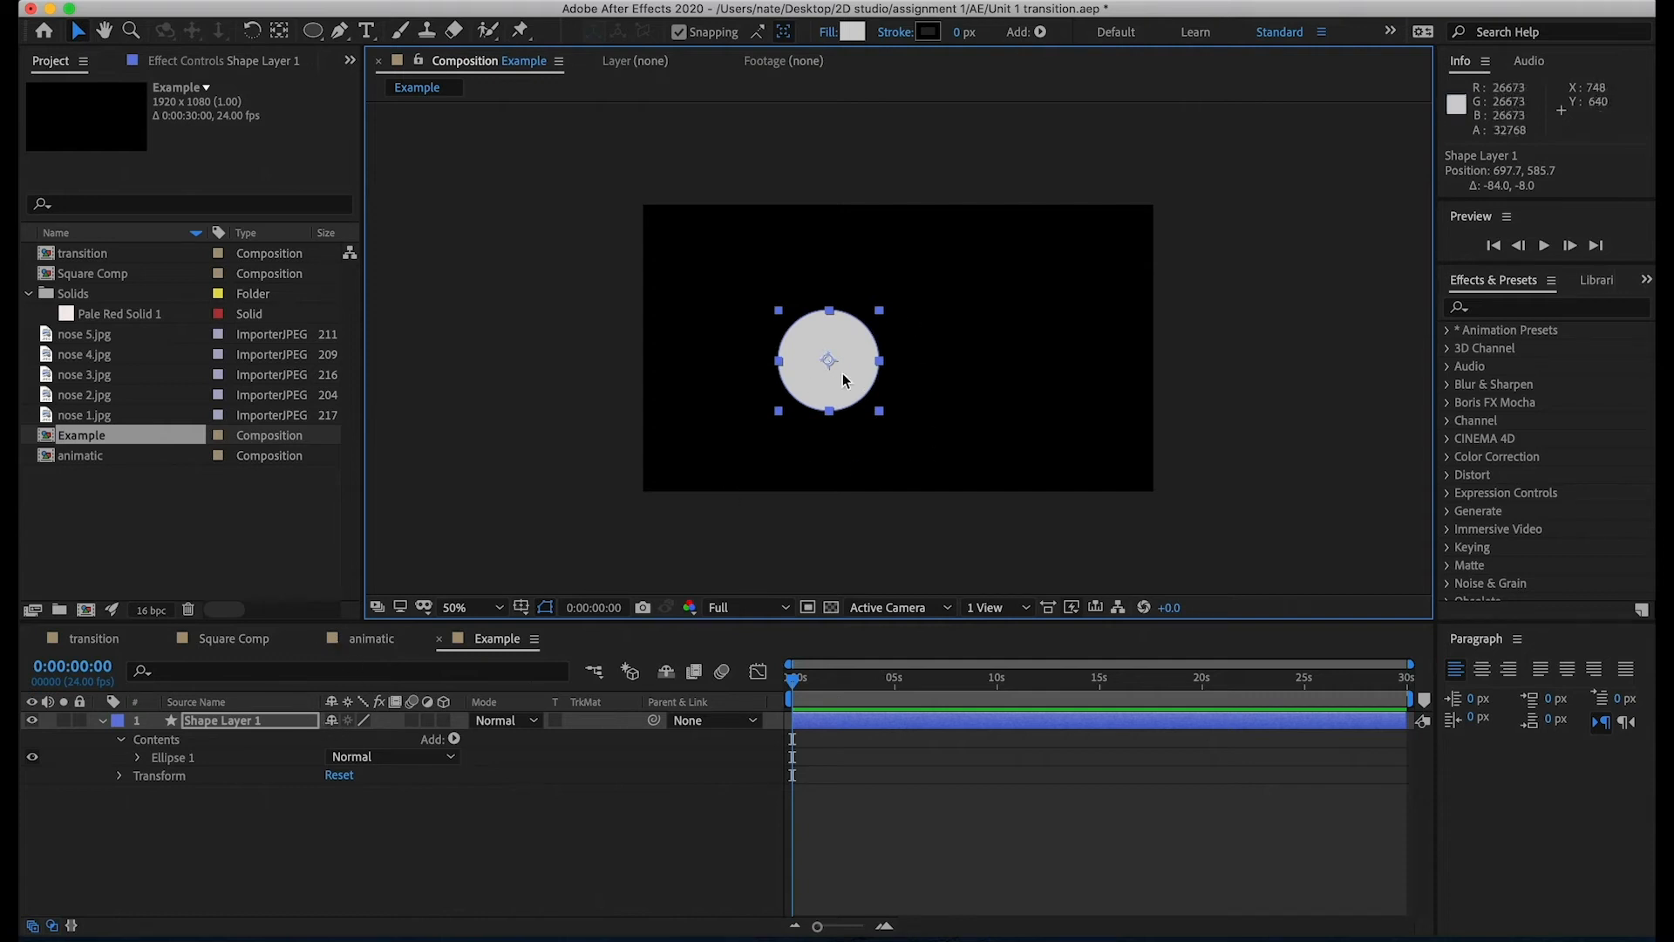
left_click_drag(842, 373, 907, 321)
- Try rotating the circle 84° about an anchor point placed outside its upper-right edge, and undo the rotation and anchor move
key("y")
key("r")
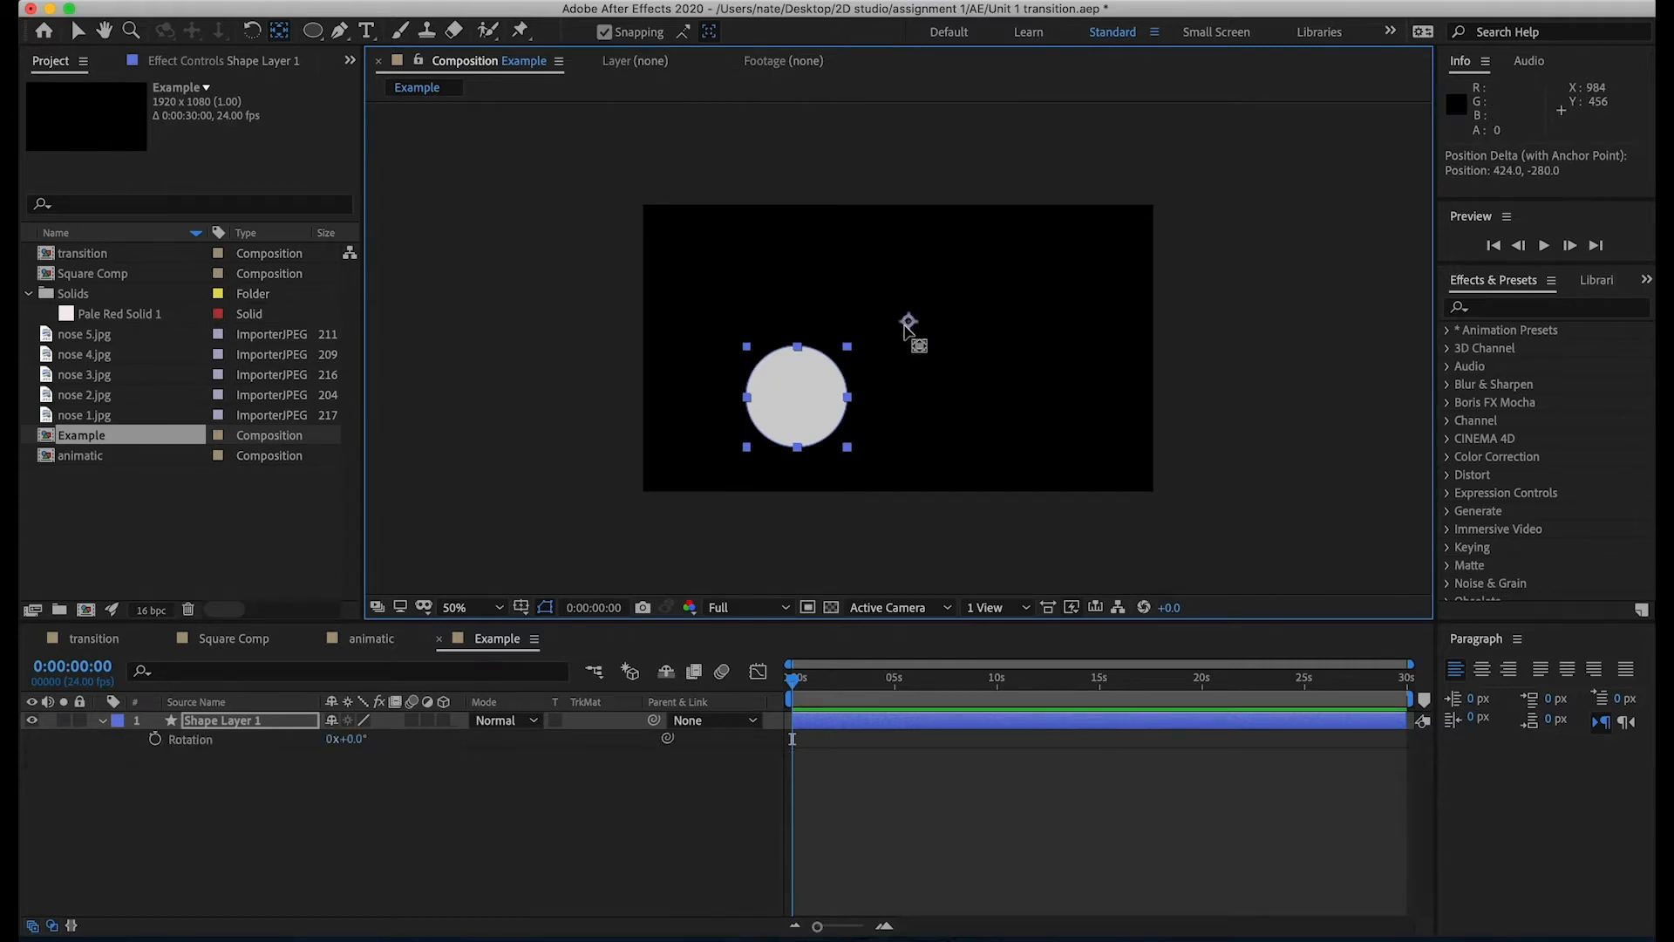
left_click_drag(348, 739, 420, 713)
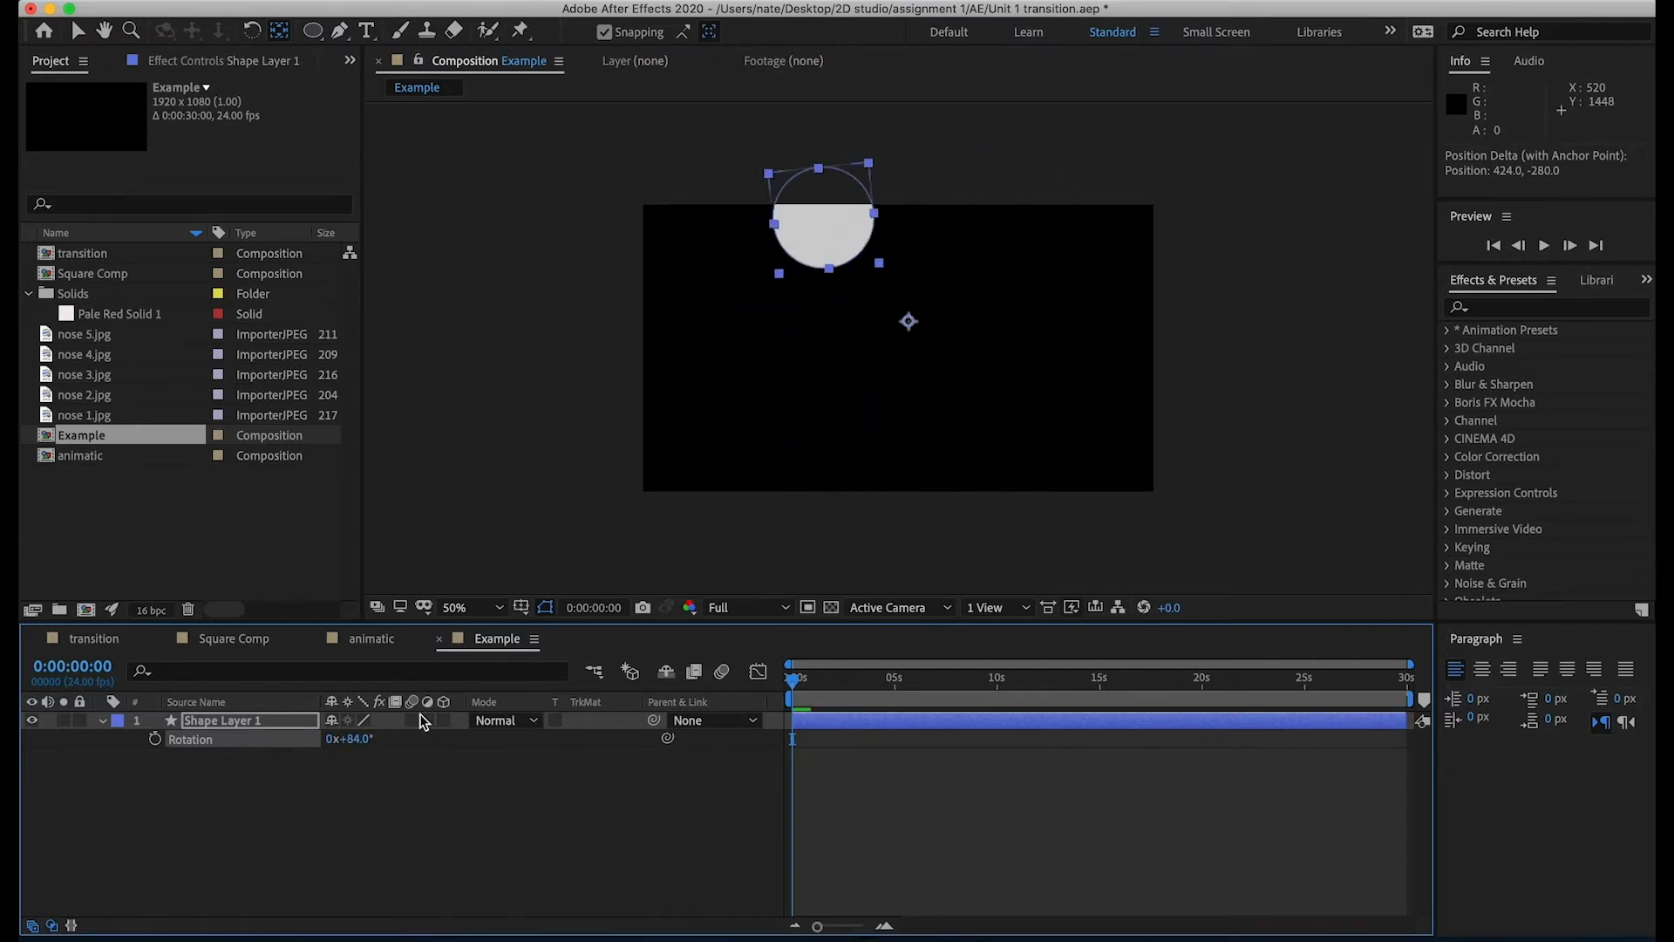
key("ctrl+z")
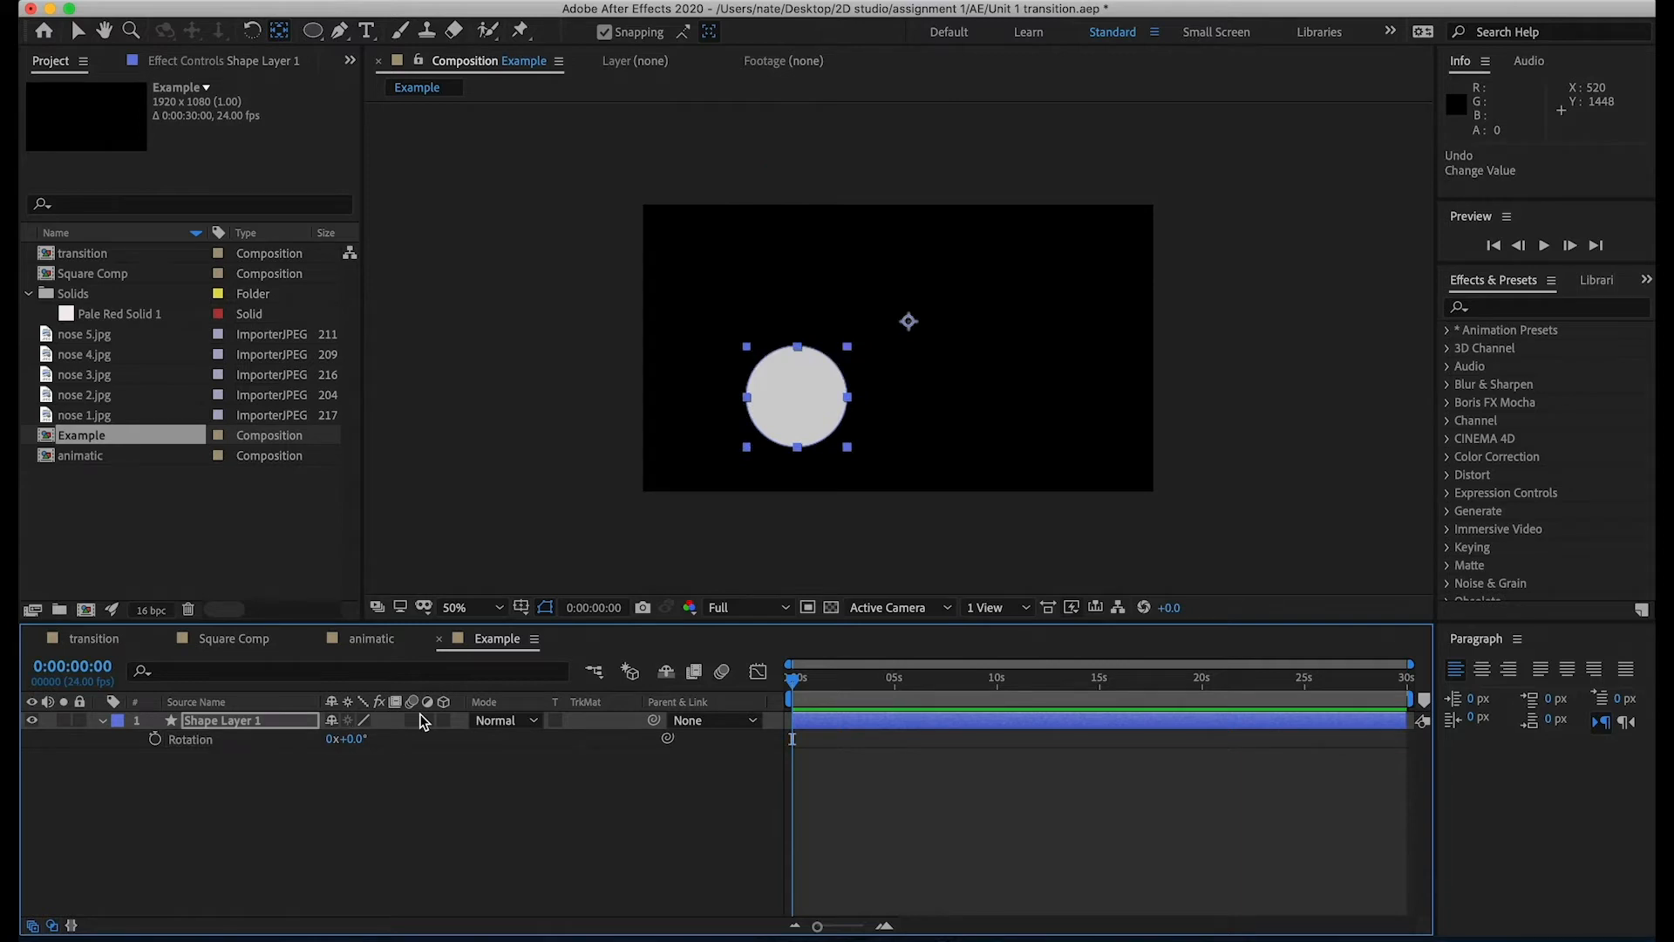
key("ctrl+z")
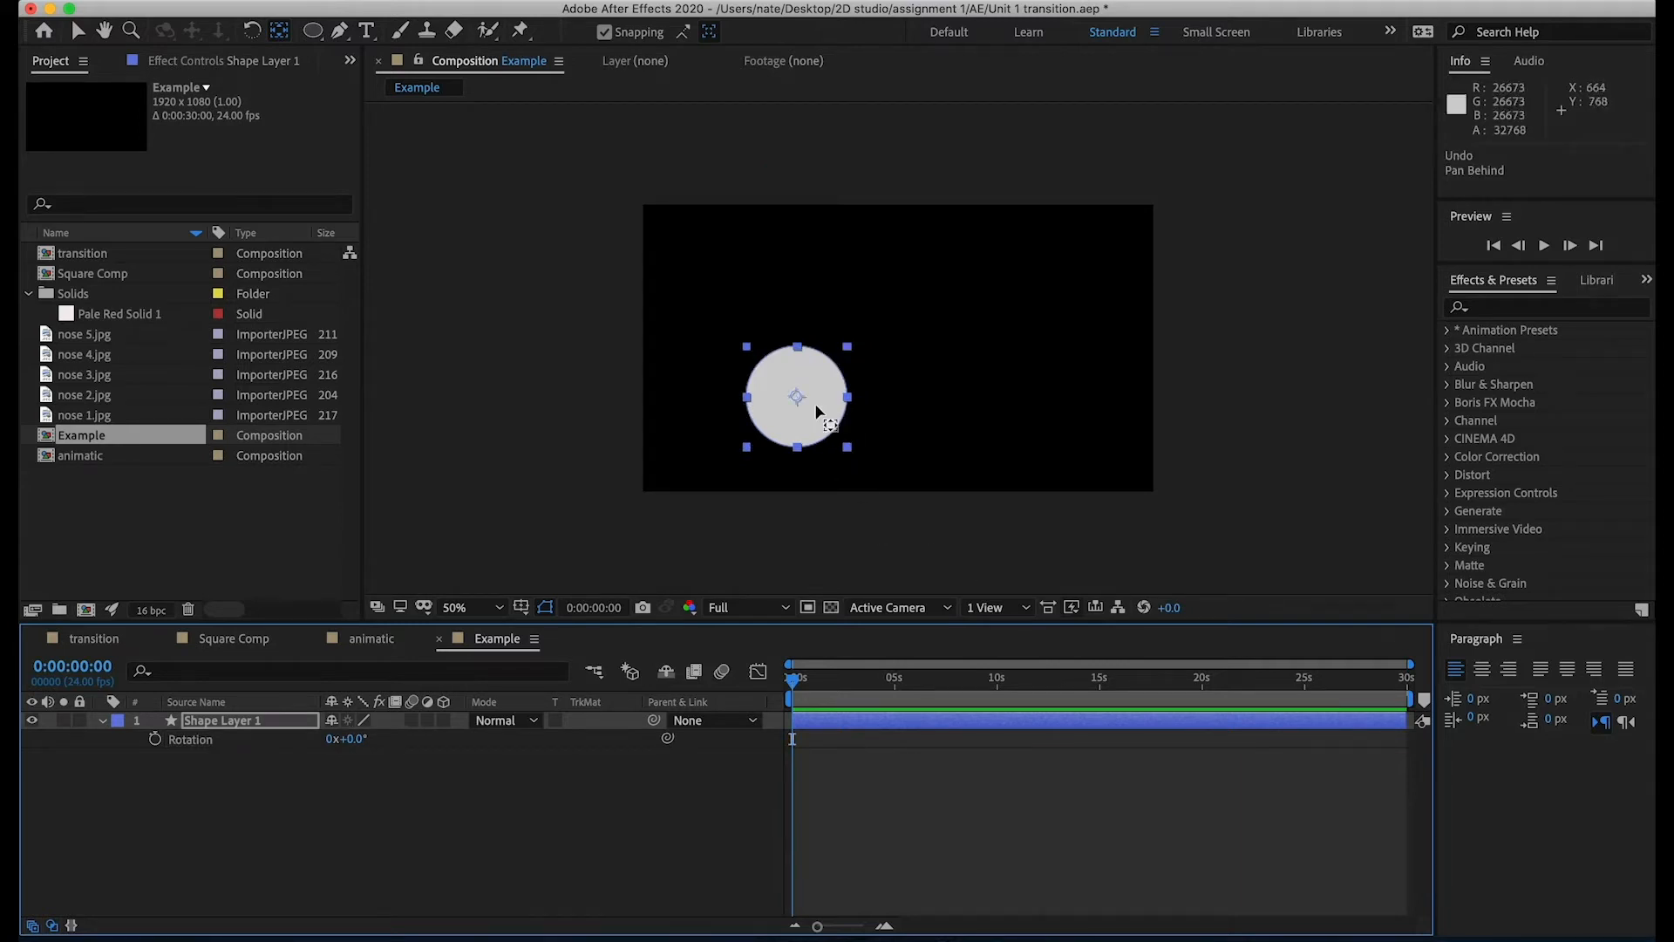
key("v")
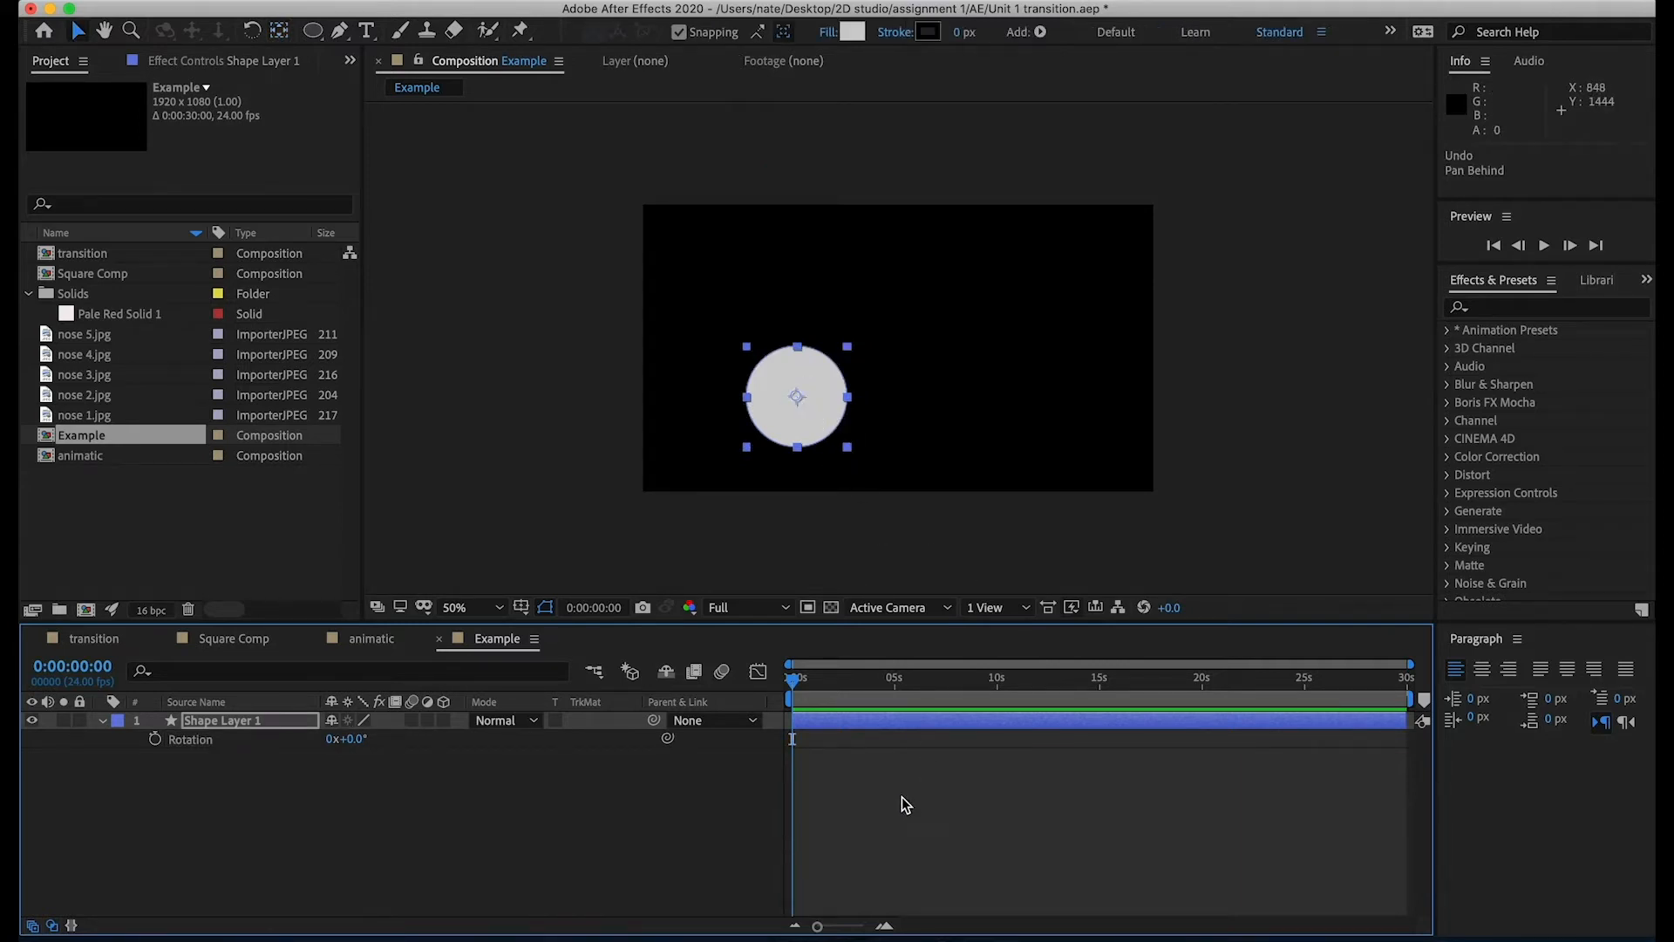
- Scale the circle layer uniformly to 72%
left_click(902, 797)
left_click(891, 724)
key("p")
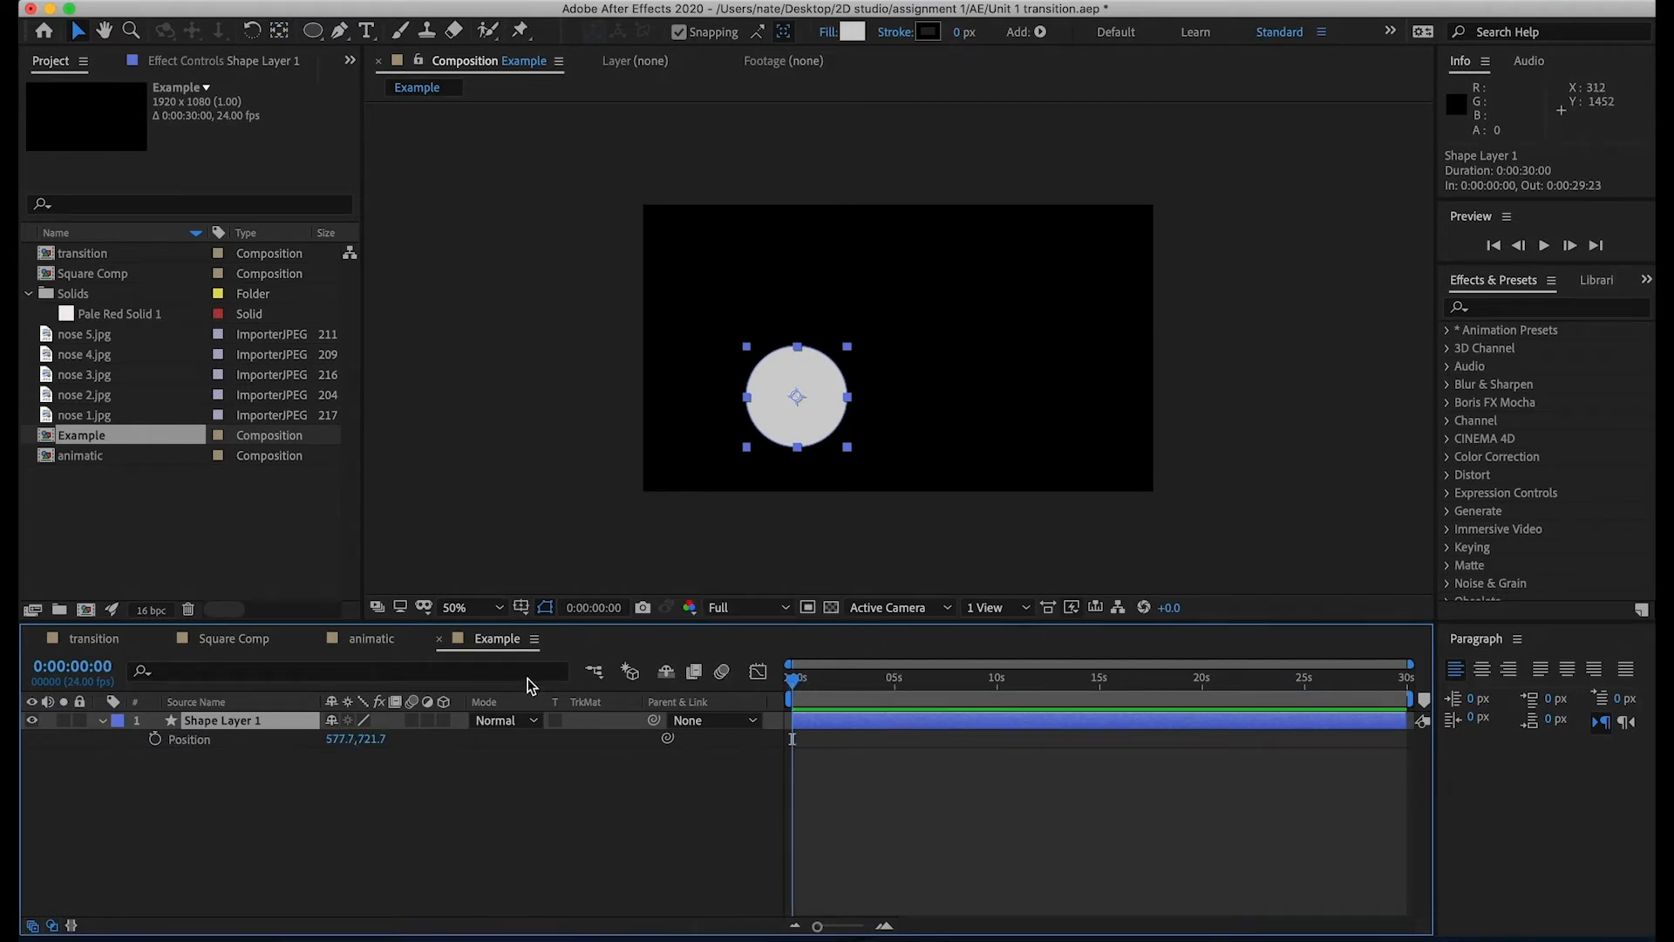
key("s")
left_click_drag(389, 739, 364, 739)
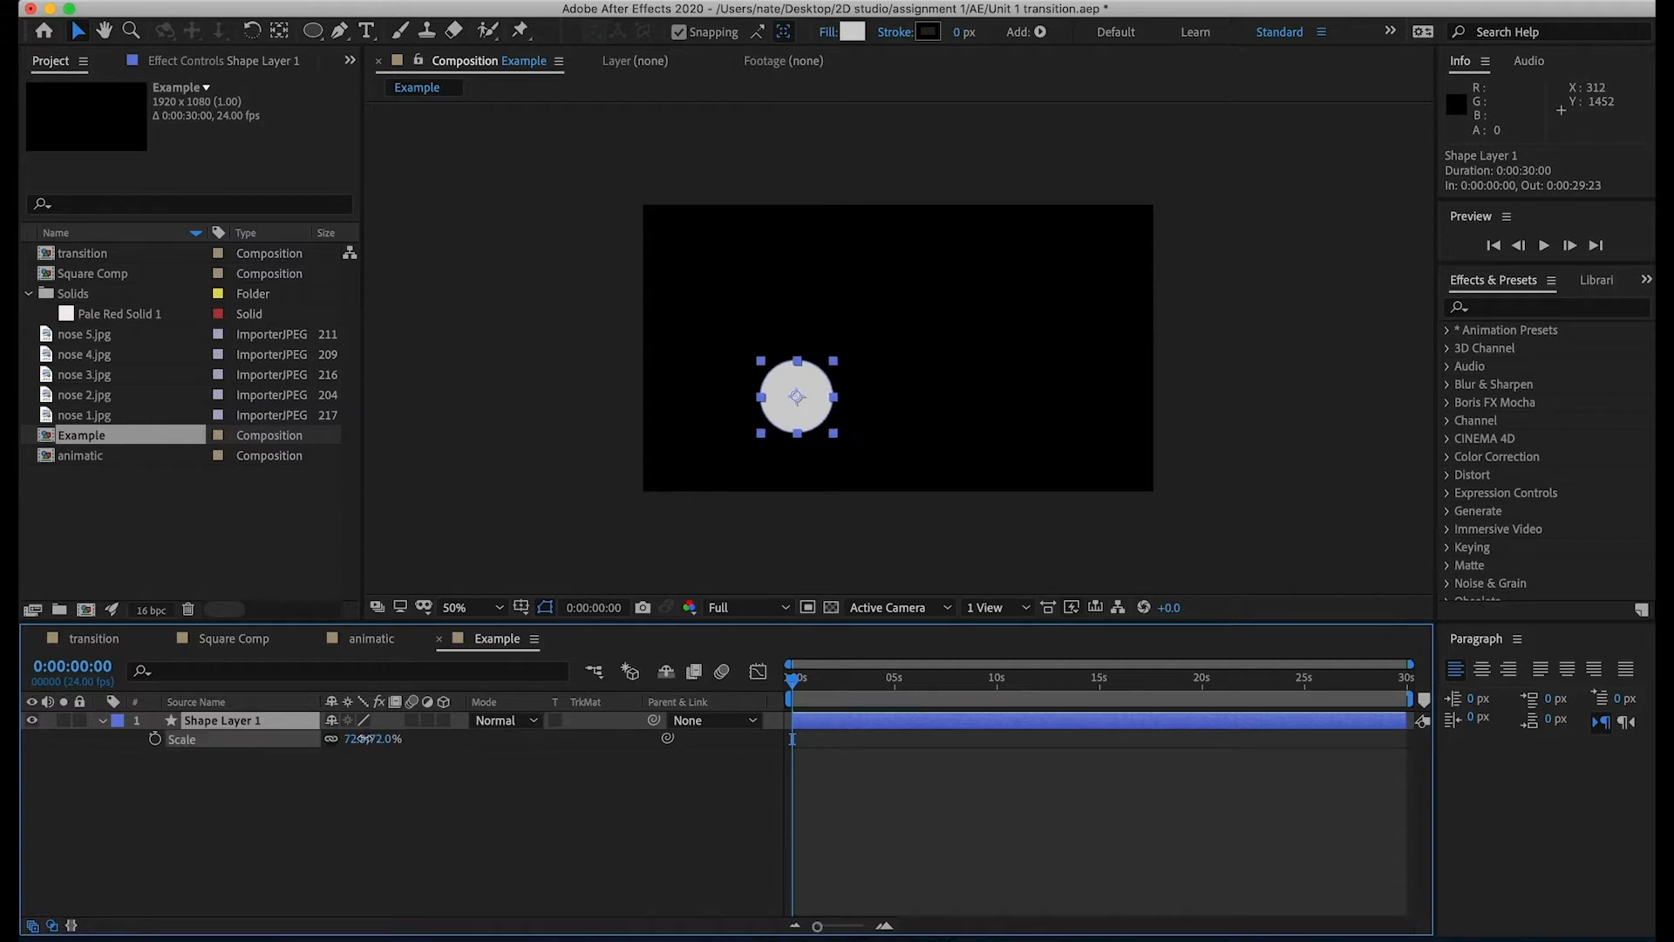
left_click(378, 781)
- Animate the circle's Position from a keyframe at 0:00:00:00 to about (806, 278) at 0:00:02:19
left_click(272, 720)
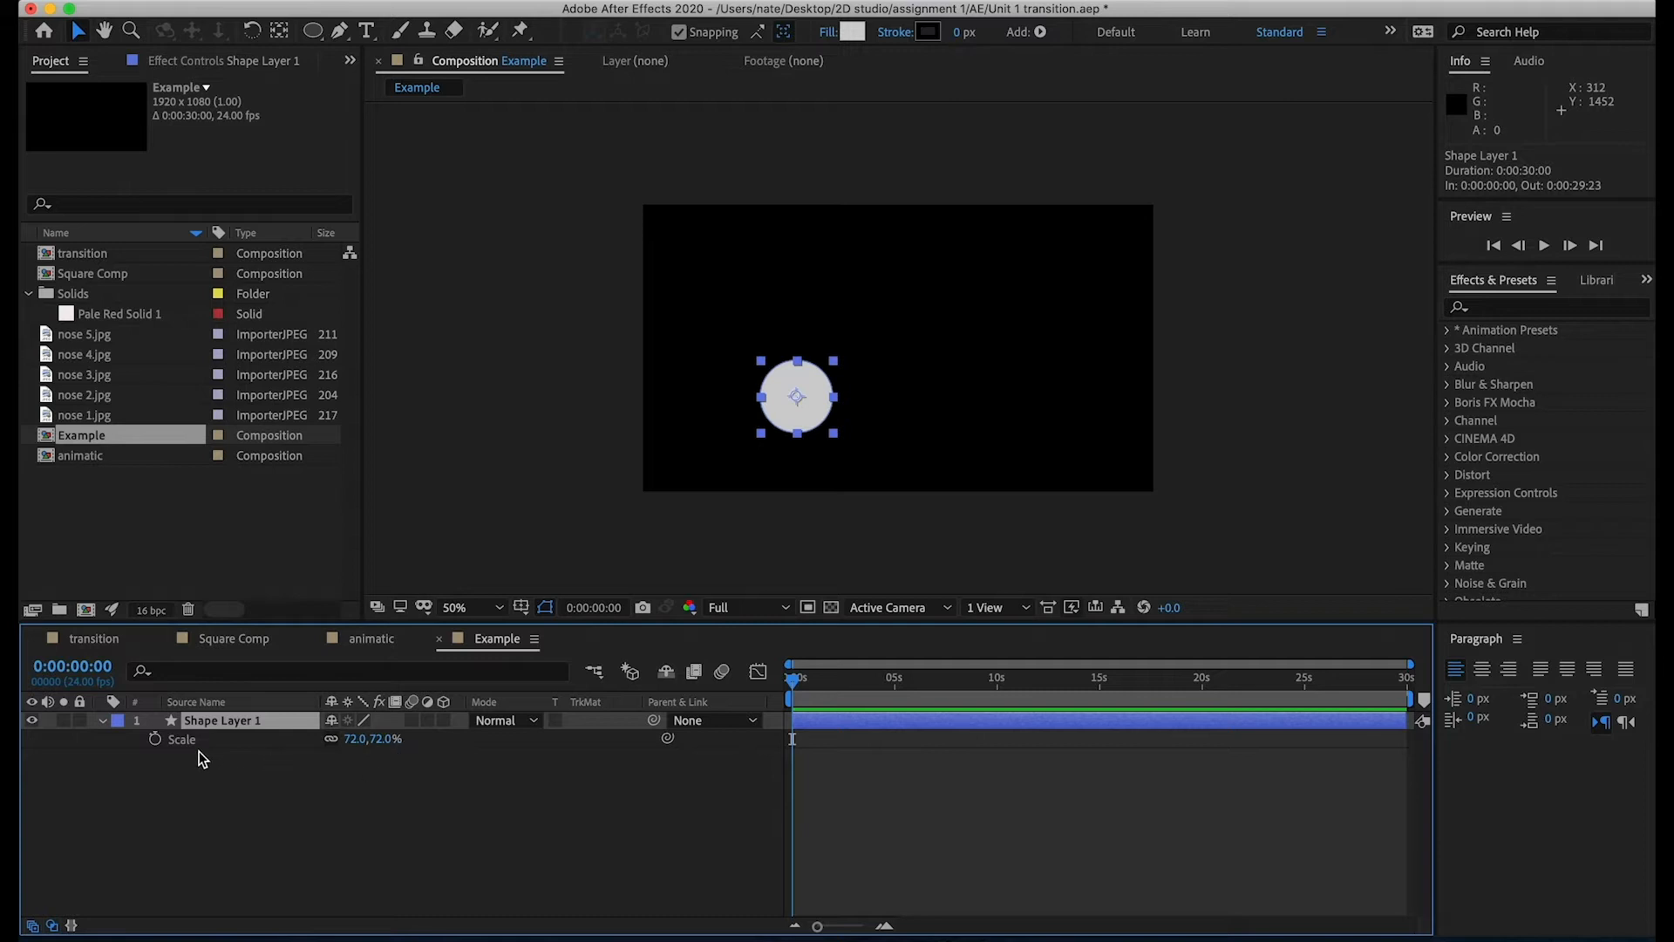
key("p")
left_click(156, 738)
left_click_drag(835, 692, 854, 684)
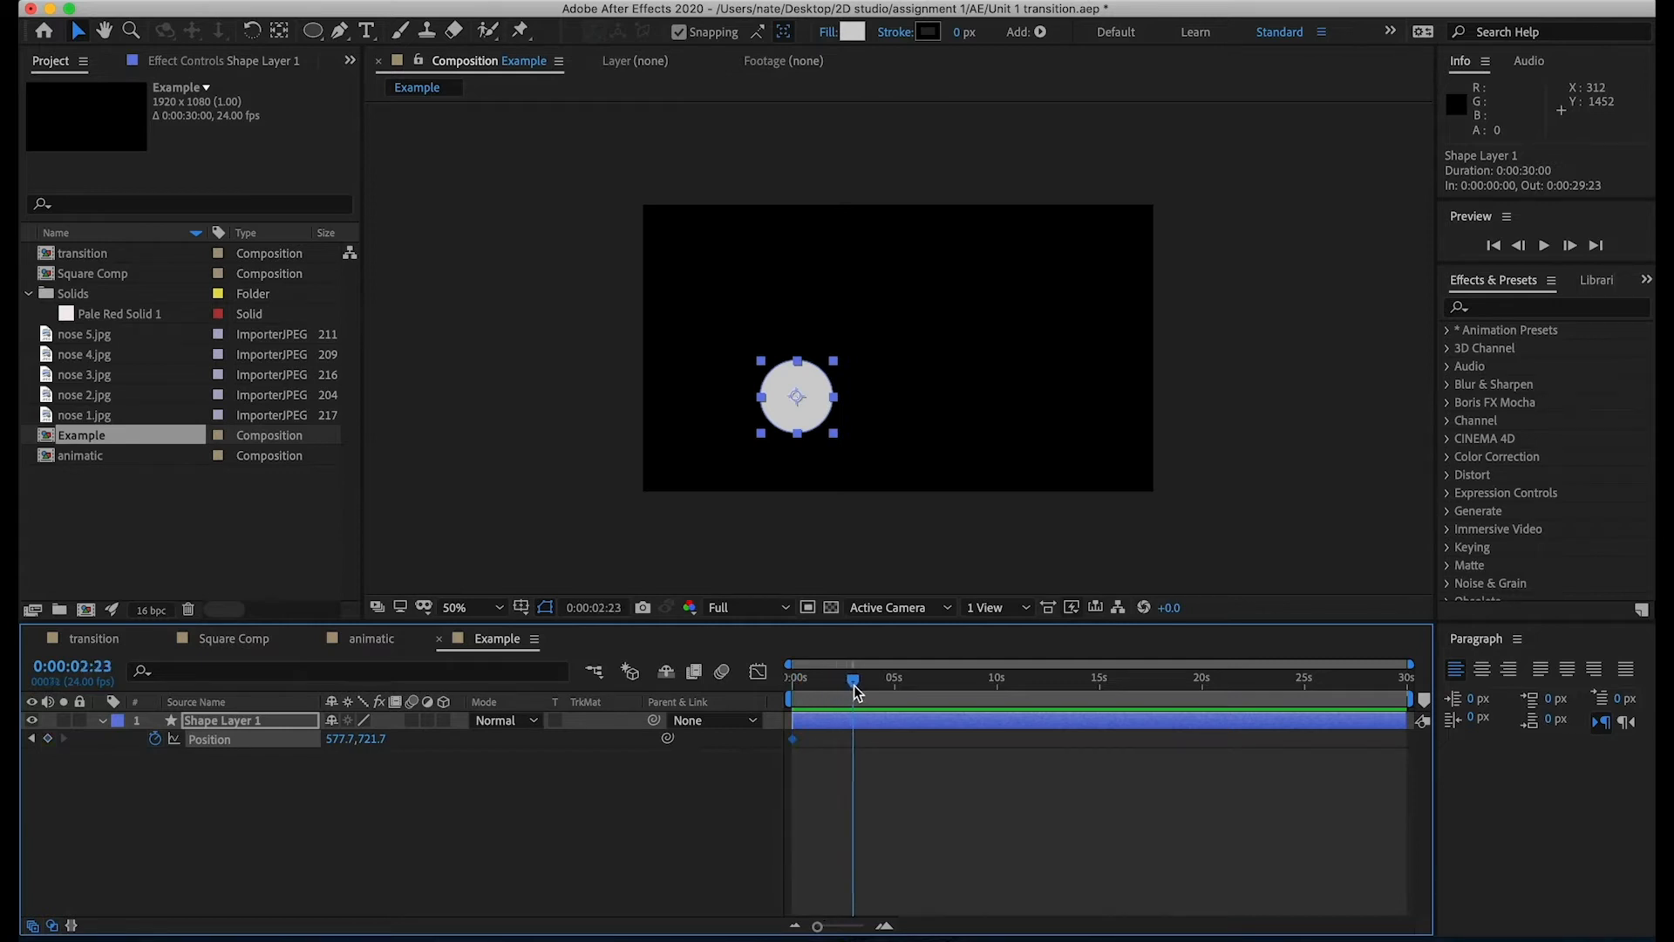
left_click_drag(820, 928, 844, 927)
left_click_drag(900, 682, 934, 685)
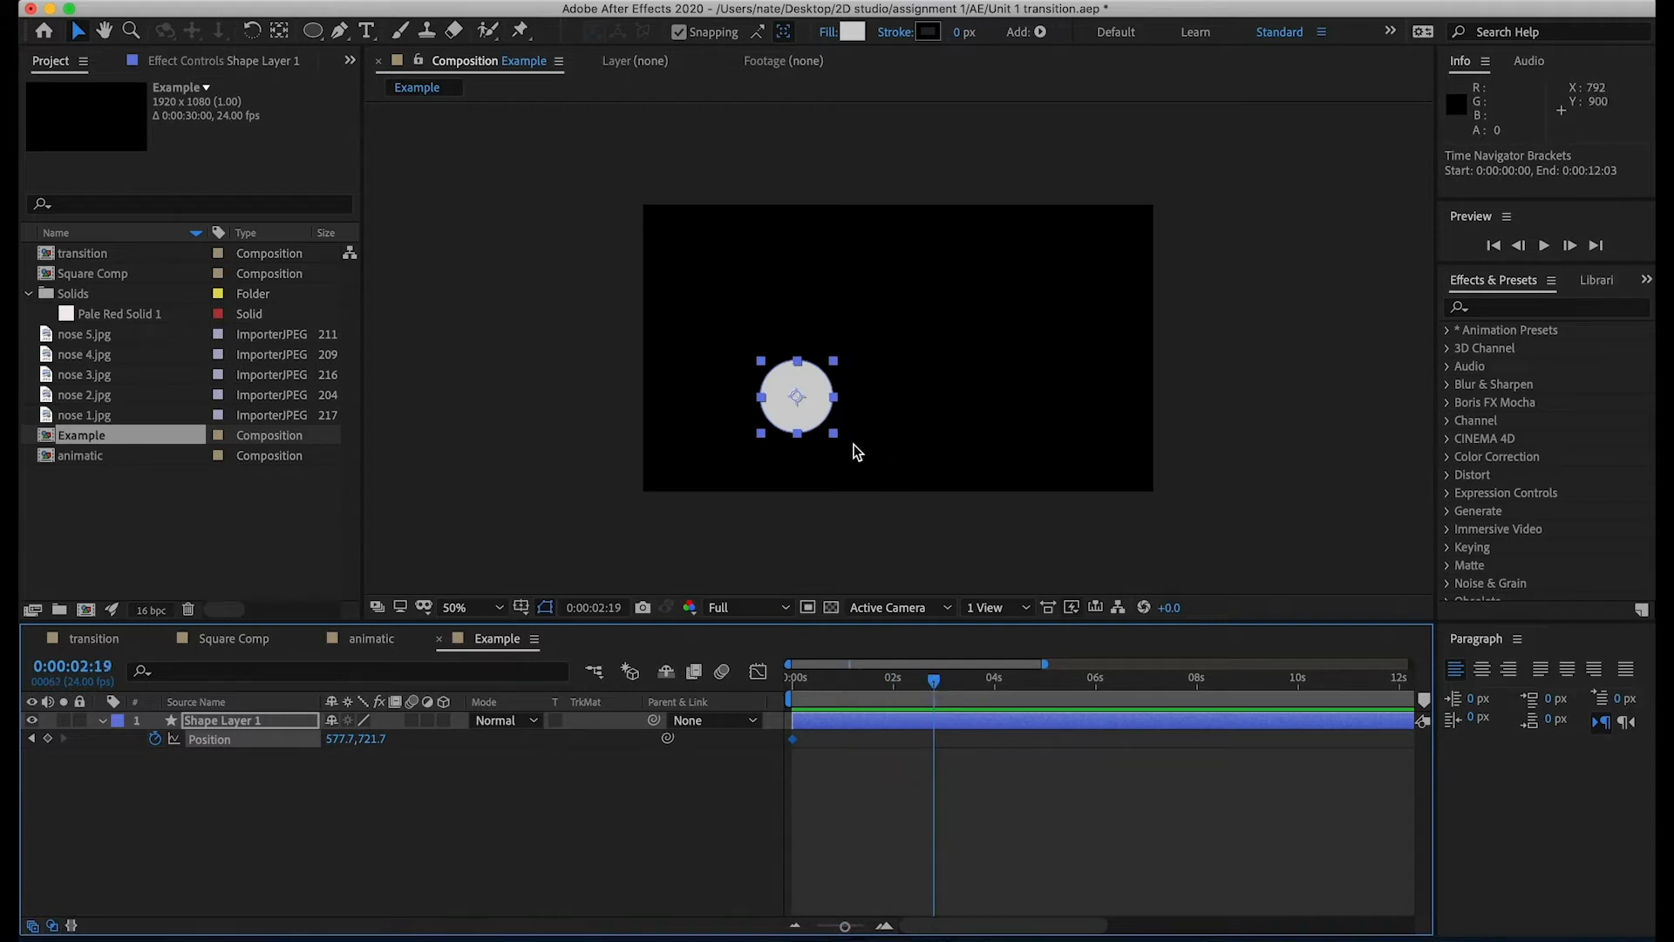
left_click_drag(814, 415, 878, 304)
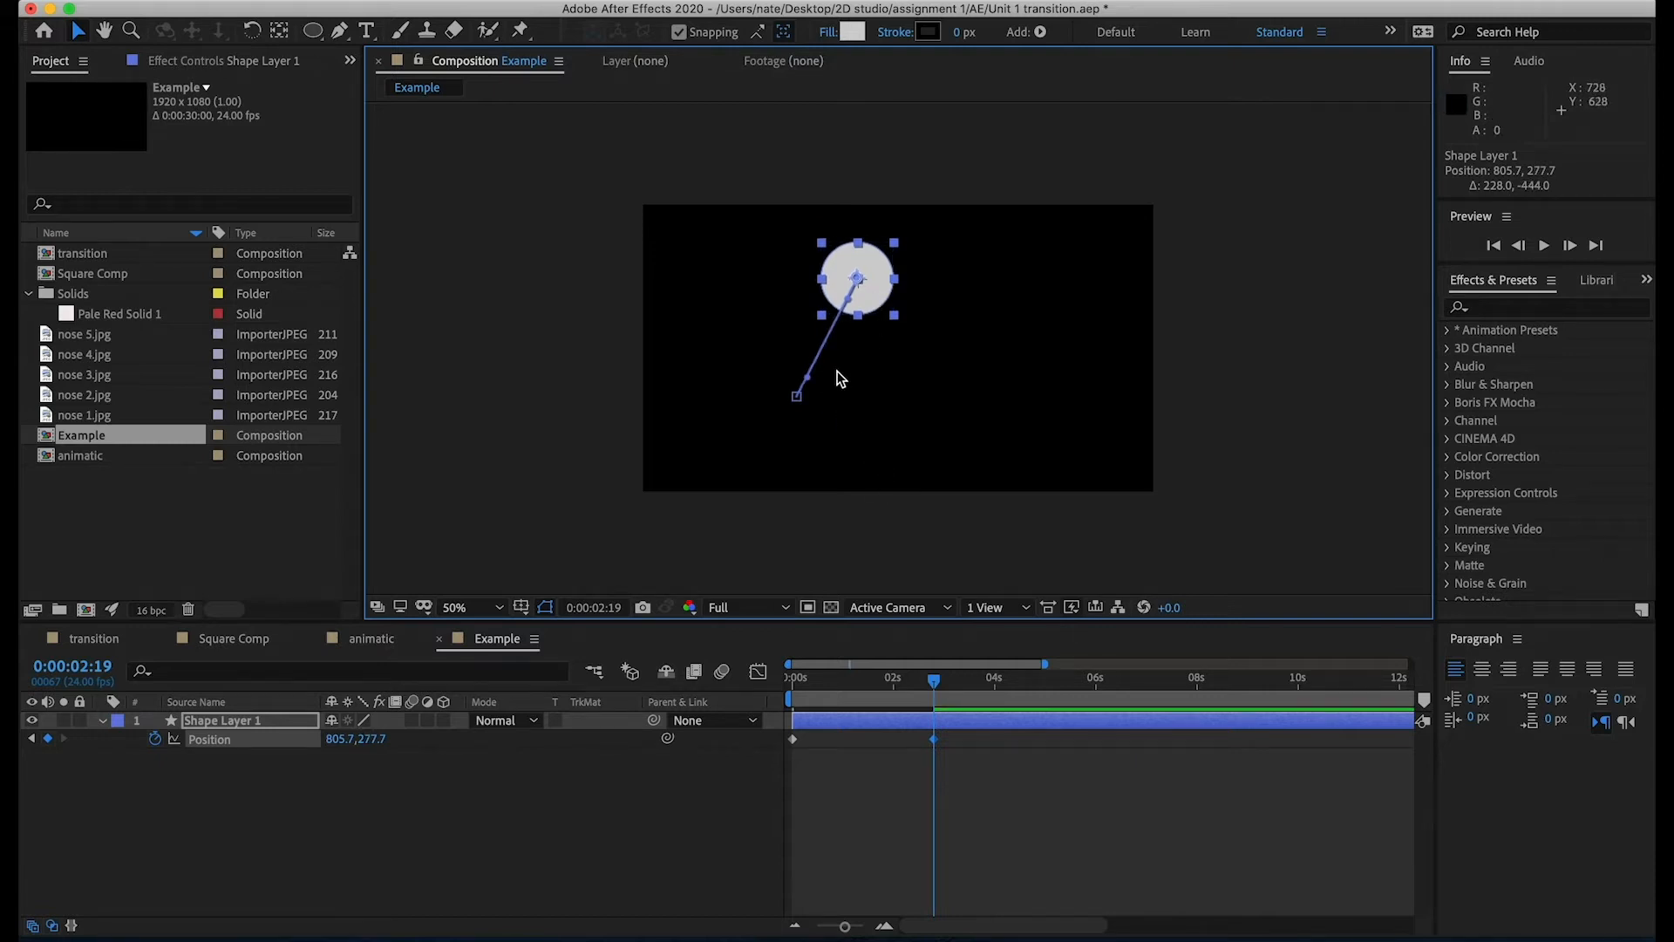
- Bend the circle's straight motion path into a wide arc bulging to the right by extending both keyframes' Bezier handles
key("slash")
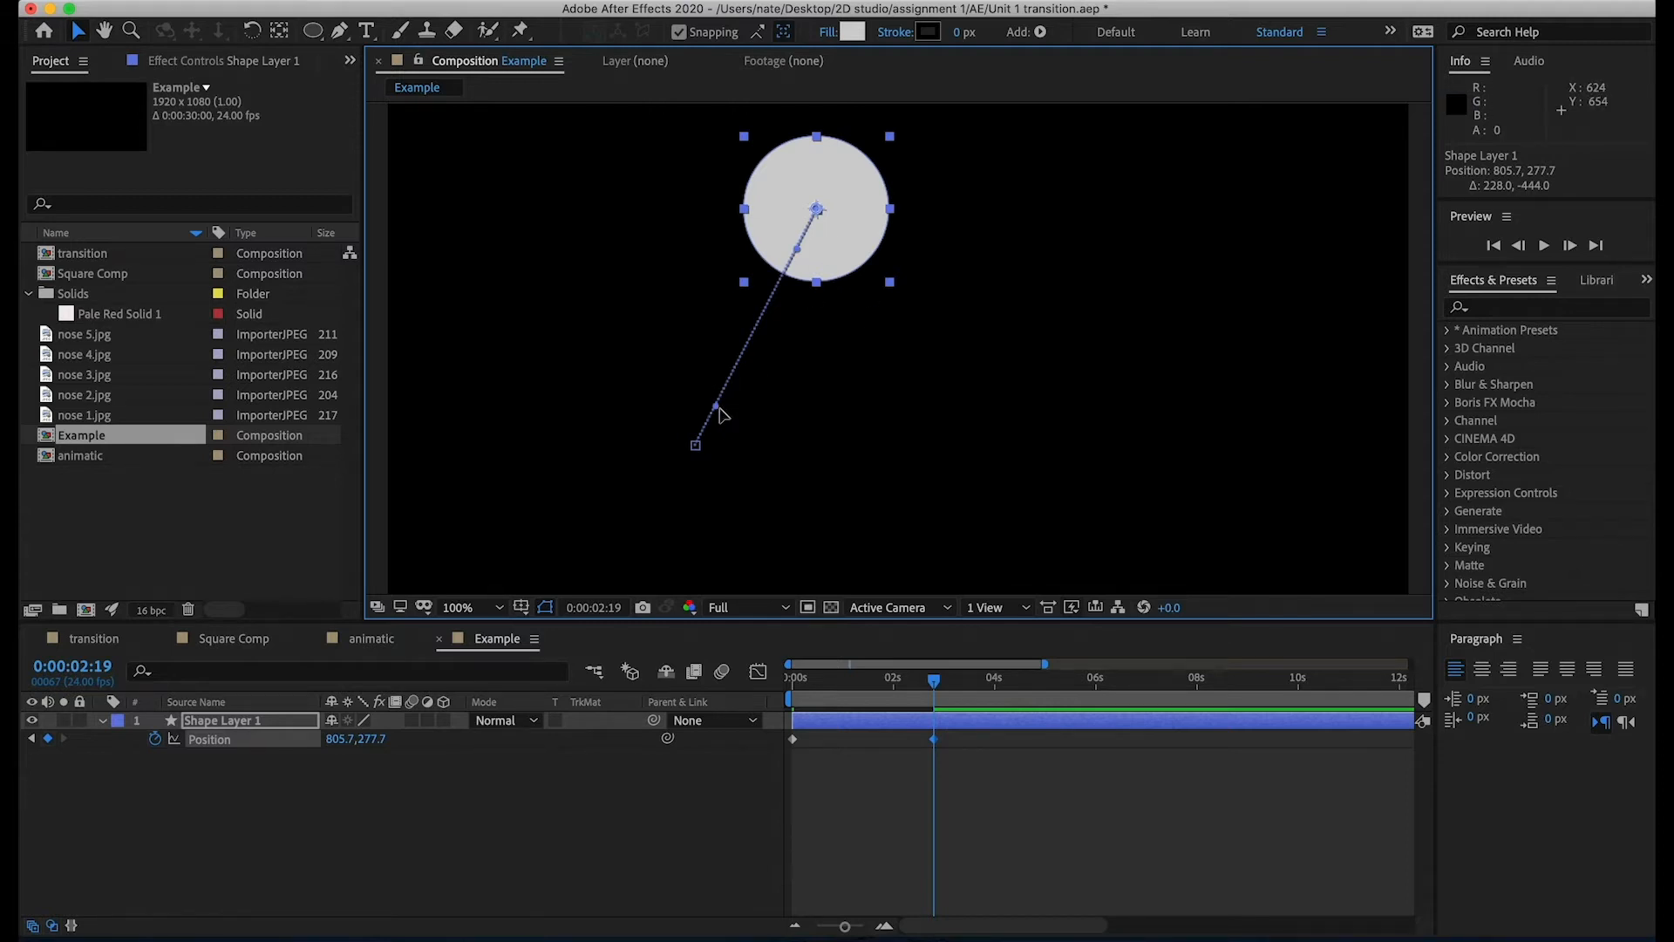
left_click_drag(719, 409, 998, 579)
key("comma")
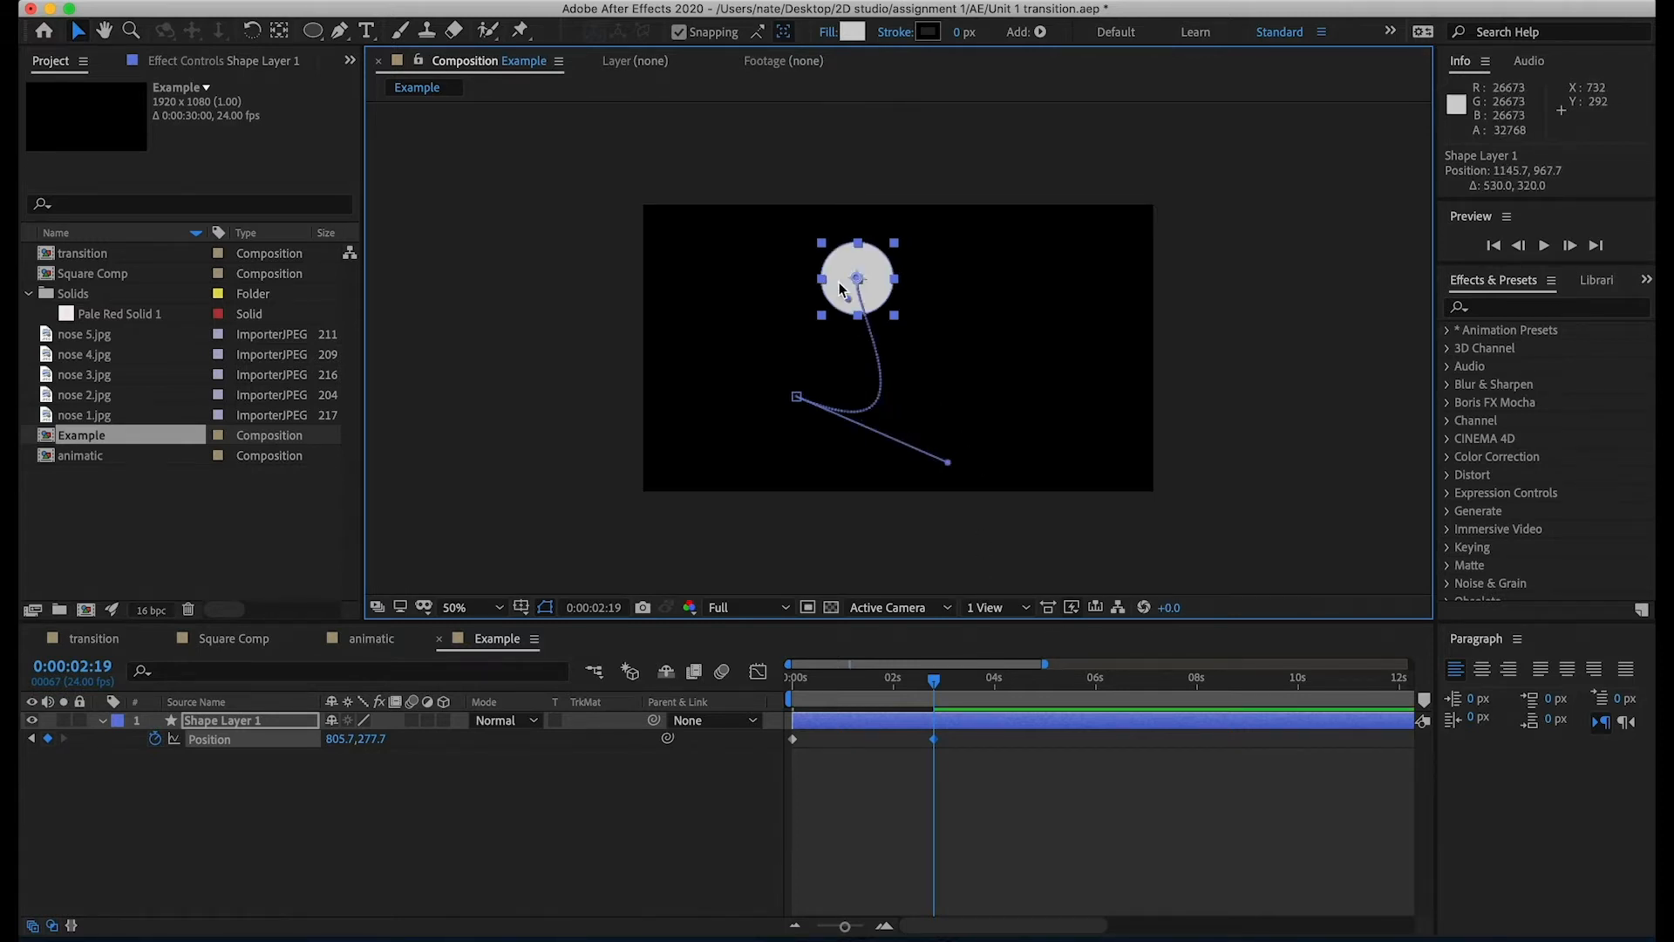
left_click_drag(849, 299, 1122, 218)
left_click_drag(946, 472, 1018, 620)
mouse_move(1122, 215)
left_mouse_down()
mouse_move(1143, 213)
mouse_move(1133, 200)
left_mouse_up()
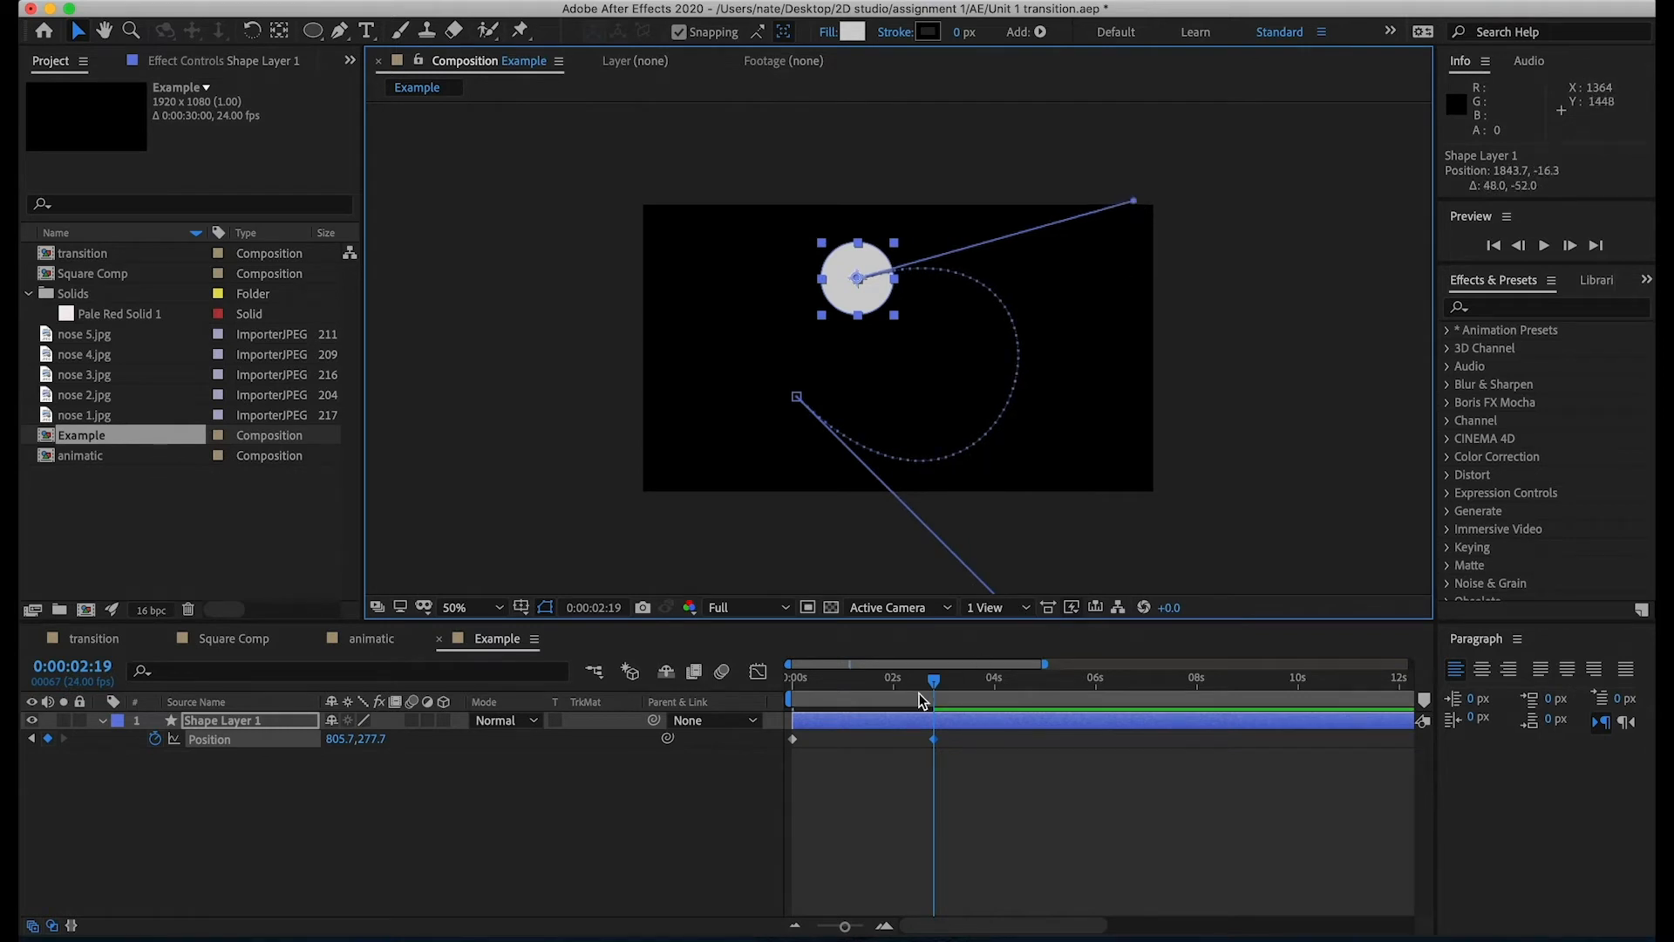
- Play the animation from the start to check the circle's movement along the curved path
left_click_drag(919, 694, 767, 667)
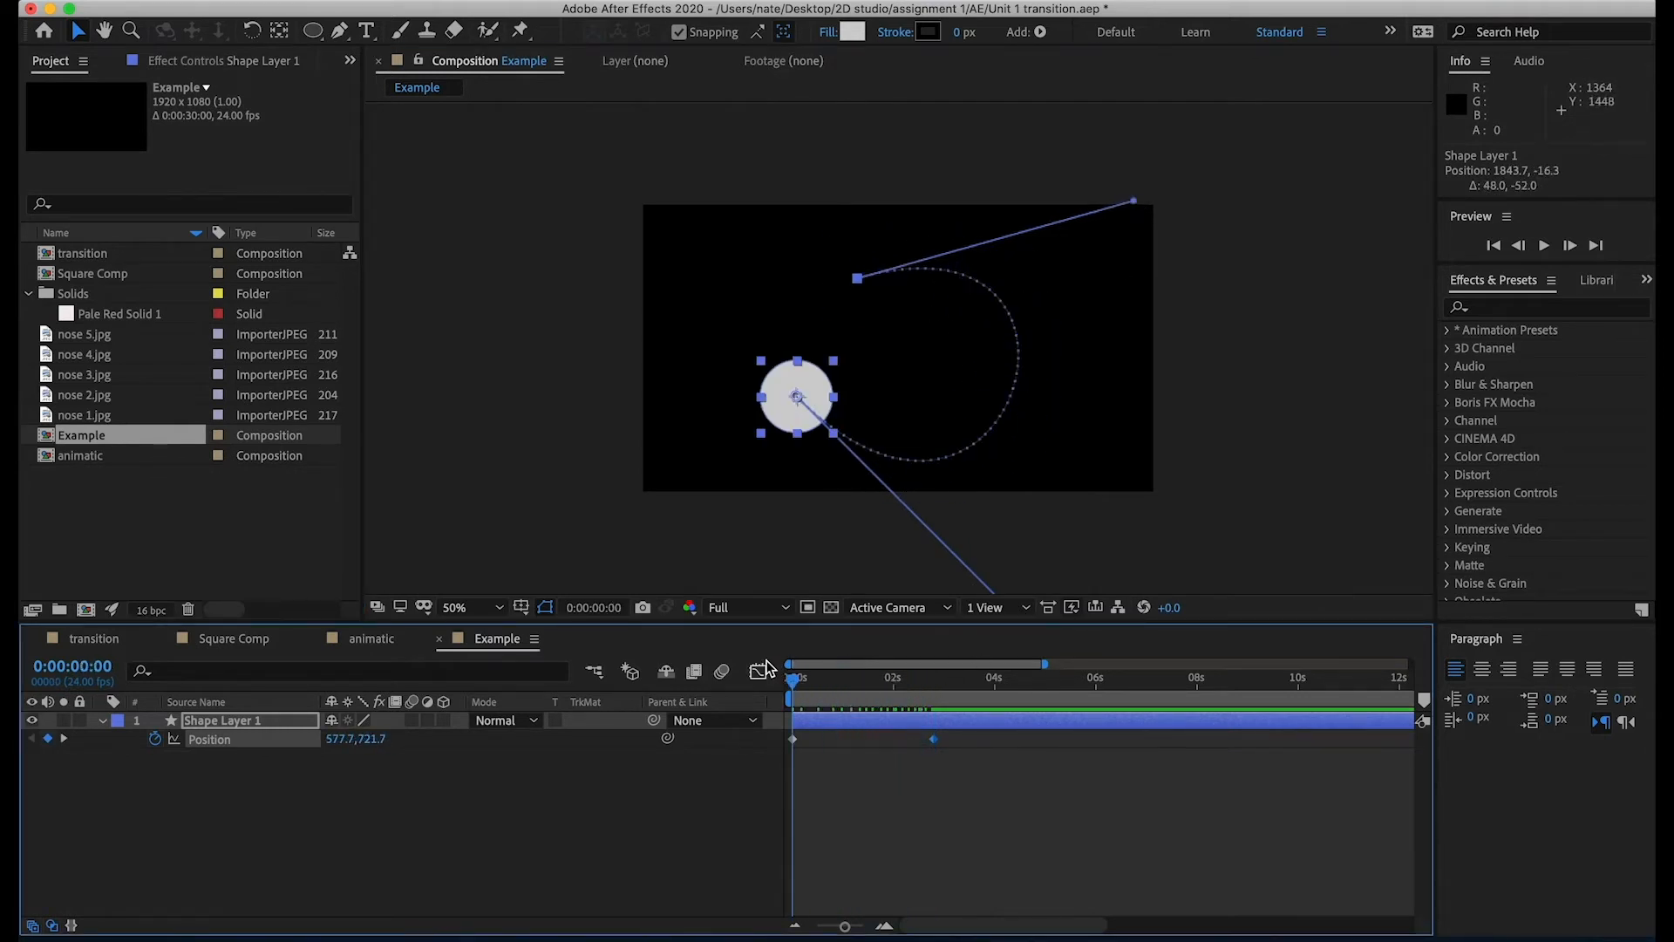
key("space")
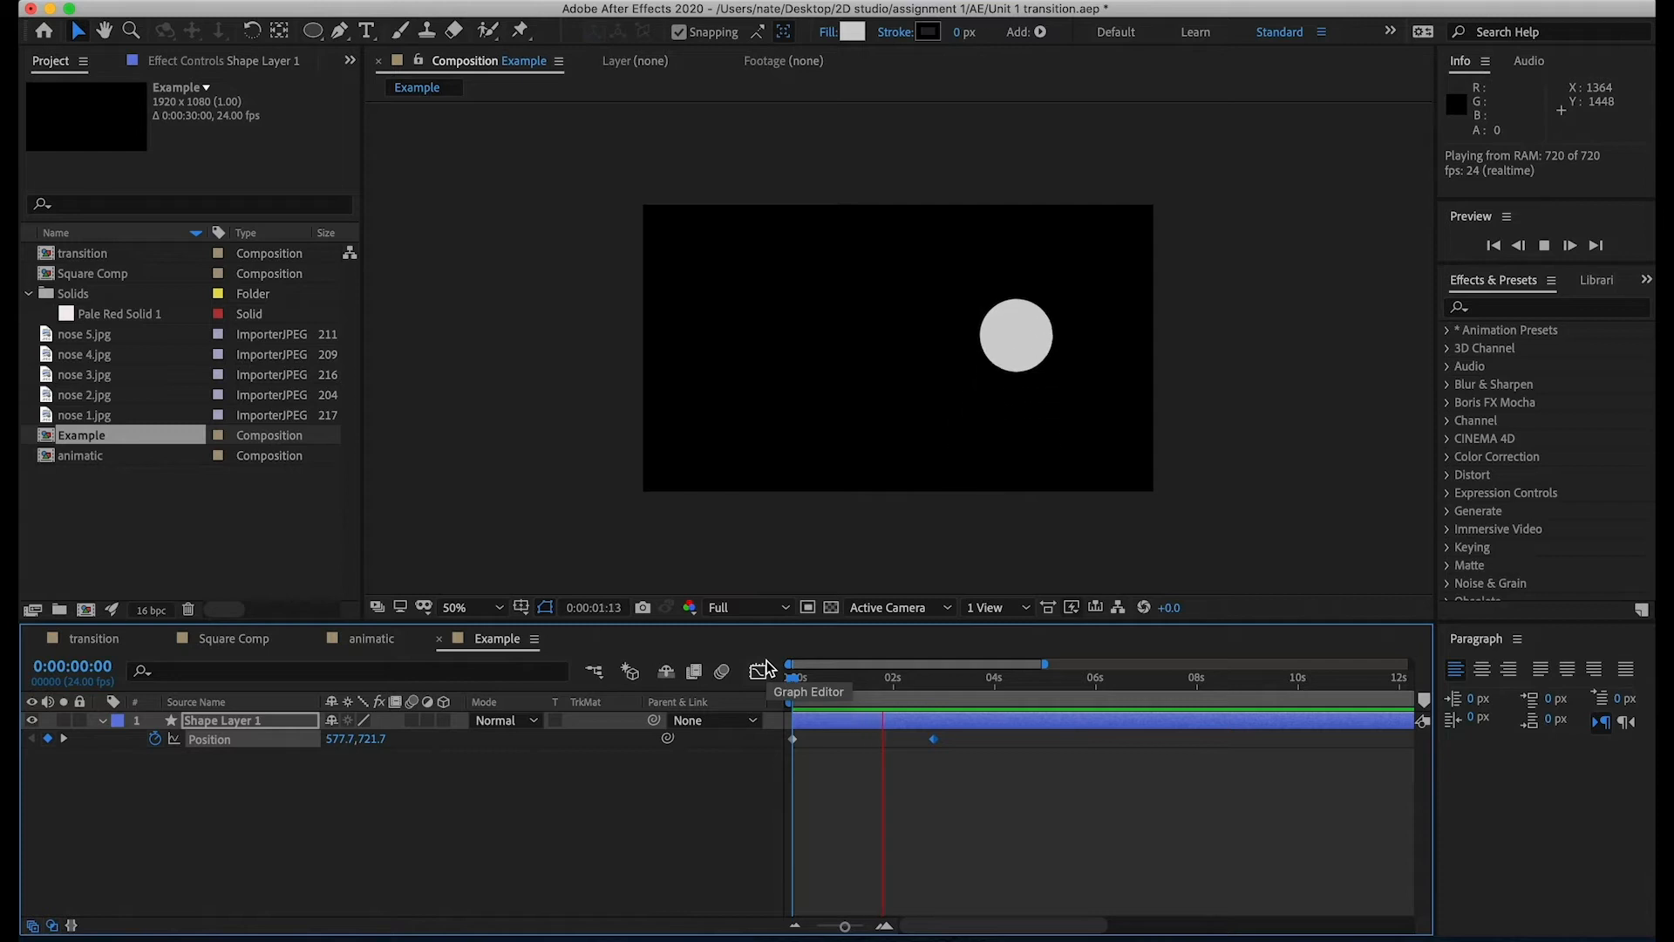
key("space")
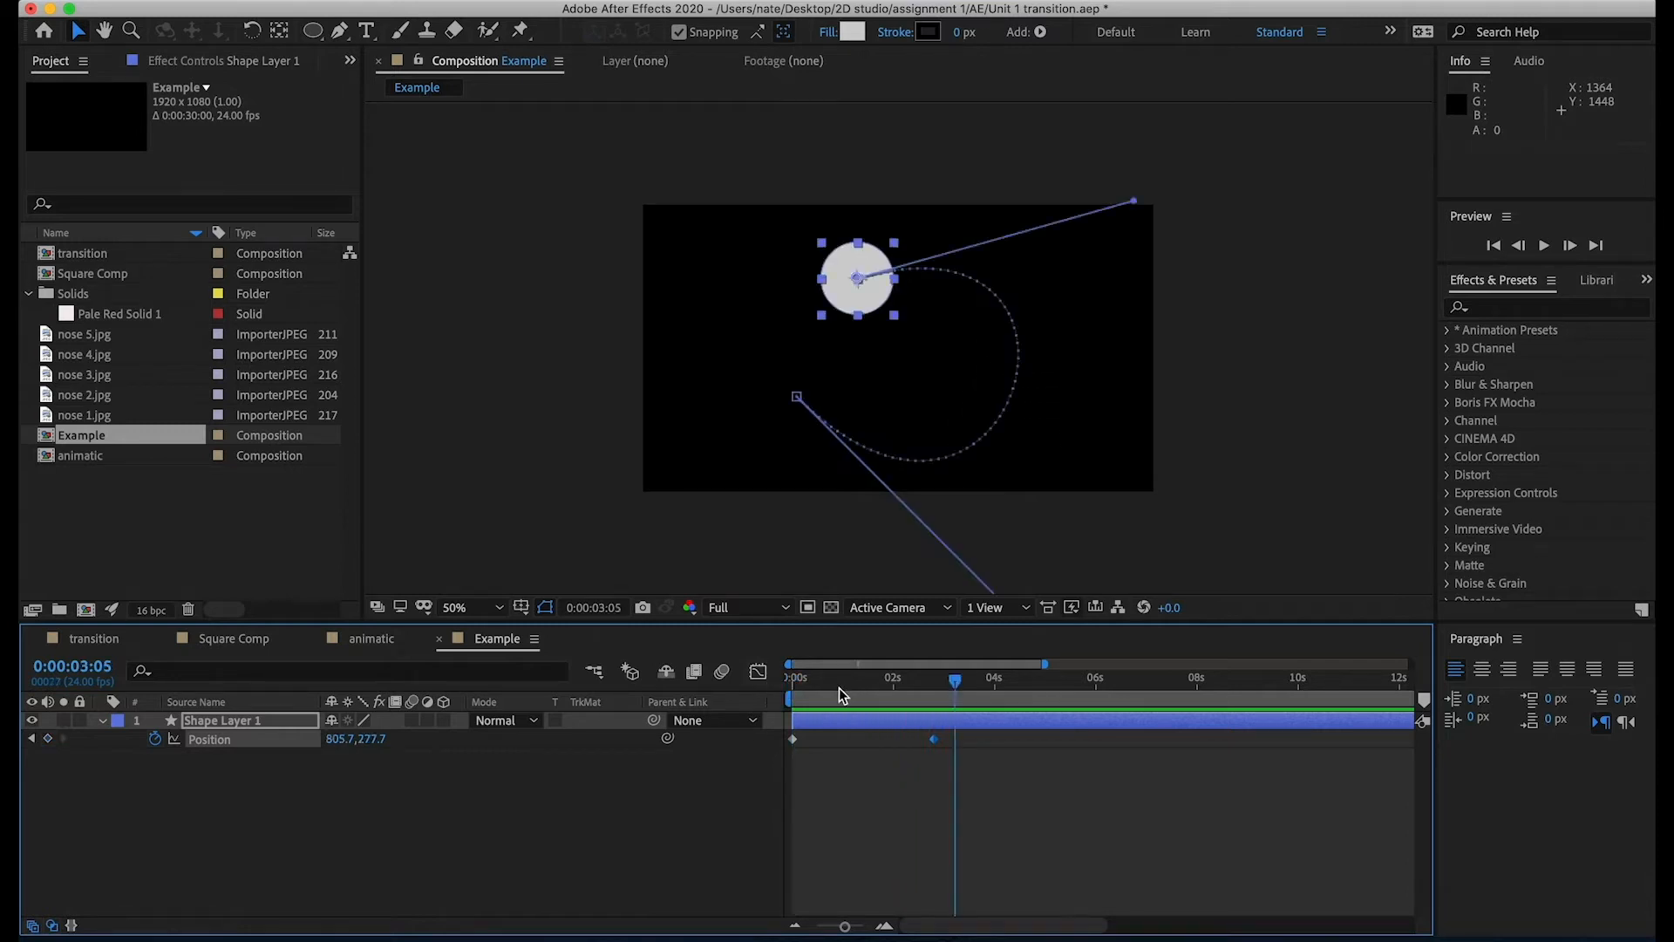
- Animate the circle's Scale from a keyframe at 0:00:00:00 down to 30% at 0:00:02:20
left_click_drag(839, 687, 731, 687)
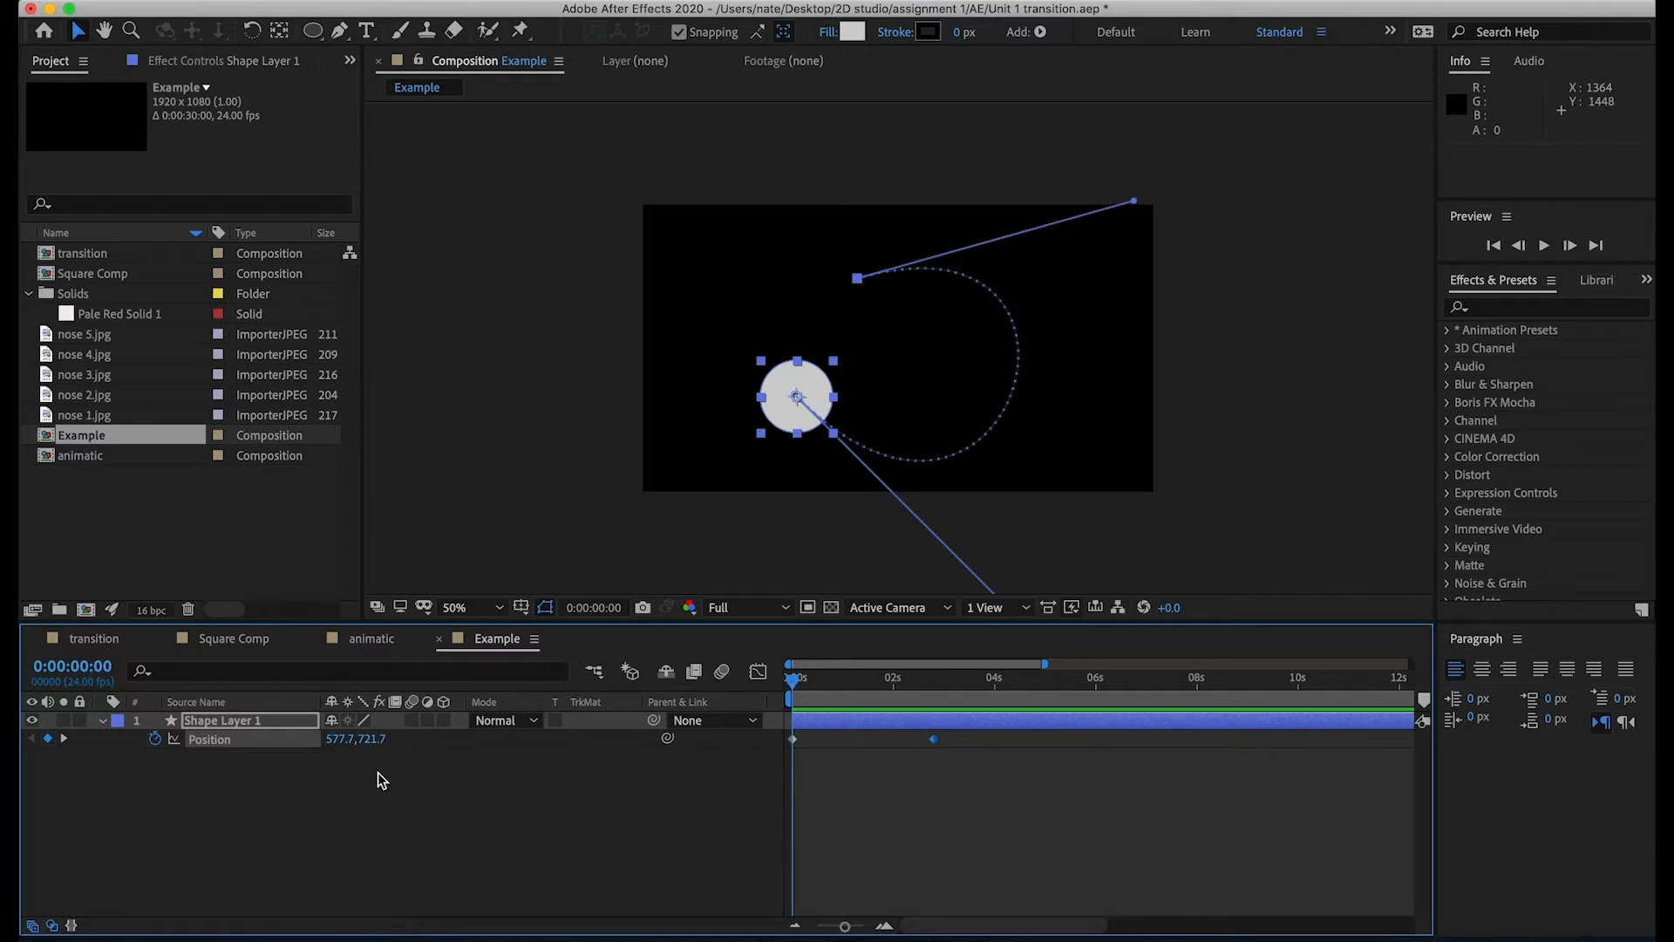
left_click(260, 719)
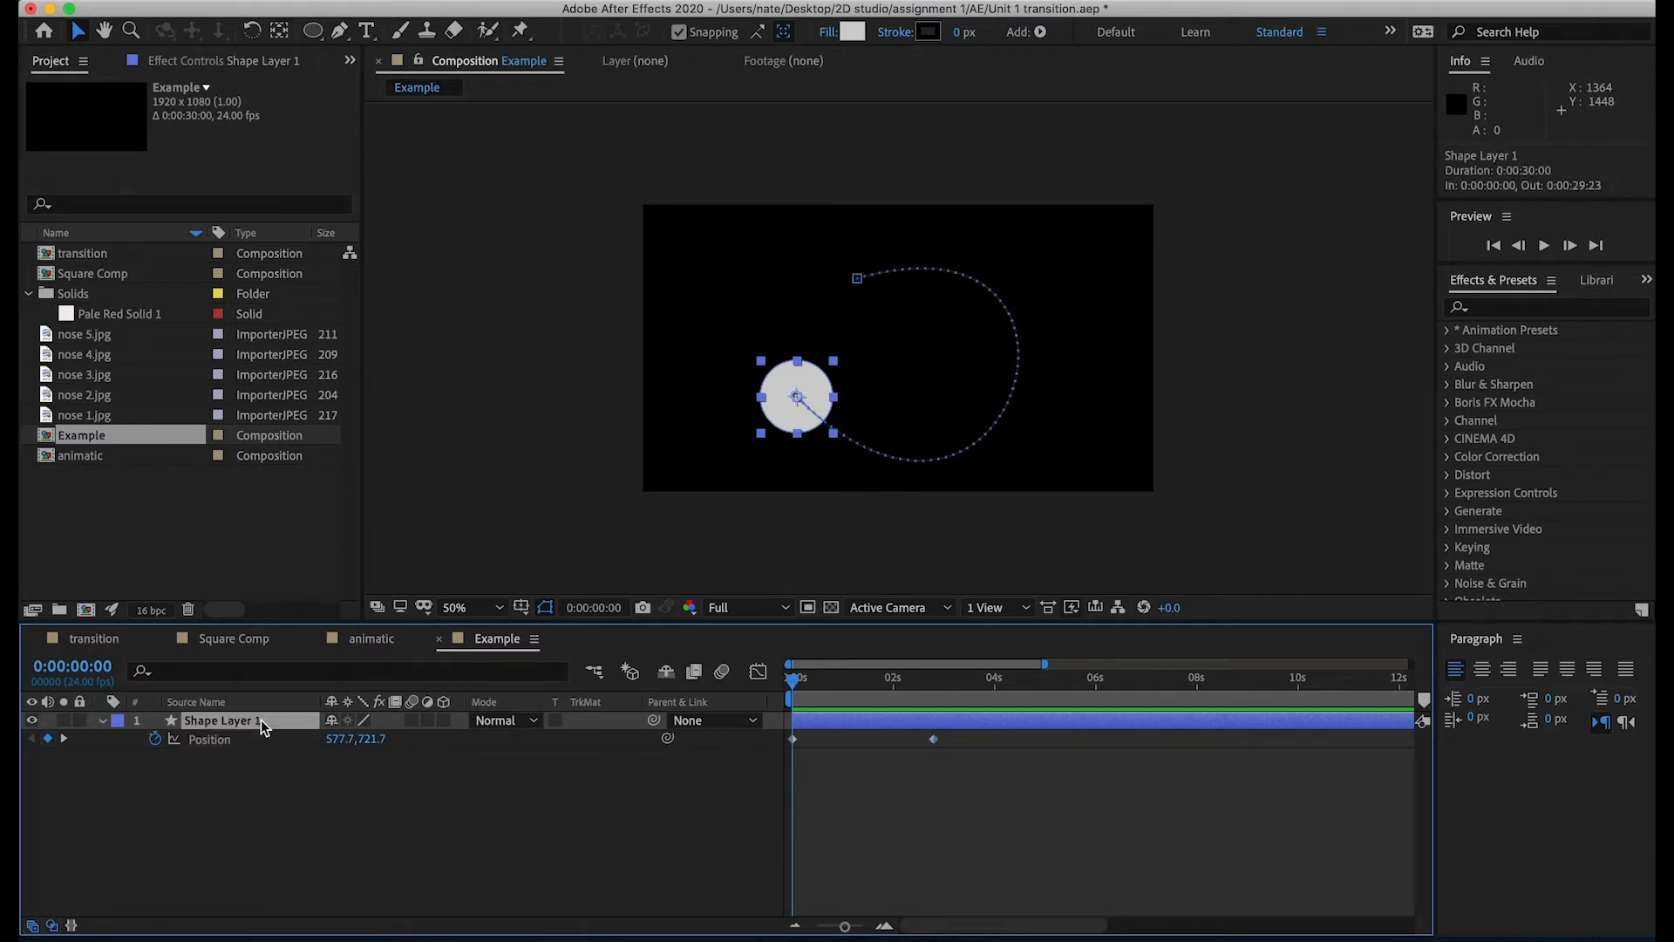
key("s")
left_click(156, 740)
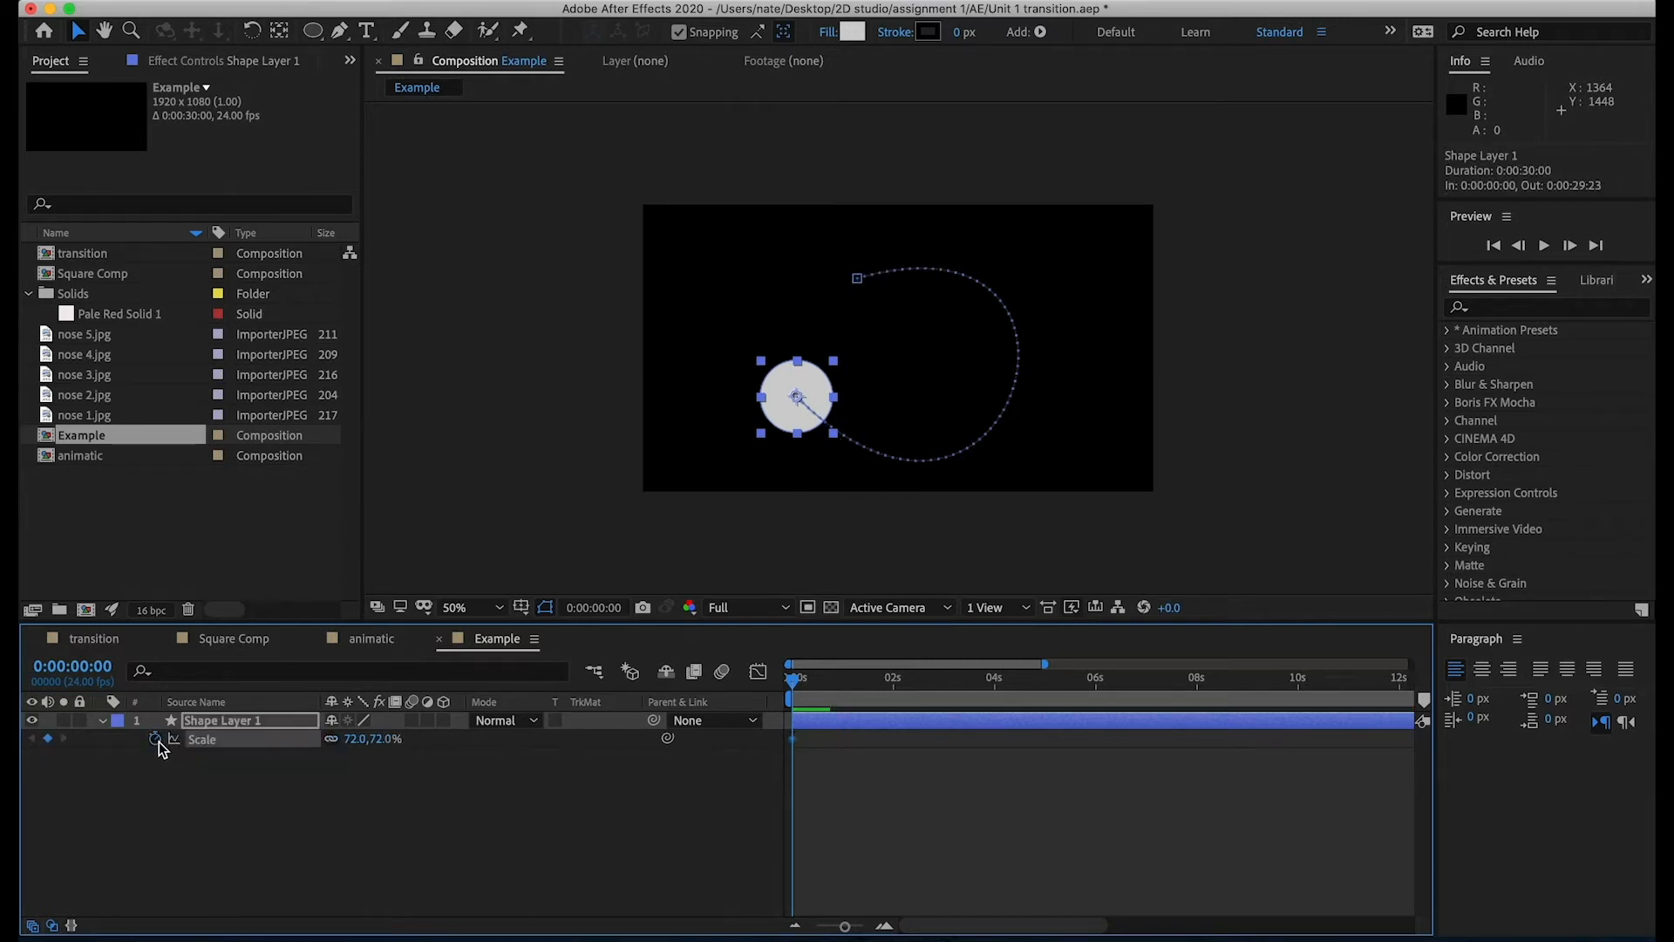
left_click_drag(796, 686, 939, 675)
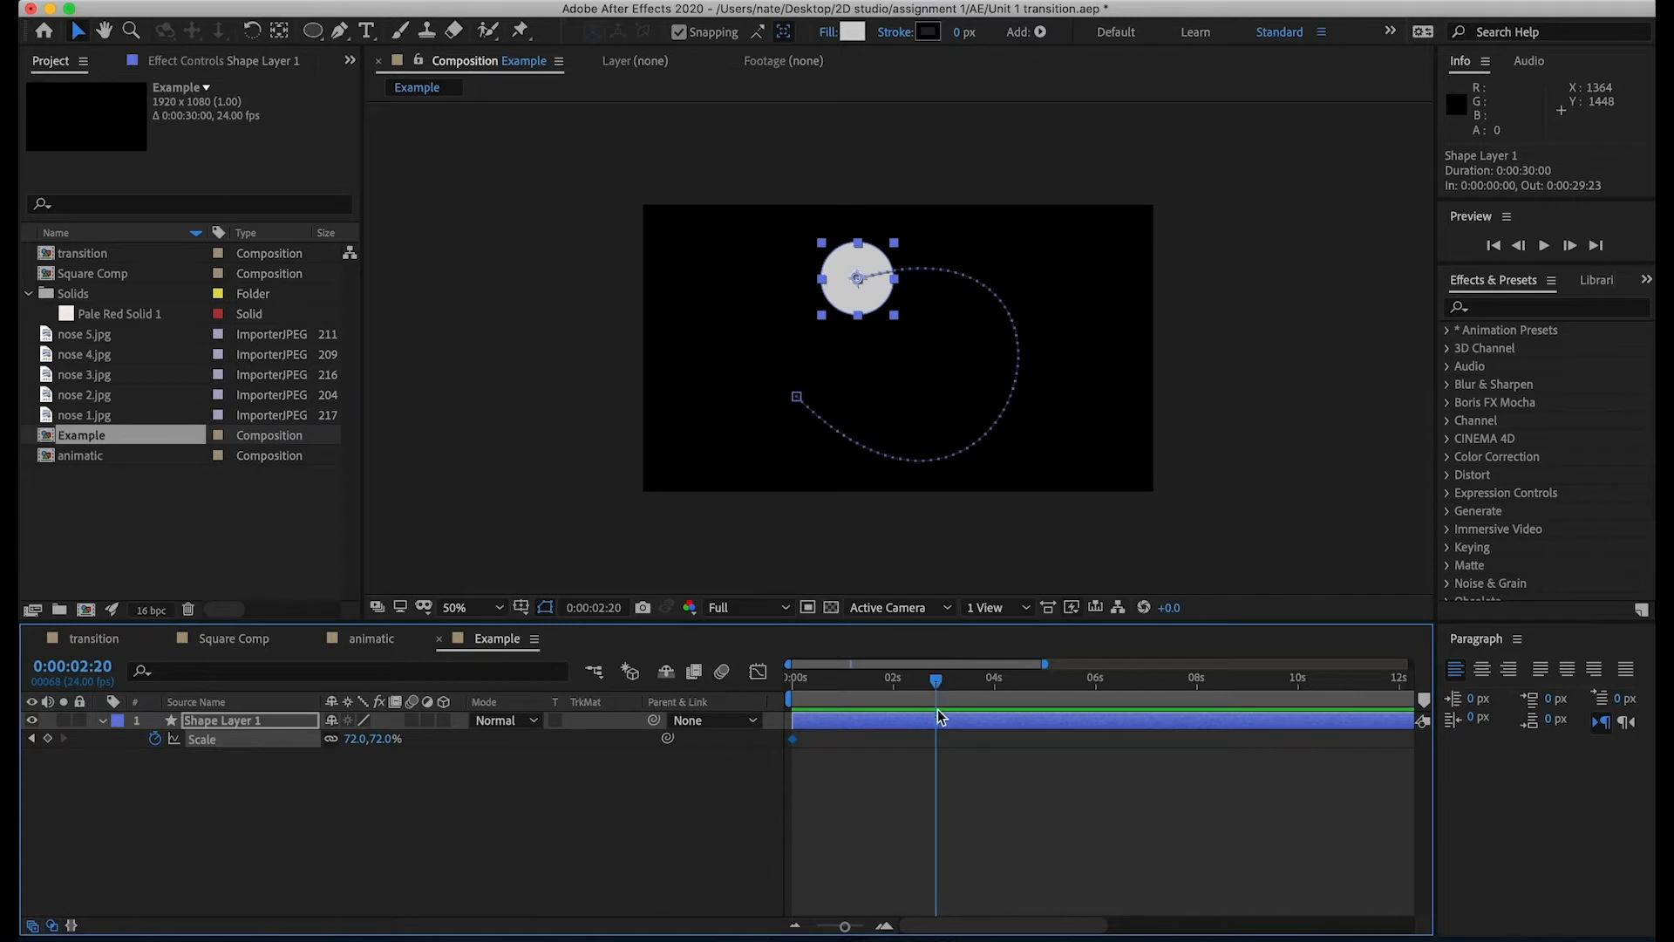
left_click_drag(373, 738, 334, 738)
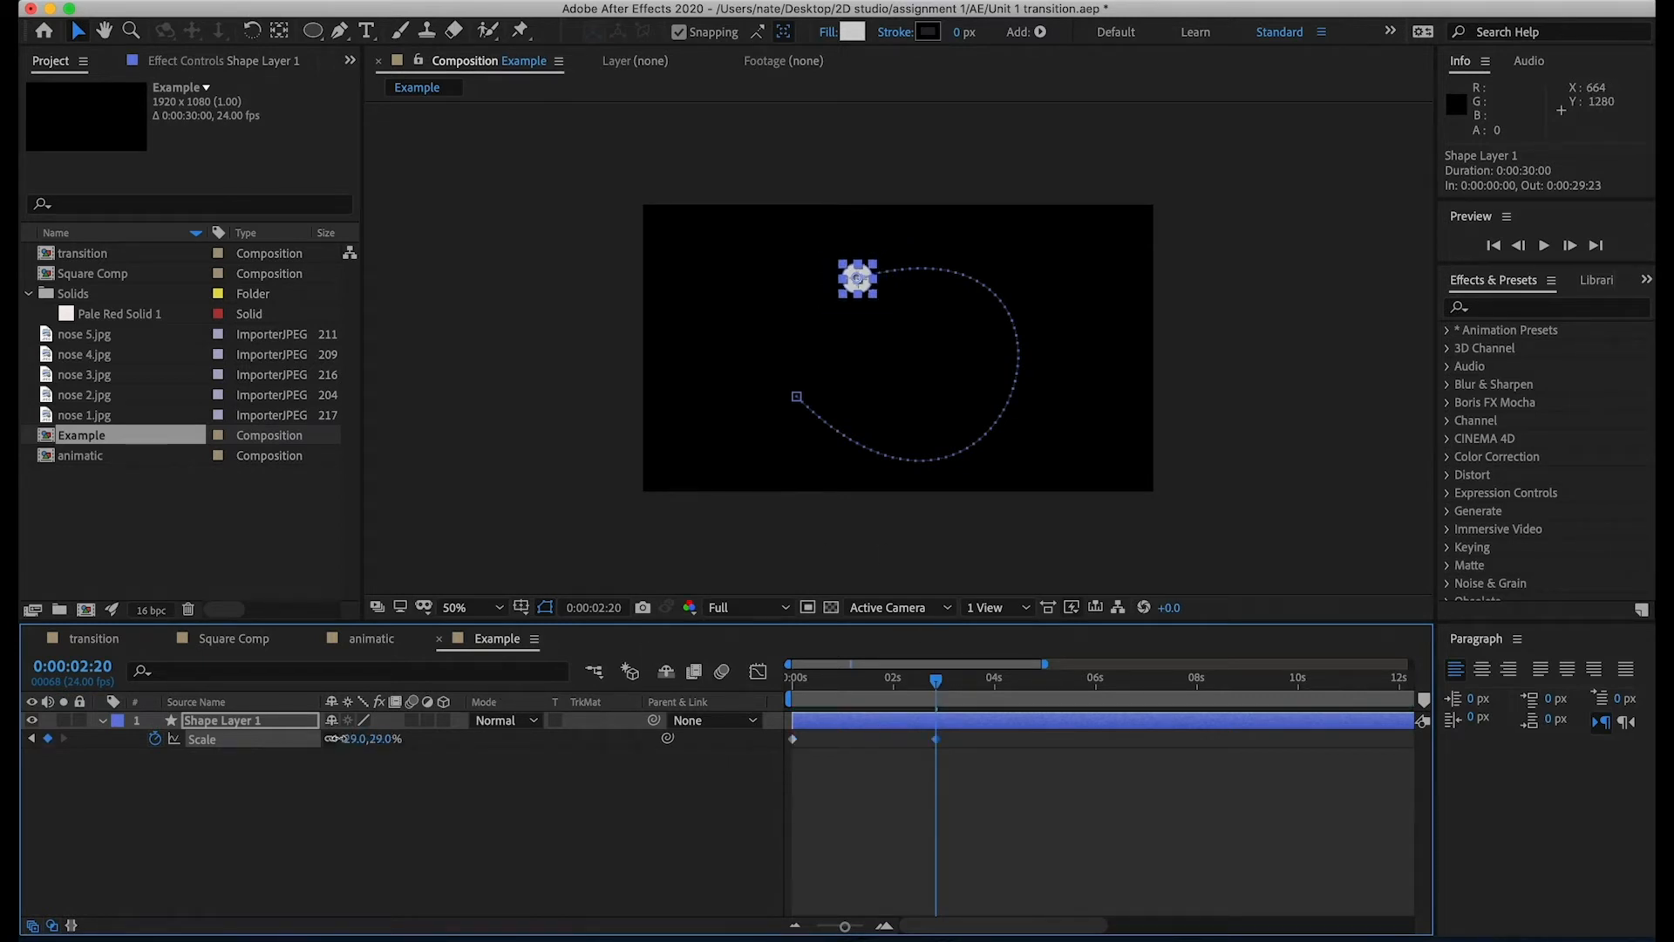
left_click(531, 790)
left_click(815, 721)
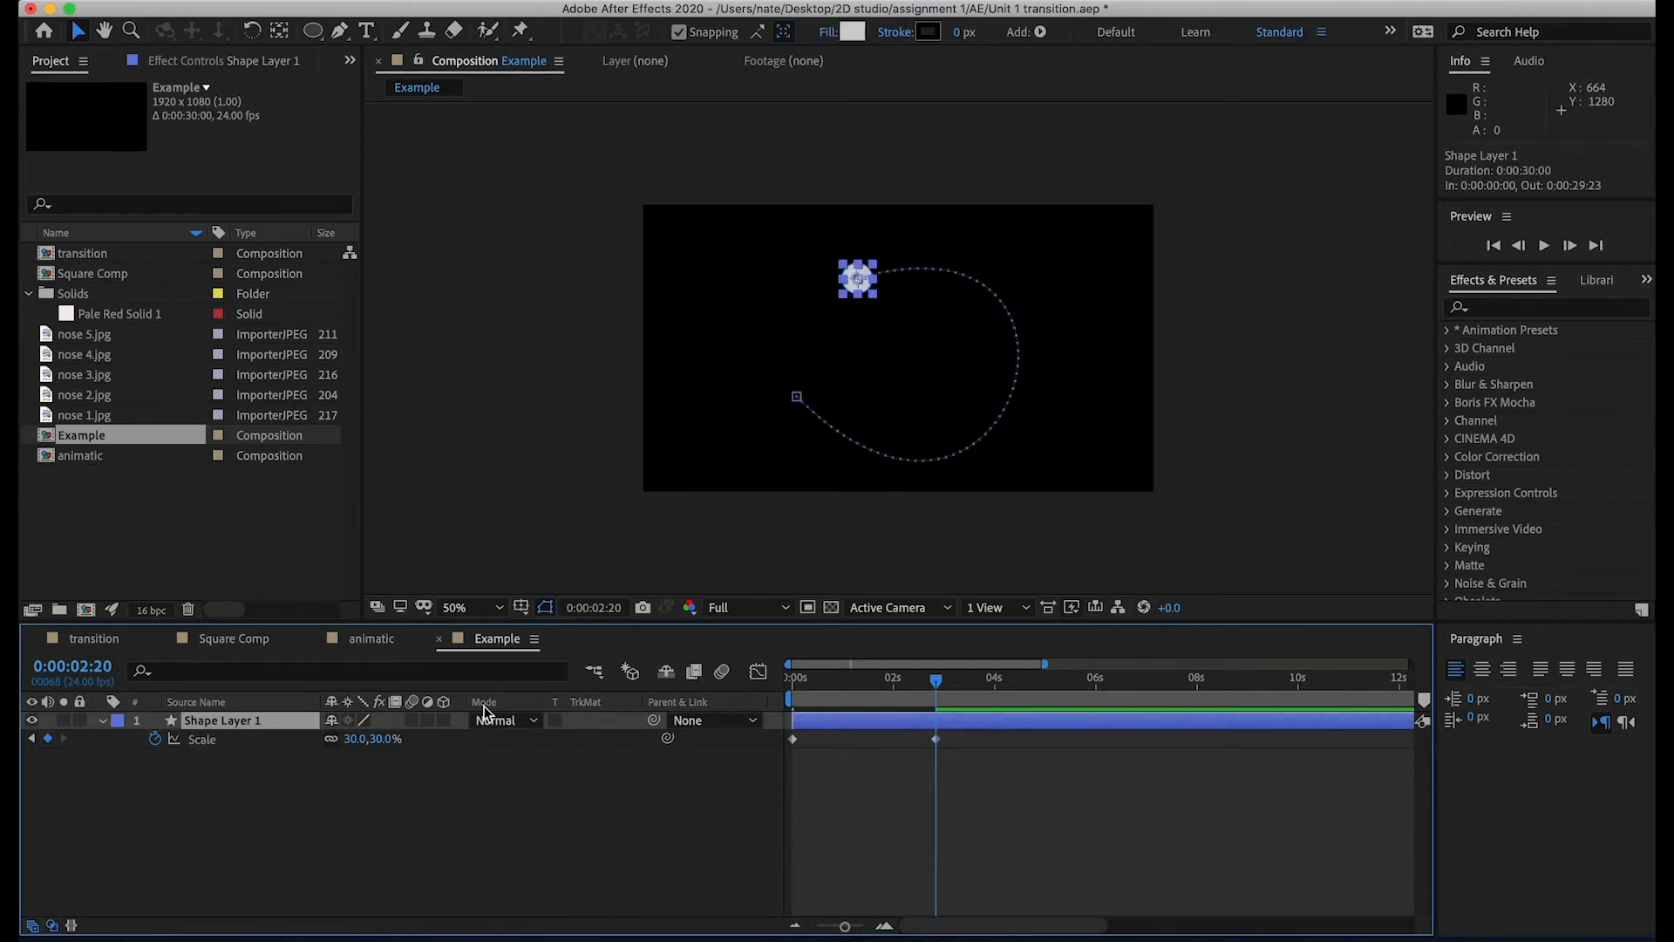
- Reveal Position alongside Scale on Shape Layer 1 and align its end Position keyframe with the end Scale keyframe at 0:00:02:20
key("shift+p")
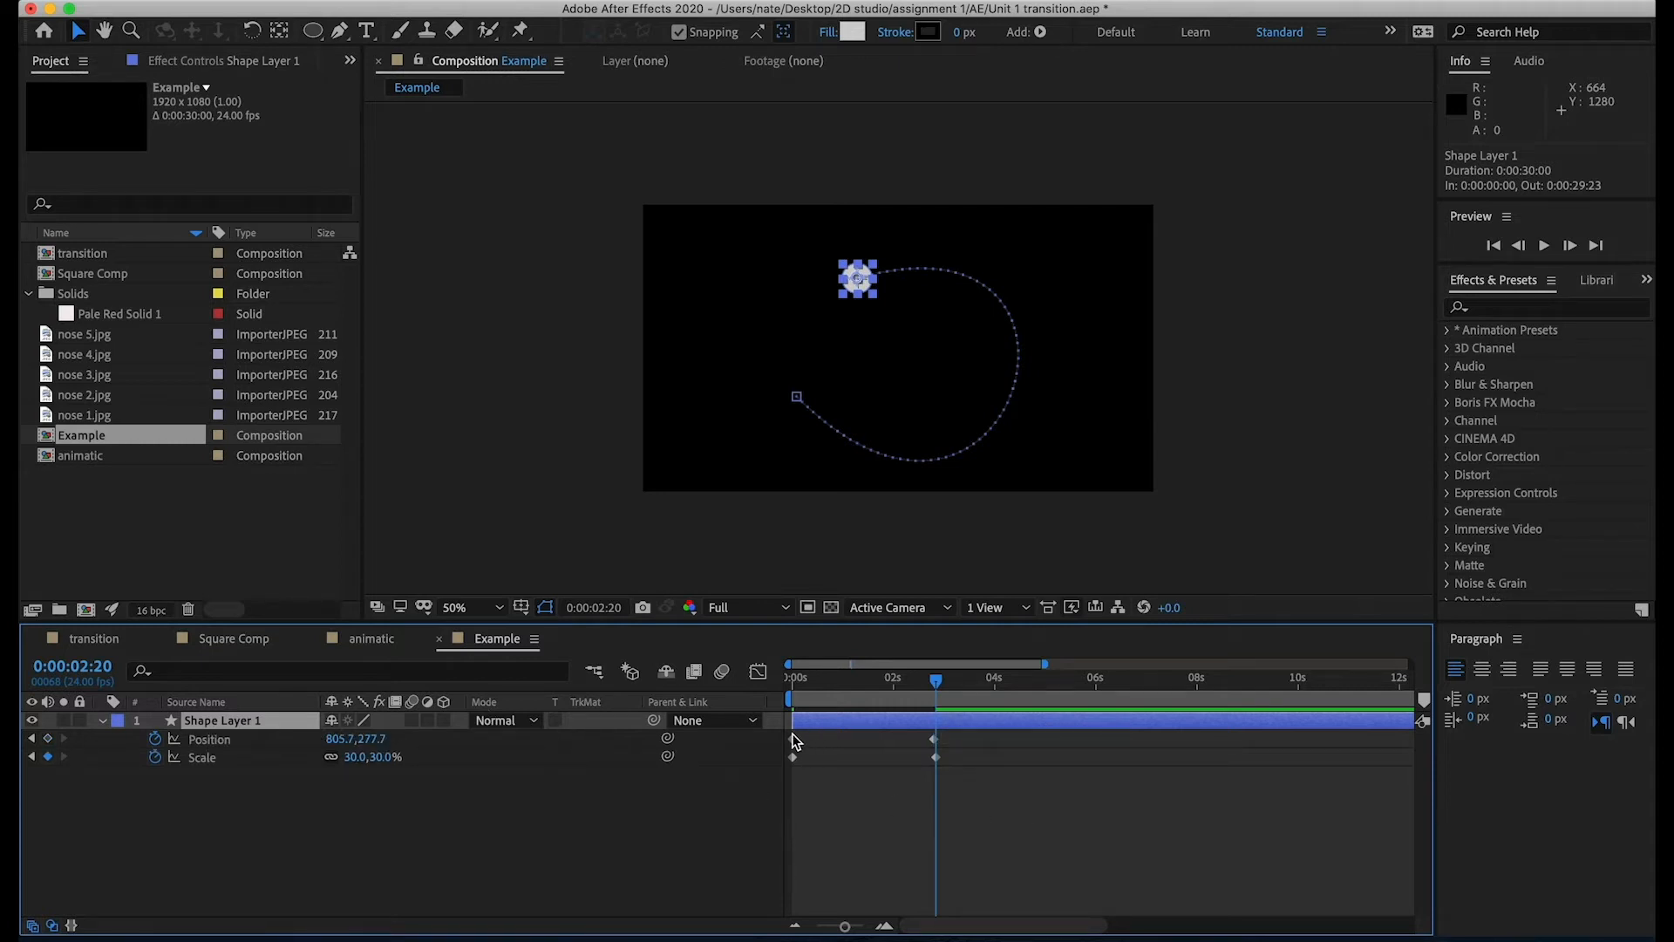
left_click(272, 743)
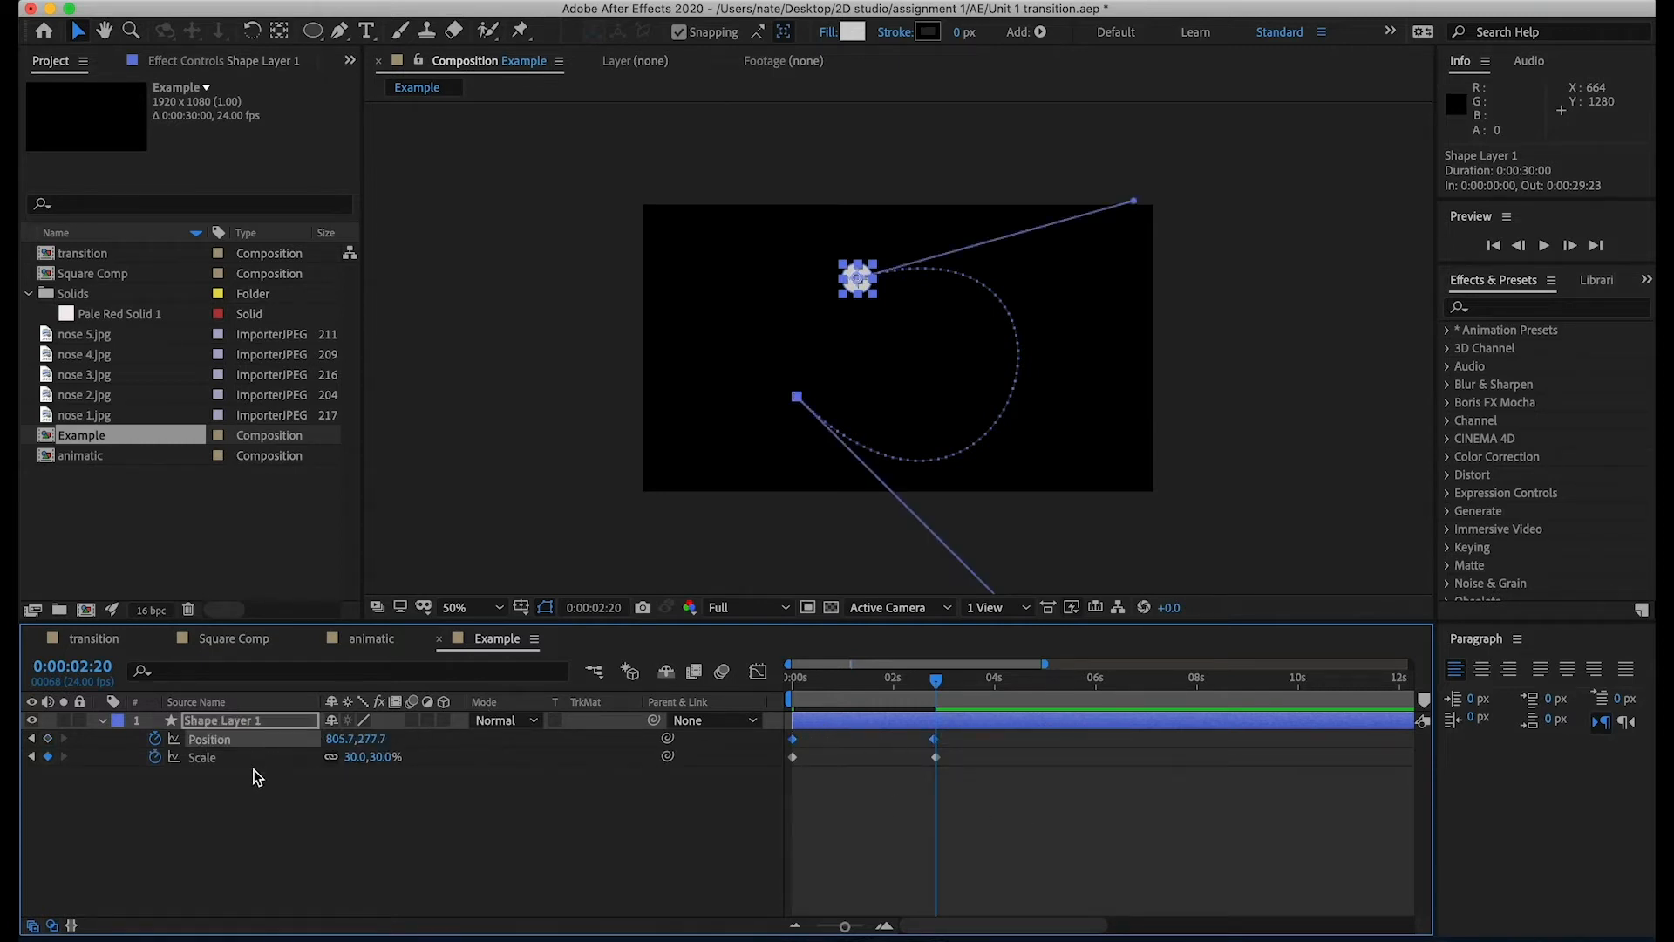
left_click(256, 770)
left_click(241, 759)
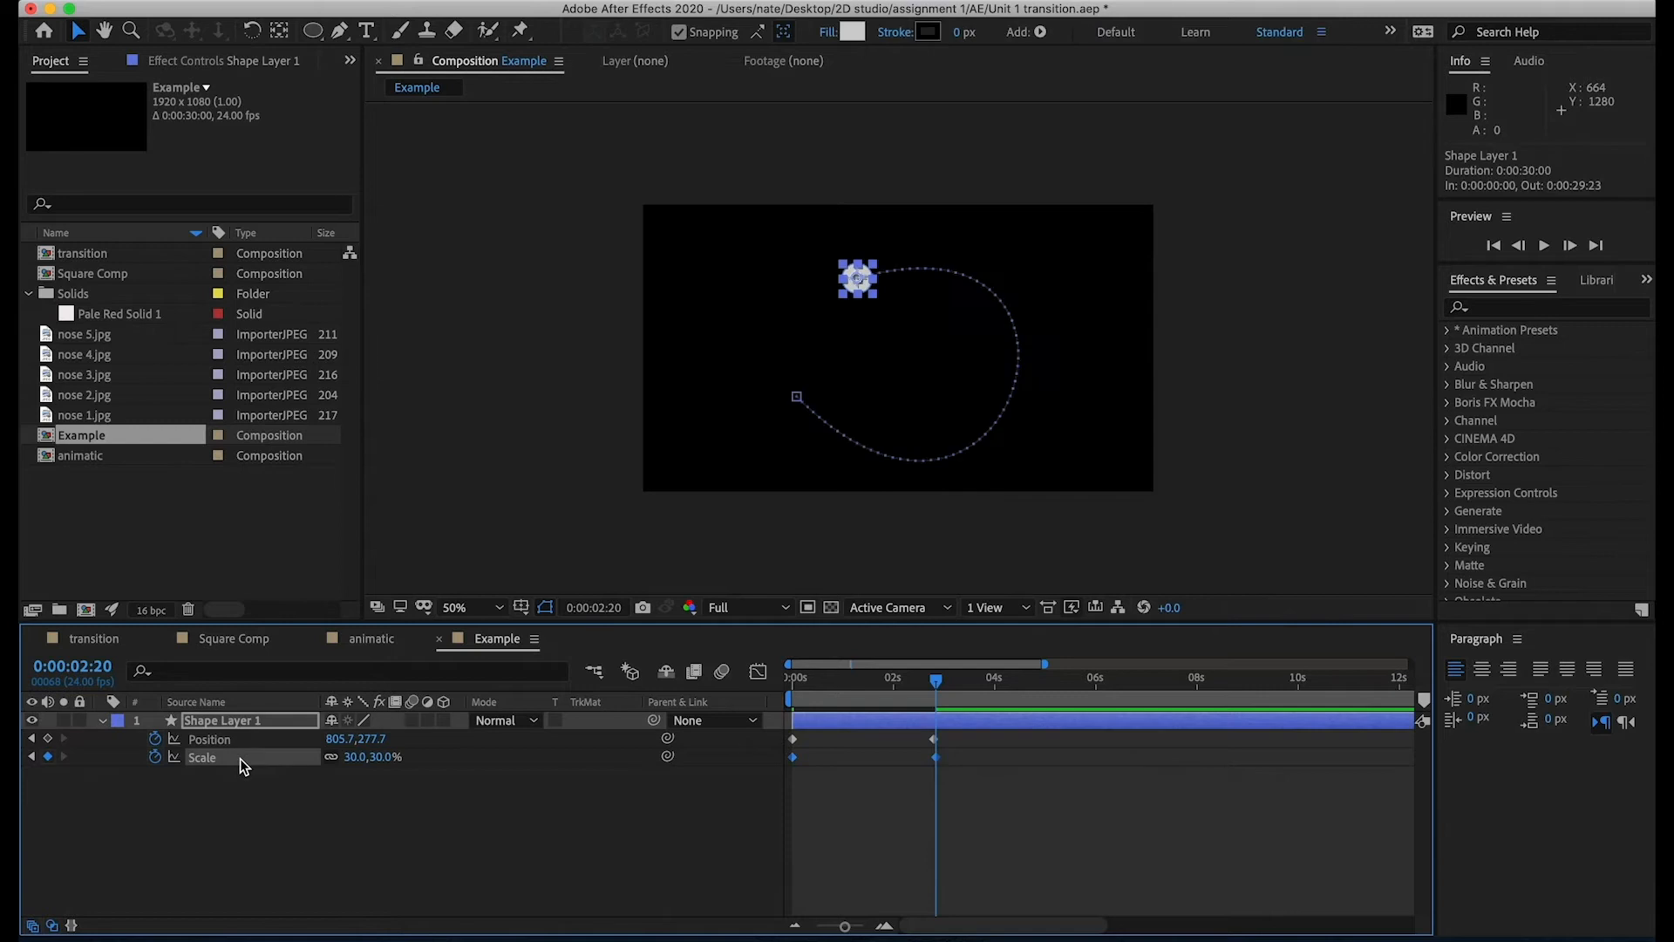
left_click(933, 740)
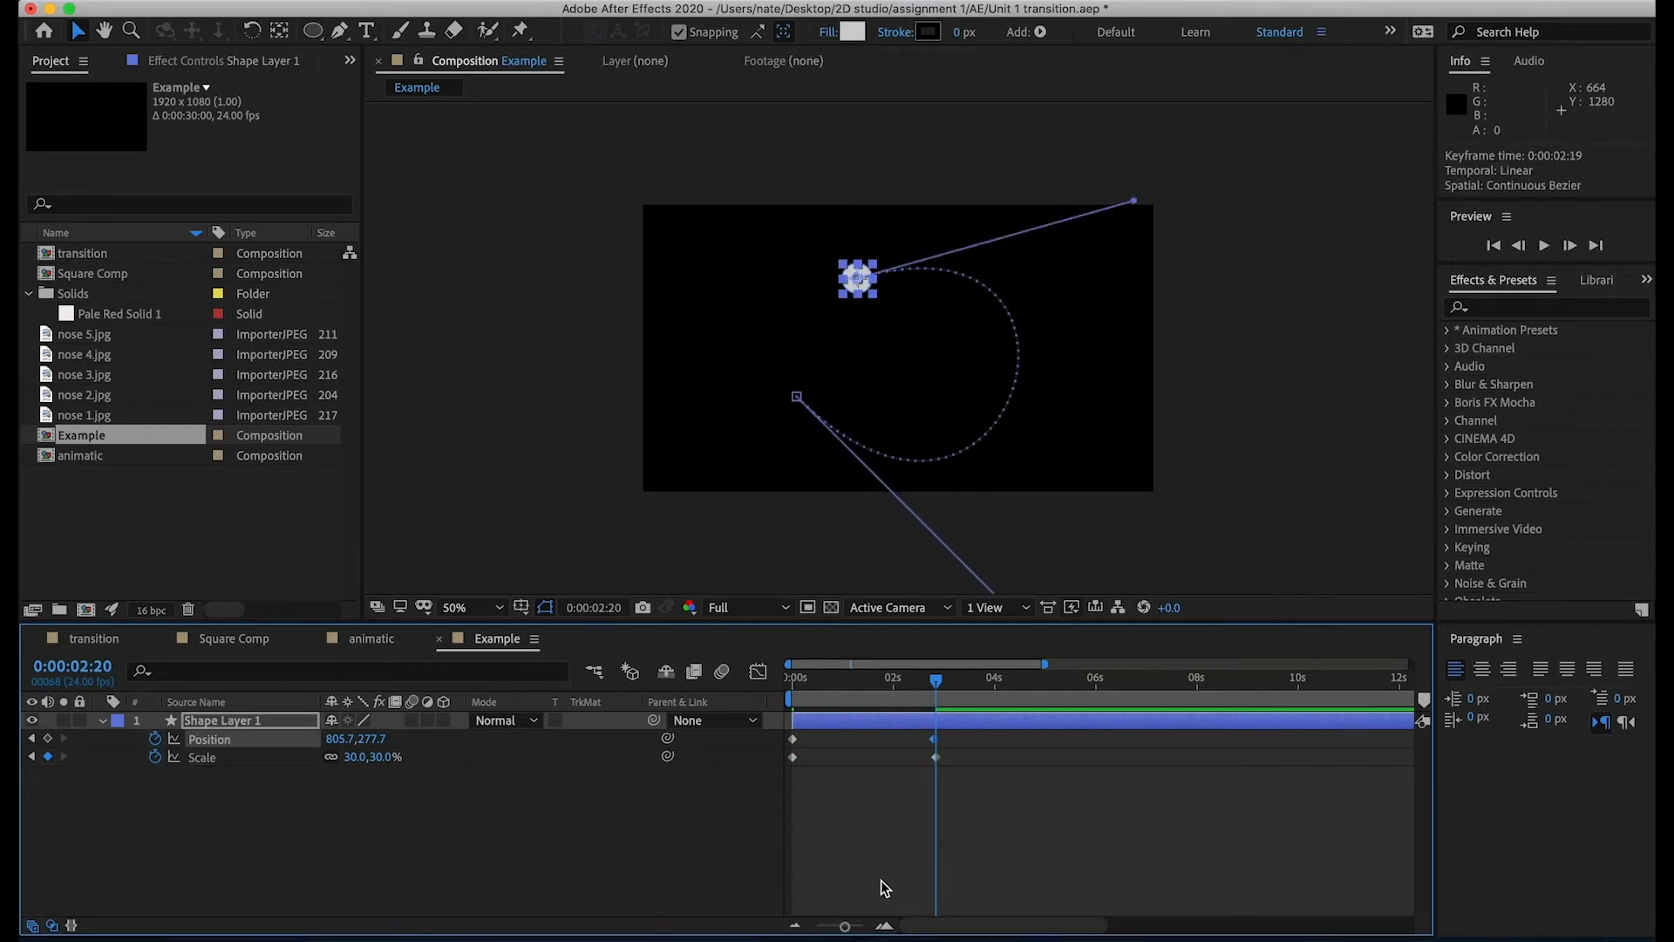
left_click_drag(846, 930, 854, 929)
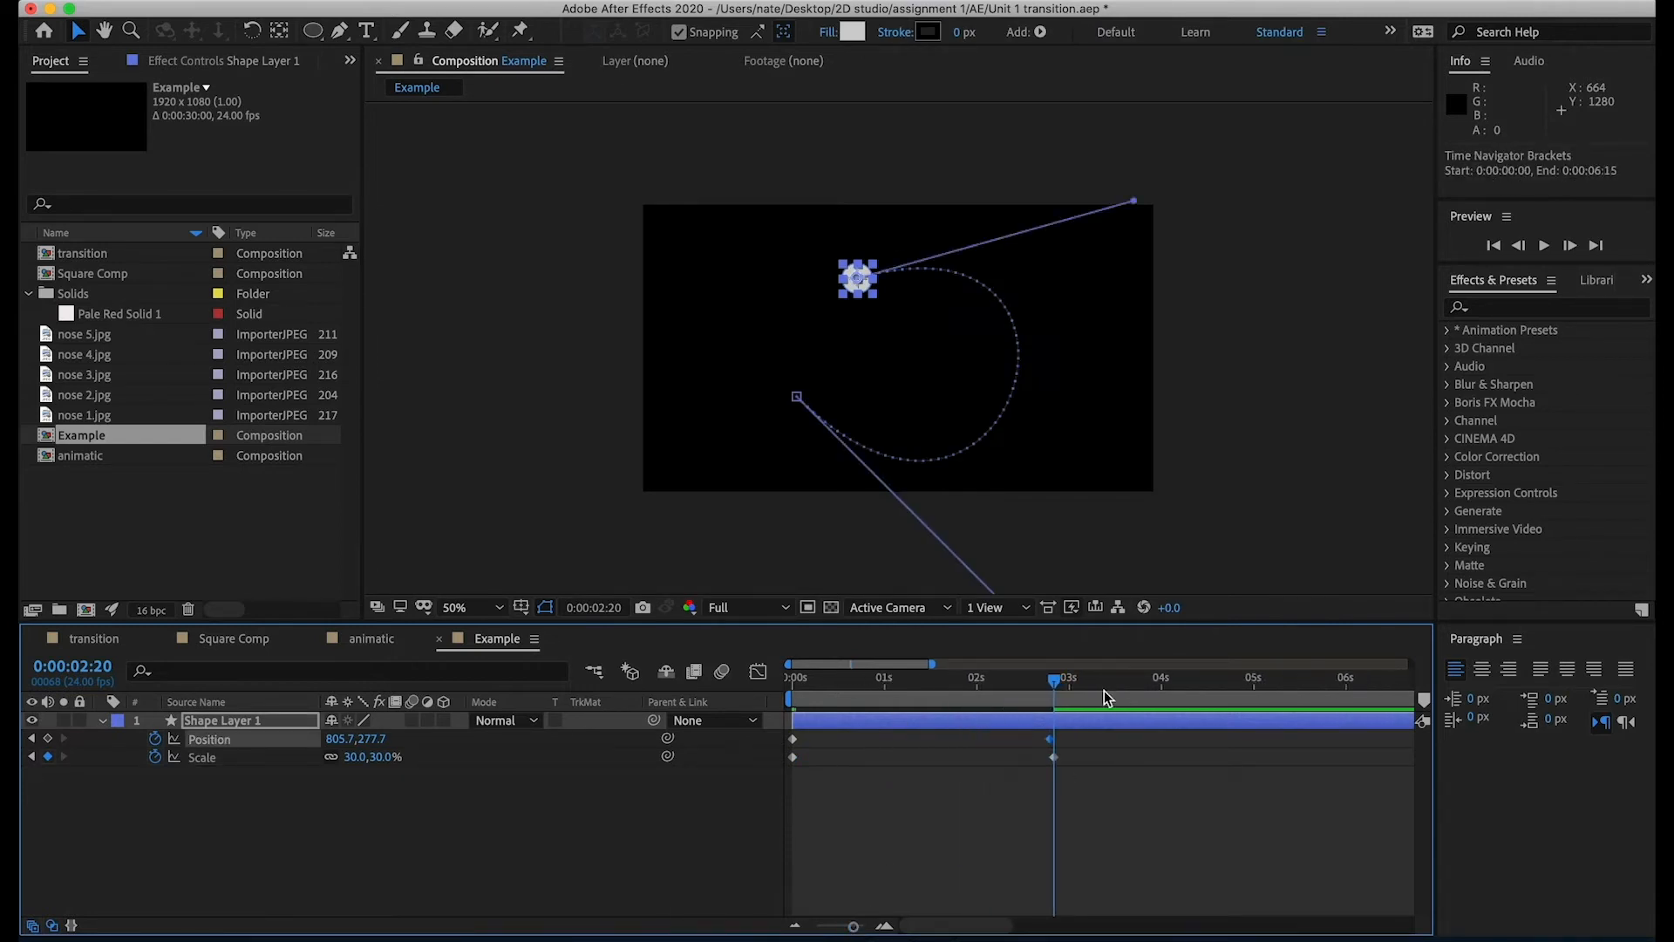
left_click(1050, 739)
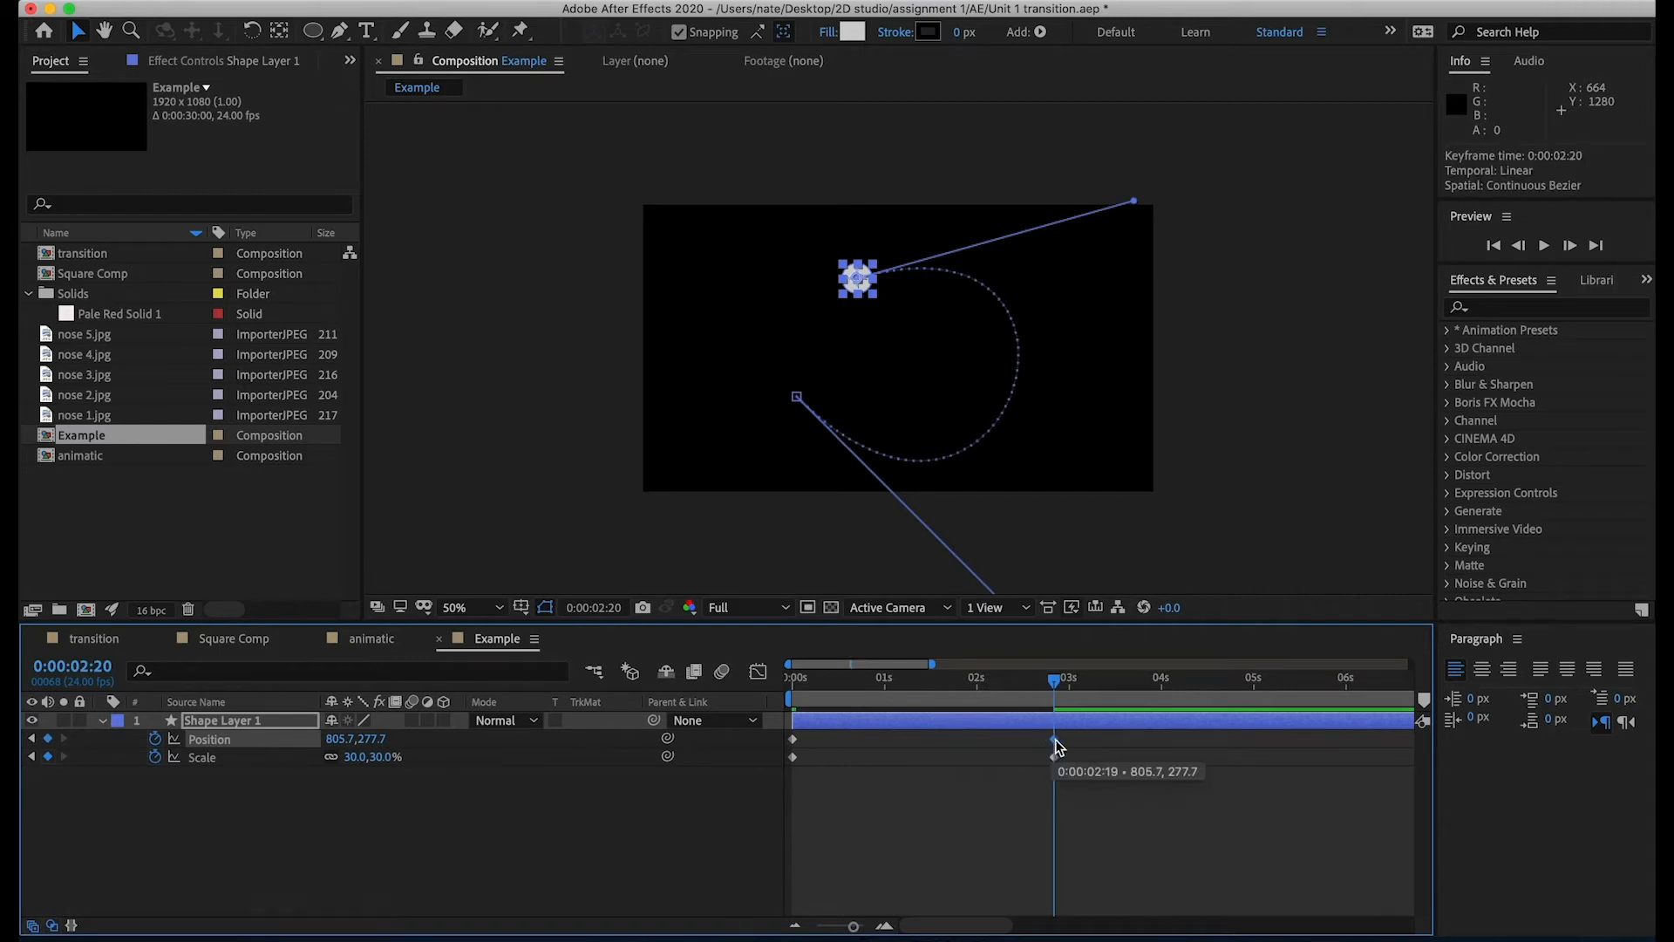
left_click(1087, 811)
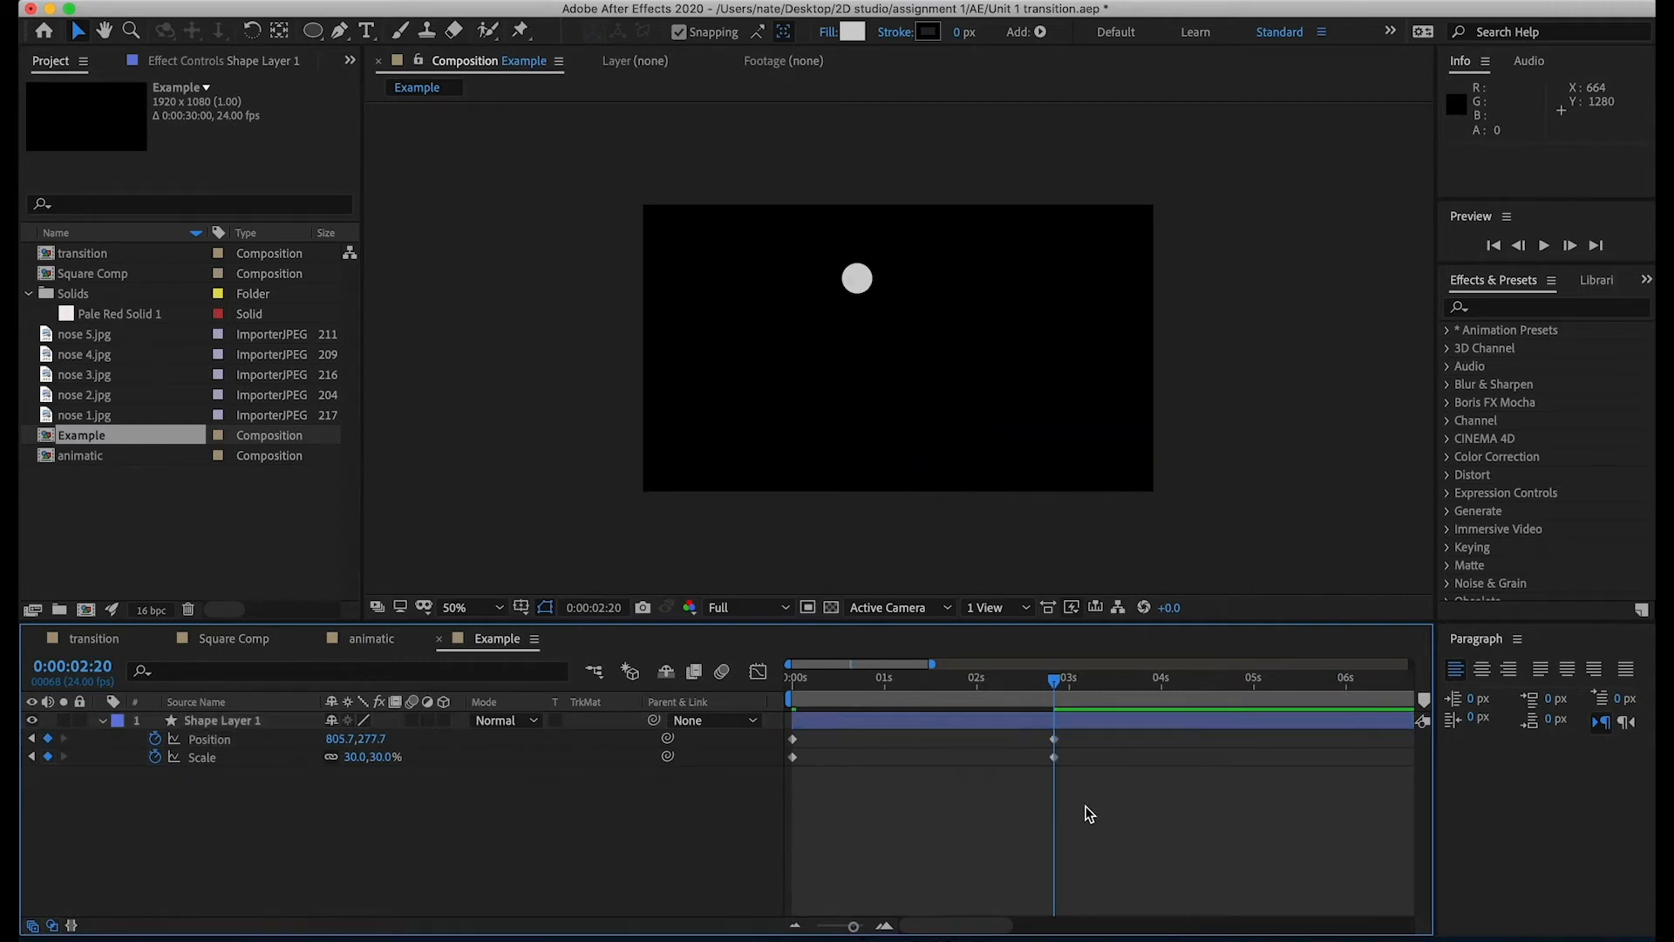
- Move the circle's end Position and Scale keyframes together to 0:00:03:00, and scrub back to the start to check the motion
left_click_drag(1069, 783, 1070, 740)
left_click(1071, 685)
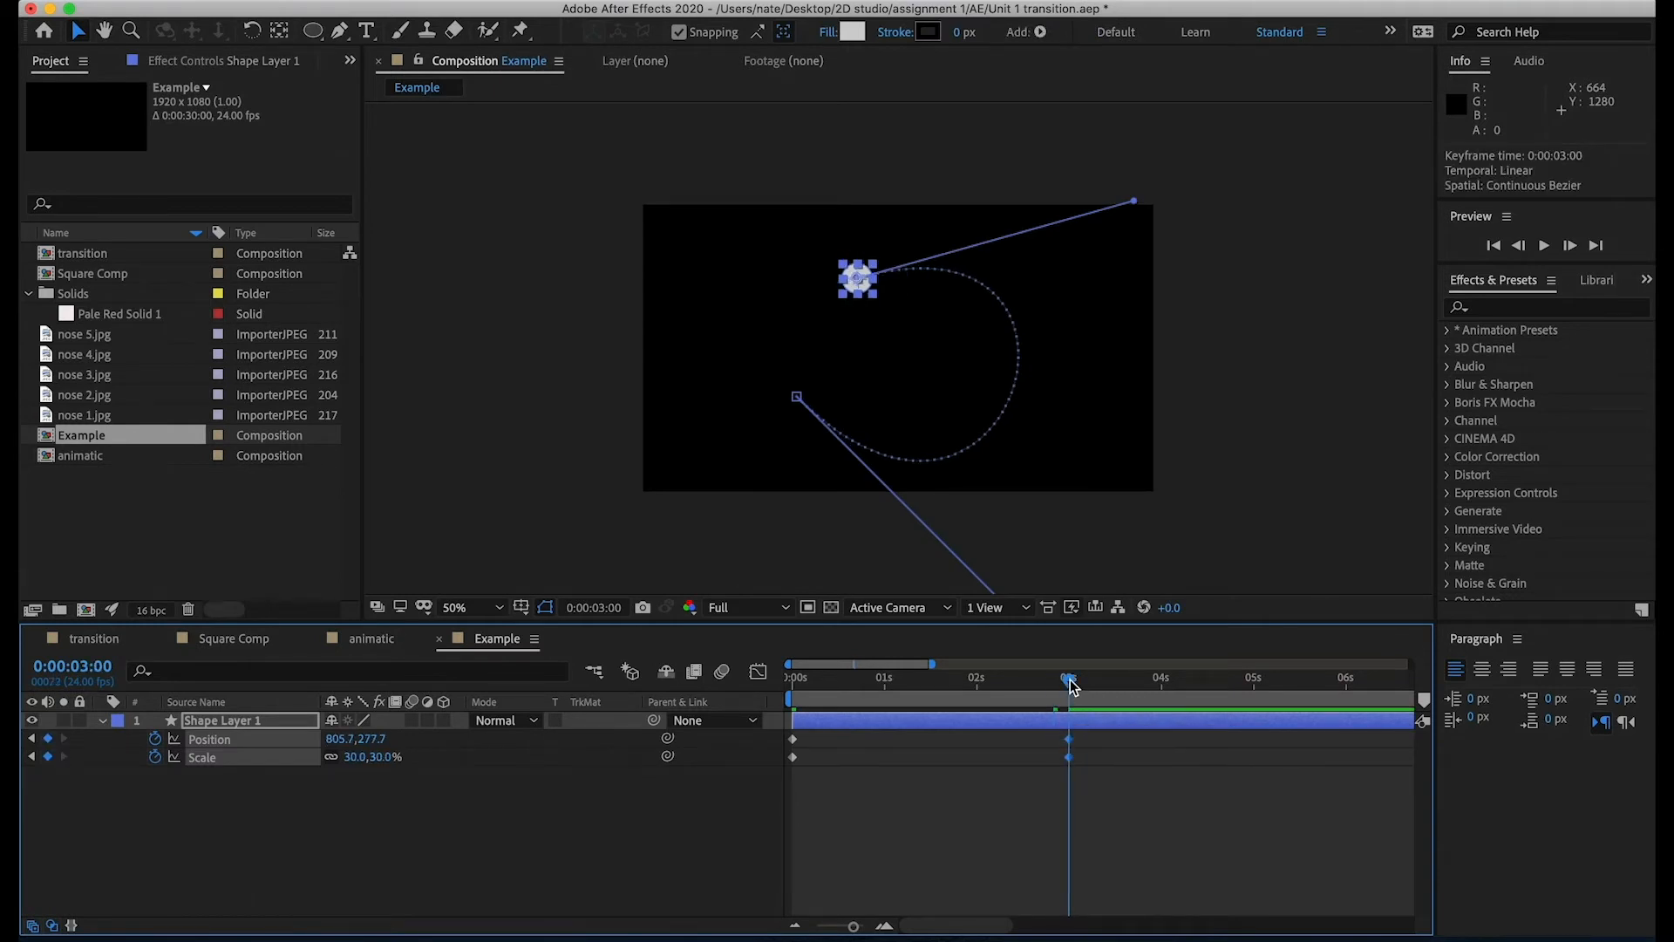
left_click(1054, 816)
left_click_drag(1053, 698, 708, 684)
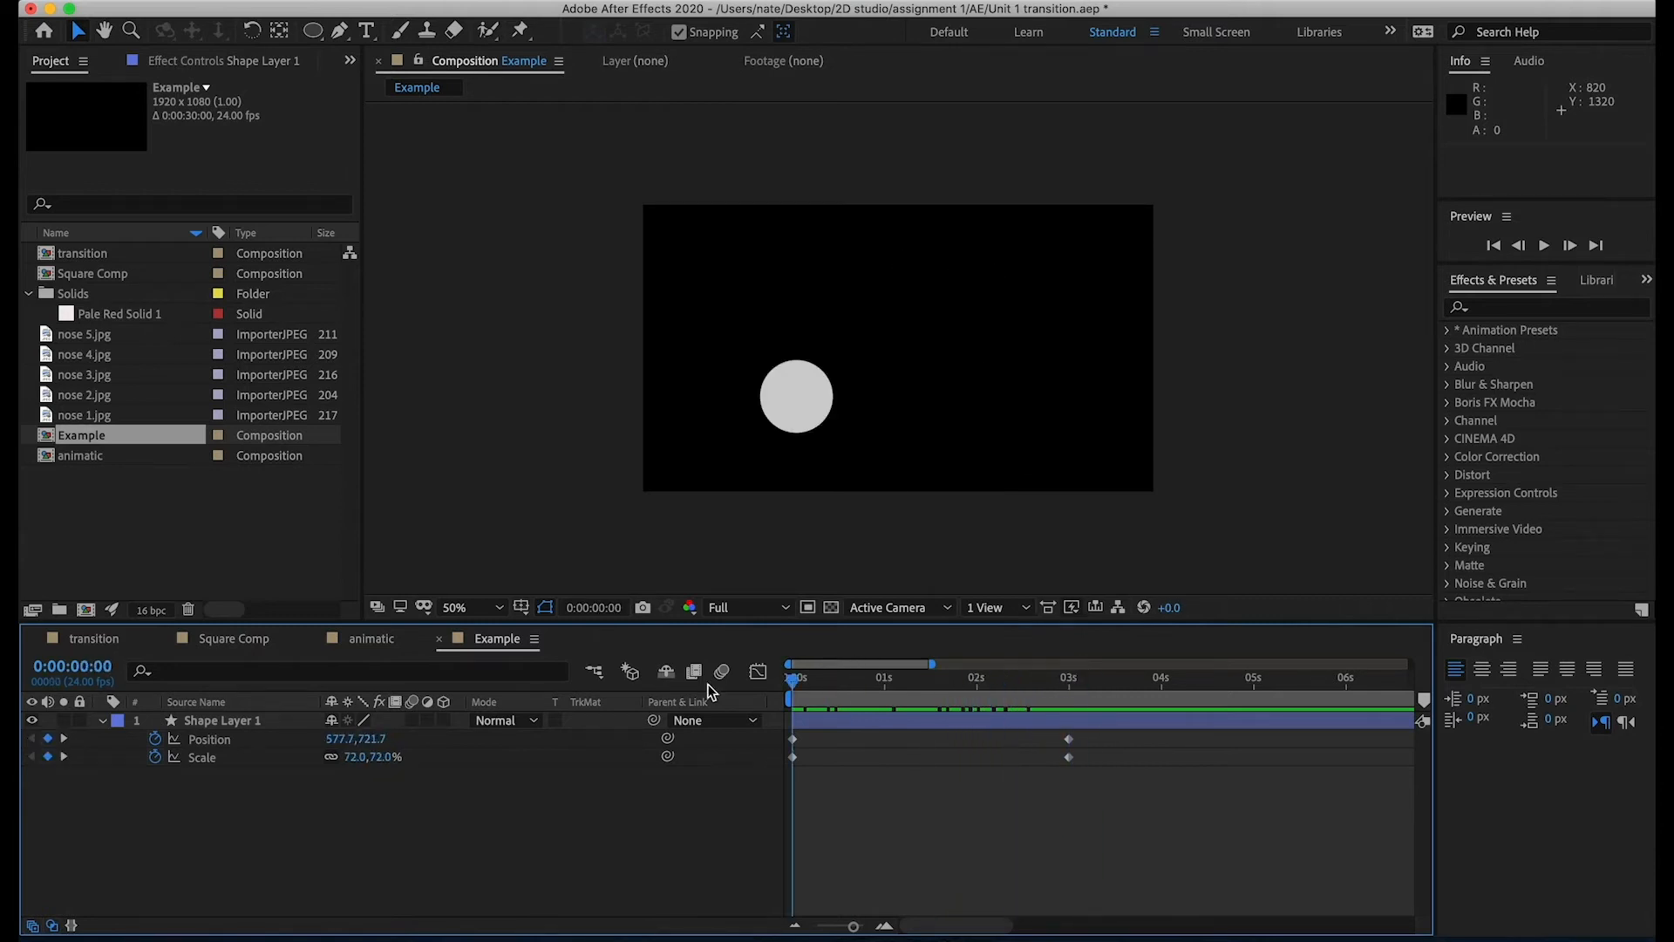
- Scrub through the transition composition from its start to about 0:00:02:01 to examine how its pencil is animated
left_click(111, 642)
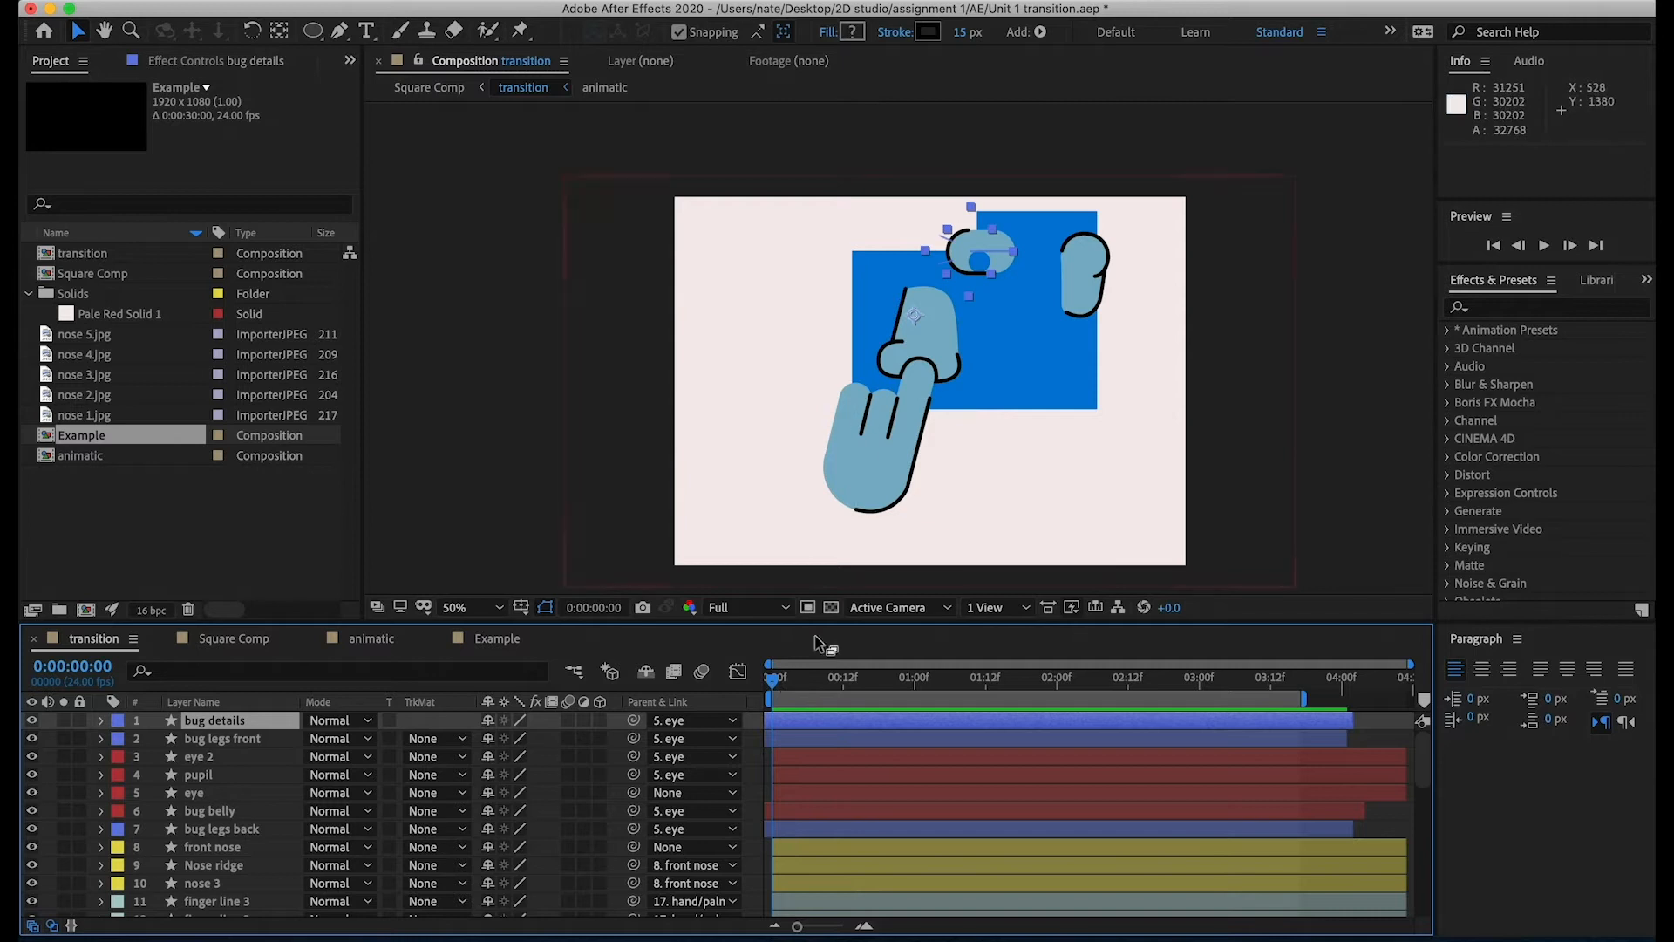
left_click(777, 685)
left_click_drag(779, 689, 982, 641)
left_click_drag(986, 678, 1021, 676)
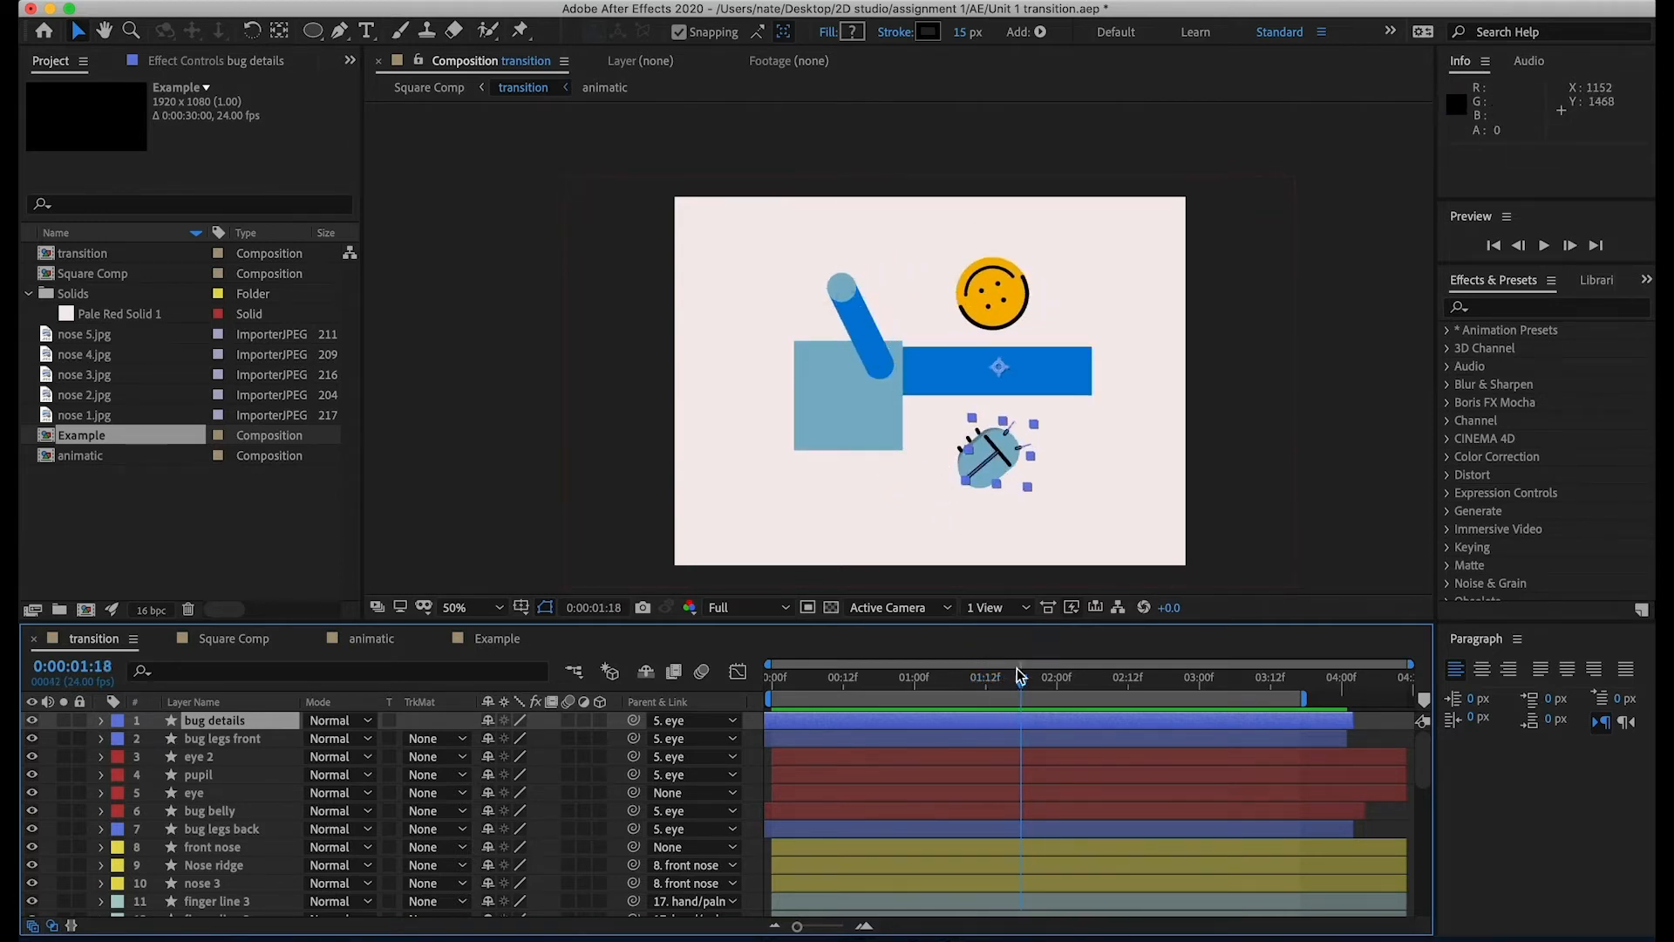
left_click_drag(1027, 692, 1067, 688)
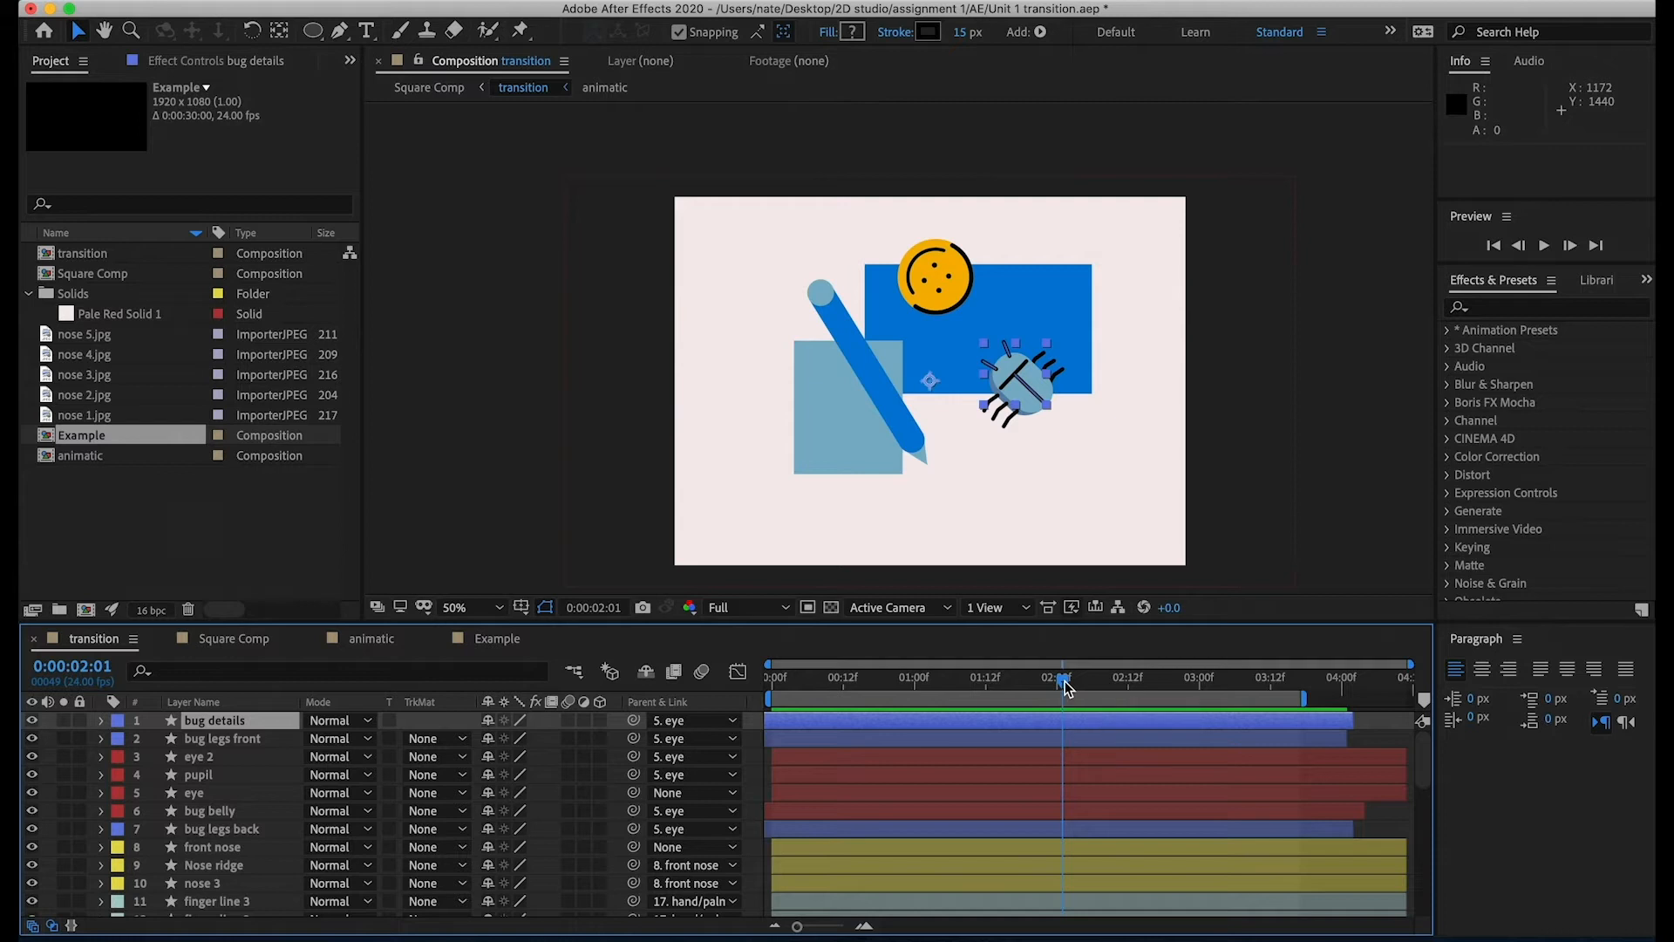
- Return to the Example composition, set the time to 0:00:03:00 and add a new empty shape layer
left_click(495, 639)
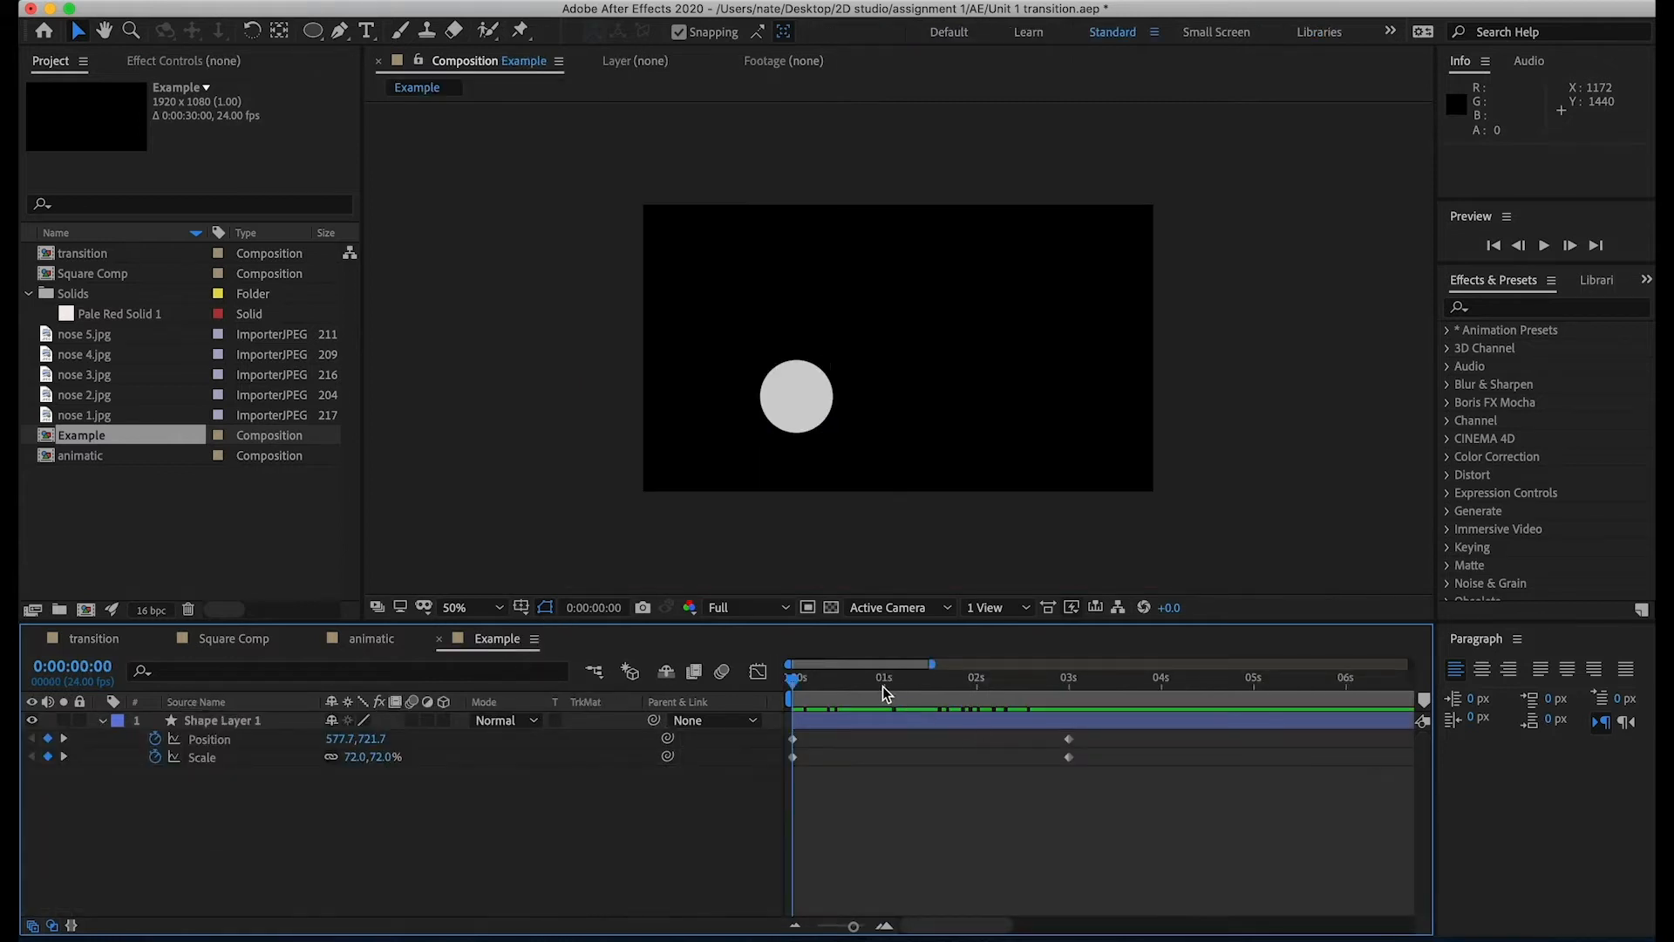
left_click_drag(882, 687, 1069, 682)
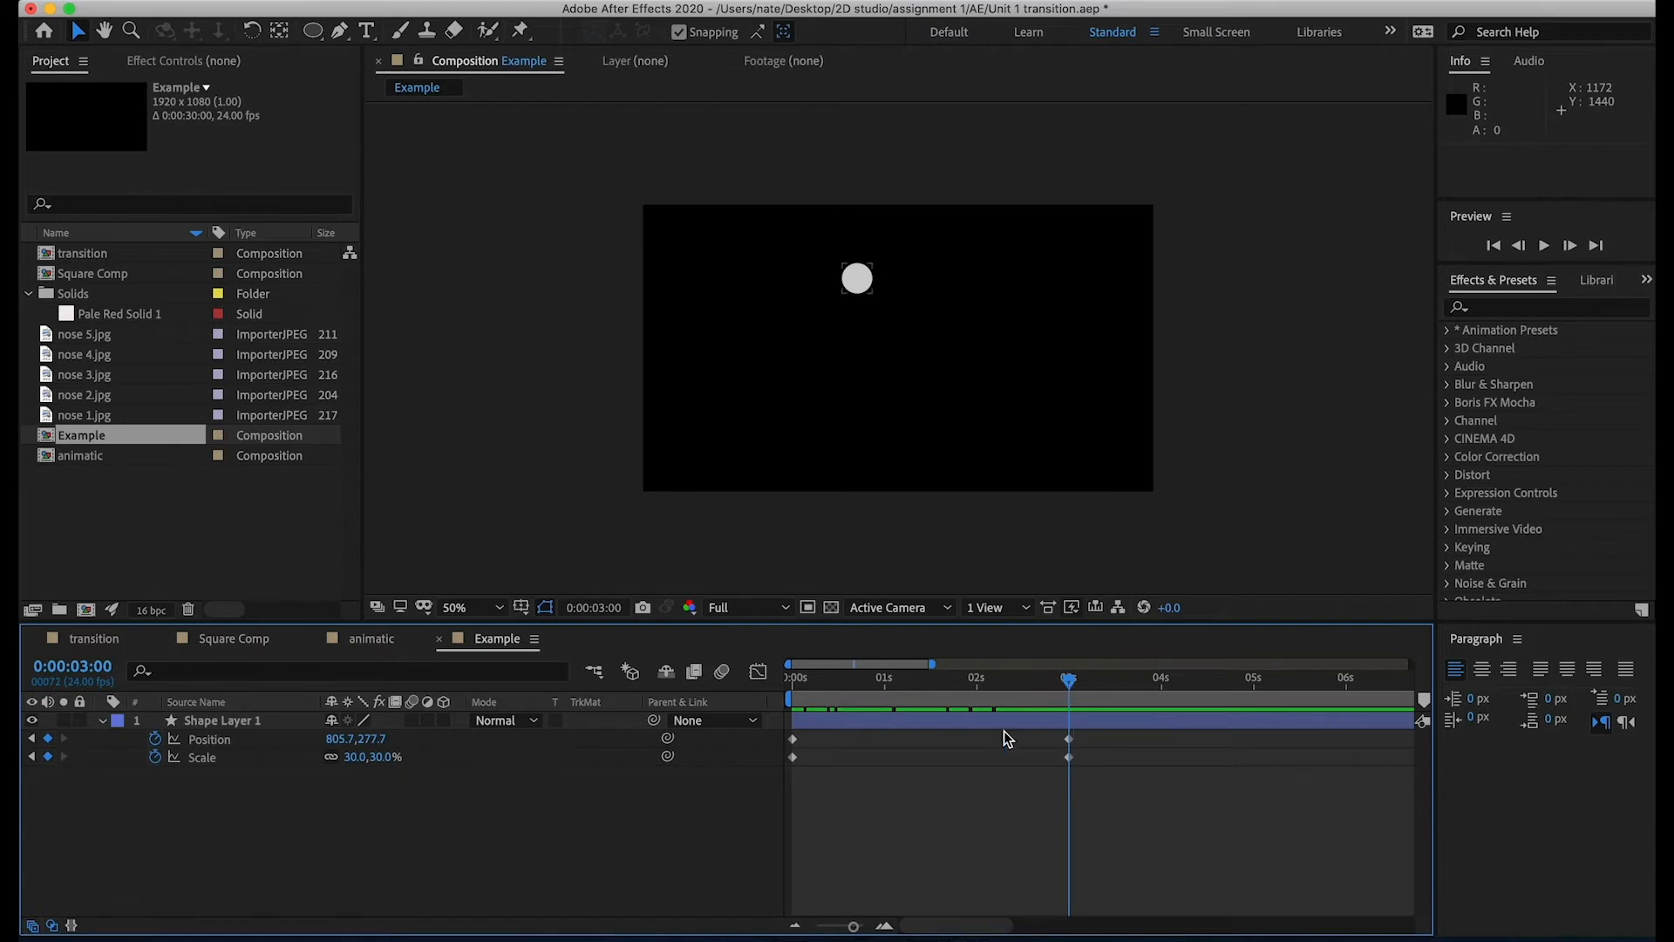
left_click(319, 0)
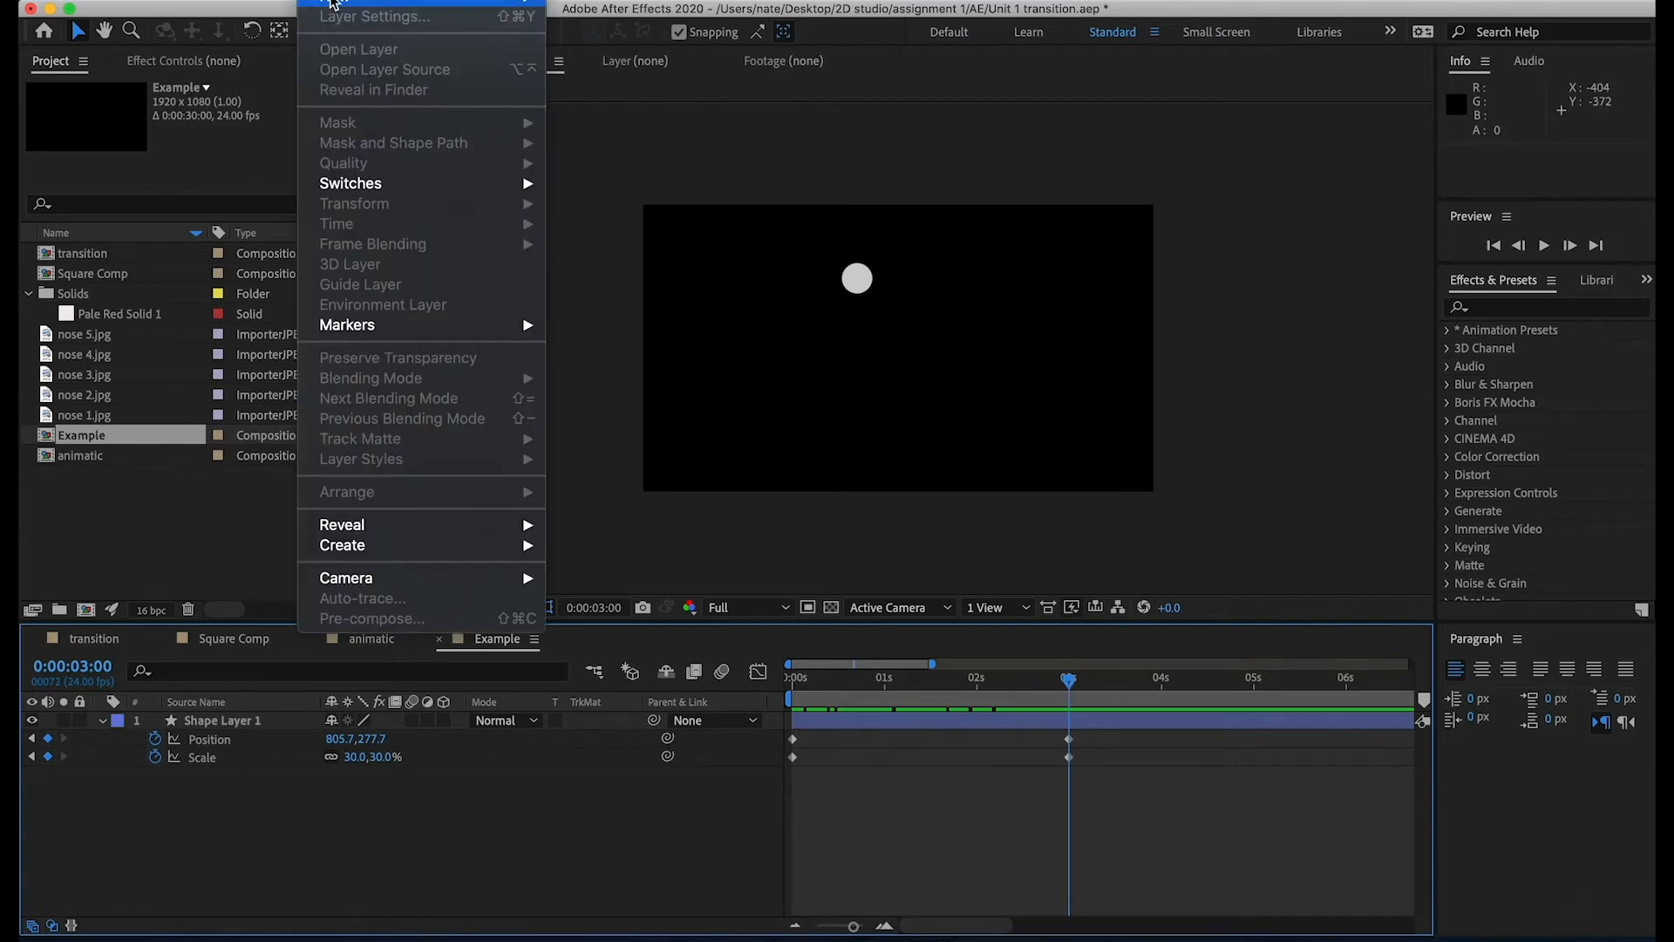
mouse_move(333, 2)
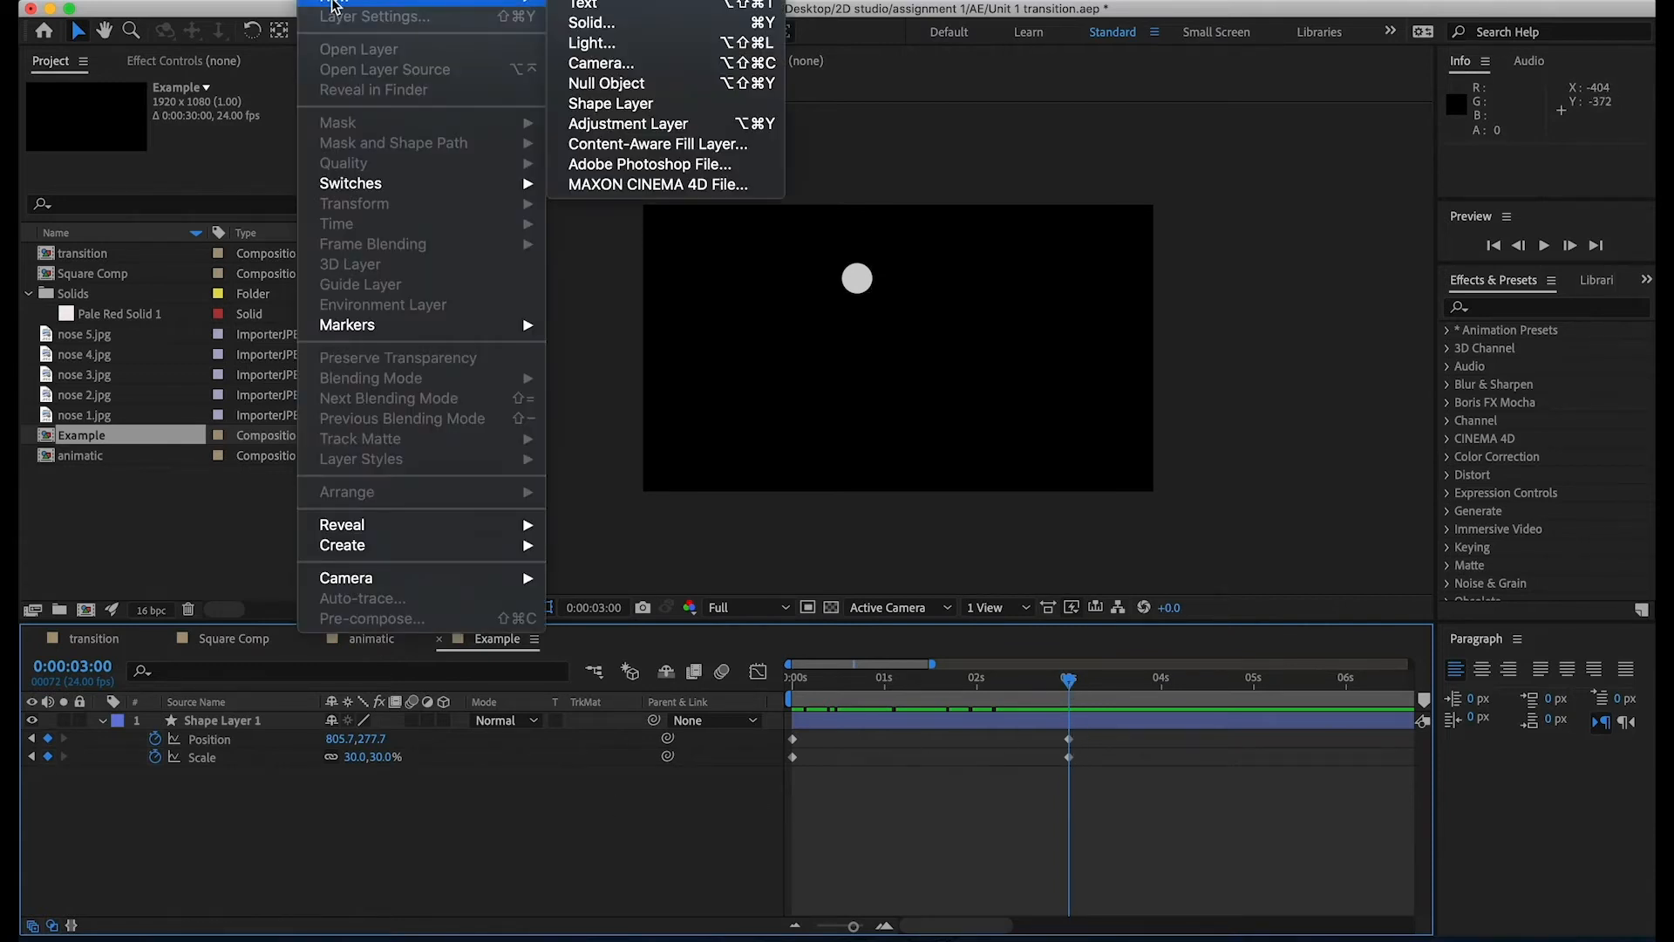
left_click(650, 105)
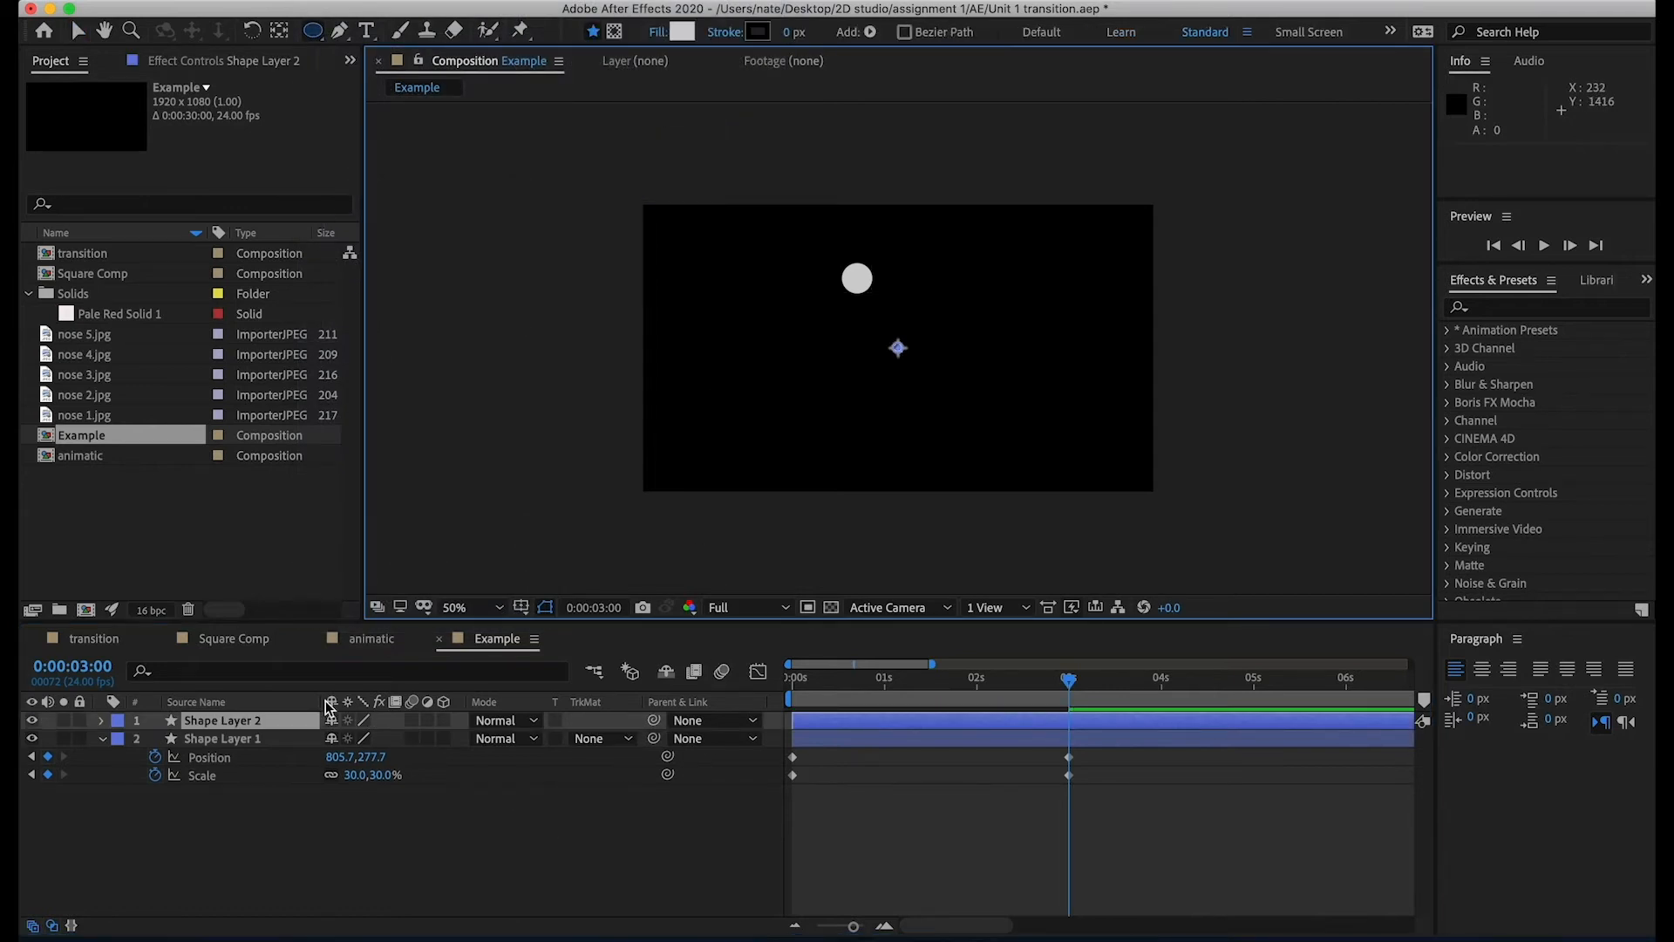
- Draw a straight diagonal Pen path on Shape Layer 2 from the circle's centre down to about (1140, 724)
left_click(297, 726)
key("g")
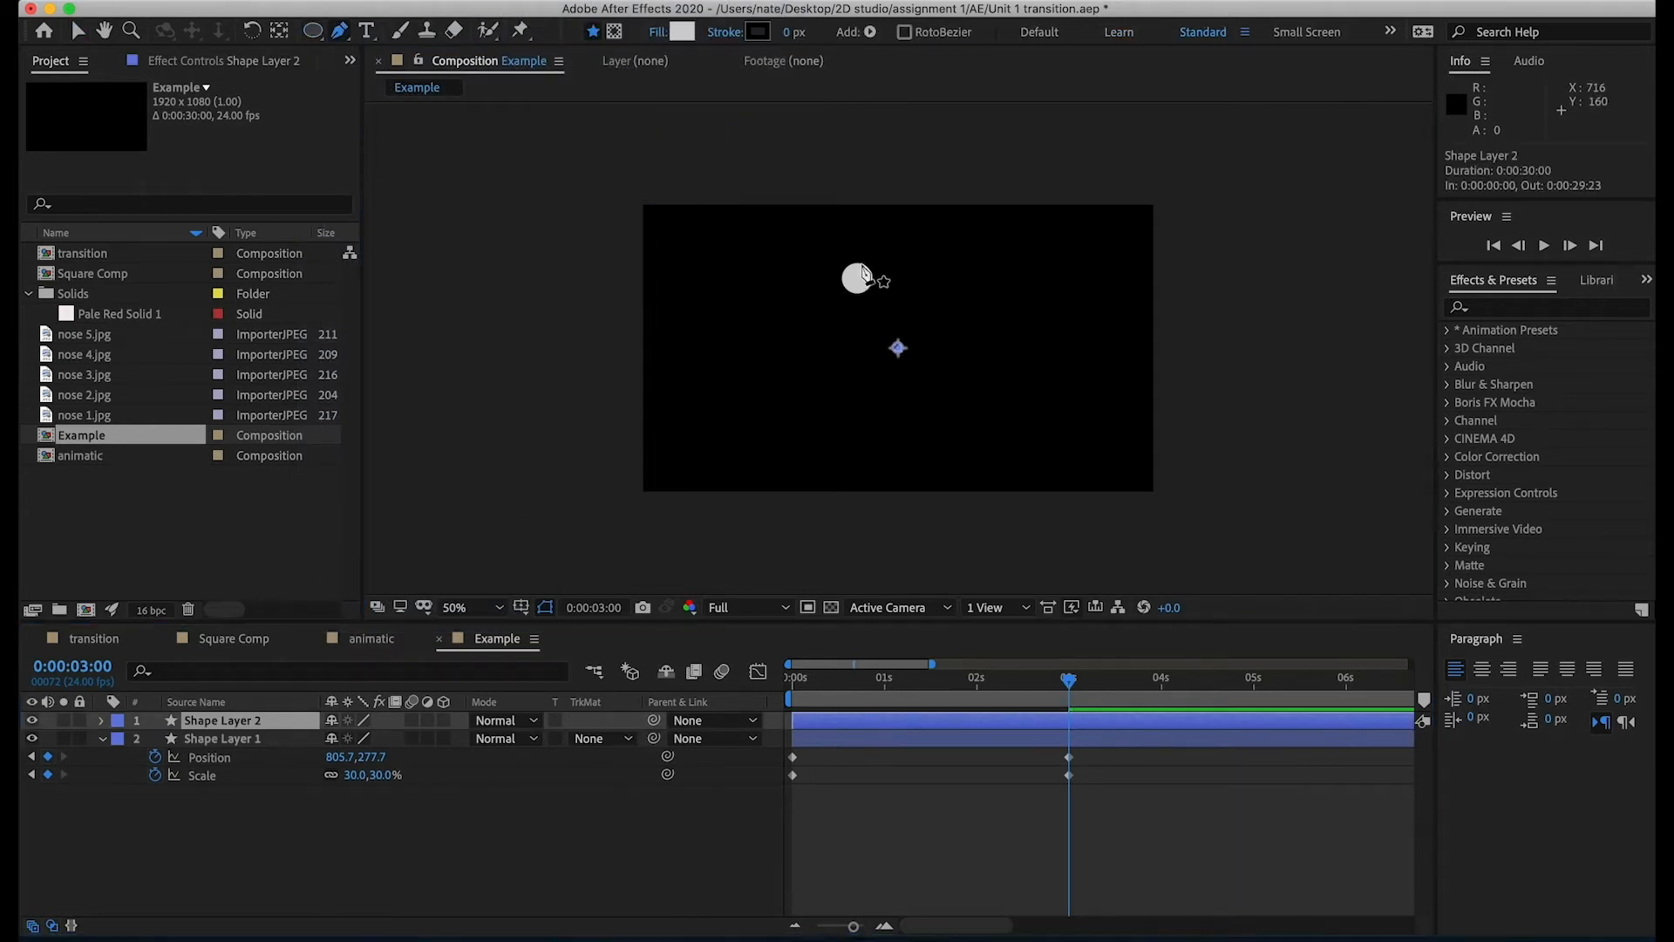
left_click(857, 279)
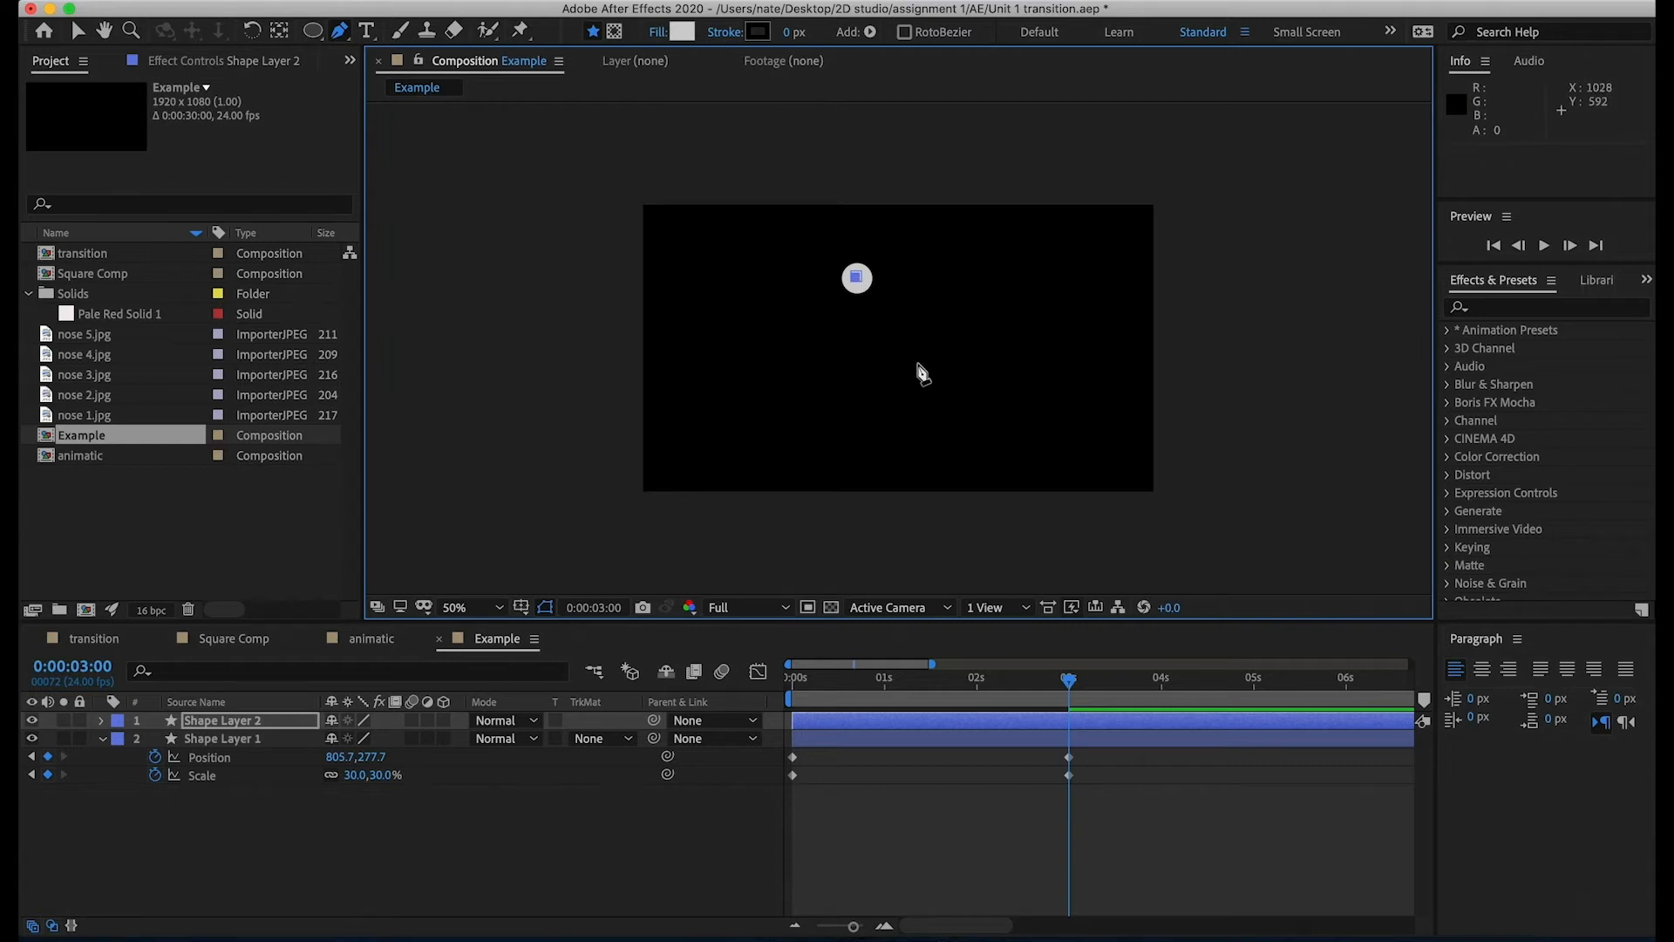
left_click(941, 397)
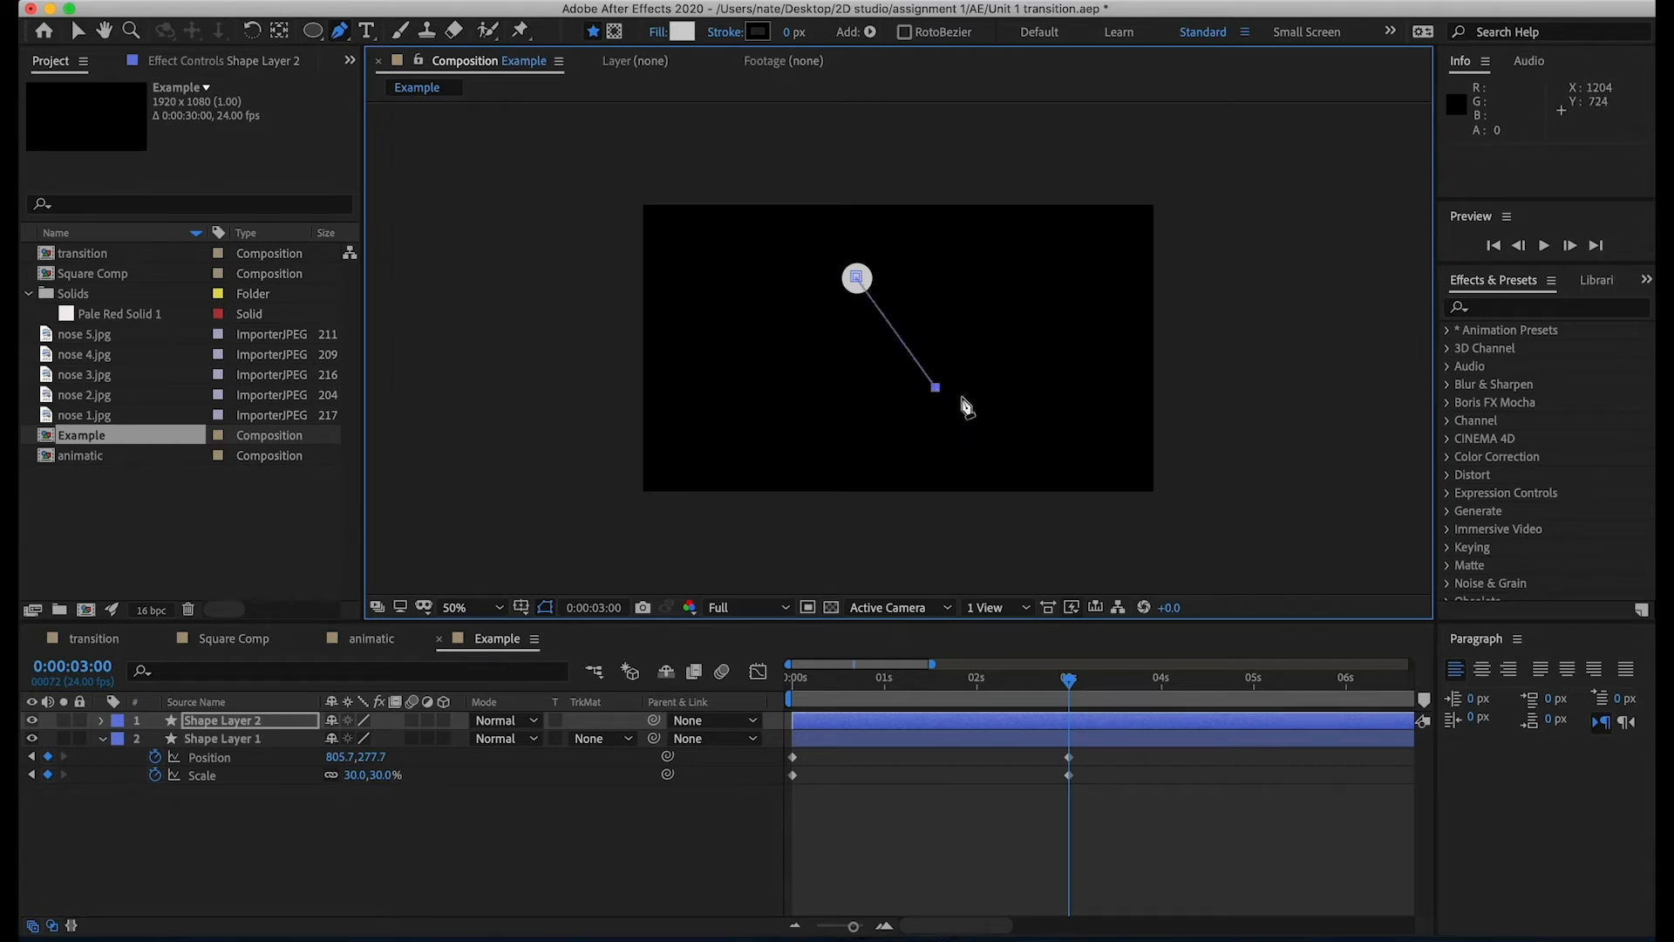
left_click_drag(941, 396, 945, 400)
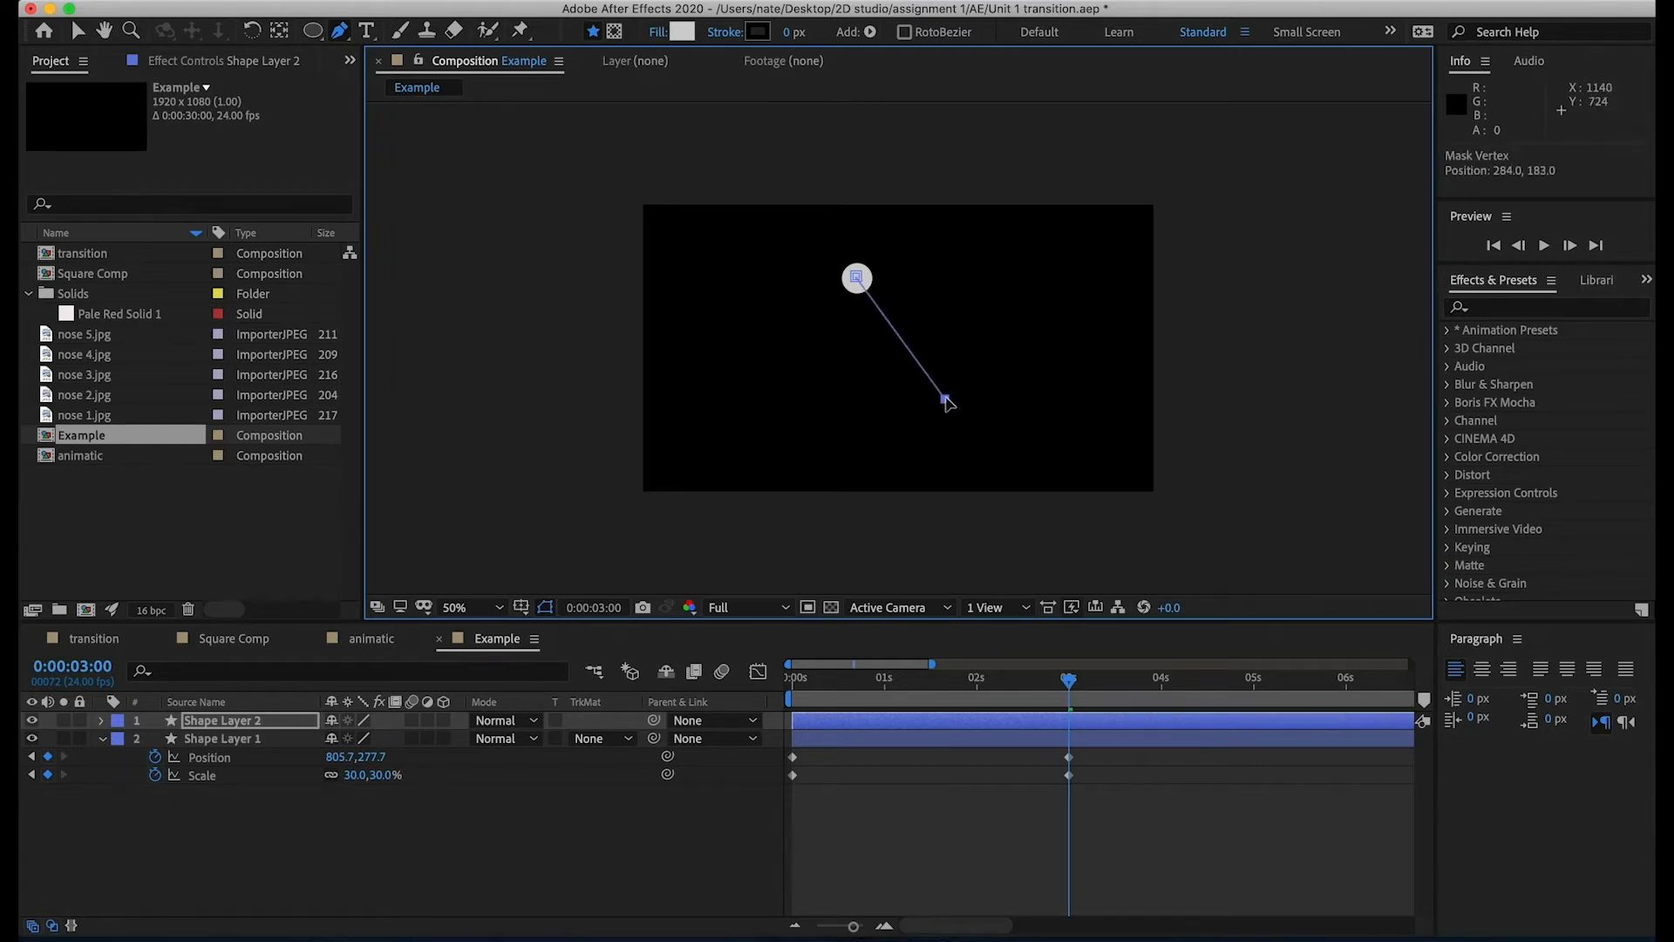
- Give the diagonal line a light green 104 px stroke and place its layer beneath the circle's layer
left_click(294, 720)
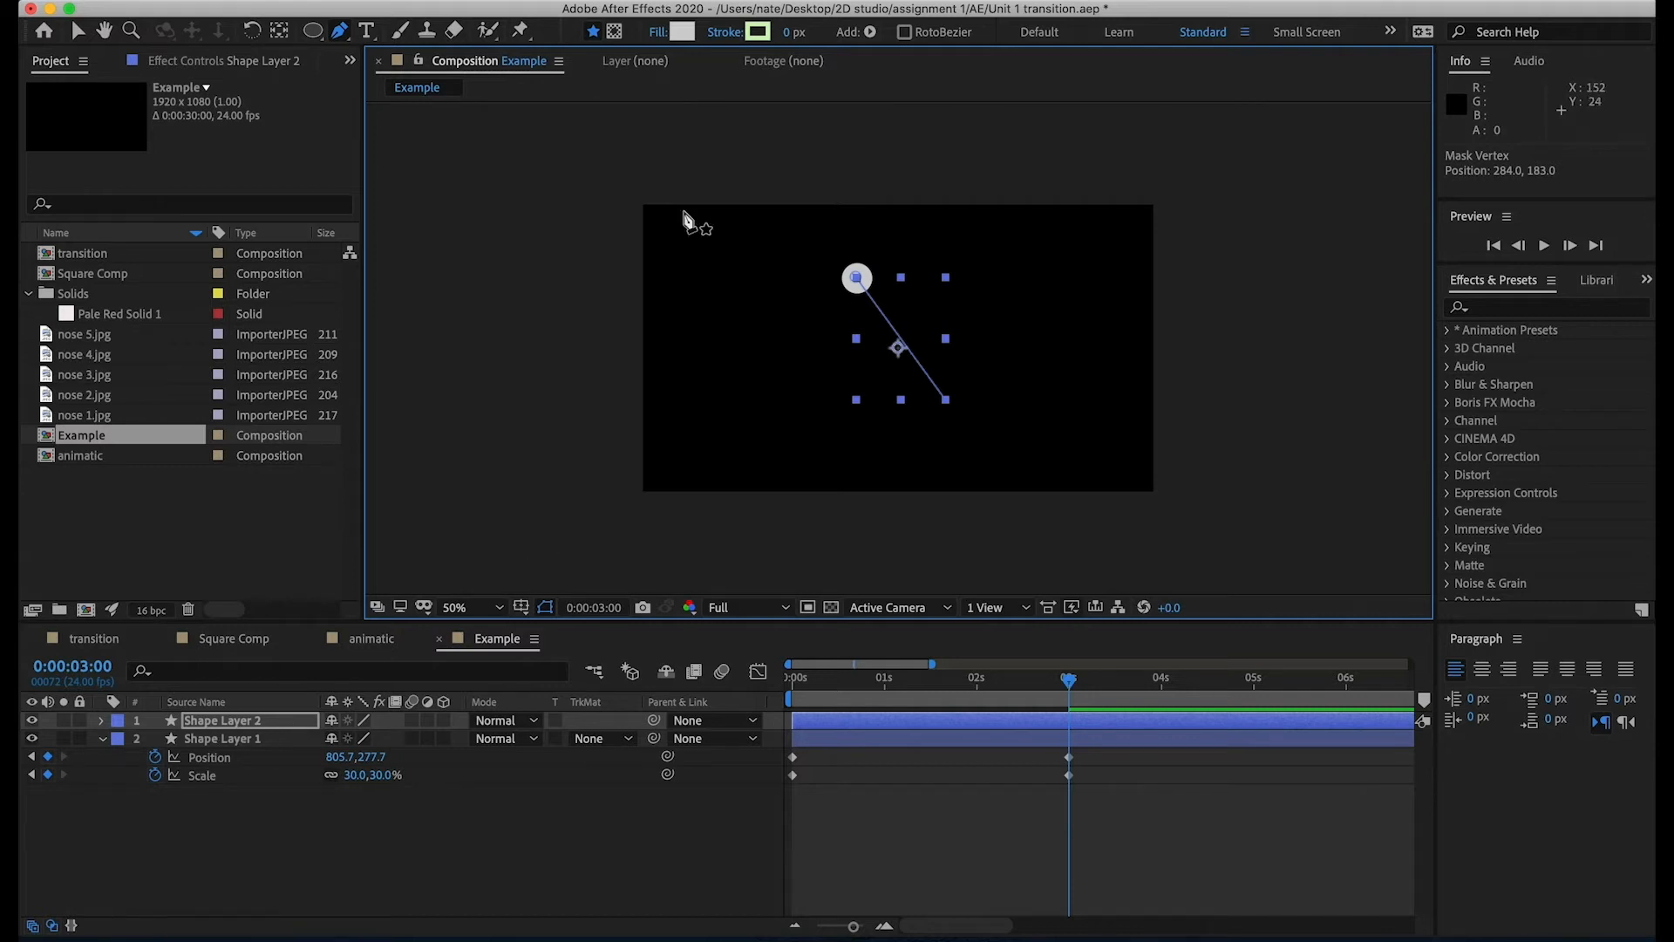
left_click_drag(794, 32, 900, 33)
left_click(101, 721)
left_click_drag(258, 724, 260, 817)
left_click(385, 856)
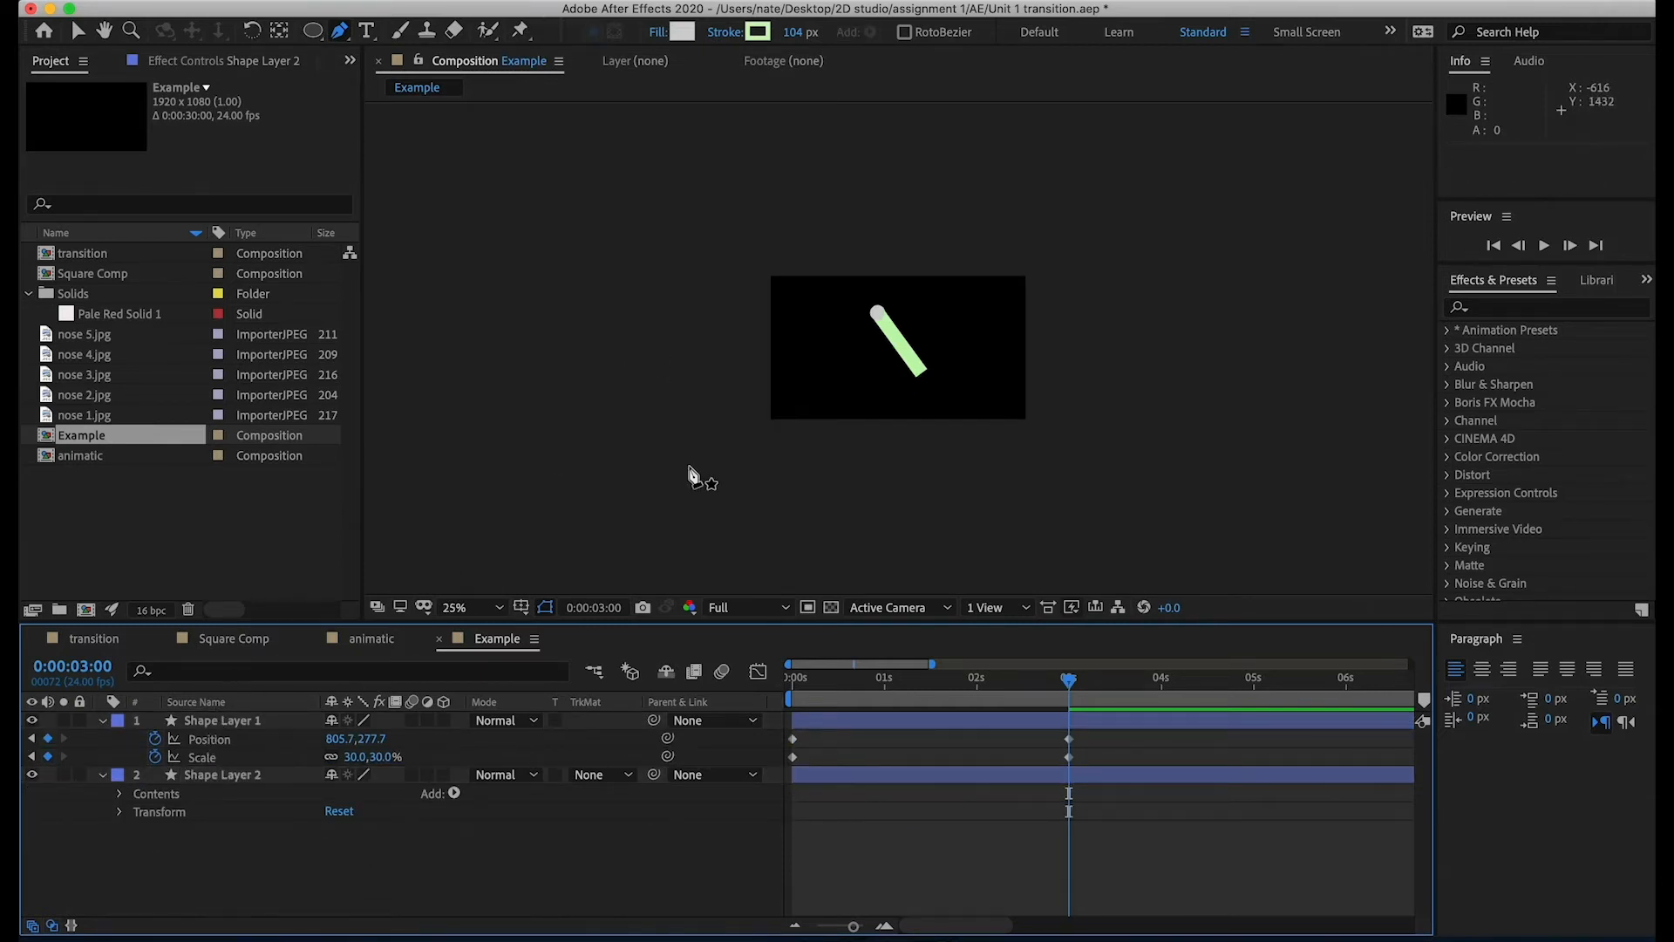
- Change the circle's fill colour to dark green 149225
left_click(231, 720)
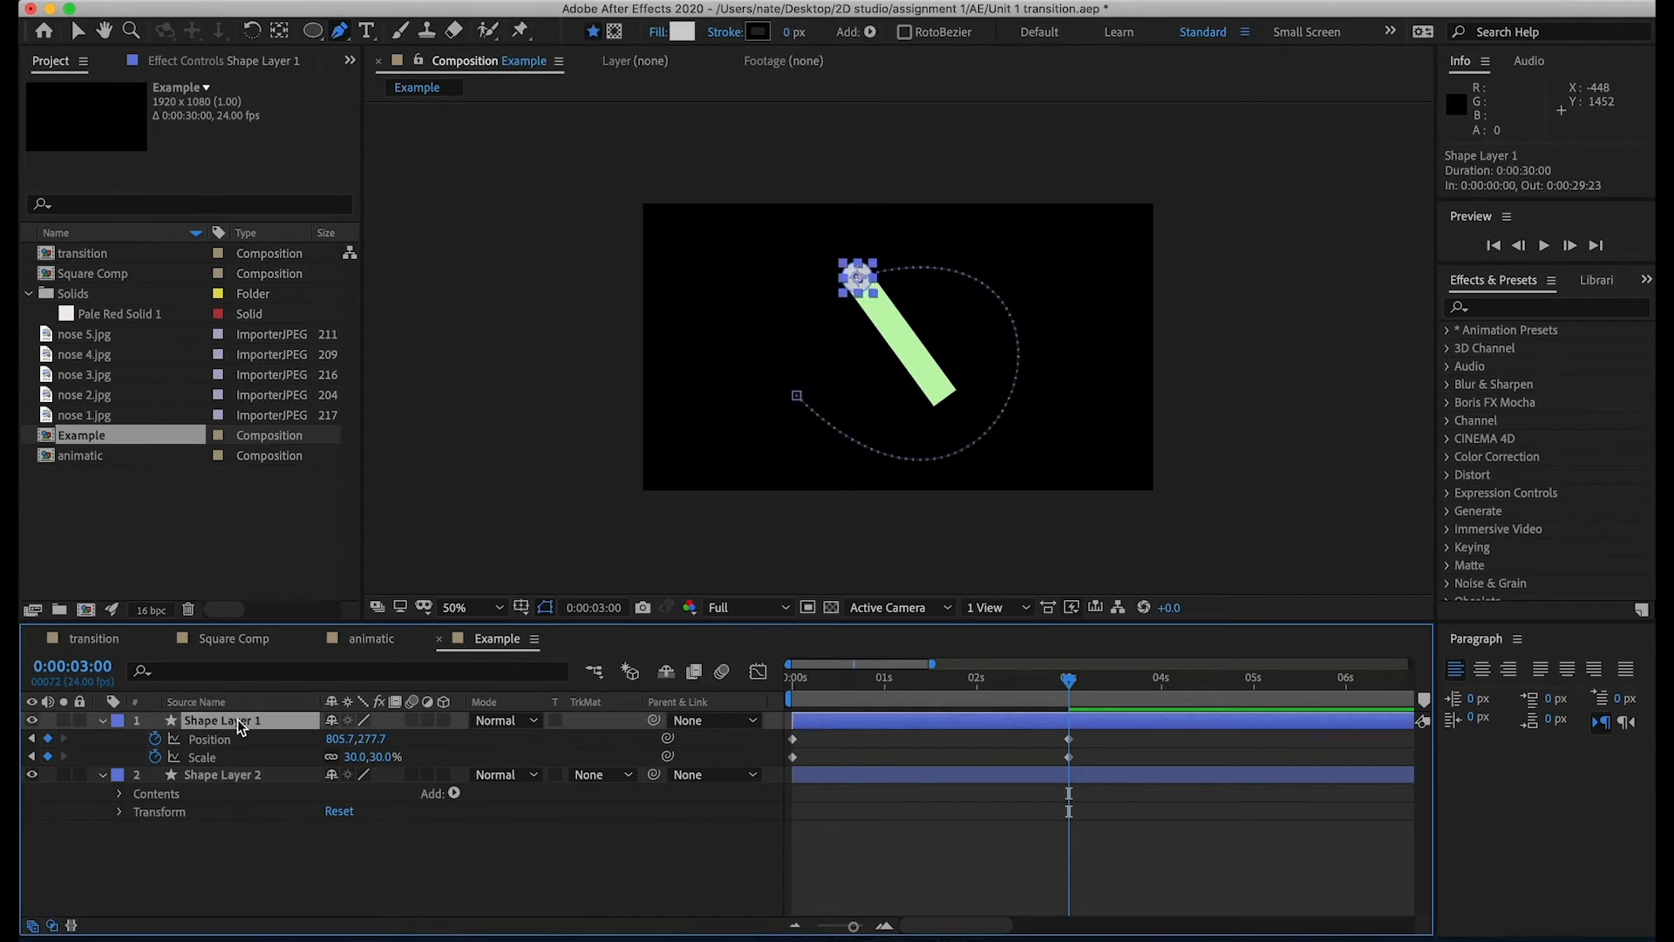
left_click(682, 33)
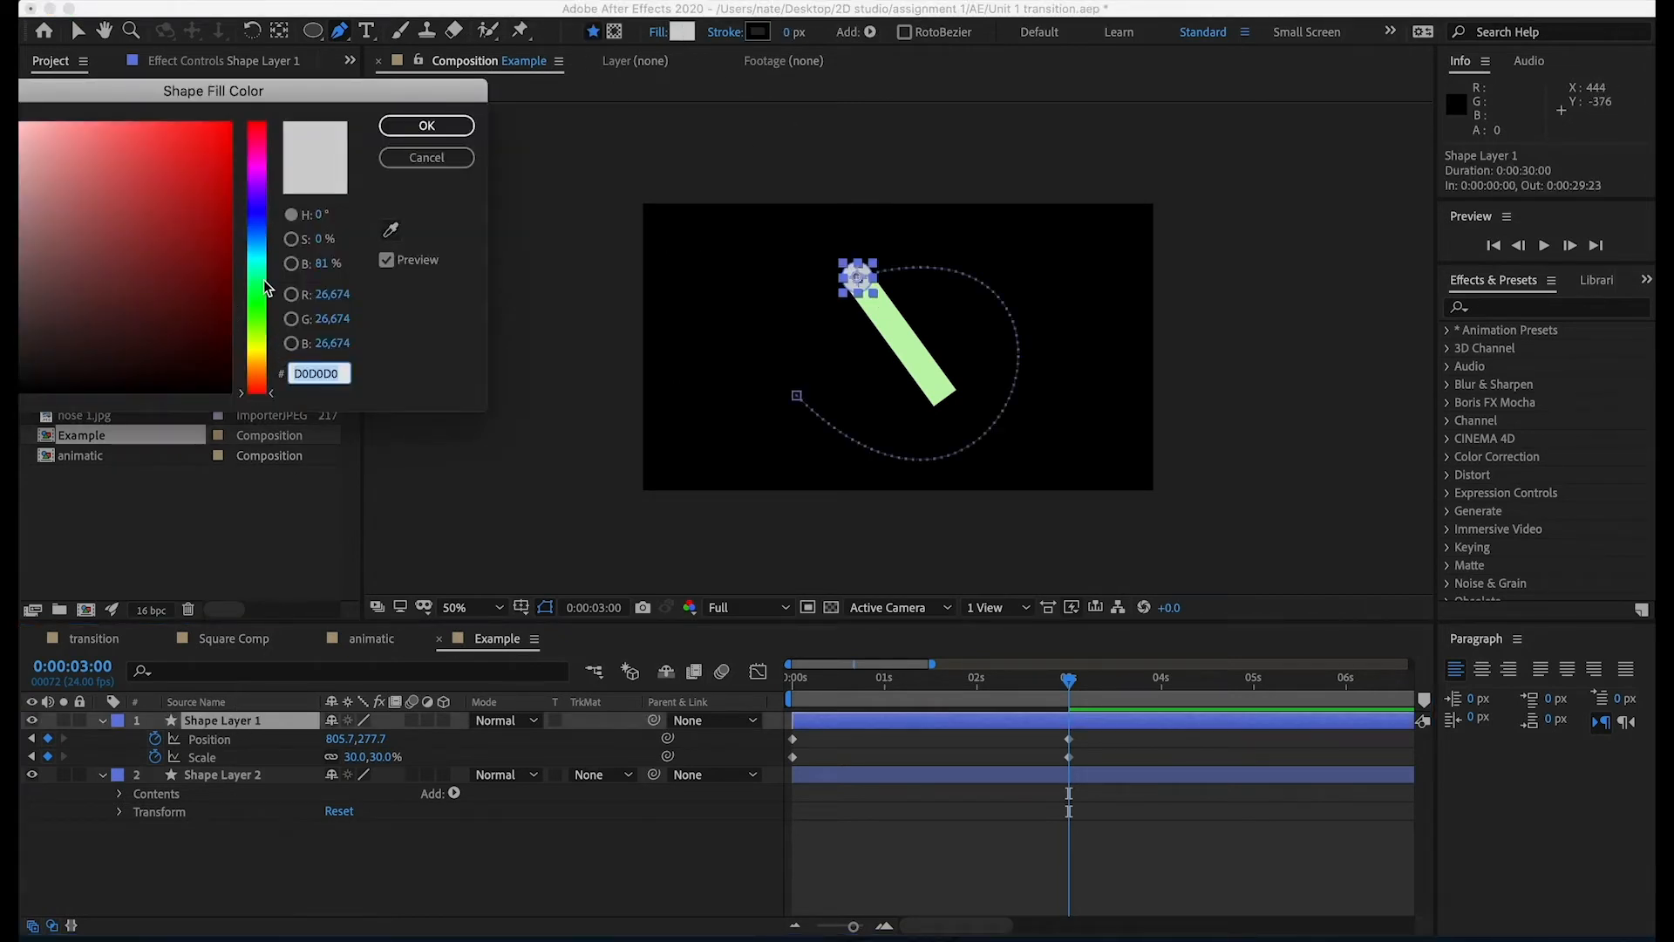
left_click_drag(263, 280, 260, 295)
mouse_move(166, 244)
left_mouse_down()
mouse_move(198, 259)
mouse_move(194, 237)
left_mouse_up()
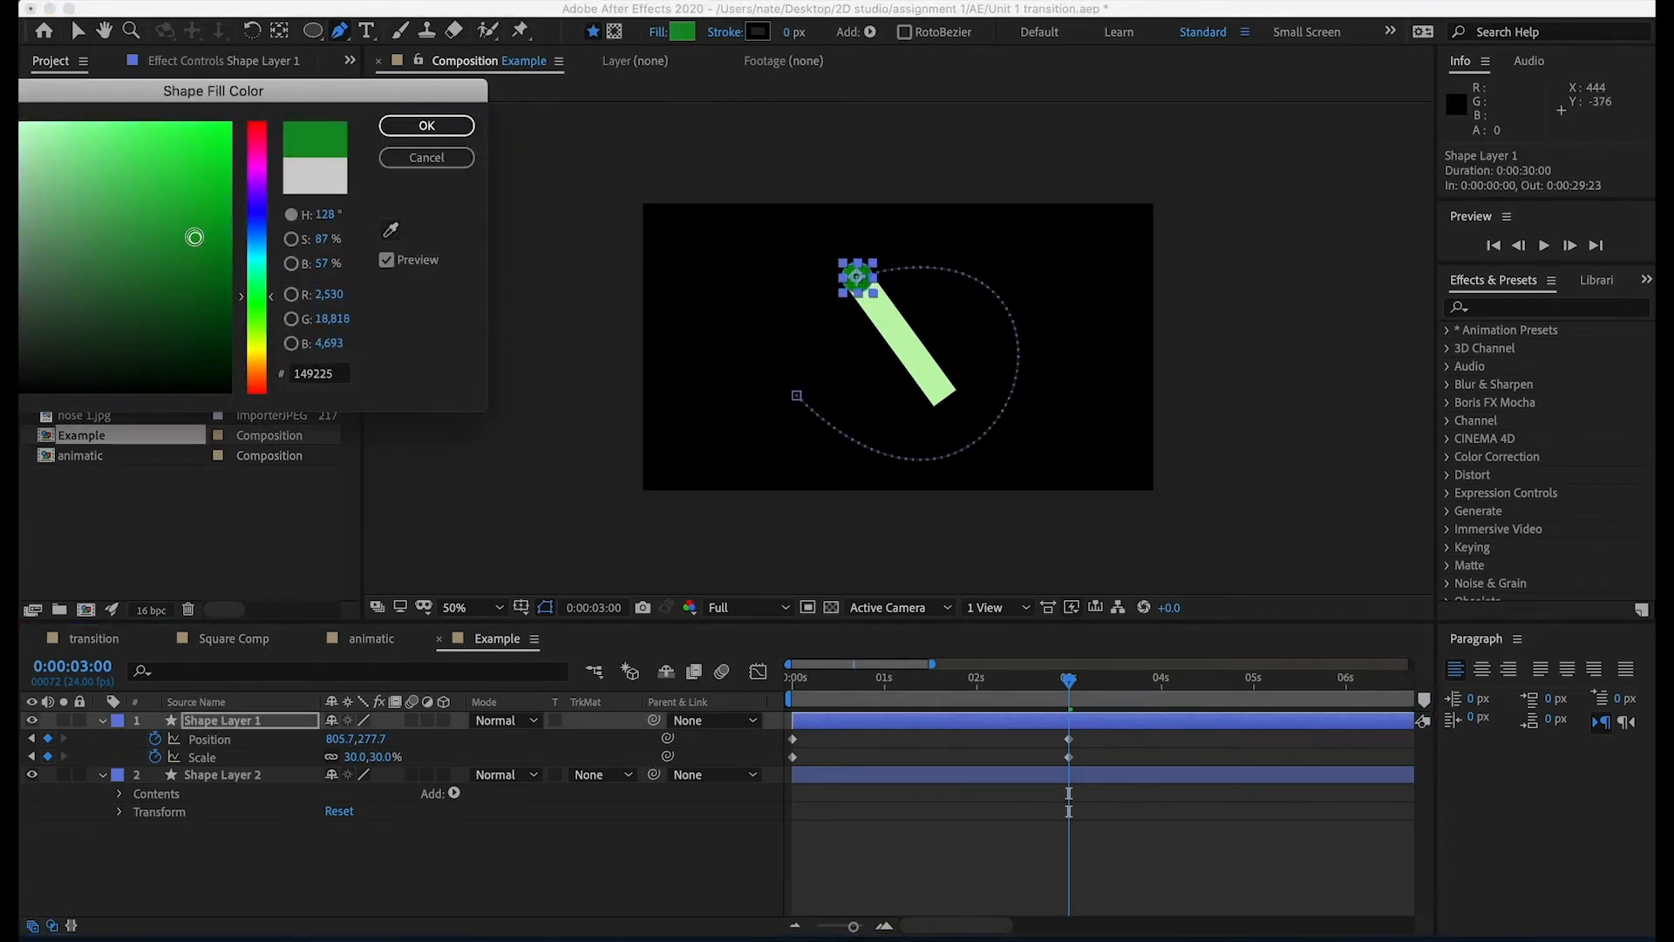
left_click(426, 125)
left_click(600, 833)
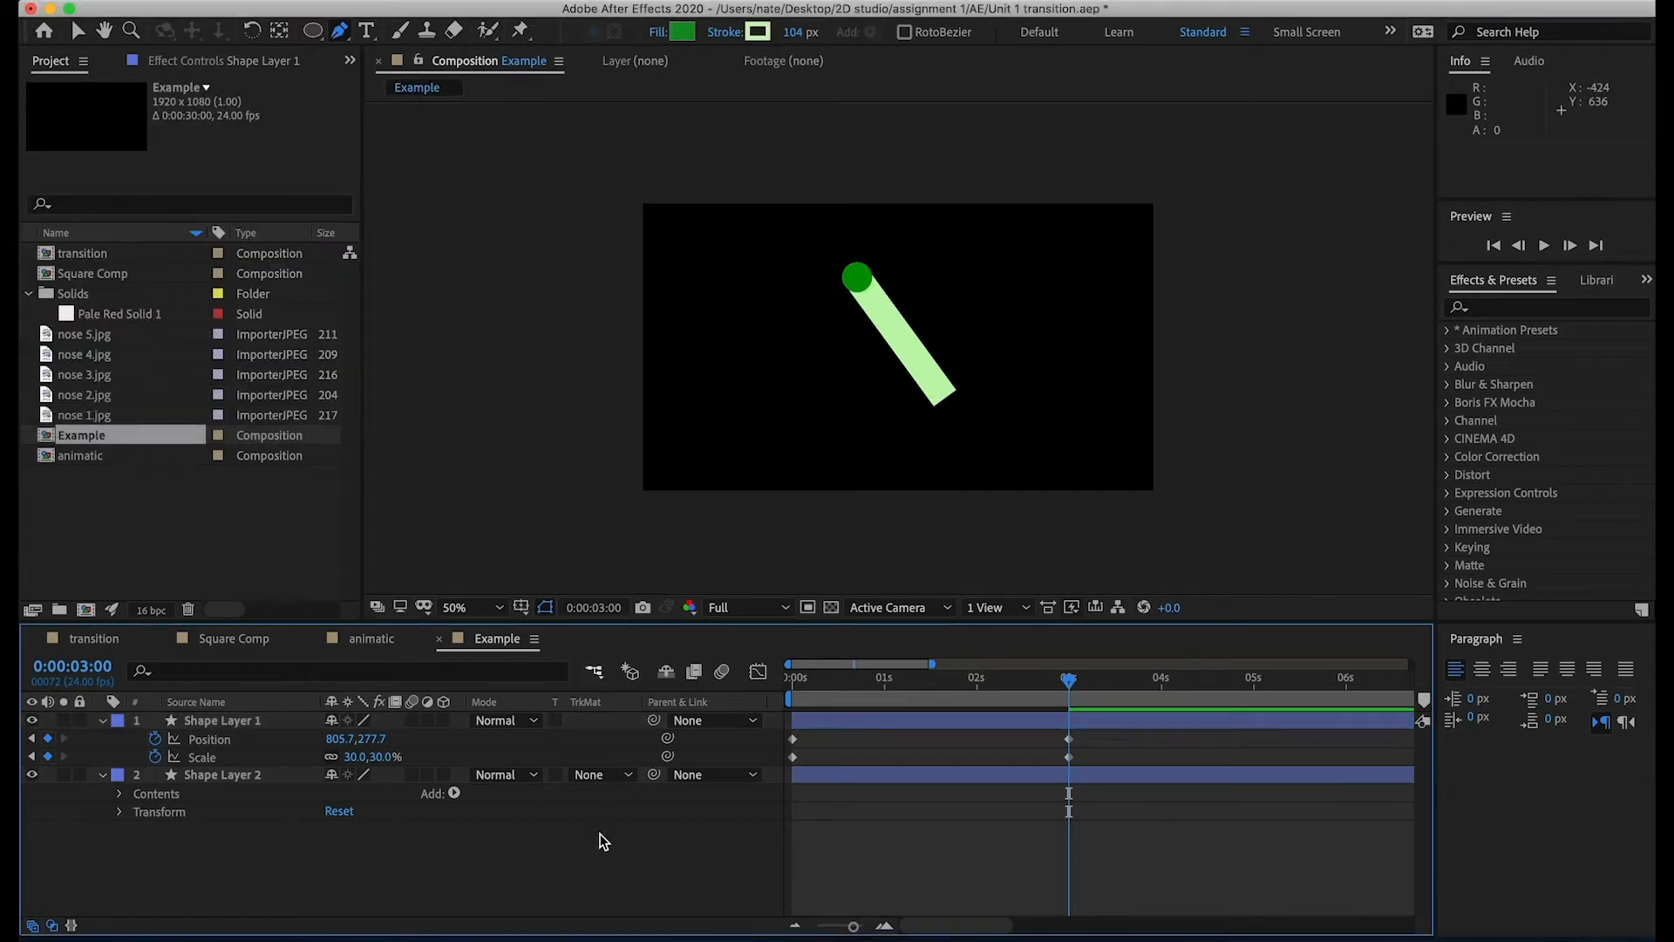
- Rename the circle's layer as Circle and the diagonal line's layer as Pencil
key("/")
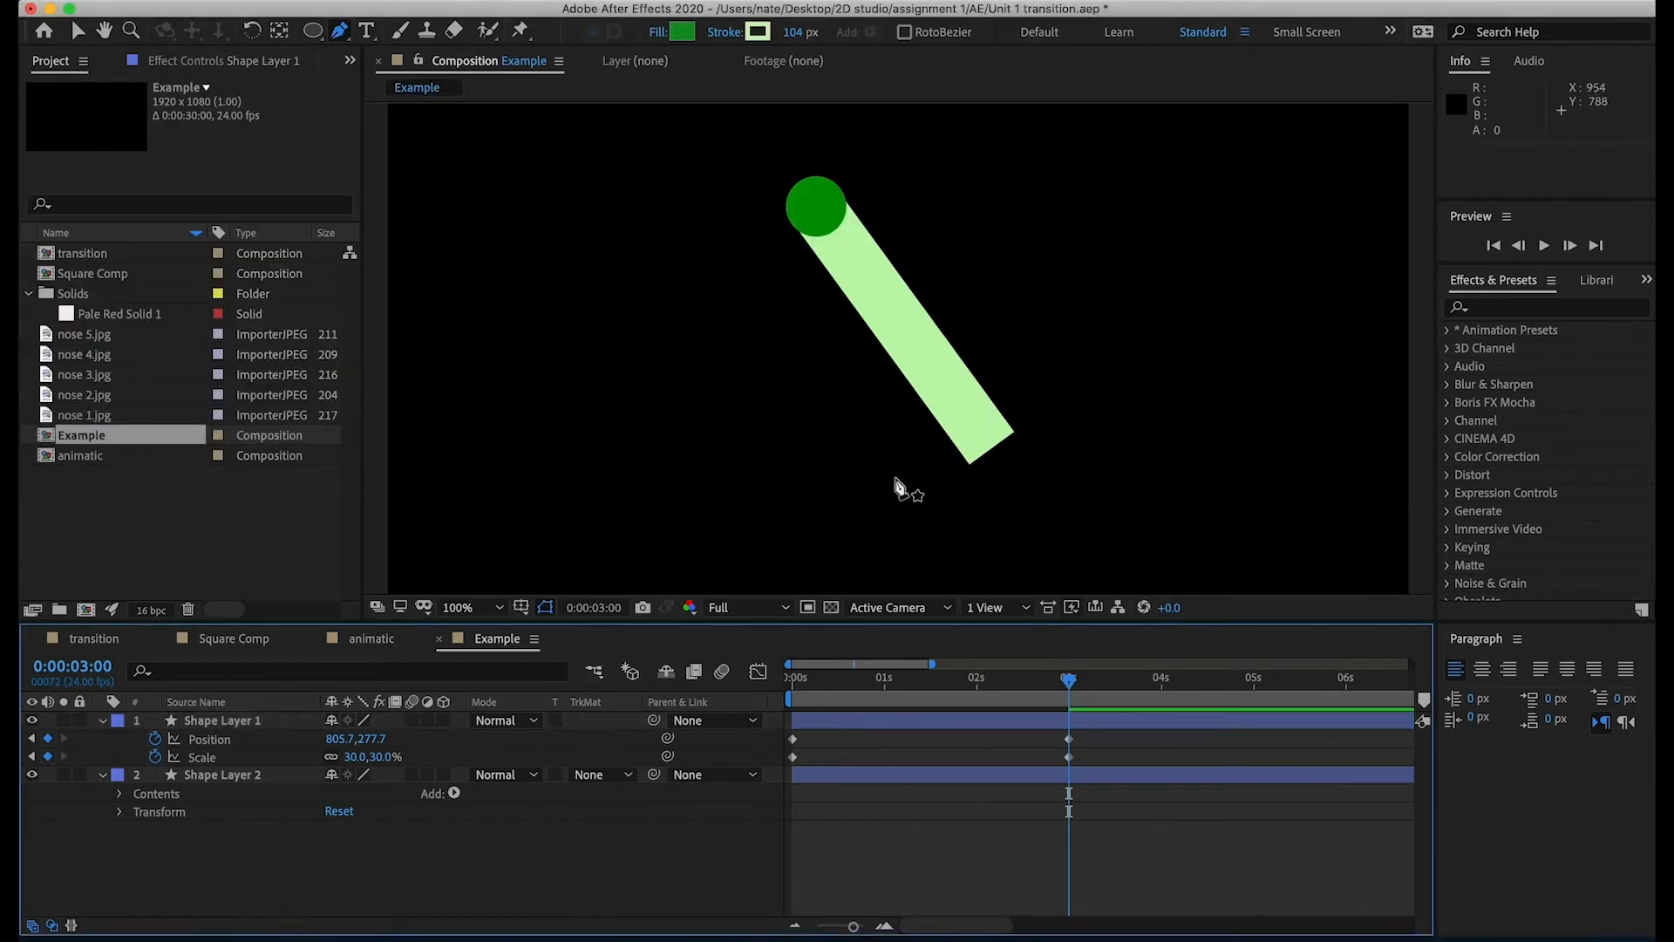
left_click(1050, 719)
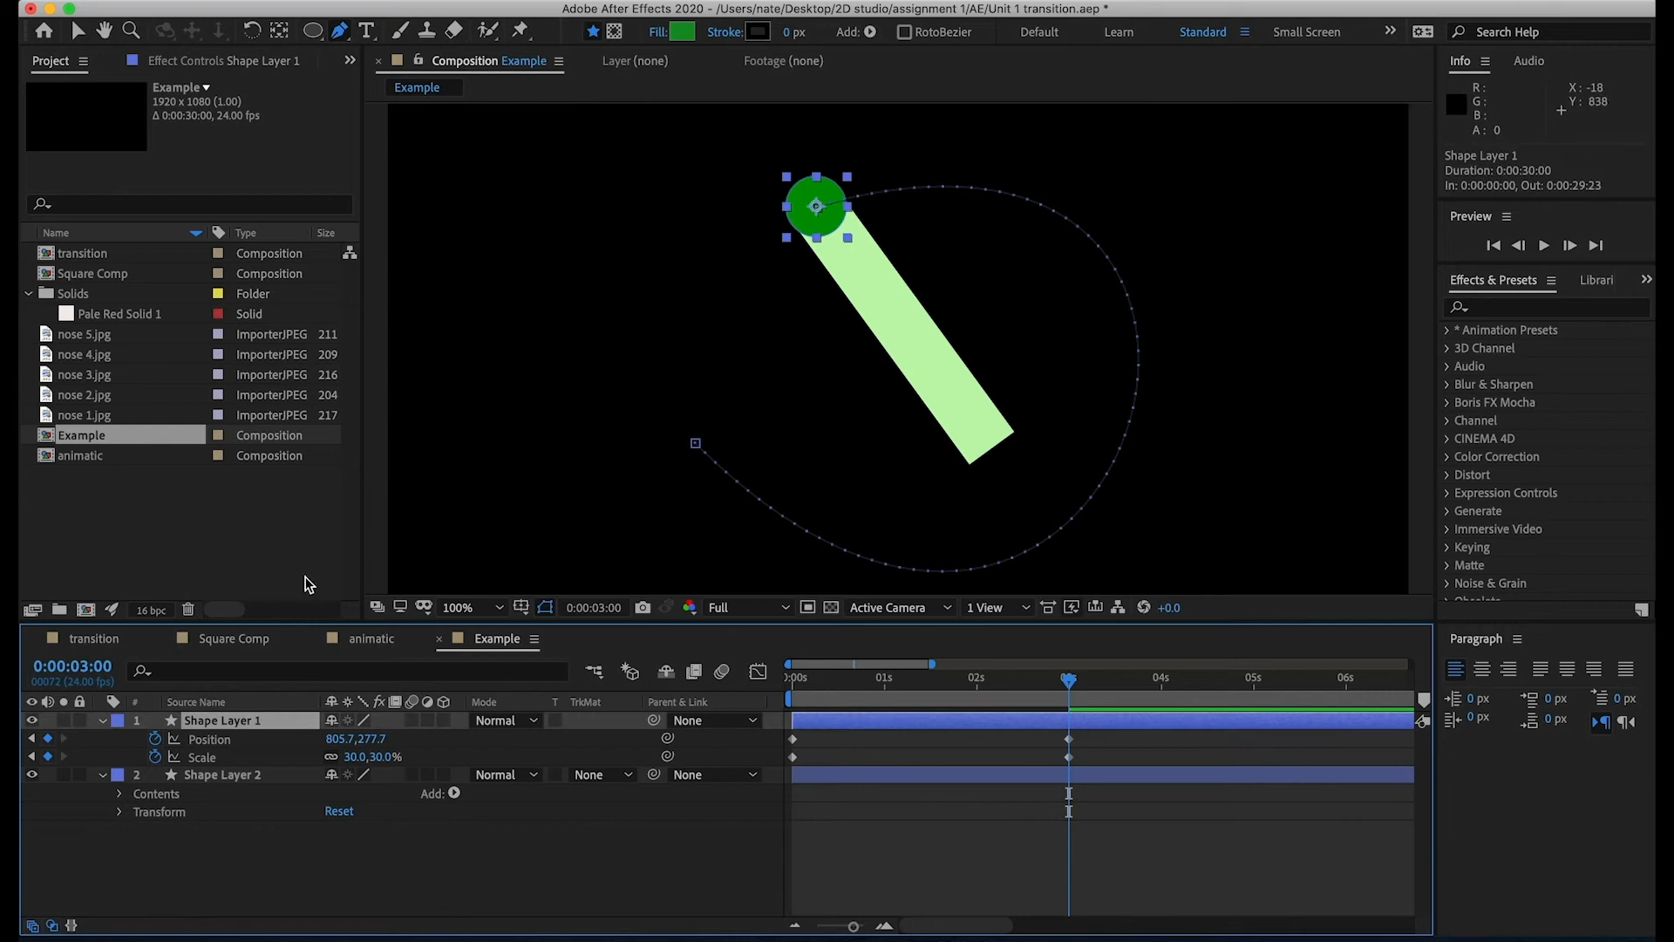
key("Return")
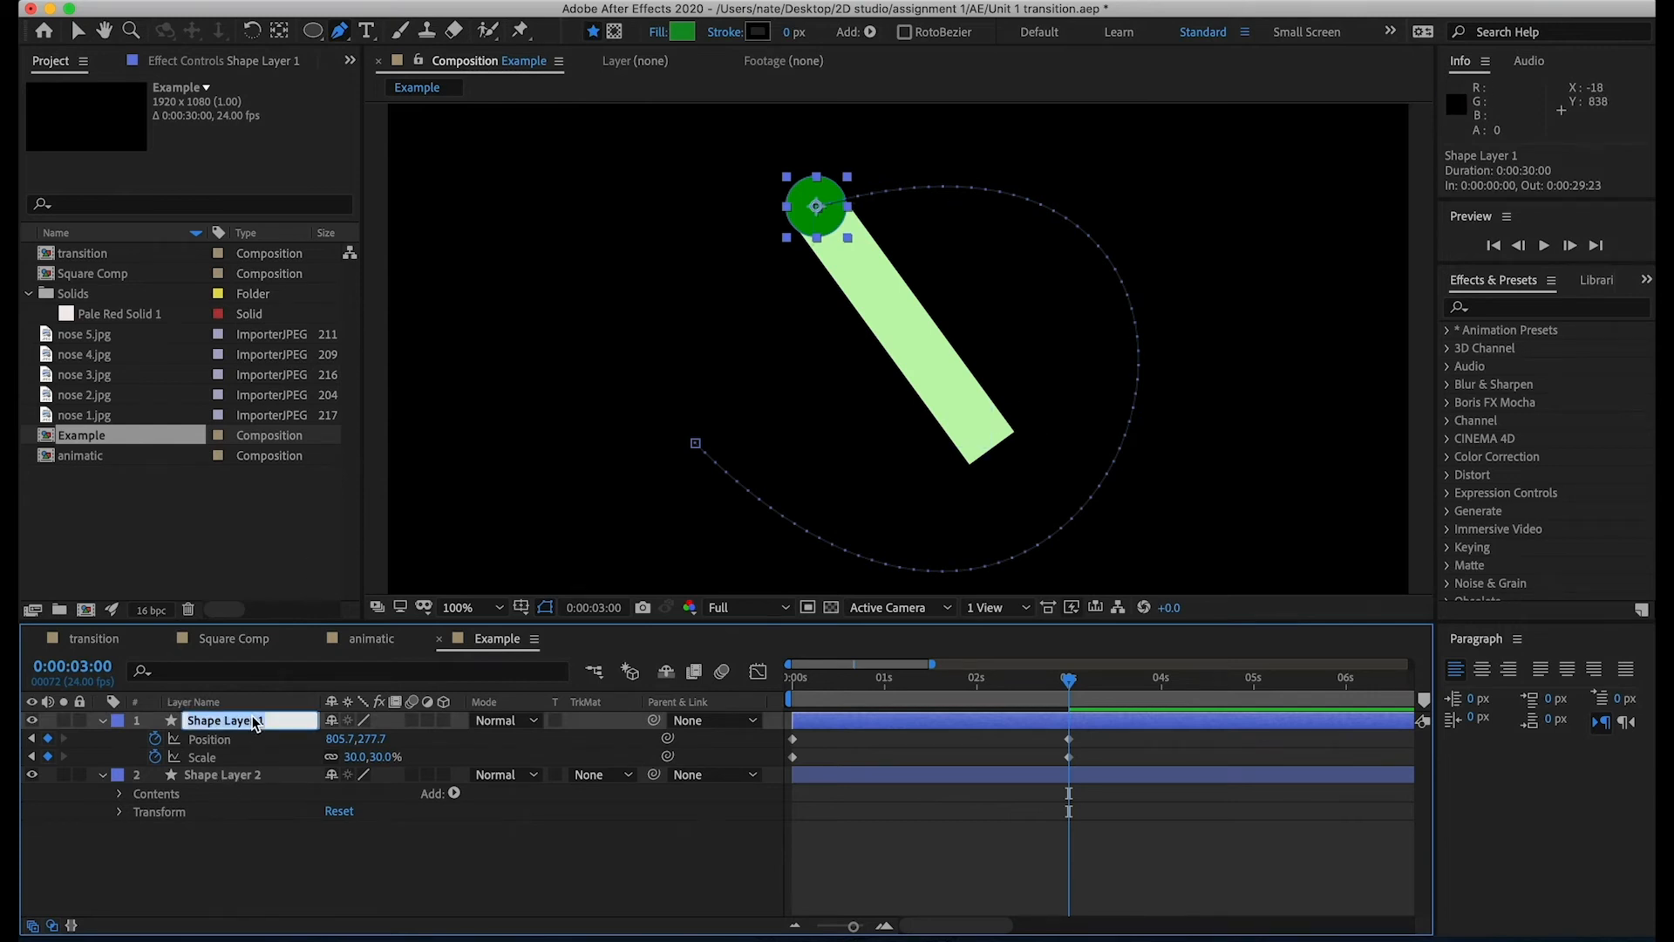
type("Circle")
left_click(243, 776)
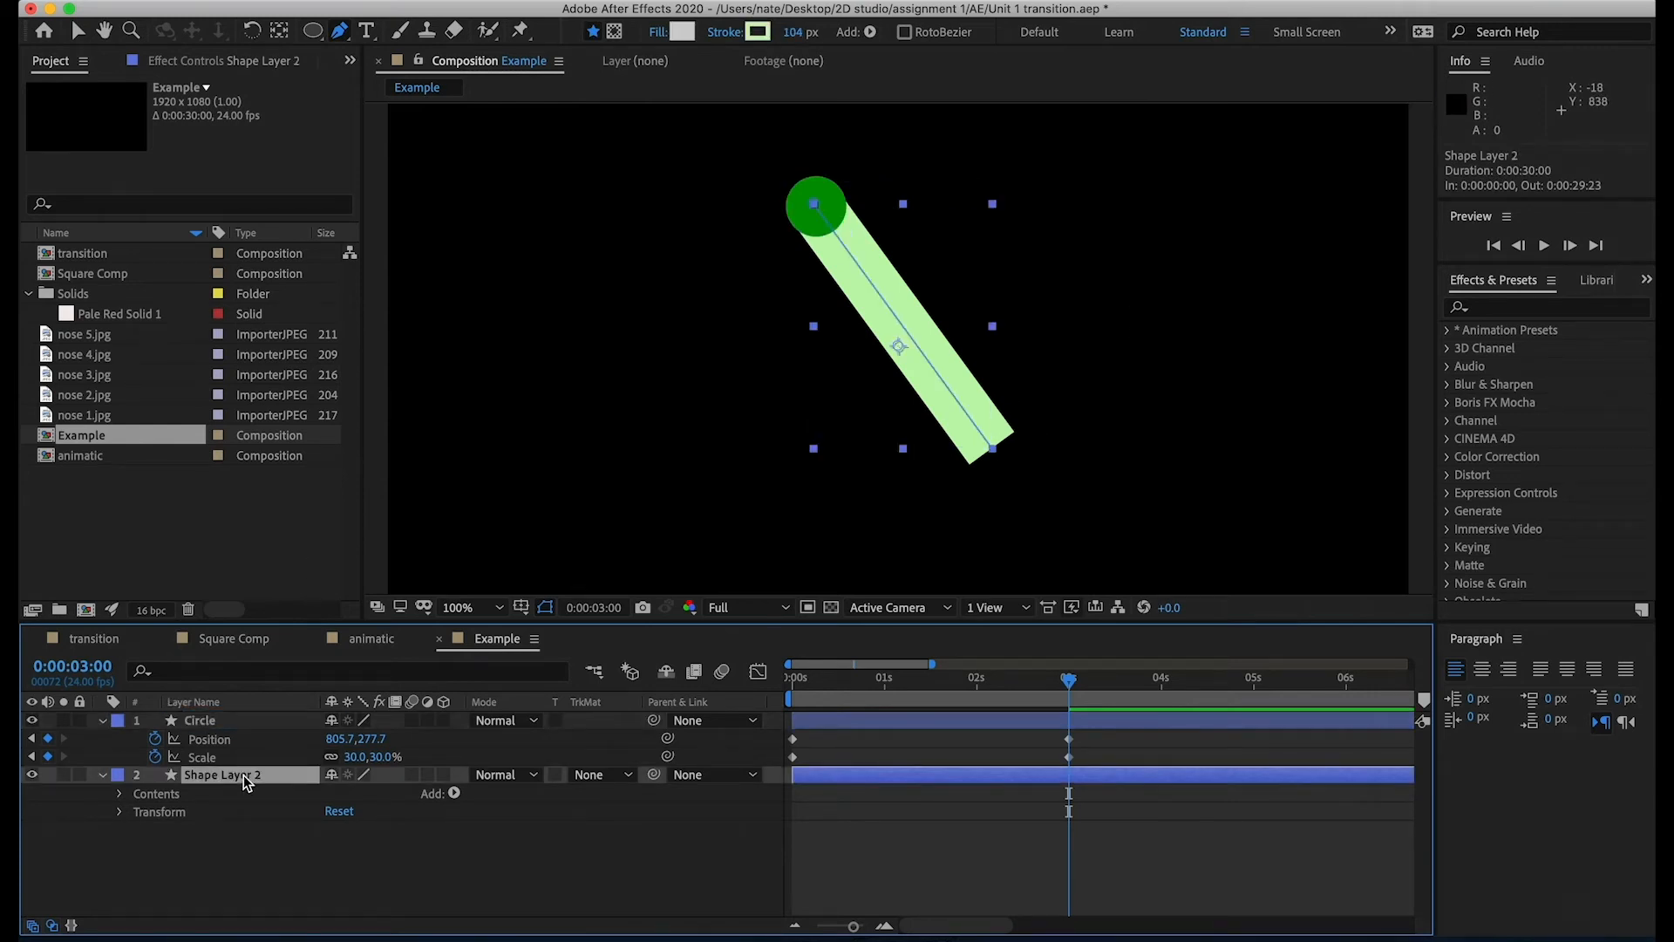
key("Return")
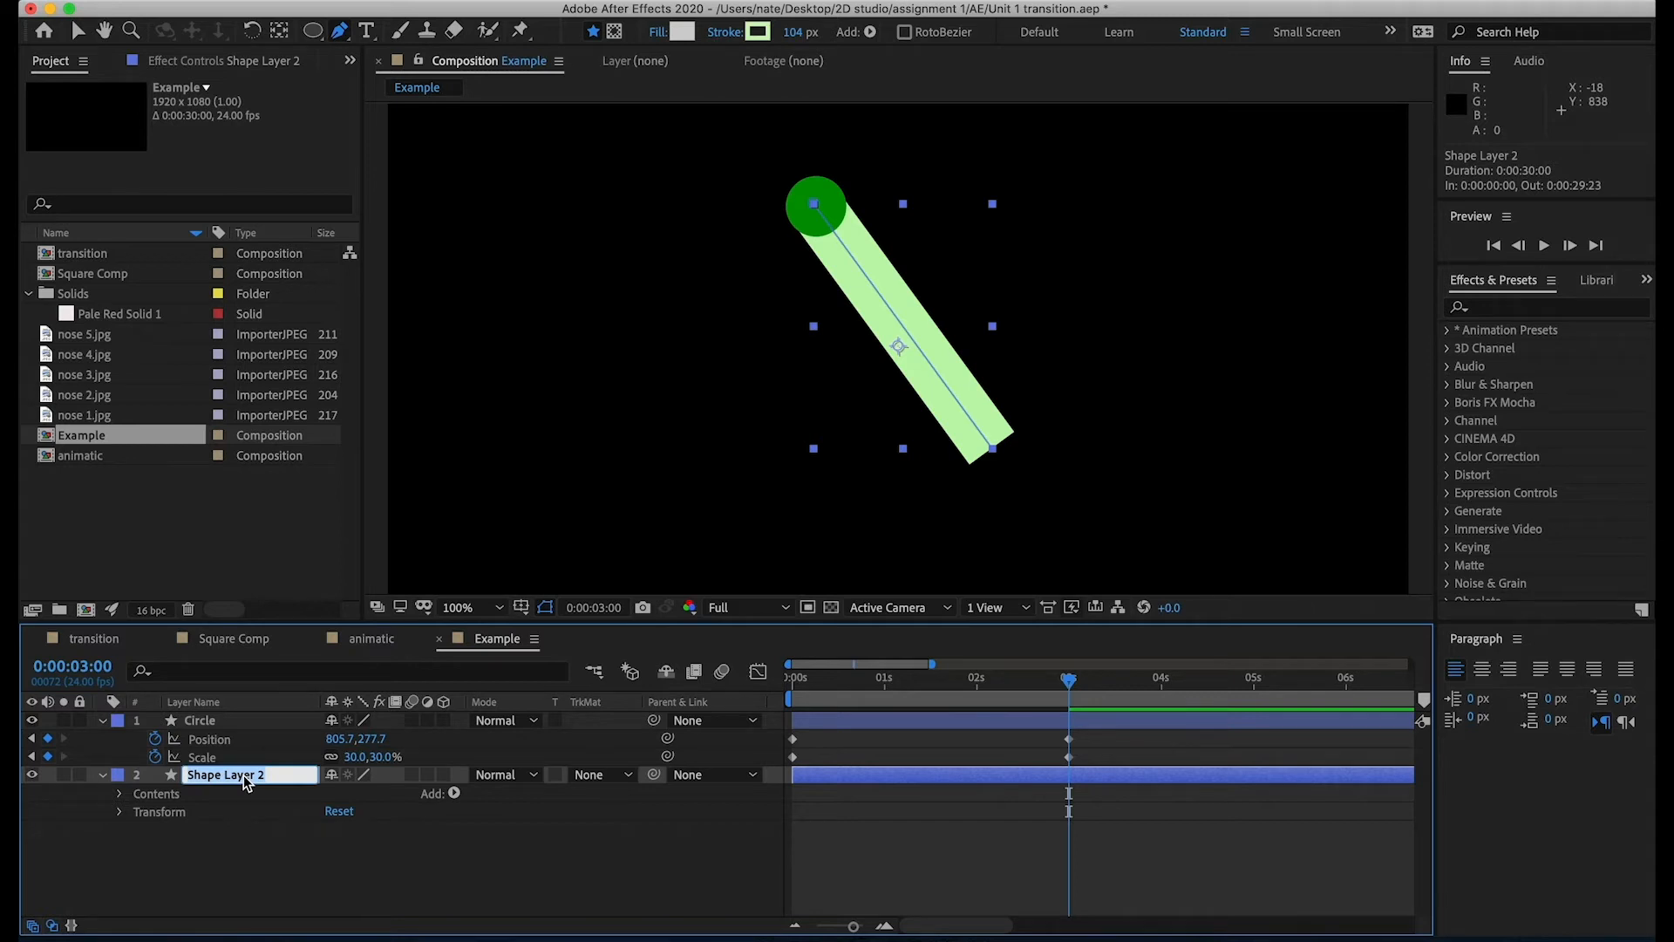
type("Tri")
left_click(347, 908)
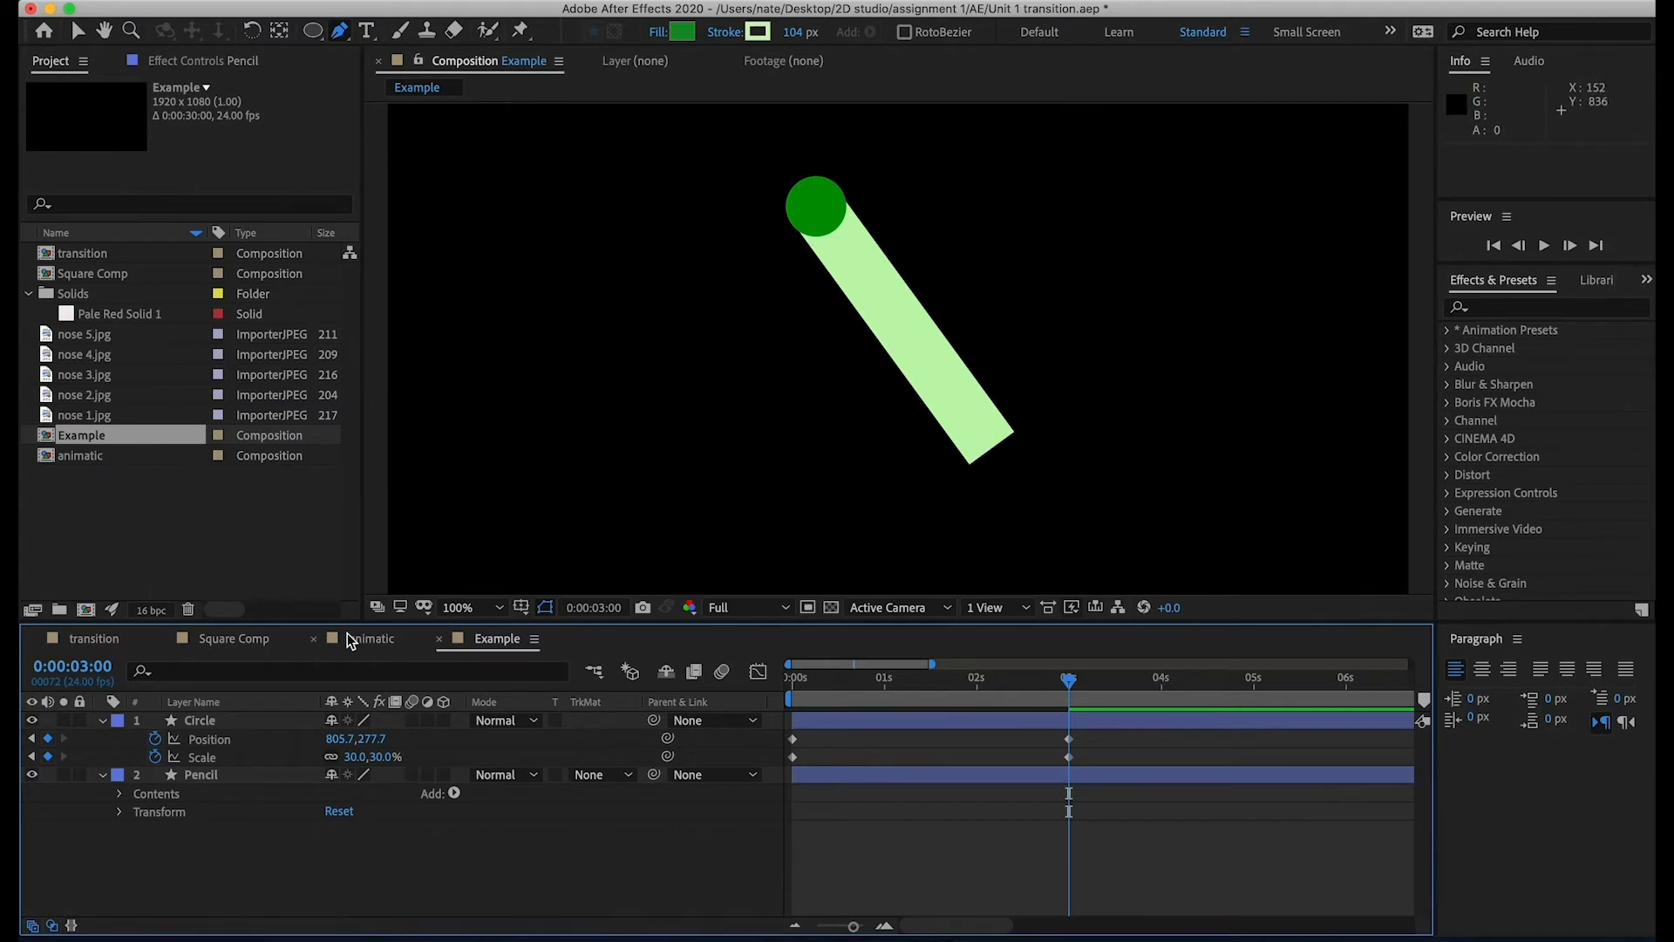
- Nudge the Pencil line to position 959, 534 beneath the circle and widen its stroke to 111 px
key("v")
left_click(881, 332)
key("period")
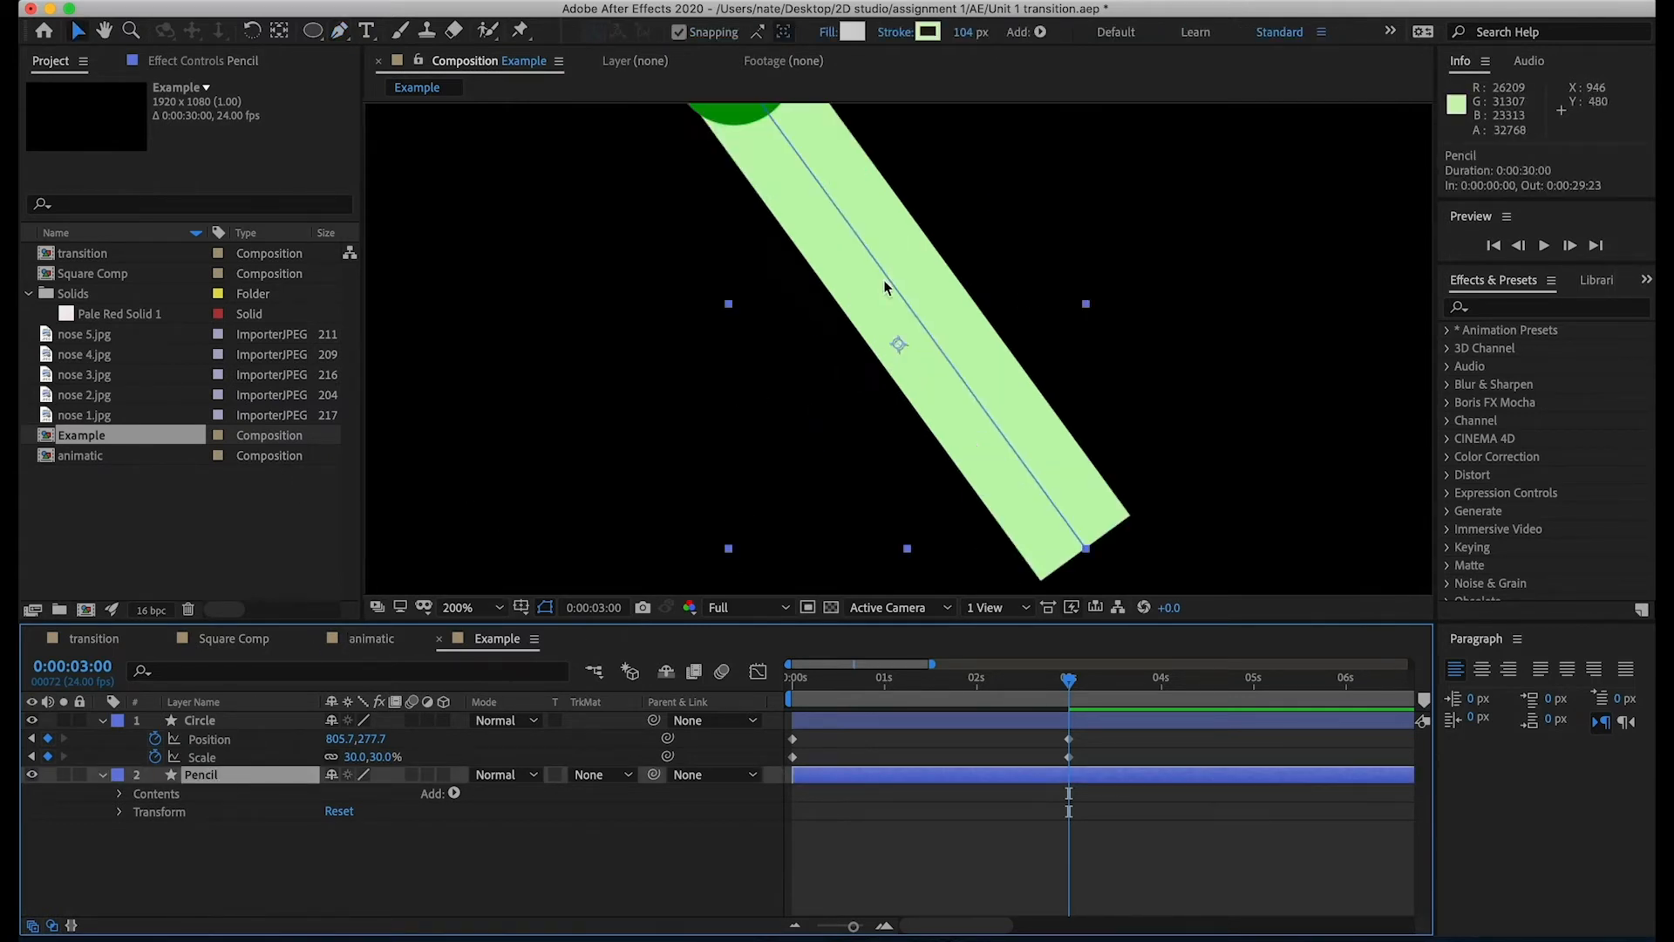
left_click_drag(959, 307, 982, 374)
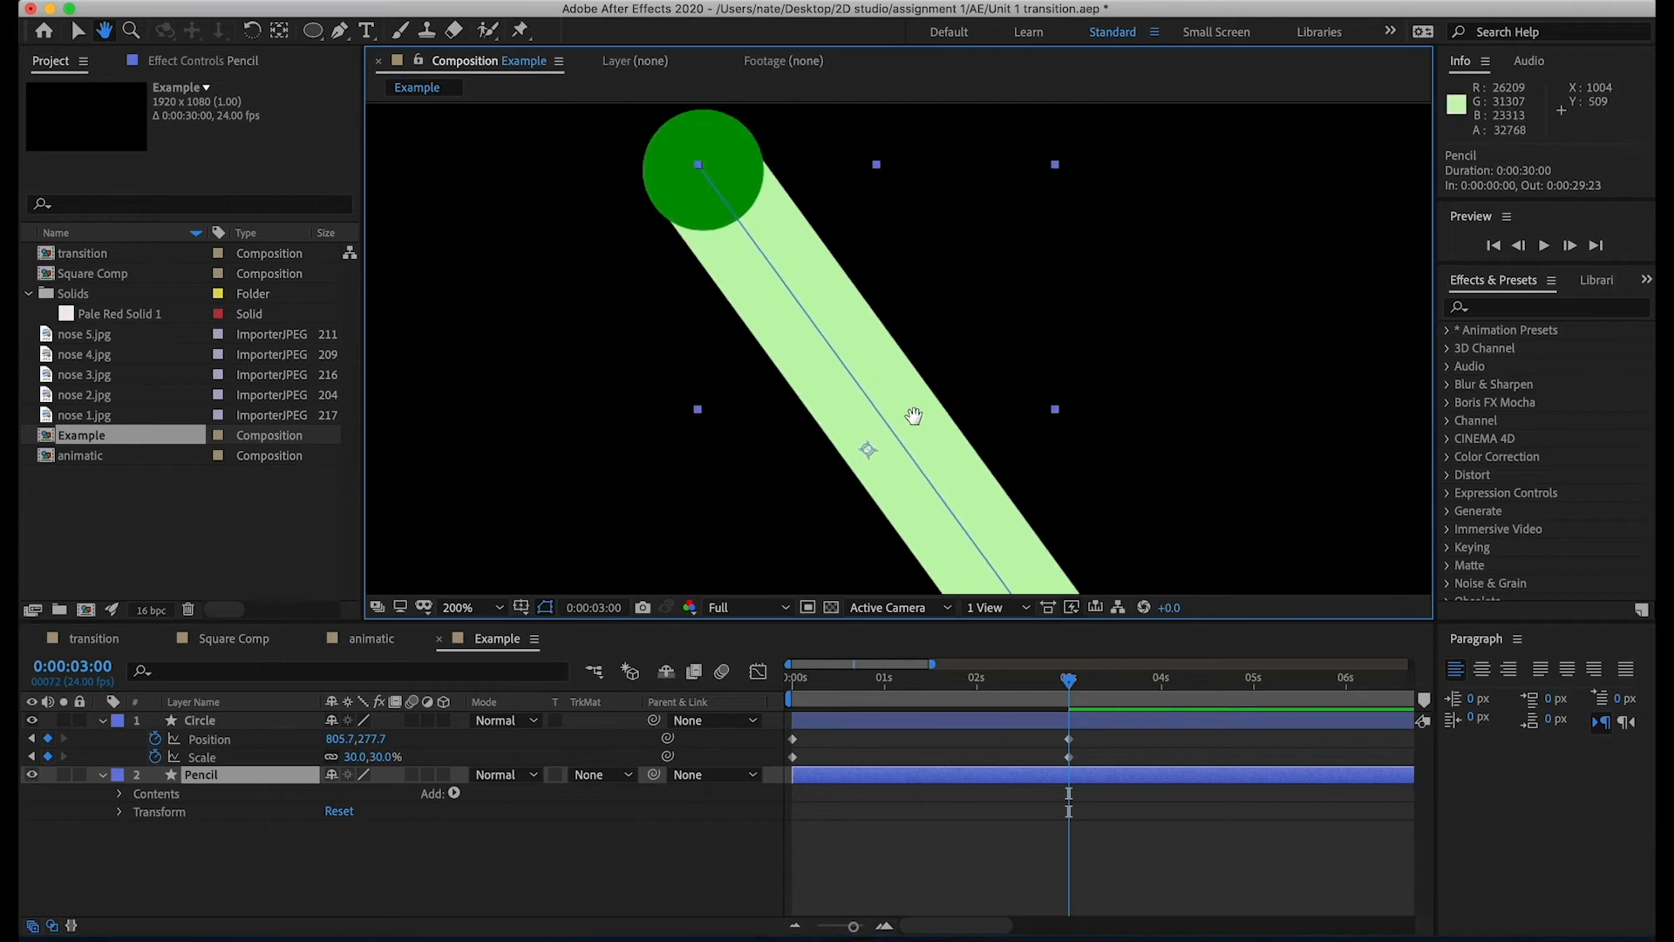
left_click_drag(871, 375, 872, 368)
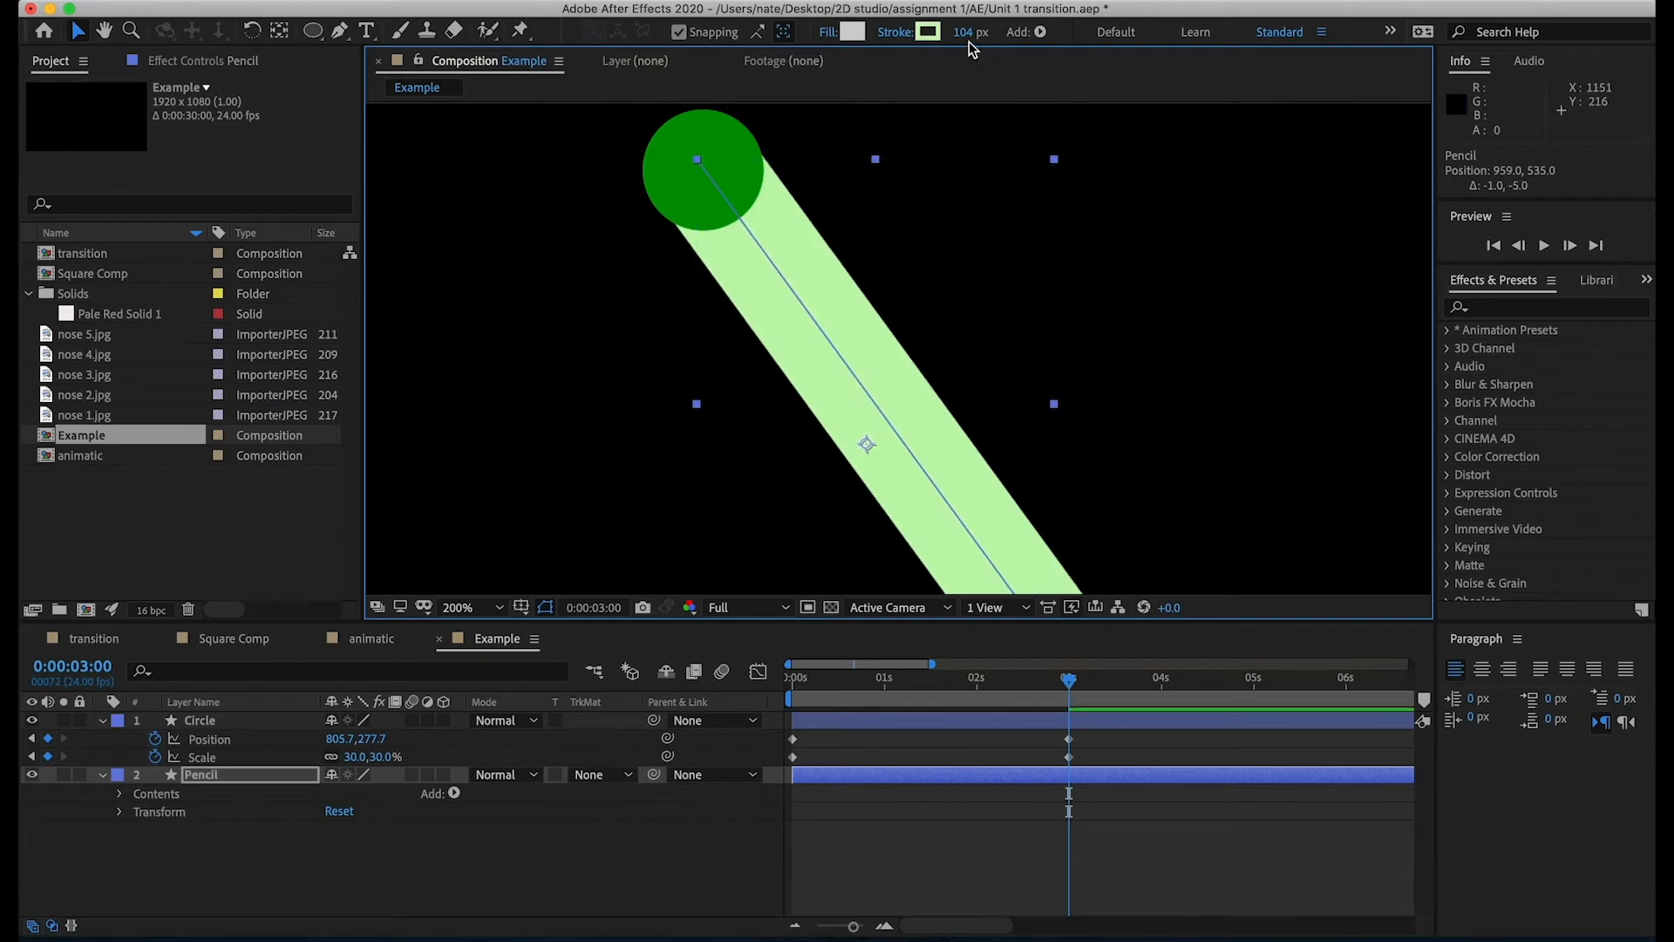
left_click_drag(964, 32, 977, 36)
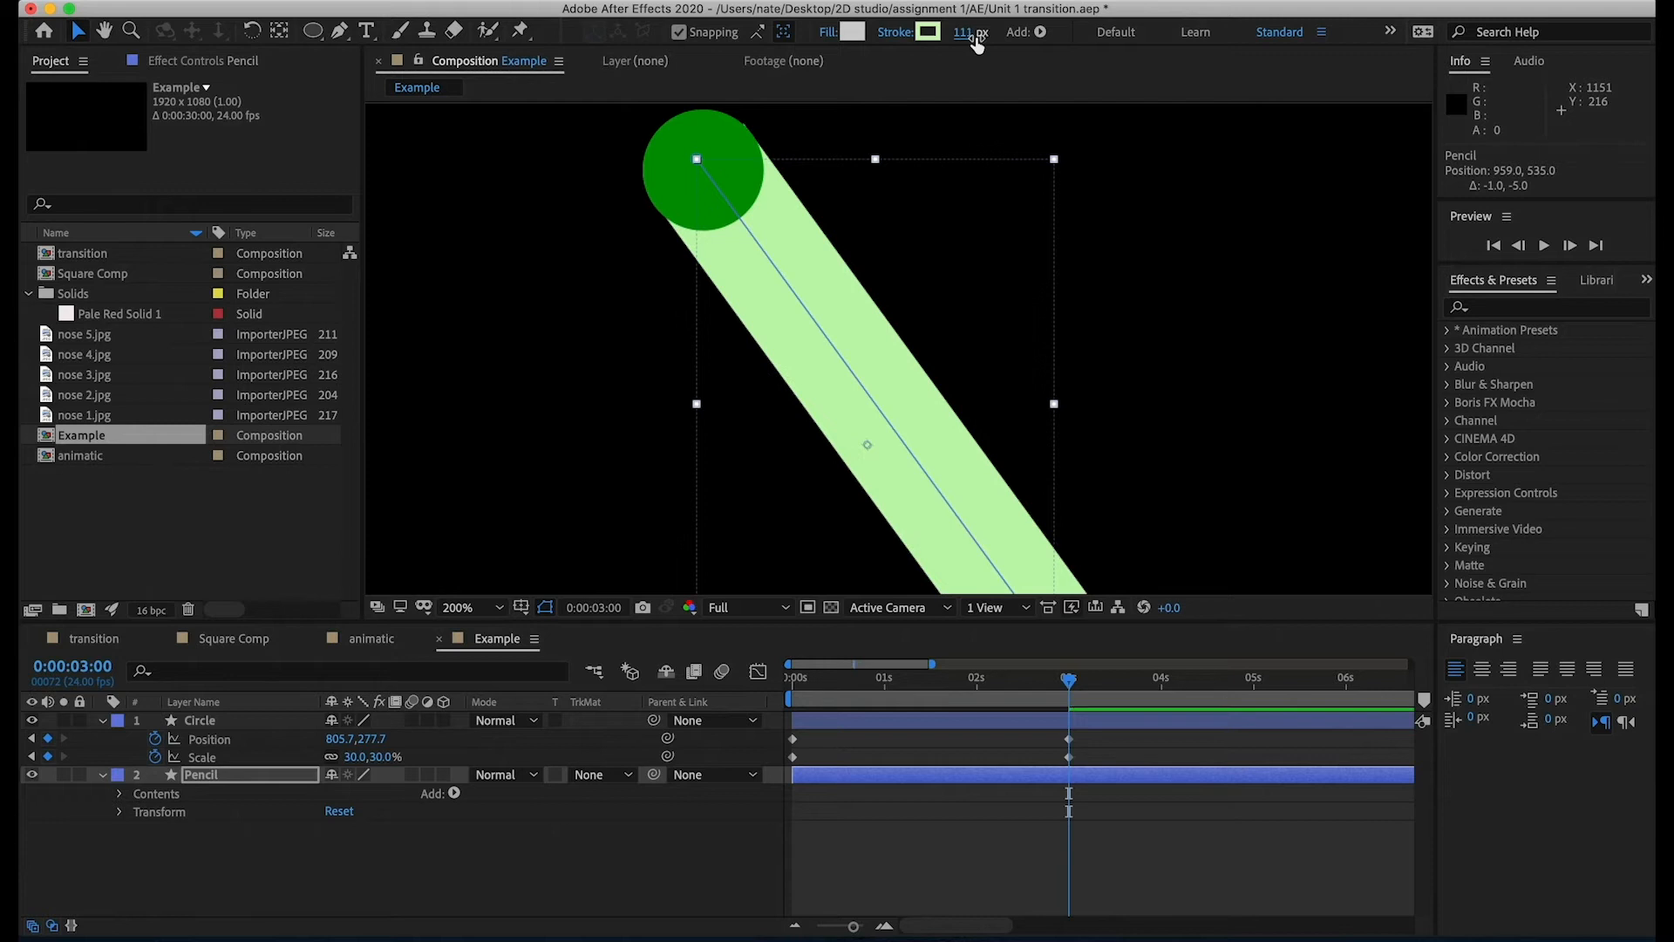
left_click(825, 251)
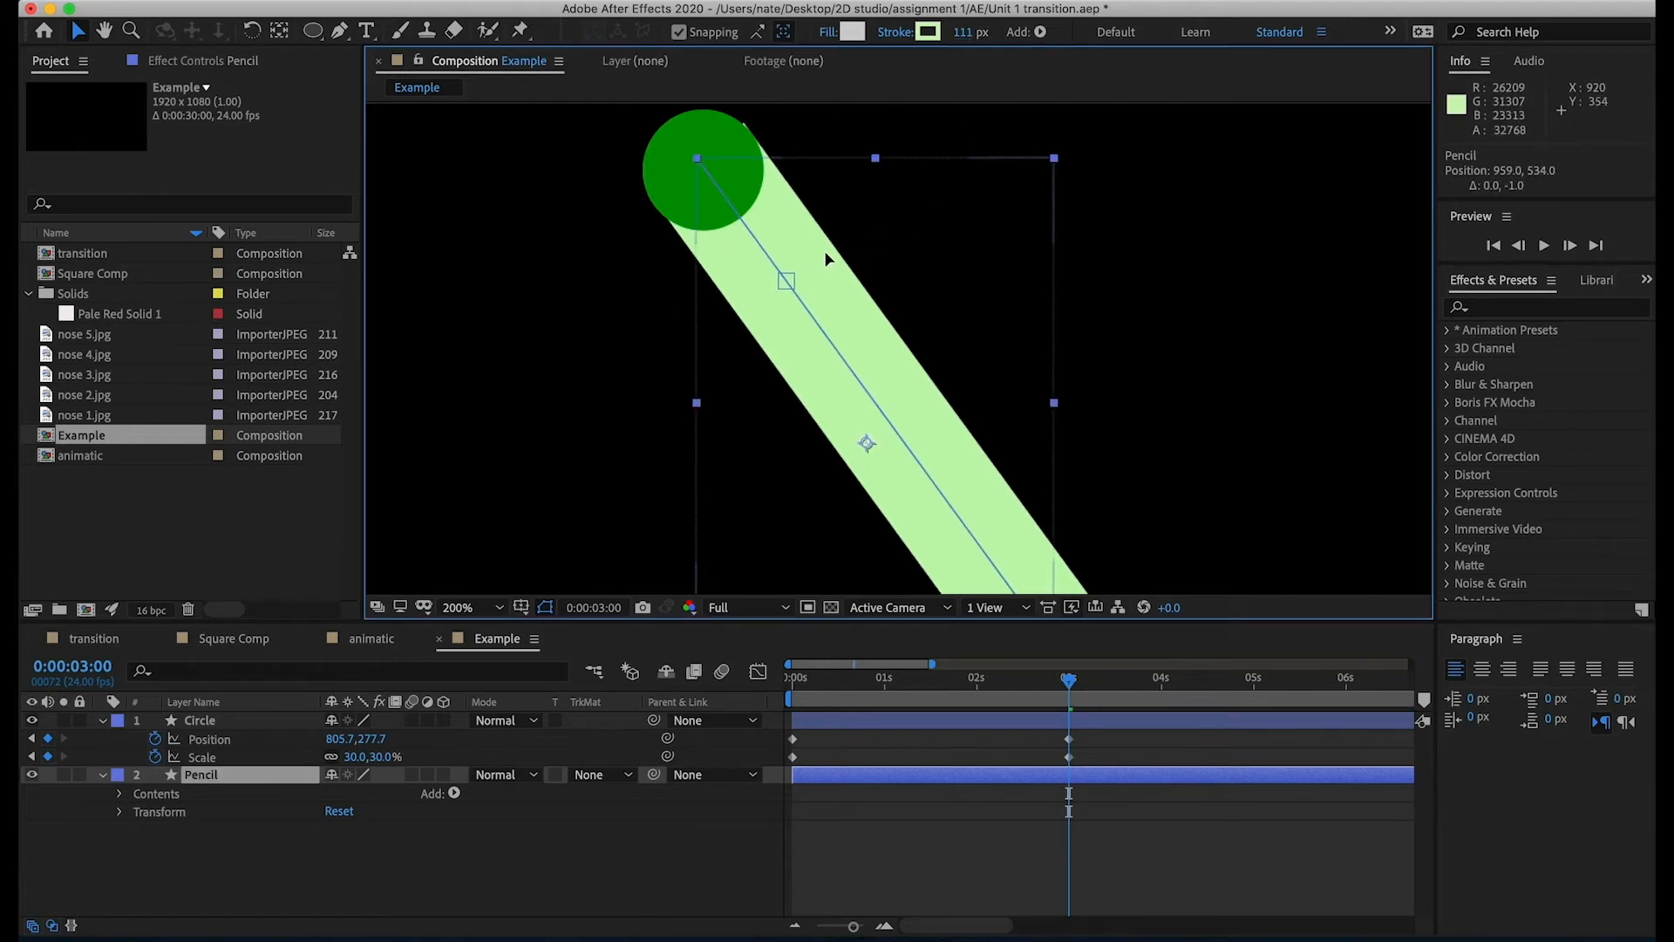
left_click(1318, 253)
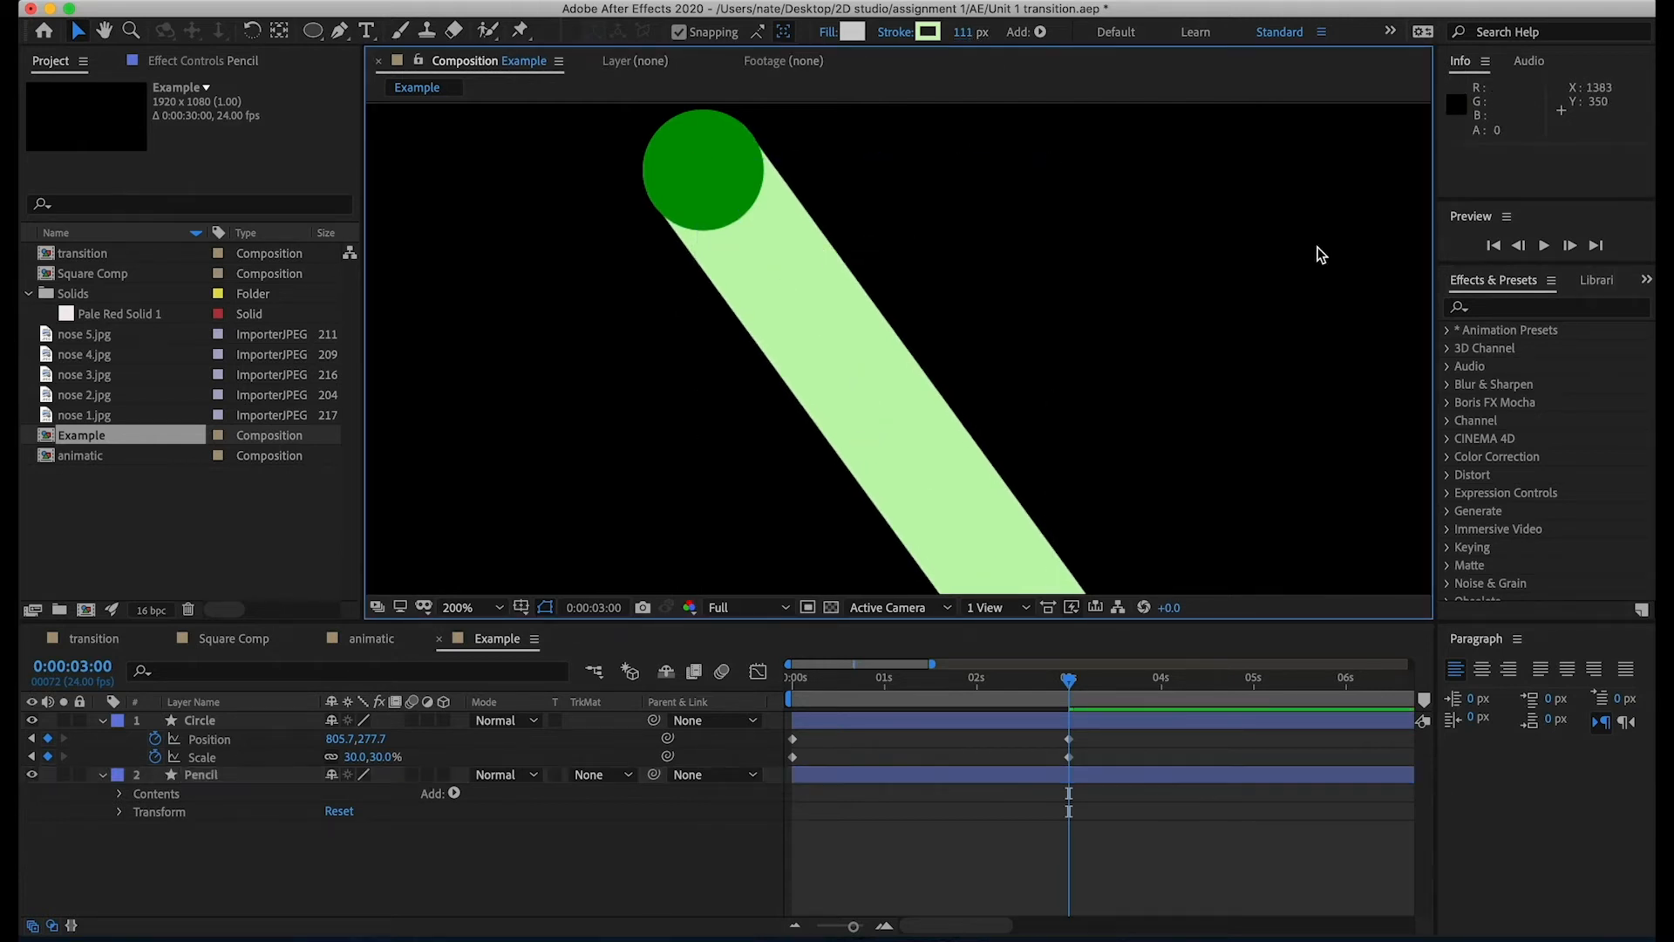
scroll(1318, 253, "up", 1)
scroll(1318, 254, "down", 2)
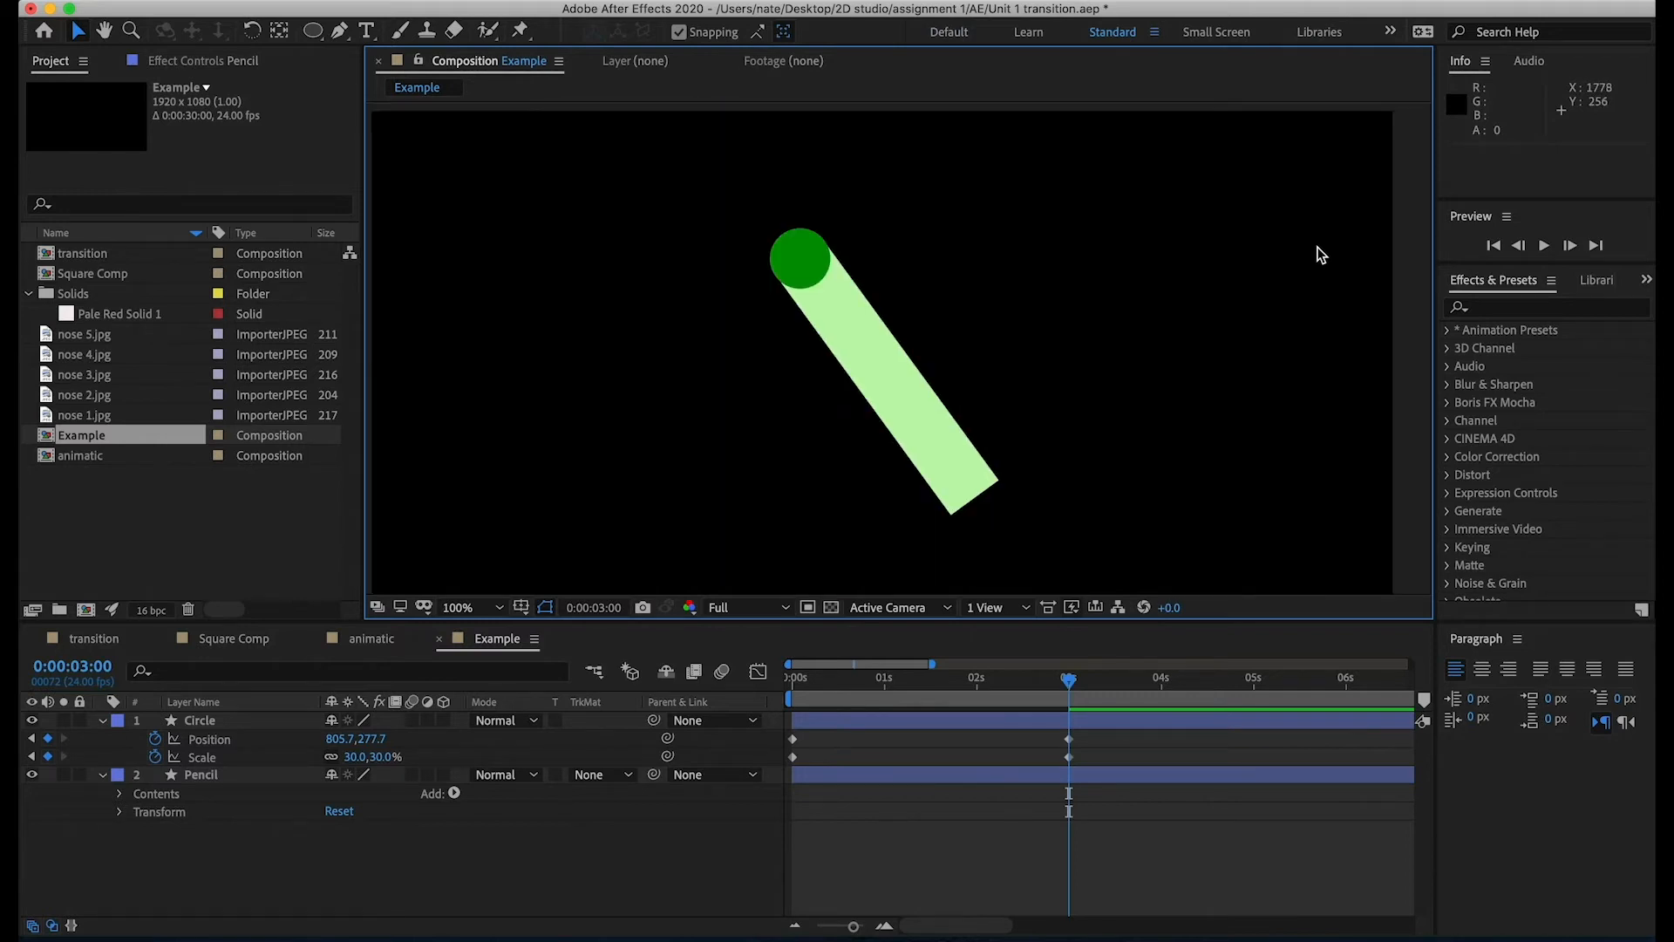
- Add Trim Paths to the Pencil's Shape 1 and test its End value at 0% and back at 100%
left_click(115, 794)
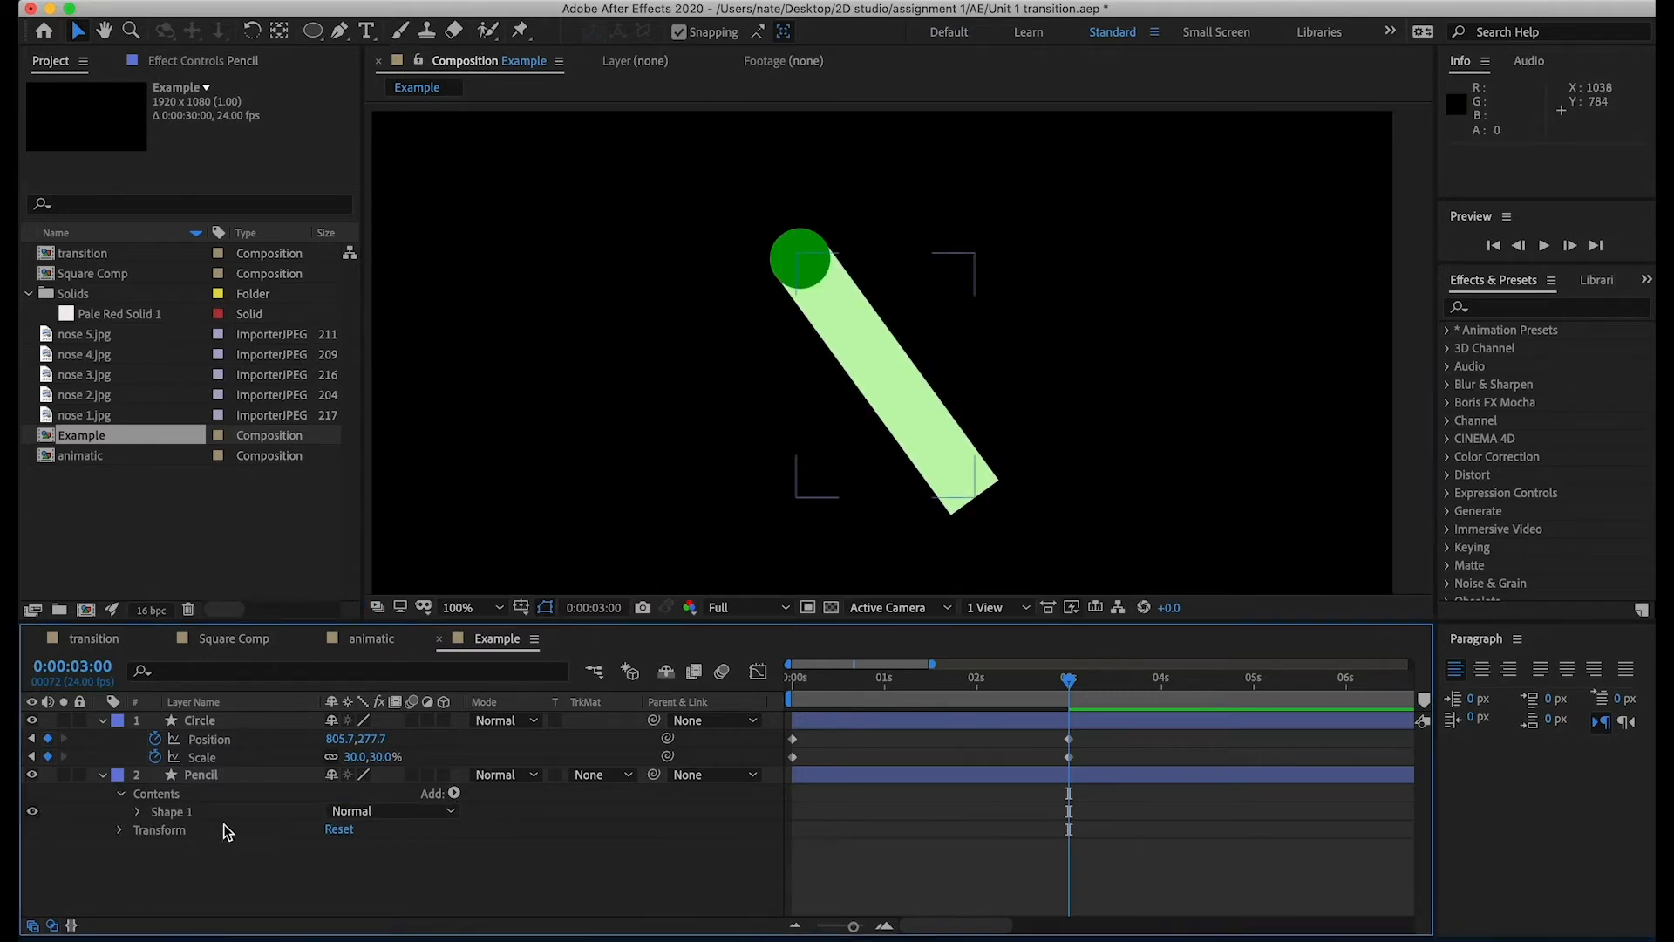
left_click(223, 815)
left_click(454, 794)
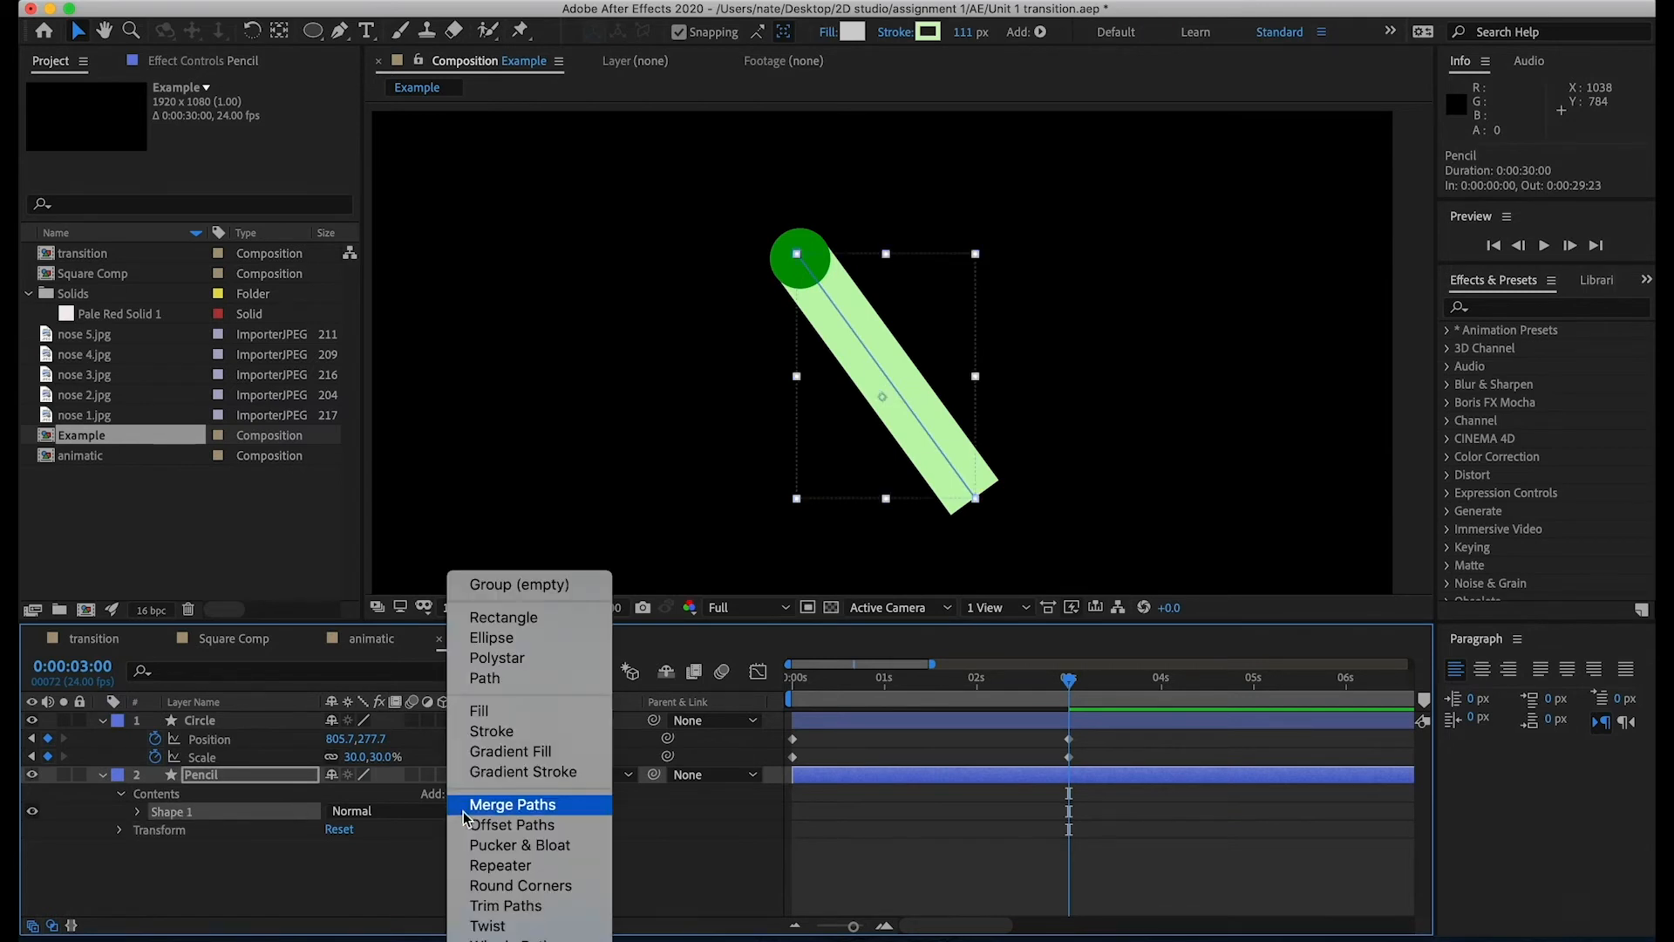
left_click(515, 907)
scroll(281, 834, "down", 1)
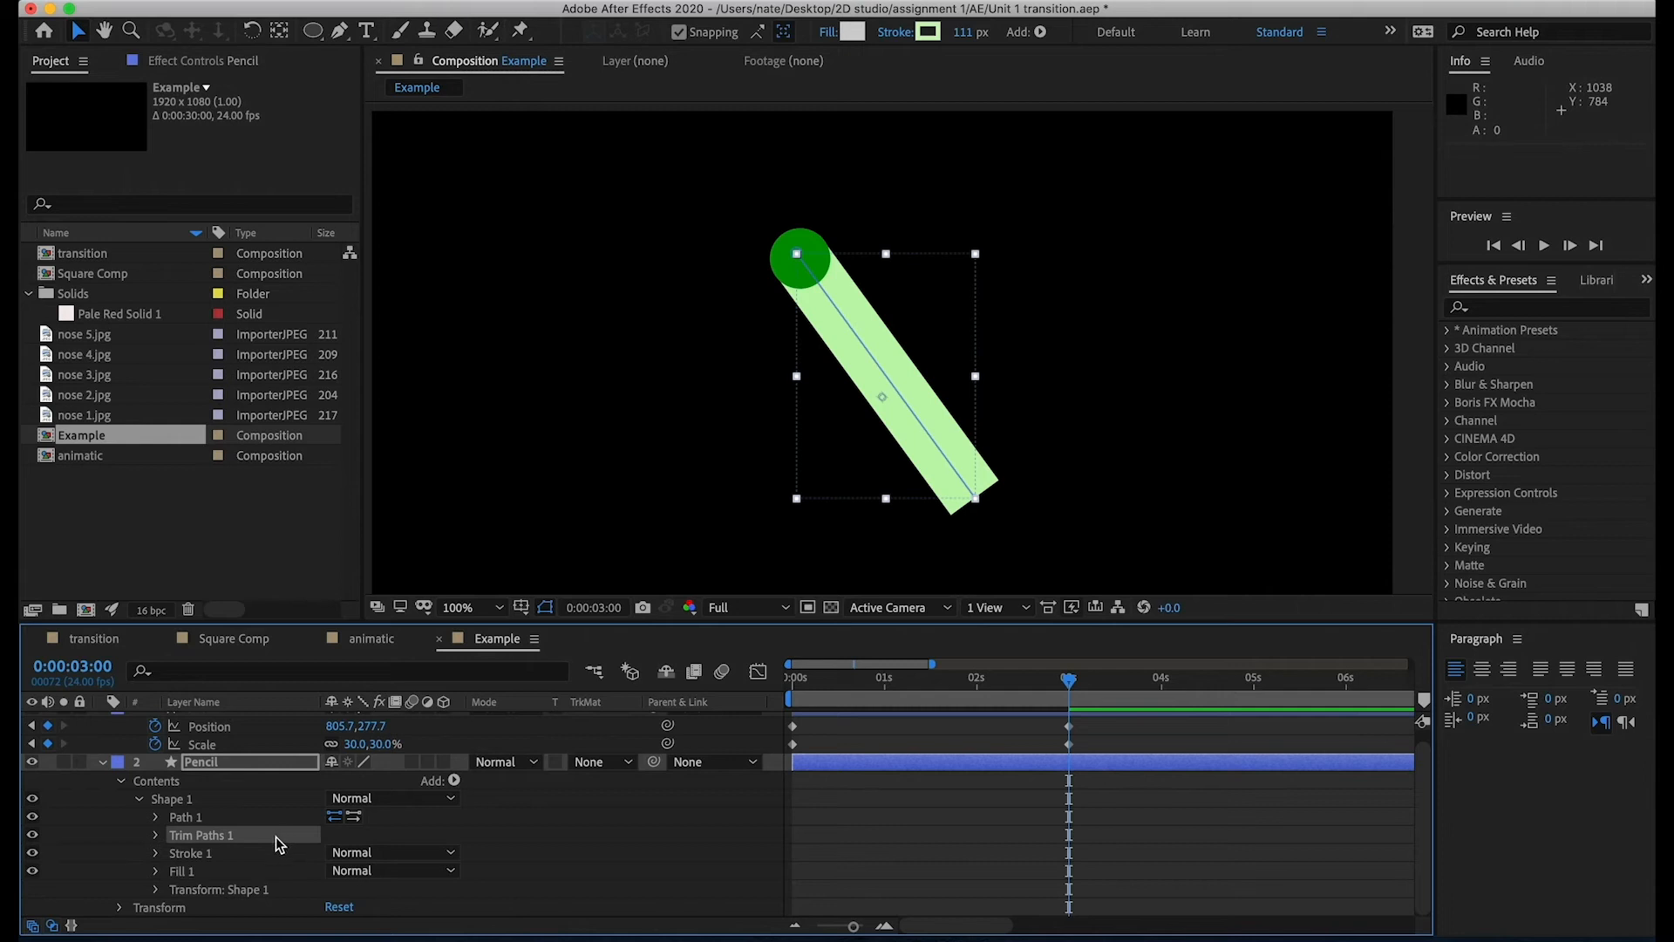
left_click(157, 835)
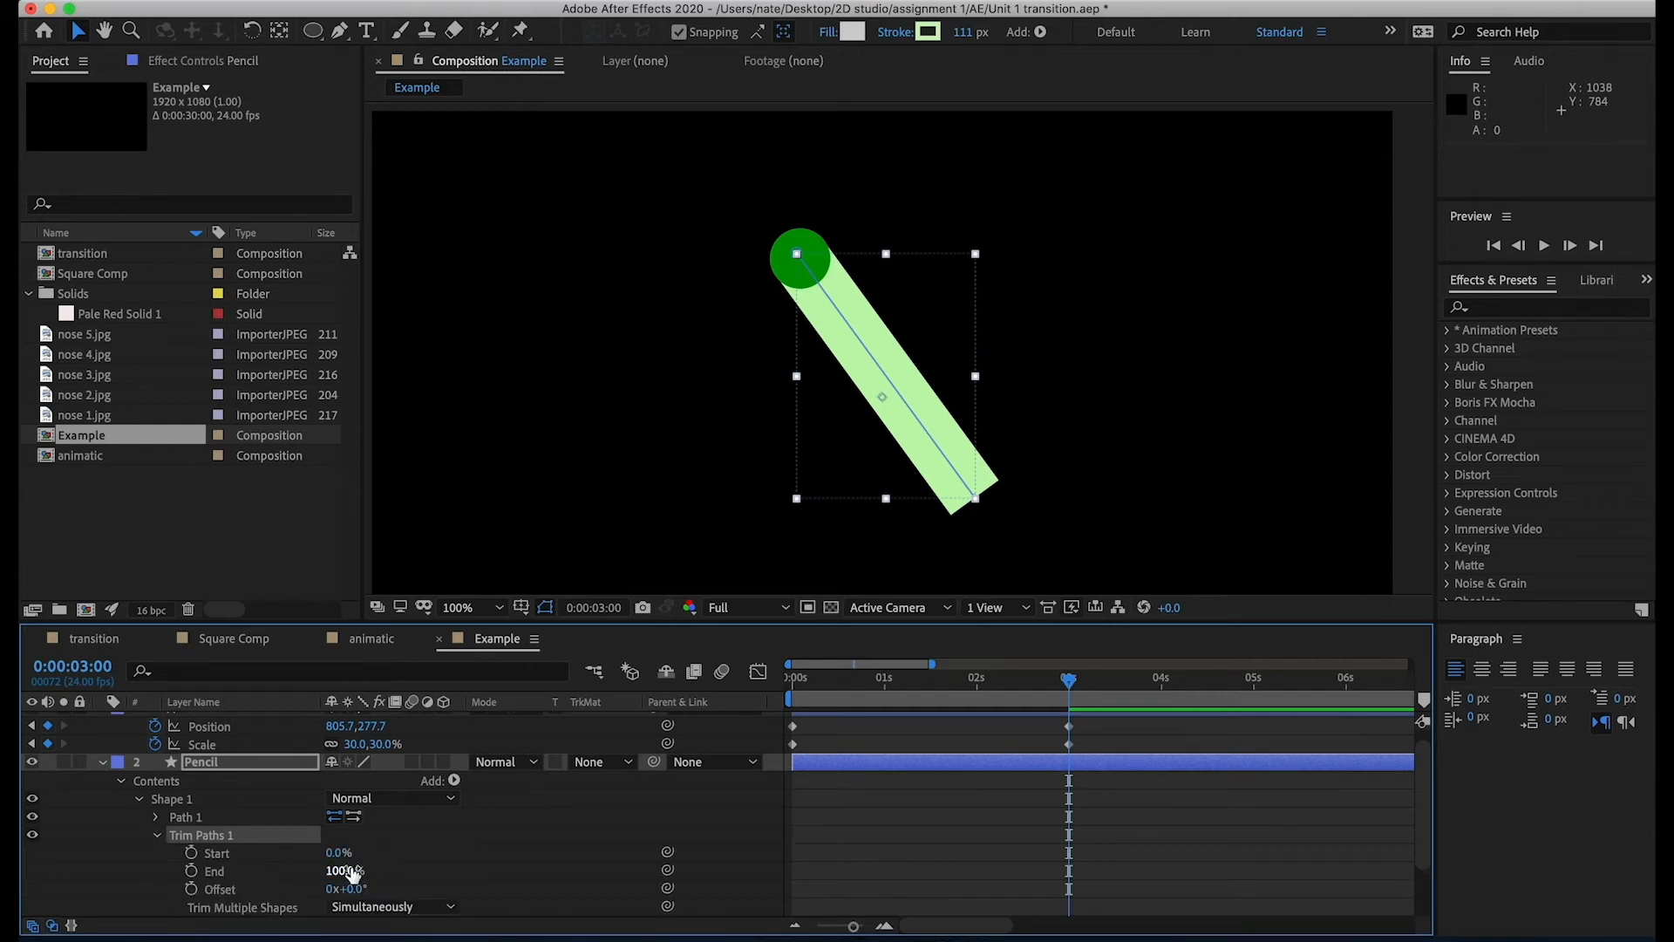
mouse_move(352, 872)
left_mouse_down()
mouse_move(209, 853)
mouse_move(354, 854)
mouse_move(253, 813)
mouse_move(316, 835)
mouse_move(224, 823)
left_mouse_up()
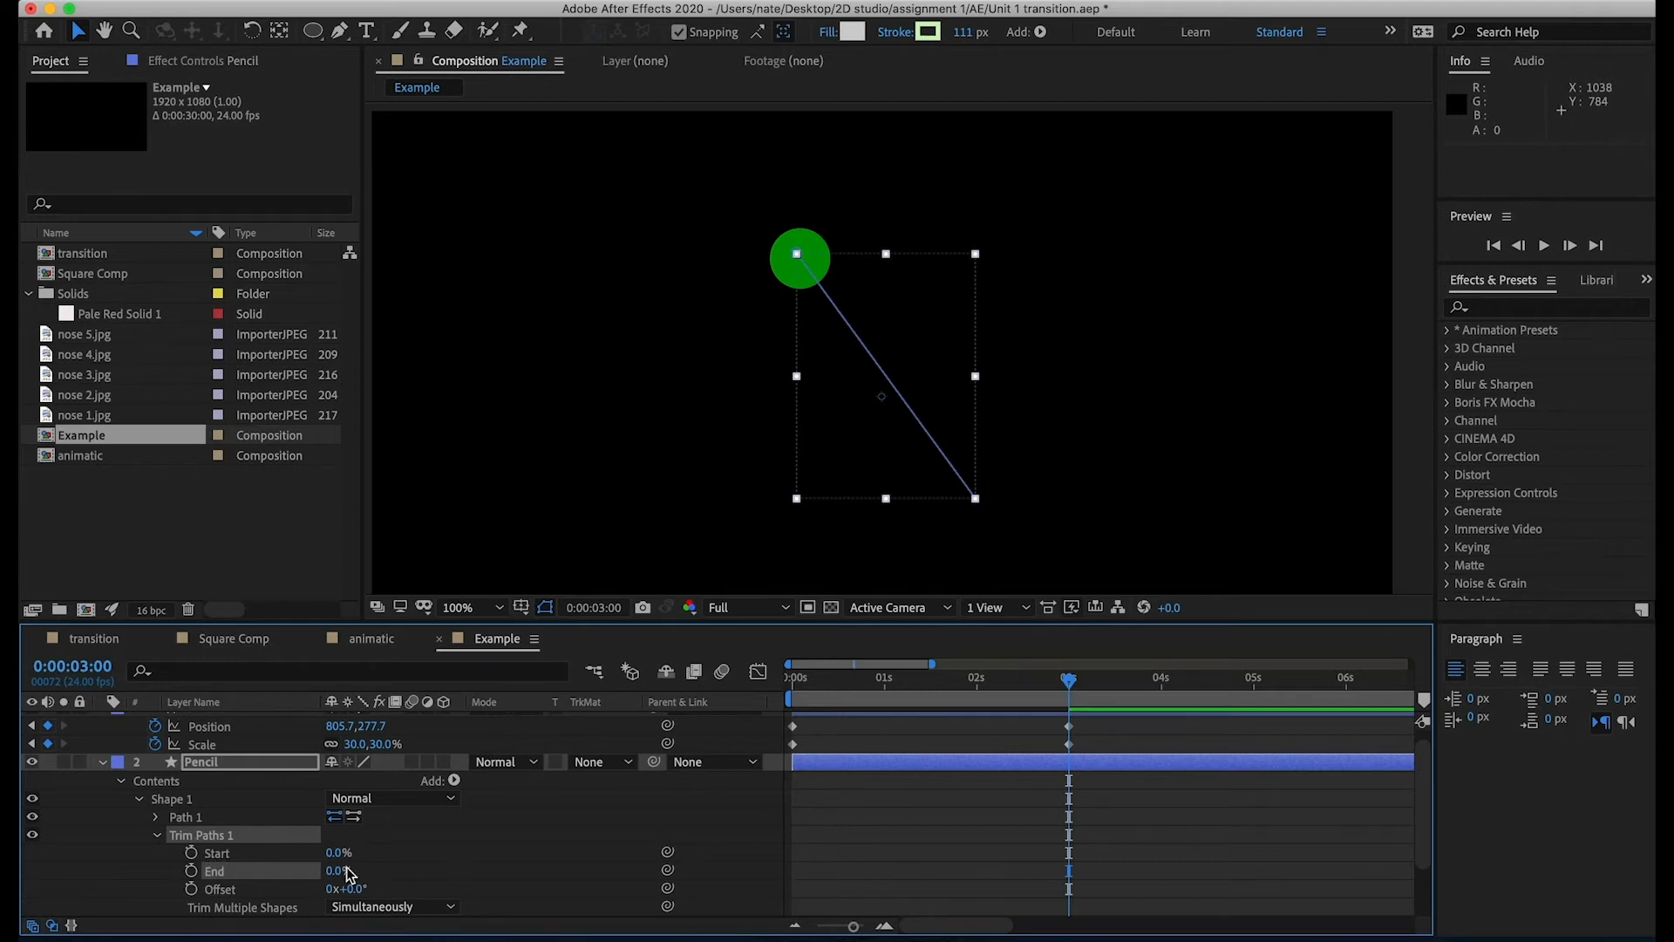
left_click_drag(344, 871, 539, 844)
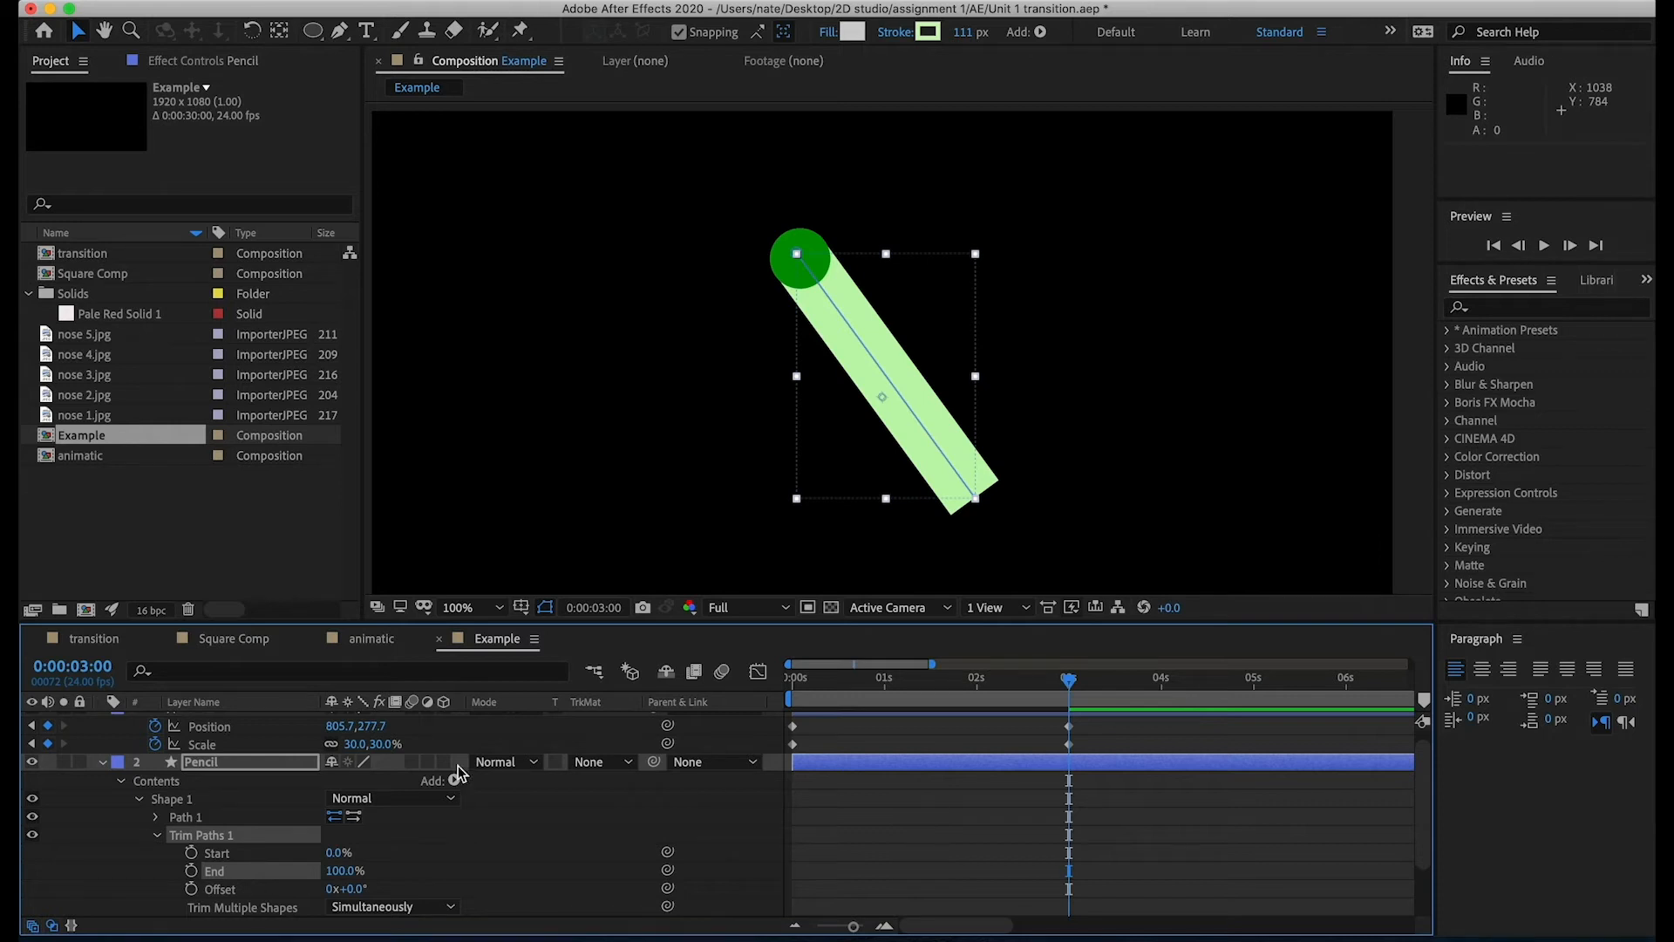
- Collapse both layers' properties and parent the Pencil layer to the Circle layer
left_click(104, 762)
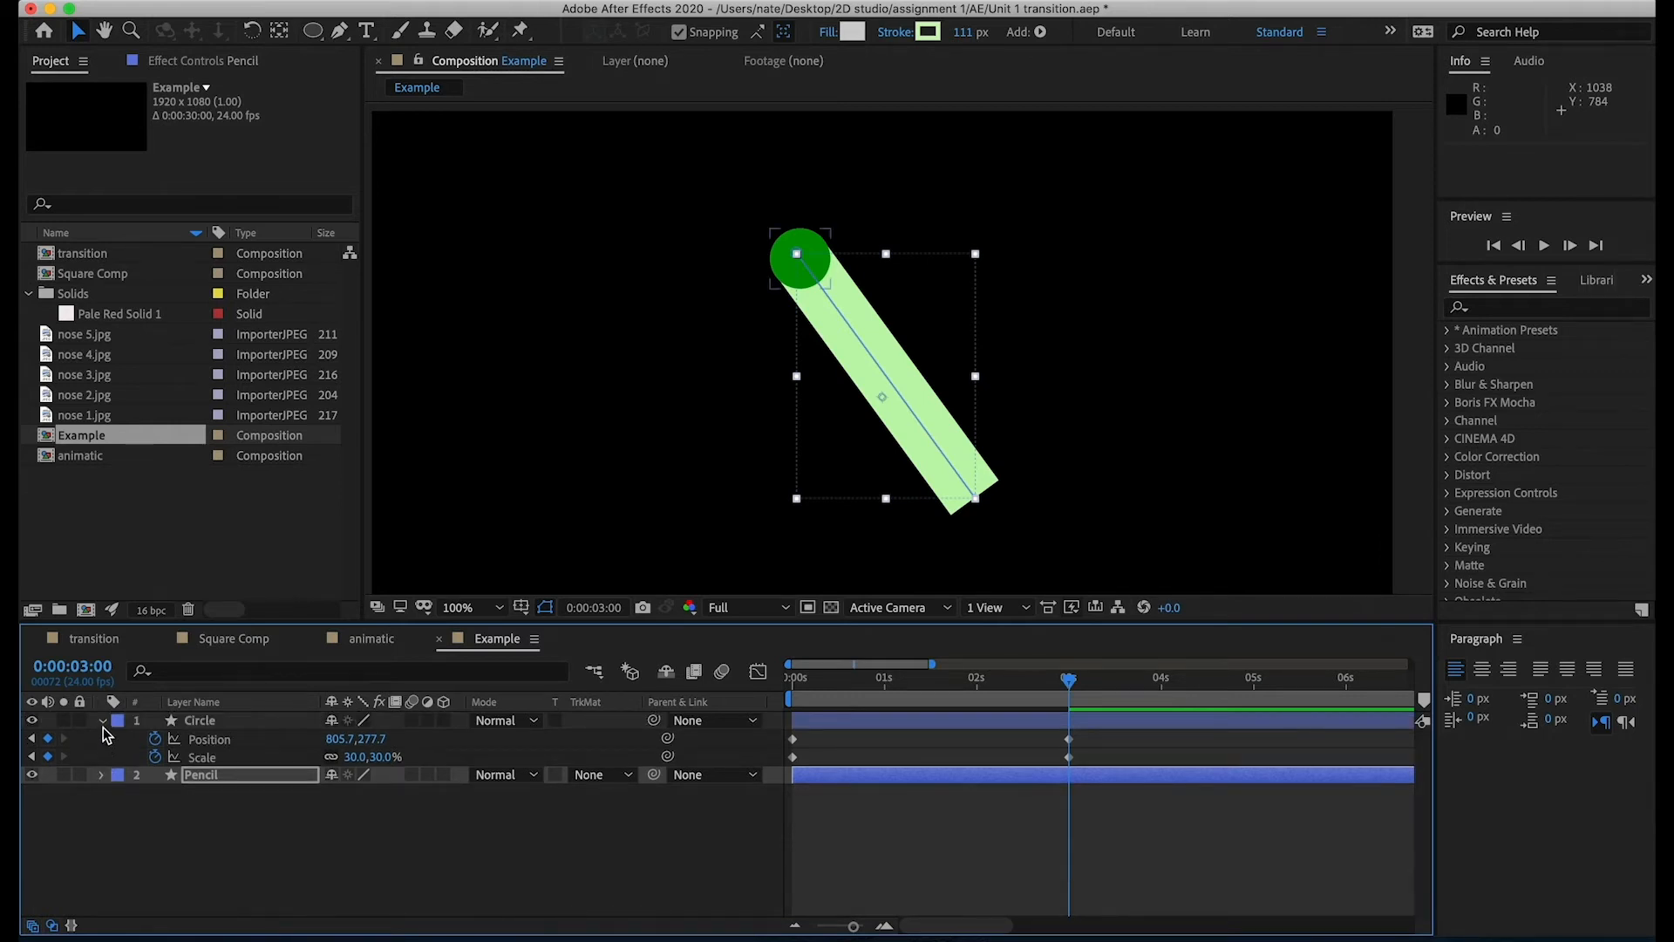
left_click(103, 723)
left_click(238, 739)
left_click_drag(655, 740, 240, 723)
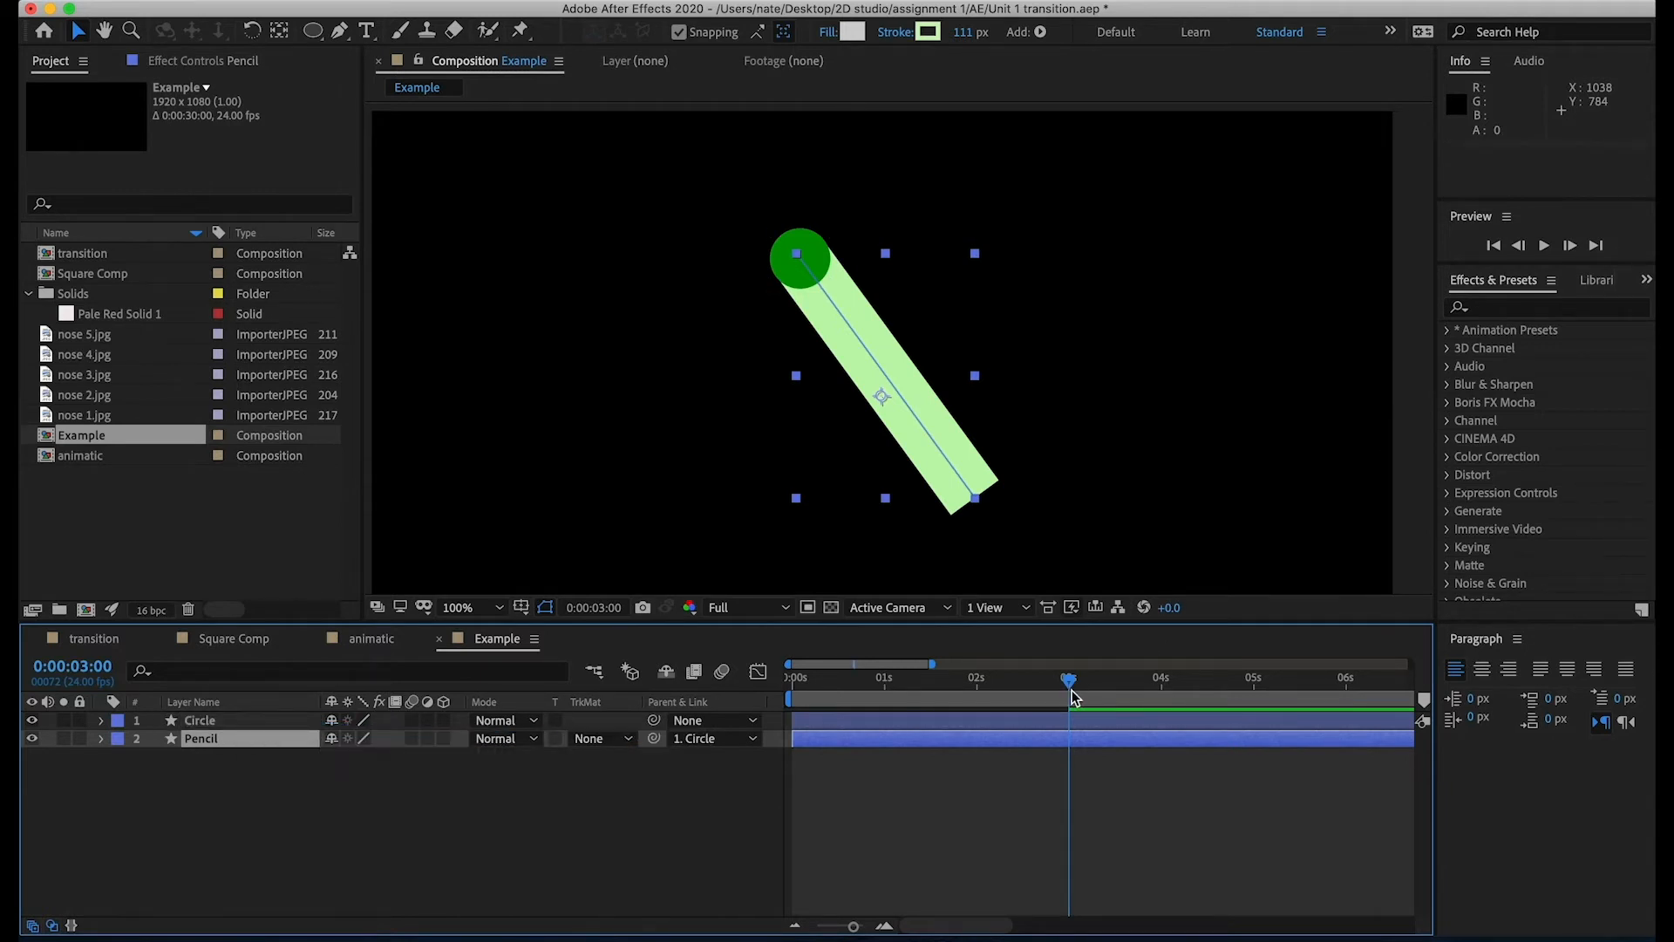
- Keyframe the Pencil's Trim Paths Start and End at 0% at 0:00:02:13, and End at 100% at 0:00:03:00
key("comma")
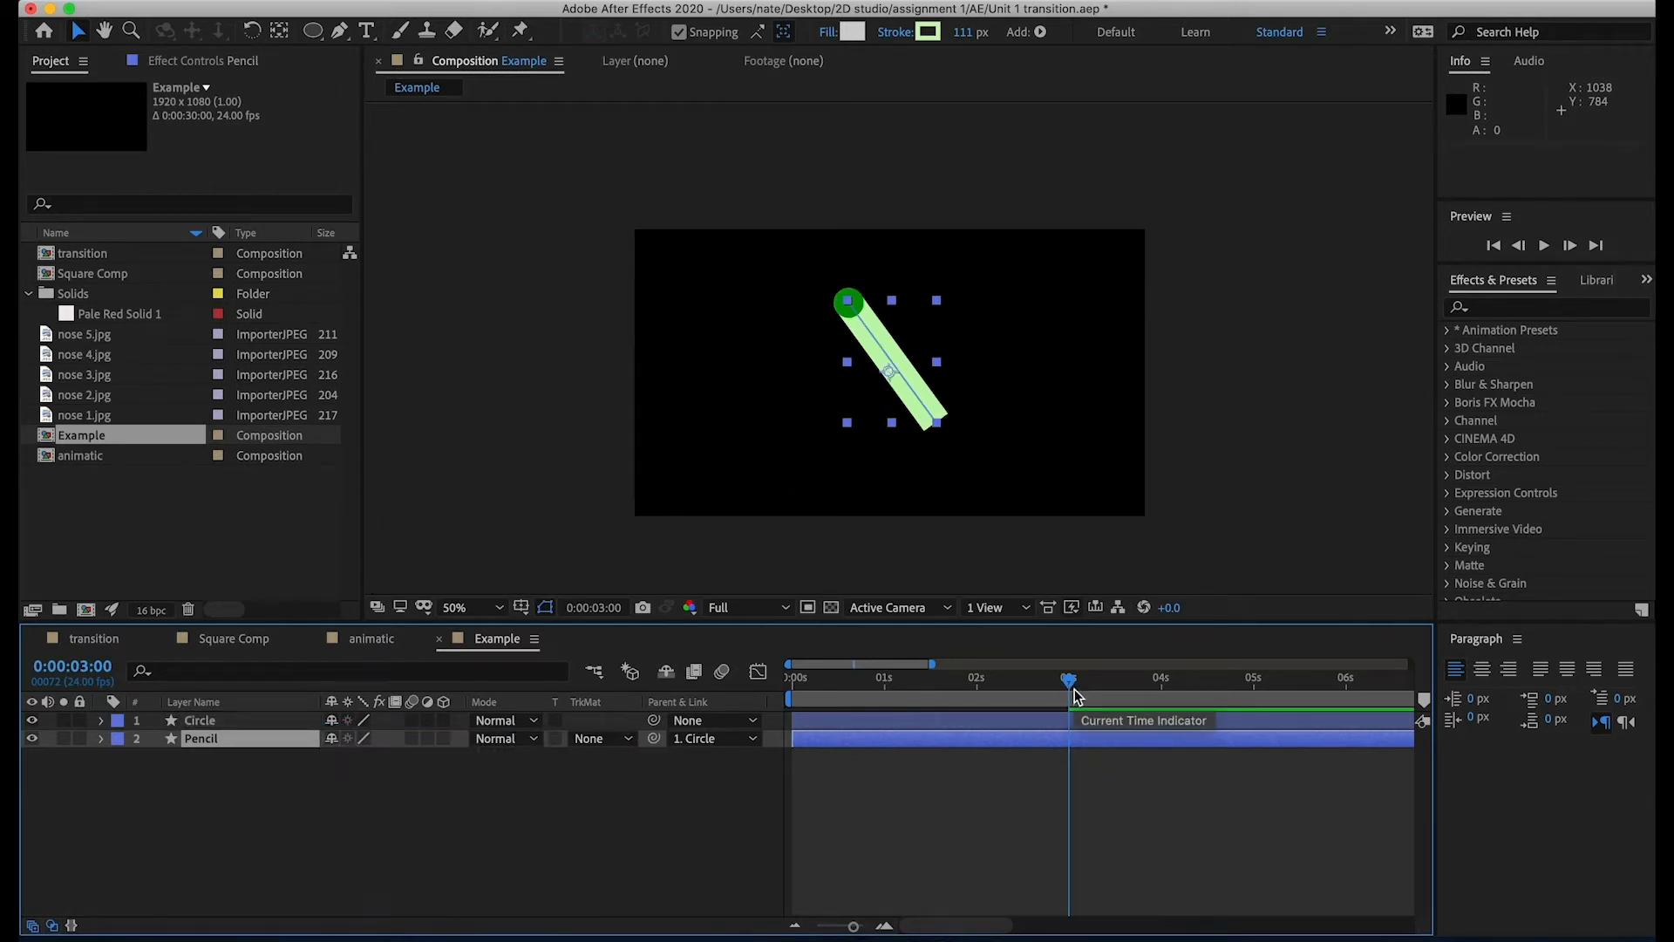
mouse_move(1074, 691)
left_mouse_down()
mouse_move(1024, 672)
mouse_move(735, 668)
mouse_move(1096, 618)
mouse_move(823, 628)
mouse_move(976, 639)
mouse_move(1080, 611)
mouse_move(1030, 625)
left_mouse_up()
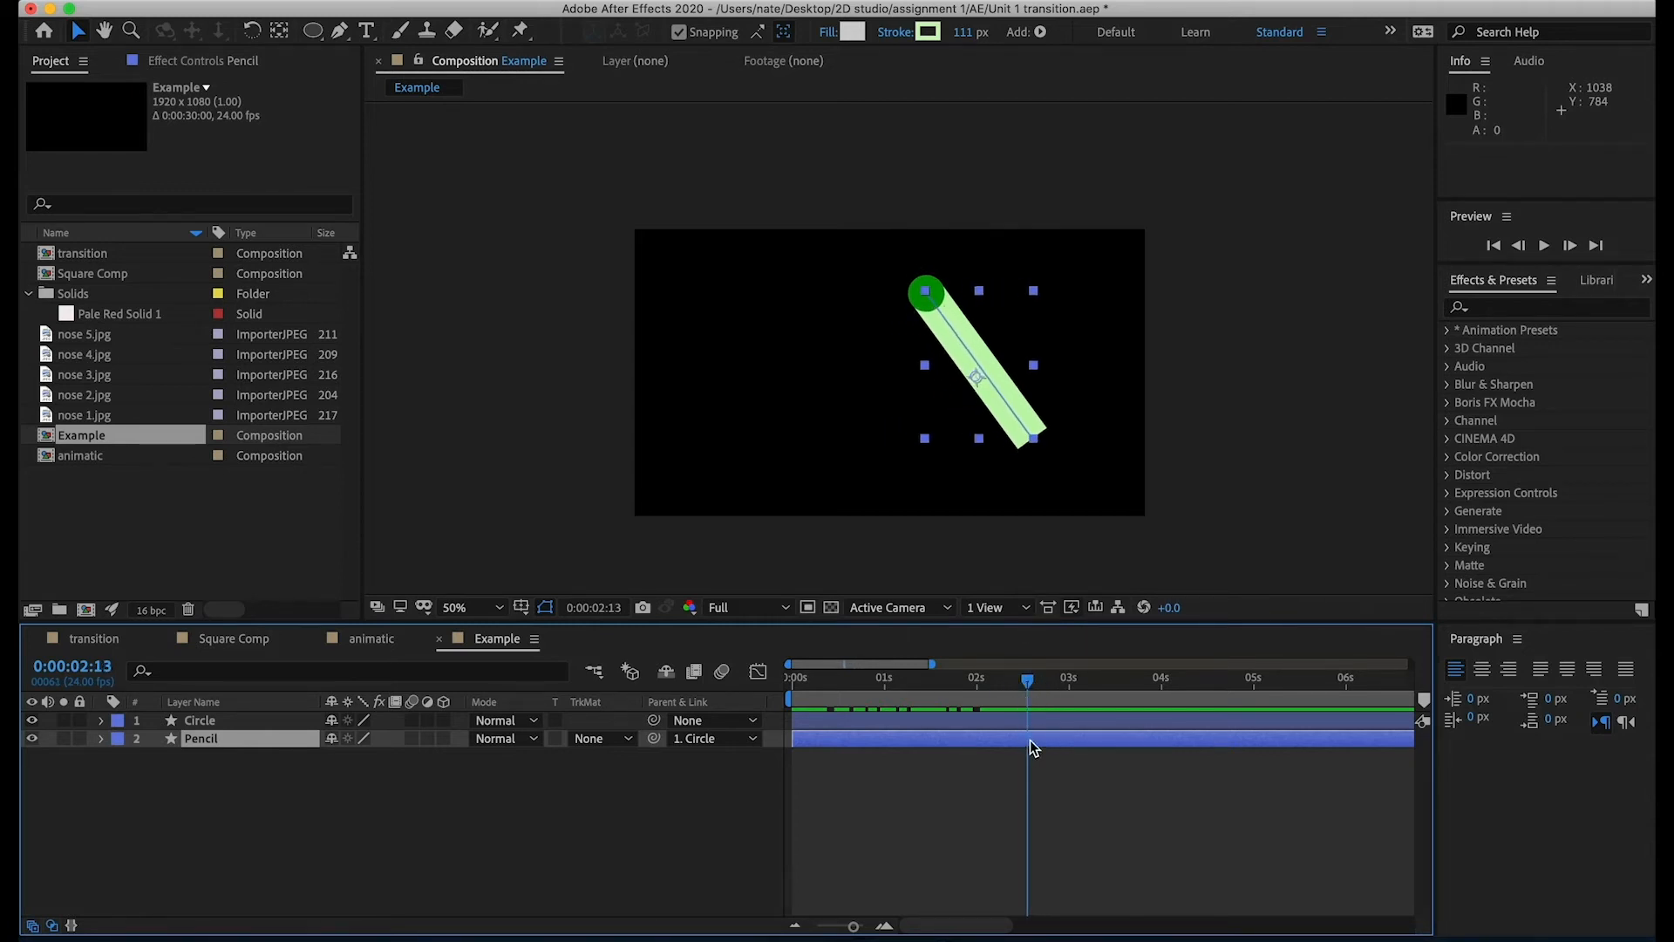
left_click(101, 738)
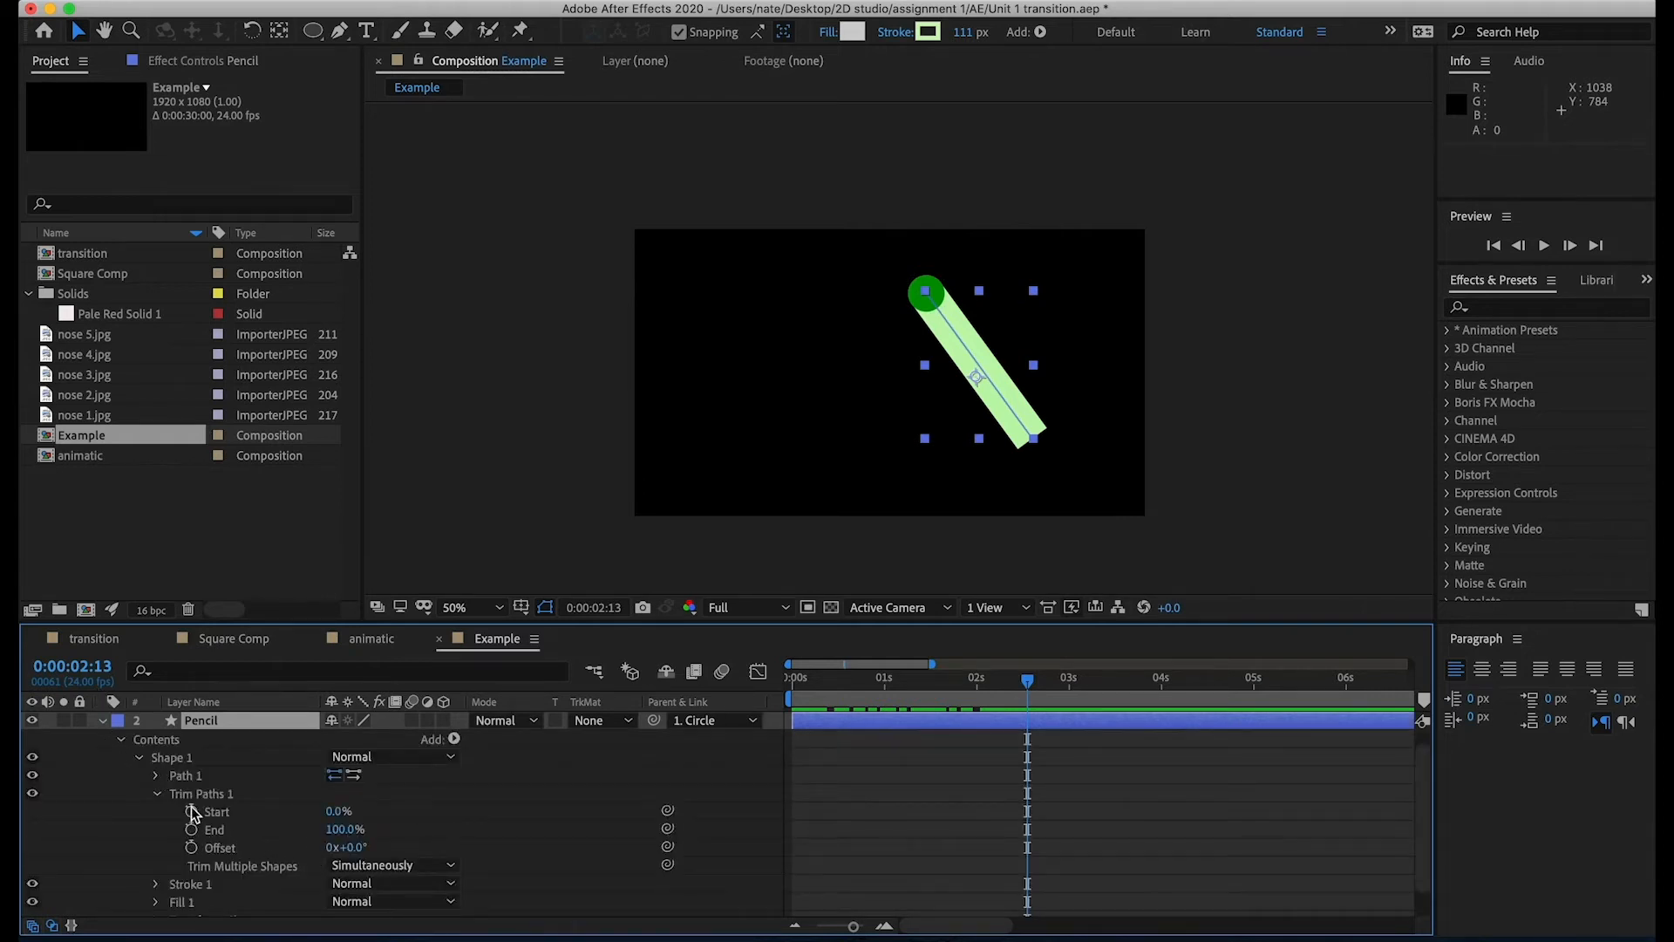
left_click_drag(348, 829, 214, 829)
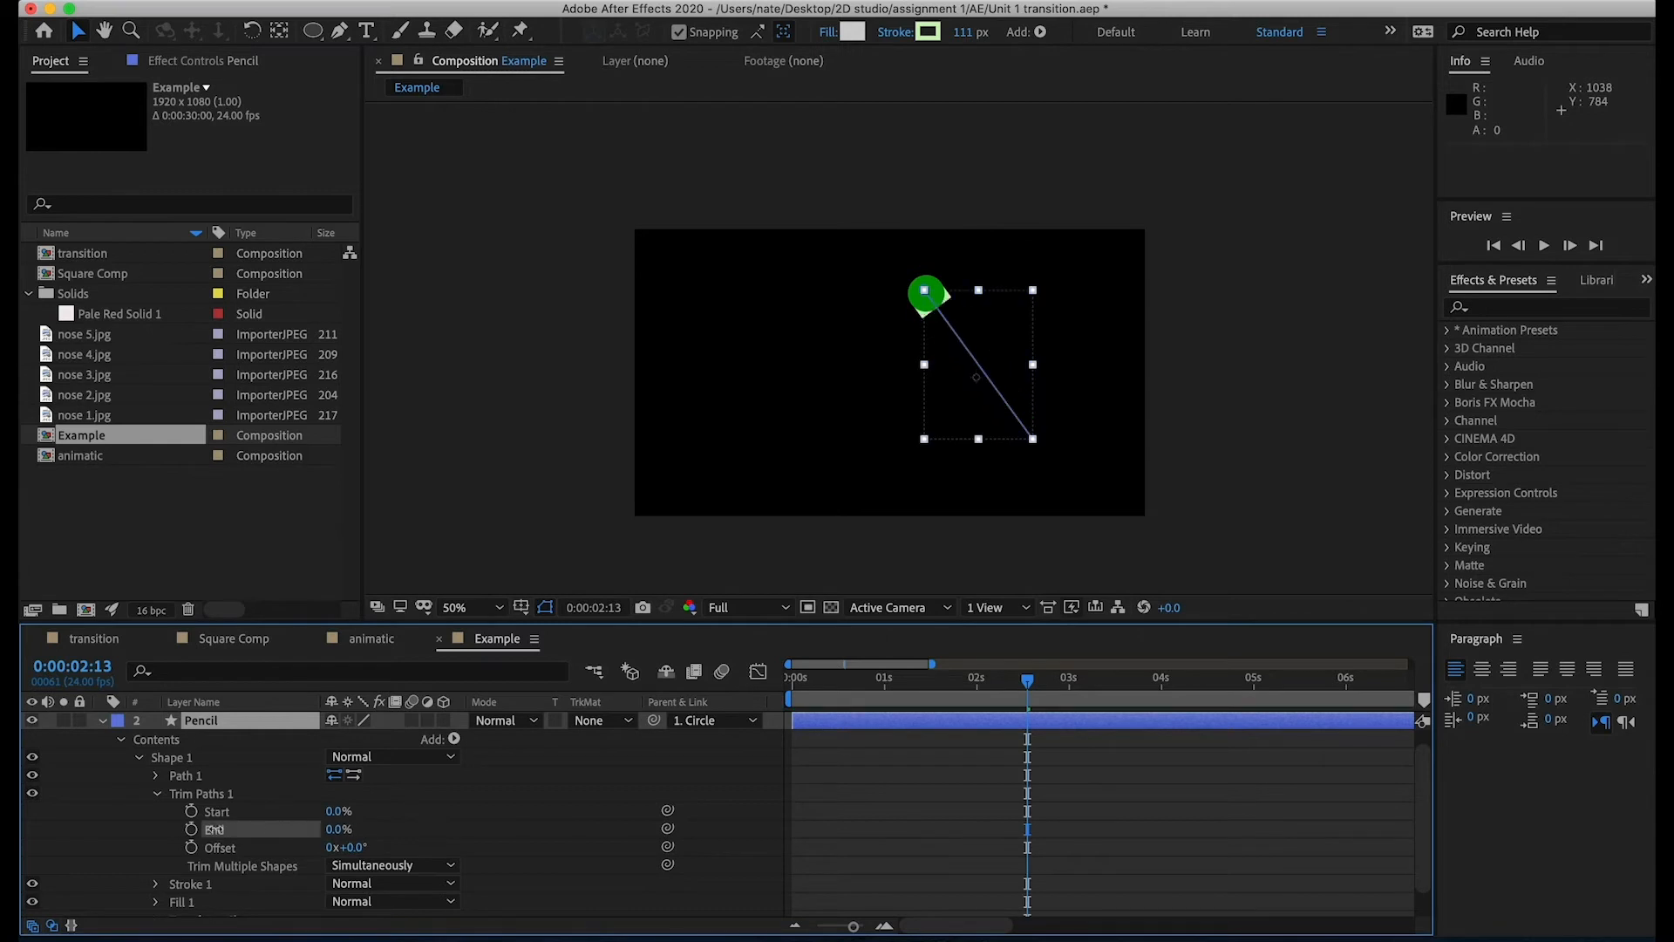
left_click(191, 811)
left_click(191, 829)
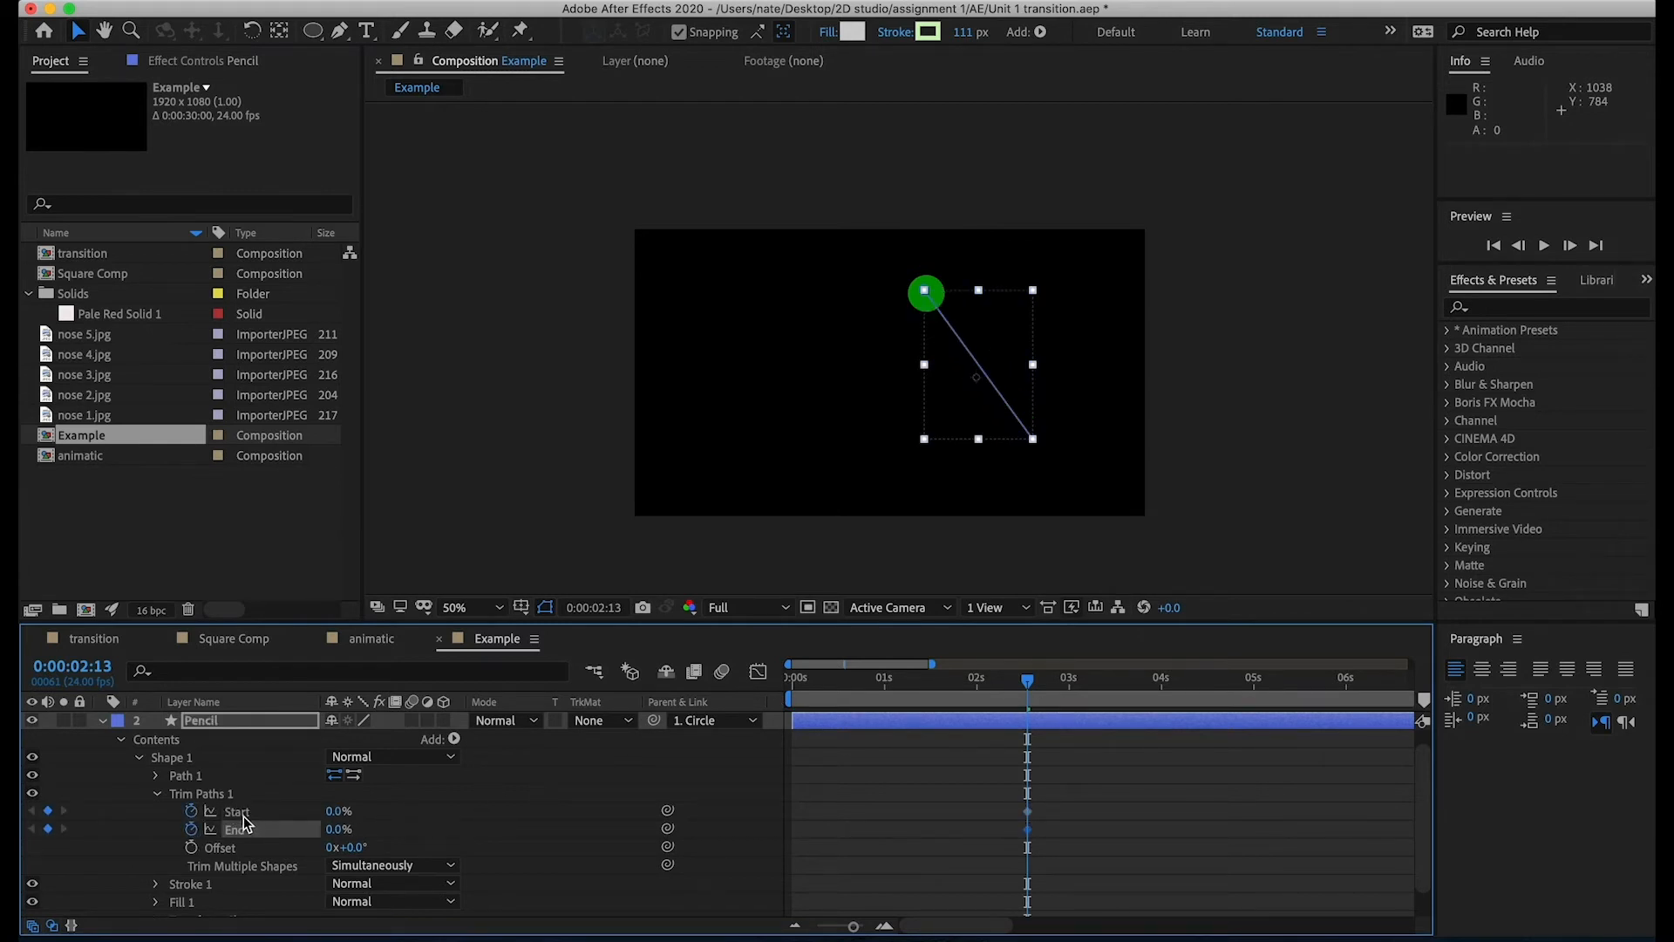
left_click_drag(1032, 682, 1077, 692)
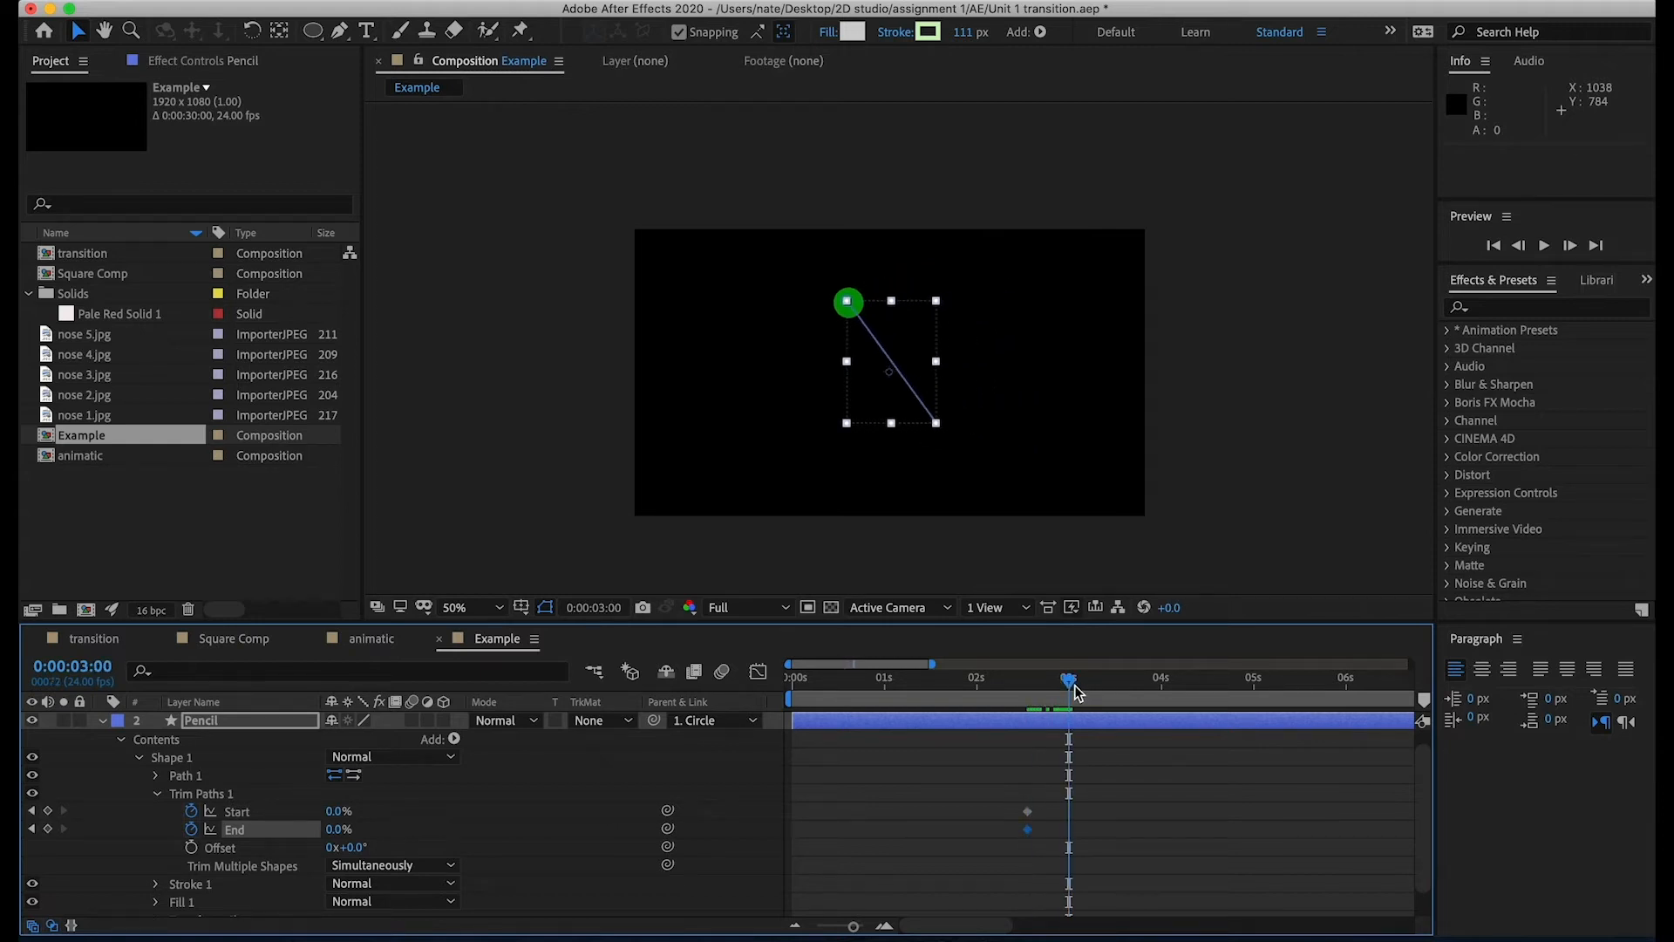
left_click_drag(337, 829, 581, 833)
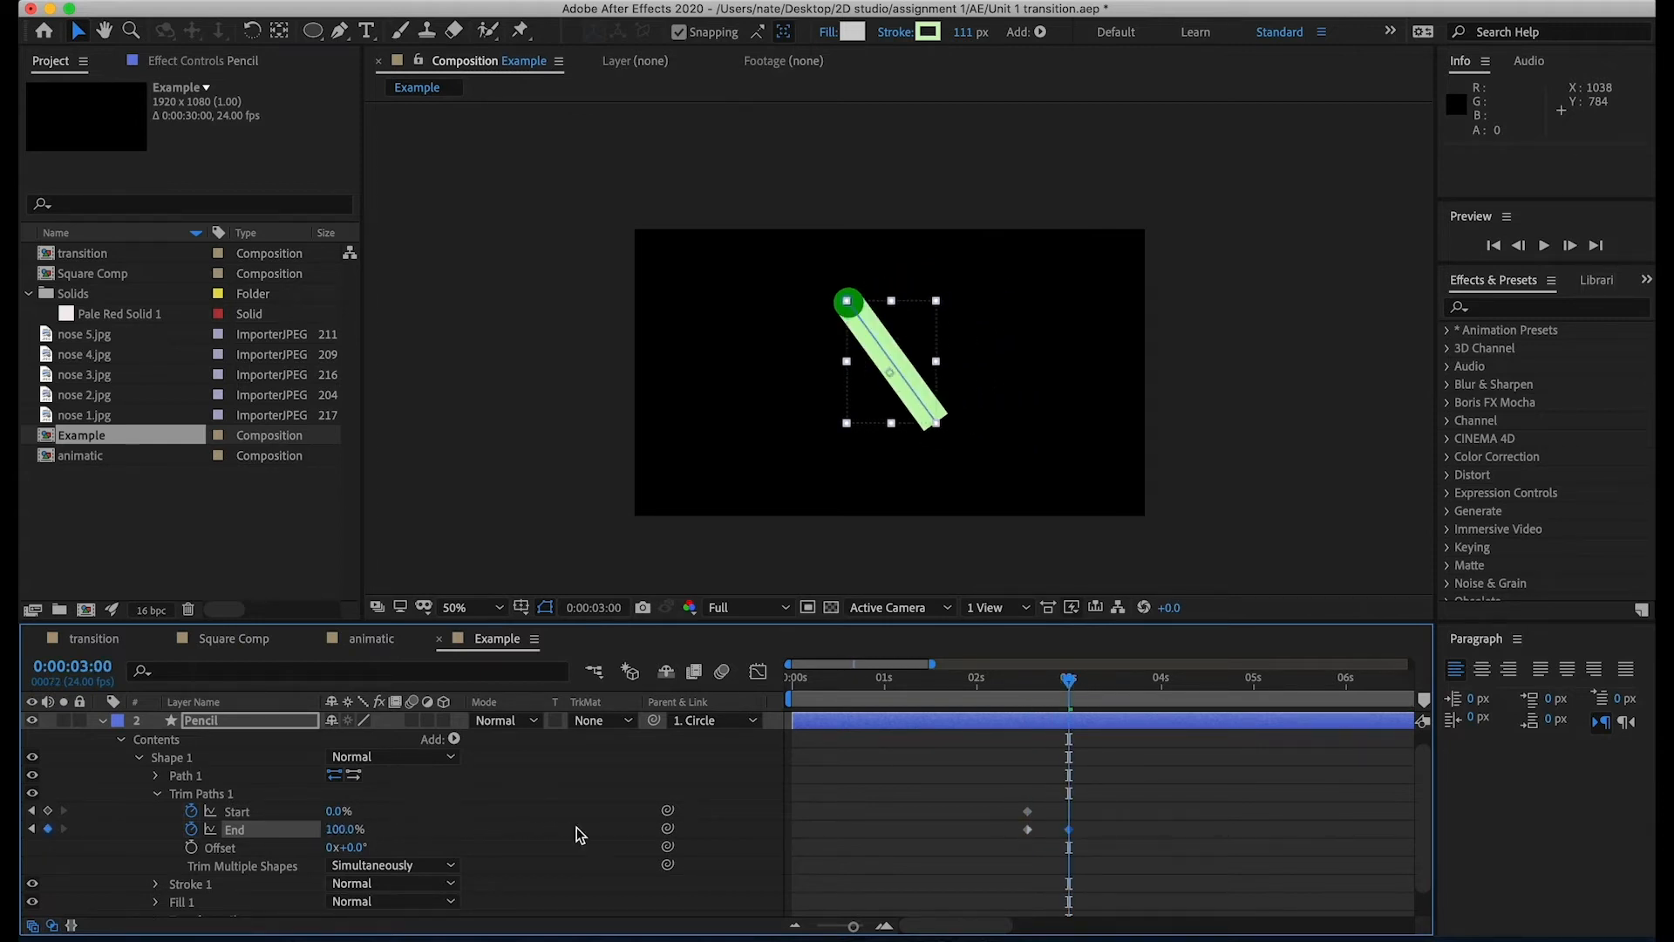
- Preview the pencil's trim animation from about 0:00:01:19 and scrub through the frames between its End keyframes
left_click(968, 676)
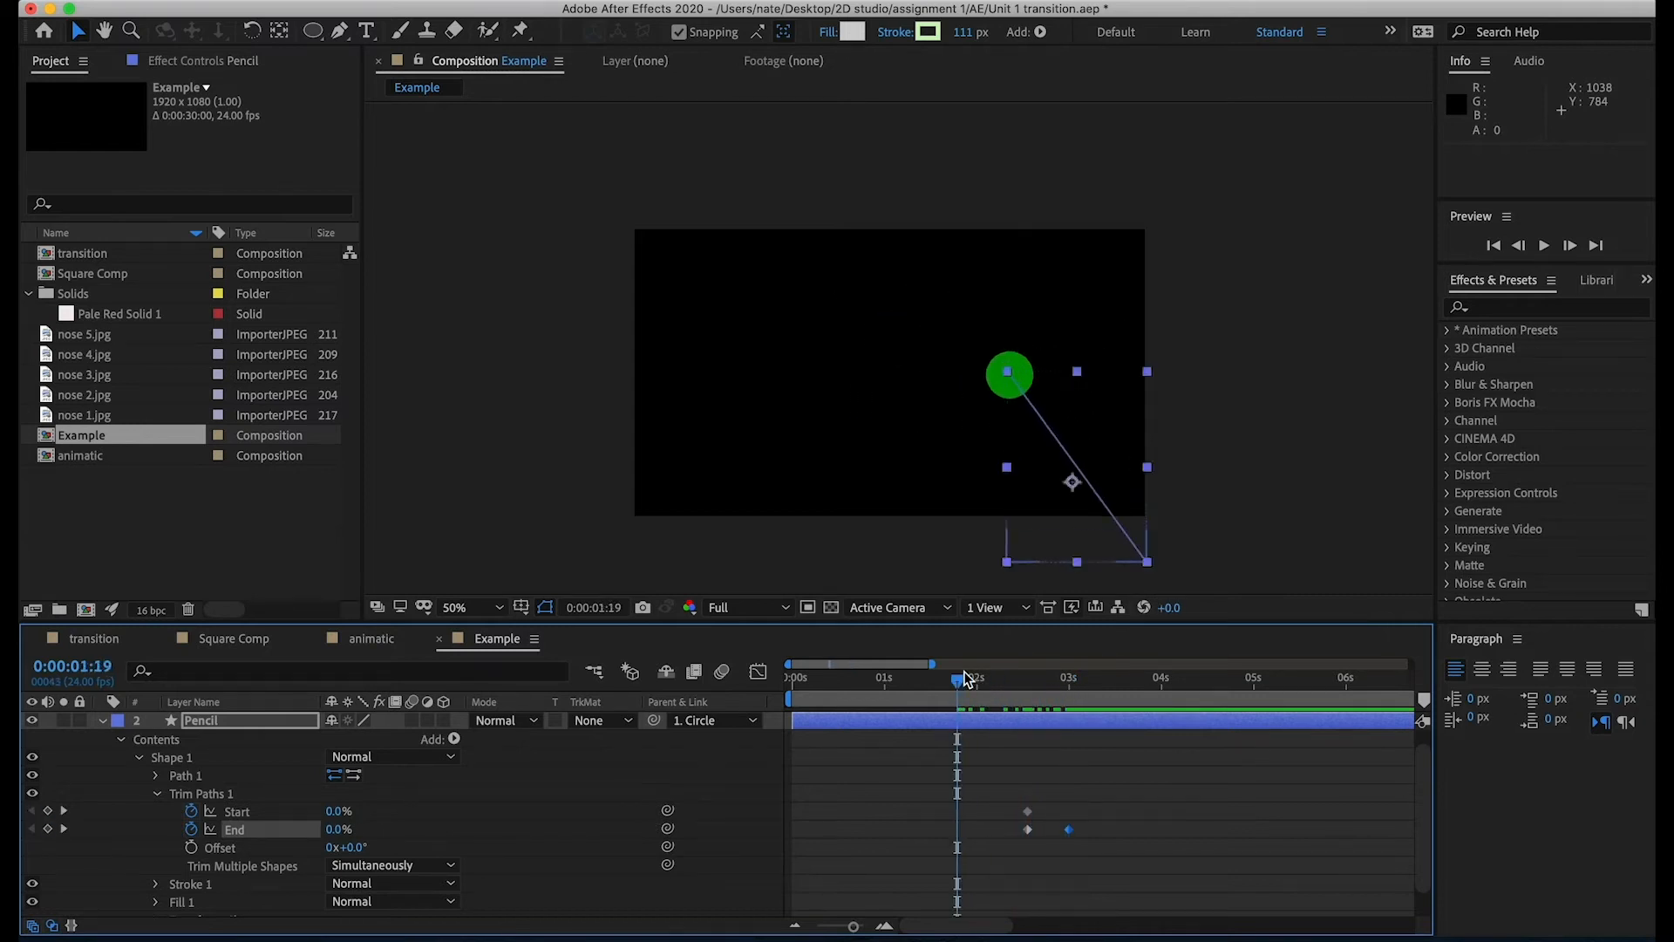
key("space")
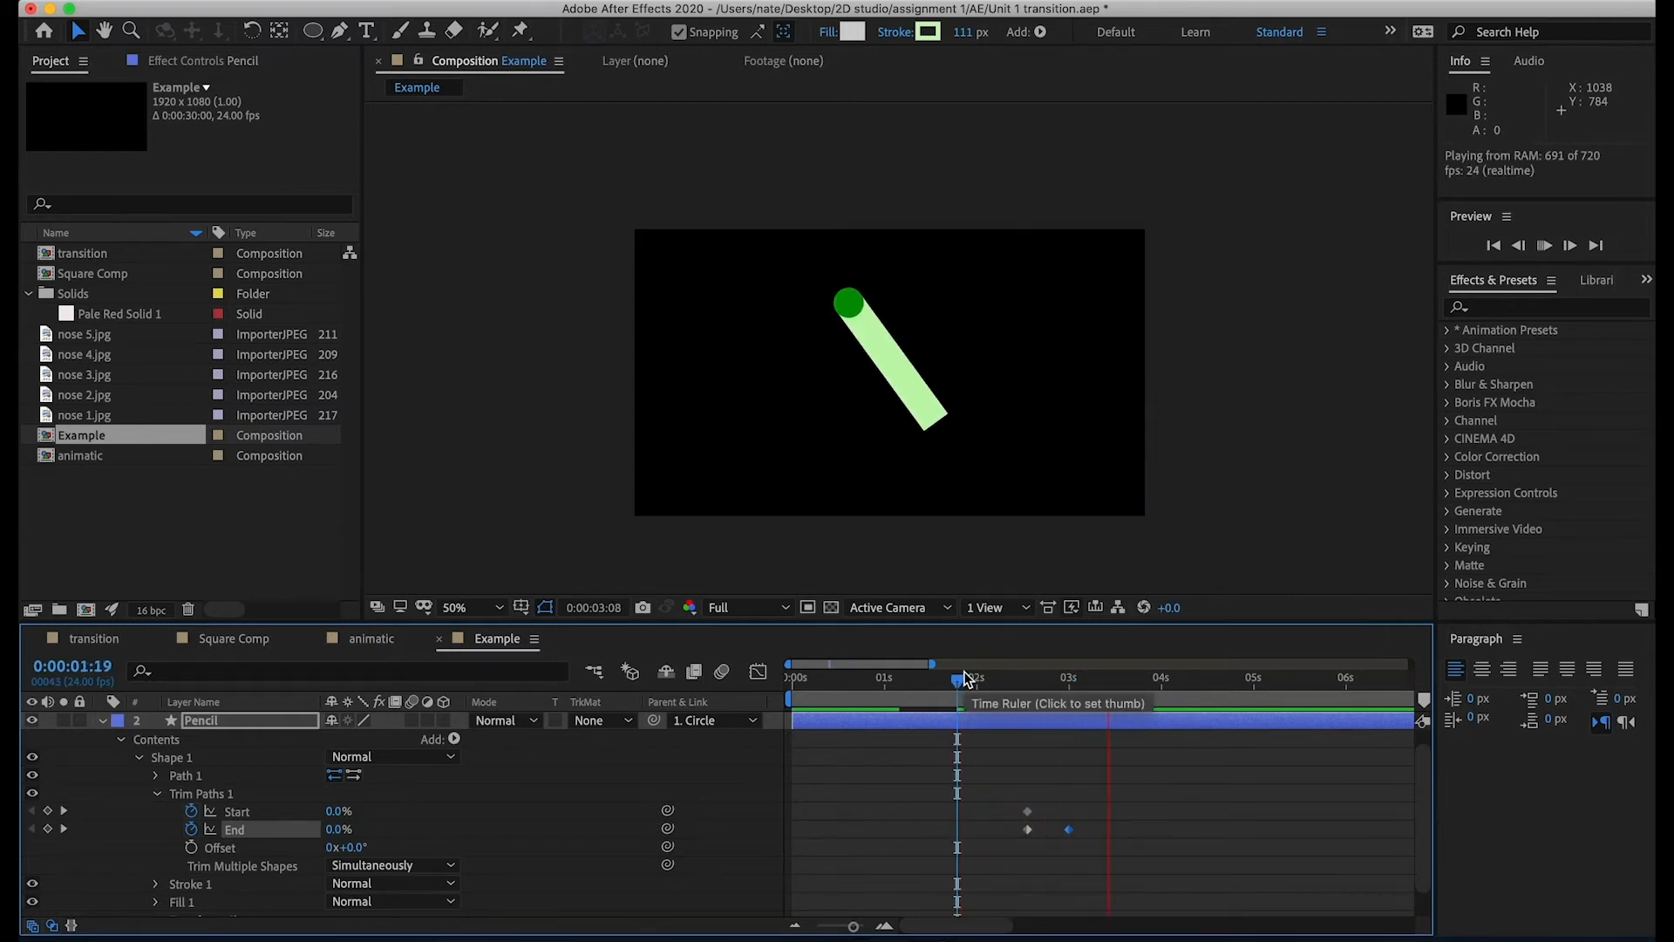
key("space")
mouse_move(1034, 684)
left_mouse_down()
mouse_move(947, 686)
mouse_move(1060, 698)
mouse_move(923, 680)
mouse_move(985, 671)
mouse_move(924, 660)
mouse_move(1034, 655)
left_mouse_up()
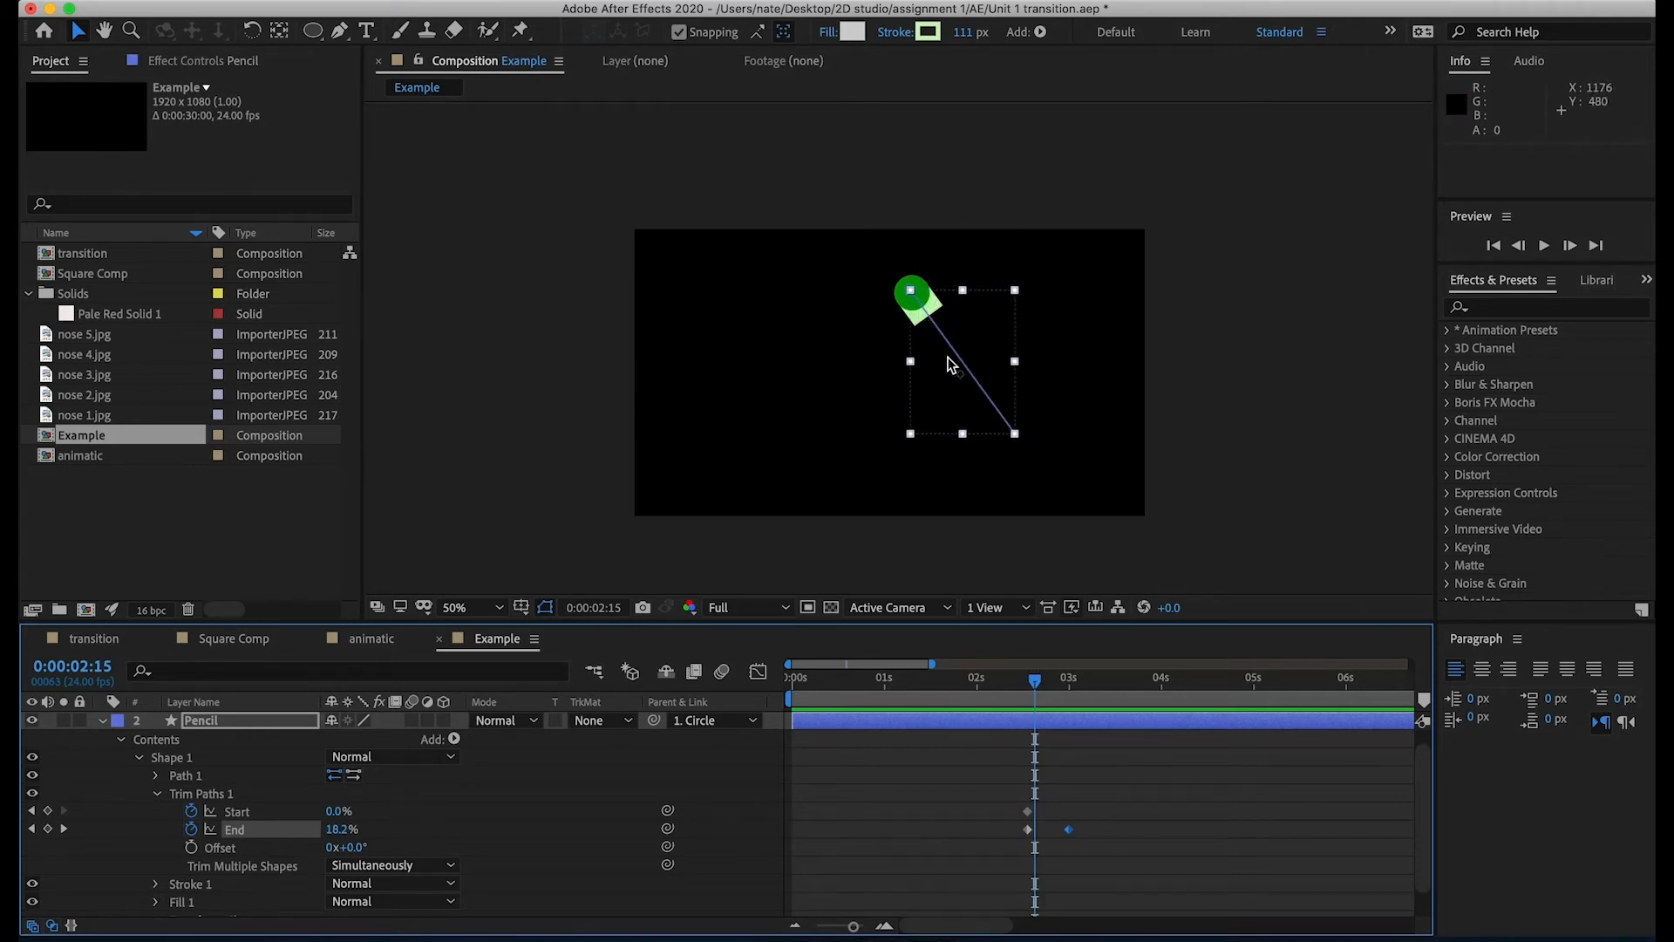
mouse_move(1047, 678)
left_mouse_down()
mouse_move(1022, 682)
mouse_move(1088, 682)
mouse_move(1057, 677)
left_mouse_up()
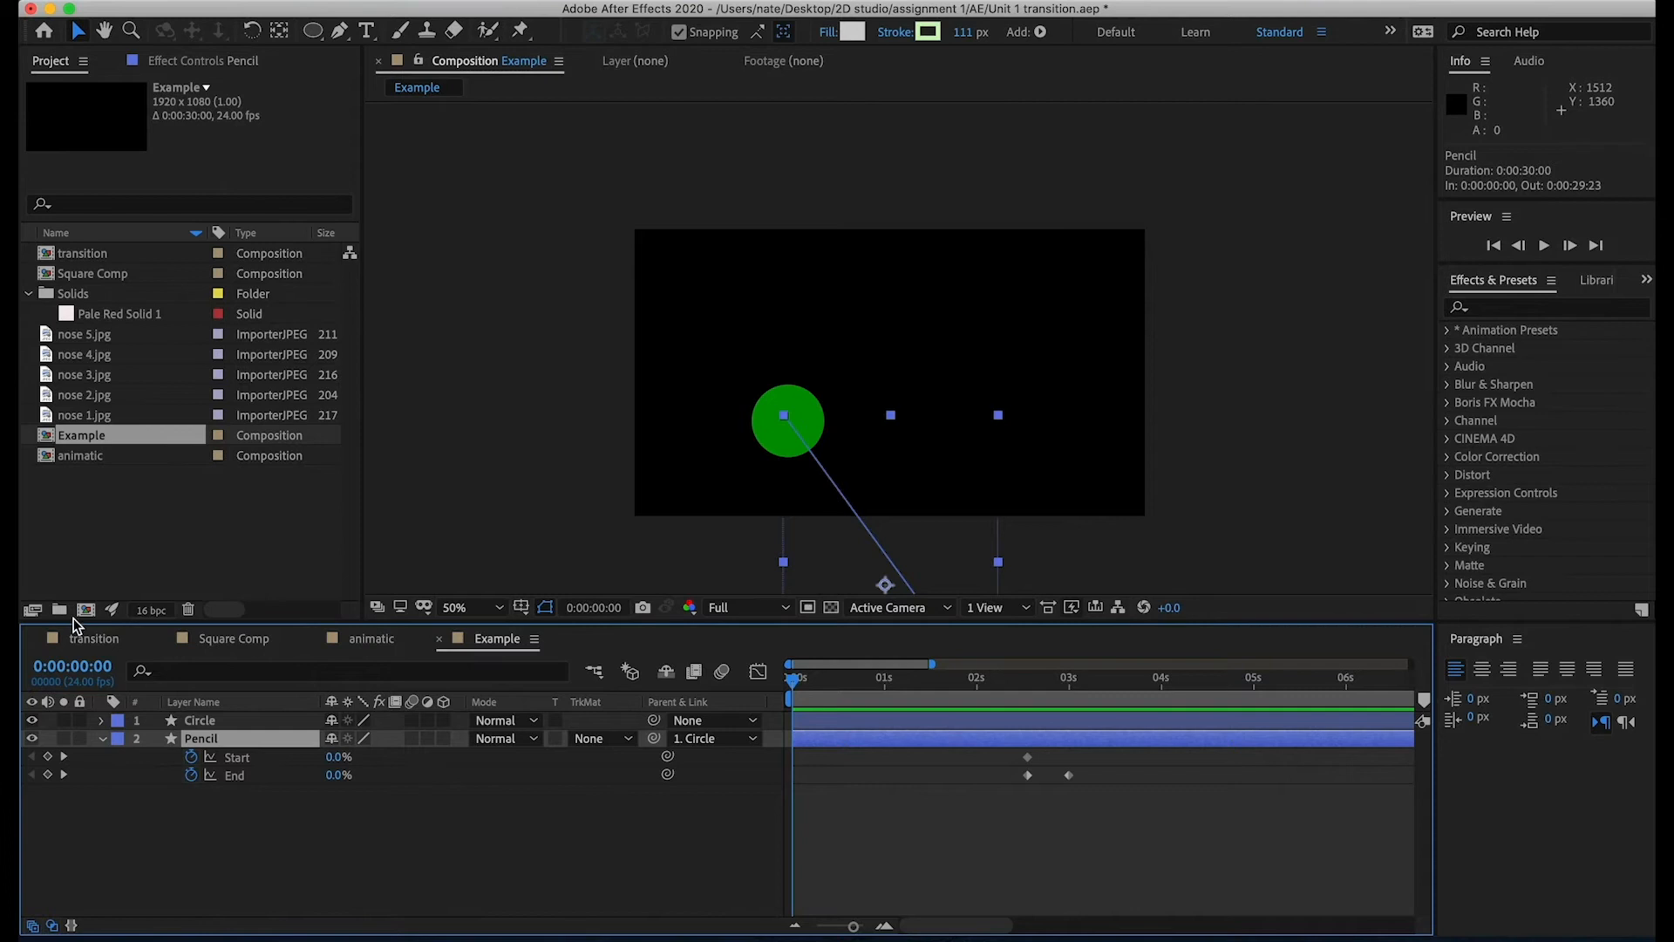
- Examine the pencil's motion around two seconds in the transition composition, and return to the Example composition
left_click(83, 638)
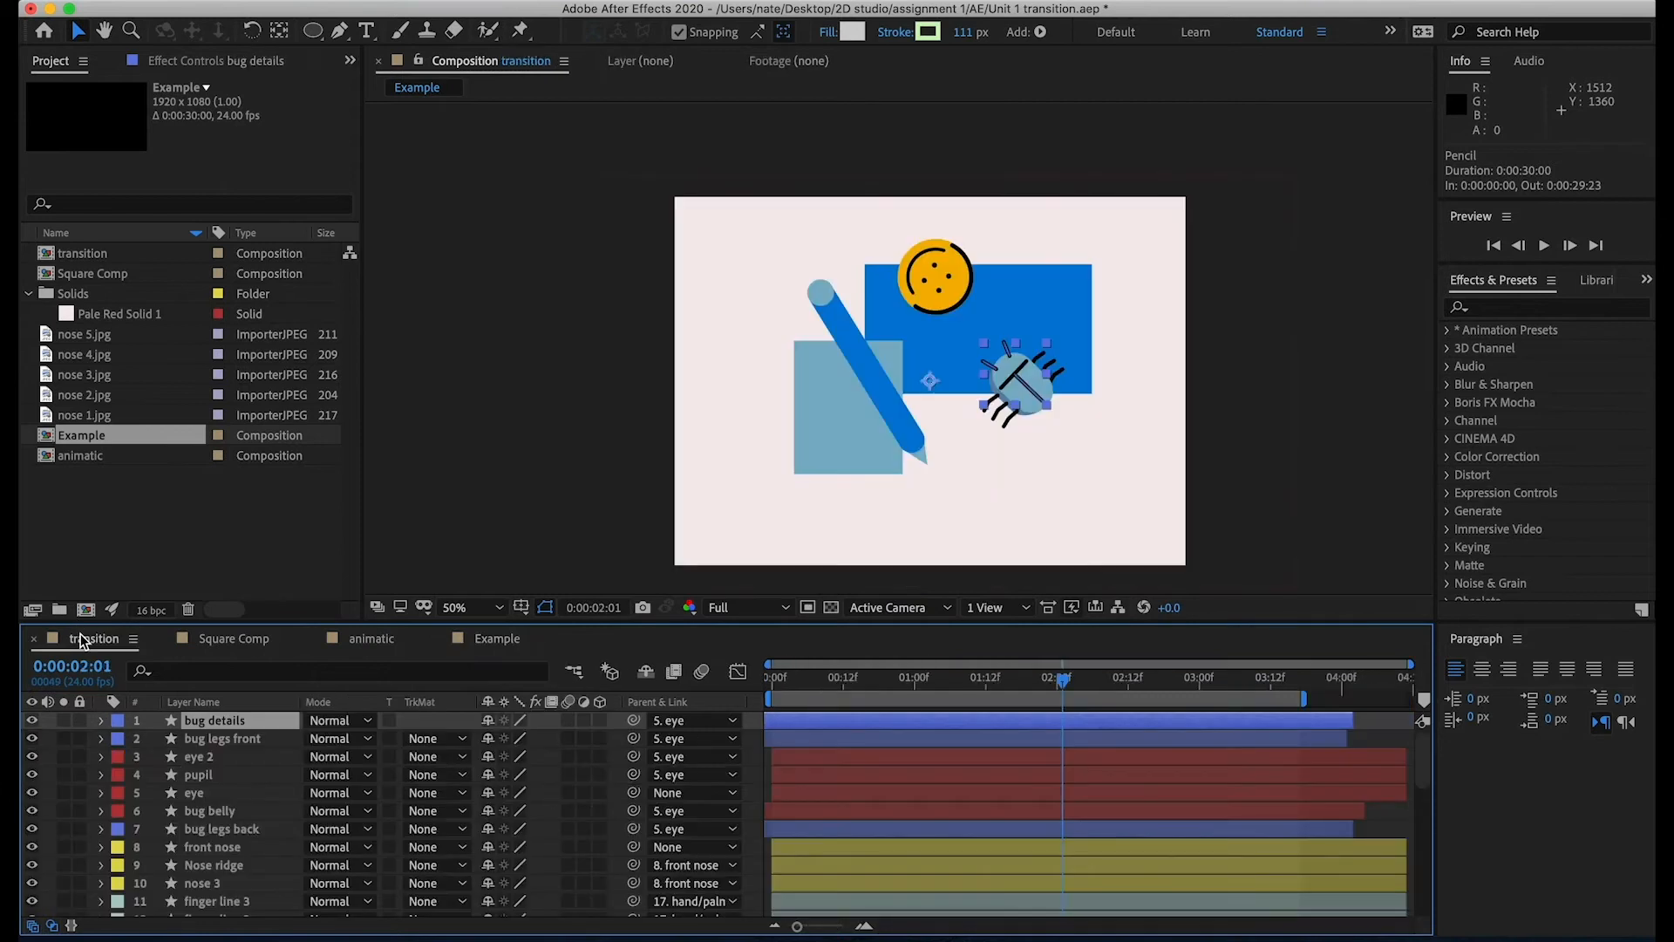
left_click_drag(1071, 681, 1096, 625)
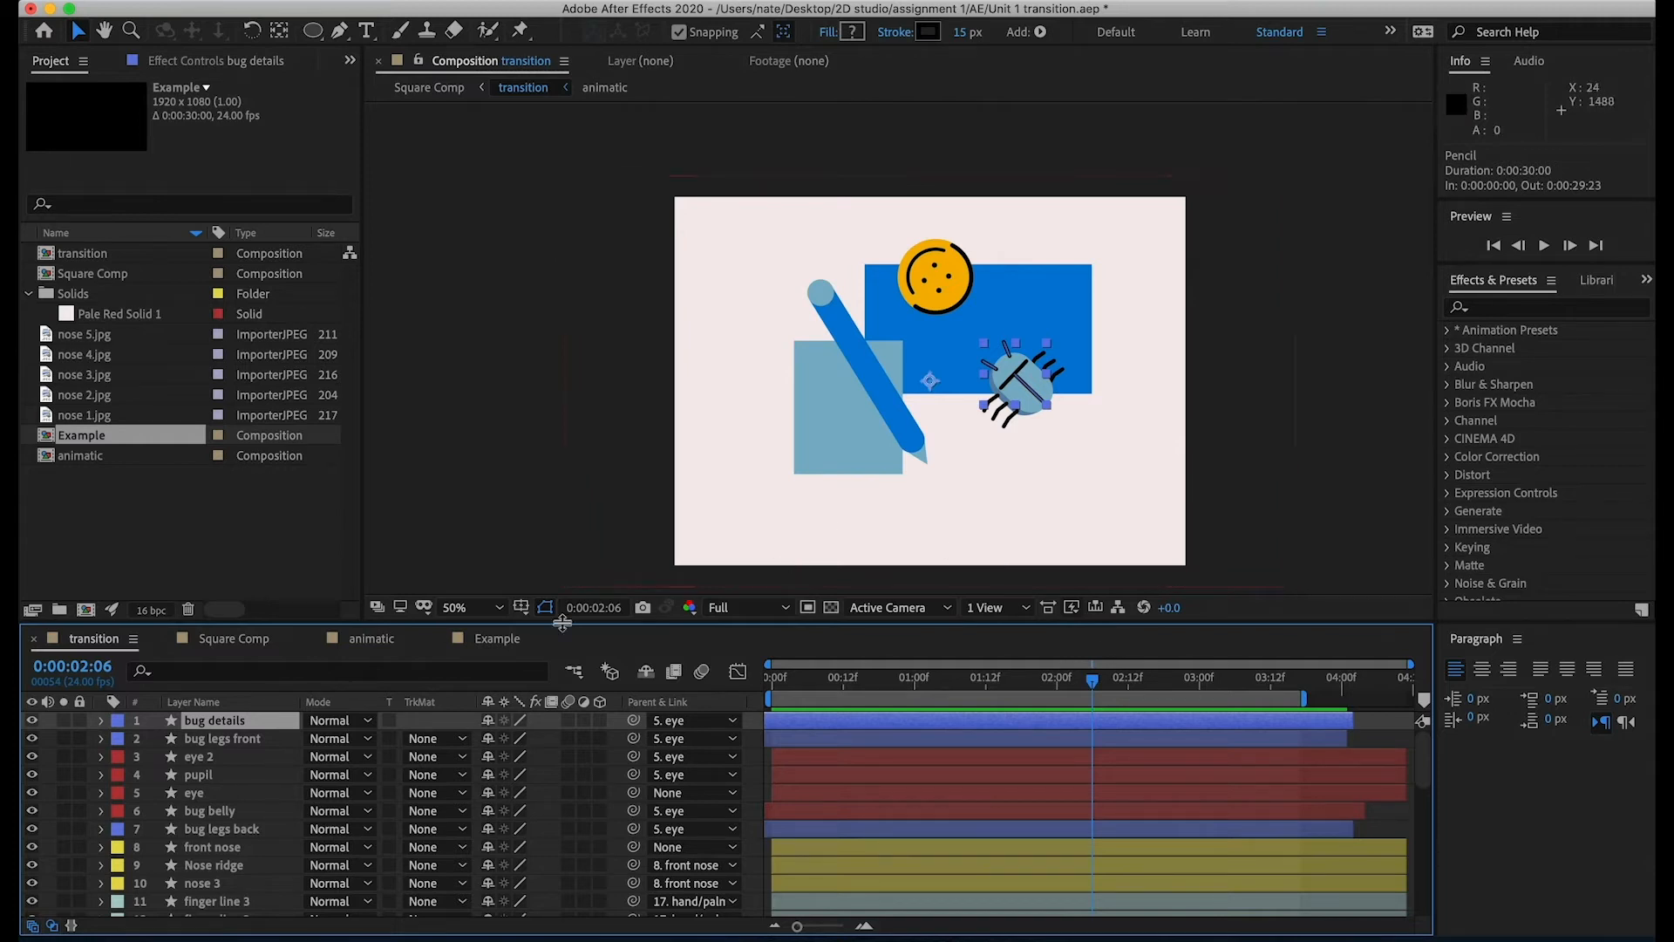
left_click(495, 645)
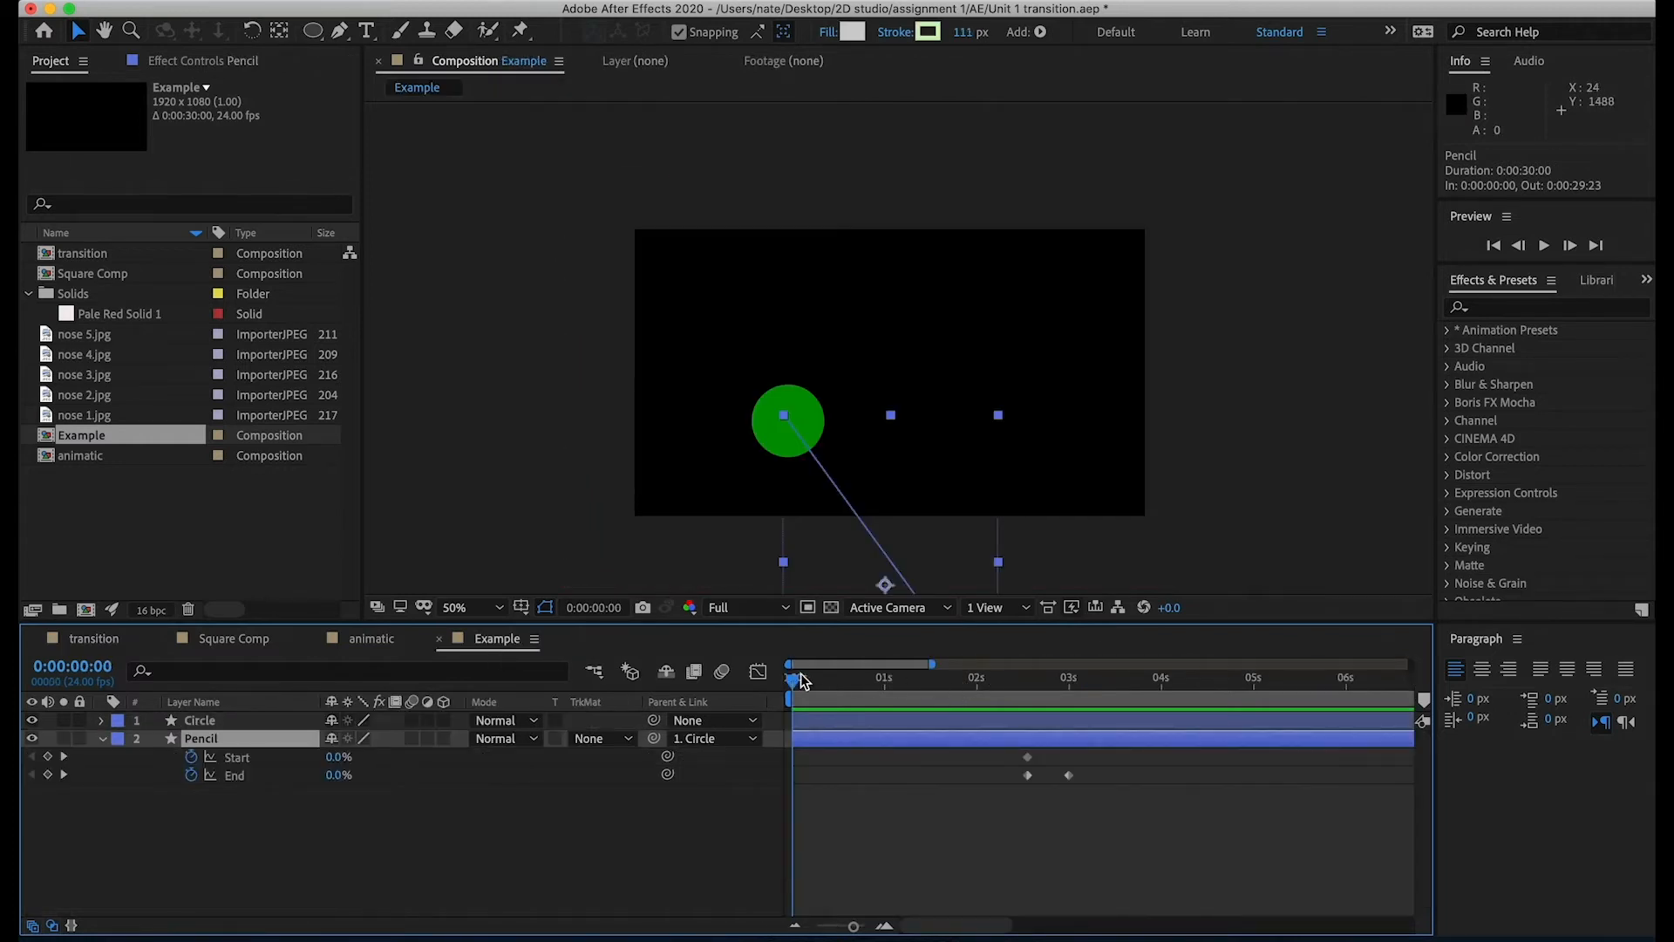
- Add a Rotation keyframe of 112° to the Circle layer at 0:00:00:00
left_click_drag(800, 680, 737, 671)
left_click_drag(791, 682, 755, 680)
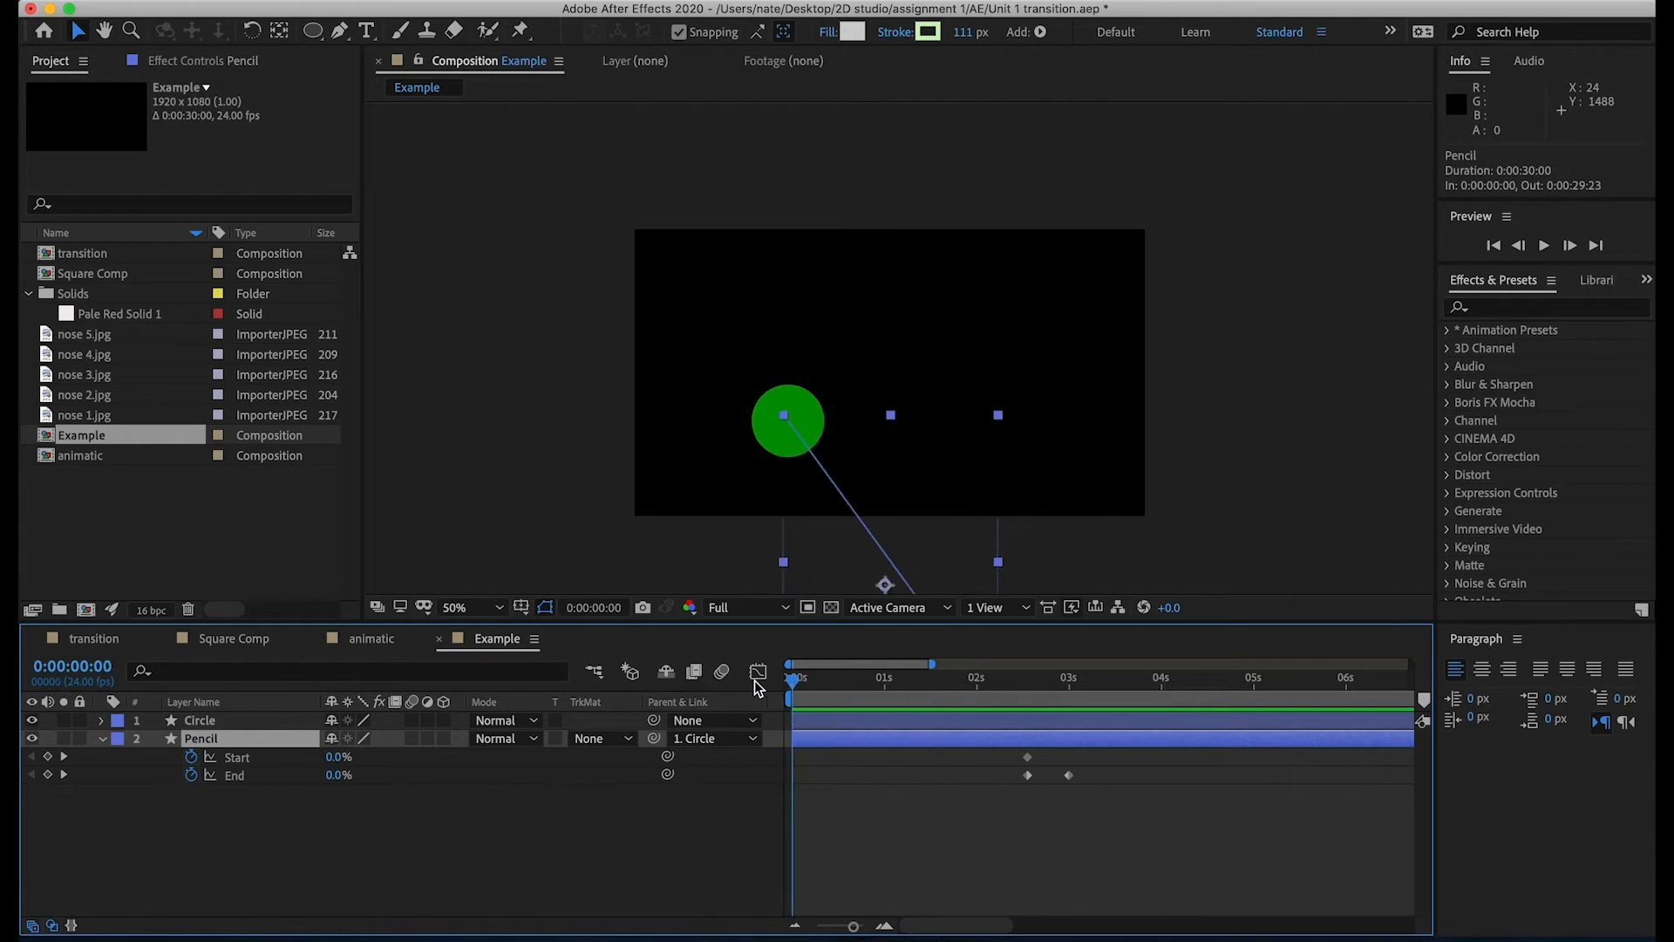
left_click(219, 723)
key("r")
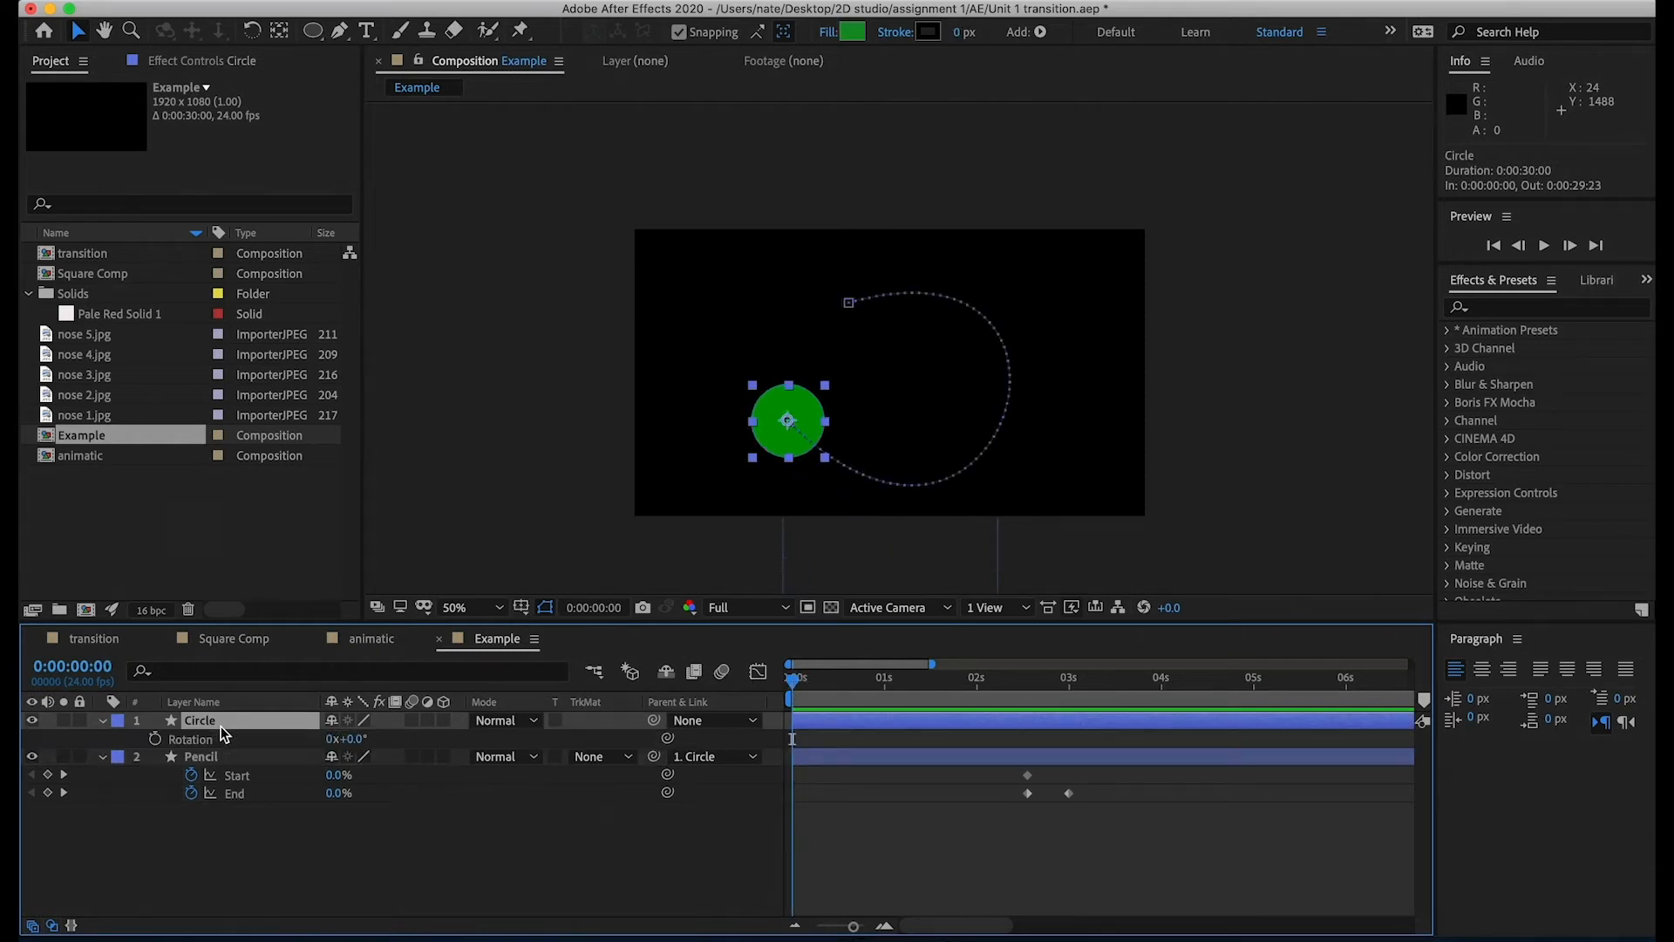
left_click(154, 739)
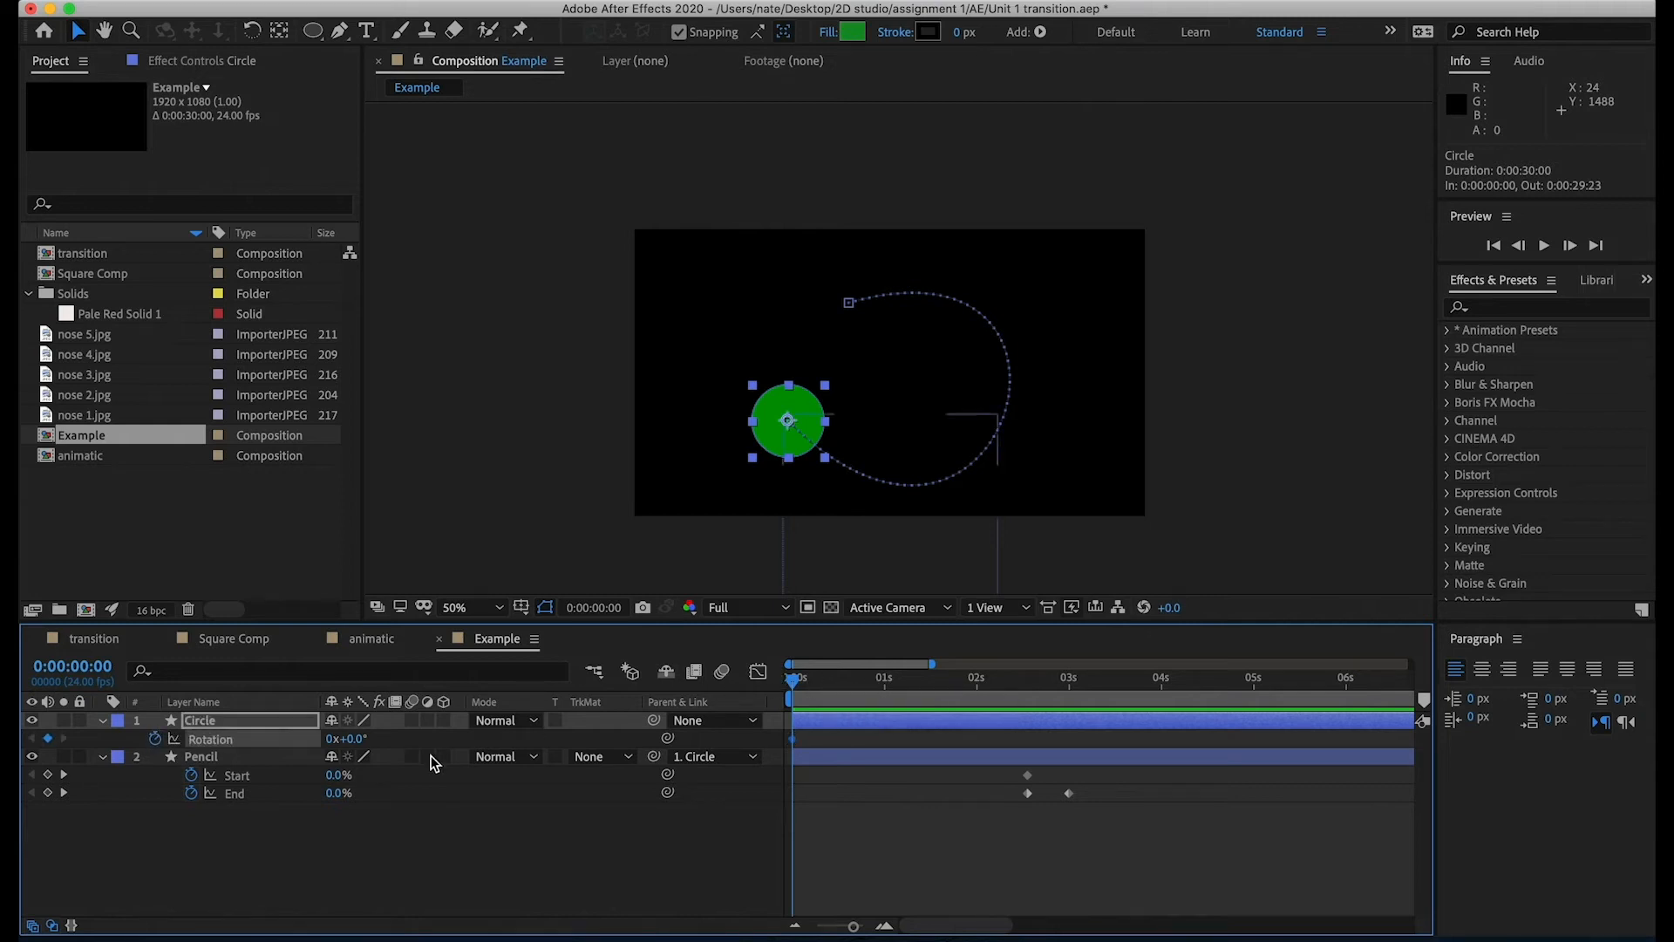
left_click_drag(356, 741, 469, 740)
- Keyframe the Circle's Rotation at 10° at 0:00:03:00 and scrub the timeline to check the swing
left_click_drag(802, 684, 1070, 659)
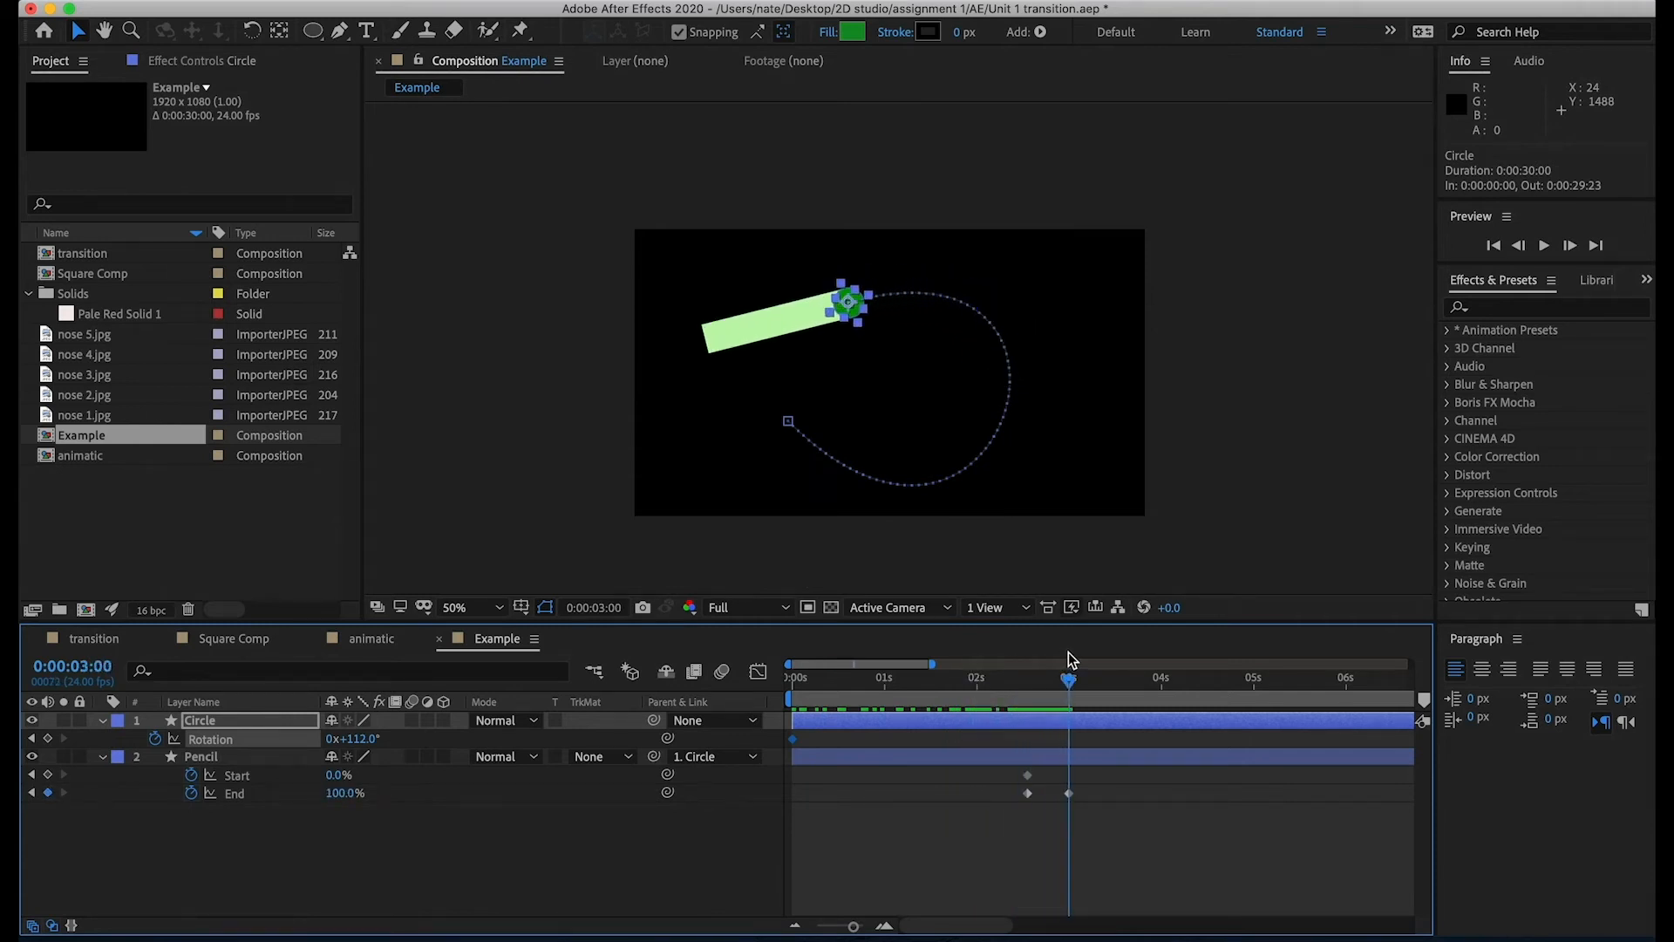
left_click_drag(368, 741, 284, 769)
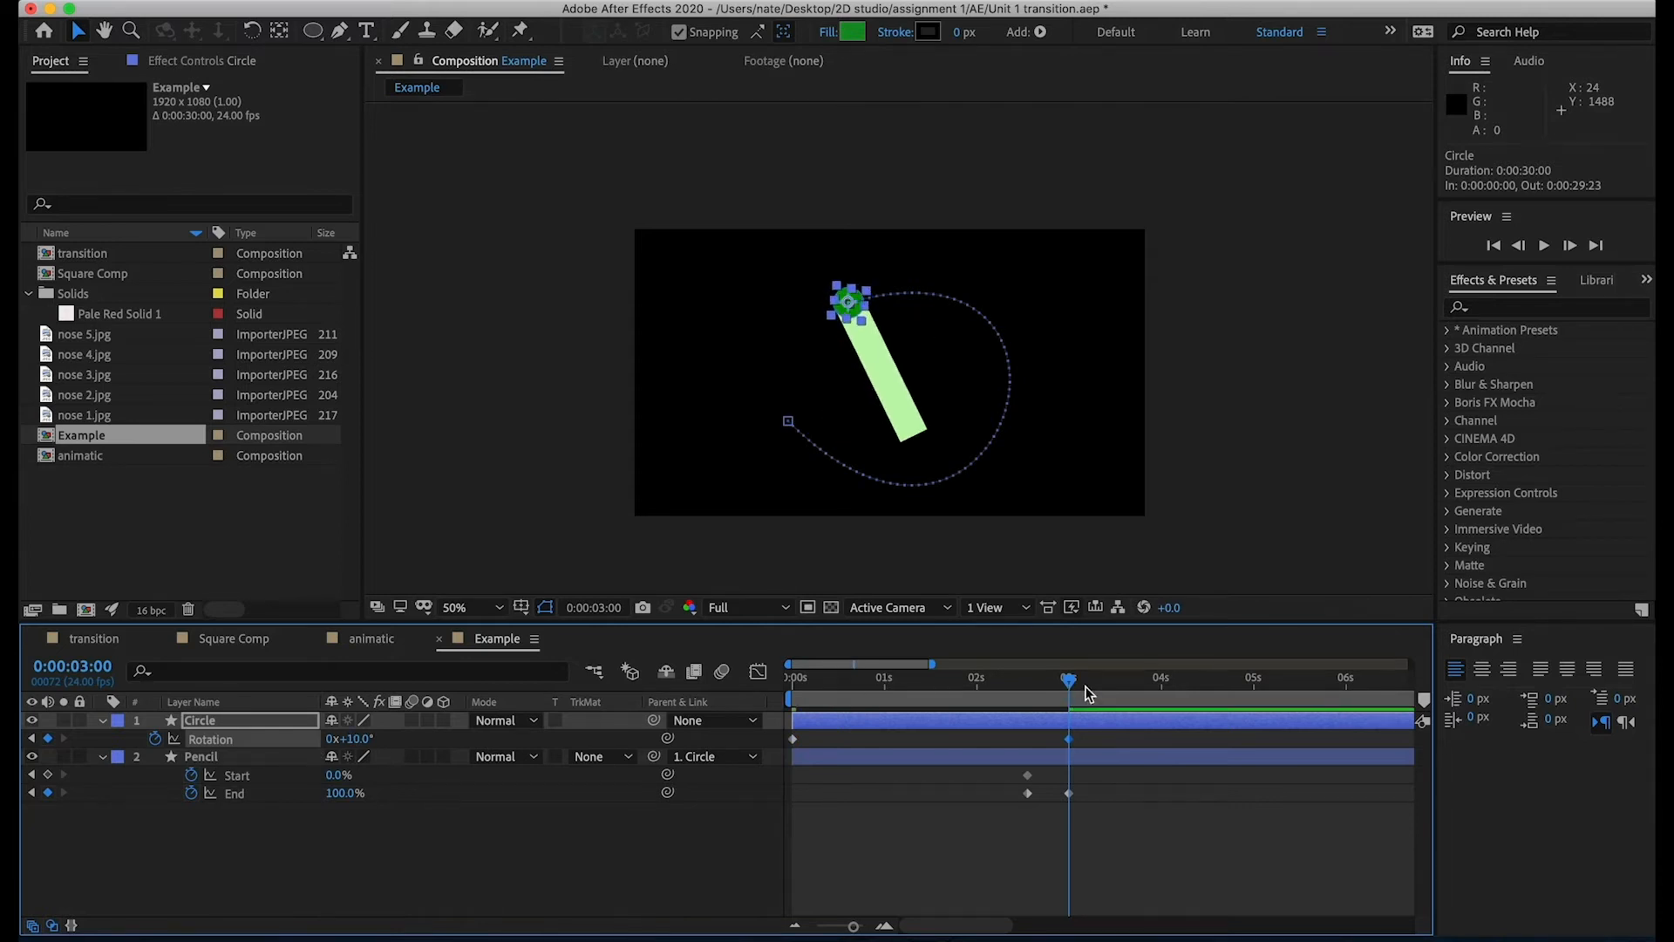
mouse_move(1065, 681)
left_mouse_down()
mouse_move(1016, 678)
mouse_move(1073, 661)
left_mouse_up()
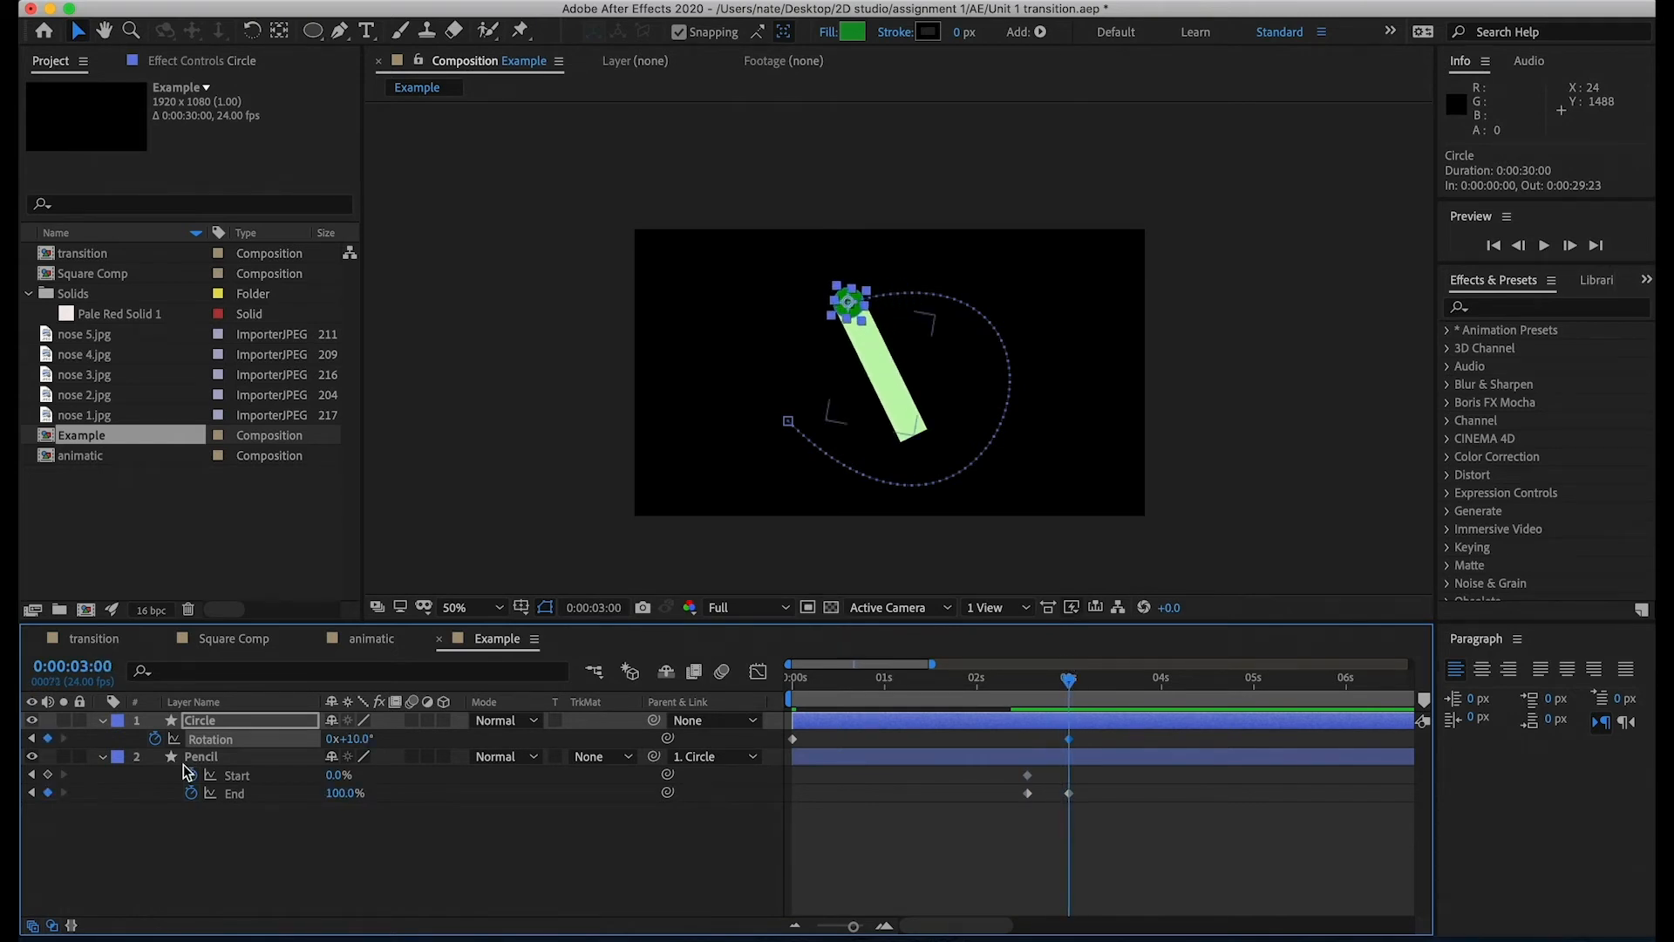
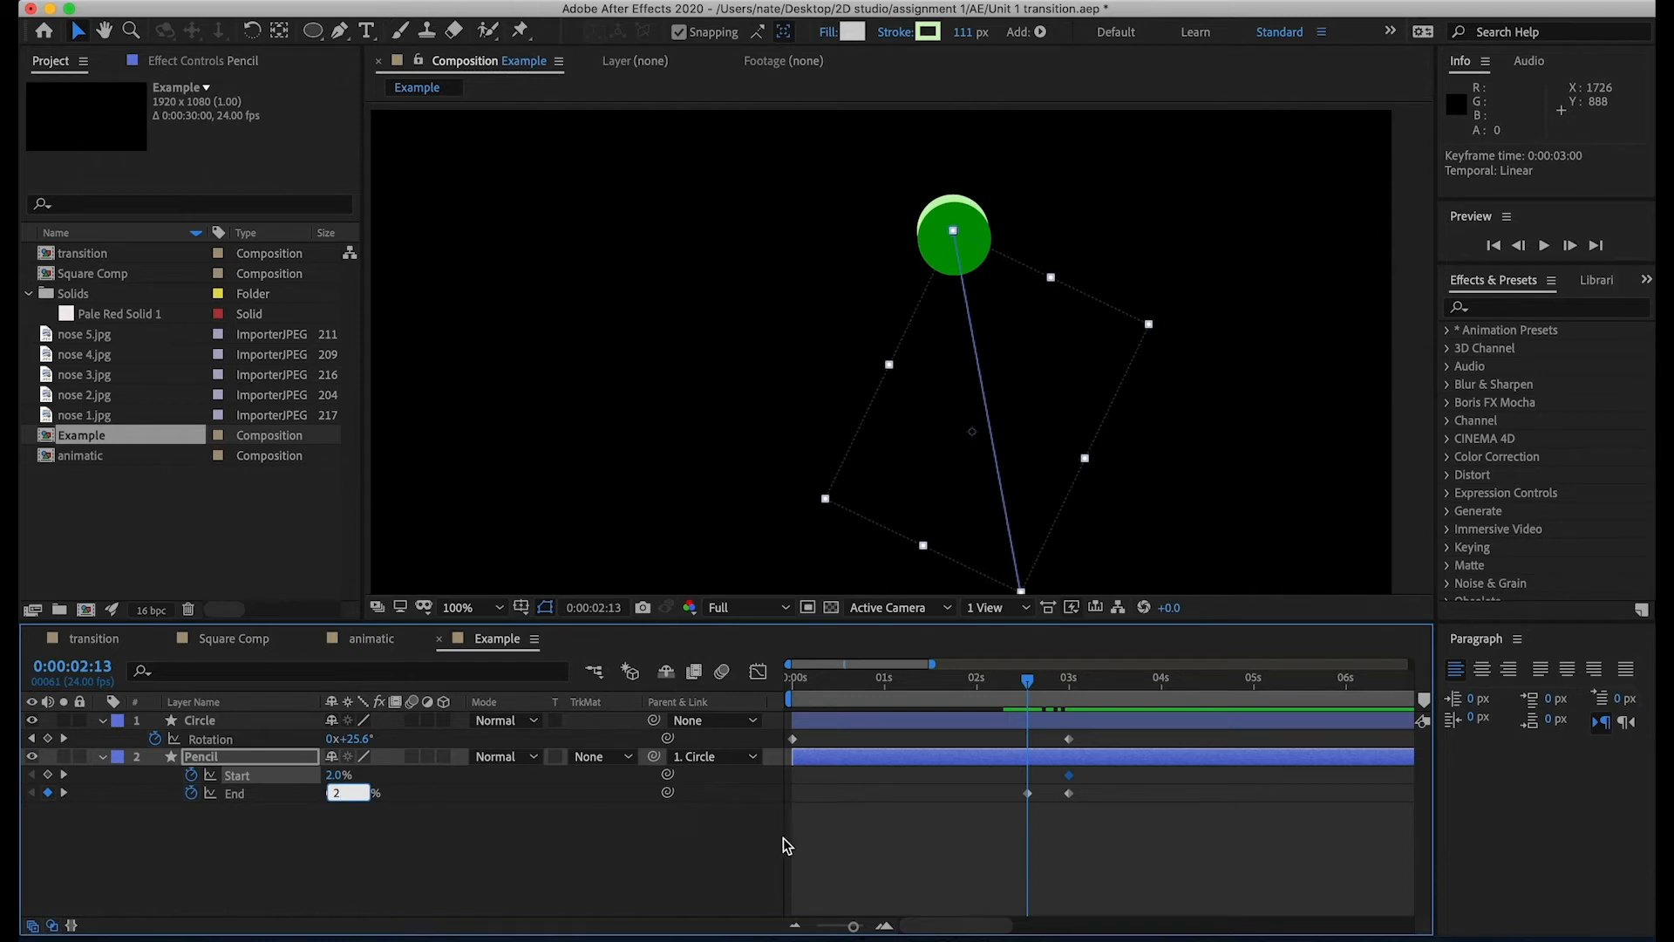
- Set the Pencil's End to 2% at 0:00:02:13 and scrub through the timeline to check the line's growth
key("Return")
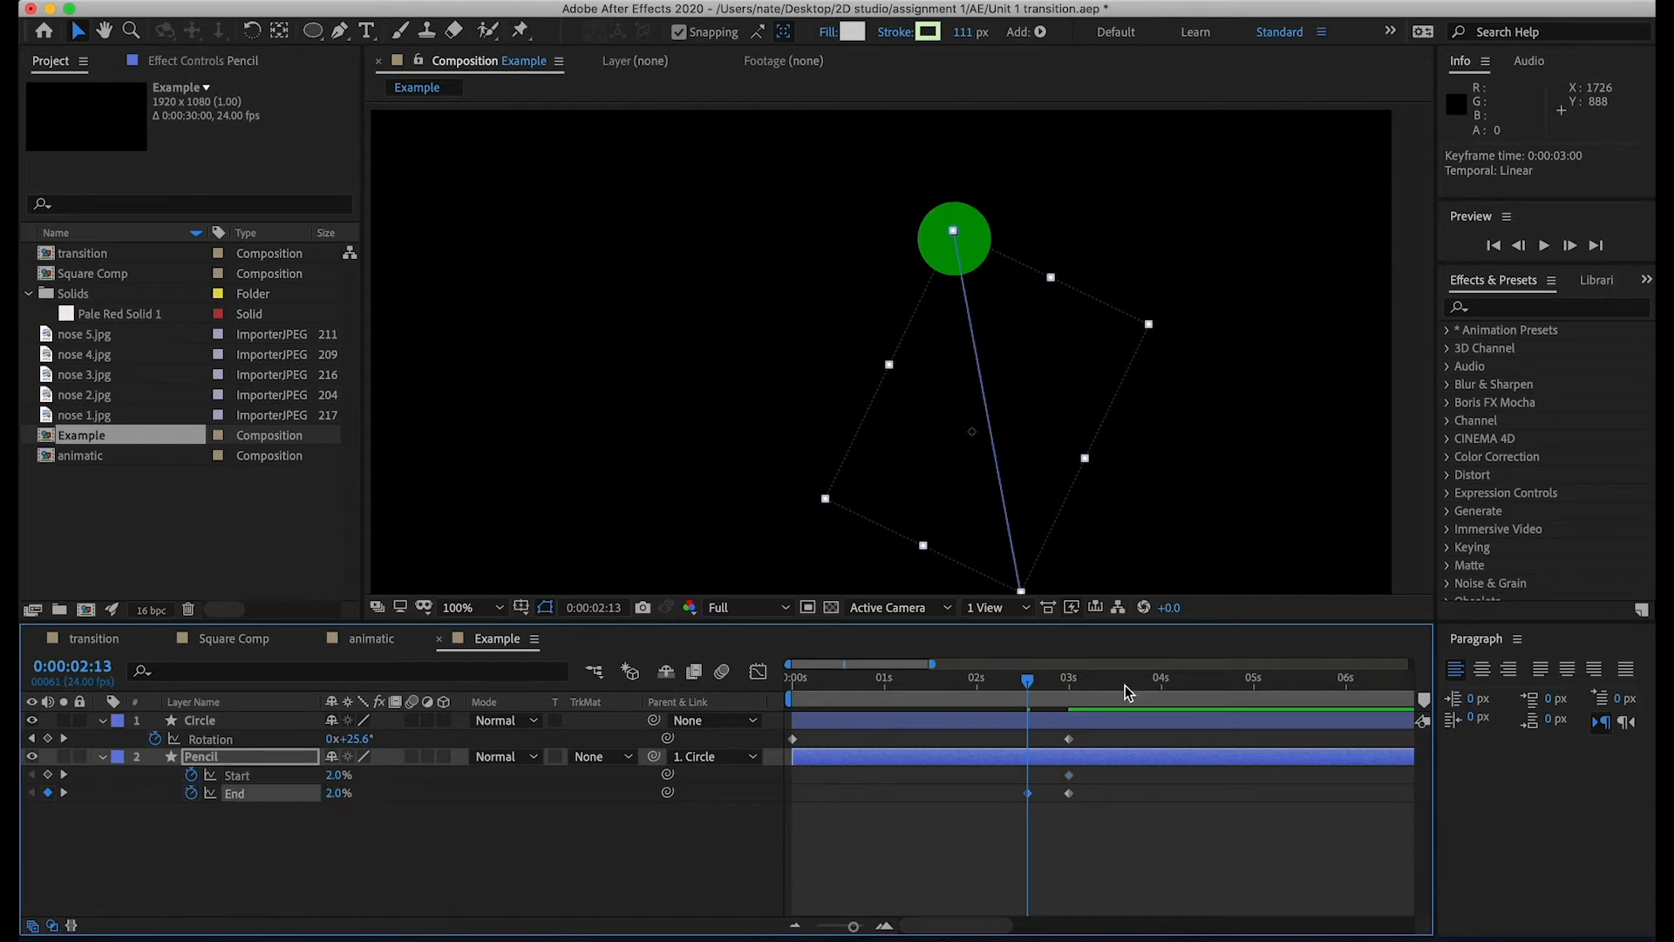
mouse_move(1031, 688)
left_mouse_down()
mouse_move(1100, 683)
mouse_move(996, 682)
mouse_move(1172, 689)
left_mouse_up()
key("comma")
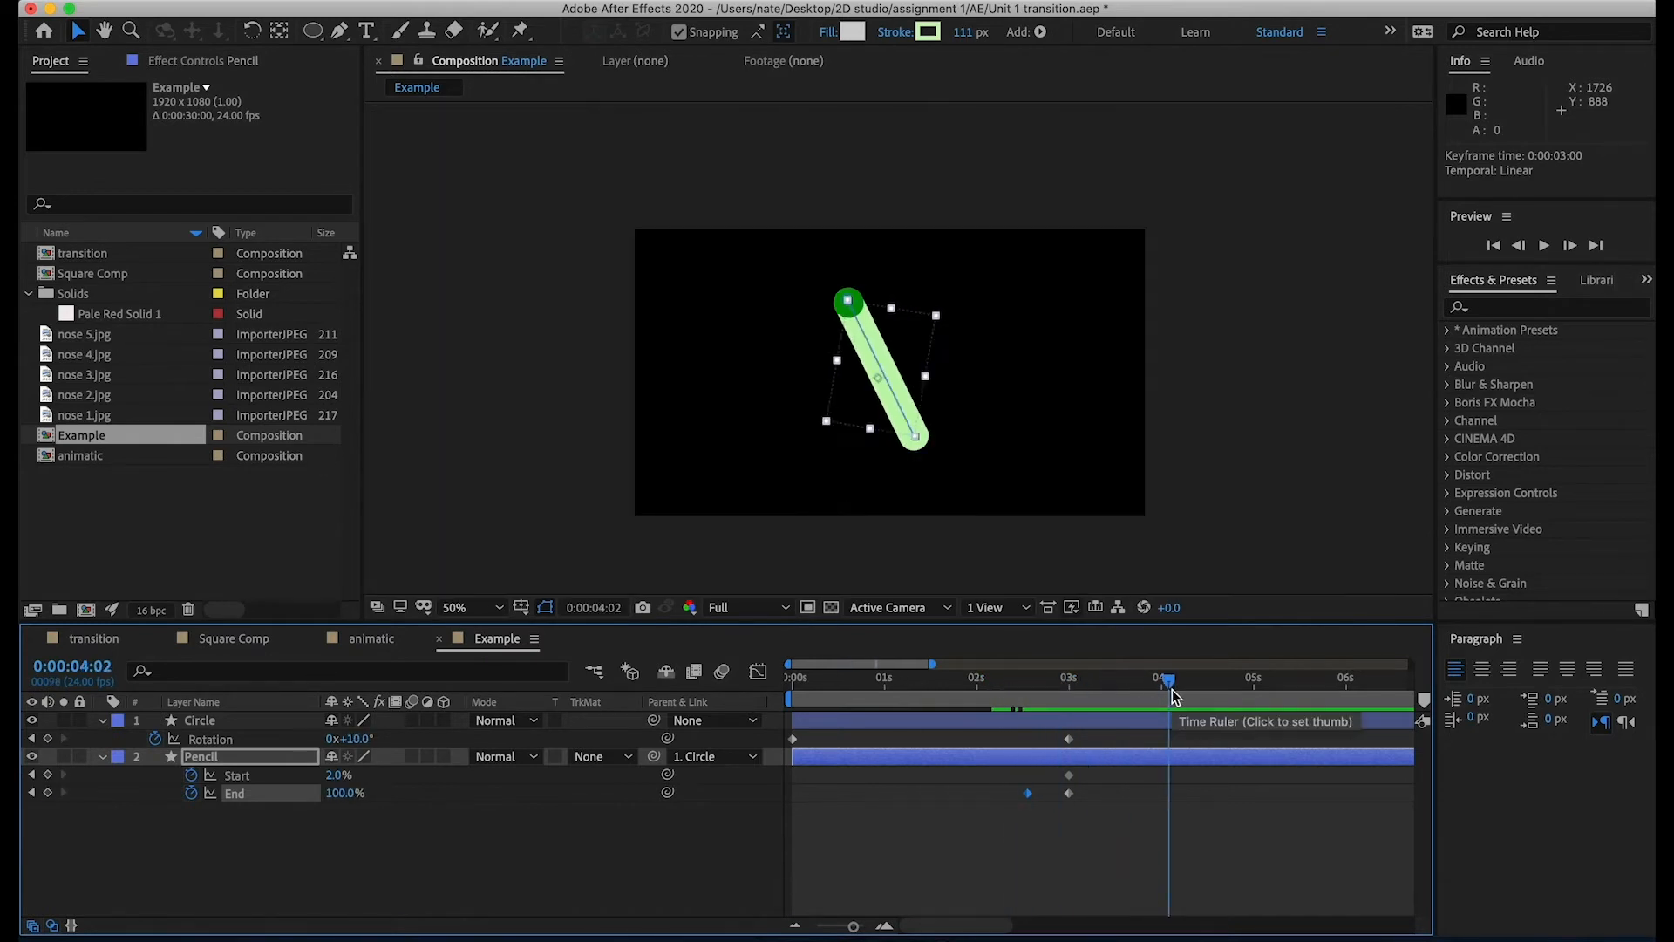
left_click(1175, 828)
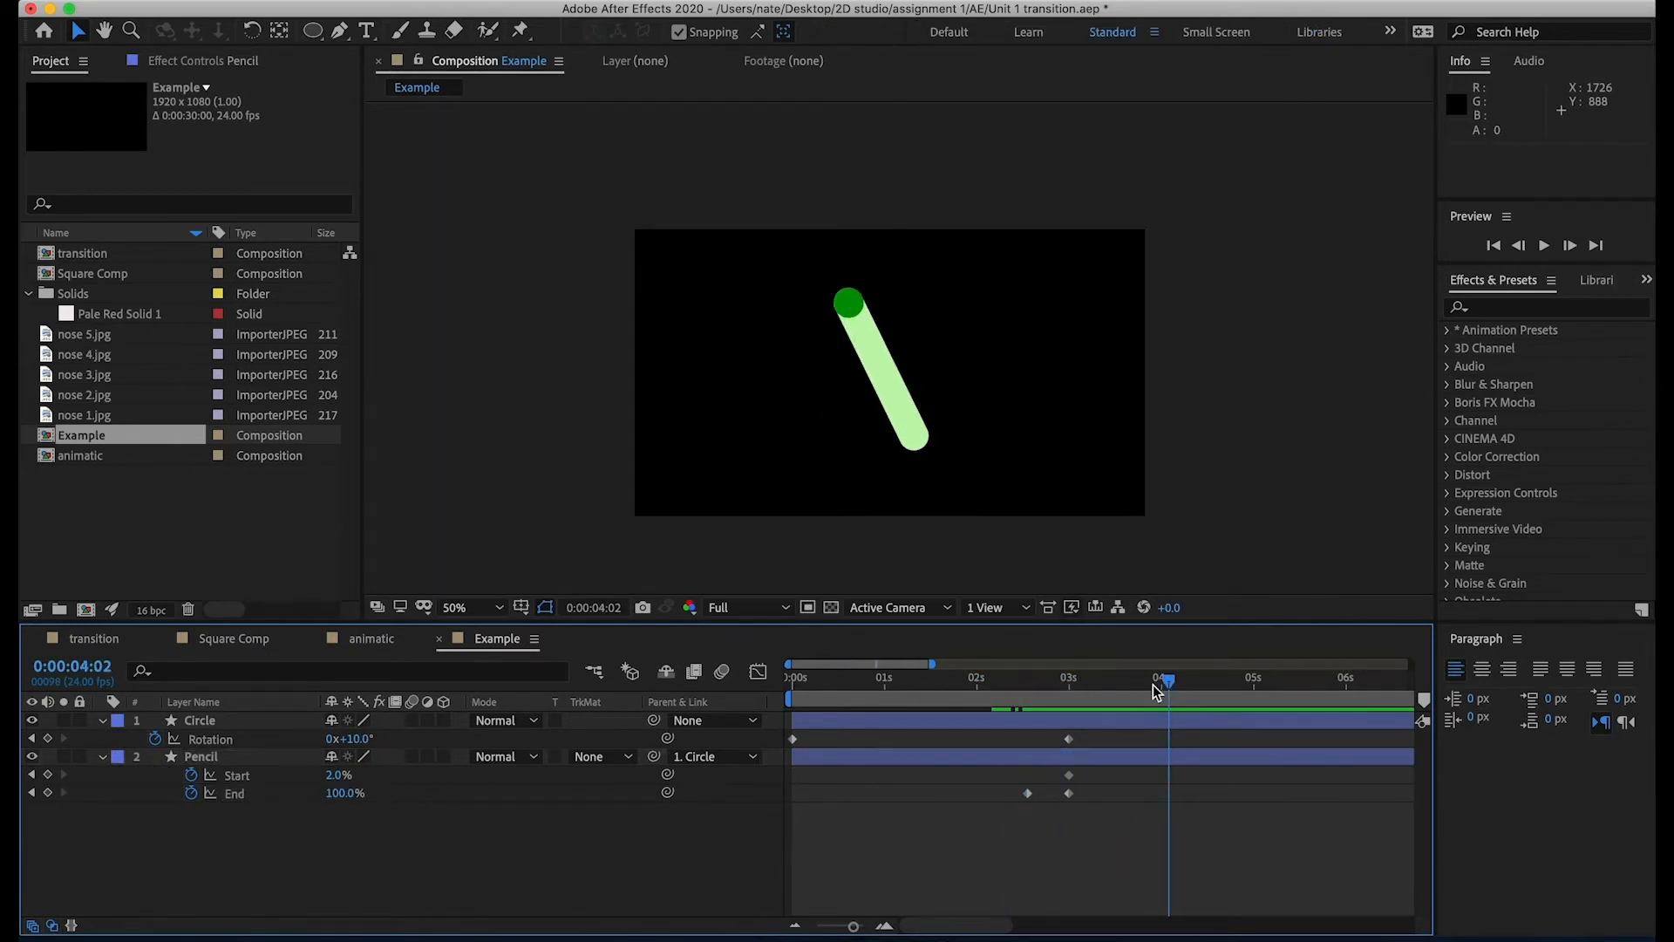
left_click_drag(1166, 680, 755, 699)
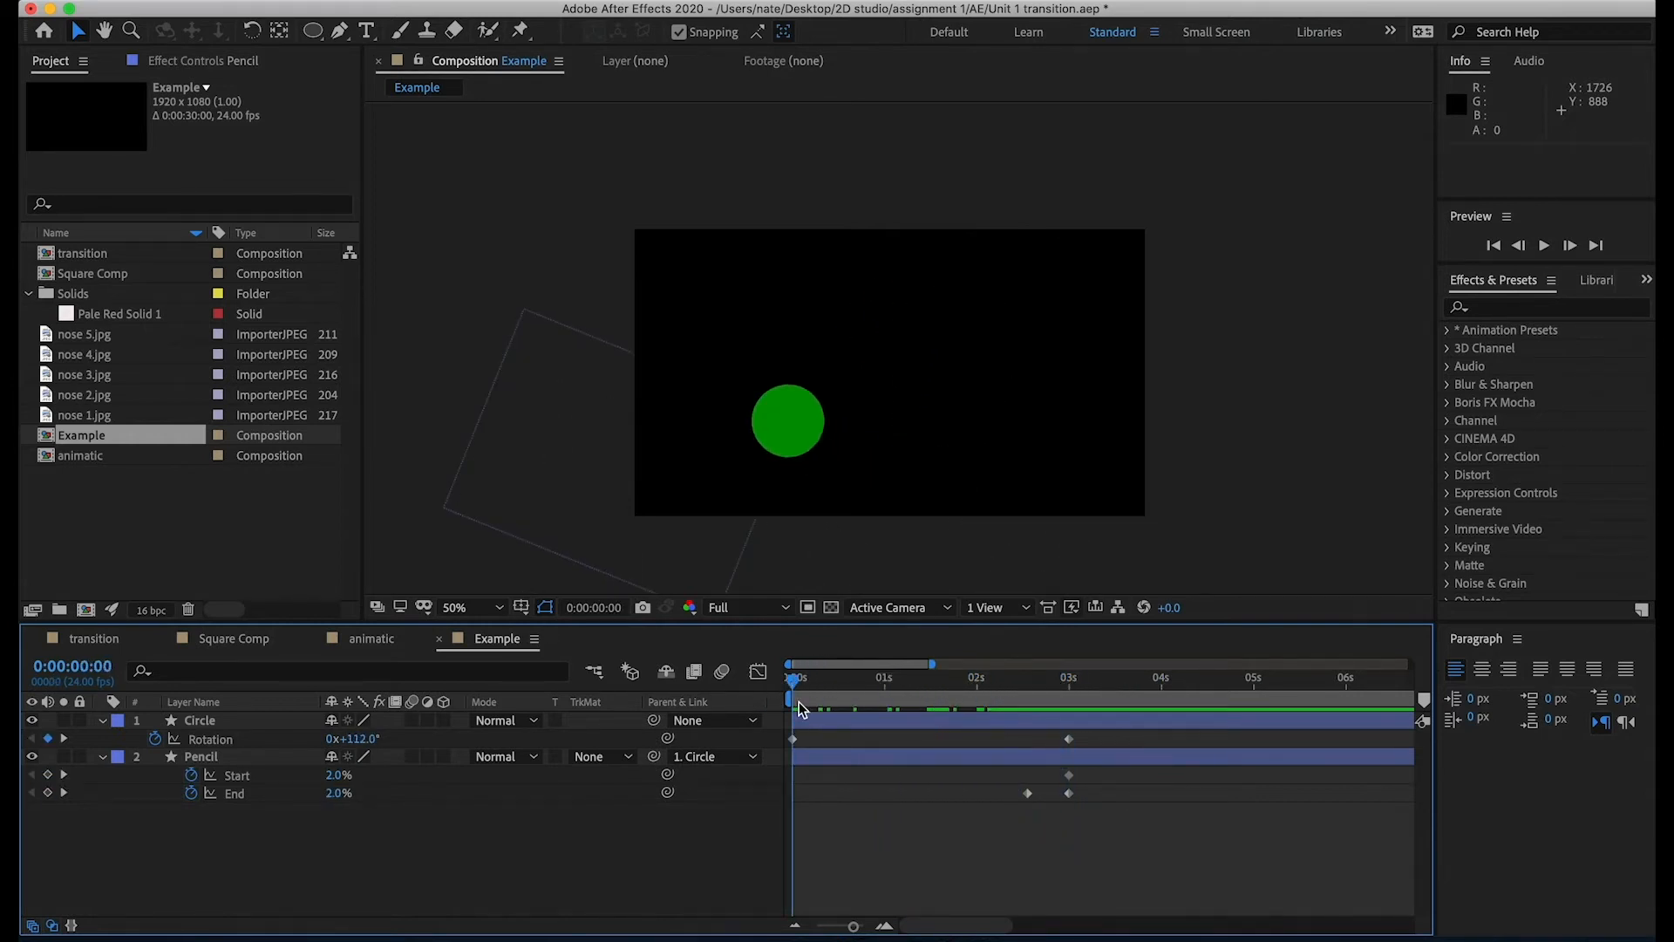
- Show the Circle's Position keyframes and shorten both motion-path handles to tighten the curve it travels along
left_click(841, 721)
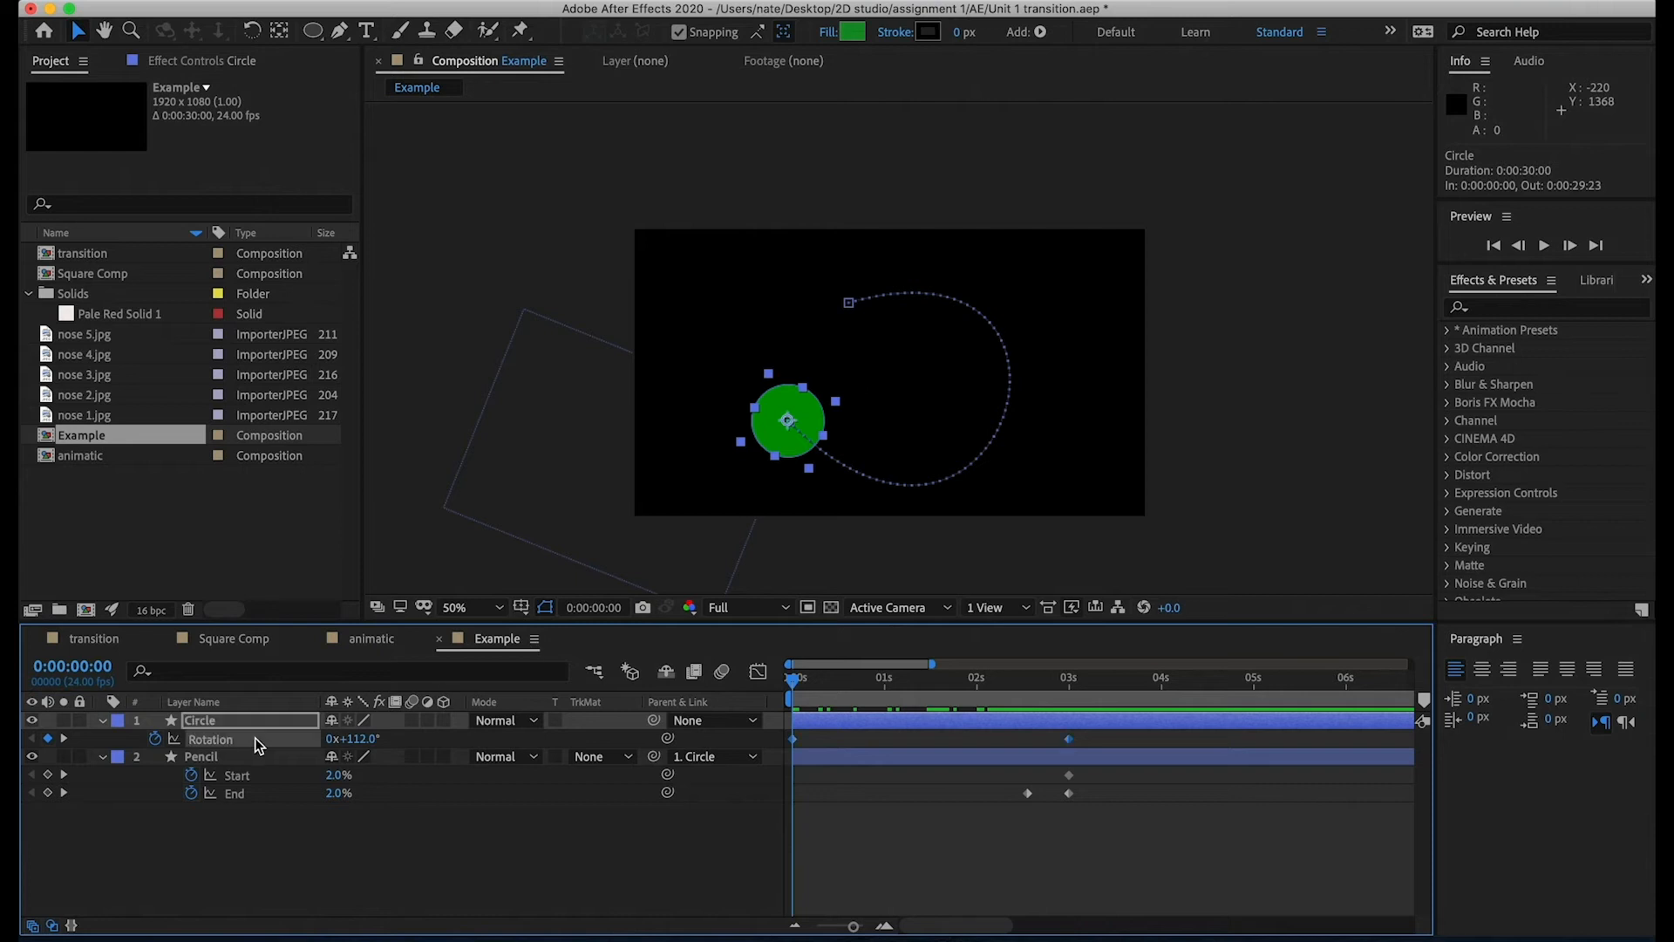
key("p")
left_click(225, 737)
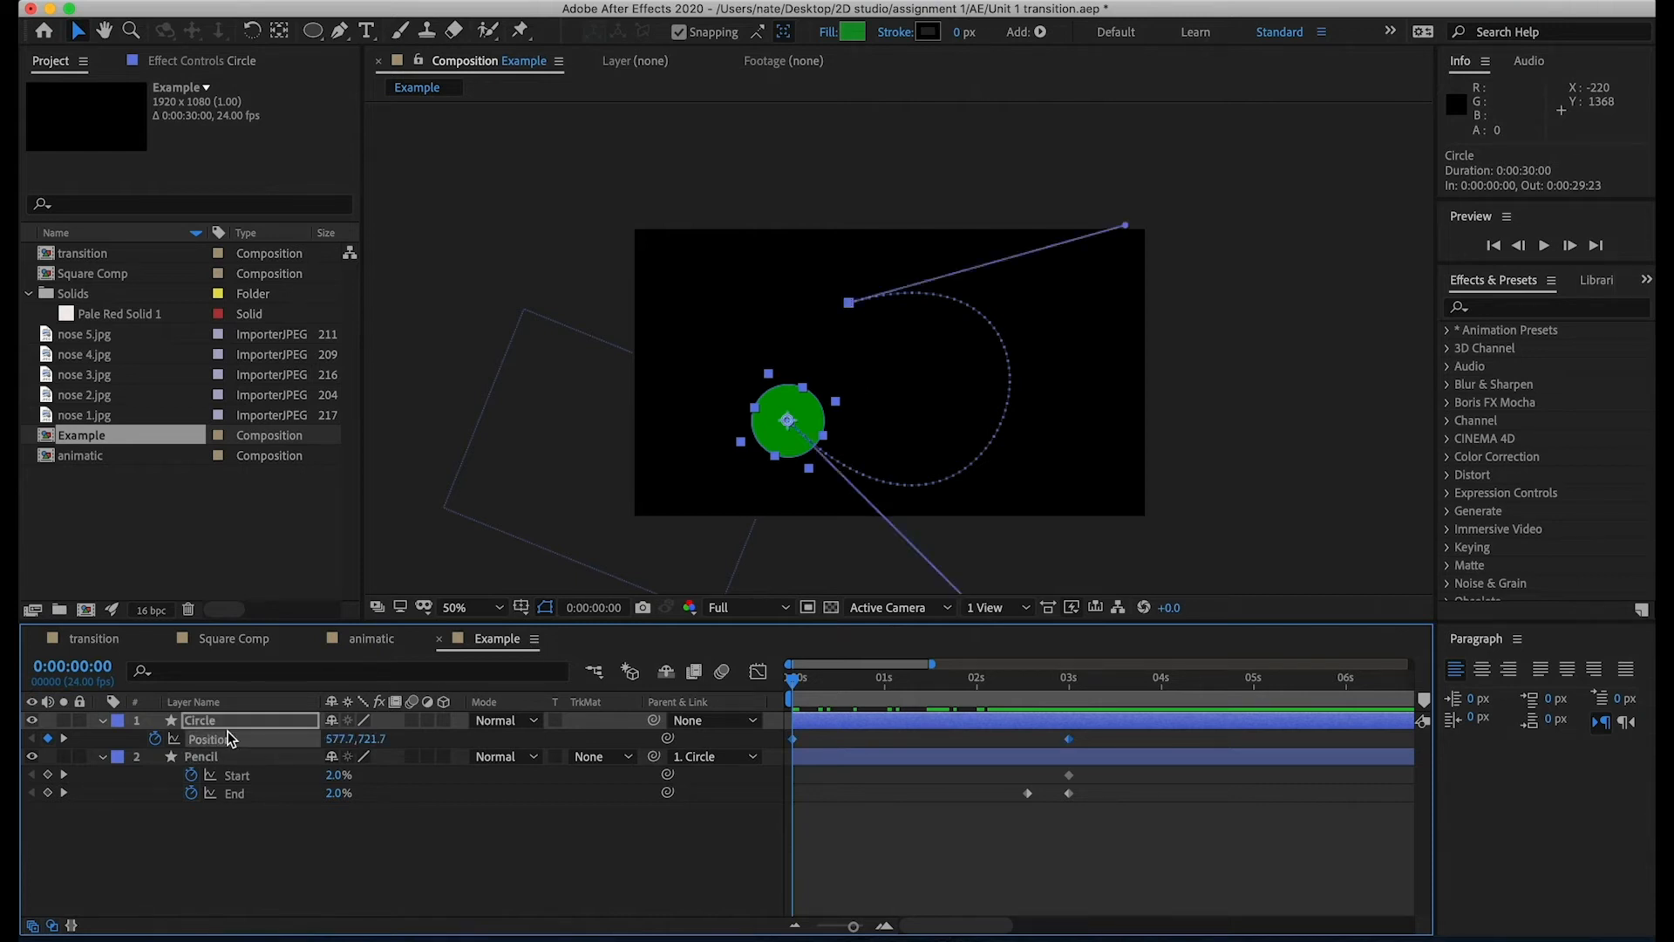
key("comma")
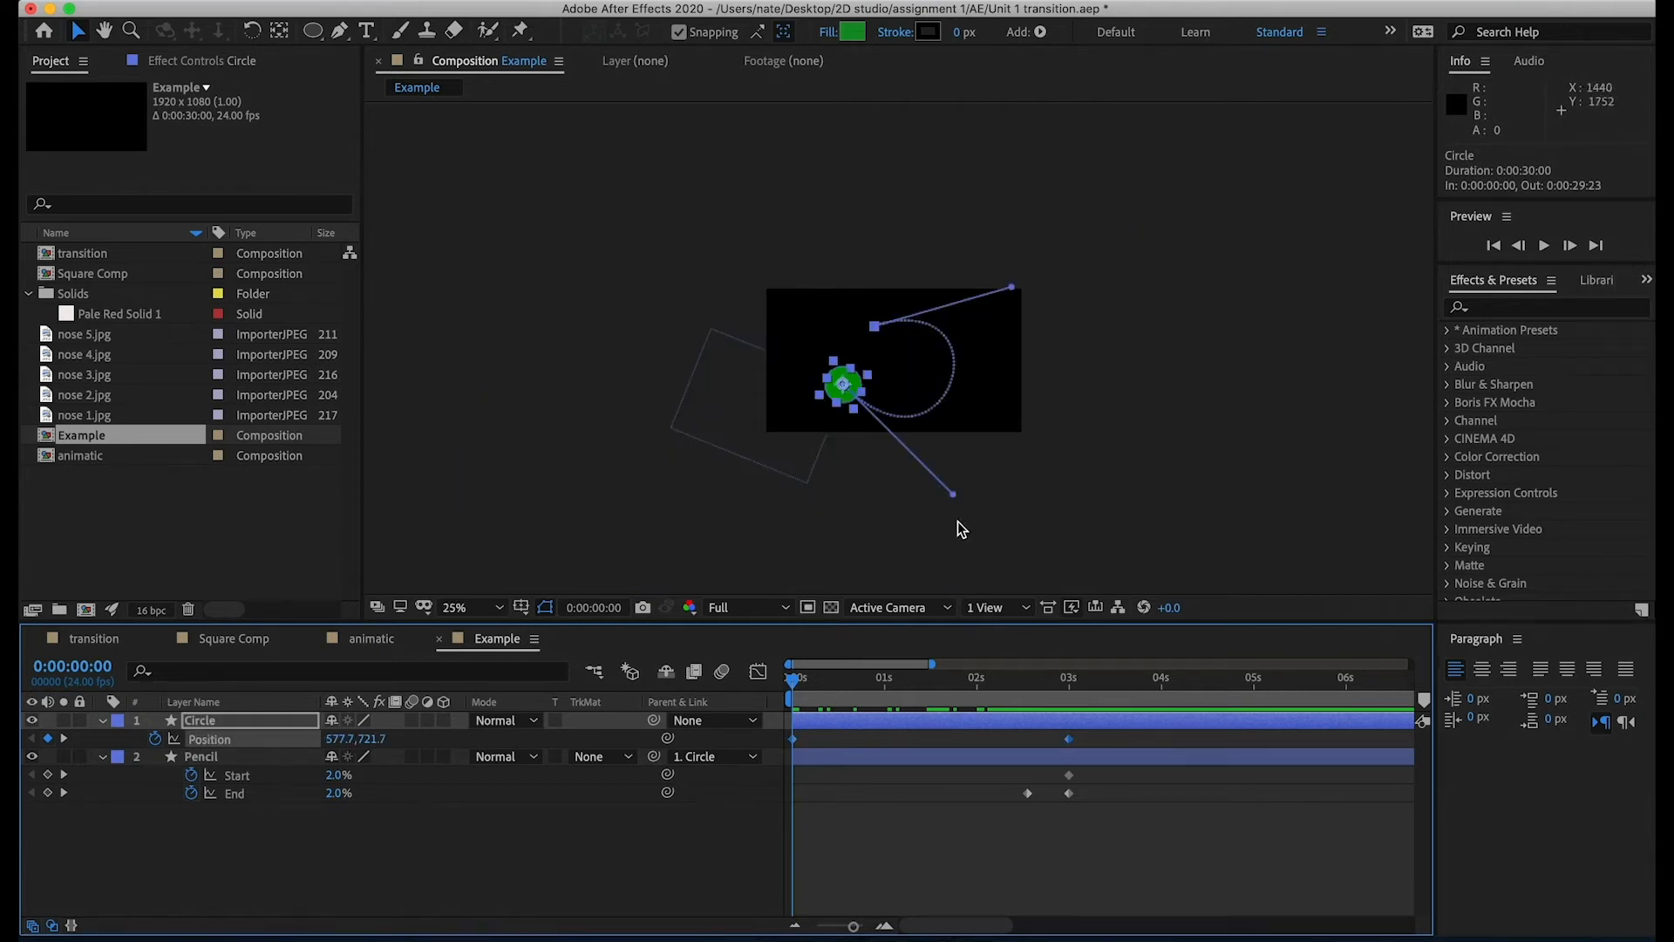
left_click_drag(956, 500, 942, 462)
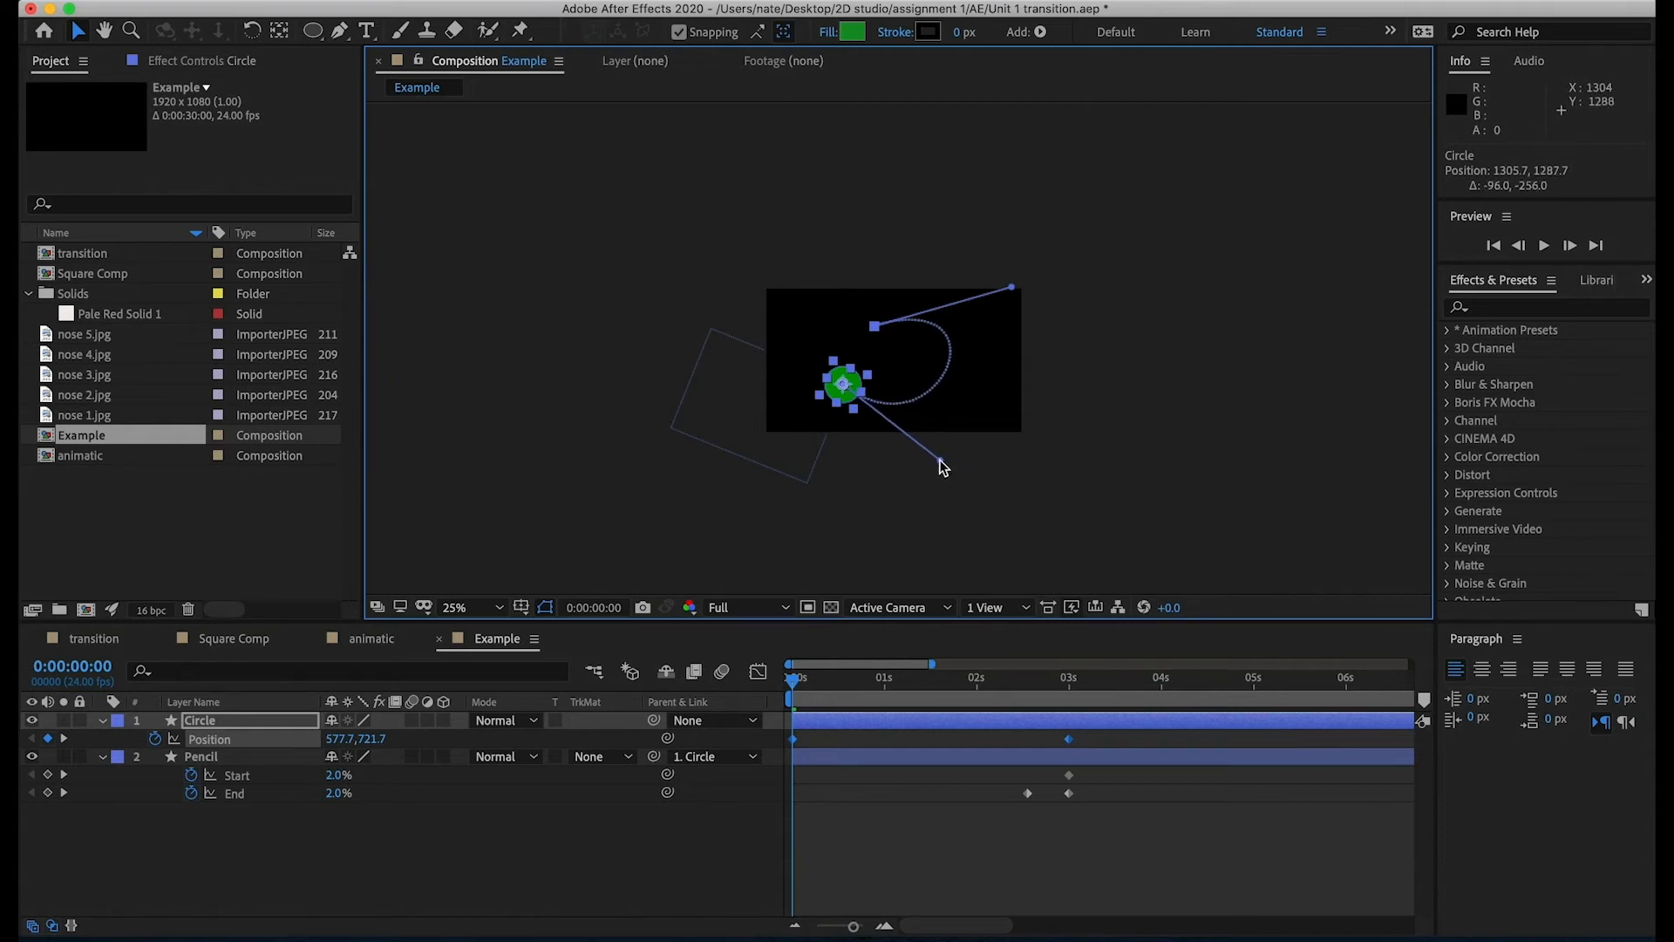
key("period")
left_click_drag(1131, 223, 1078, 262)
- Preview the Circle's revised motion with the growing pencil line, and return to the first frame
key("space")
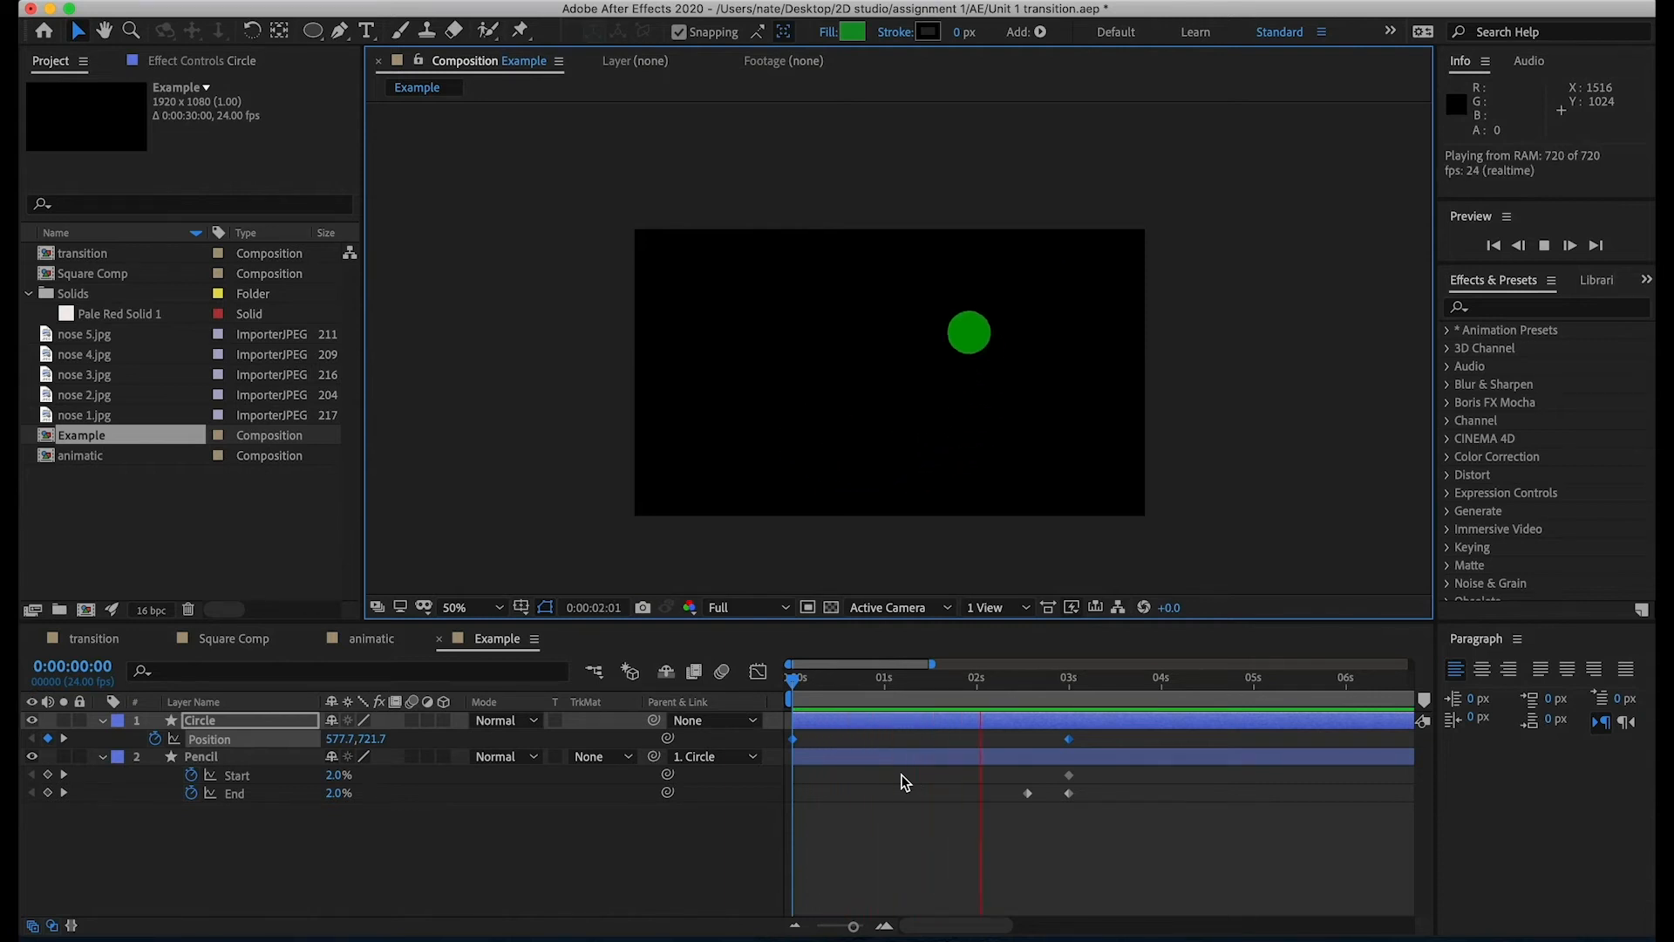
key("space")
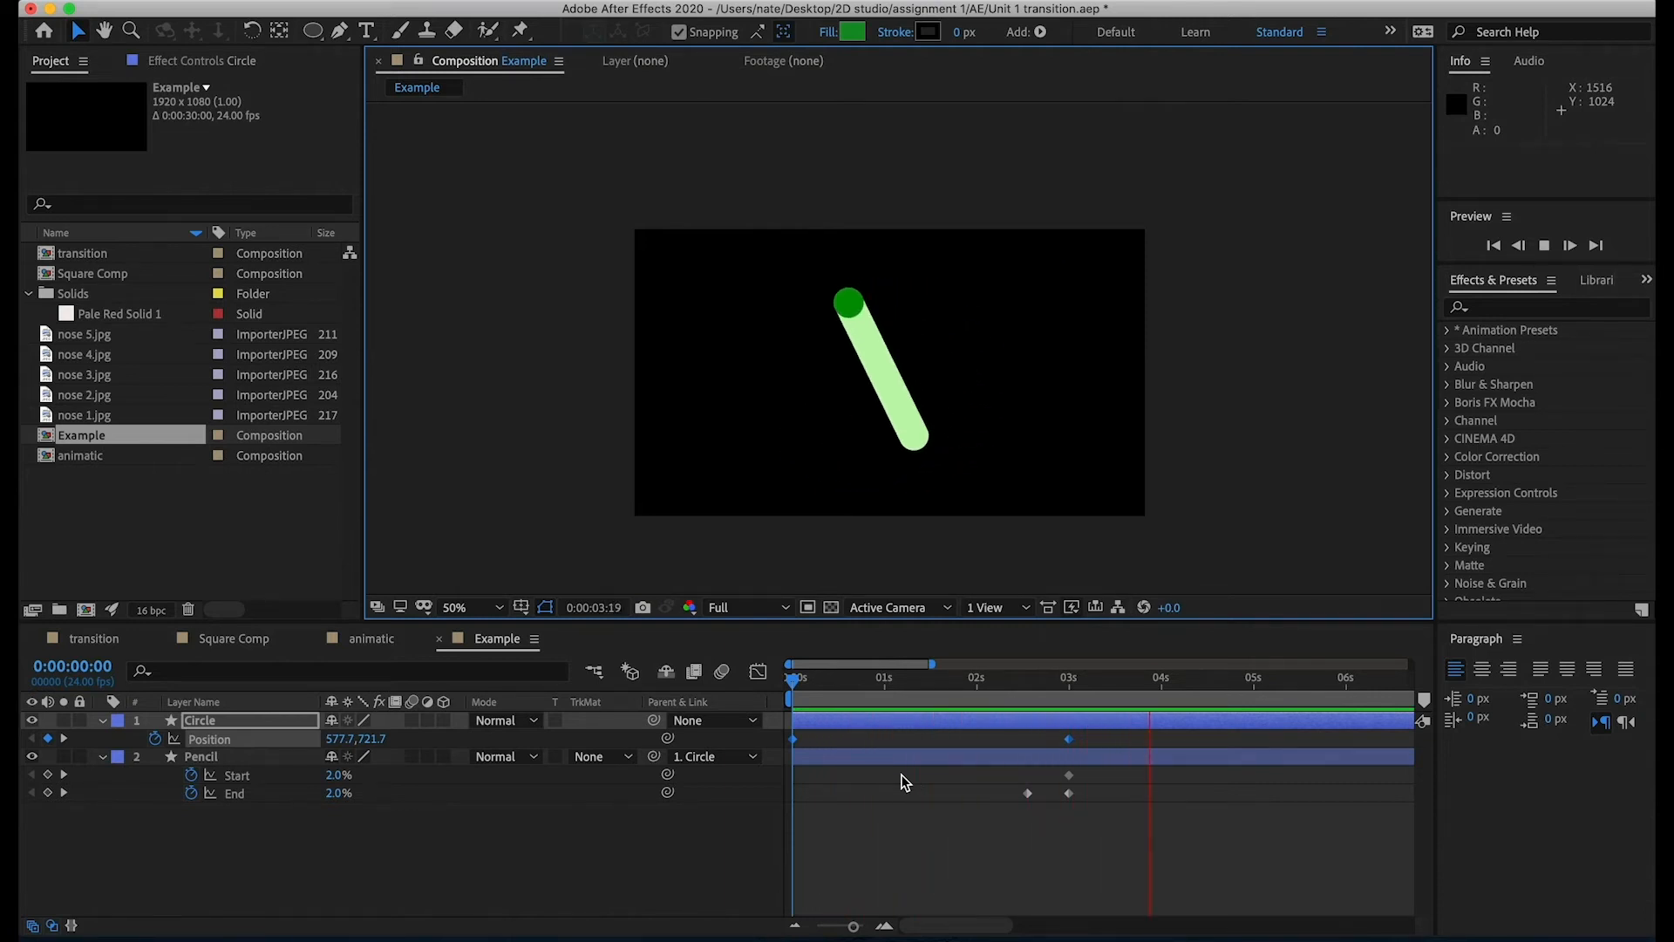
left_click_drag(1030, 693, 759, 711)
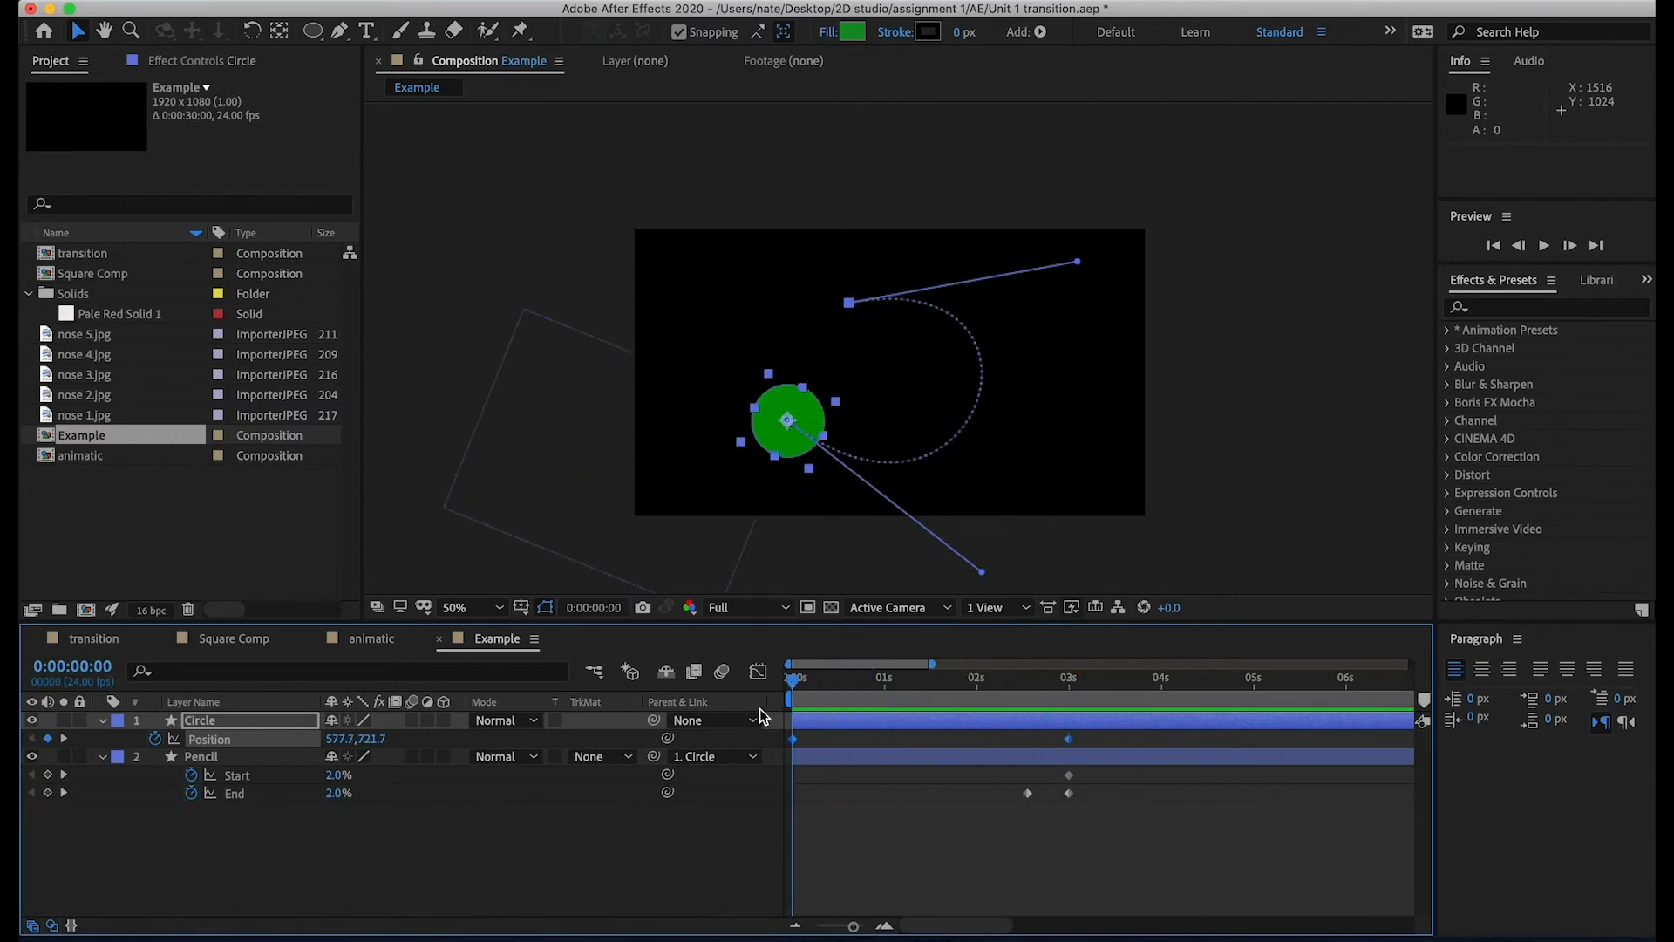
left_click(443, 851)
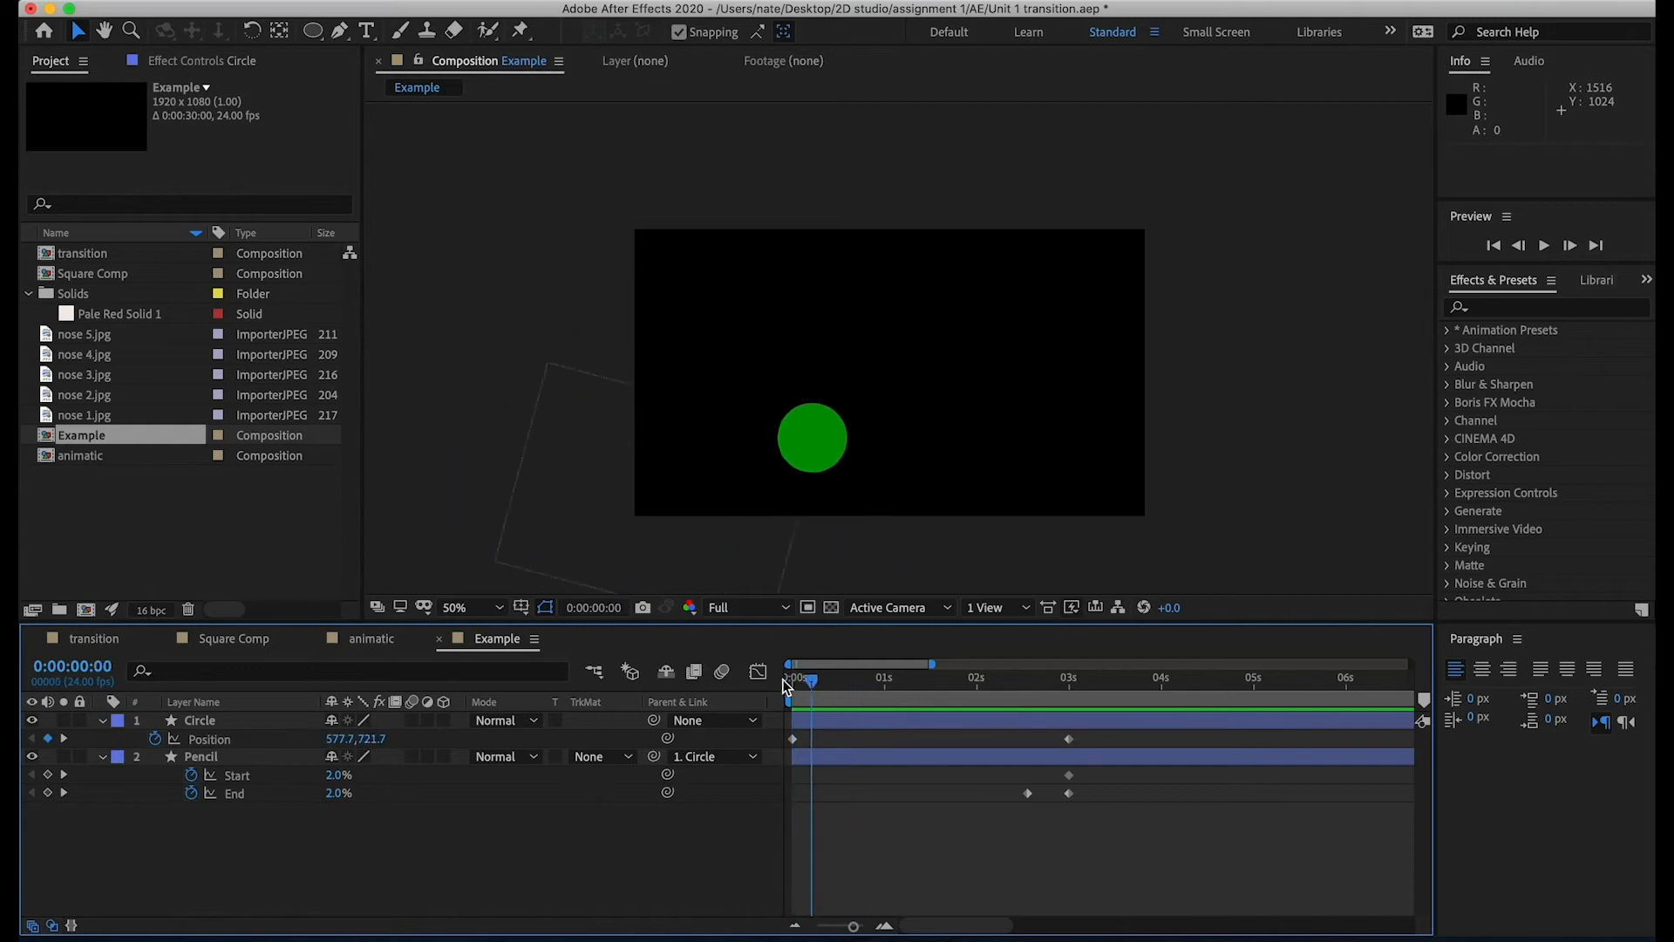
- Add a new shape layer above the Circle and rename it Pointer Finger
left_click(264, 719)
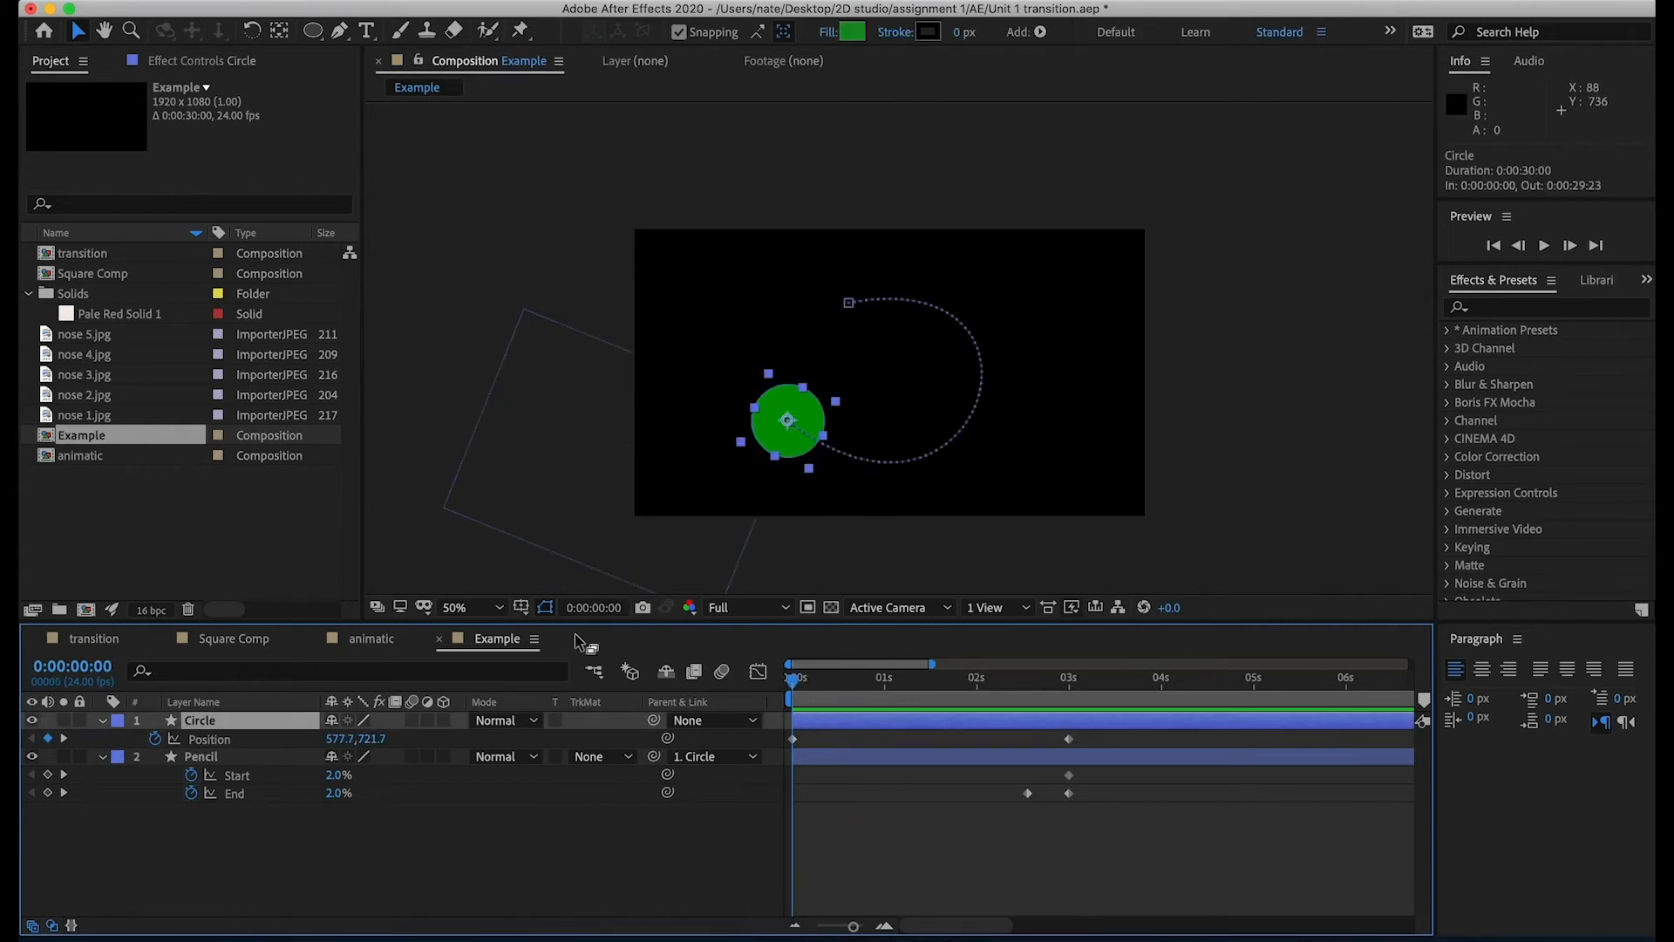
left_click(348, 850)
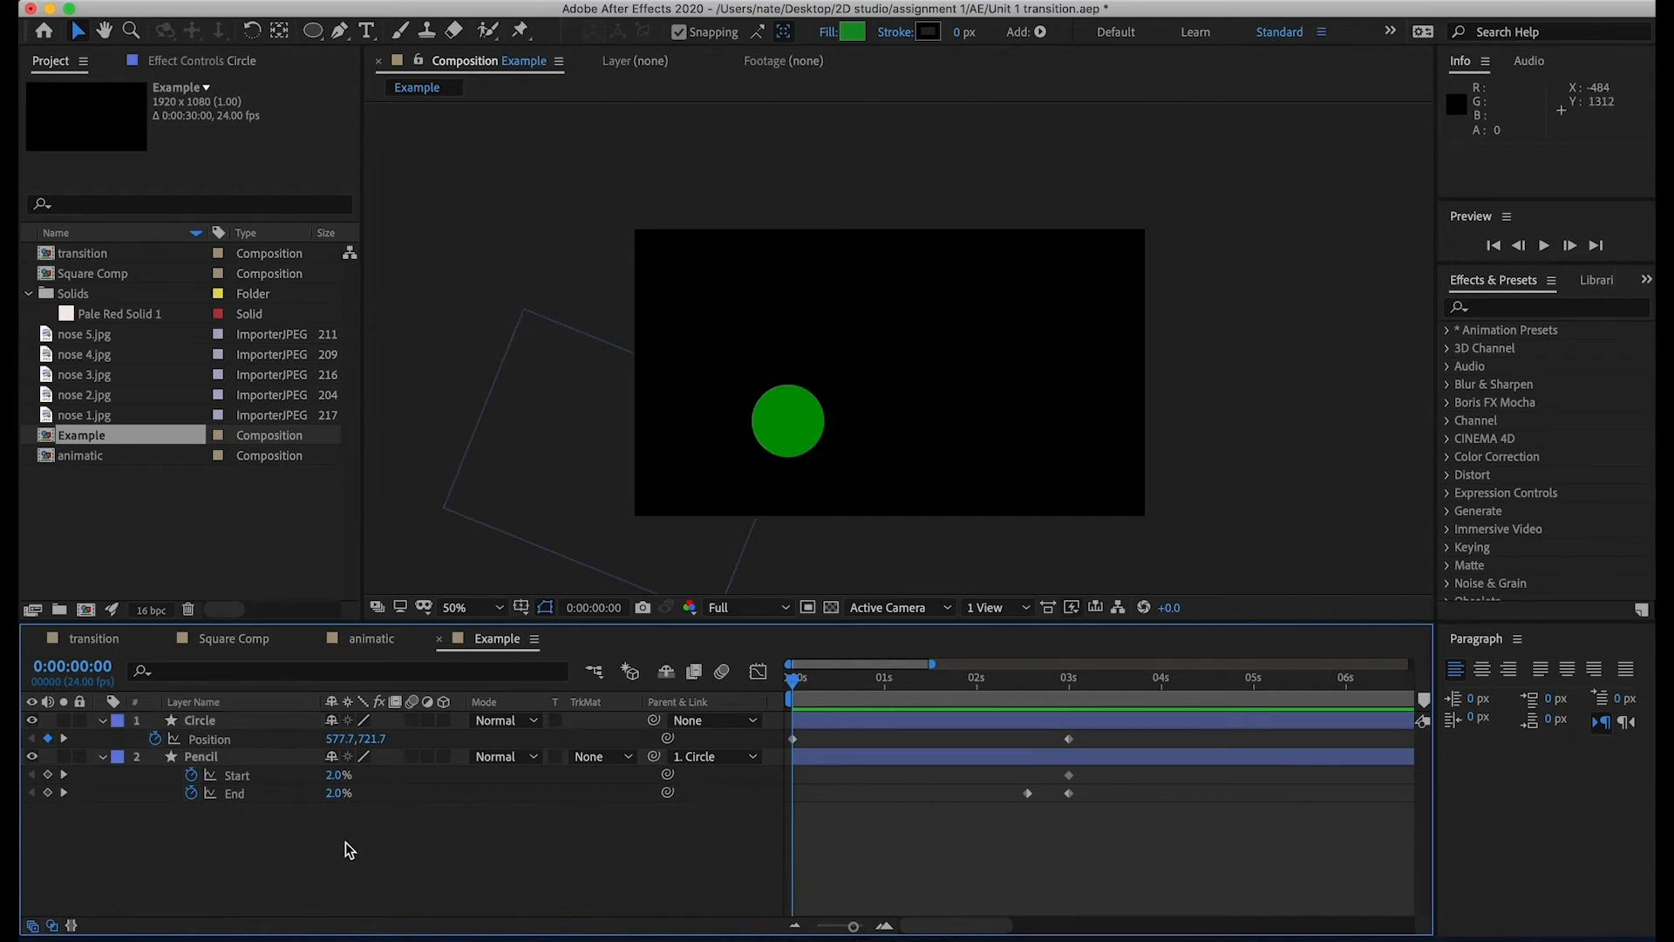
left_click(320, 0)
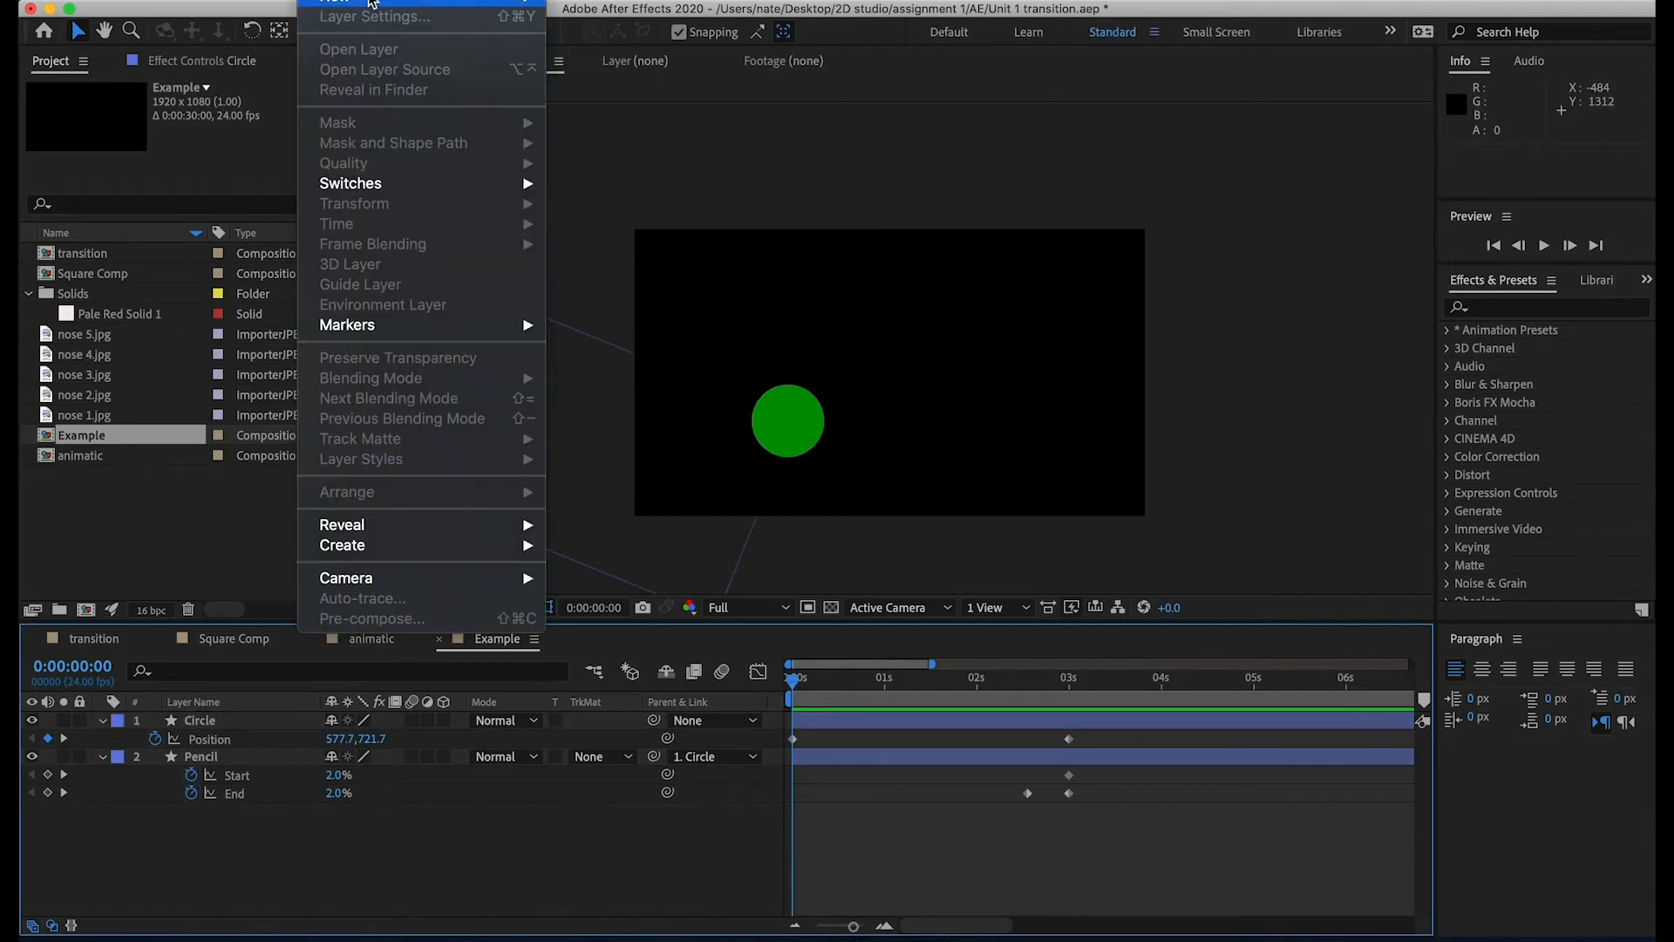
mouse_move(349, 3)
left_click(610, 104)
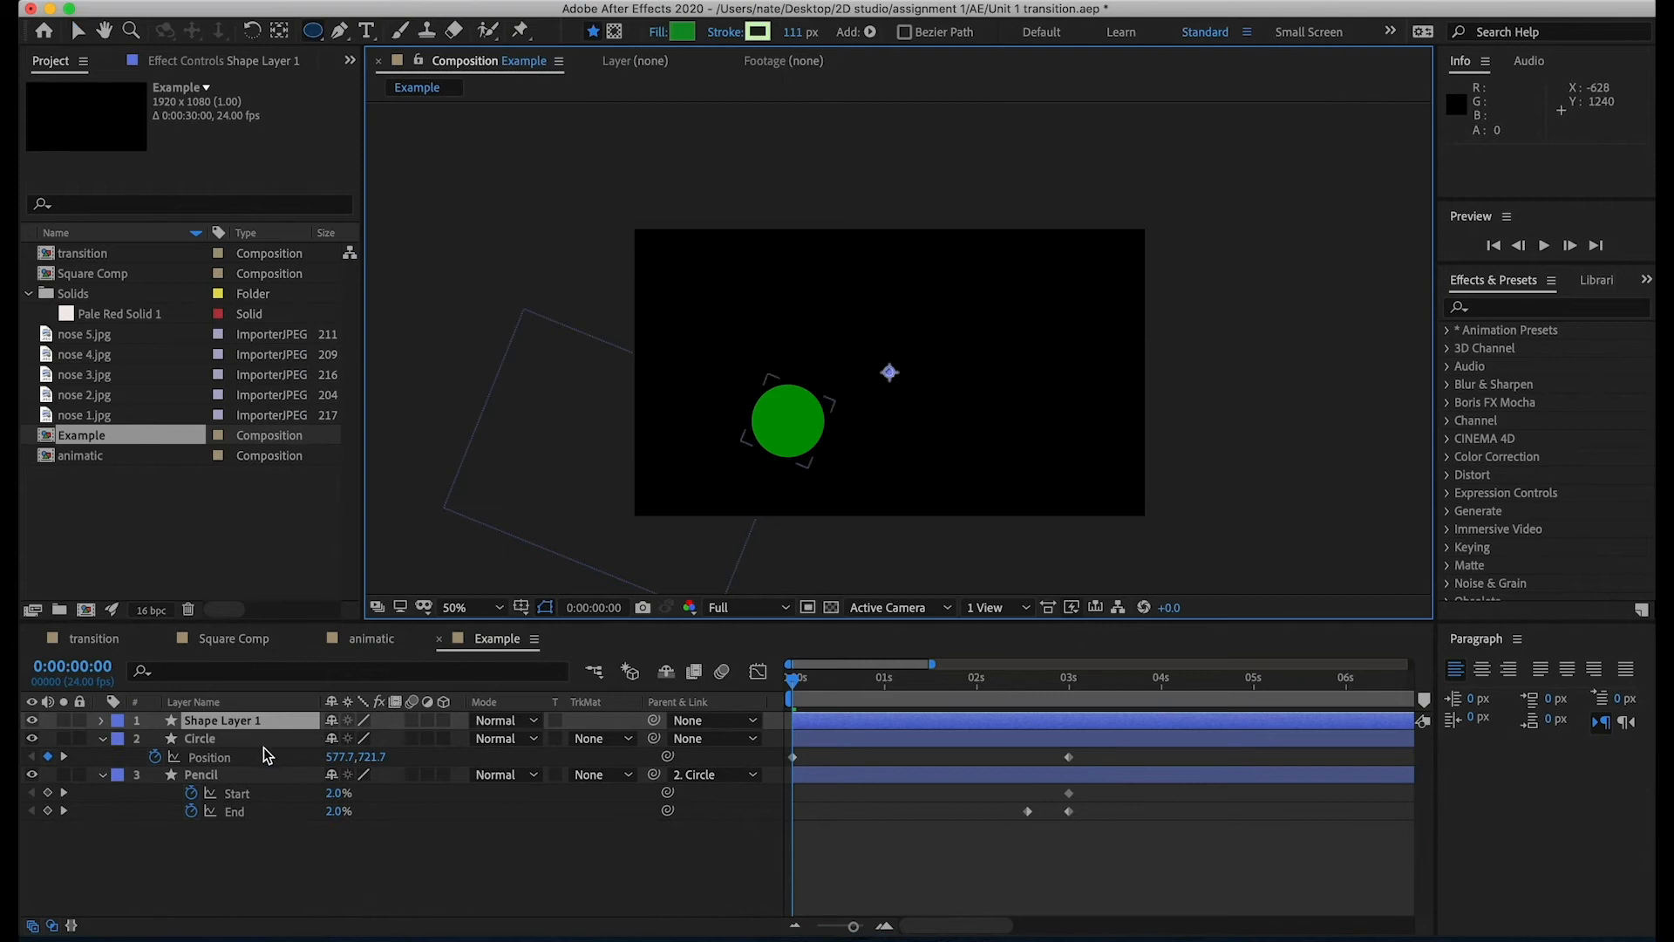
left_click(267, 720)
key("Return")
type("Pointer Finger")
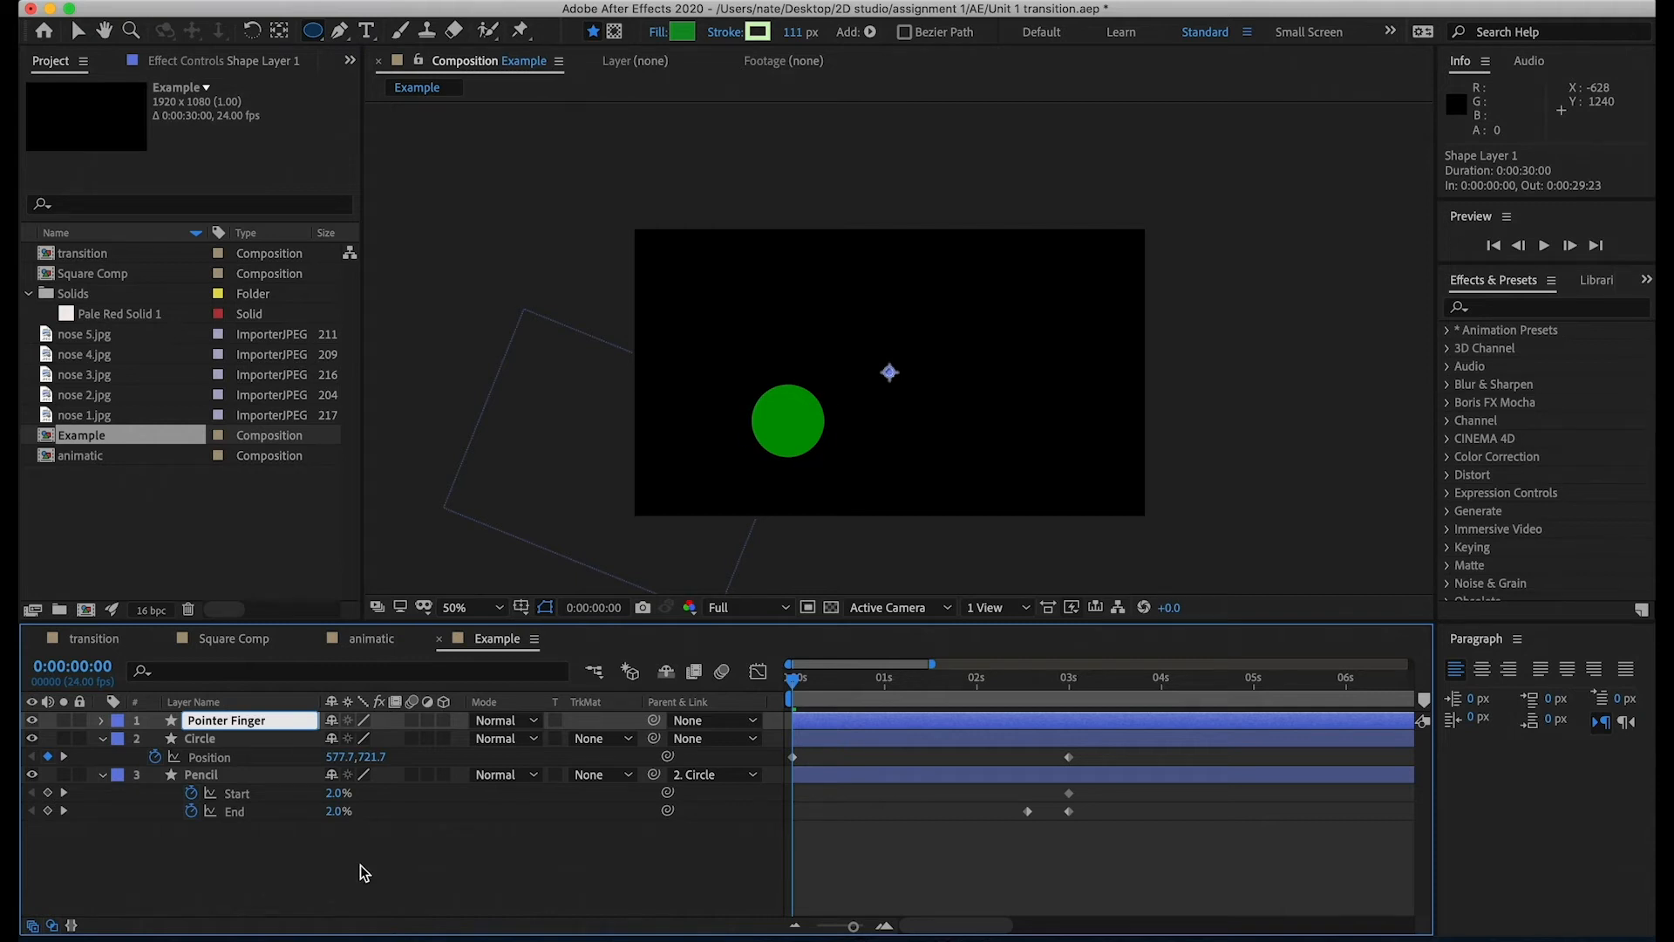
left_click(360, 864)
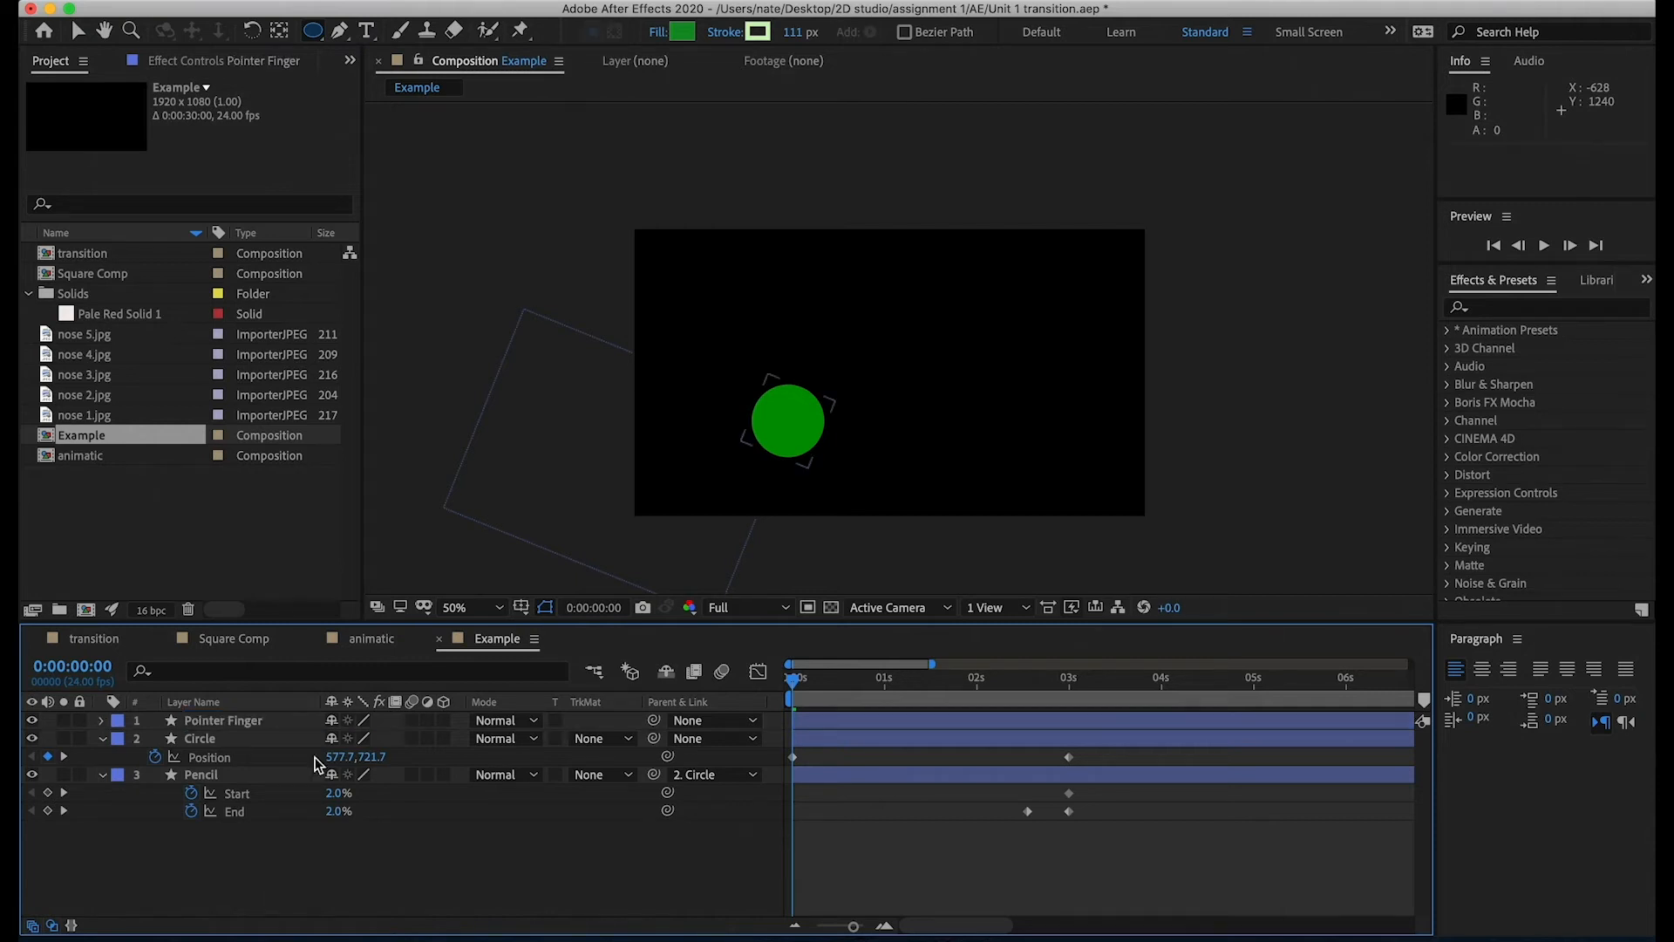
- Set the Pointer Finger layer's stroke colour to the circle's green by sampling it with the eyedropper
left_click(276, 722)
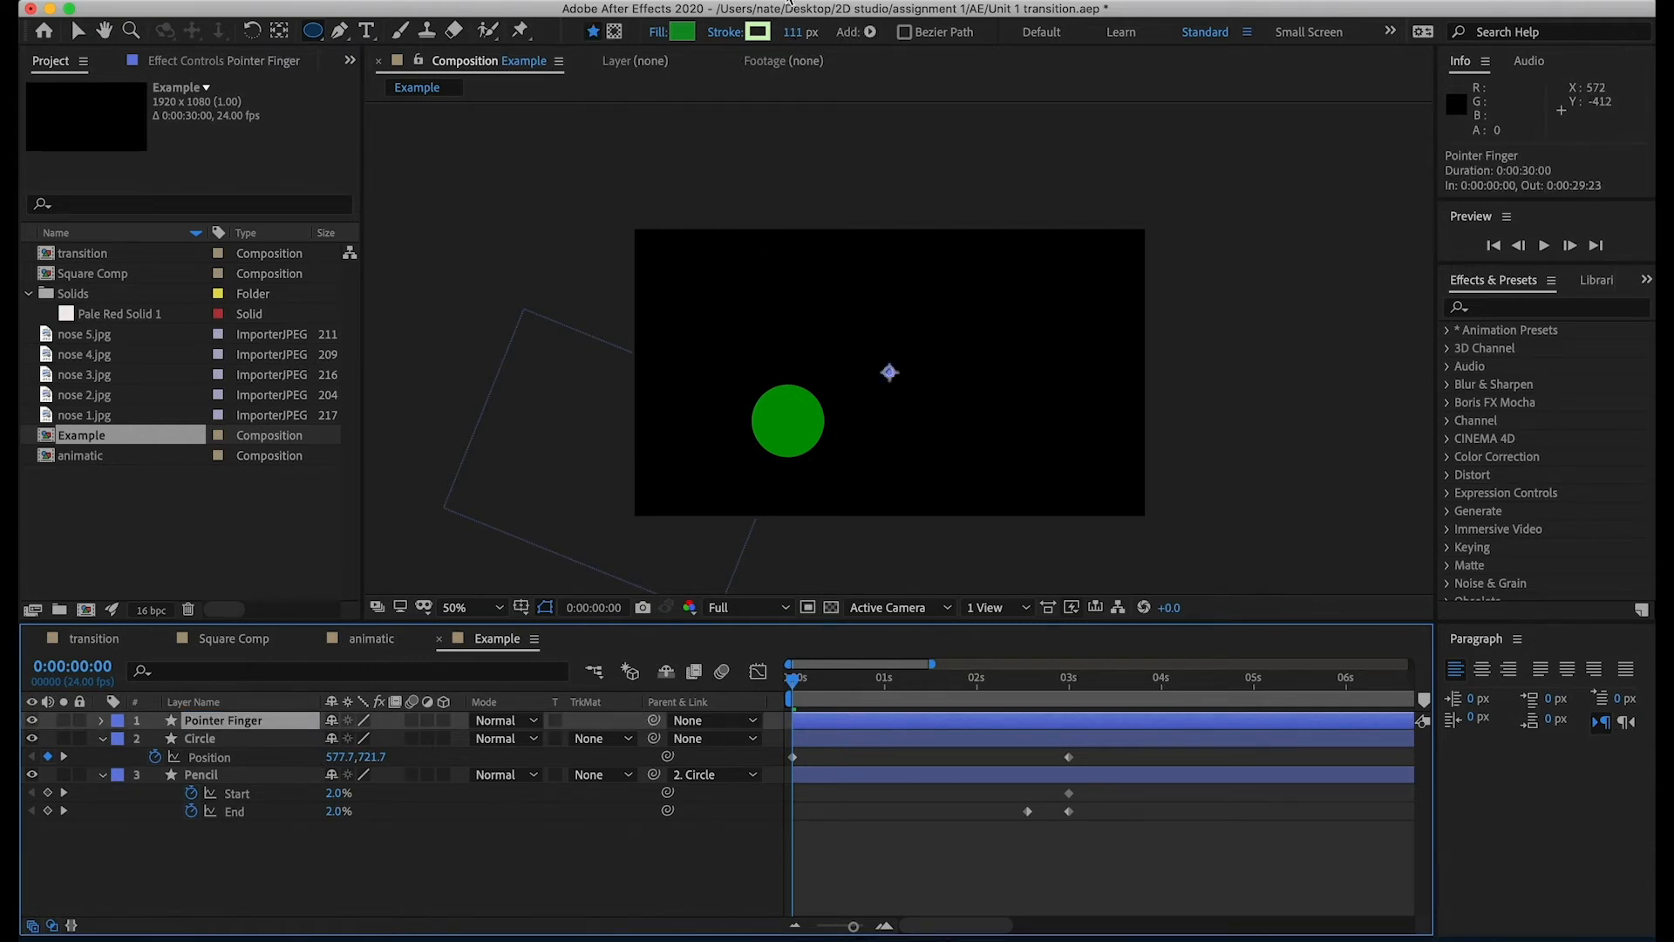
left_click(764, 31)
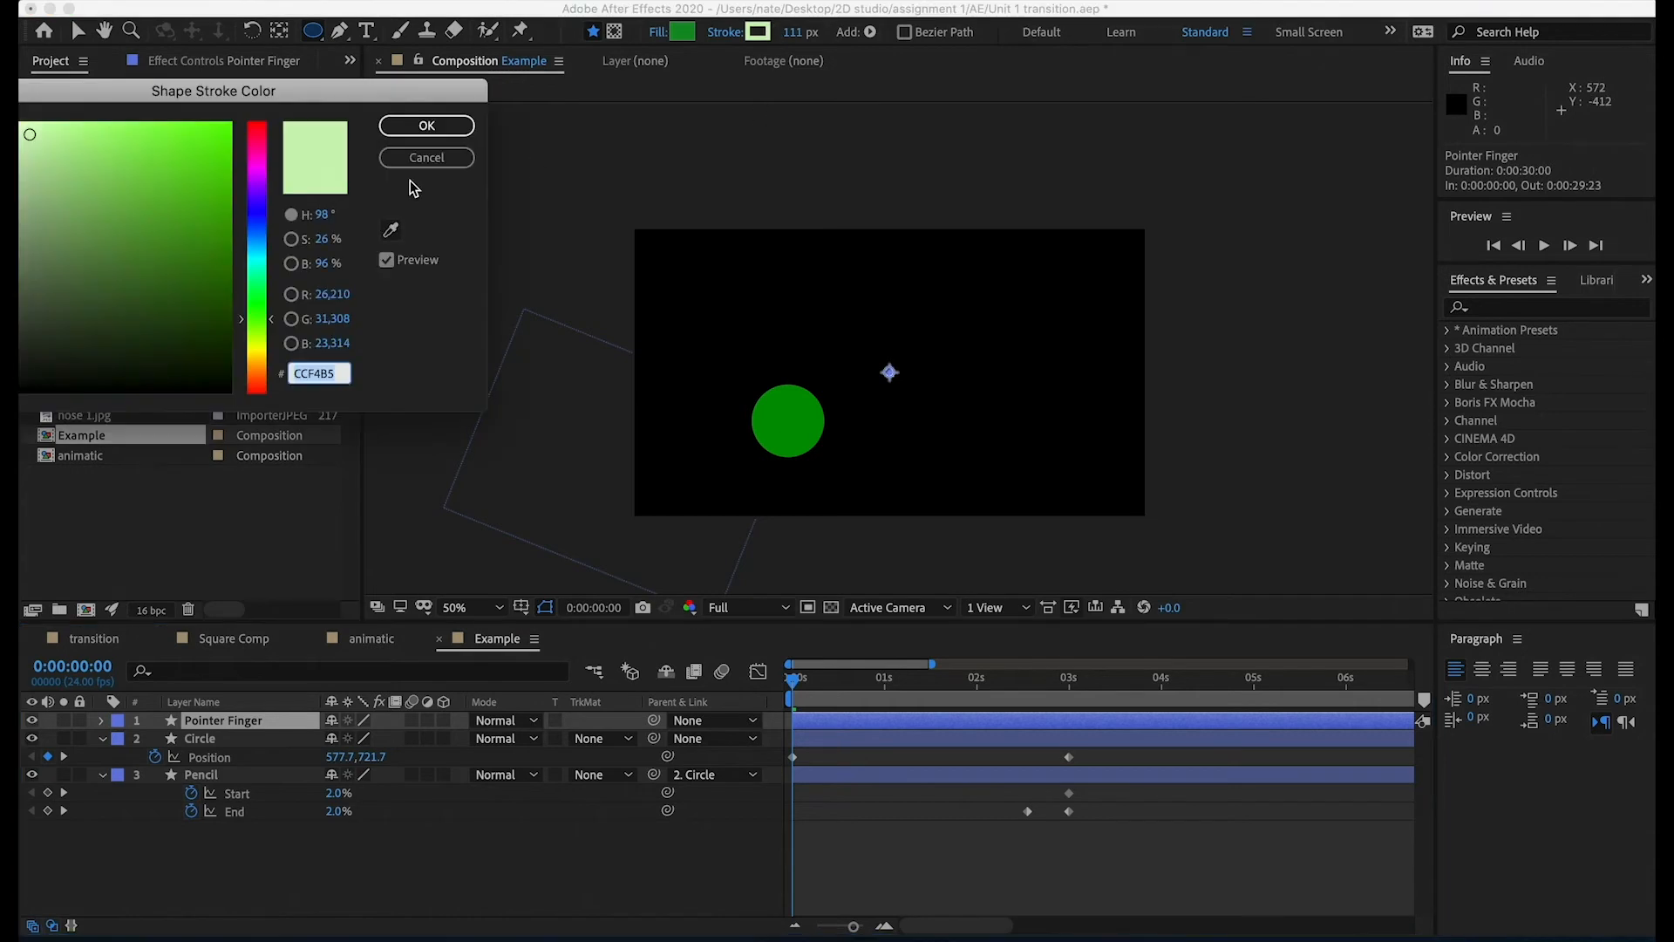
left_click(389, 230)
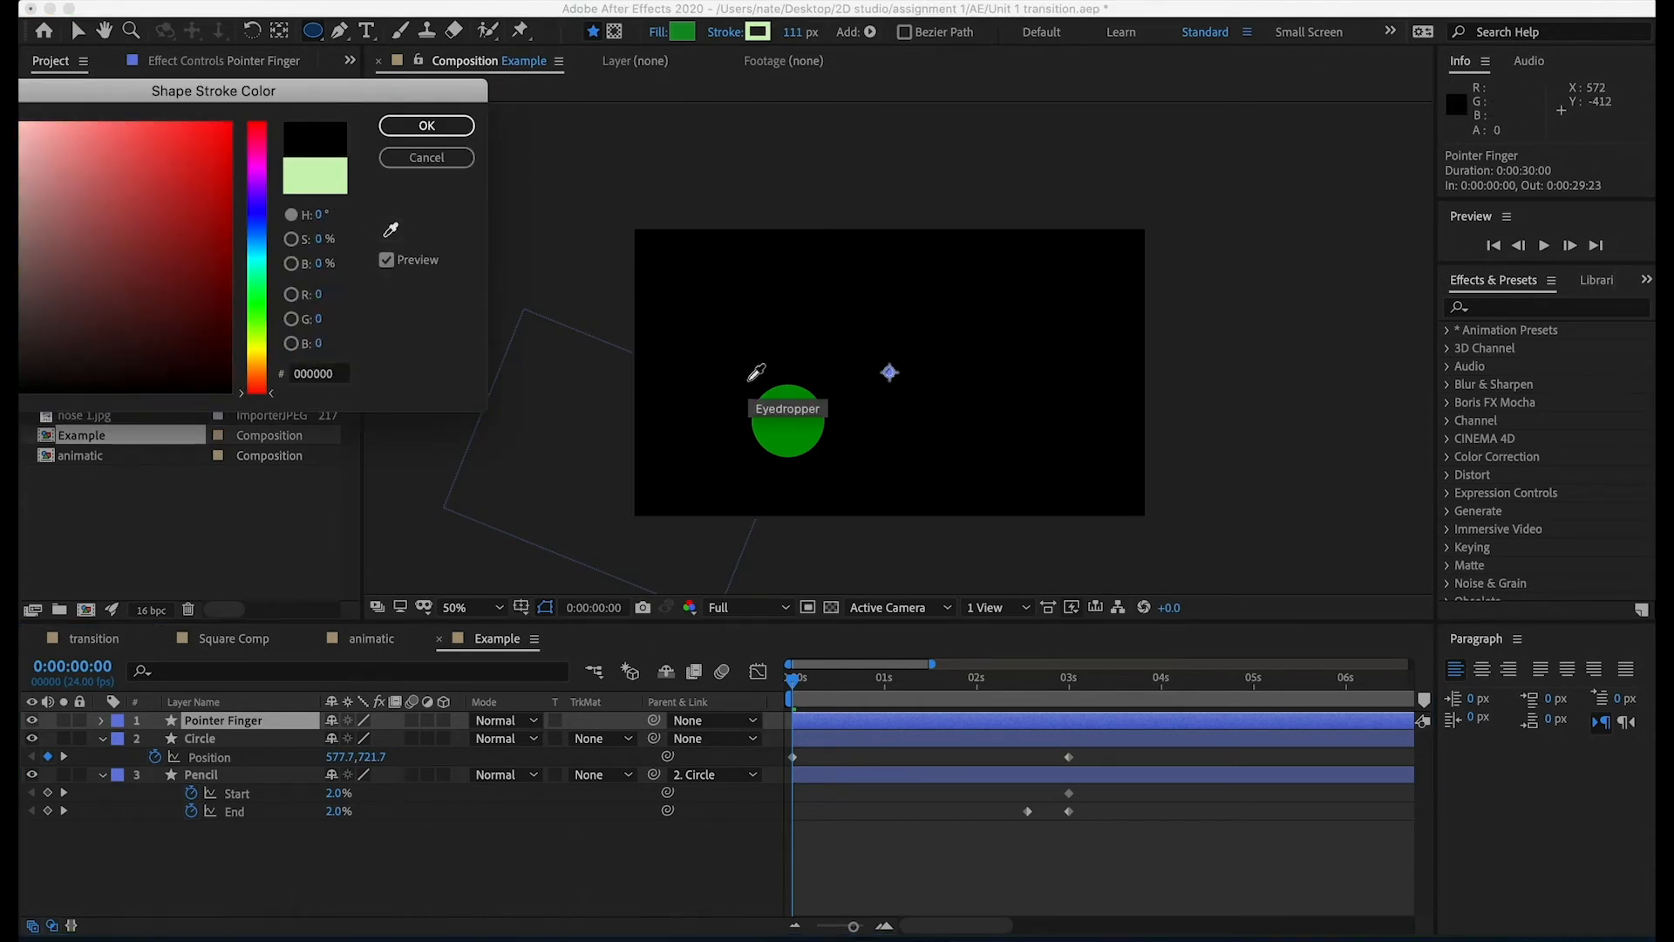
left_click(795, 384)
left_click(388, 126)
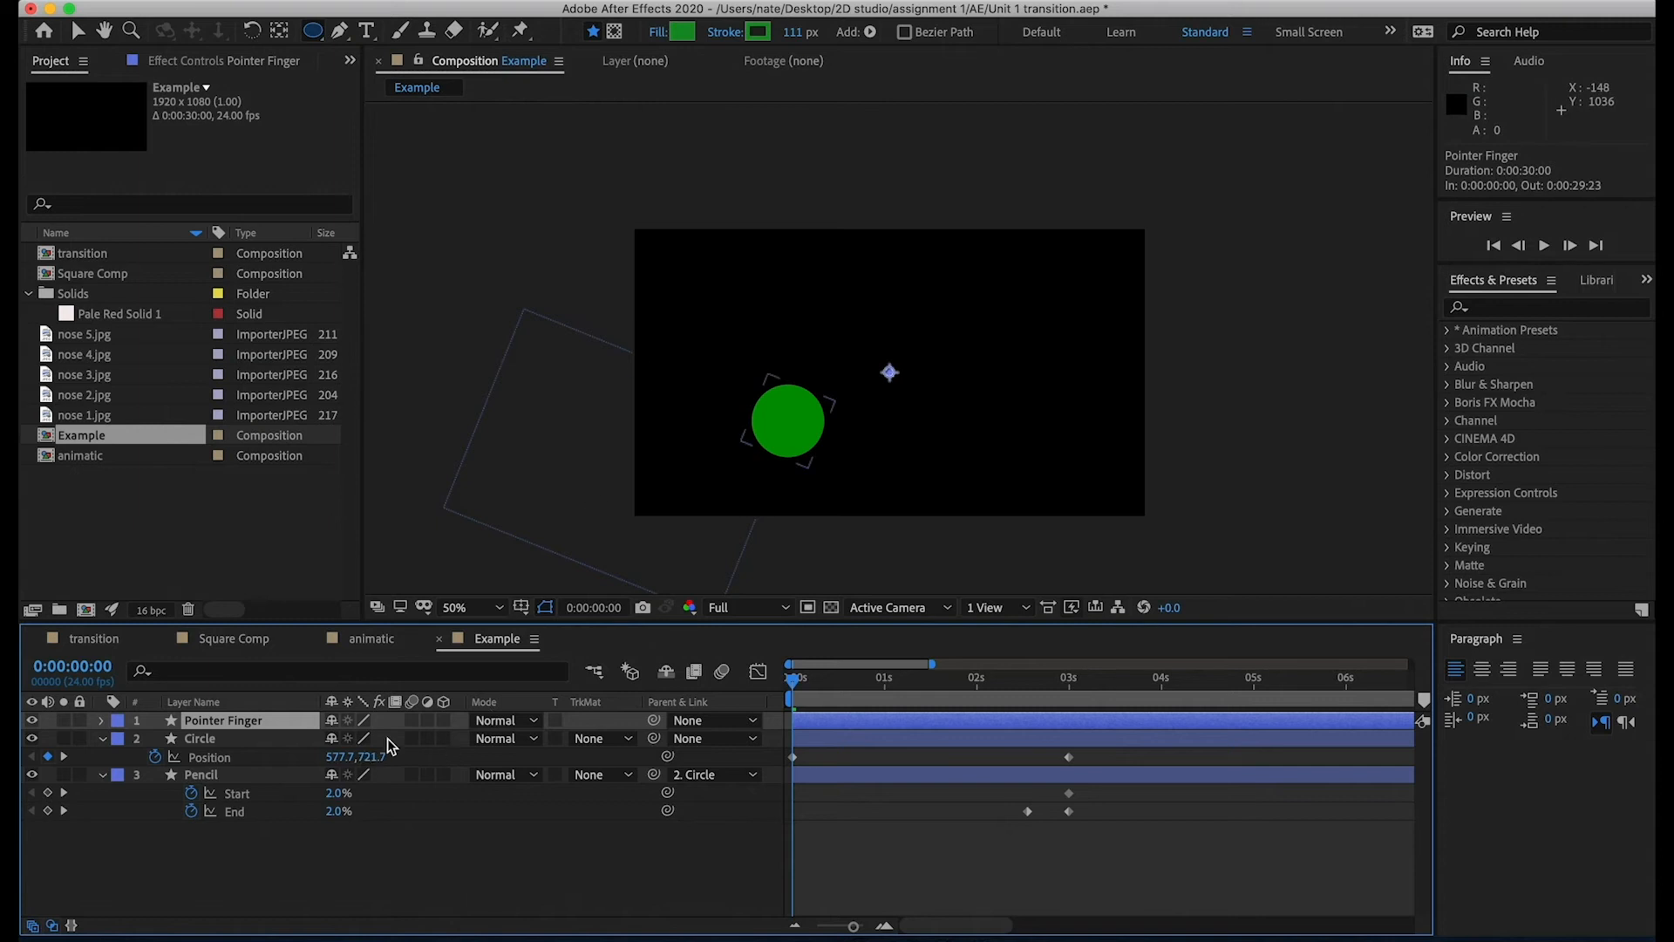
- Draw a straight diagonal finger line from the circle with the Pen tool, set its stroke width to 84 px, and adjust its end points
left_click(340, 30)
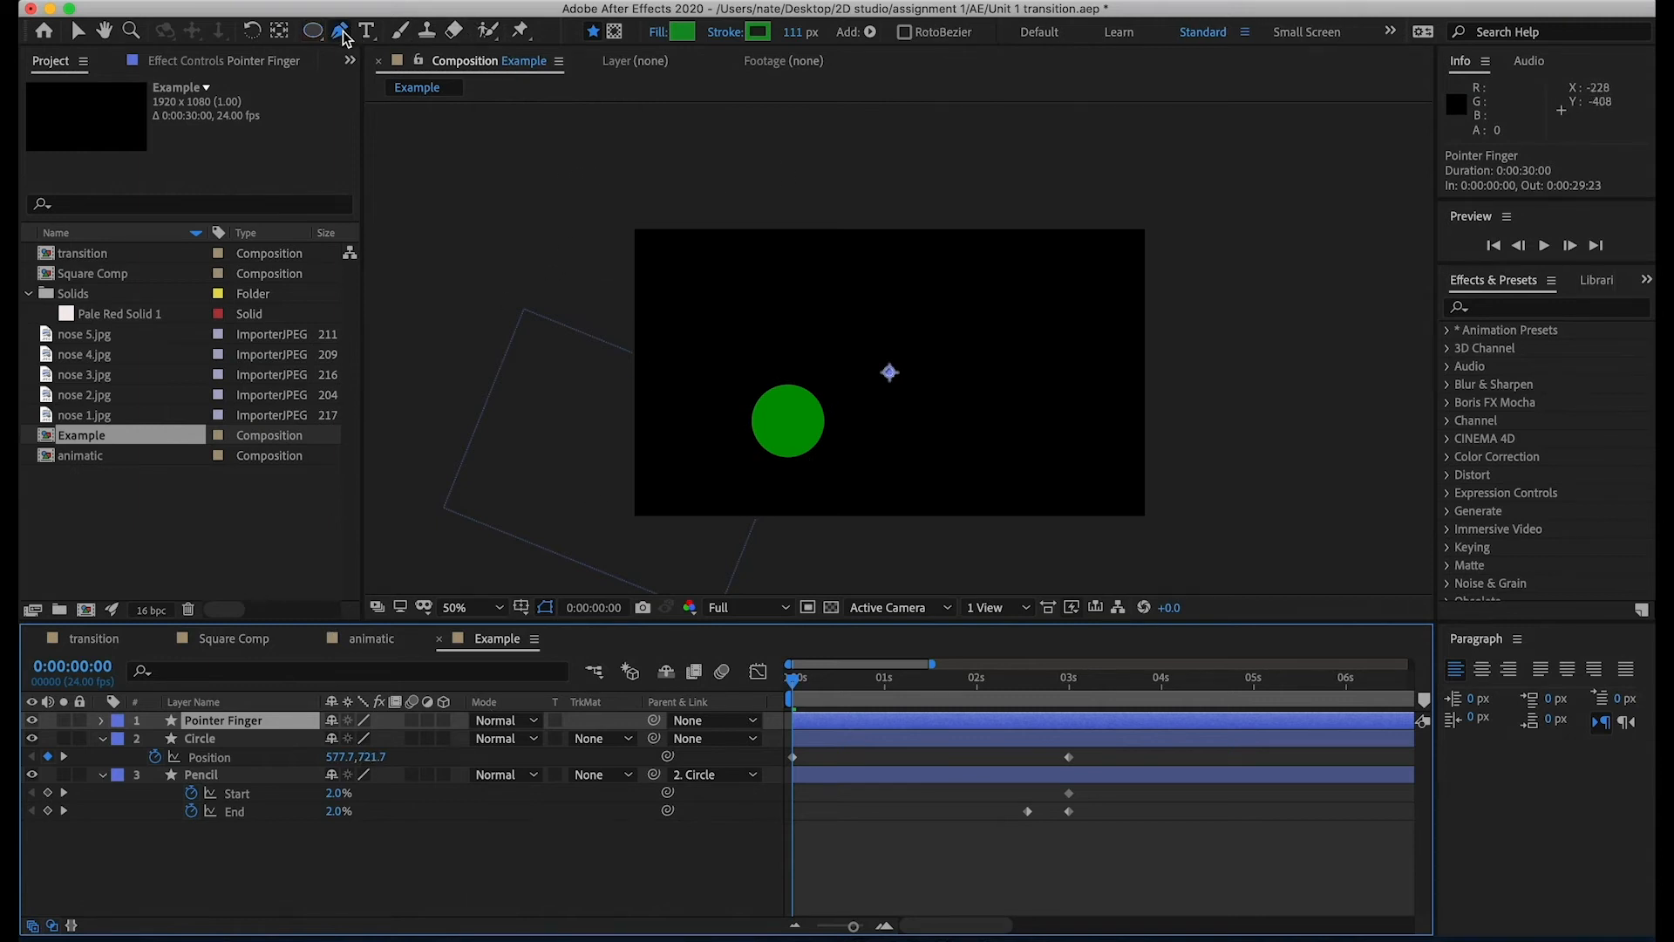
left_click(808, 429)
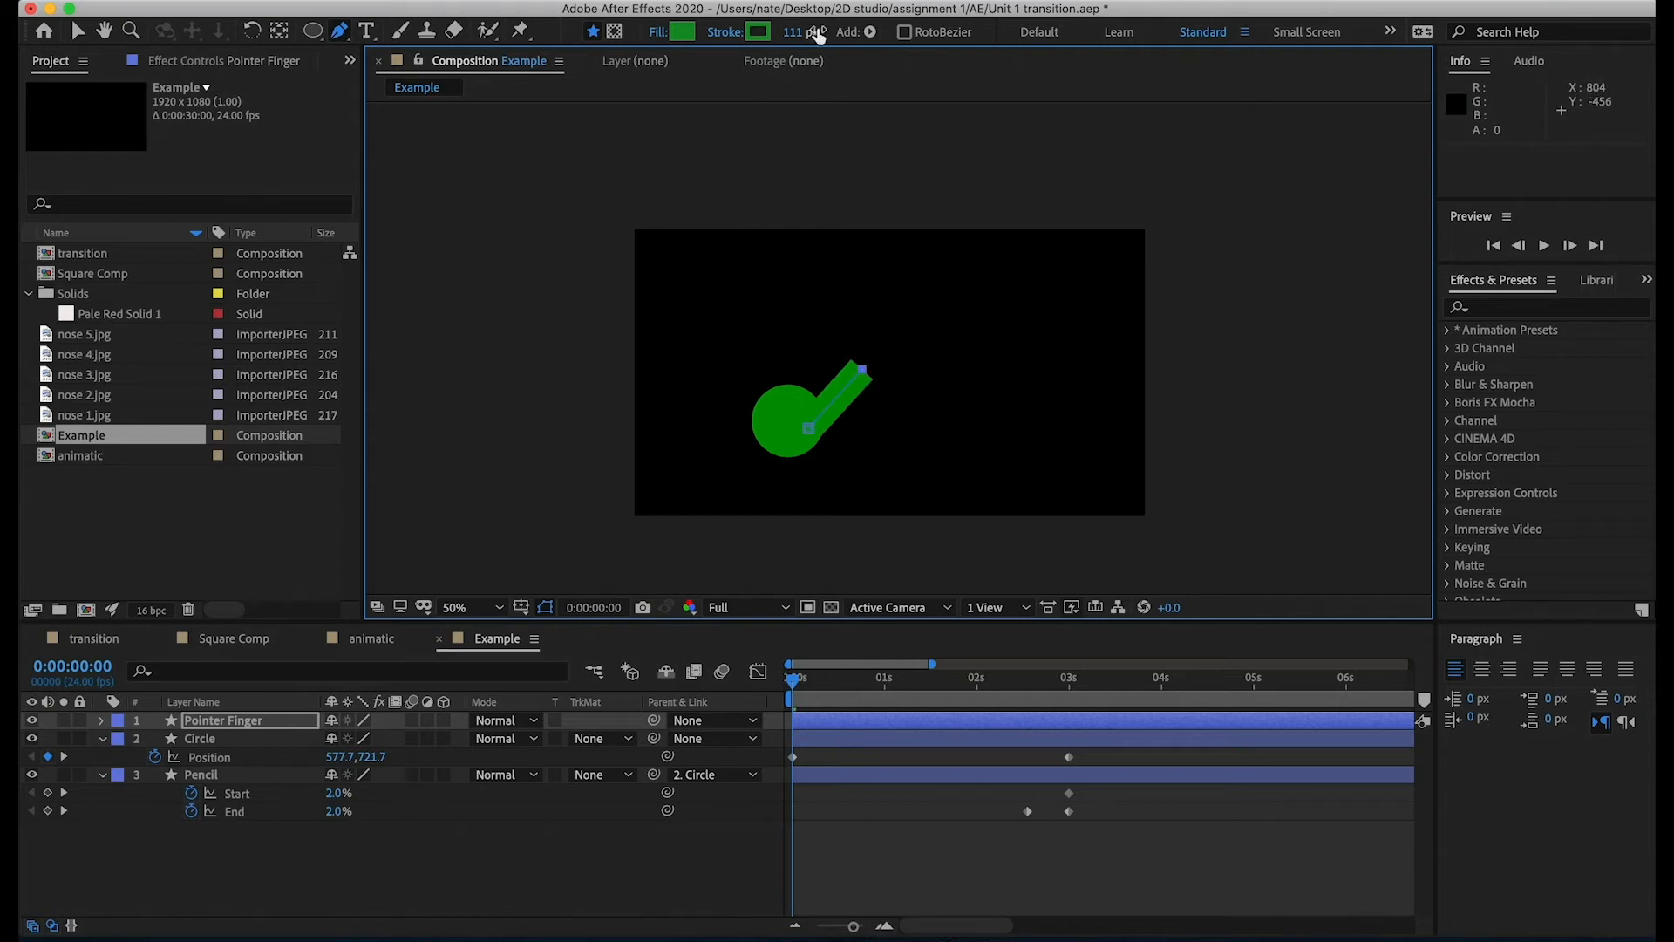
key("slash")
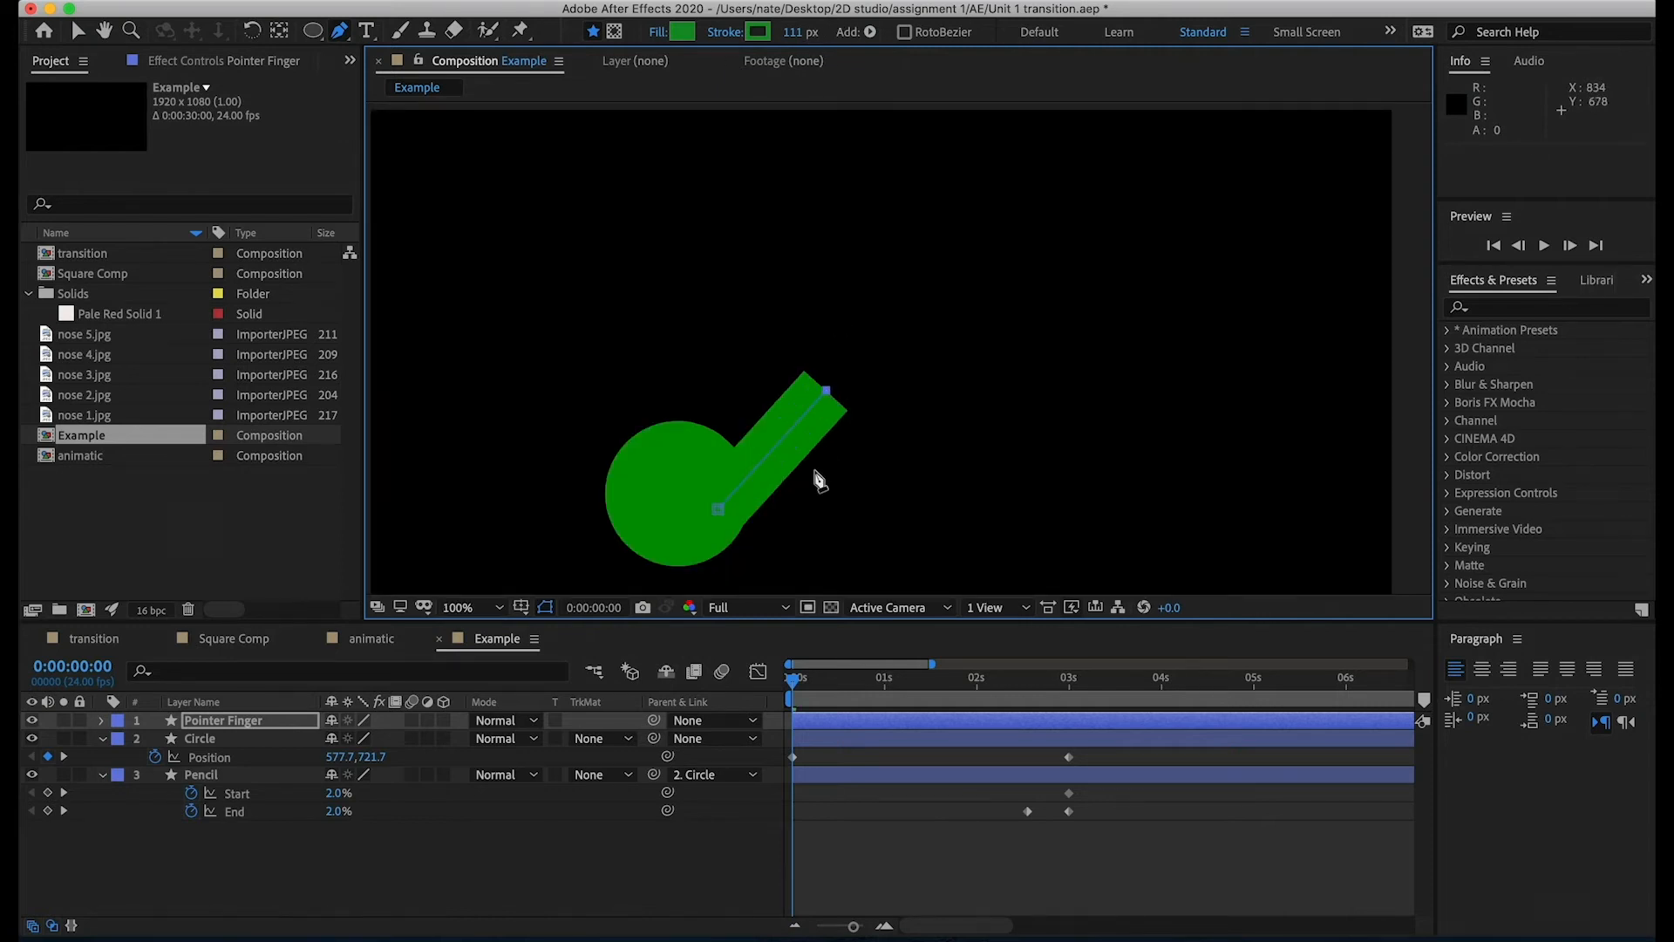
left_click_drag(826, 389, 855, 349)
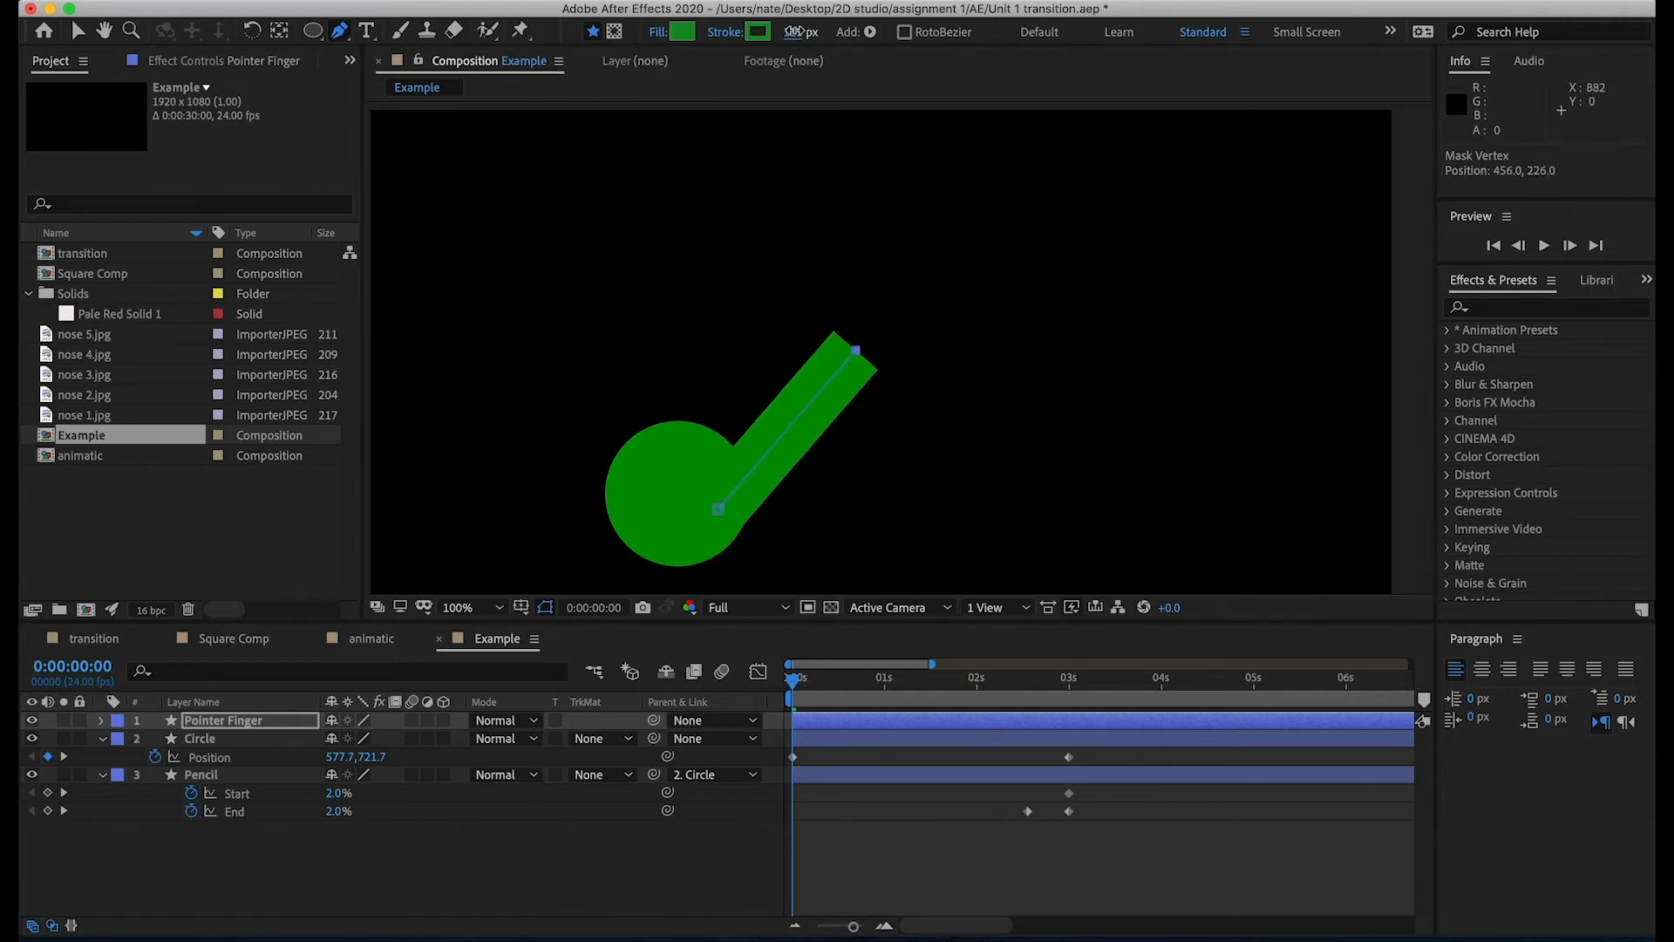
left_click_drag(793, 32, 764, 32)
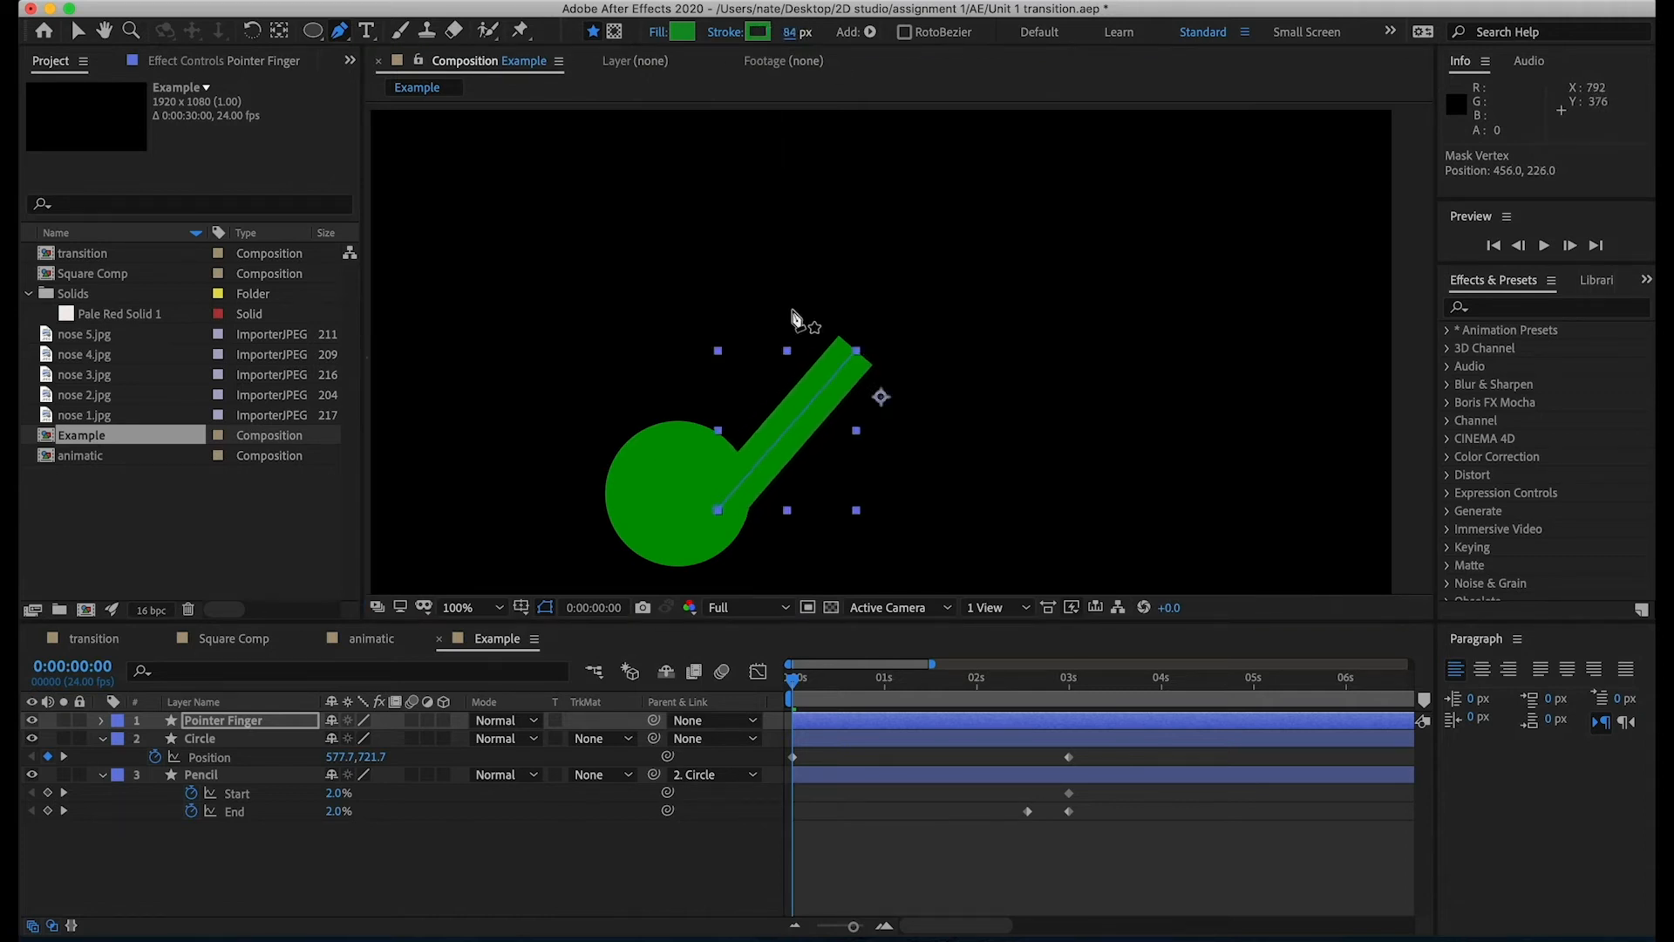
left_click(717, 511)
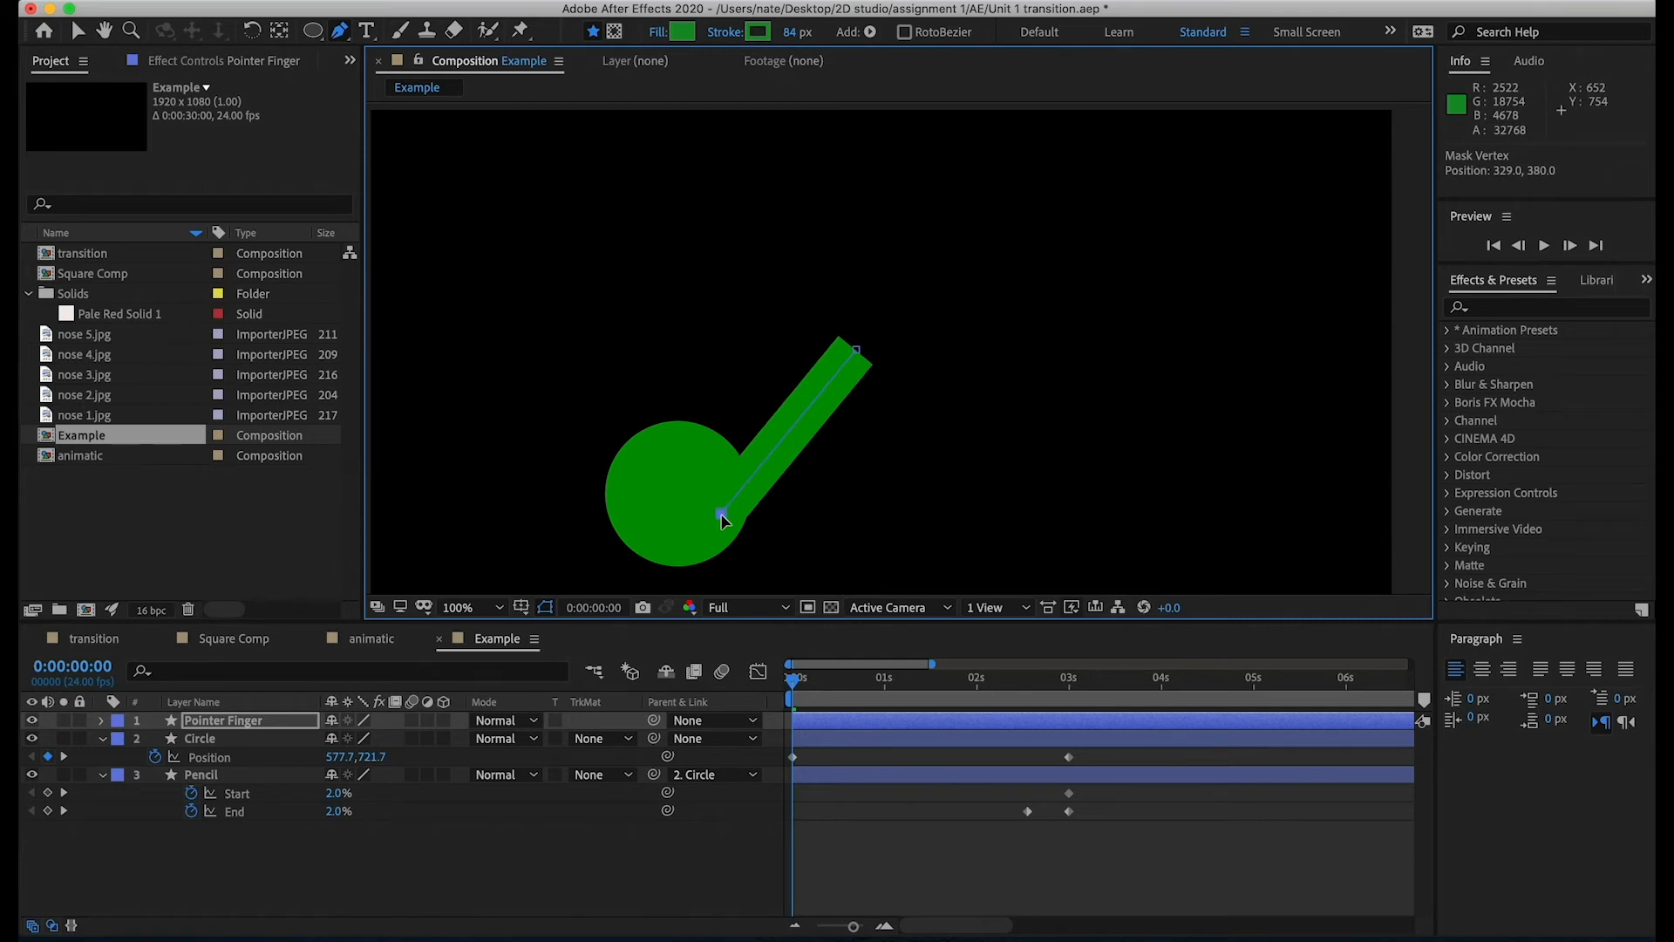
- Try nudging the finger line's outer vertex with the Selection tool, and undo the path edit
key("v")
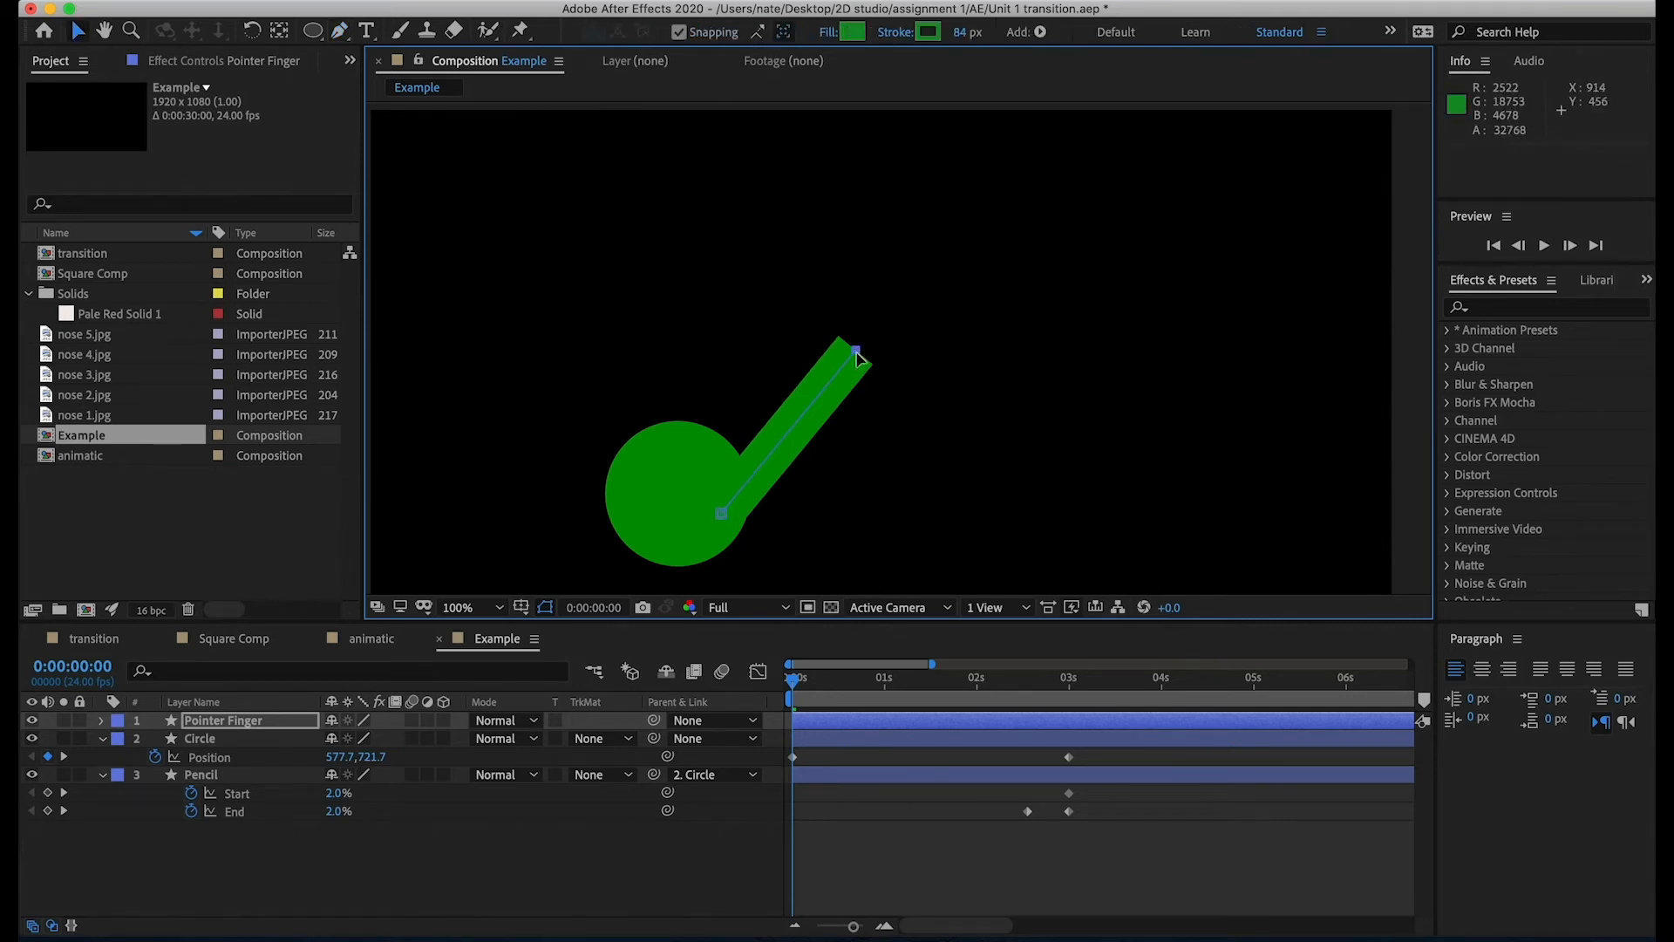
left_click_drag(857, 350, 860, 358)
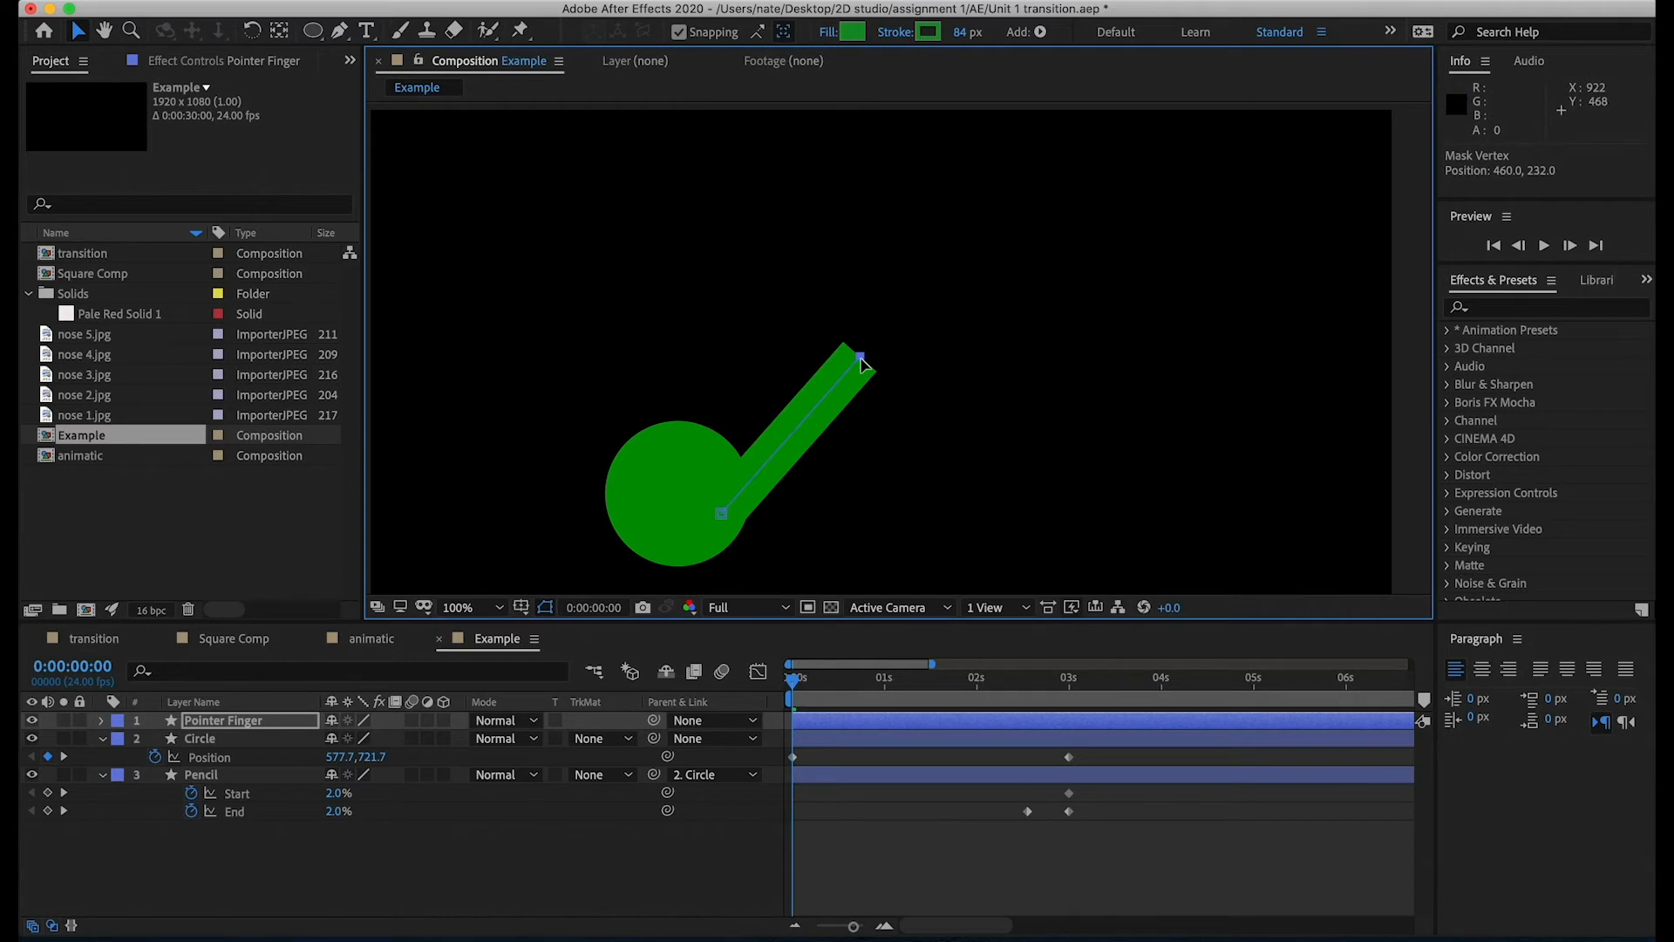
key("super+z")
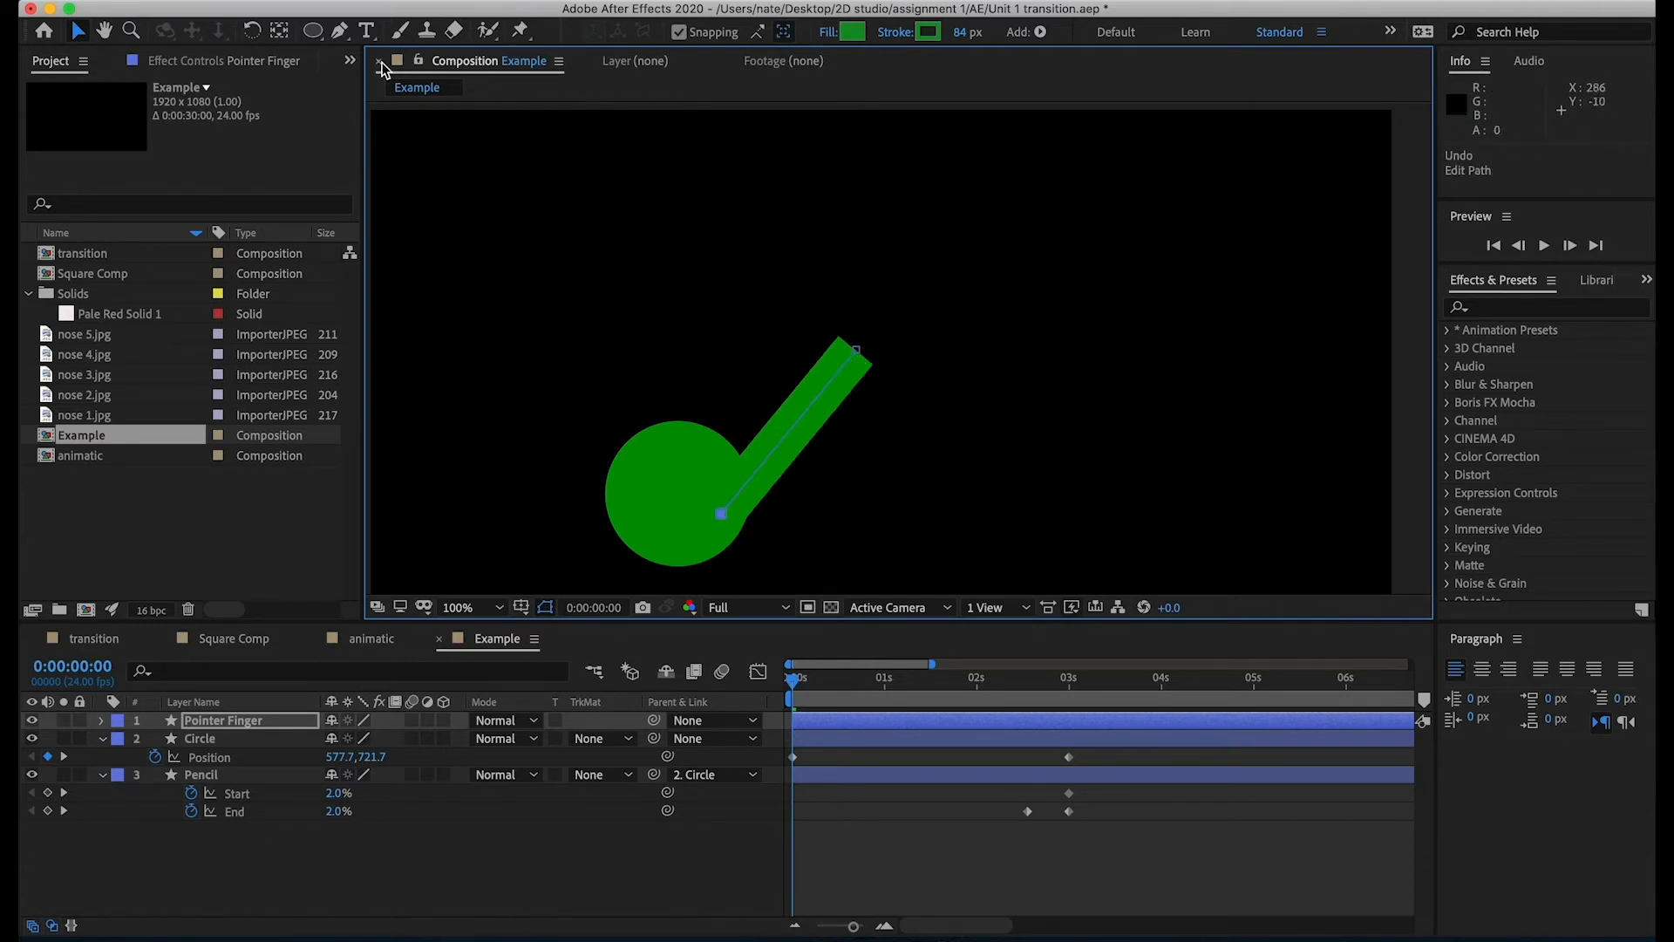
- Try reshaping the finger path with the Pen tool by moving its outer end and curving an added midpoint, and undo the curve edits
left_click(340, 32)
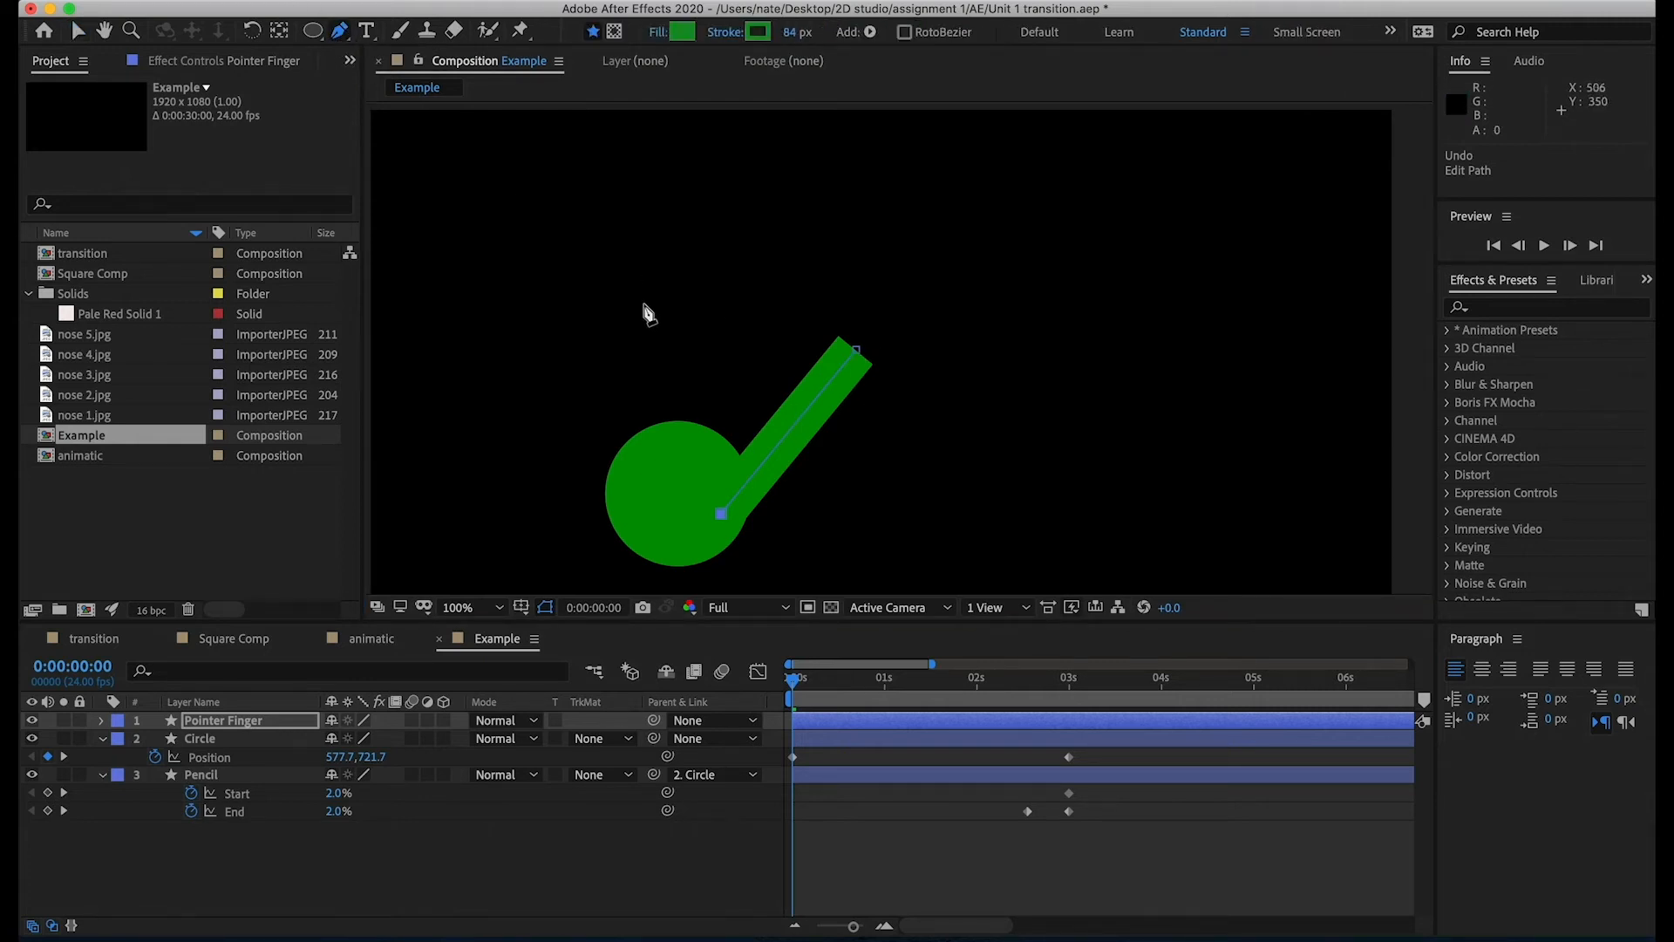
left_click(723, 515)
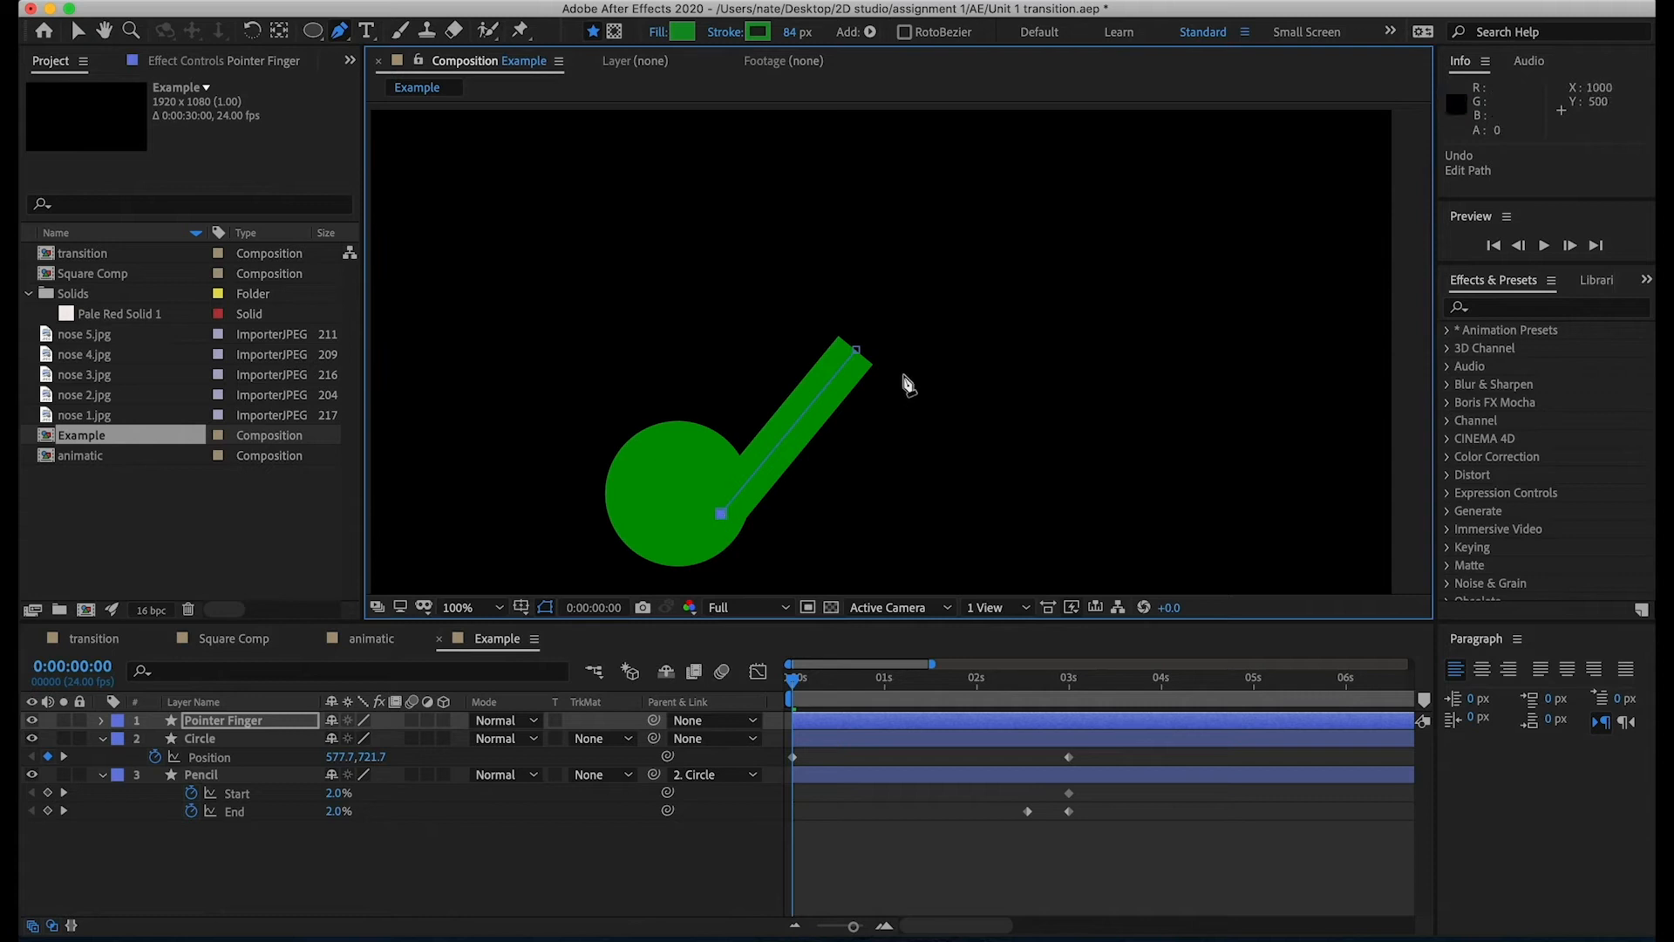
left_click(860, 359)
mouse_move(860, 360)
left_mouse_down()
mouse_move(911, 357)
mouse_move(885, 337)
left_mouse_up()
mouse_move(812, 428)
left_mouse_down()
mouse_move(889, 479)
mouse_move(847, 475)
left_mouse_up()
mouse_move(808, 422)
left_mouse_down()
mouse_move(739, 362)
mouse_move(829, 442)
left_mouse_up()
key("super+z")
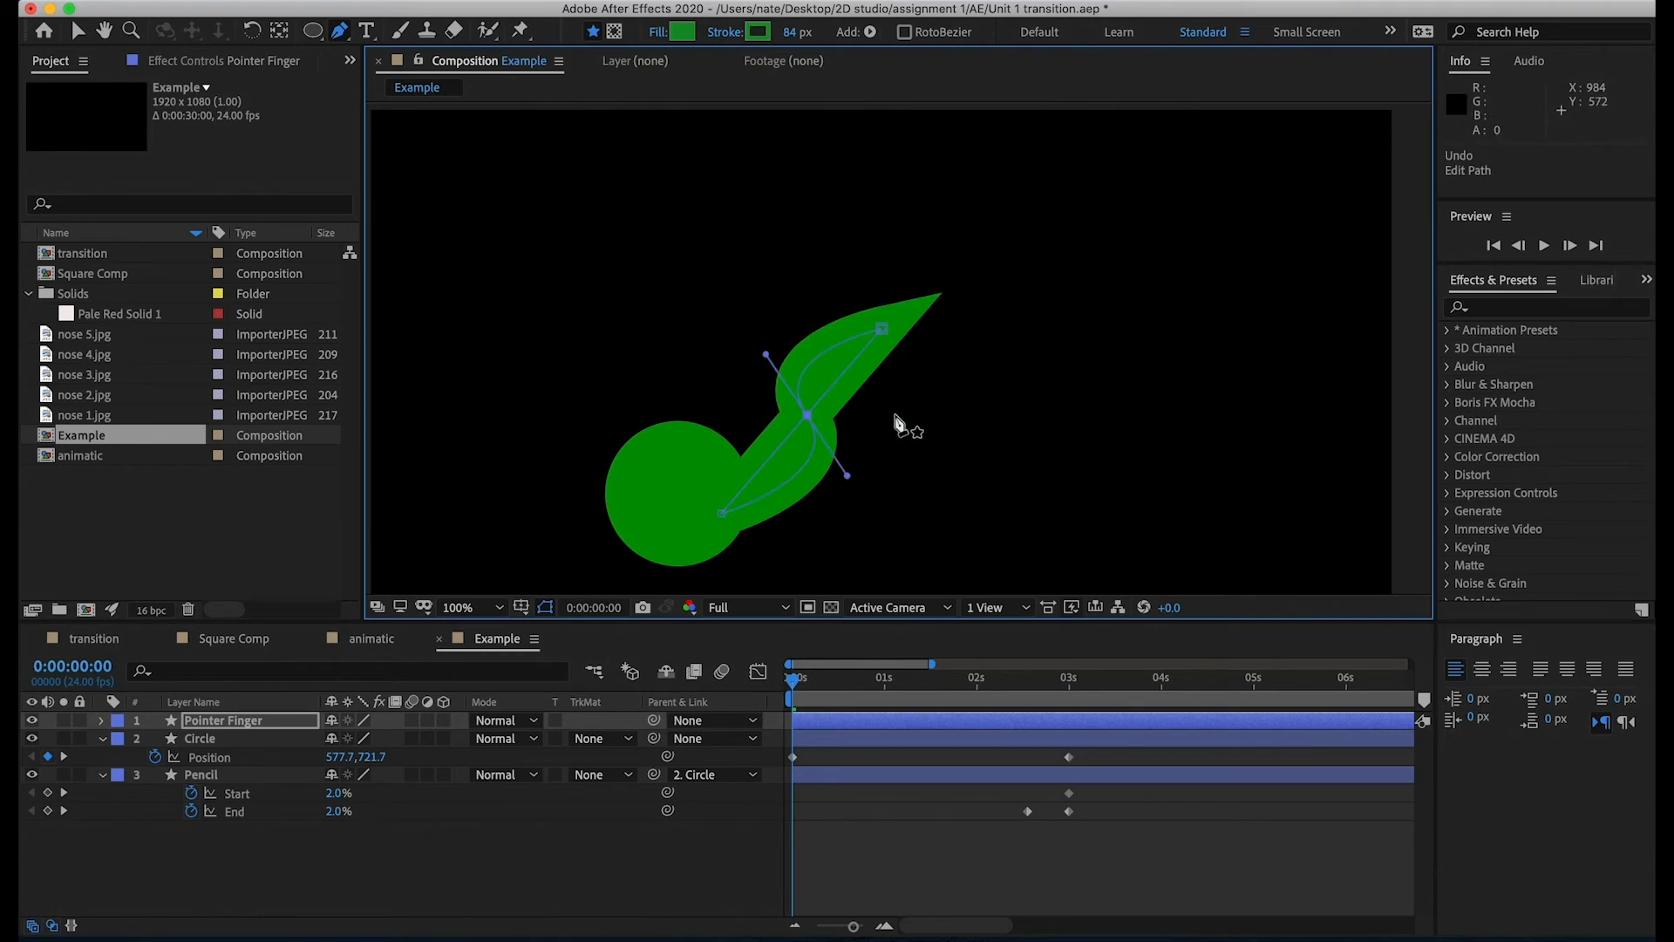
key("super+z")
- Add Trim Paths to the Pointer Finger layer's Shape 1
left_click(102, 721)
left_click(455, 740)
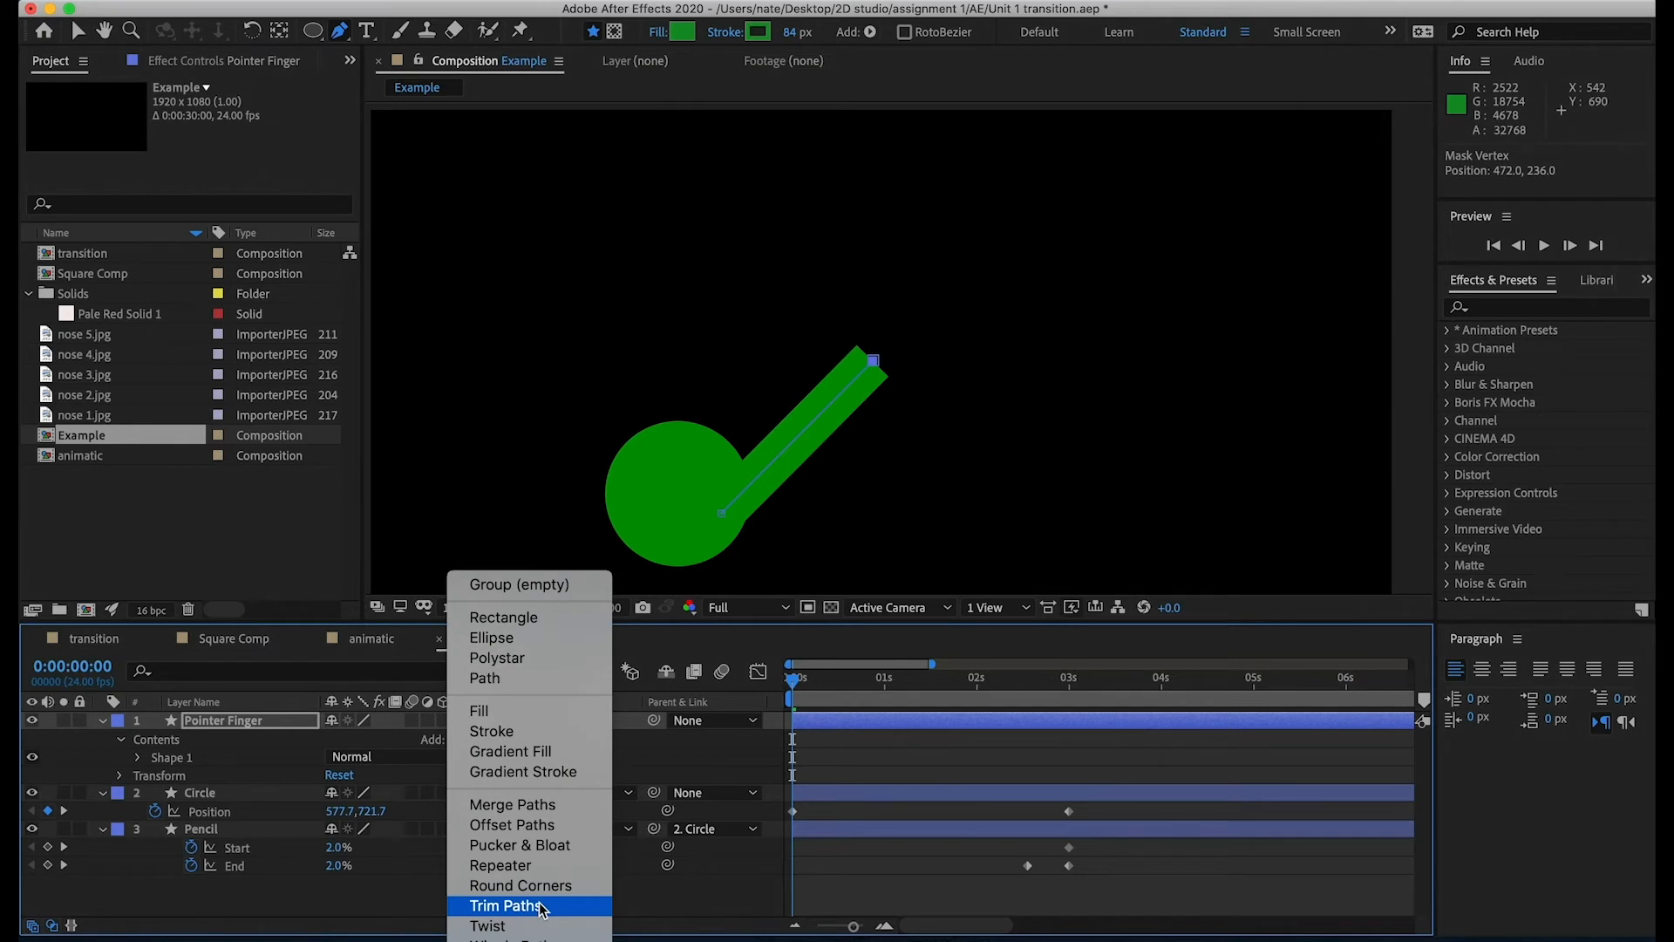
left_click(506, 906)
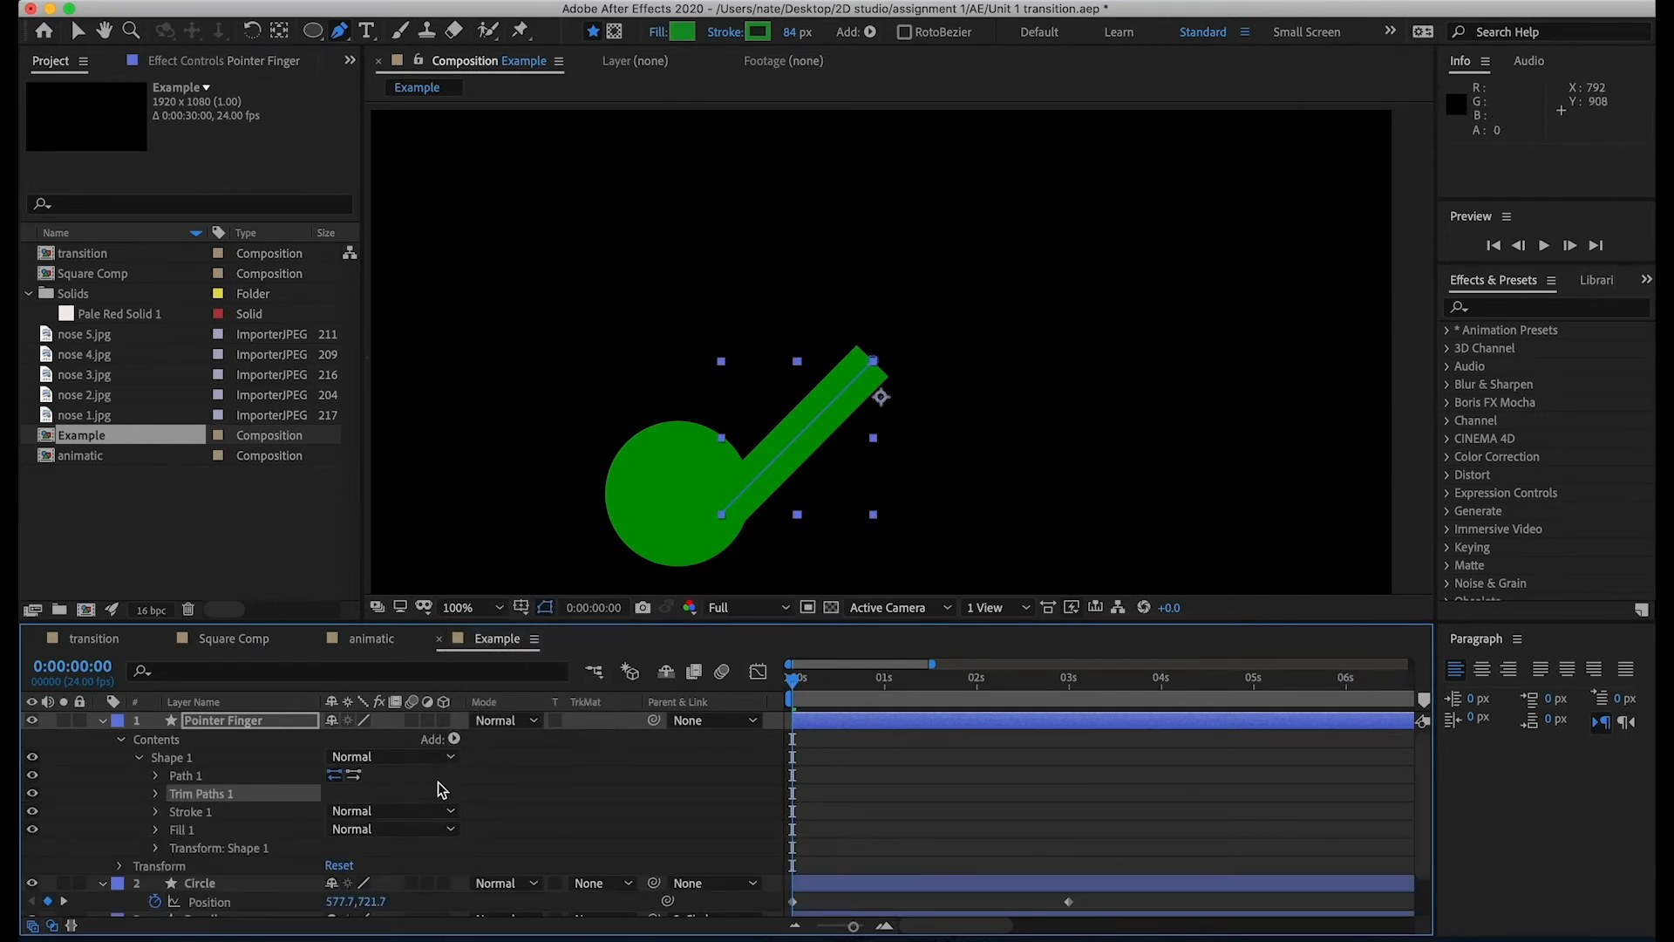
- Try parenting the Pointer Finger layer to the Circle at the first frame, scrub the timeline to check it, and undo the parenting
left_click(103, 720)
left_click(103, 720)
left_click_drag(656, 719, 200, 882)
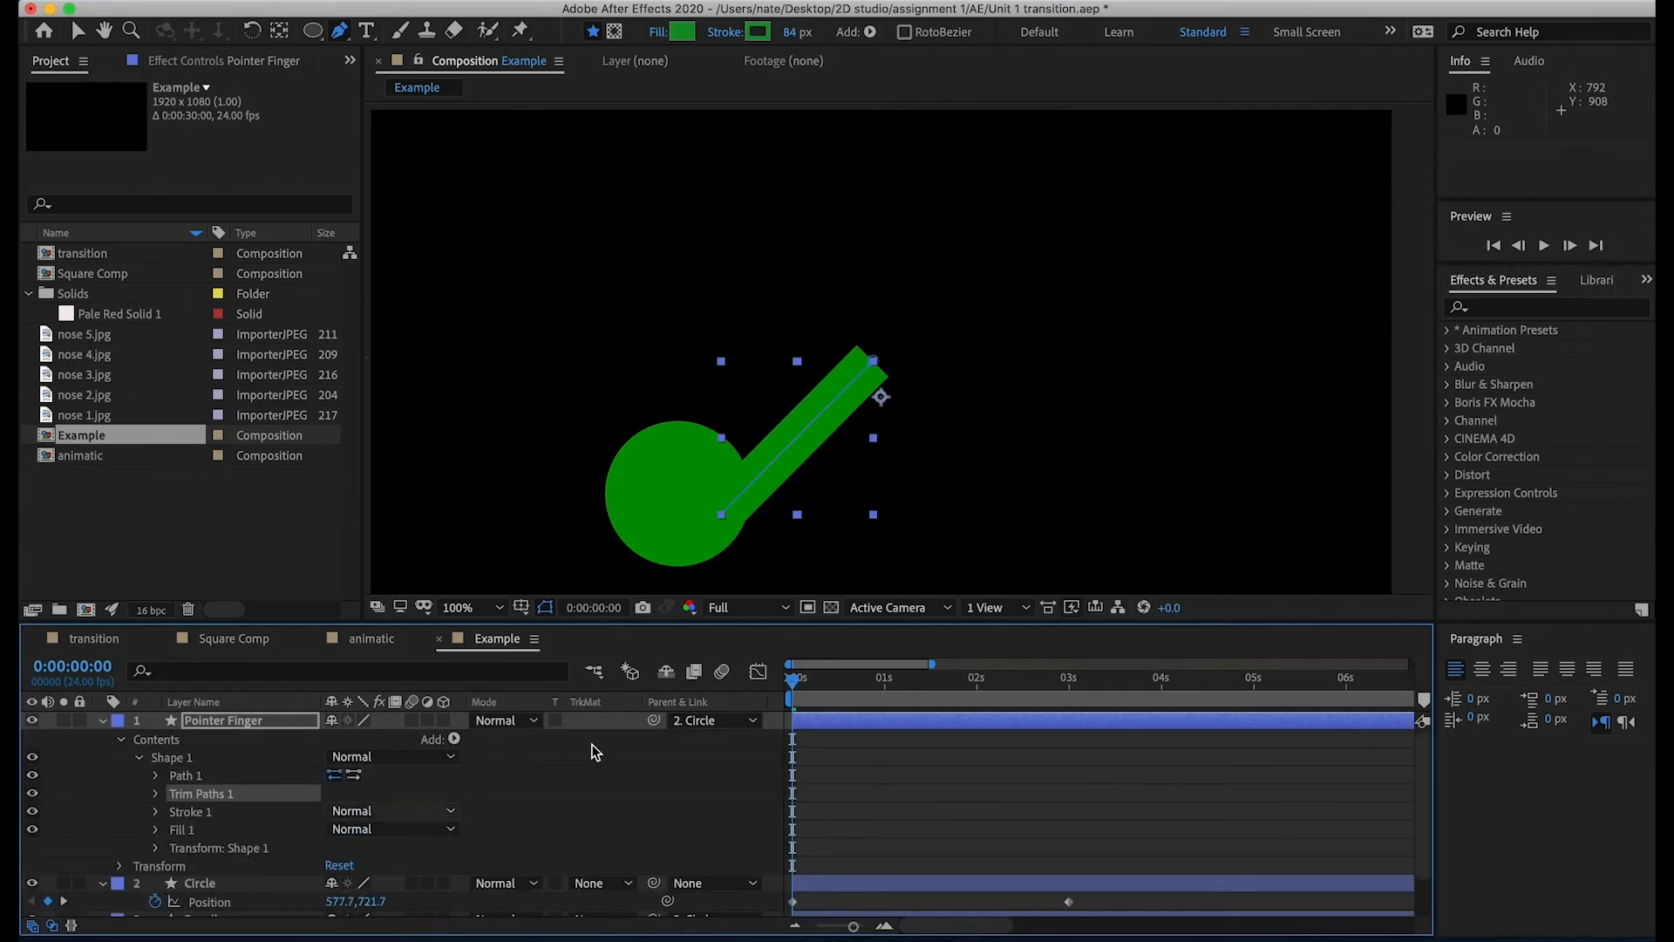
left_click_drag(797, 693, 645, 643)
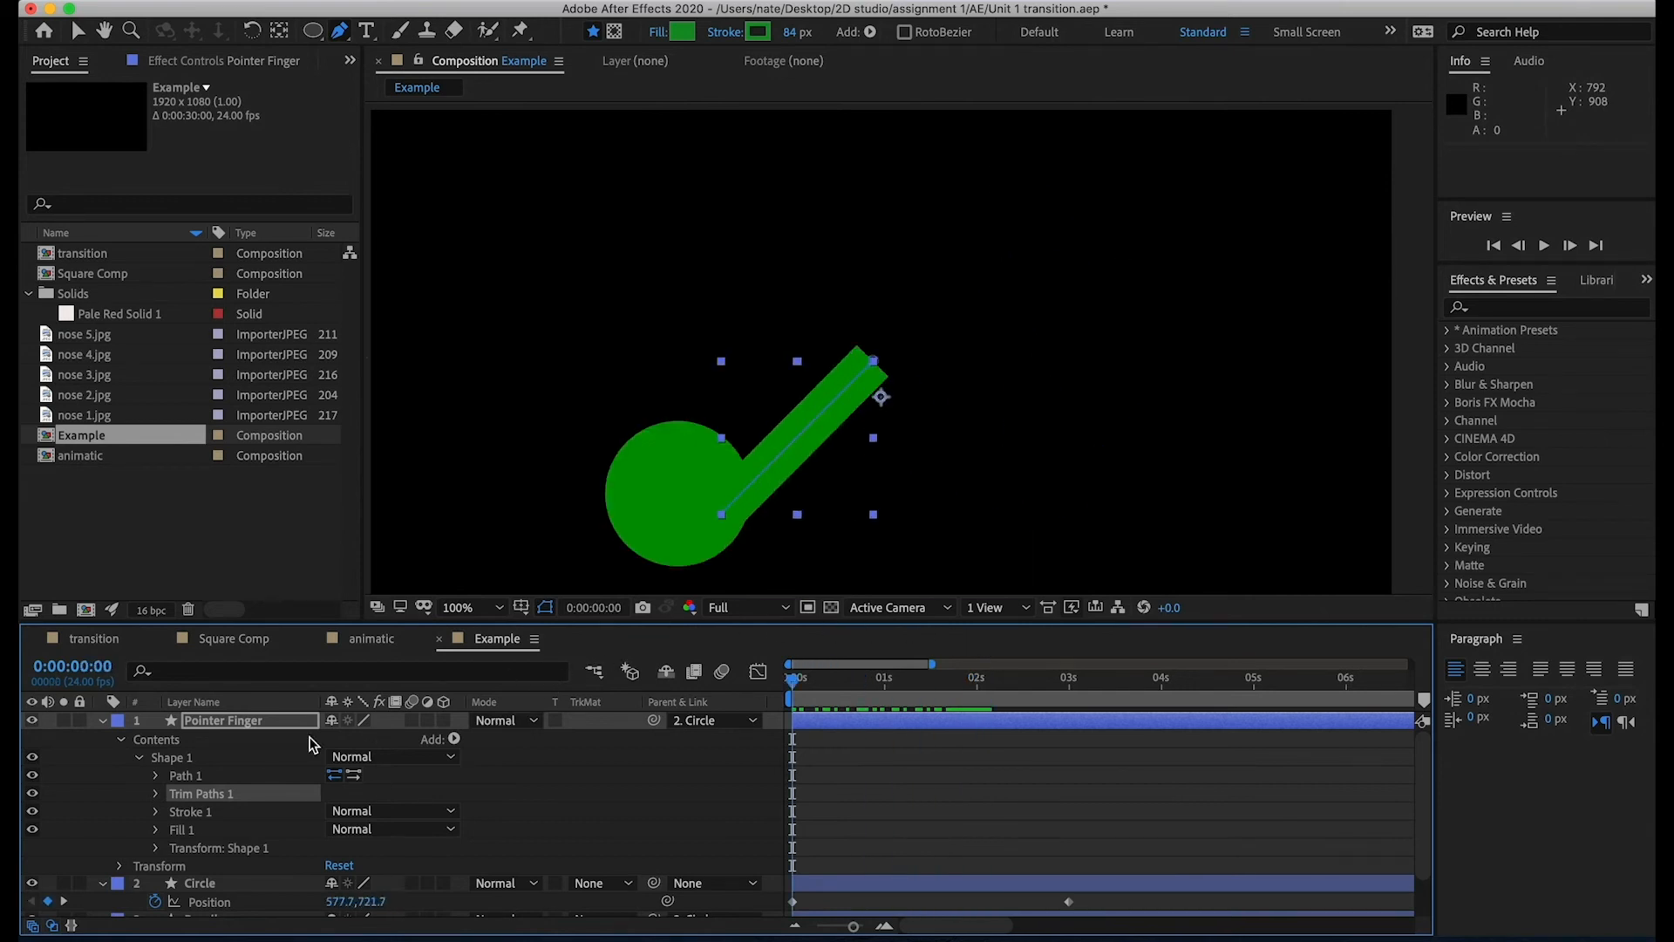
key("super+z")
- Try parenting the Pointer Finger to the Circle at 0:00:01:01, scrub back to the first frame, and undo the parenting and the Trim Paths addition
left_click_drag(823, 689, 889, 677)
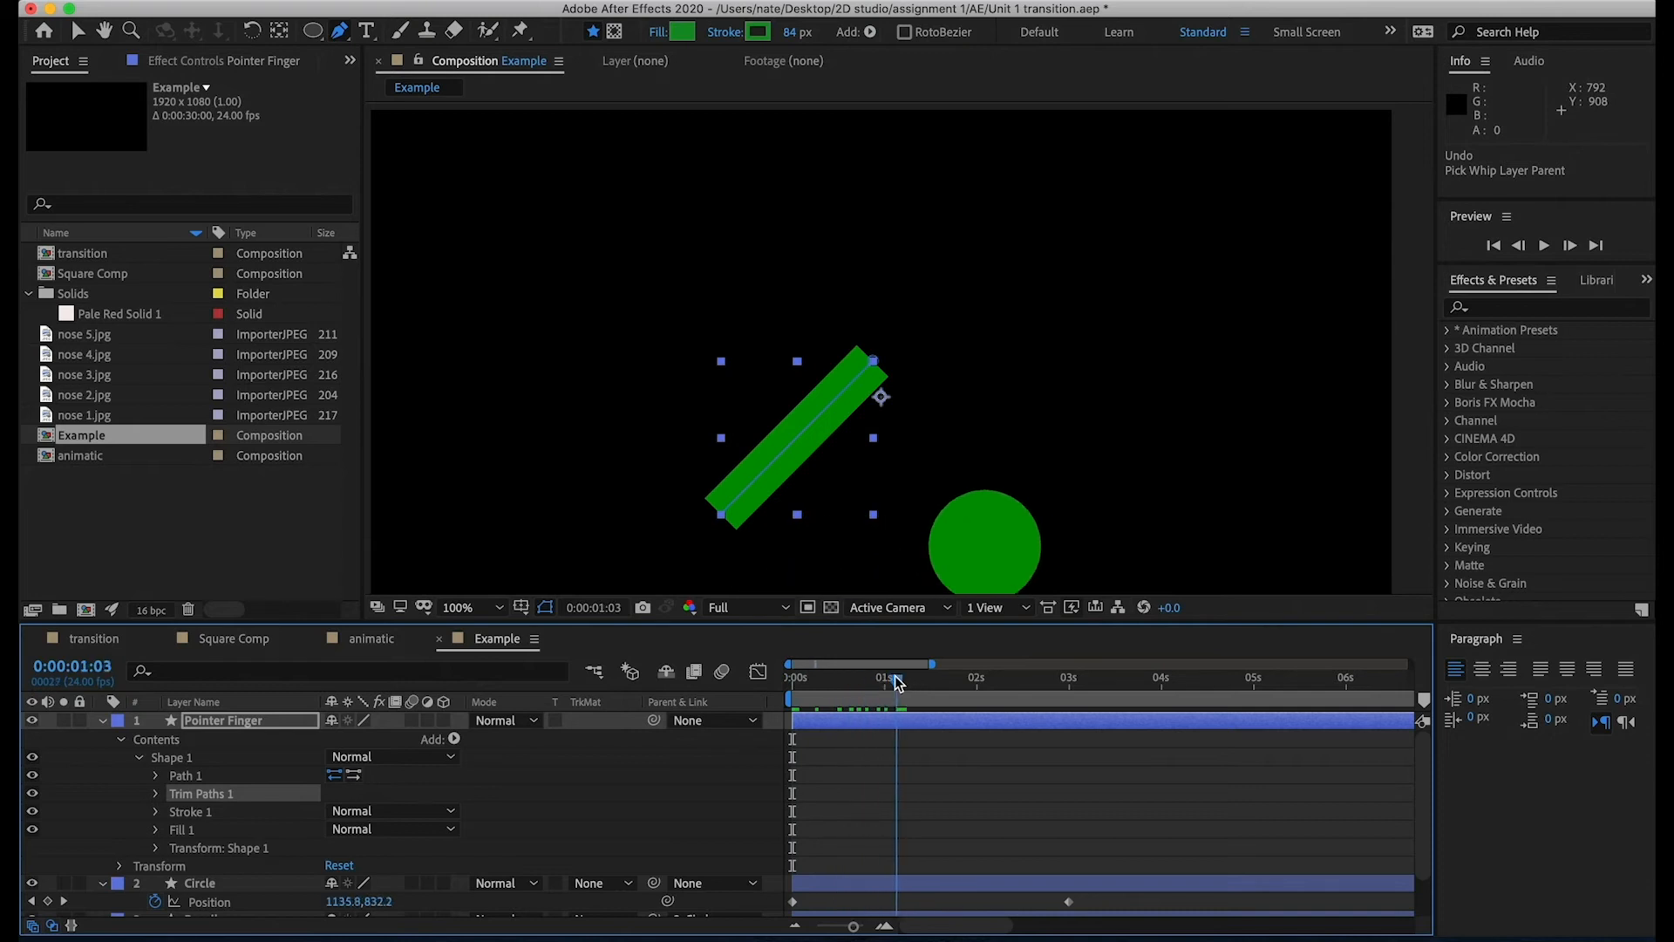
left_click_drag(655, 722, 196, 883)
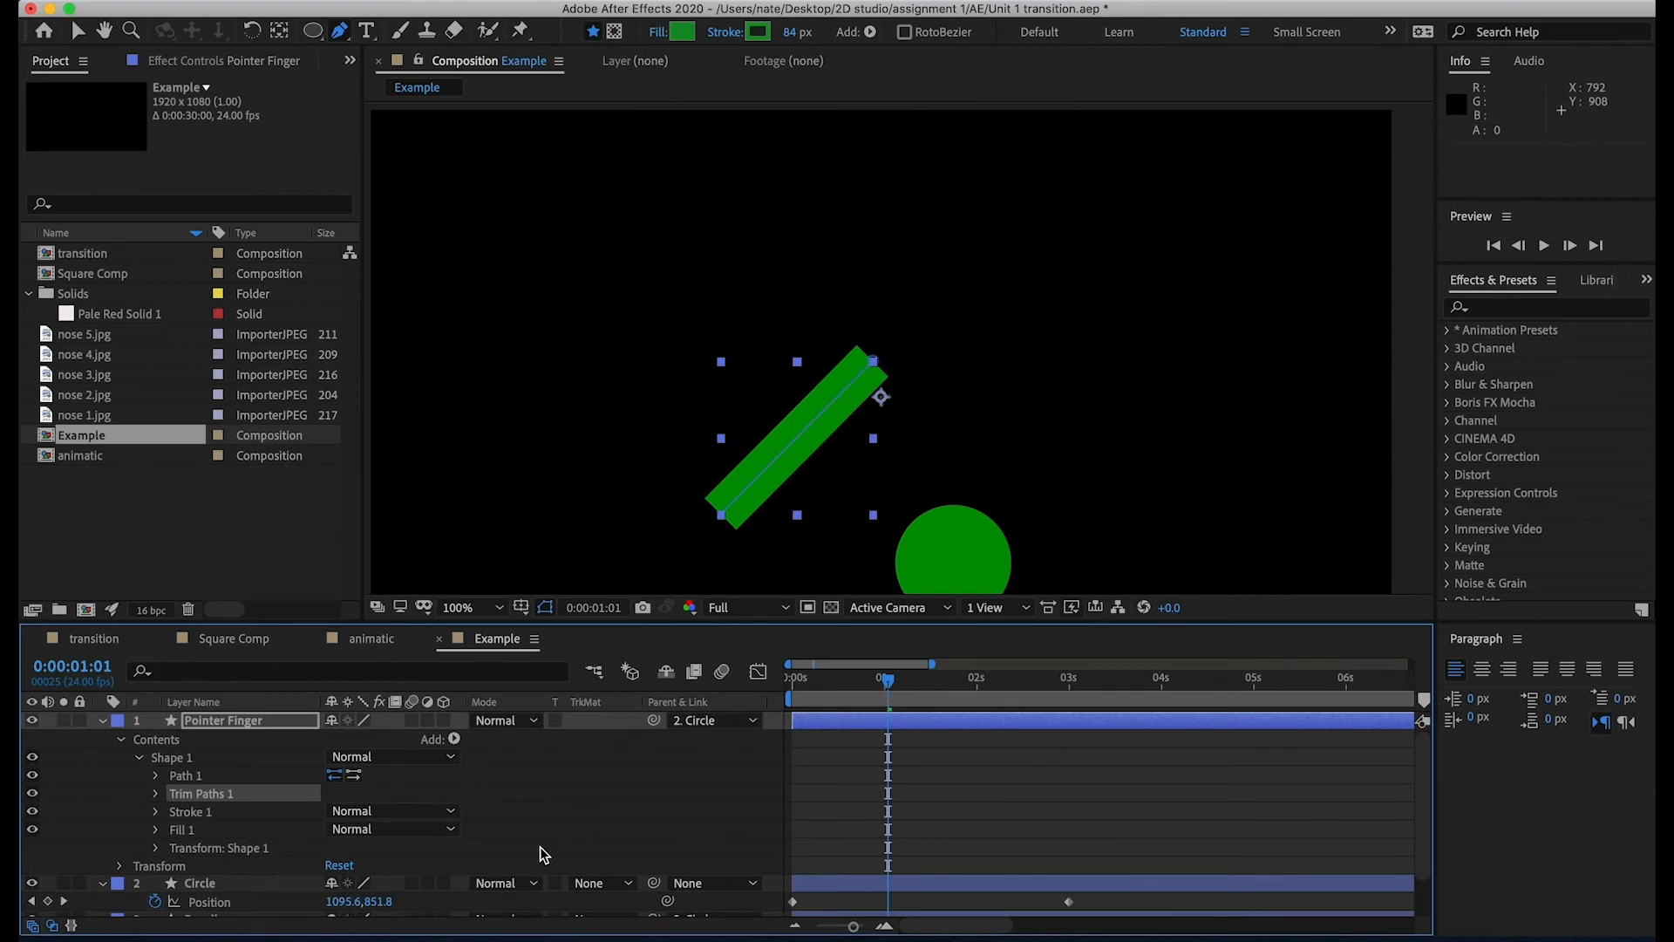
left_click_drag(881, 697, 655, 705)
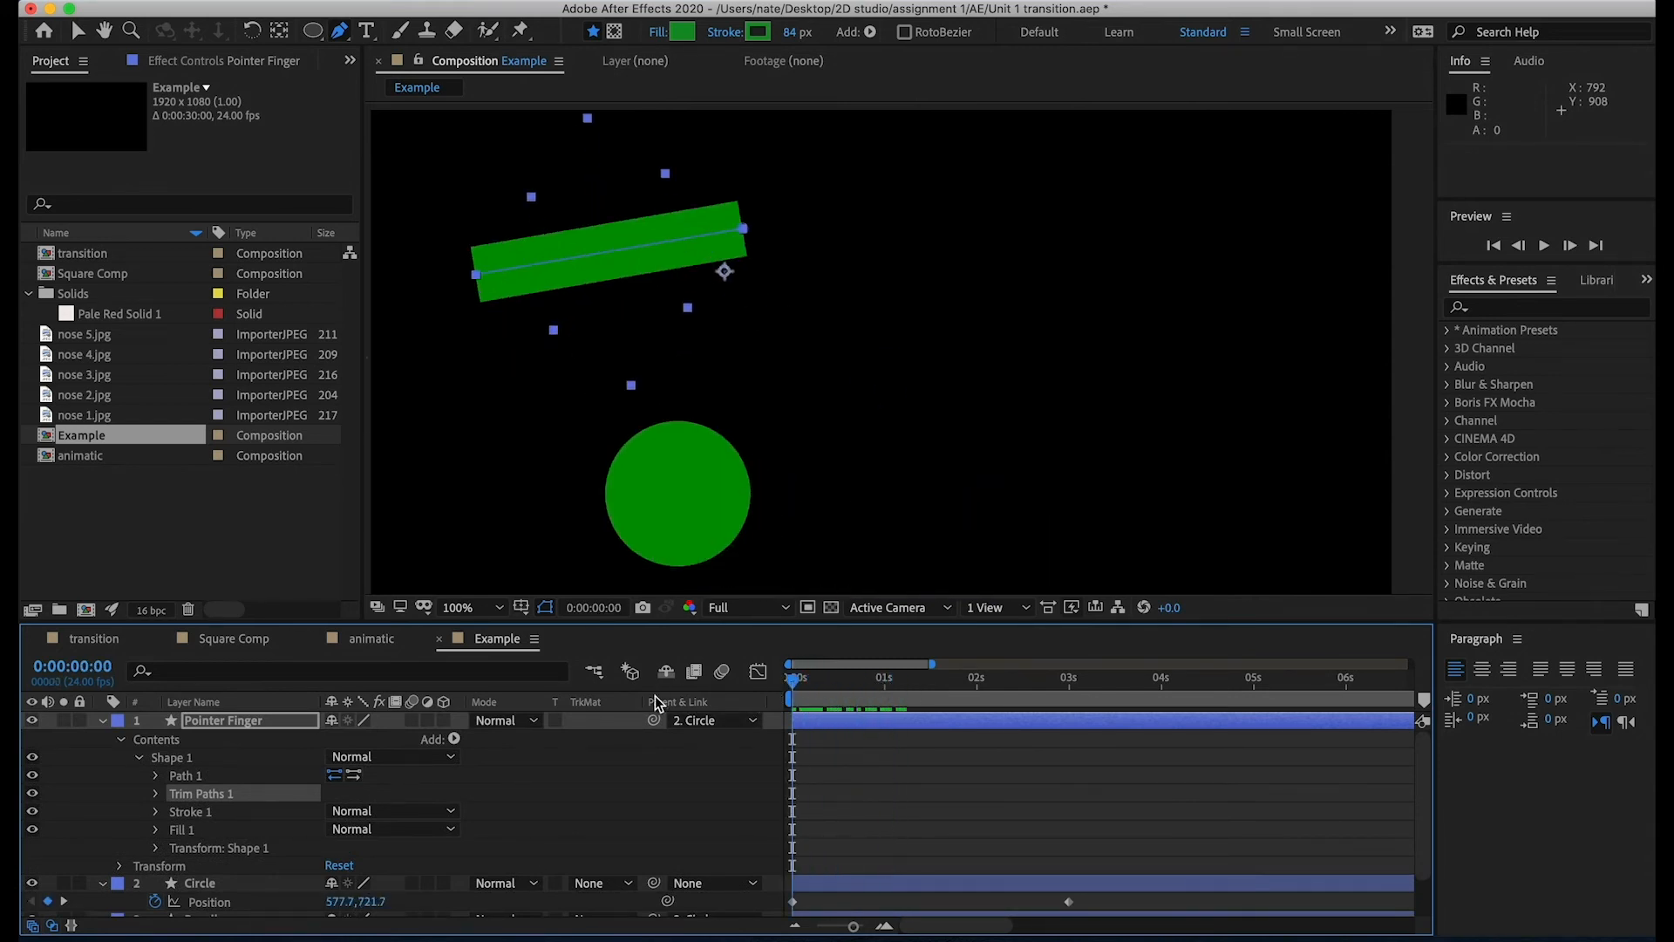
key("super+z")
key("super+z")
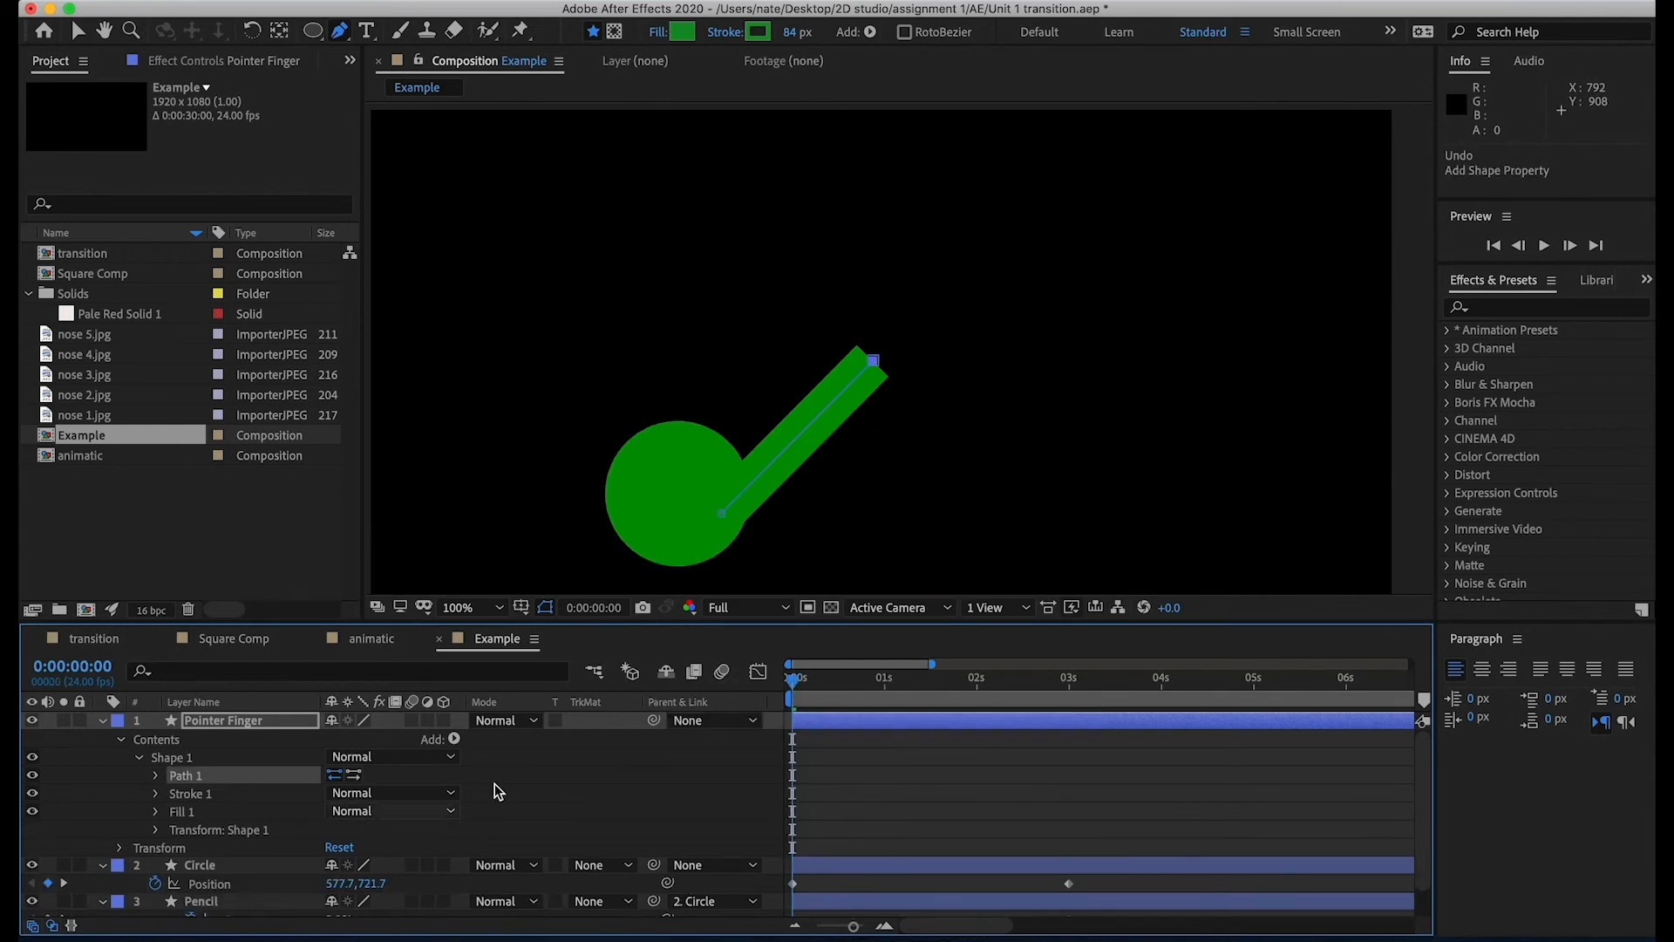
- Parent the Pointer Finger layer to the Circle at the first frame and preview the combined motion
left_click_drag(654, 720, 249, 866)
left_click(888, 682)
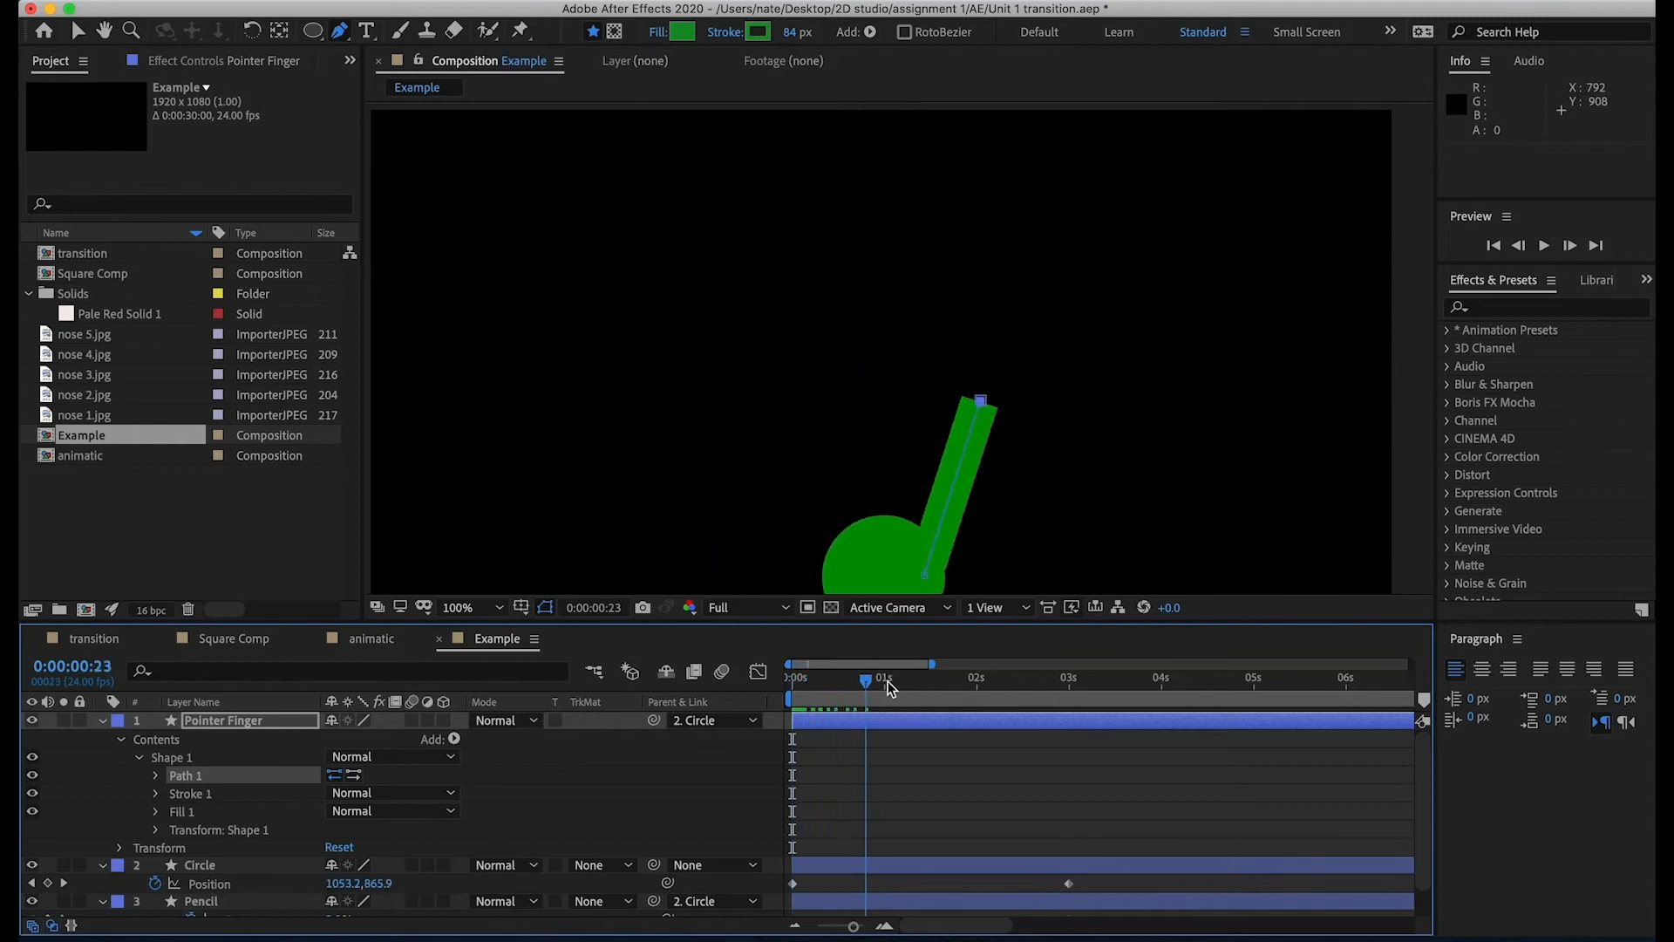
key("space")
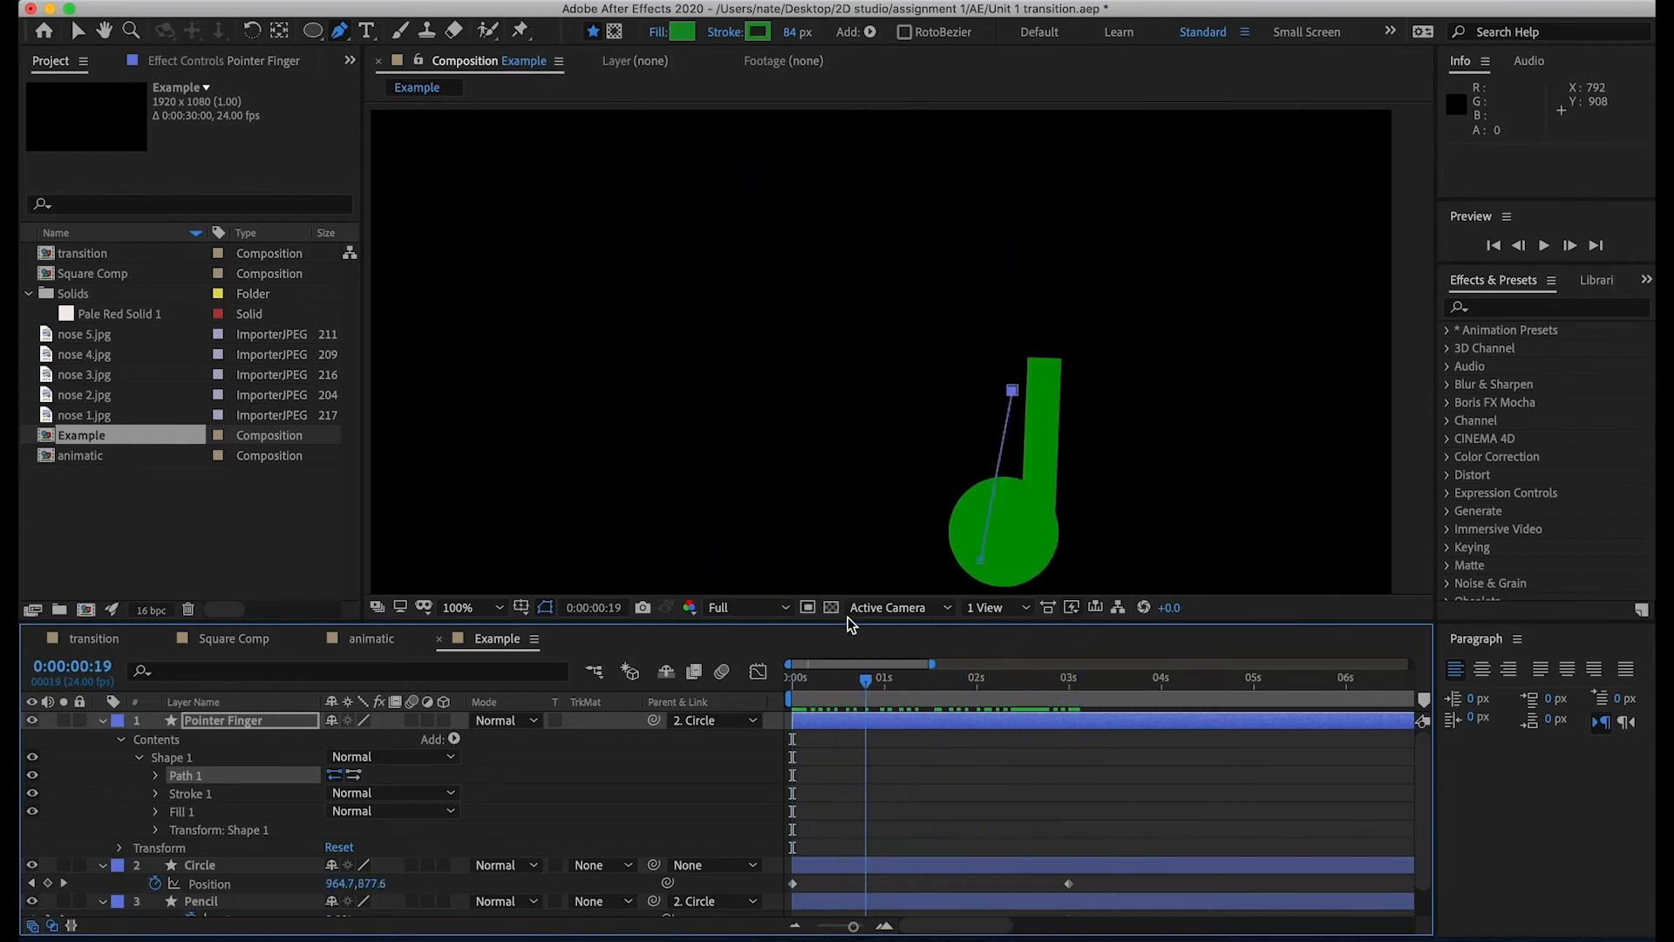
key("space")
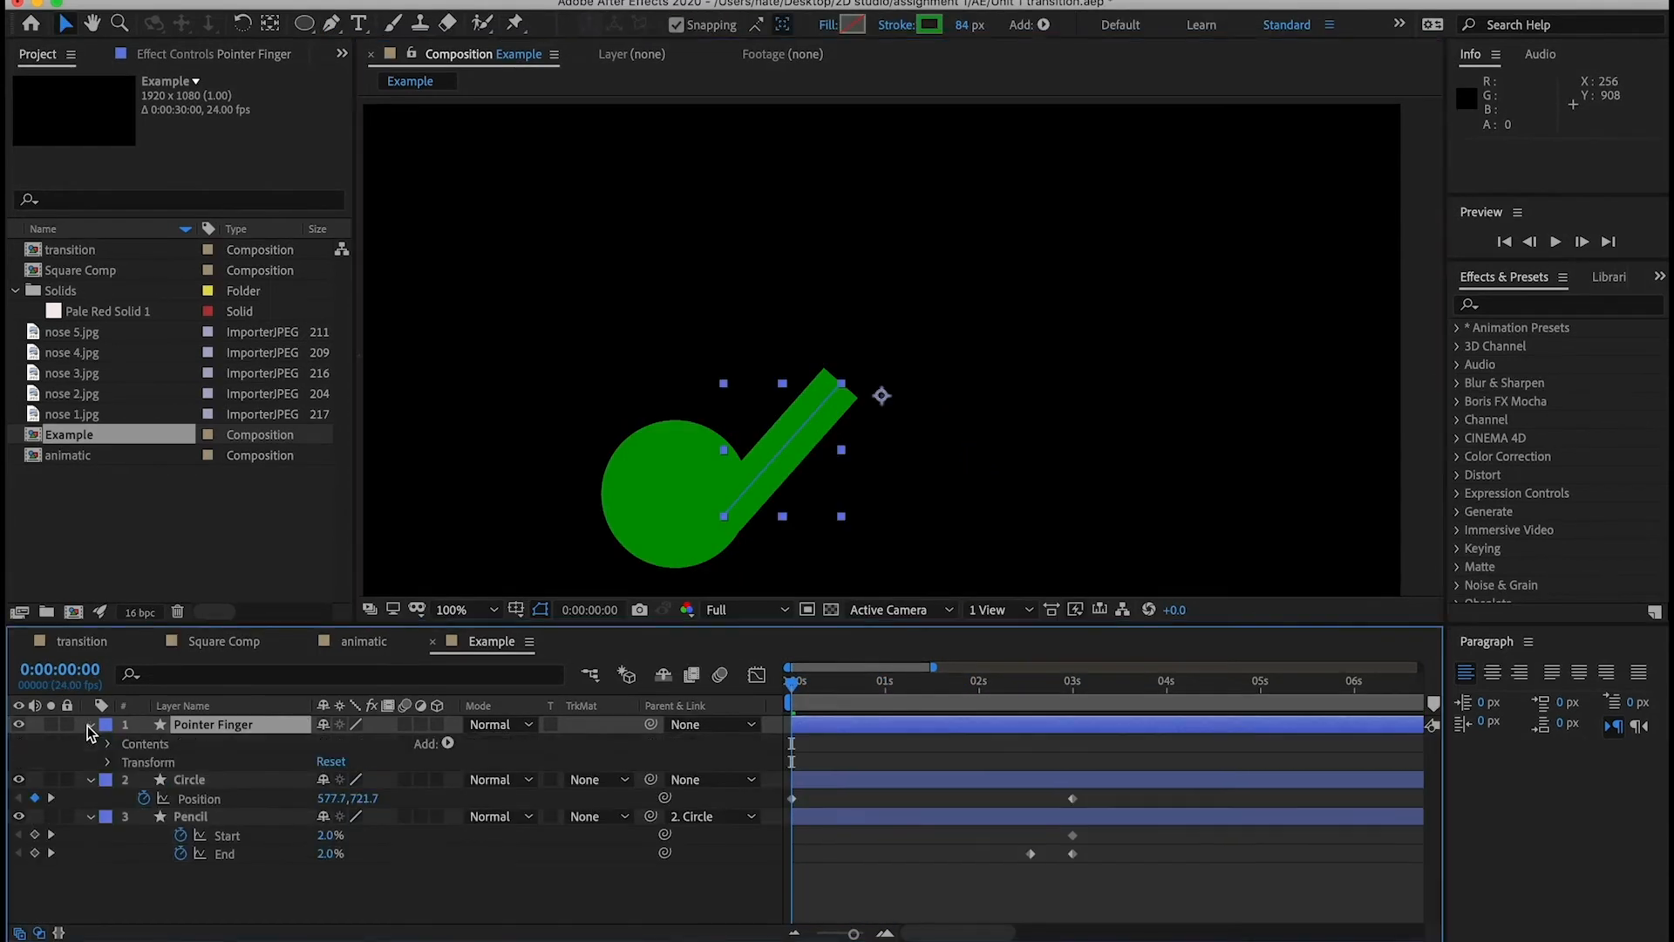
- Set the Line Cap of the Pointer Finger's Stroke 1 to Round Cap and scrub through the animation to check the finger
left_click(108, 745)
left_click(128, 763)
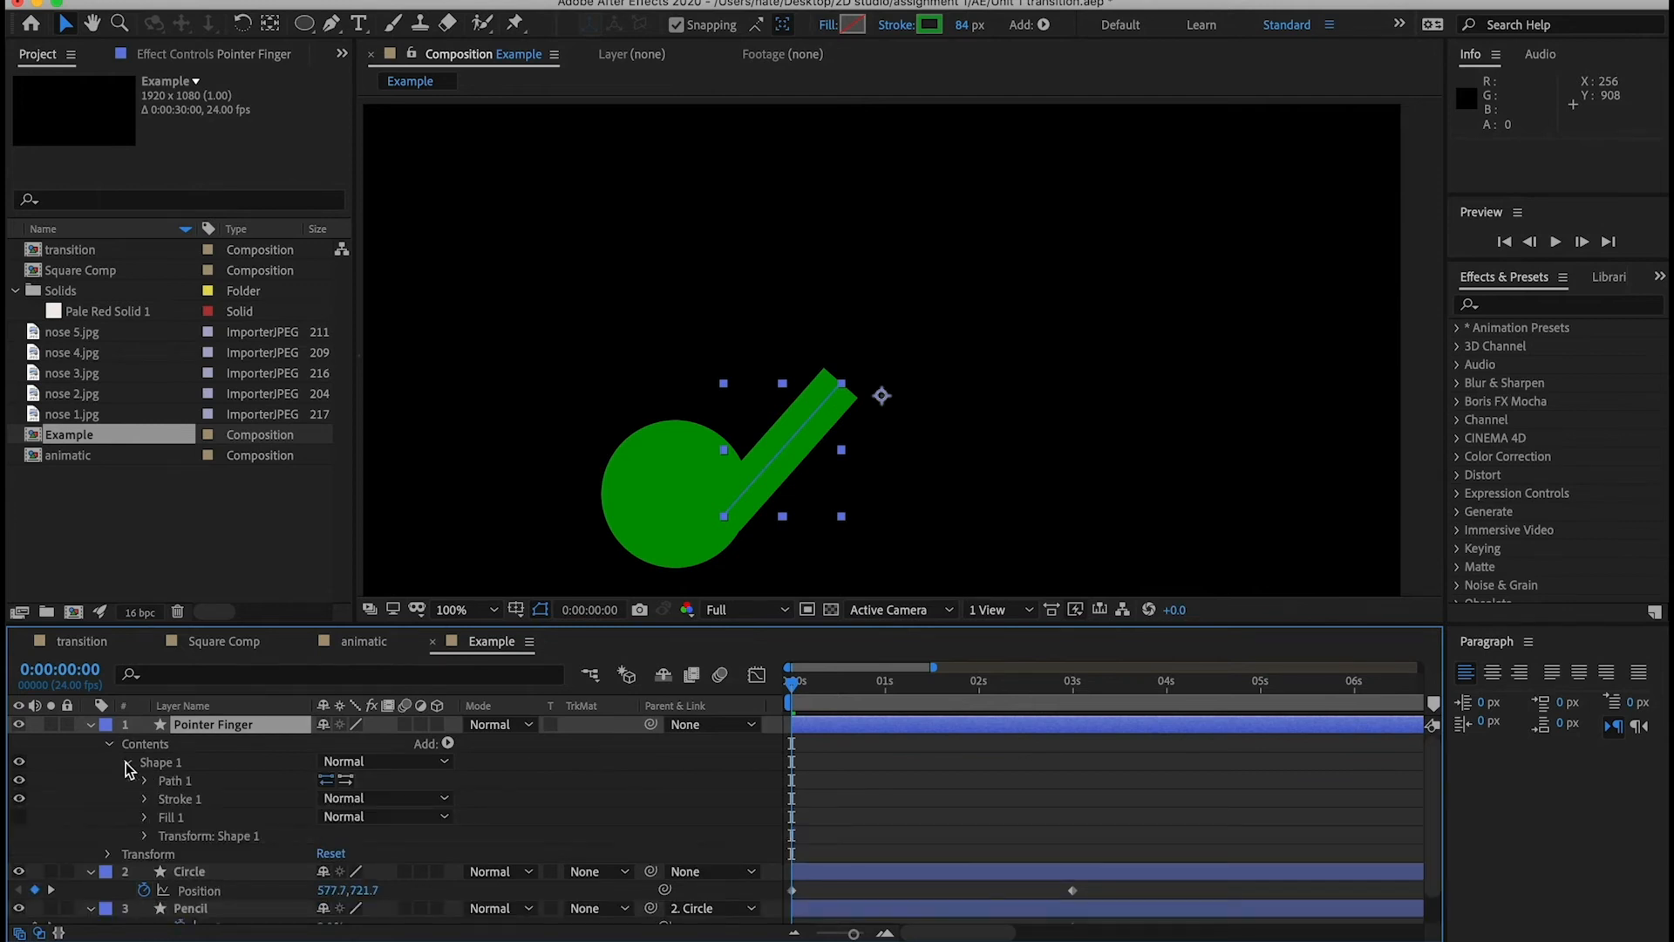
left_click(148, 798)
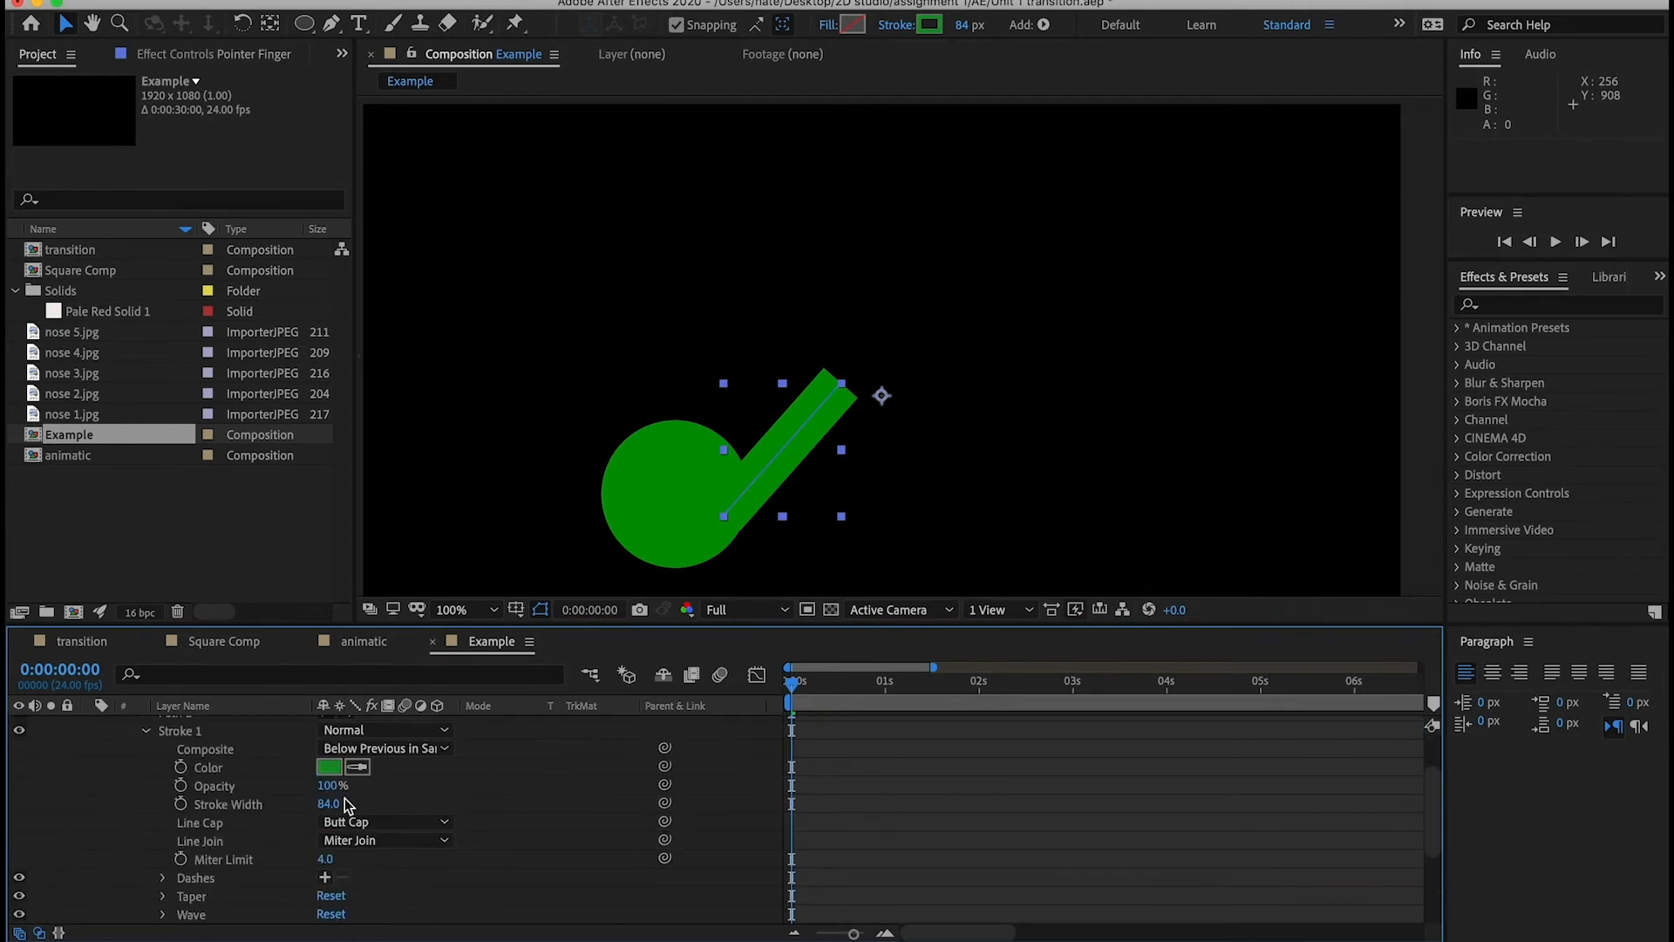
left_click(384, 823)
left_click(395, 863)
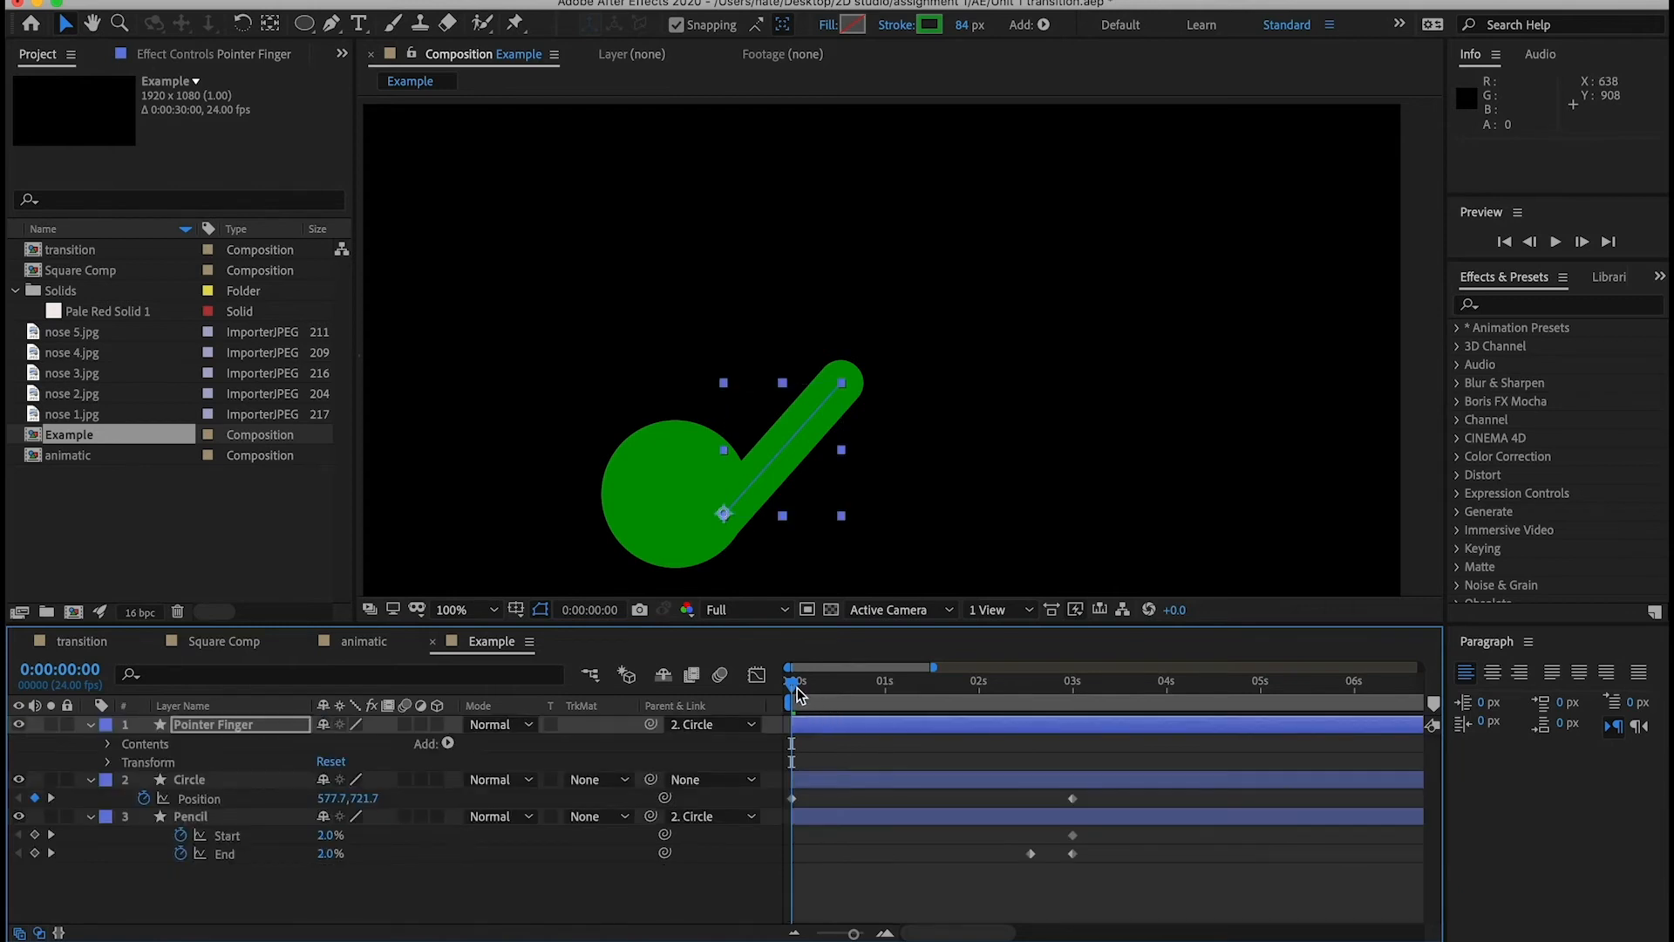
mouse_move(793, 687)
left_mouse_down()
mouse_move(994, 700)
mouse_move(1081, 672)
mouse_move(906, 681)
mouse_move(1052, 680)
left_mouse_up()
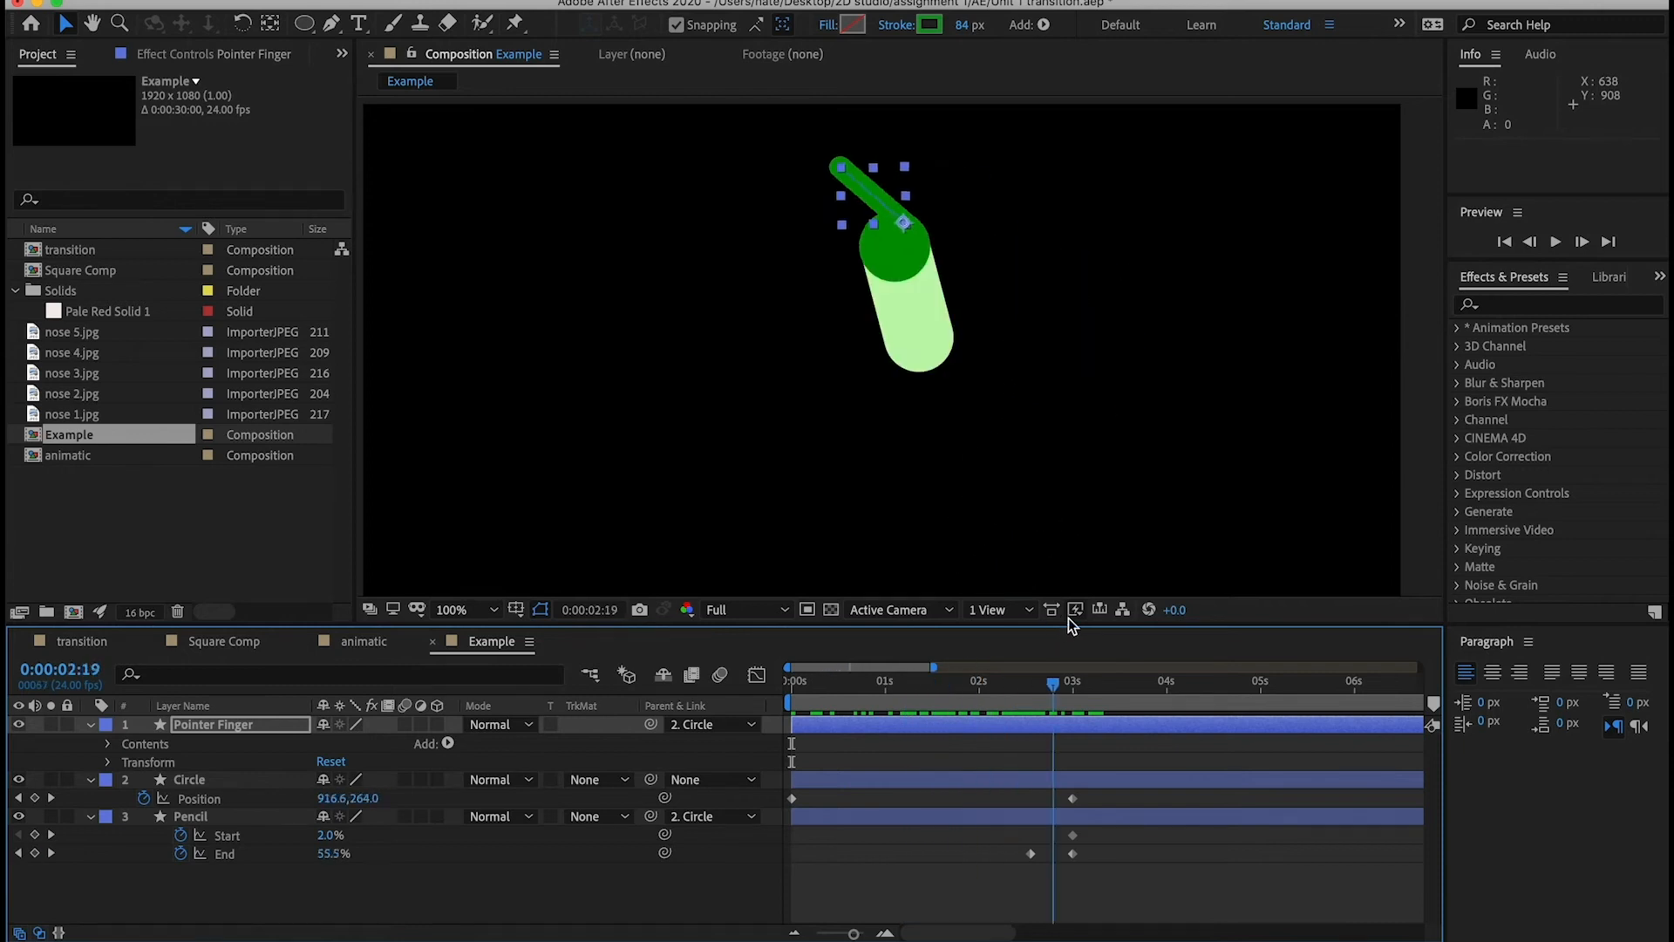
left_click_drag(1069, 617, 691, 674)
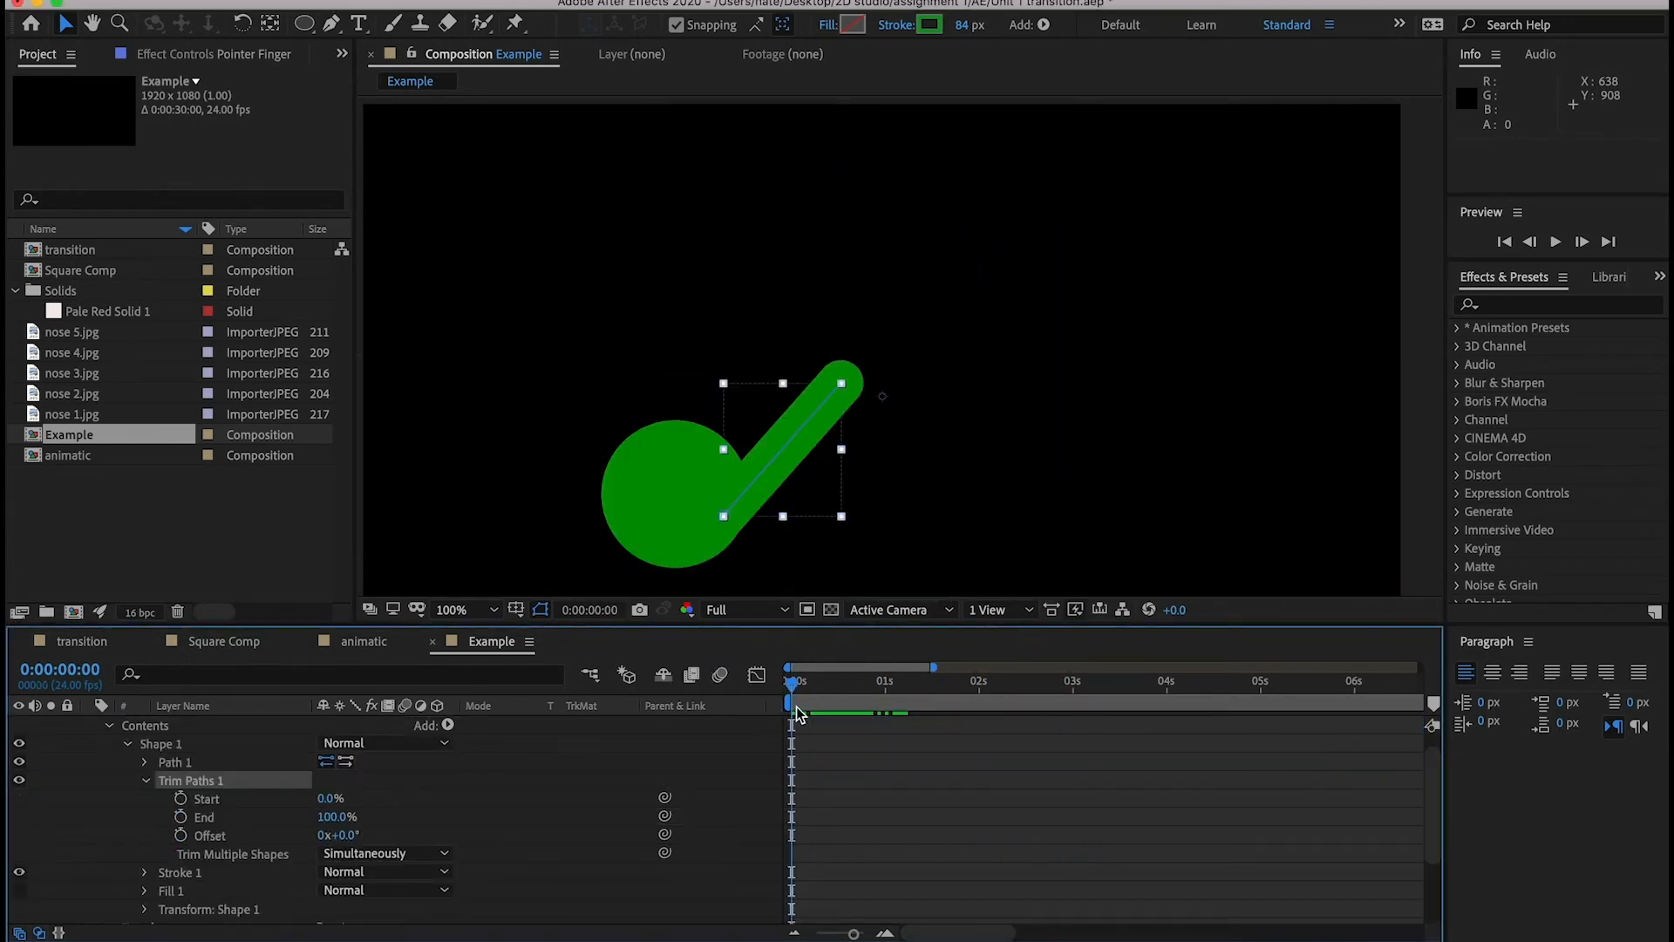
- Keyframe the finger's Trim Paths Start at 0% and End at 100% at 0:00:00:23, and set End to 0% at 0:00:02:13
left_click_drag(797, 713, 882, 708)
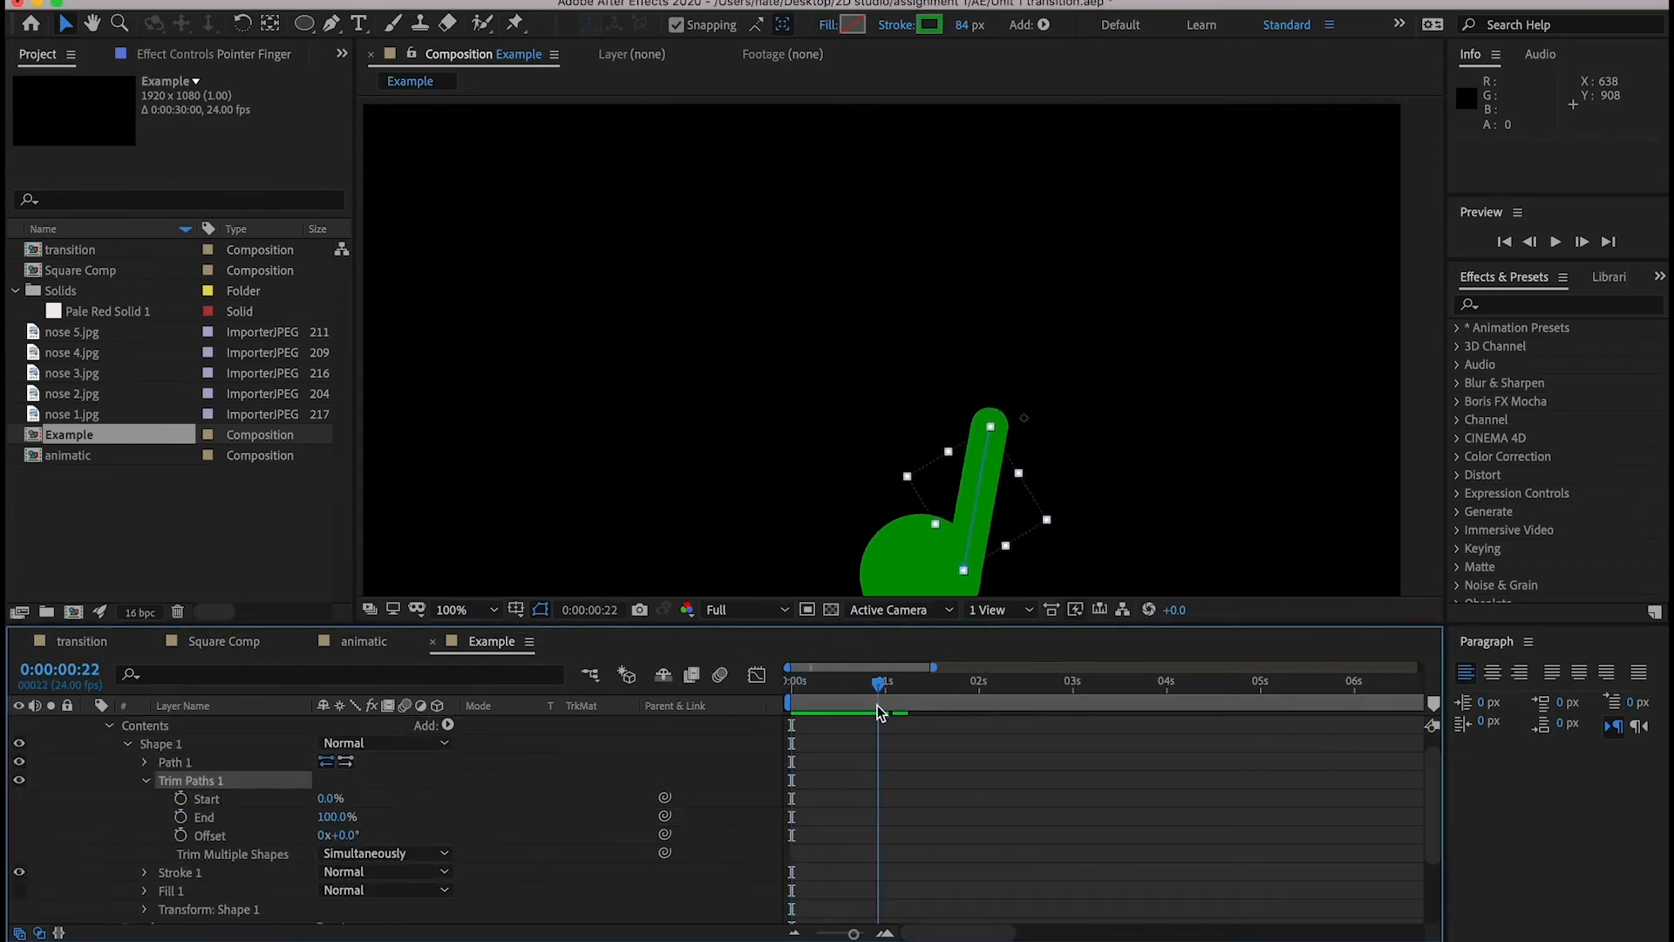
left_click(180, 799)
left_click(181, 817)
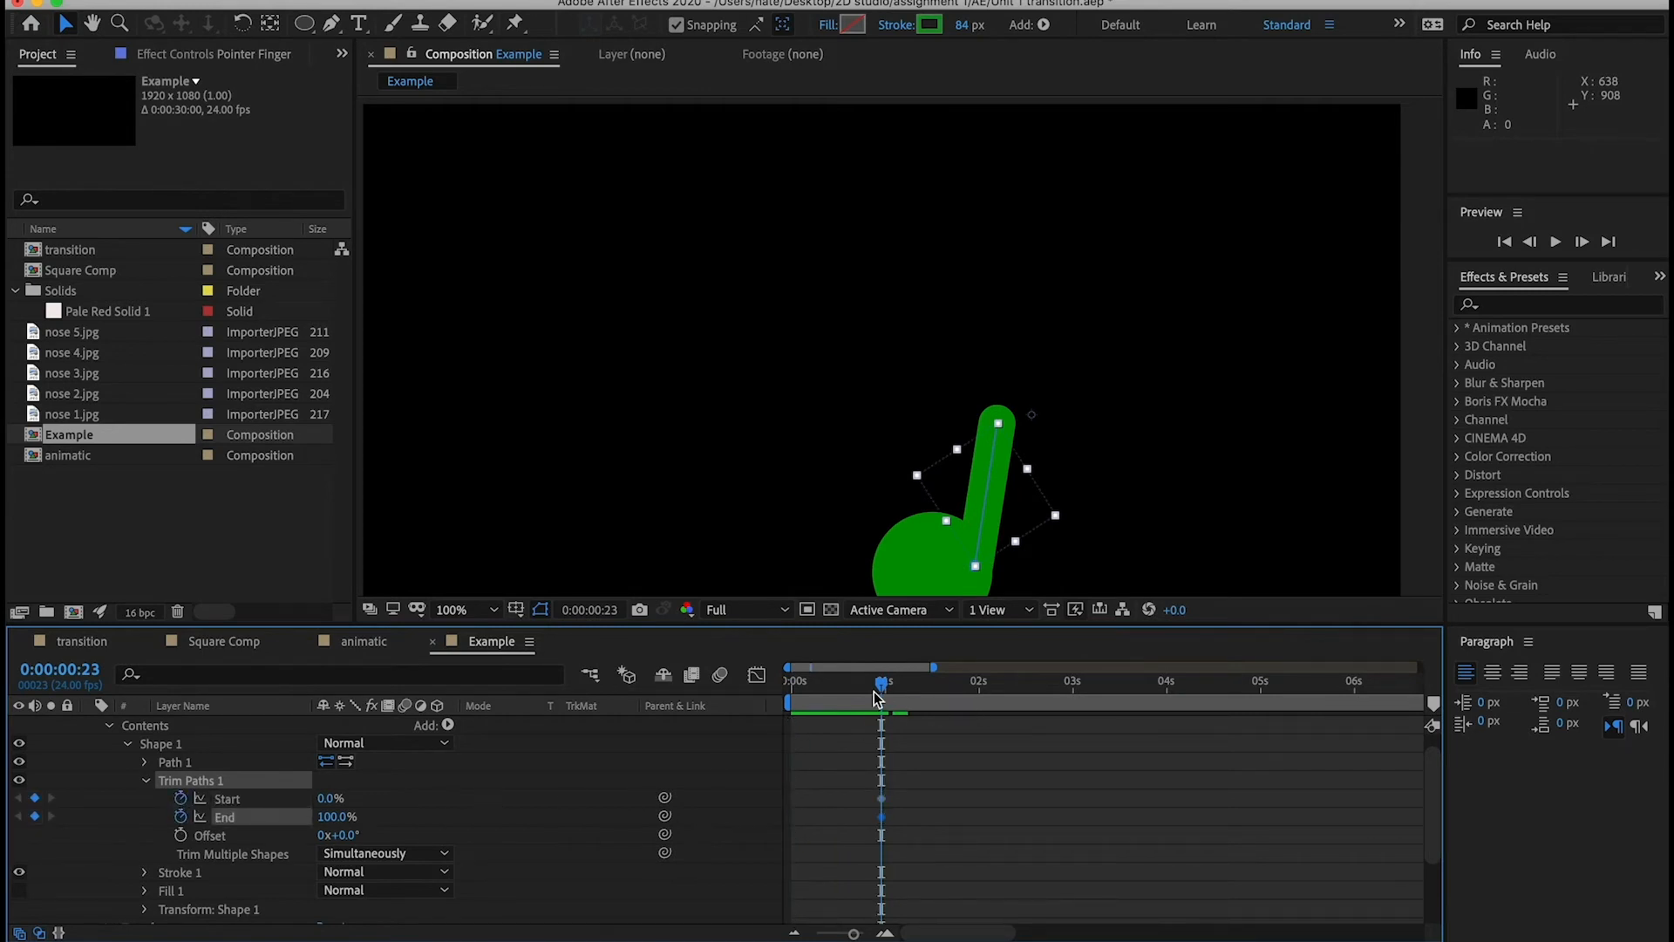
left_click_drag(882, 691, 1025, 669)
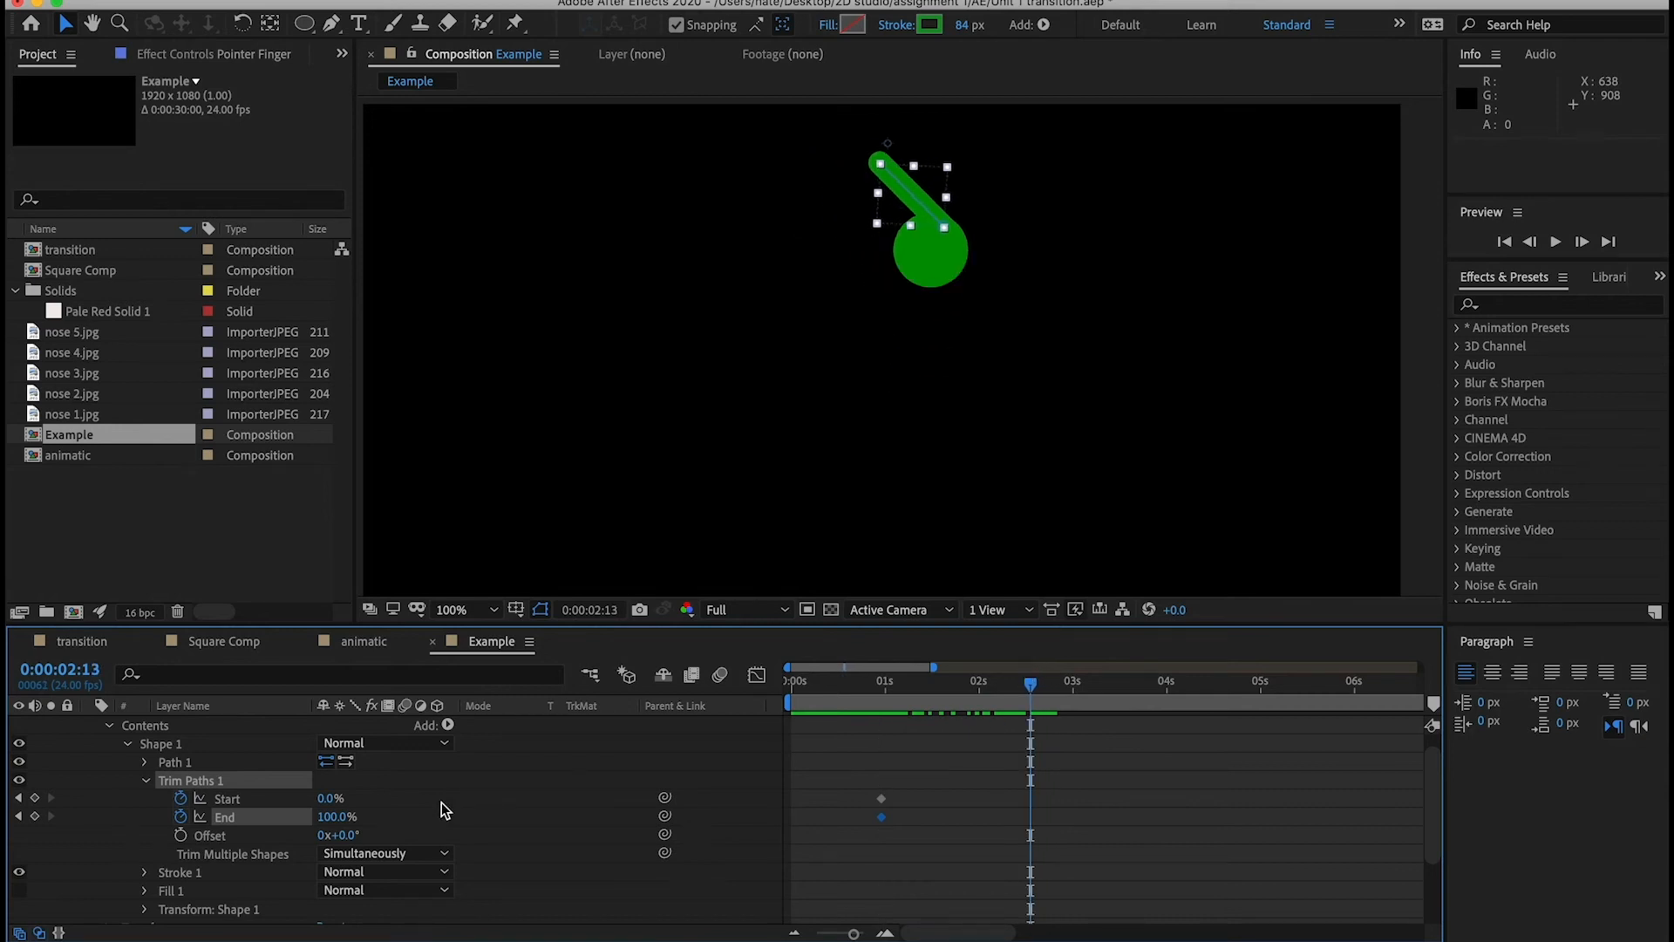
left_click_drag(340, 817, 200, 803)
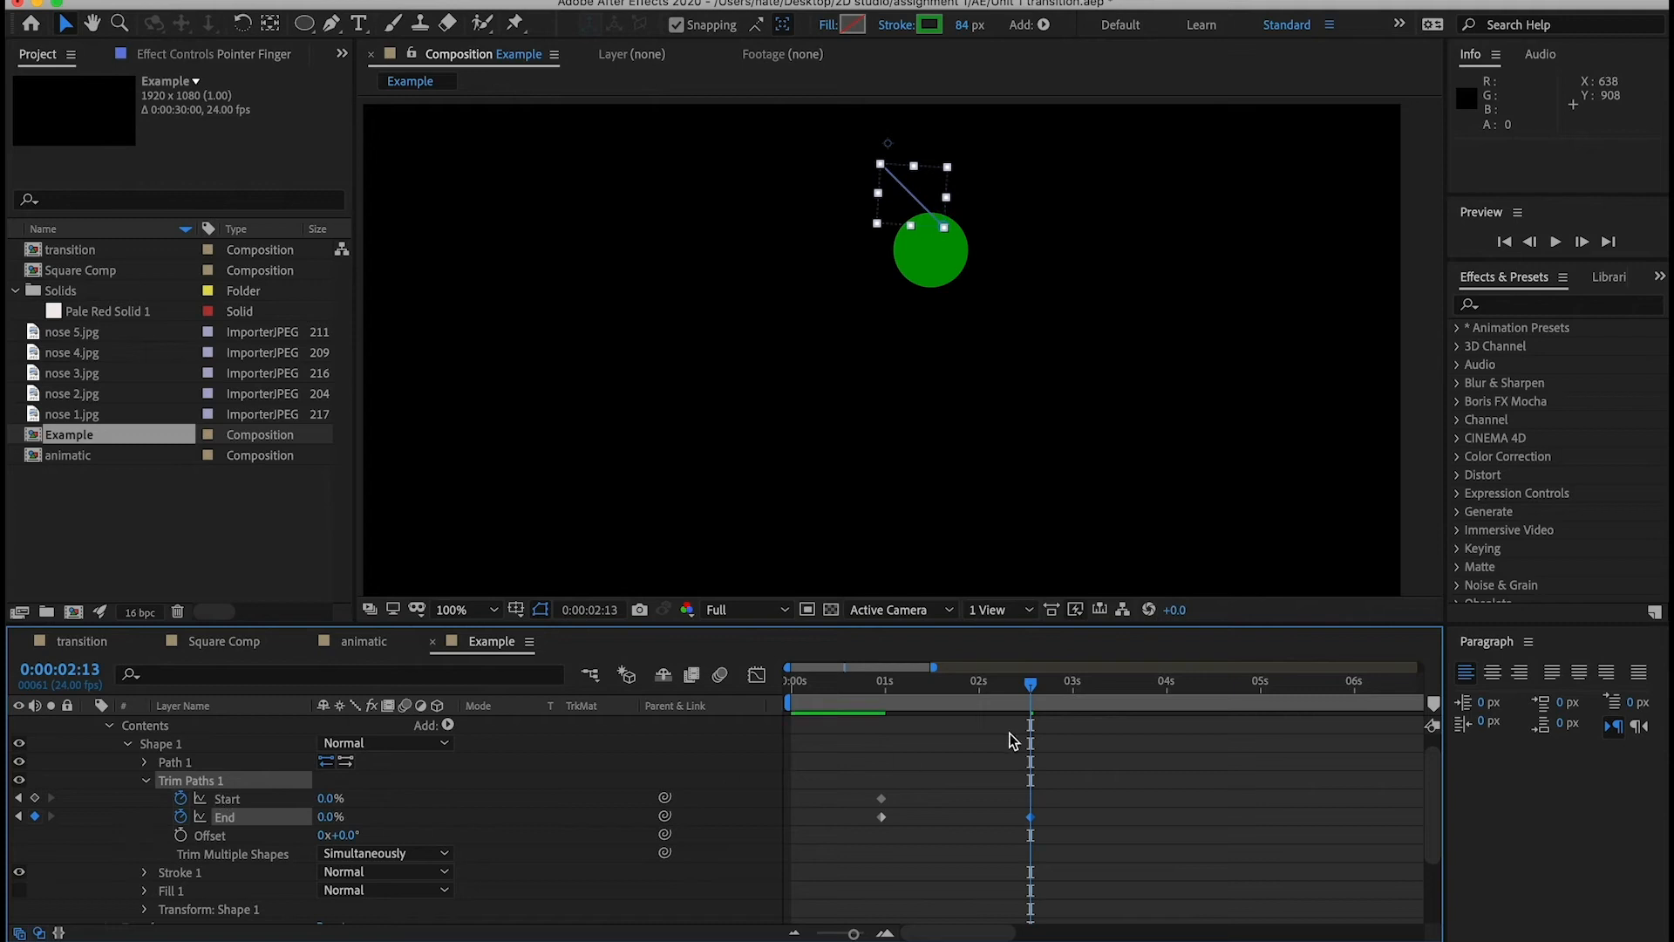
- Preview the finger's trim-path animation from the first frame with the composition view at 50%
left_click_drag(1032, 693, 782, 688)
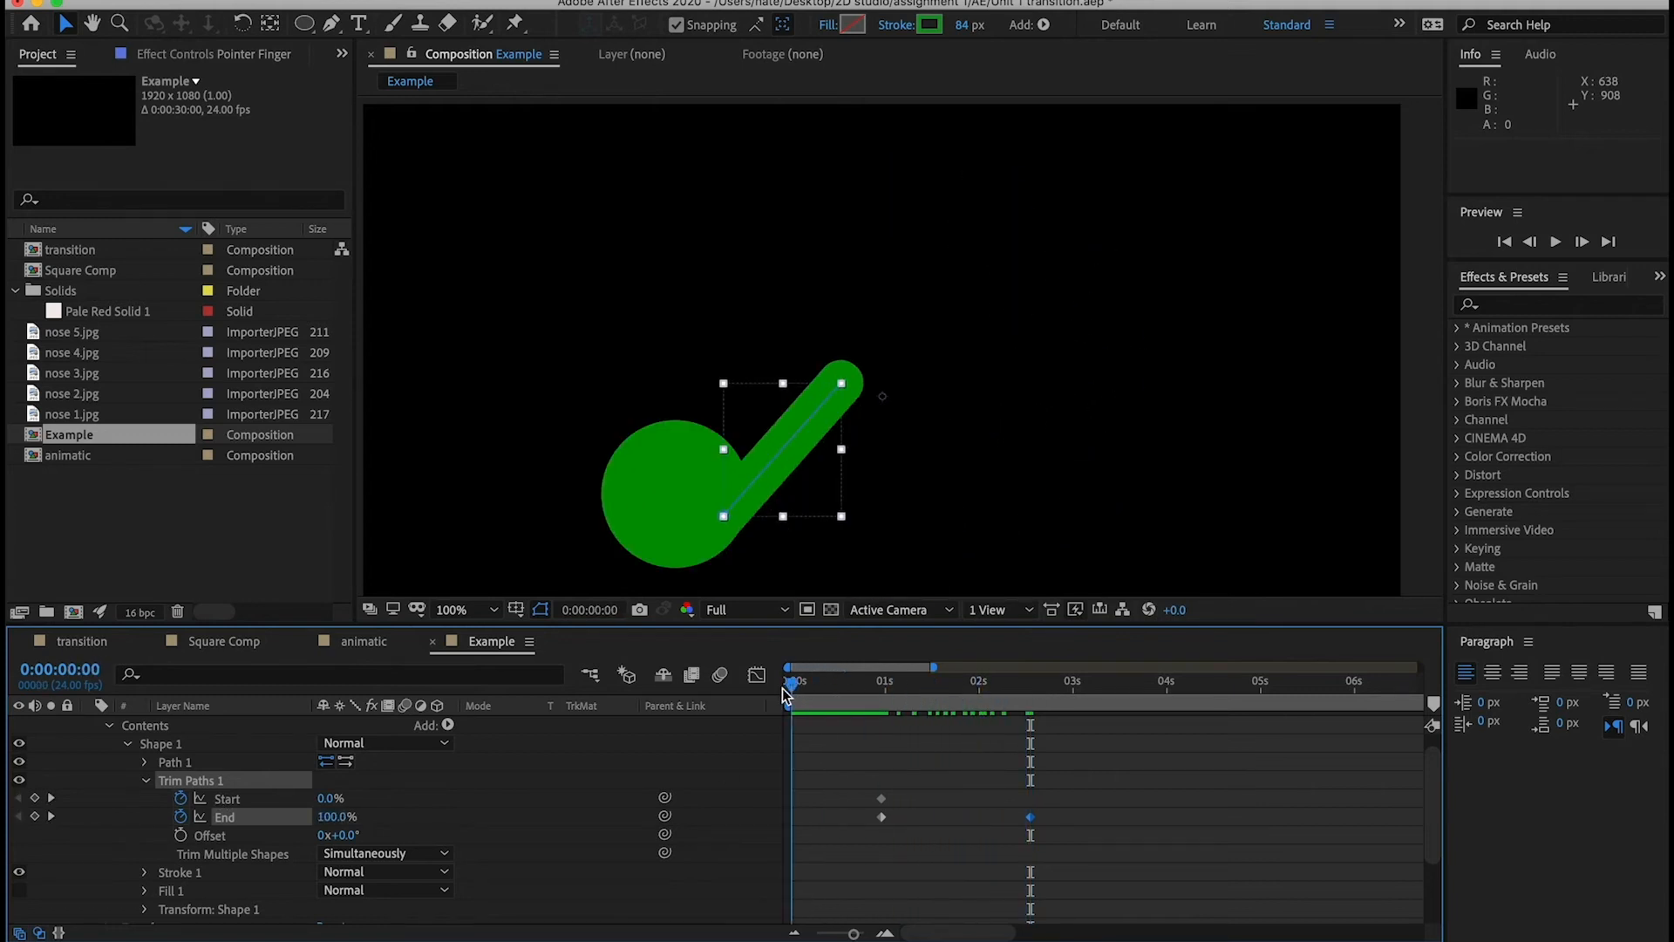
key("comma")
key("space")
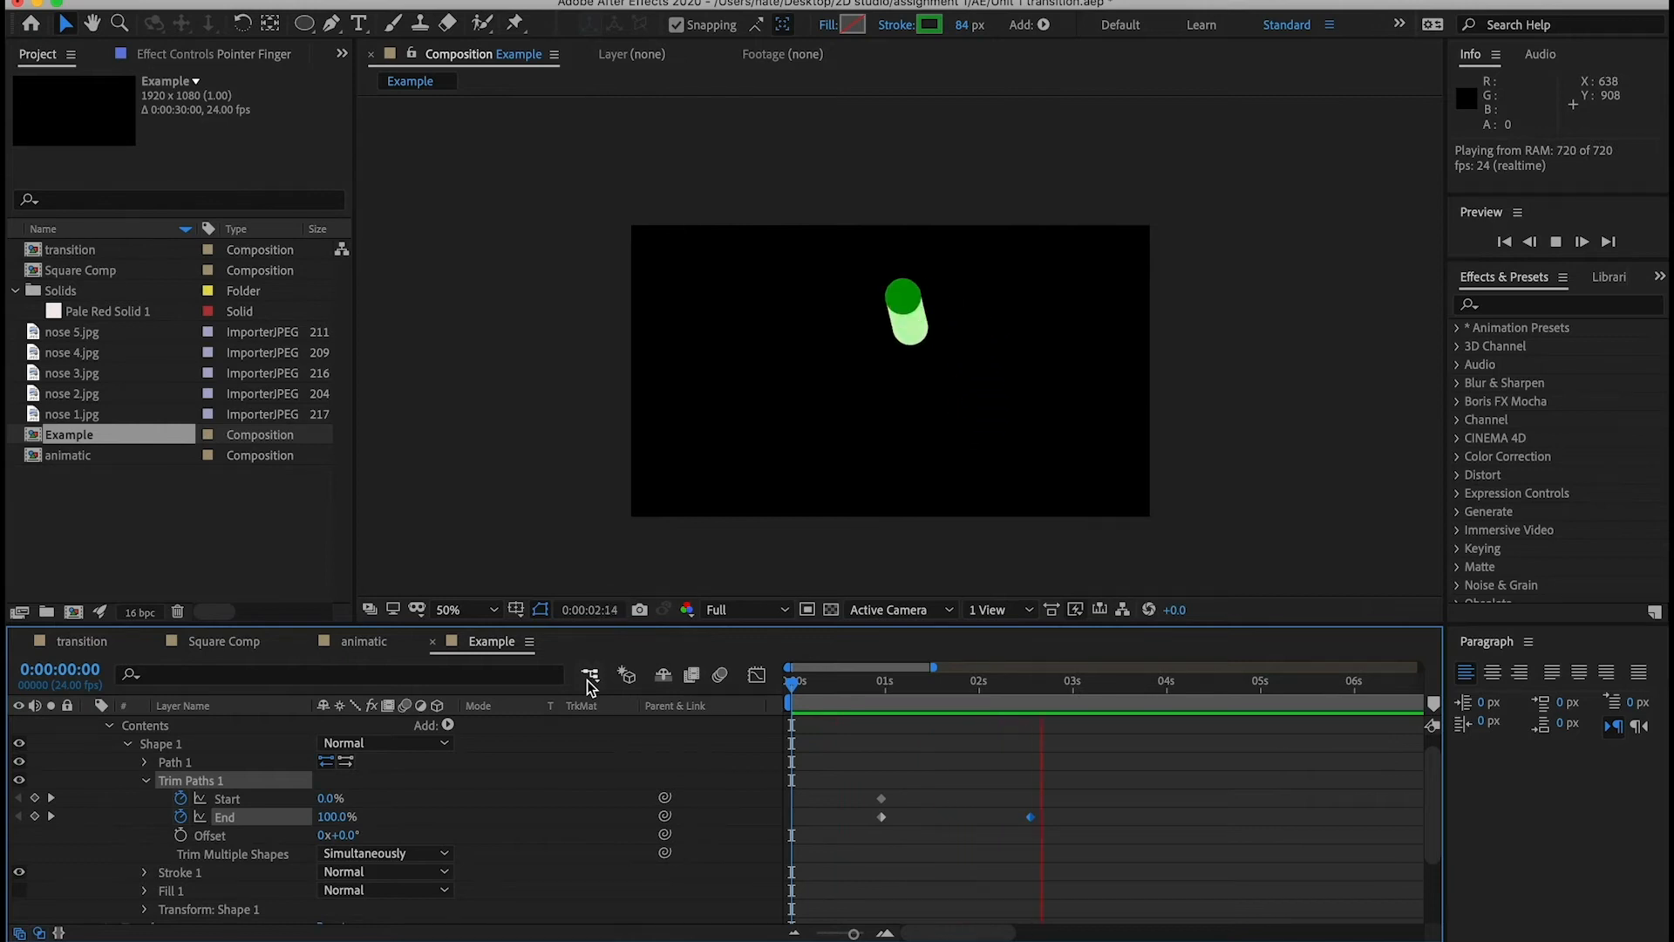
mouse_move(792, 686)
left_mouse_down()
mouse_move(850, 689)
mouse_move(762, 703)
mouse_move(908, 694)
mouse_move(592, 687)
left_mouse_up()
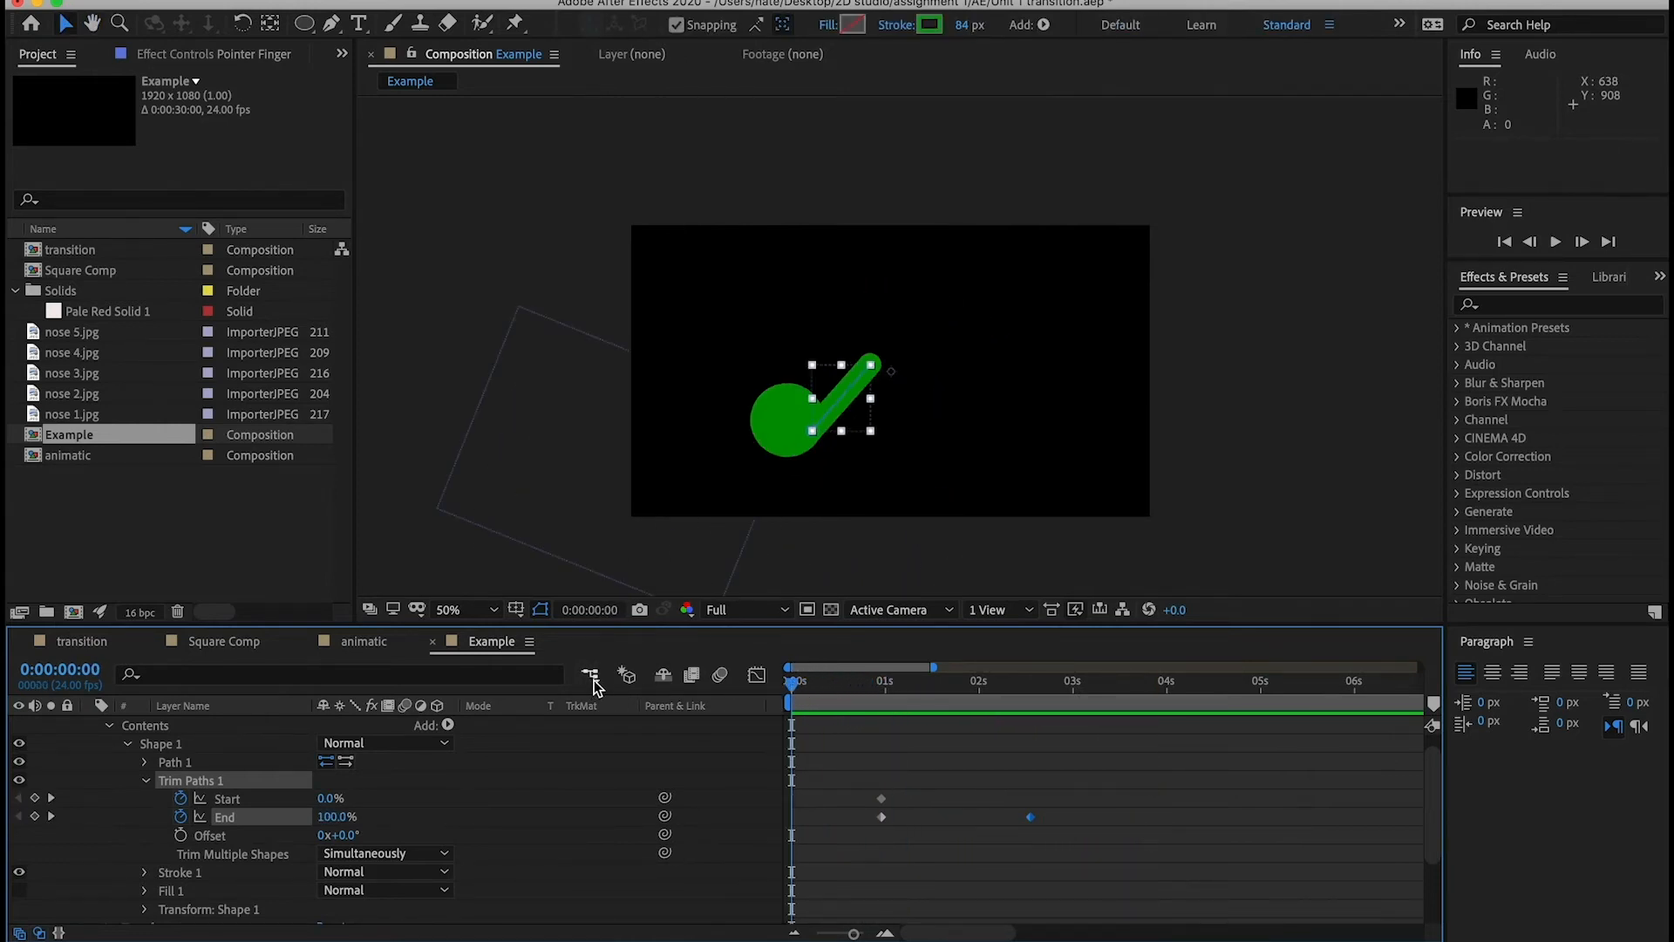
- Switch to the transition composition and examine the pointing hand's fingers and line details while scrubbing from the first frame
left_click(93, 642)
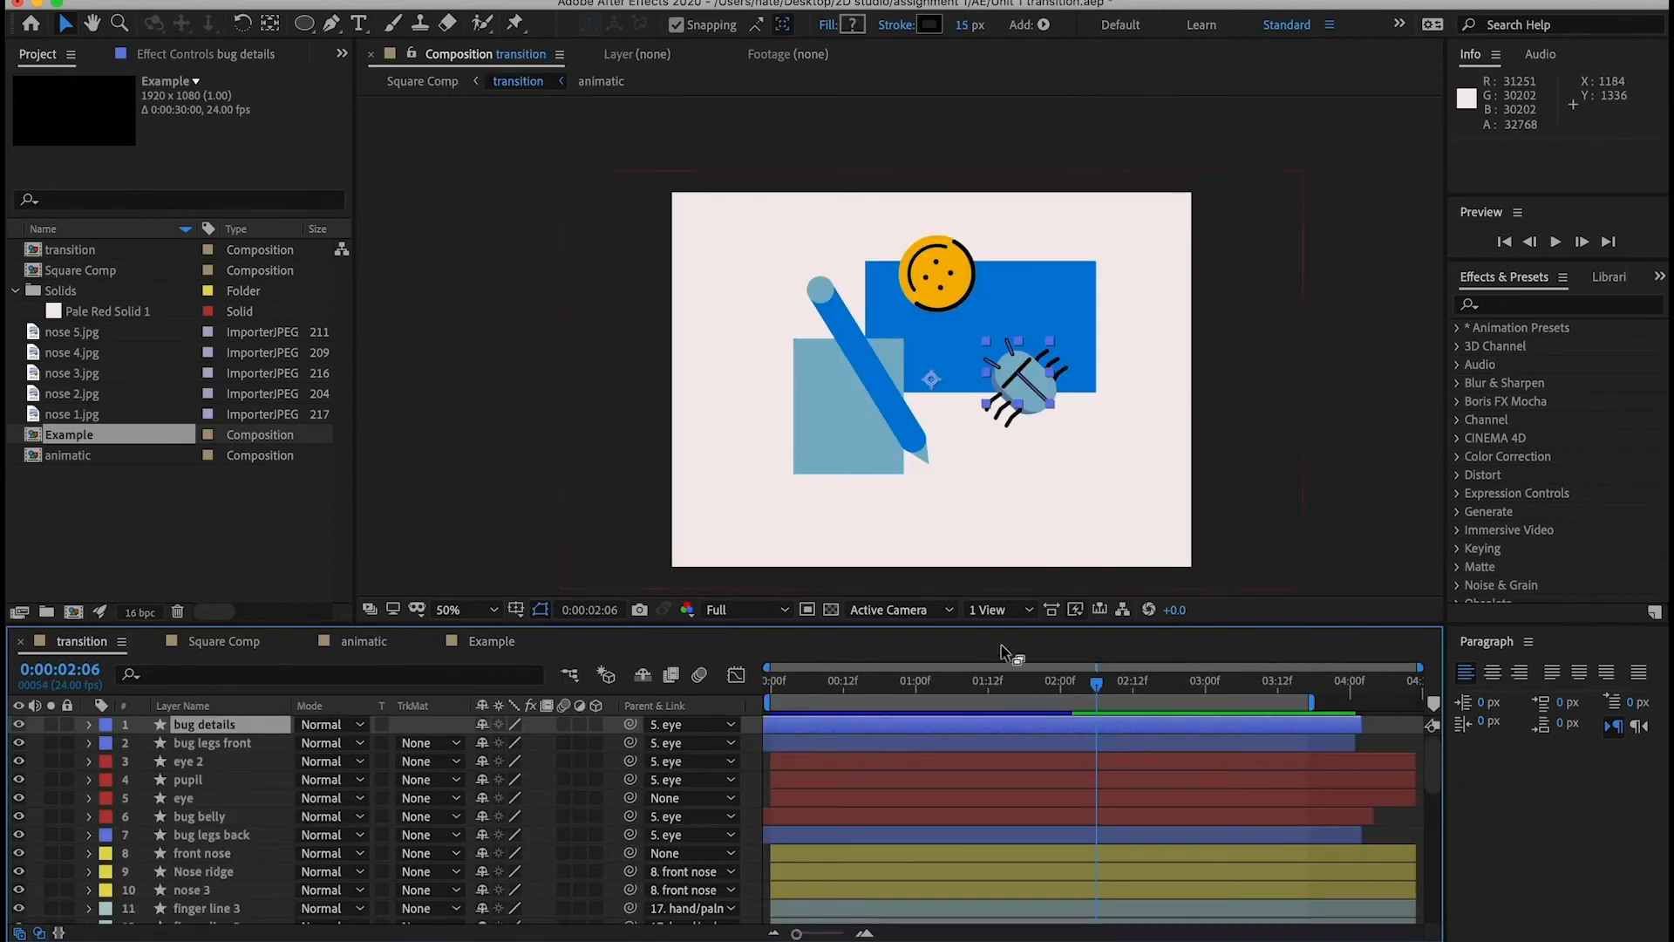
left_click_drag(980, 684, 784, 678)
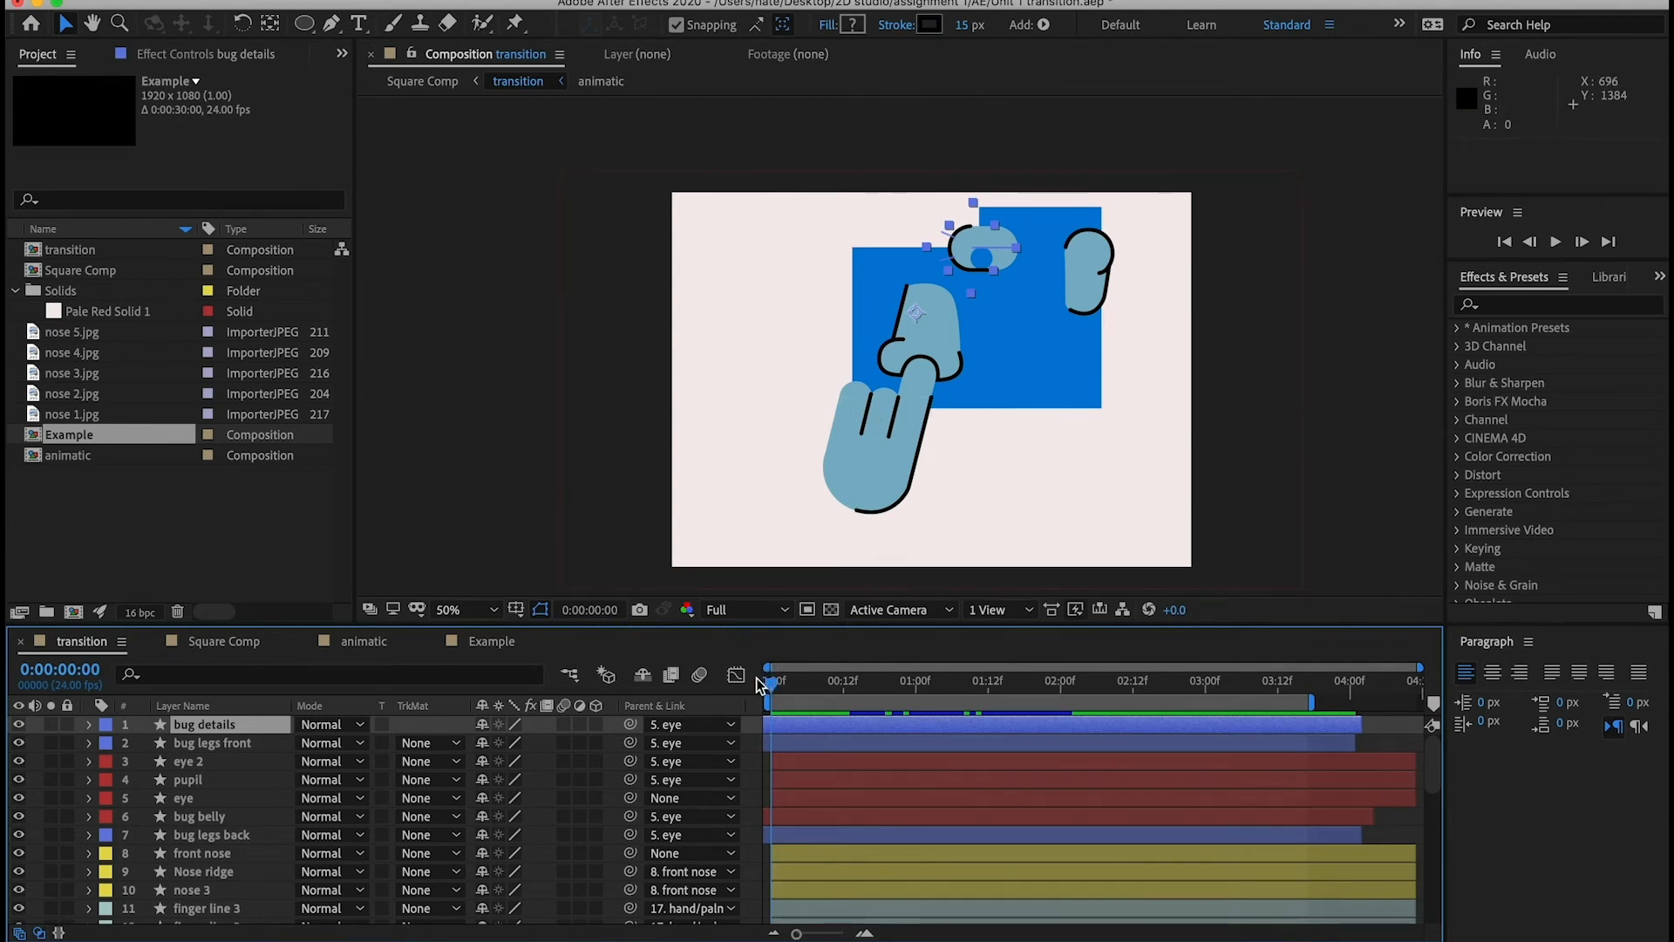
key("period")
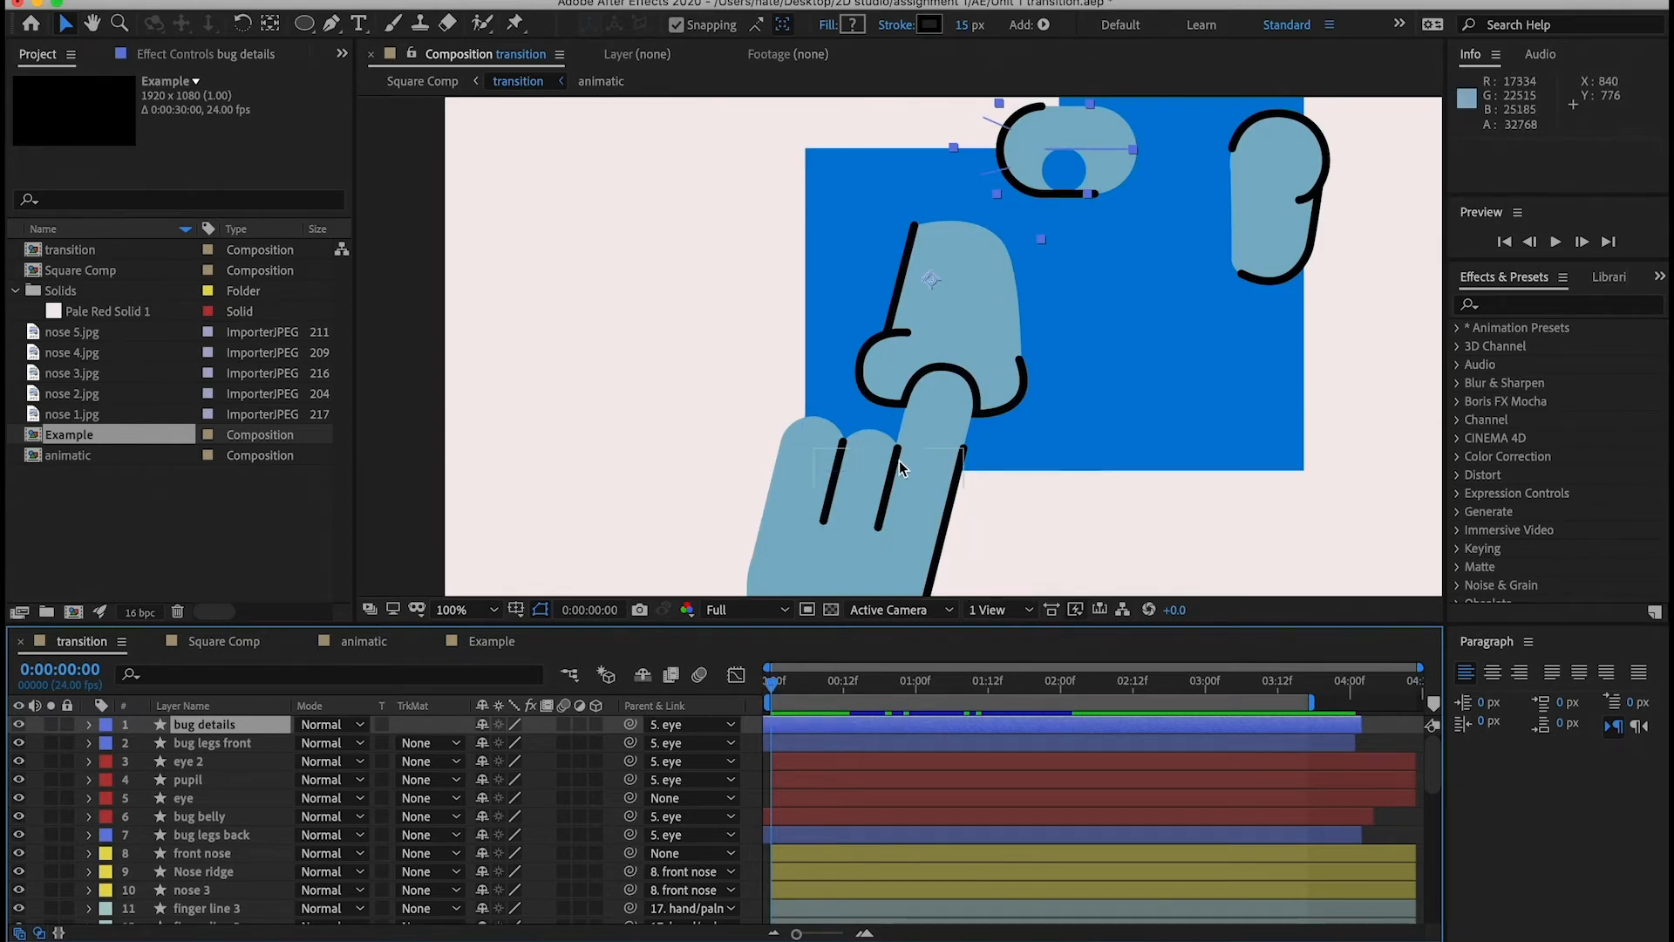
left_click_drag(776, 691, 934, 673)
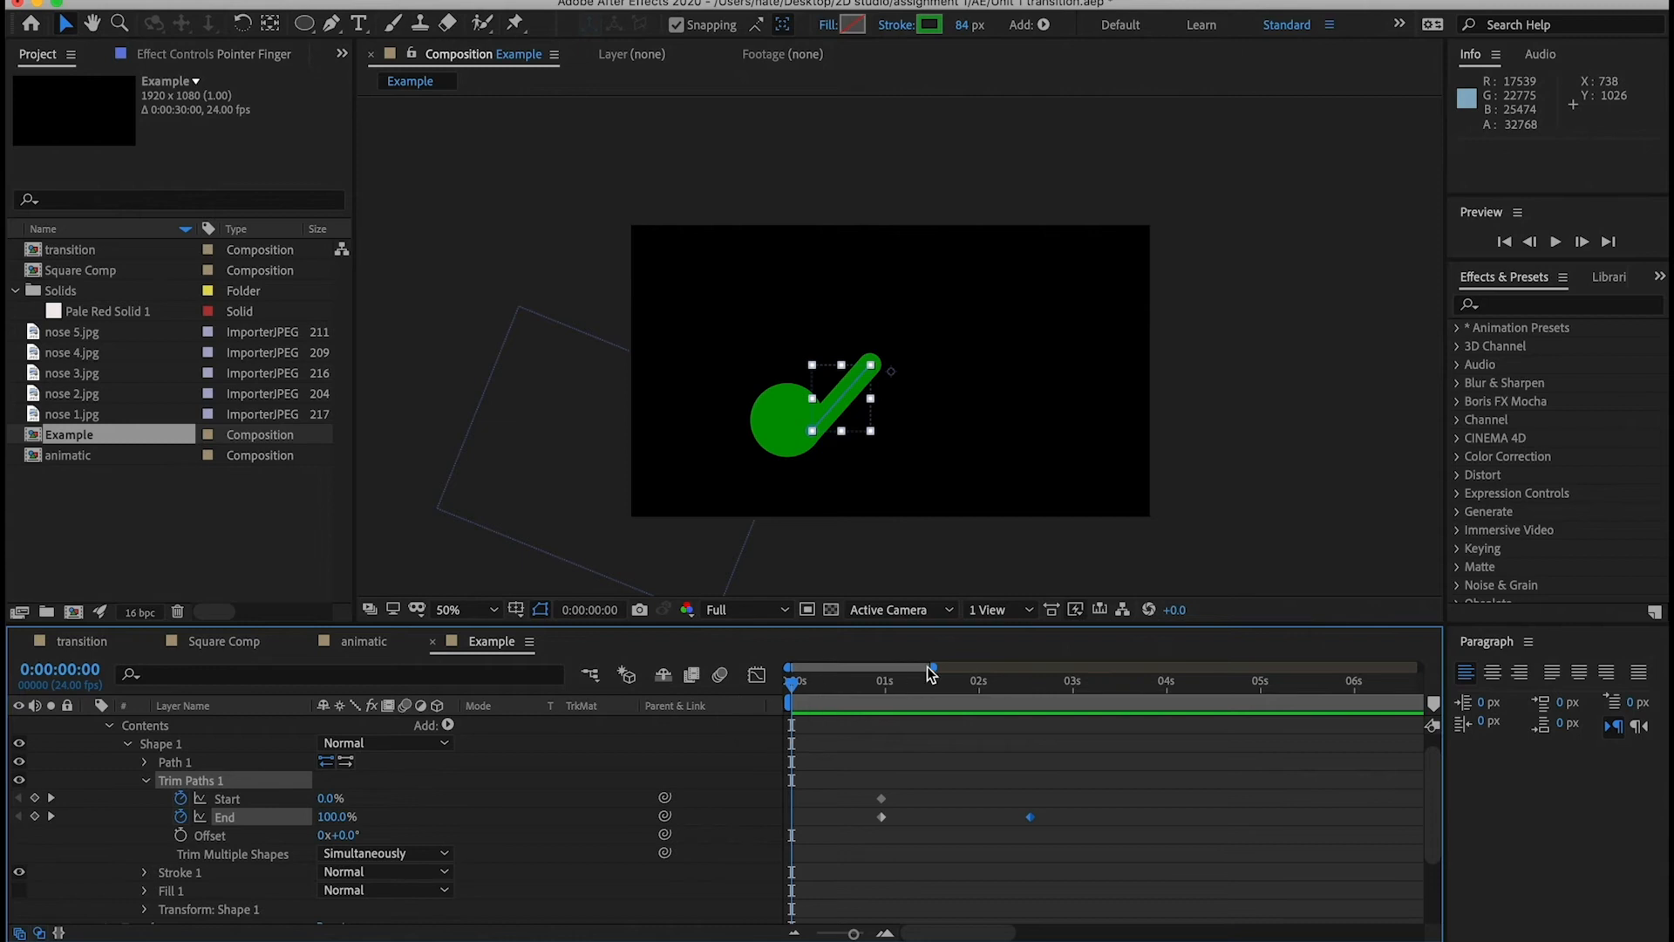
- Collapse the Pointer Finger layer's properties in the Example composition and add a new shape layer above it
left_click(986, 740)
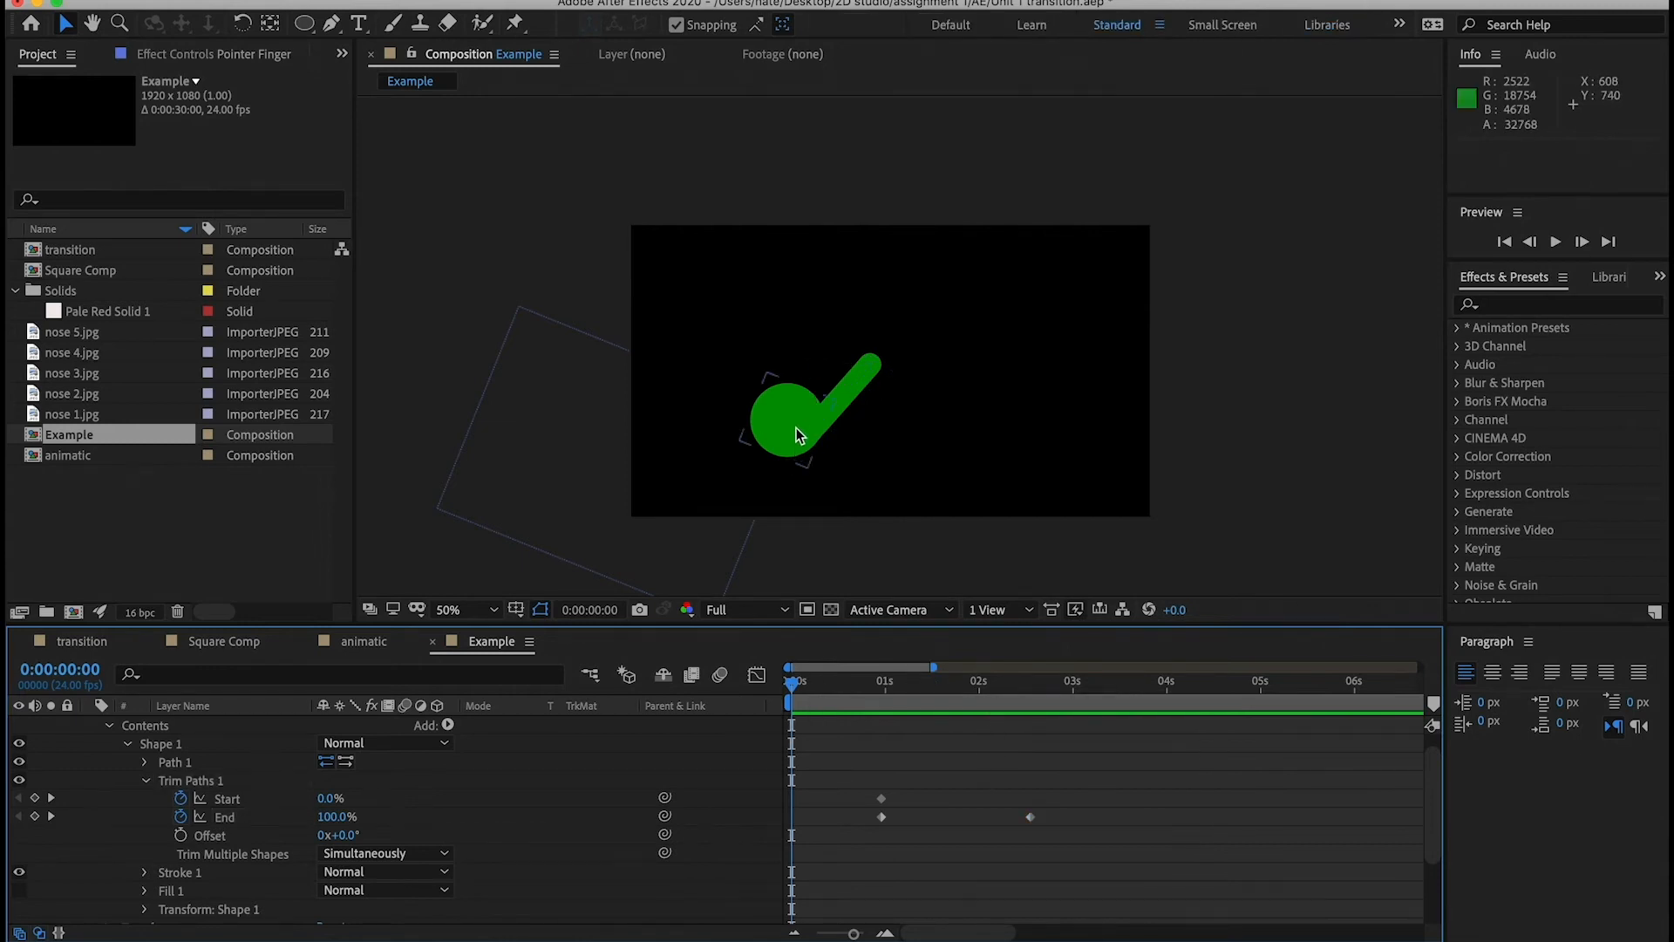
scroll(134, 765, "up", 1)
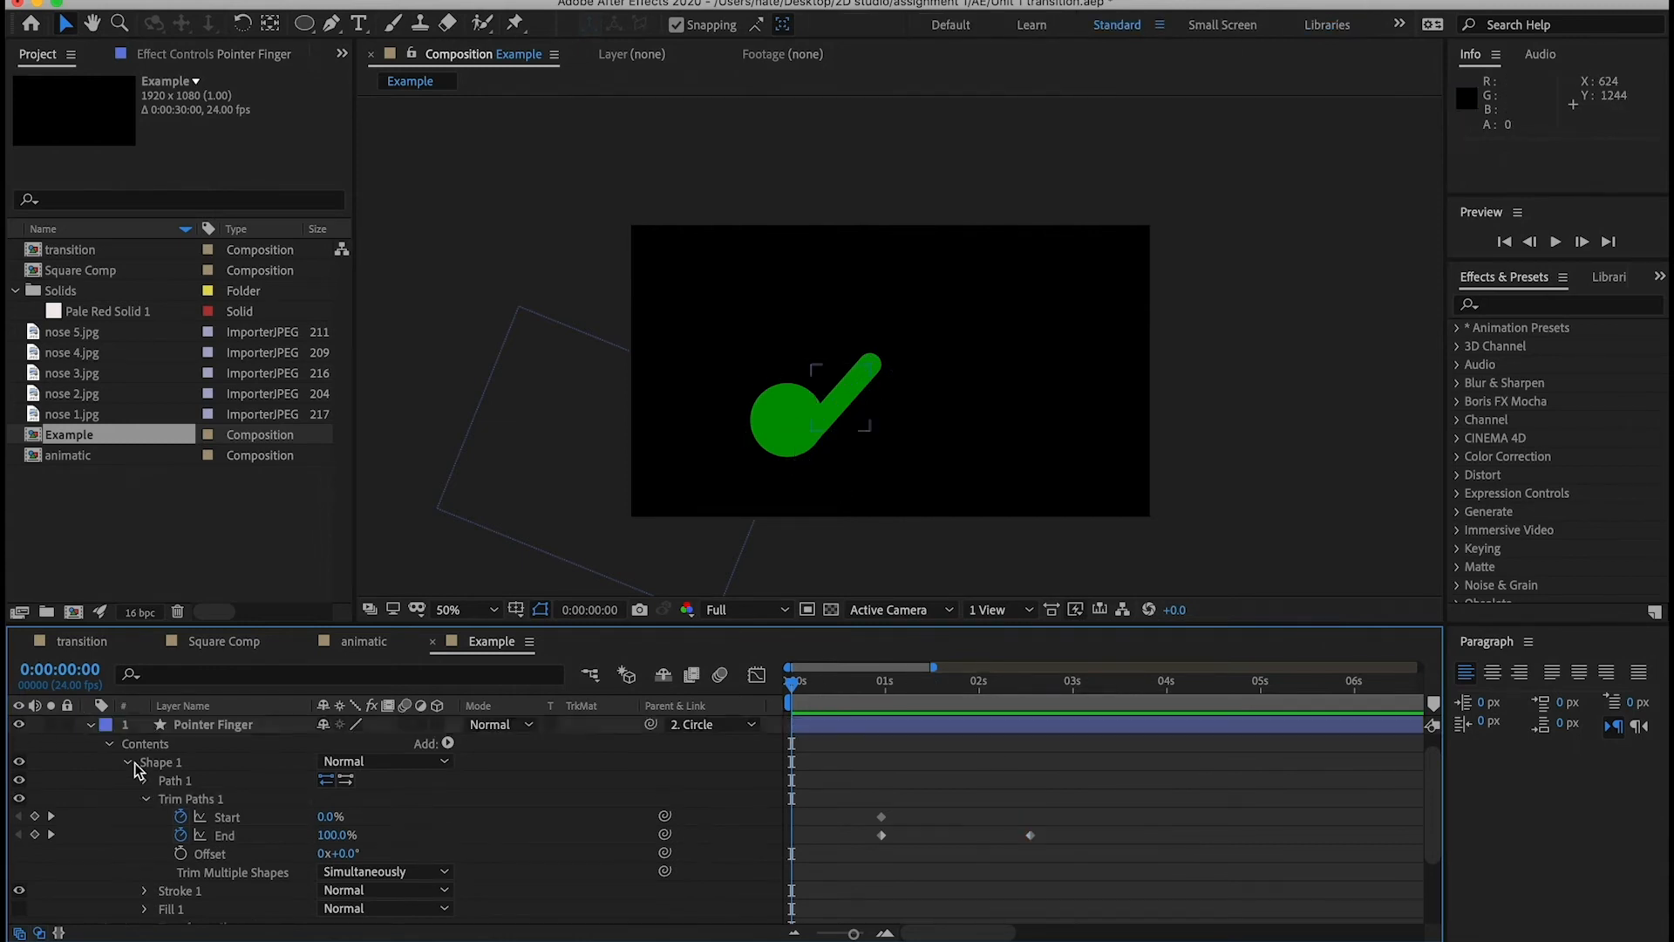
left_click(90, 728)
left_click(296, 725)
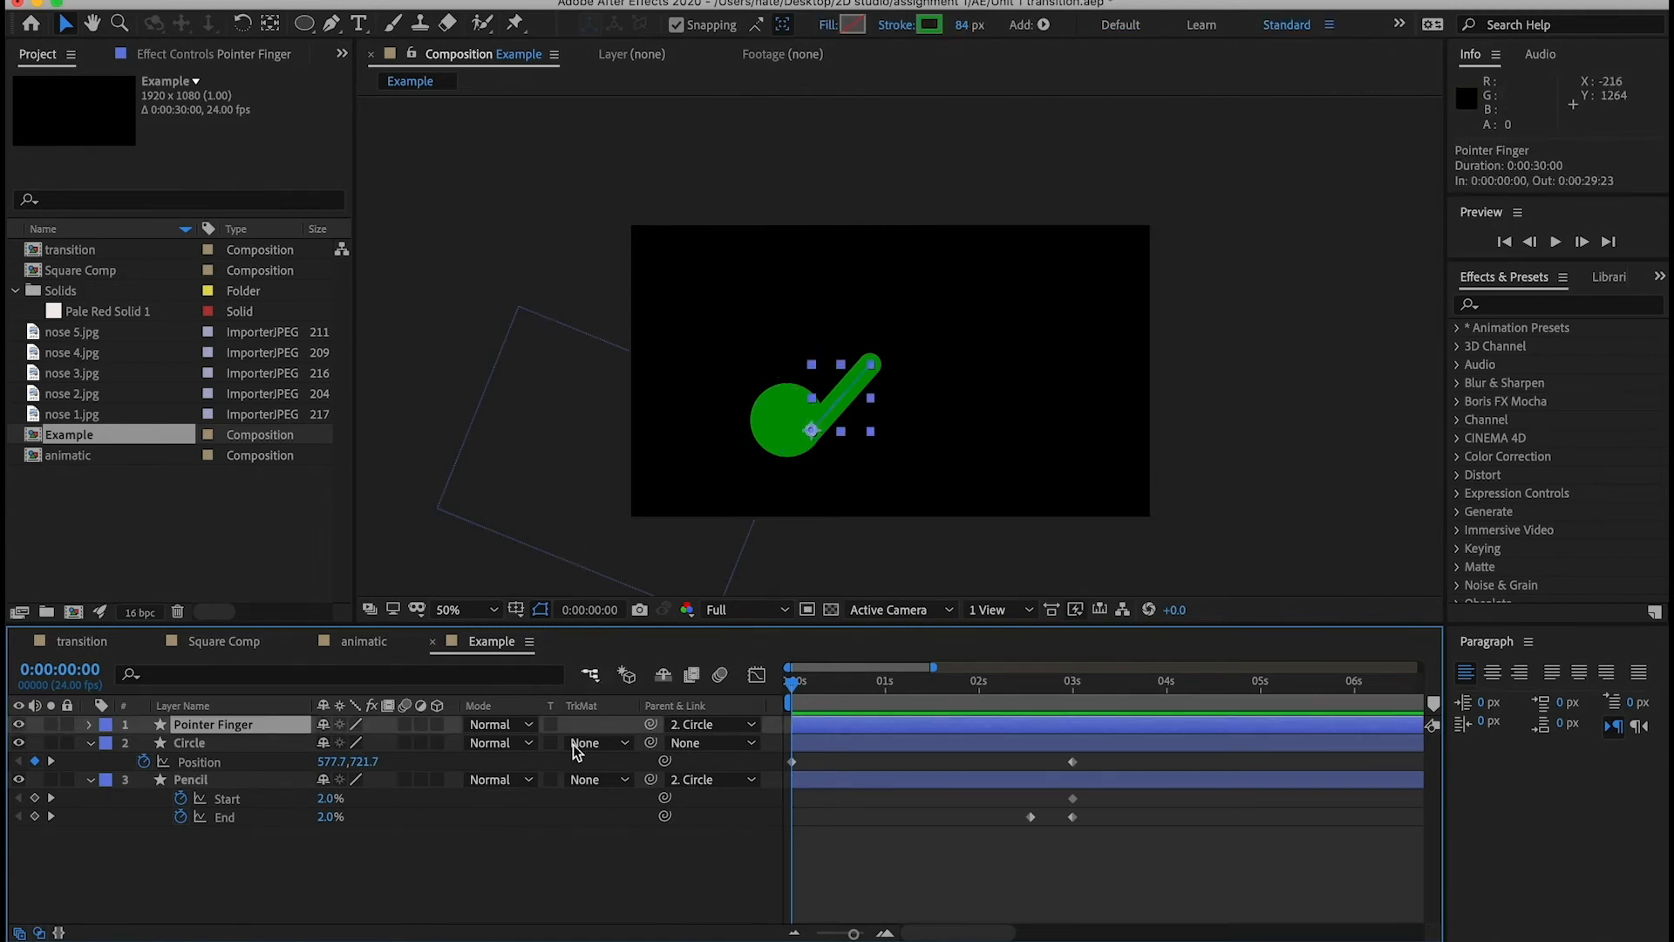
left_click(306, 0)
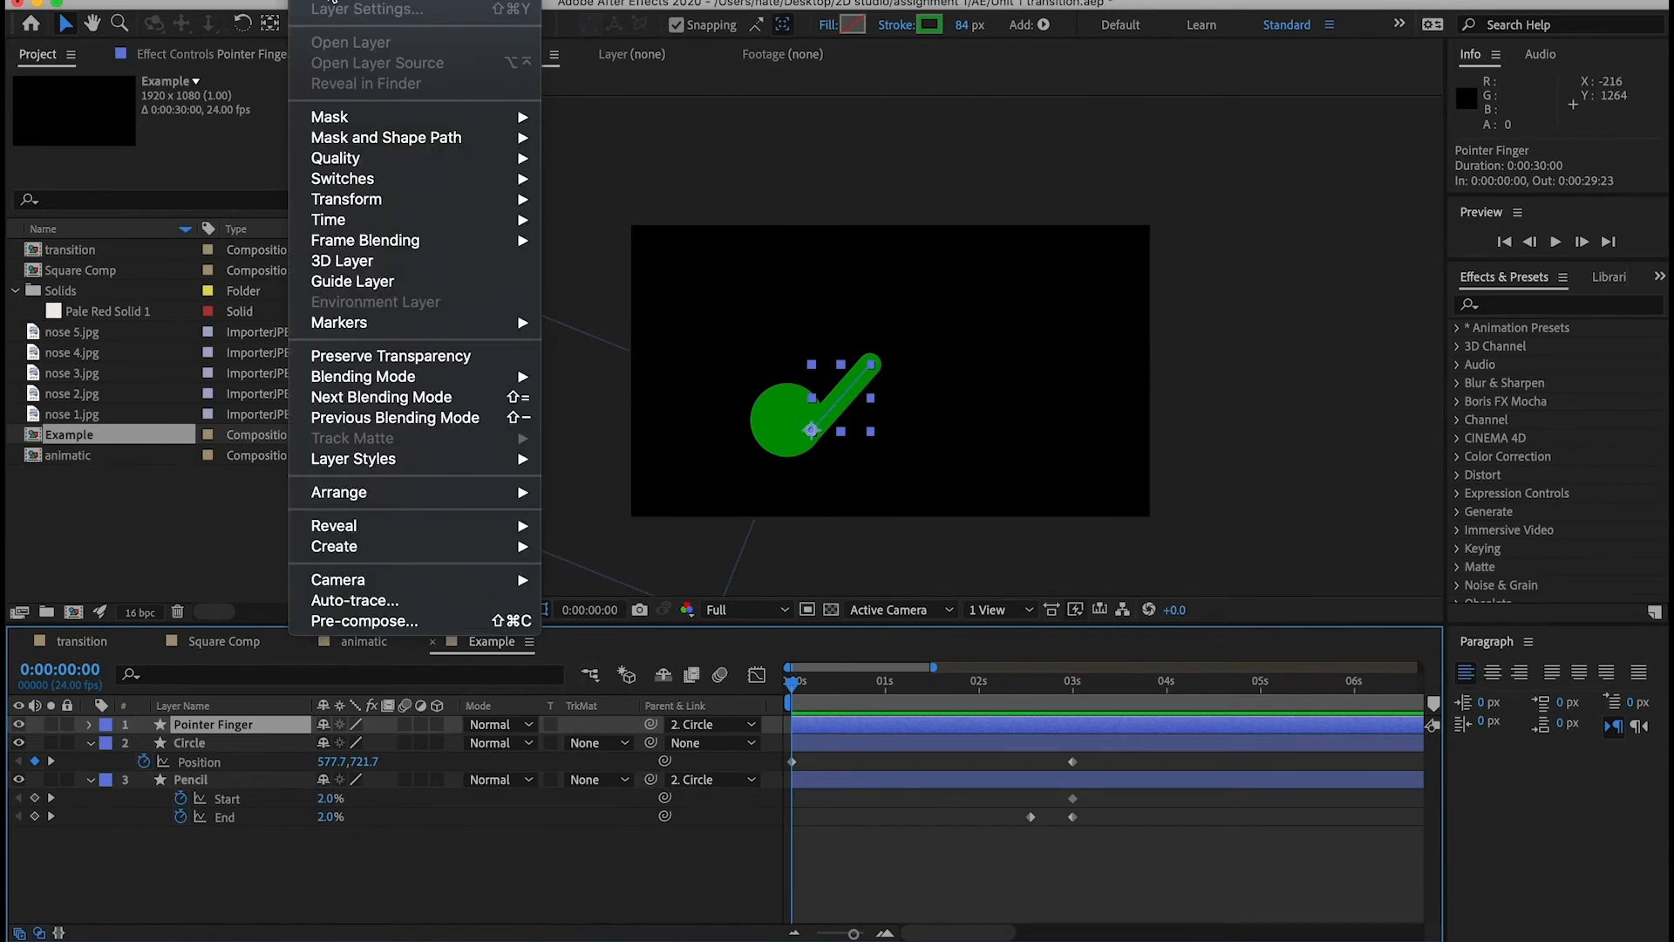
mouse_move(419, 1)
left_click(642, 100)
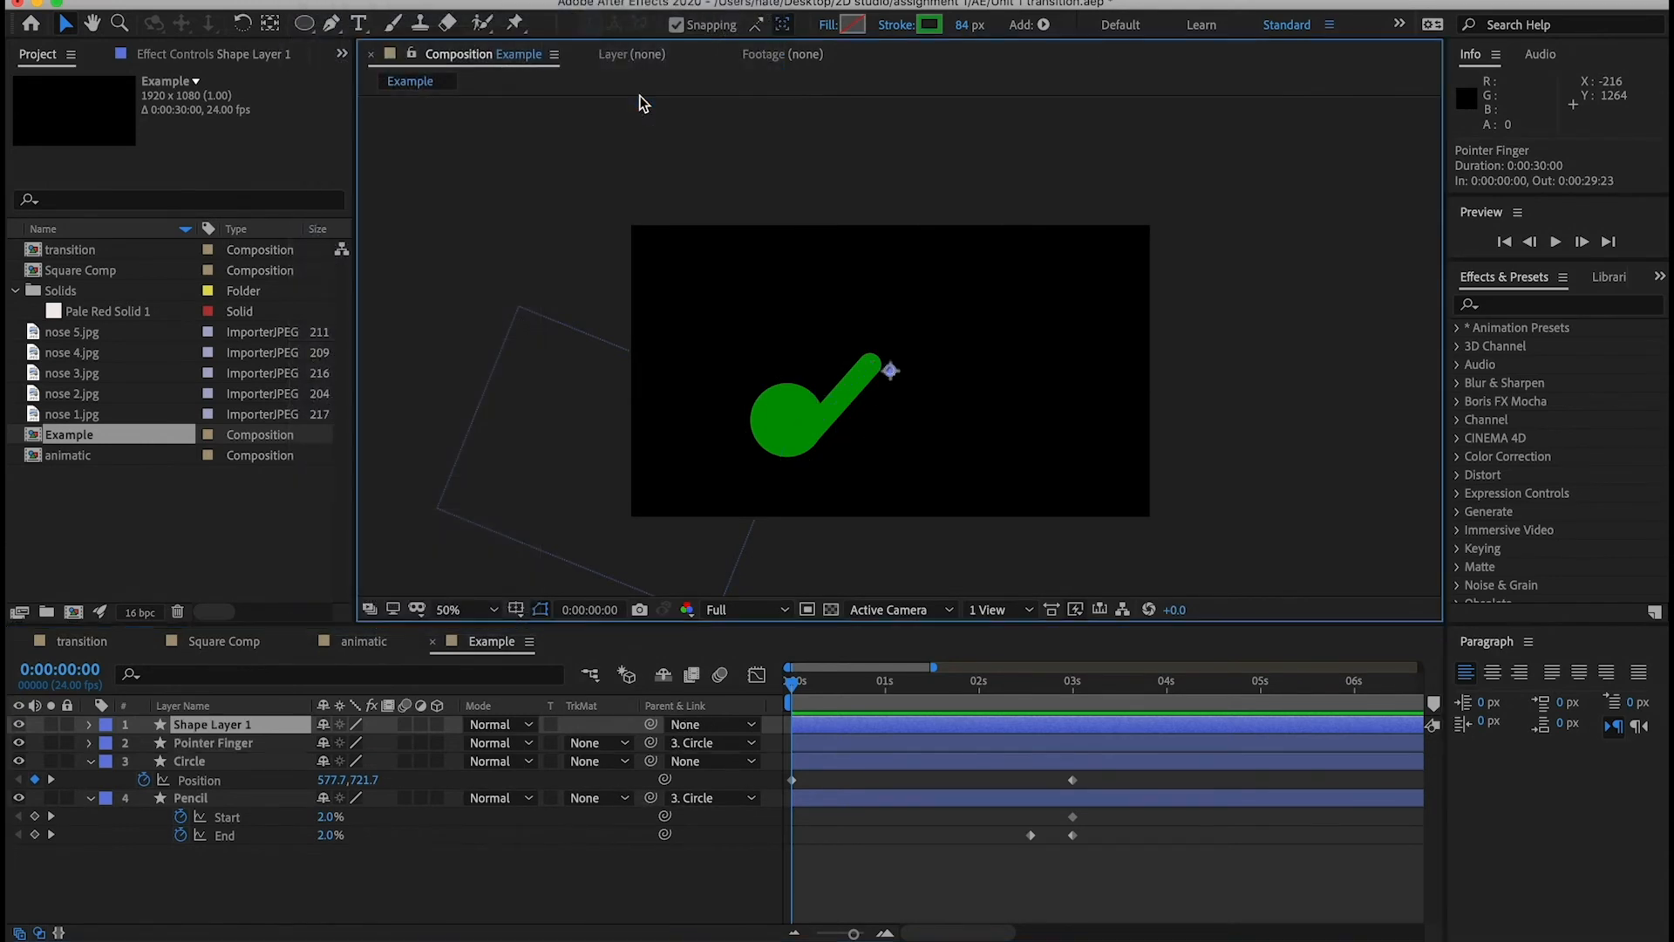
- Draw a closed triangle on the new shape layer with the Pen tool, with two corners on the green circle's edge
left_click(258, 724)
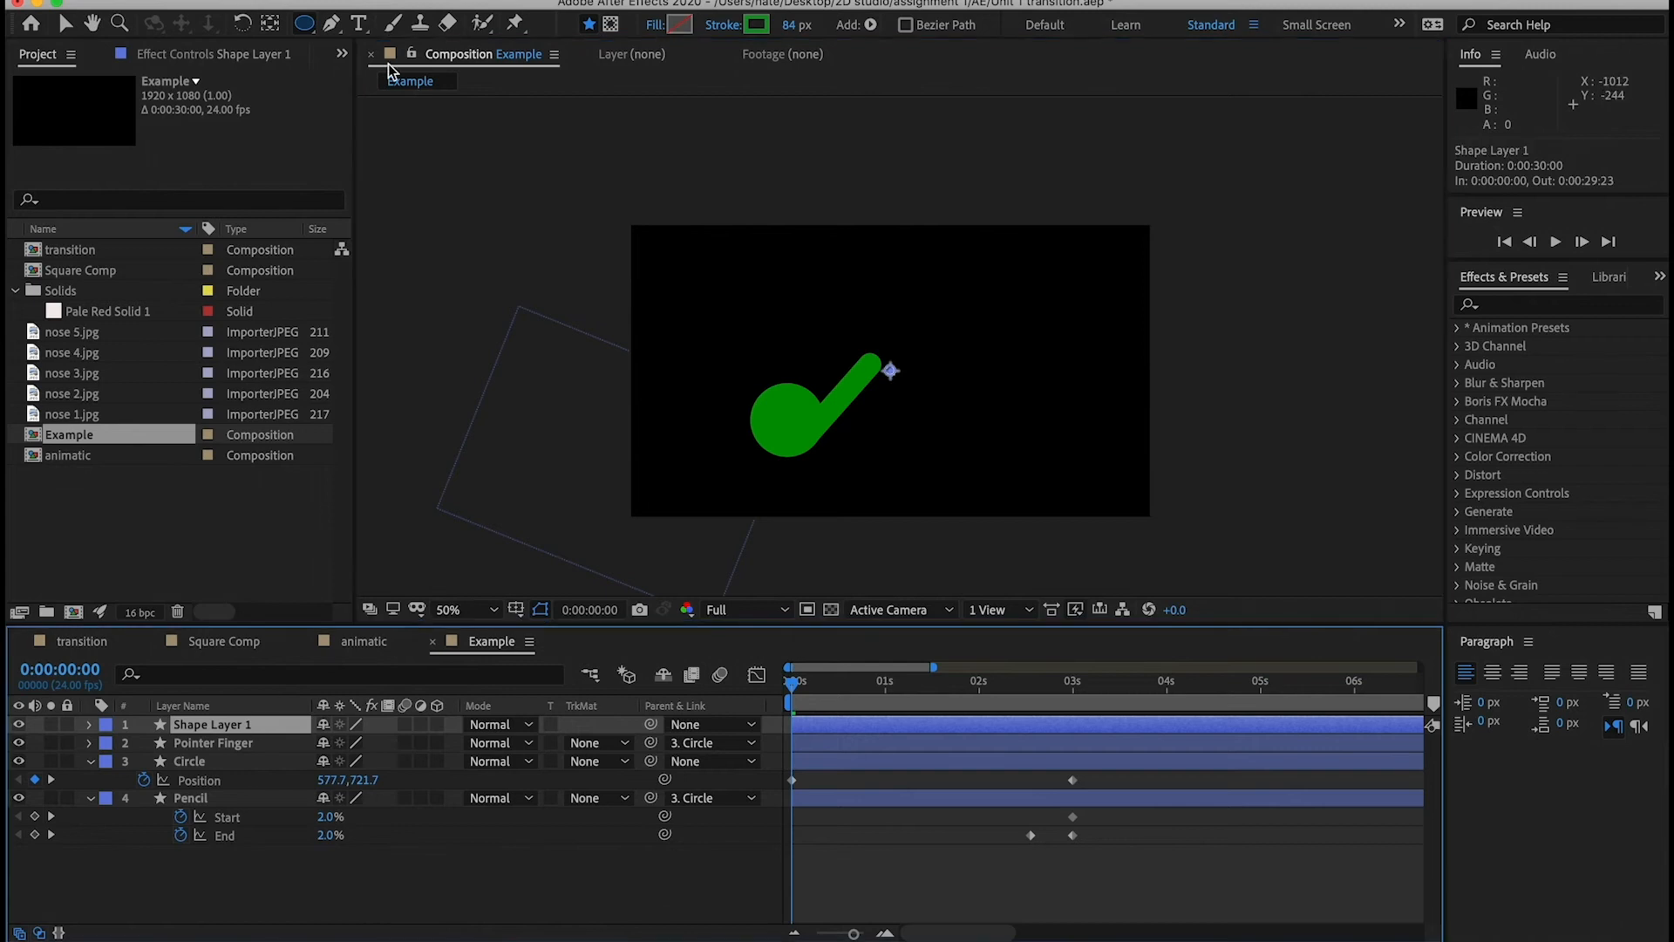
left_click(329, 25)
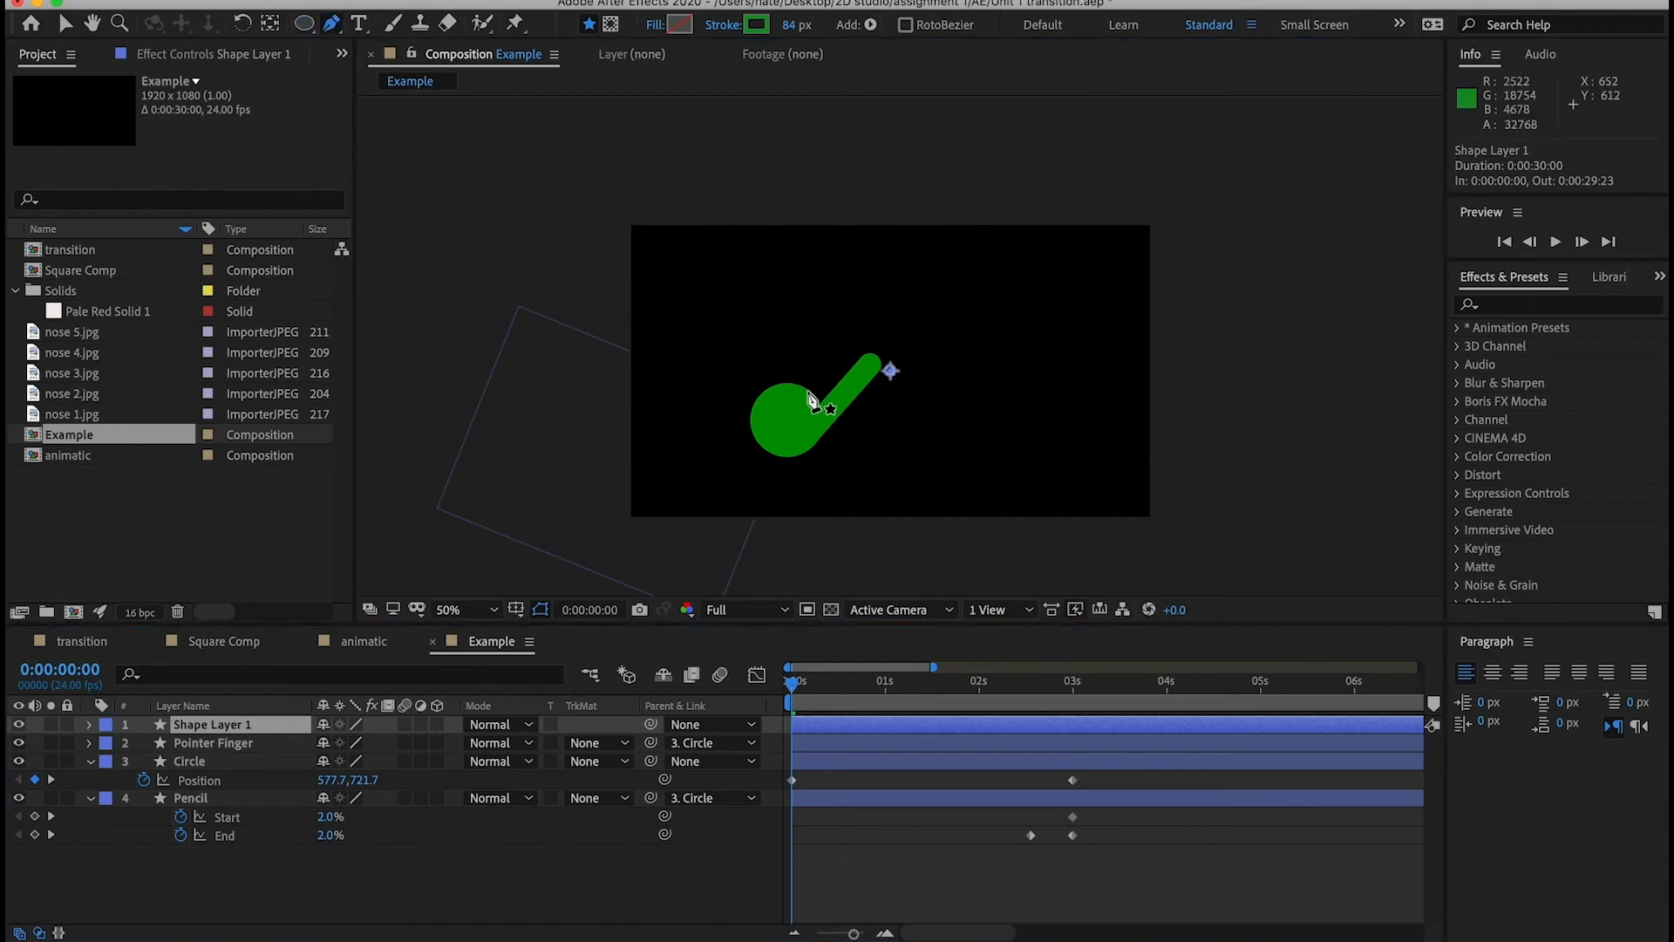
left_click(807, 390)
left_click(727, 363)
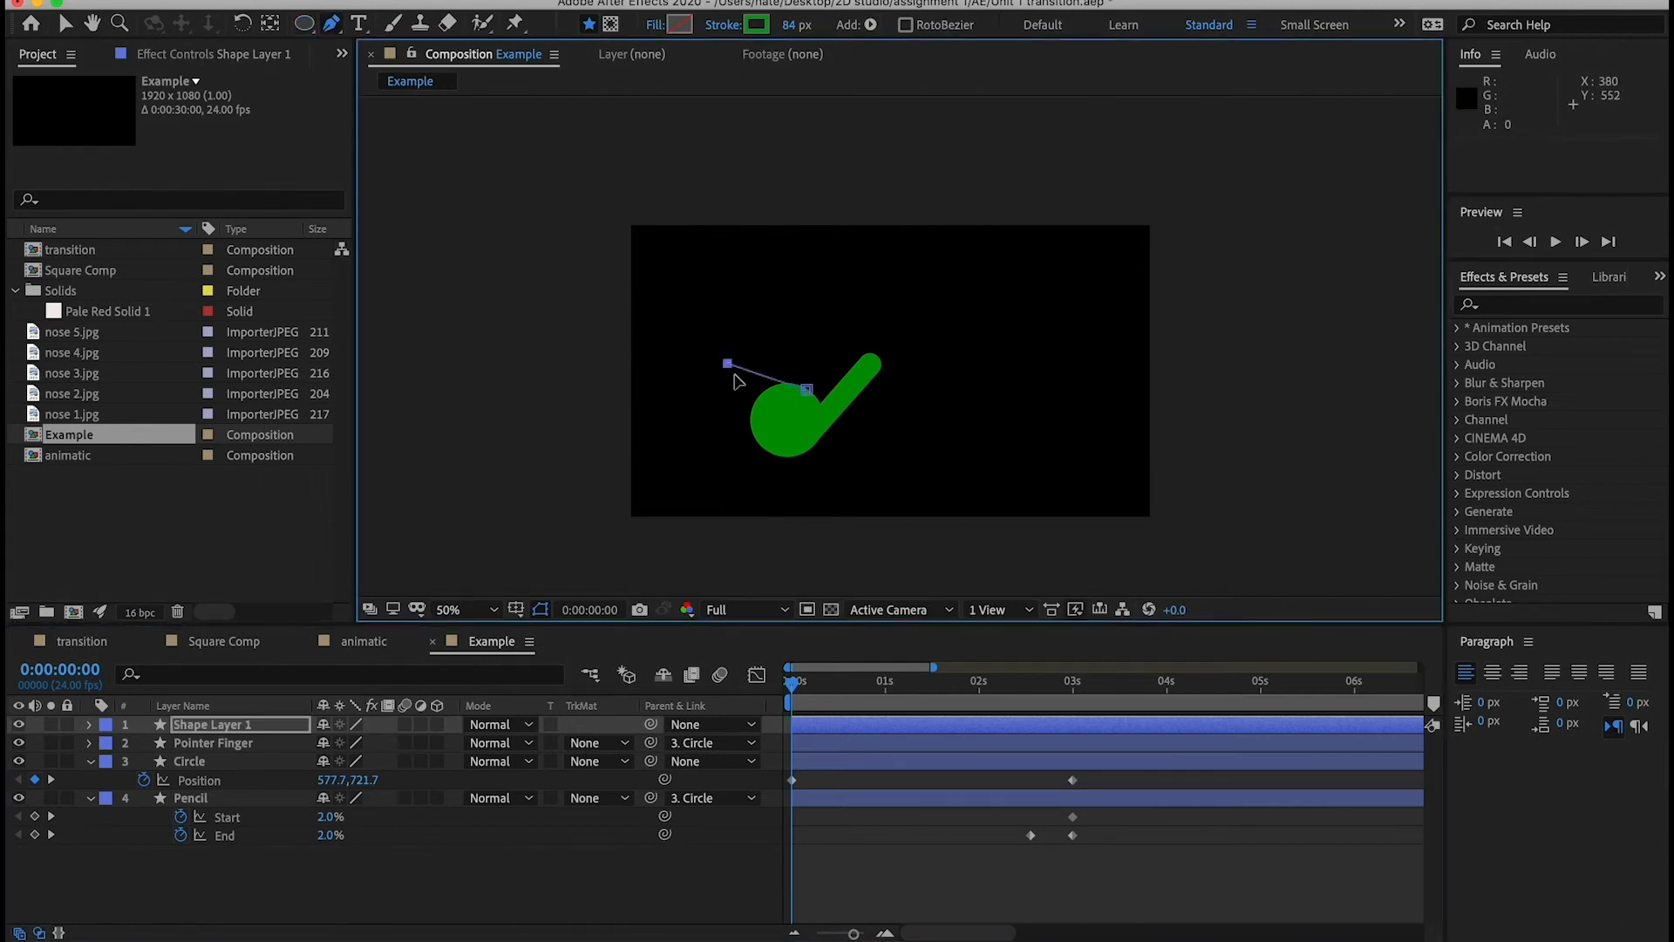
left_click(758, 435)
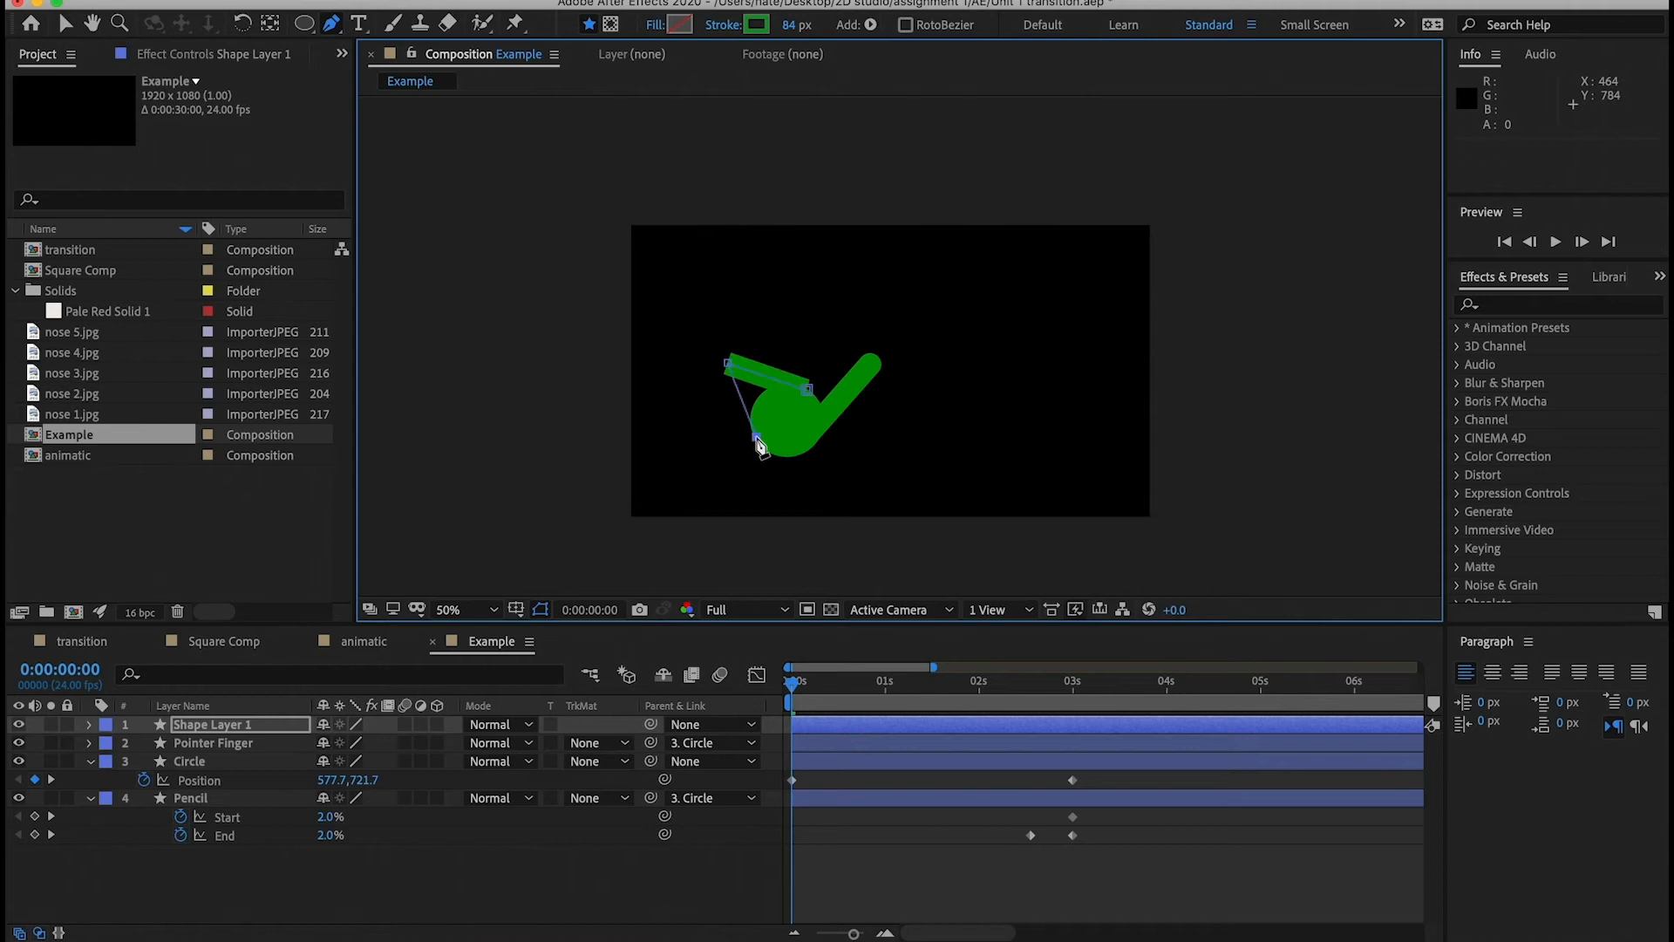
left_click(808, 390)
- Set the triangle's stroke width to 0 px and its fill to green 149224, sampled from the circle
left_click_drag(796, 24, 340, 58)
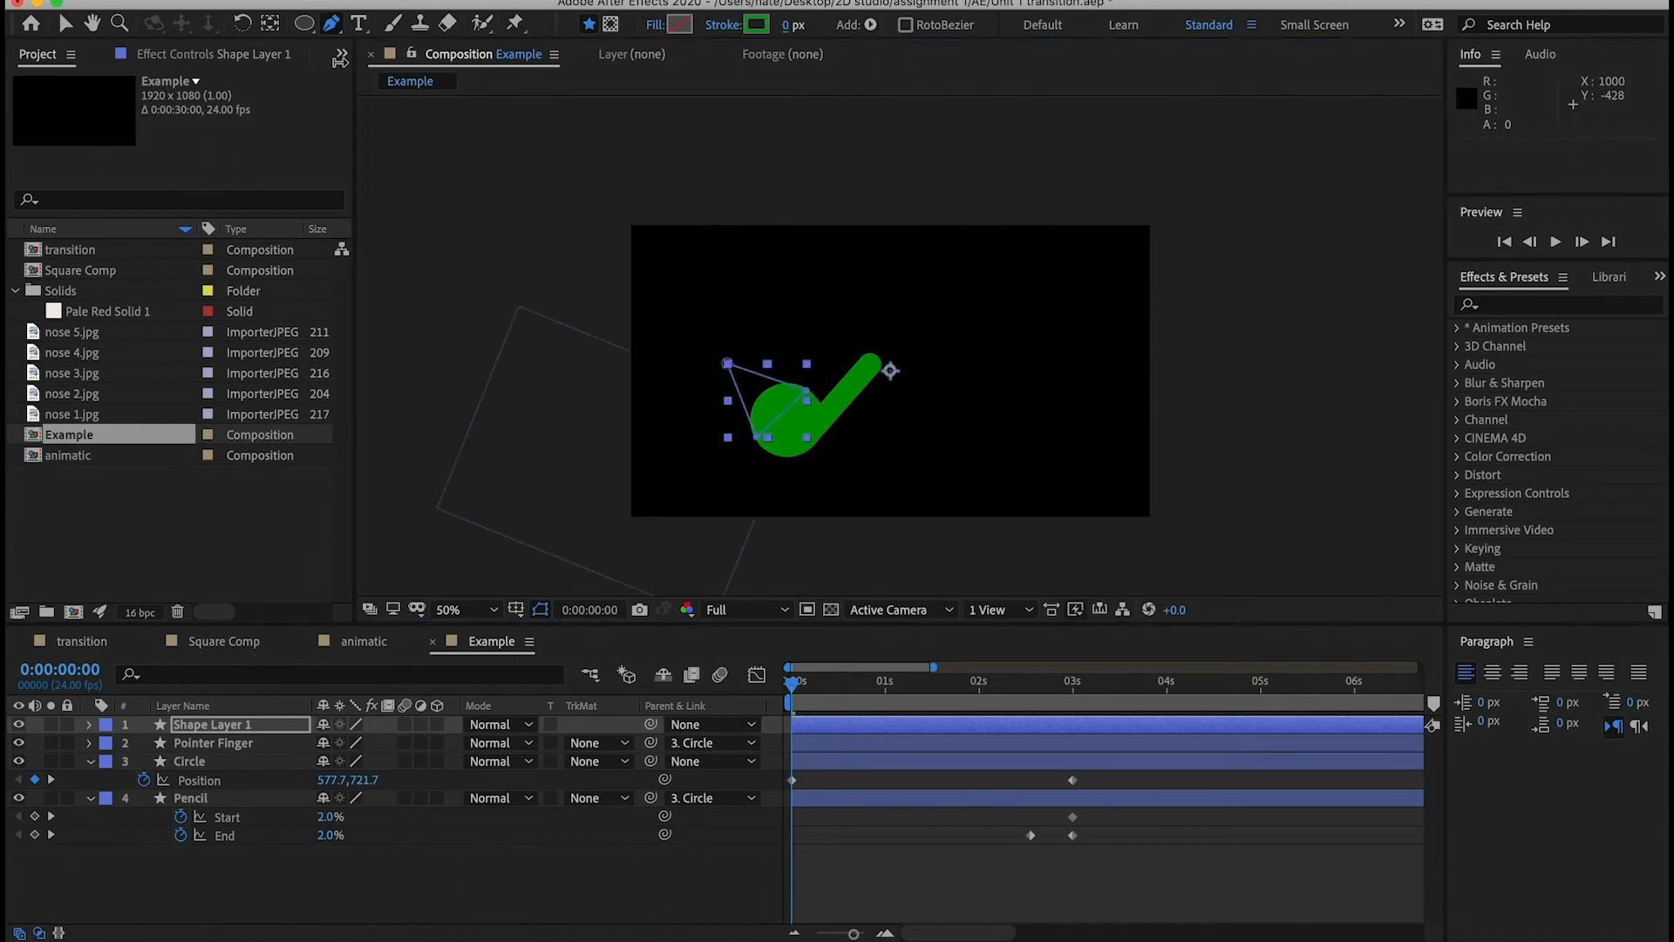
left_click(686, 25)
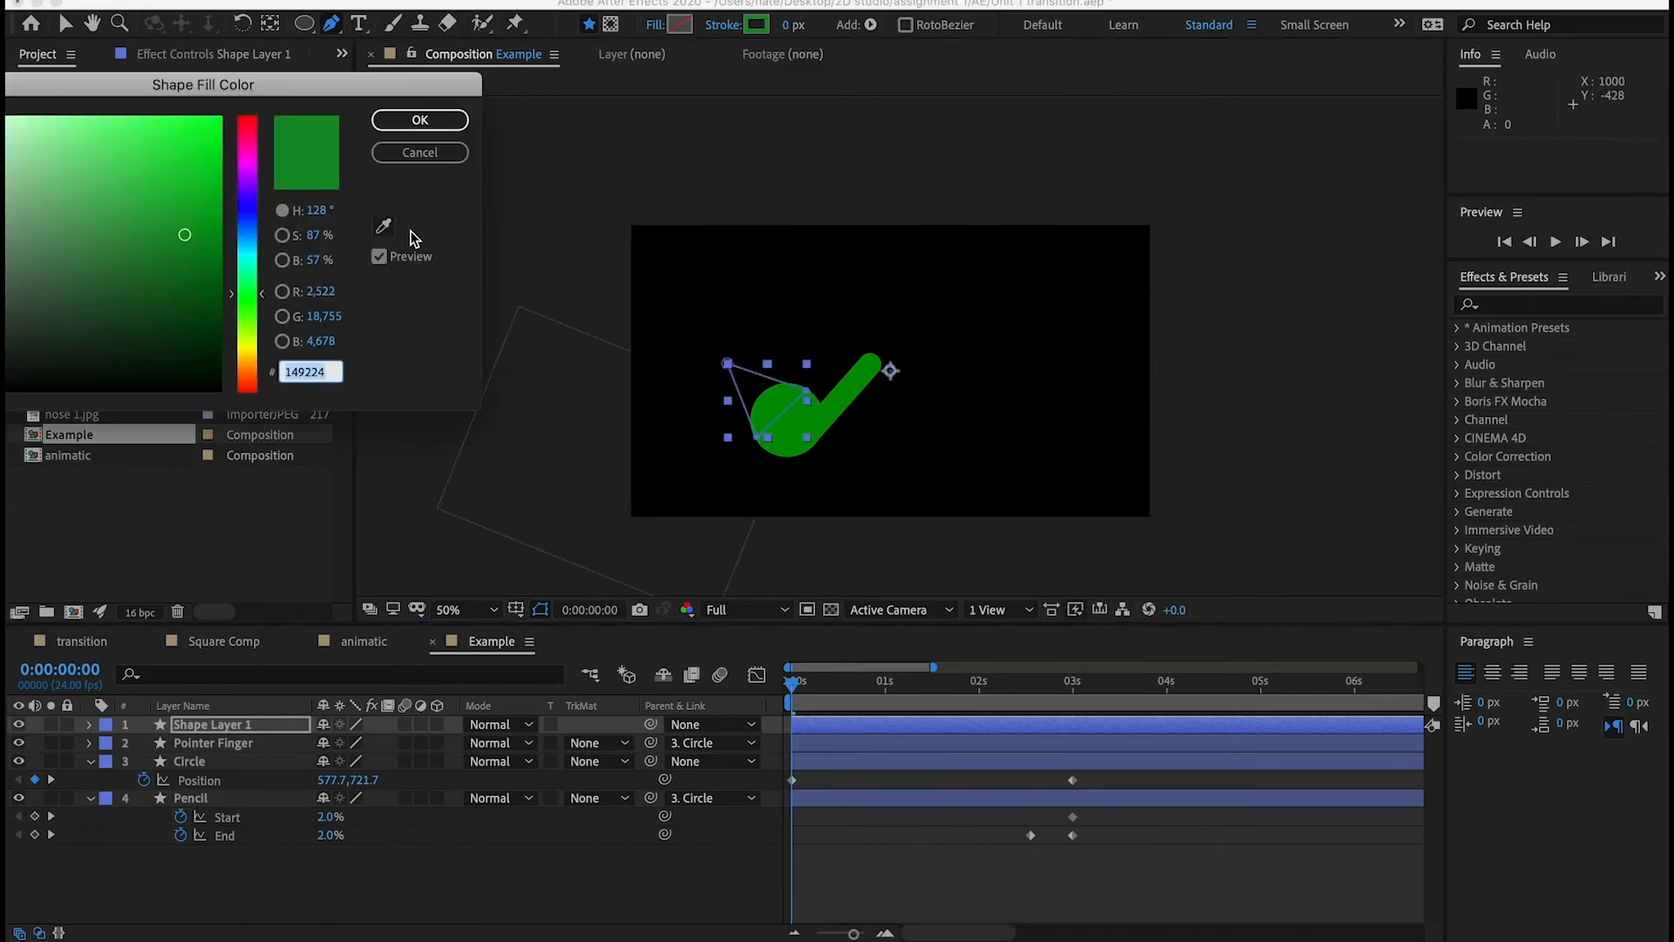
left_click(383, 225)
left_click(820, 424)
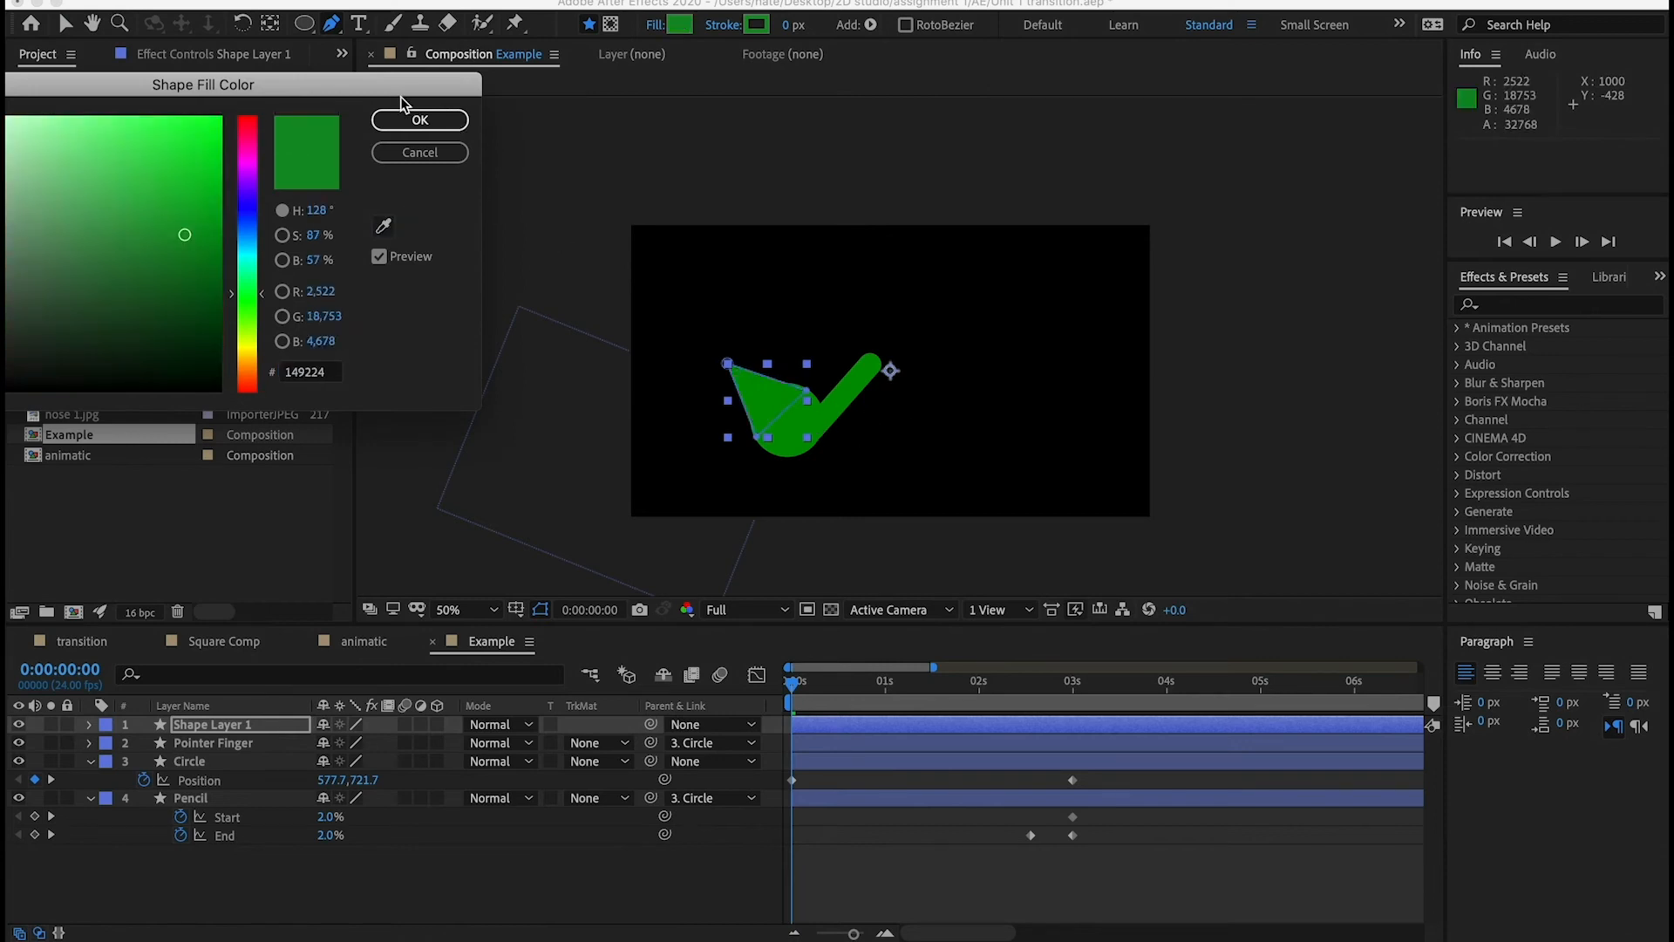
left_click(422, 121)
- Nudge the triangle's upper base vertex onto the circle's edge and inspect the join at 100% view
left_click(806, 394)
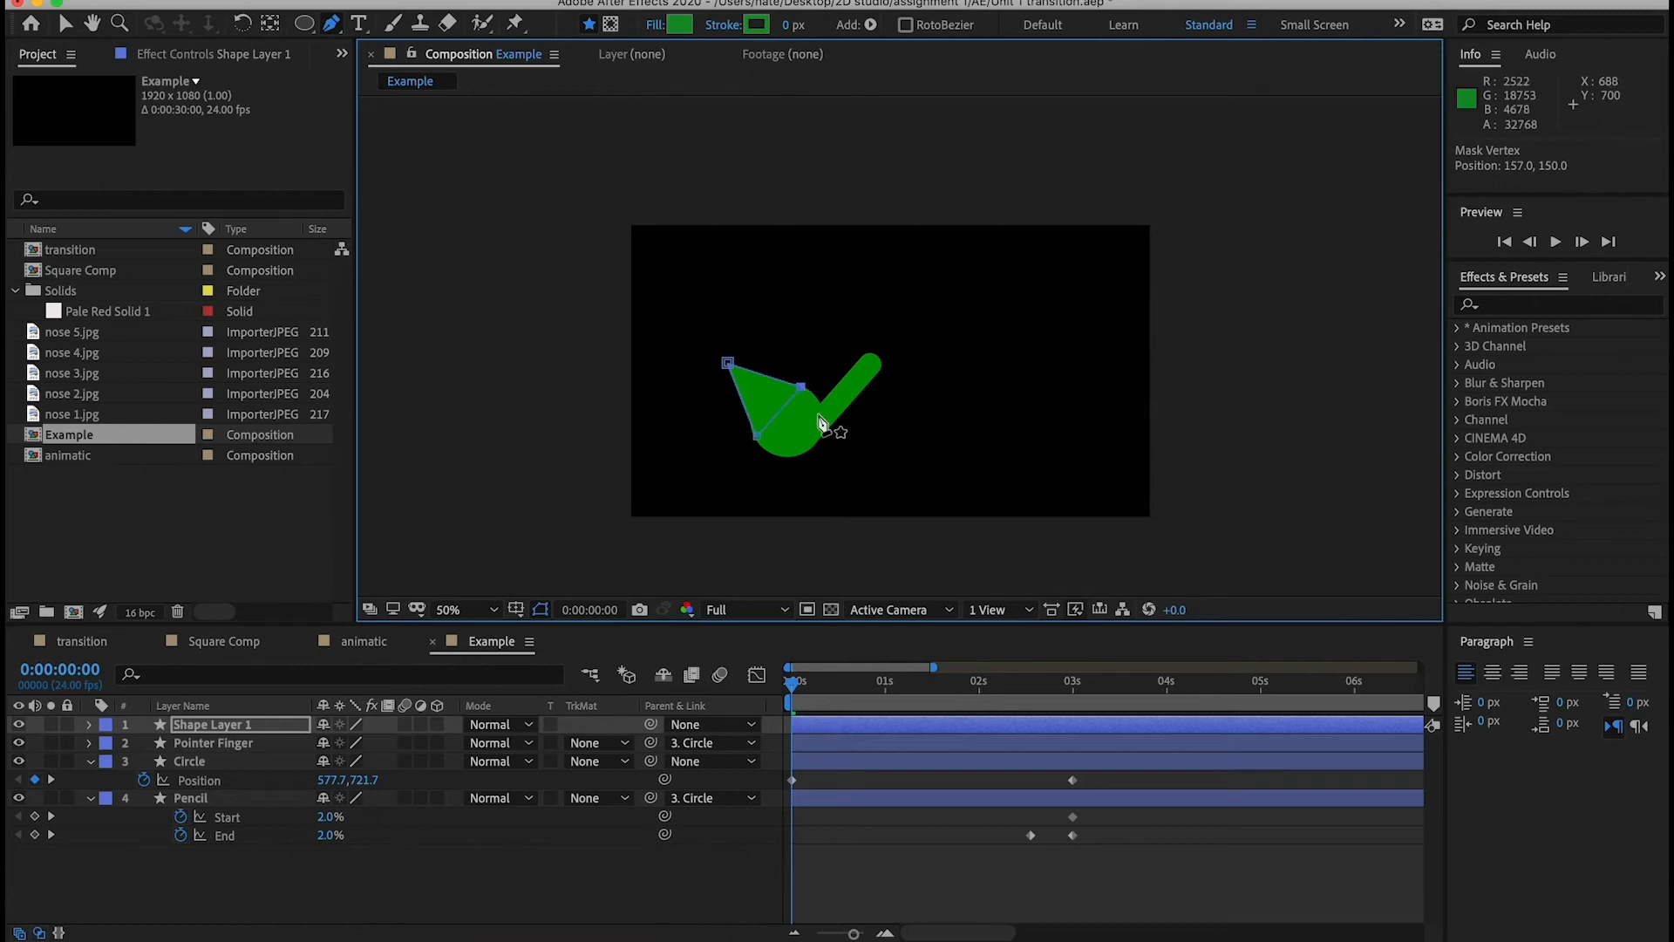
key("period")
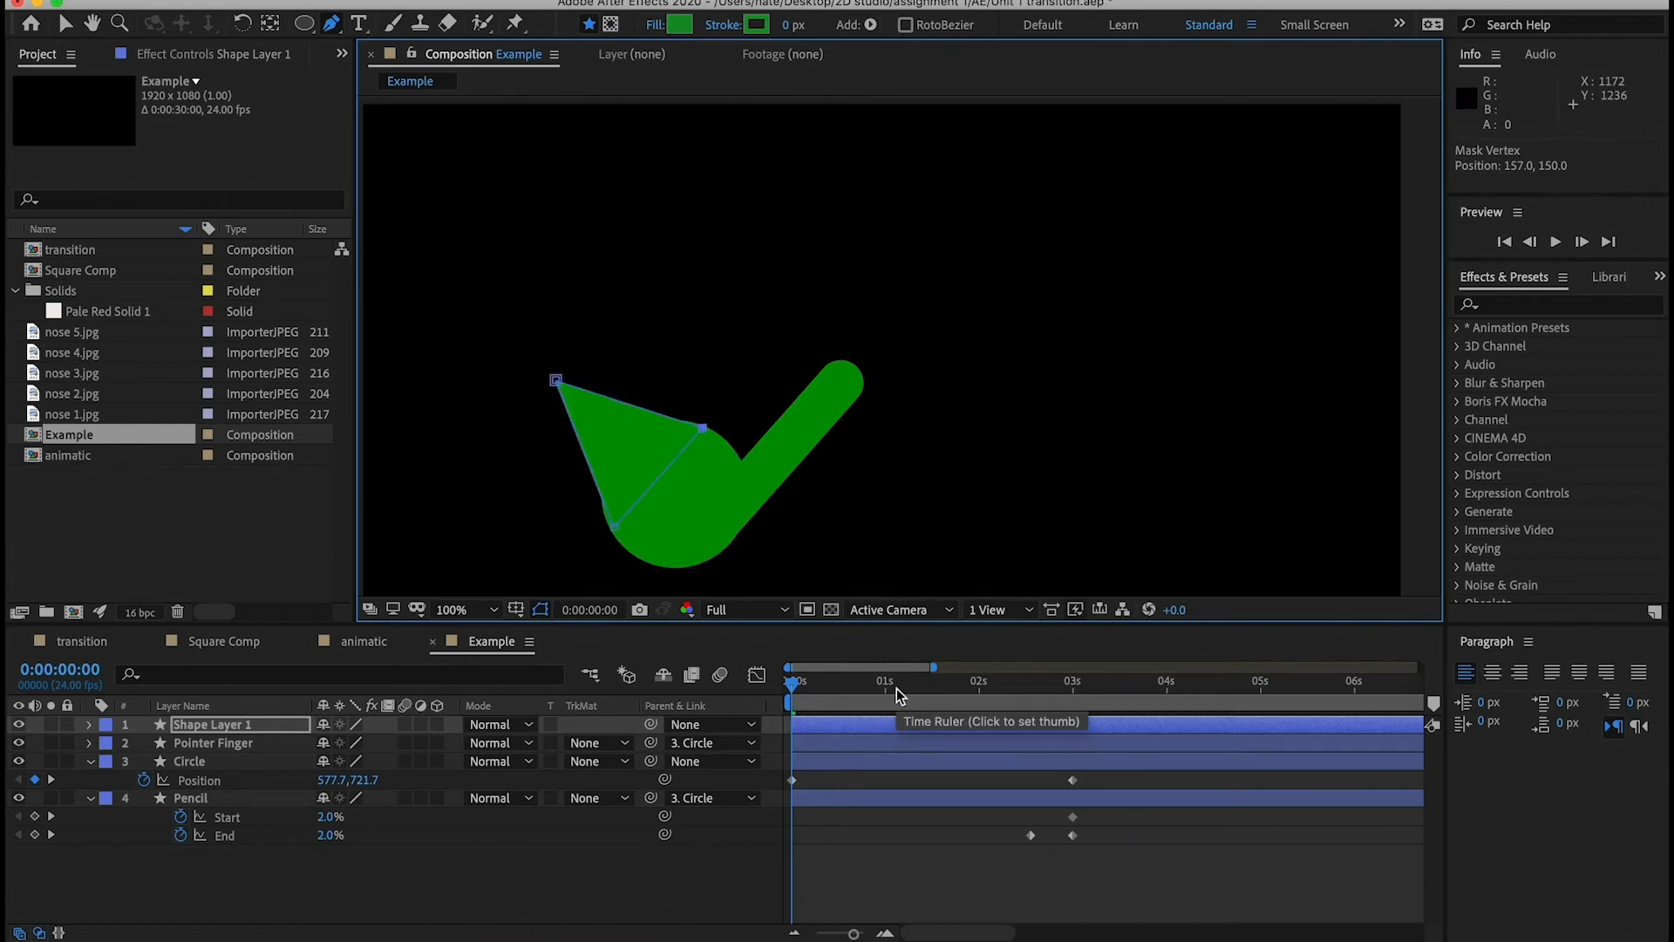
key("space")
left_click_drag(646, 448, 813, 354)
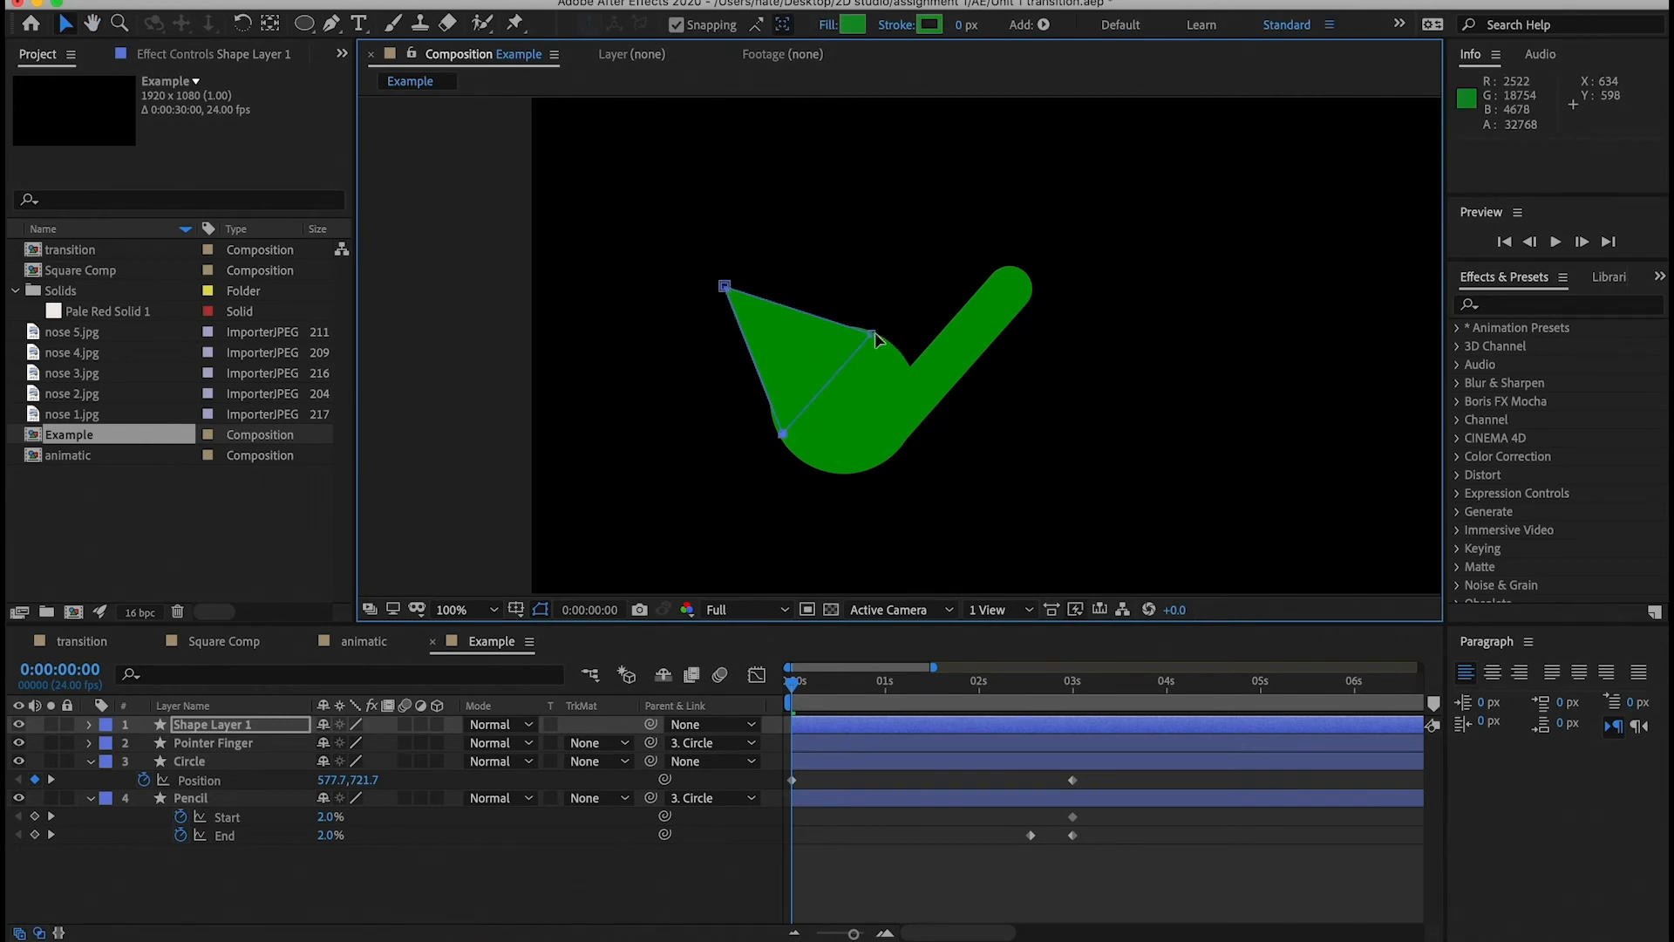
- Rename the new shape layer to Triangle
left_click(247, 725)
key("Return")
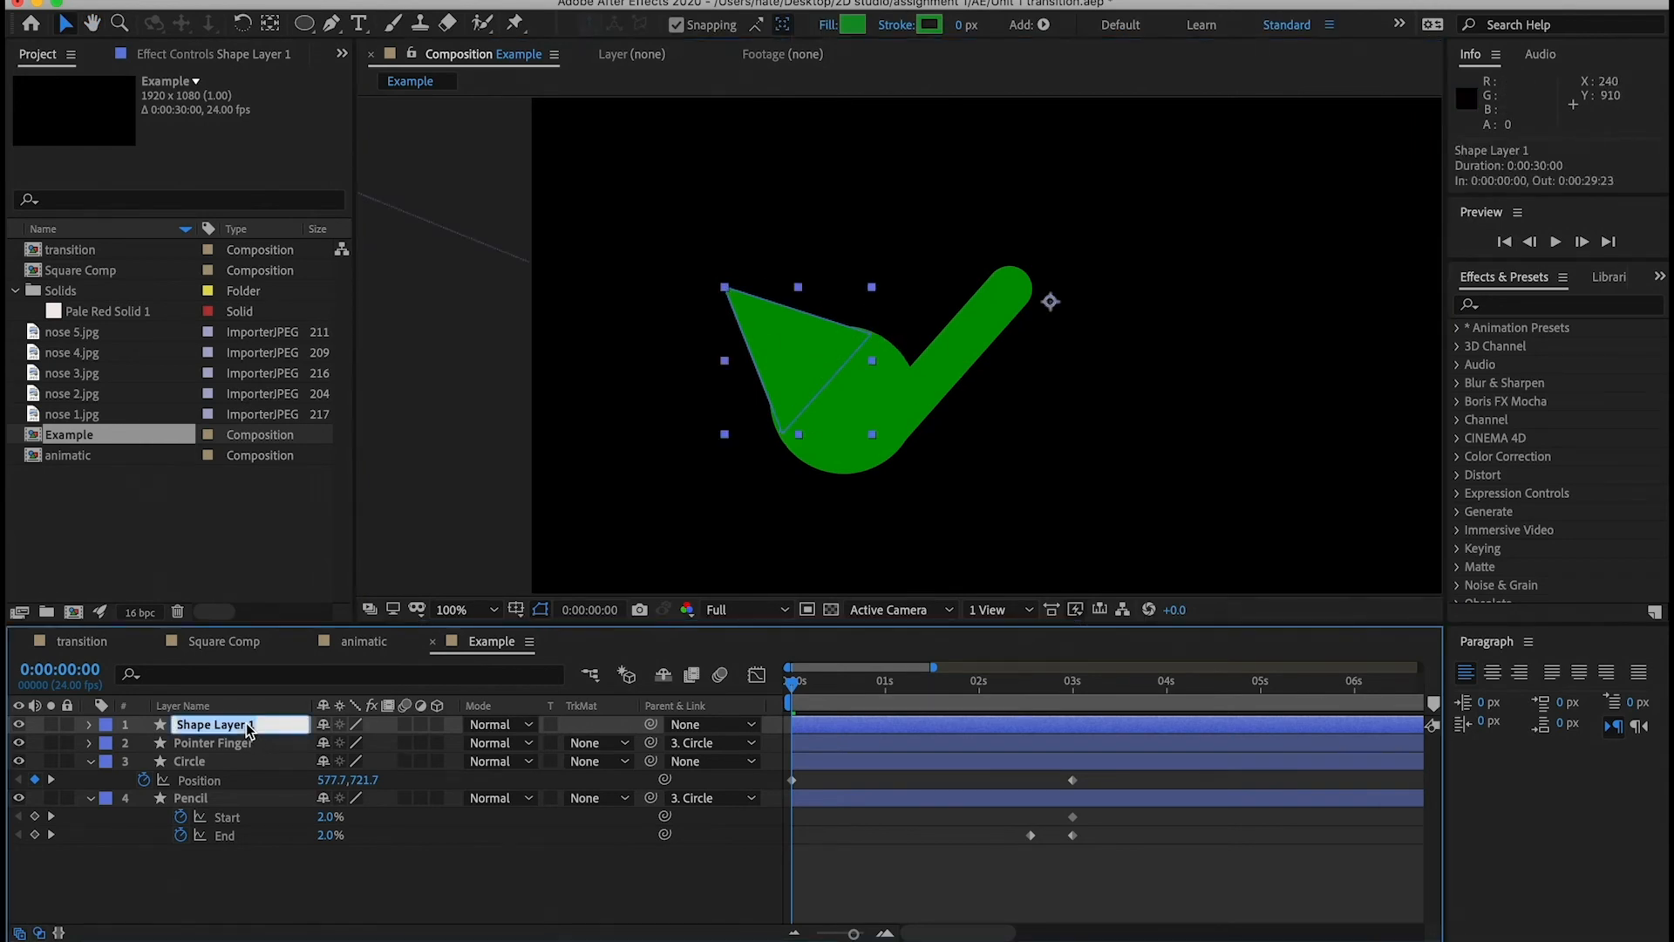
type("Triangle")
left_click(918, 872)
- Expand the Triangle layer's contents through Shape 1 and Path 1 to expose the Path property
left_click(164, 728)
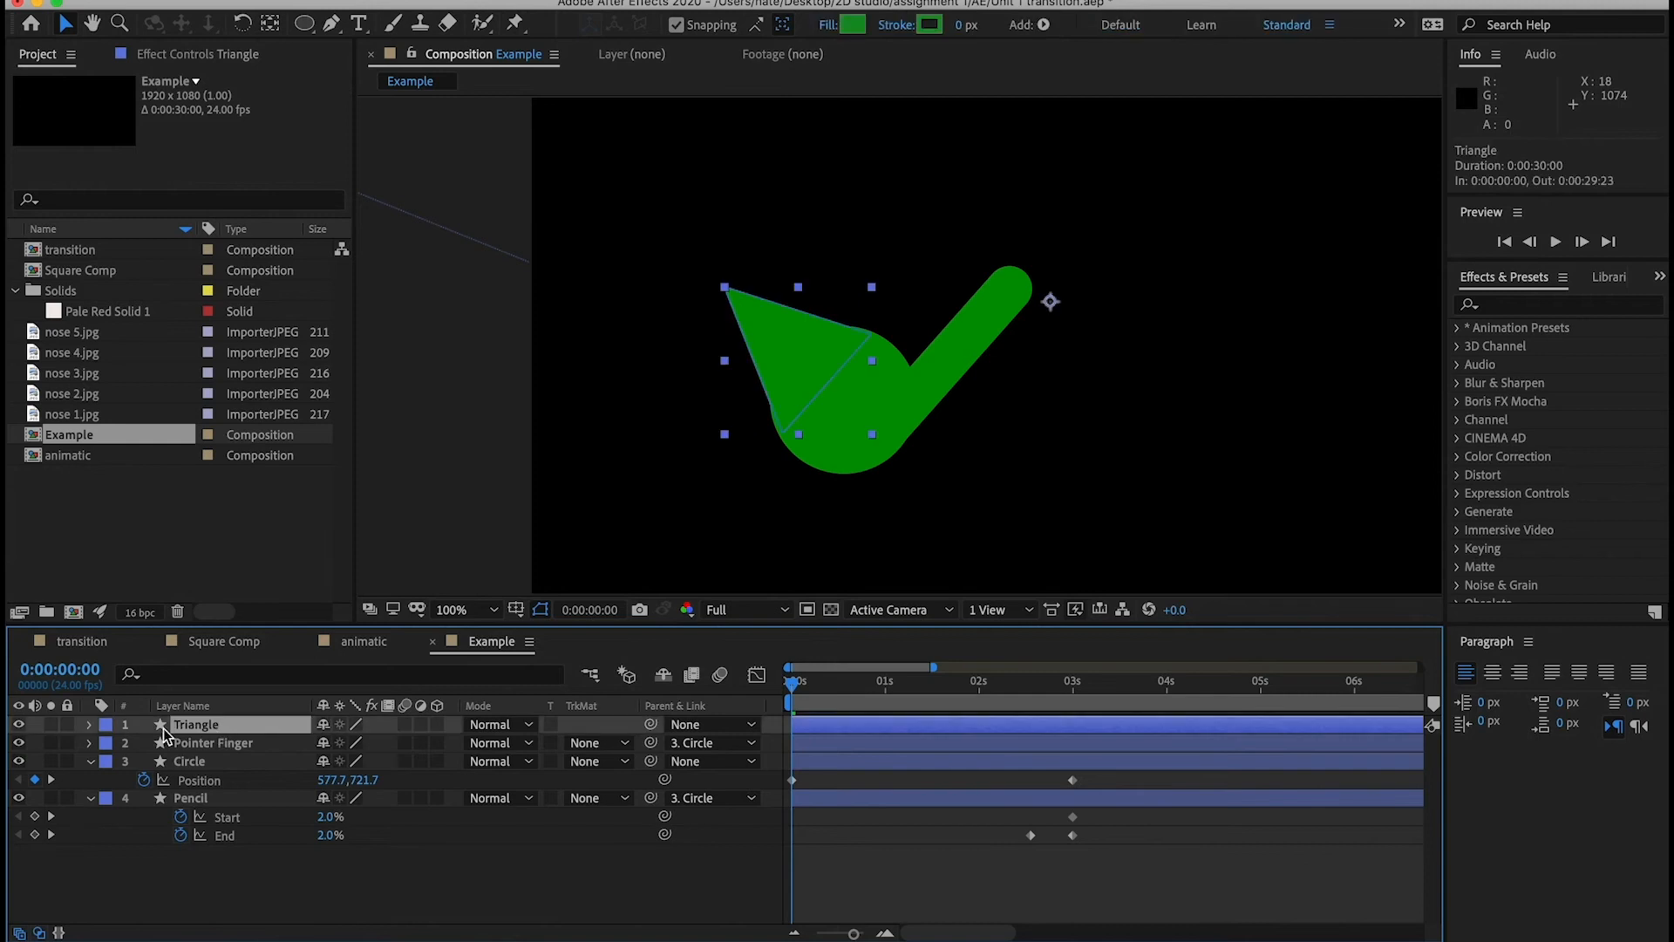
left_click(91, 725)
left_click(785, 432)
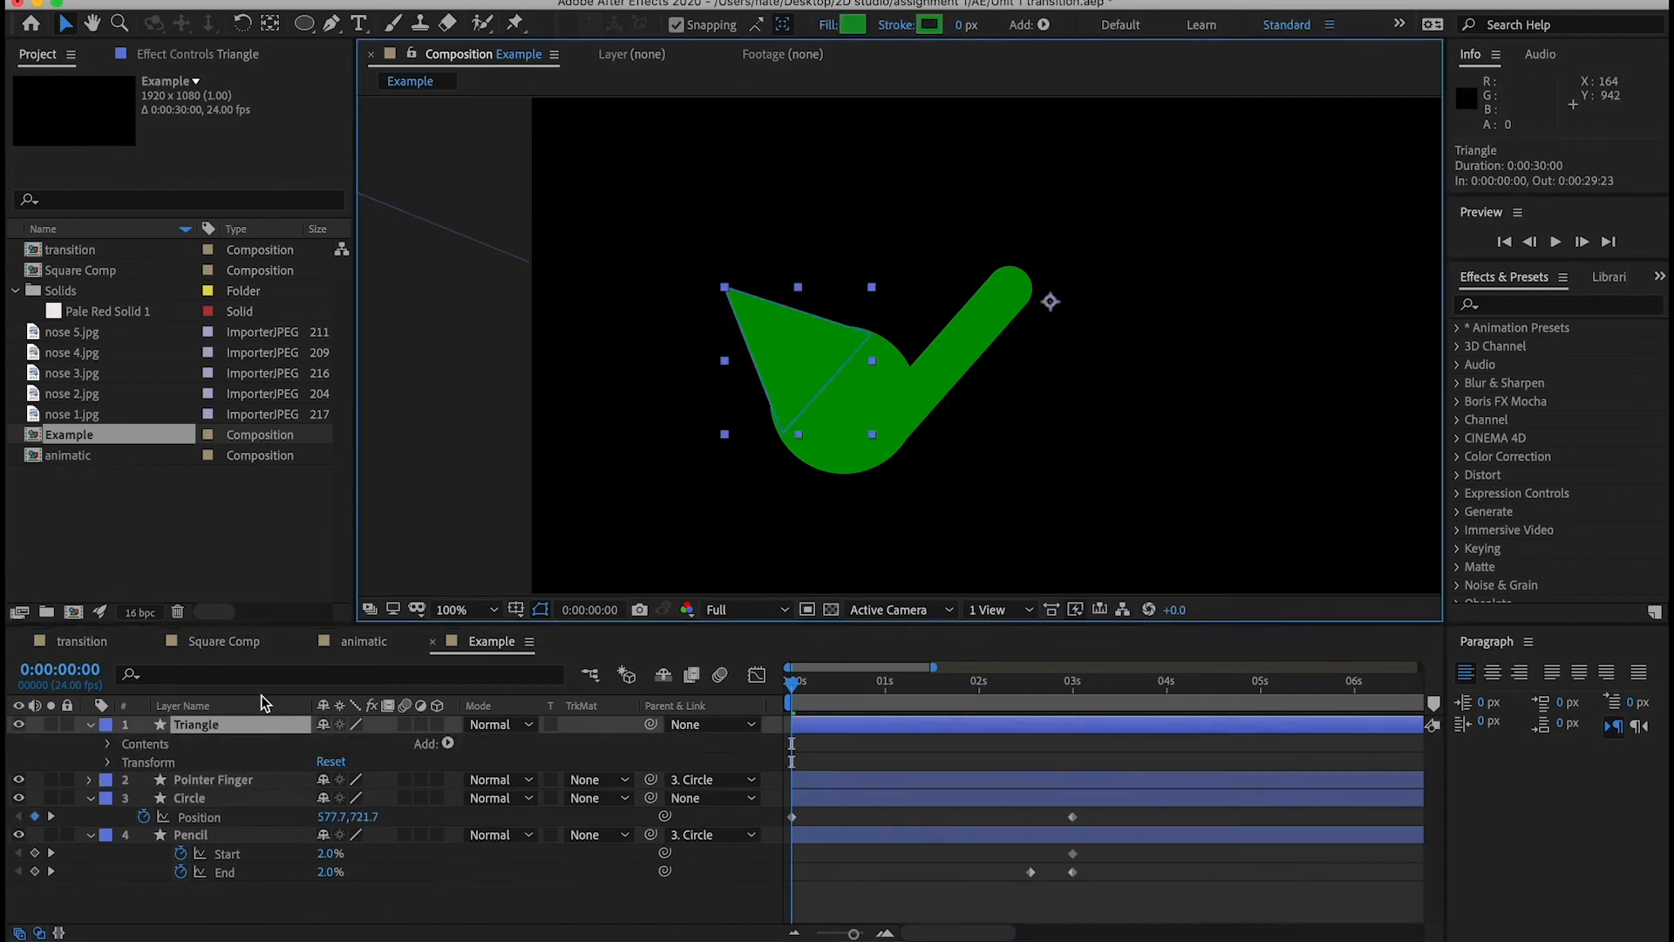
left_click(106, 744)
left_click(172, 762)
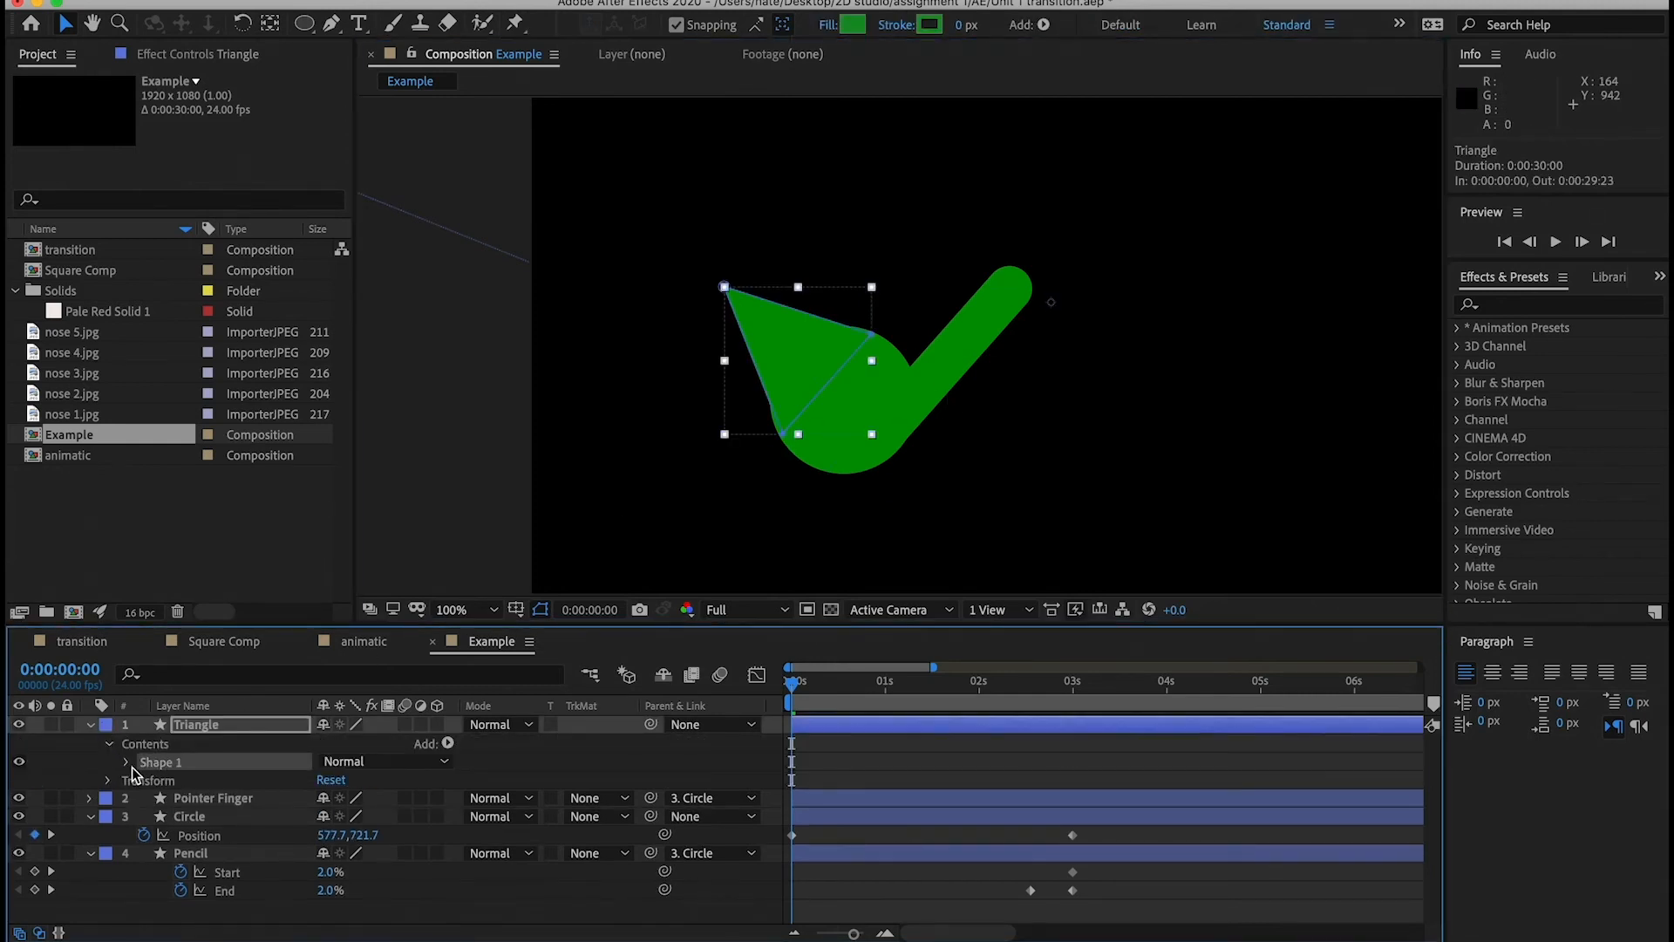
left_click(128, 762)
left_click(181, 780)
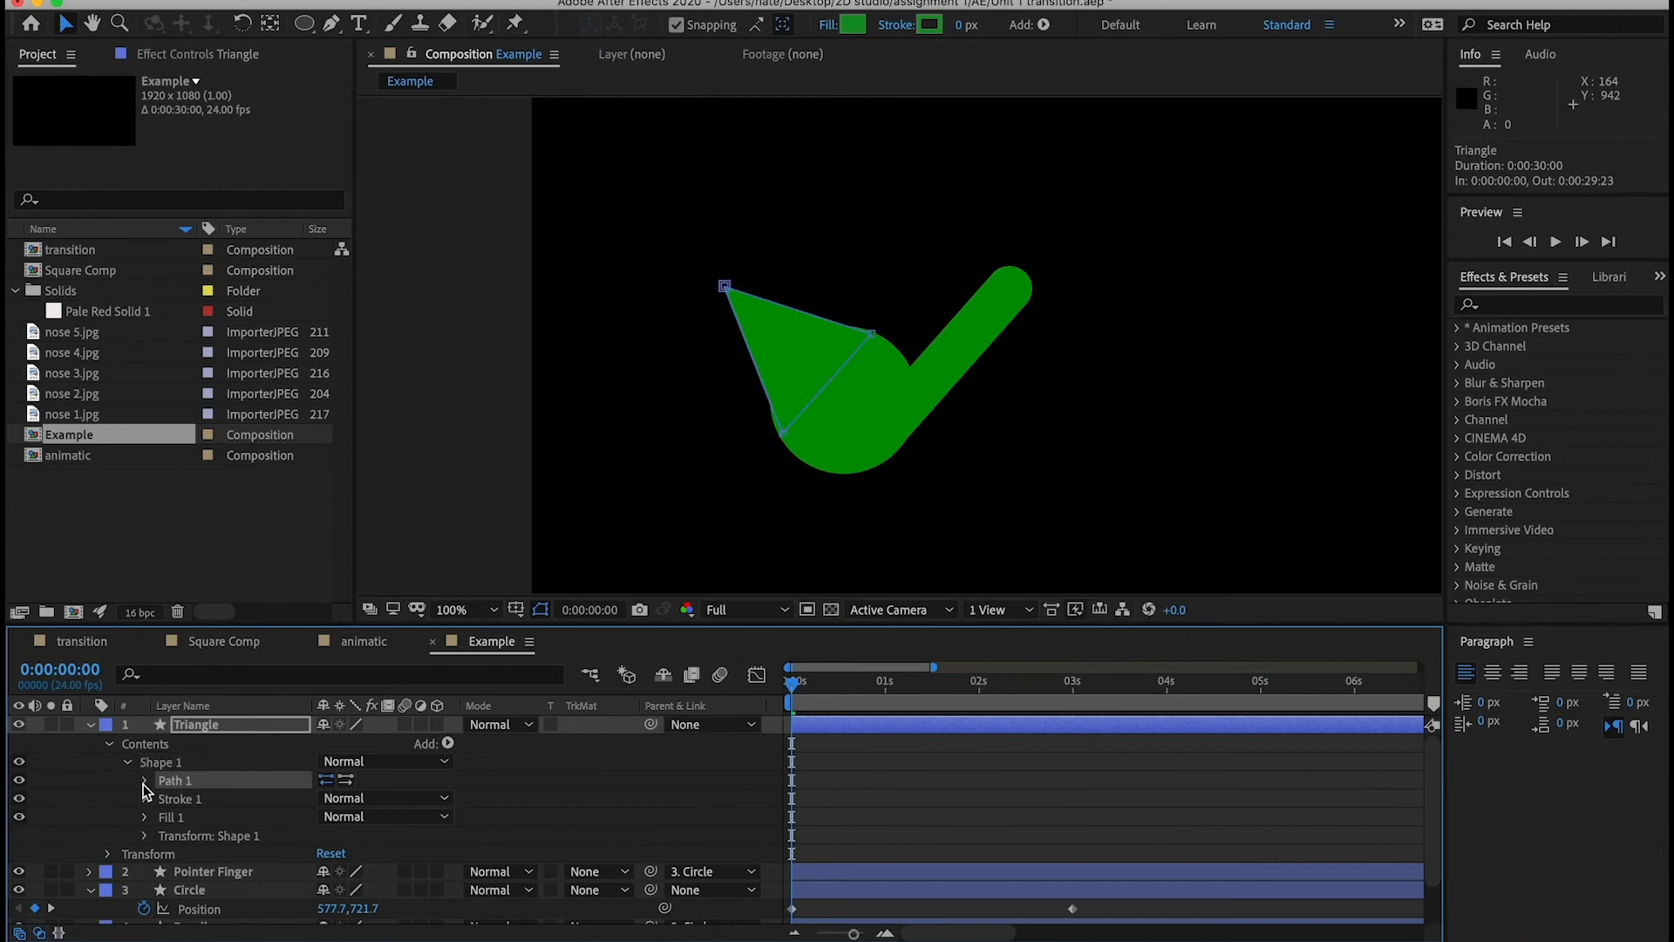
left_click(145, 780)
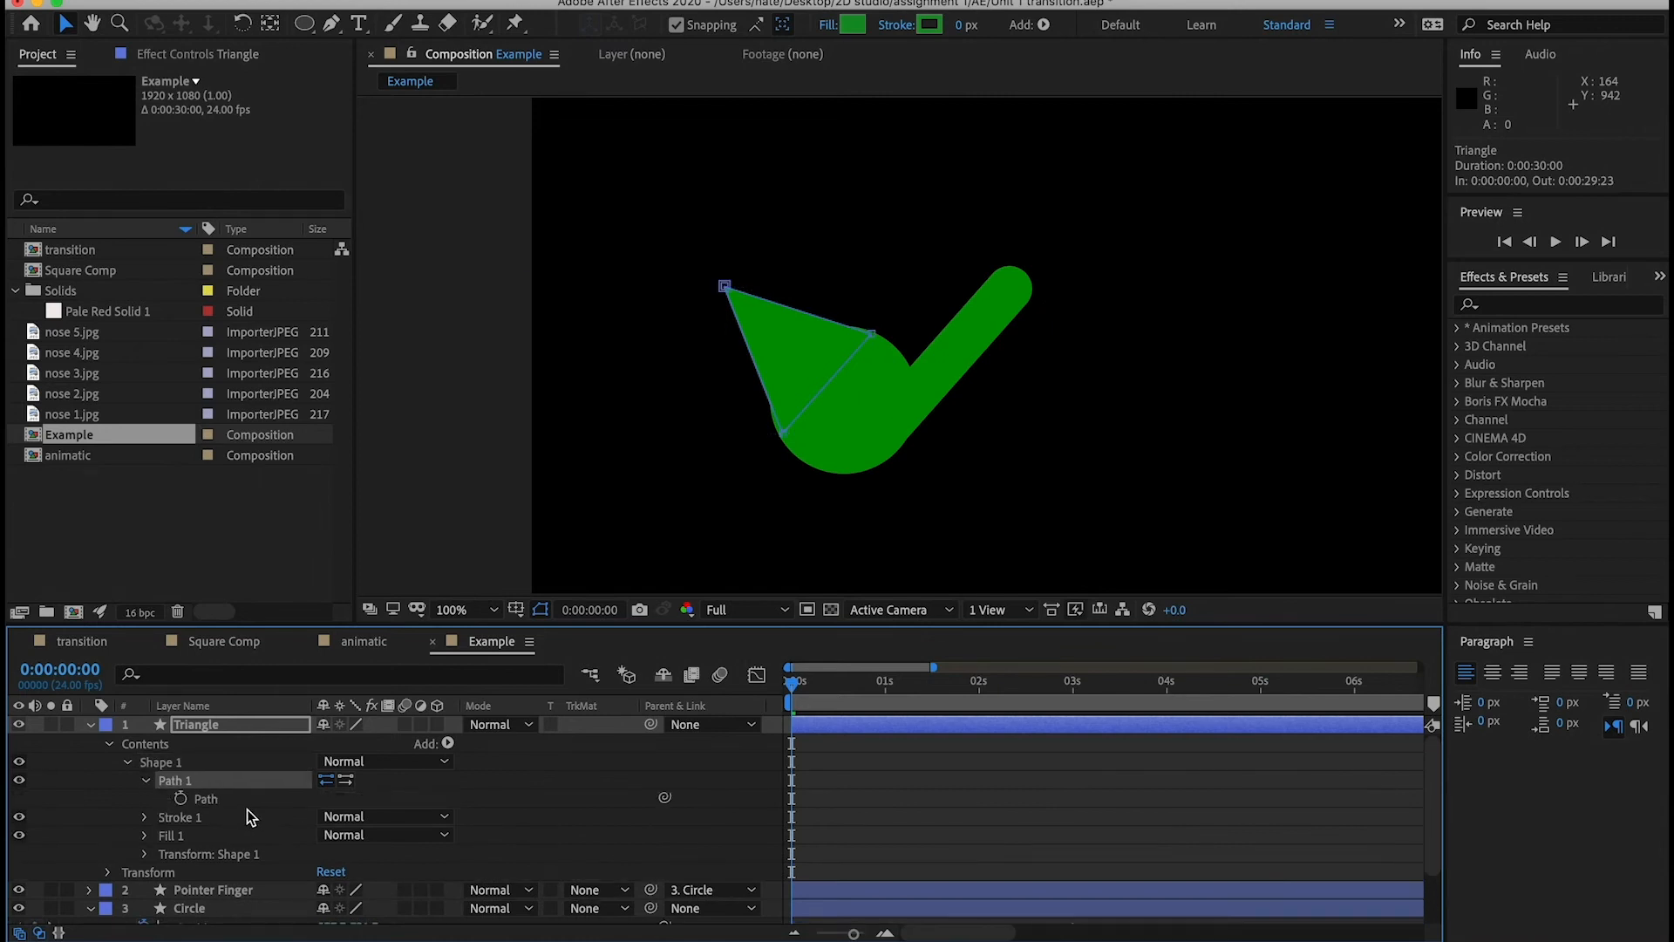
- Change the Triangle layer's label color to Red
left_click(193, 762)
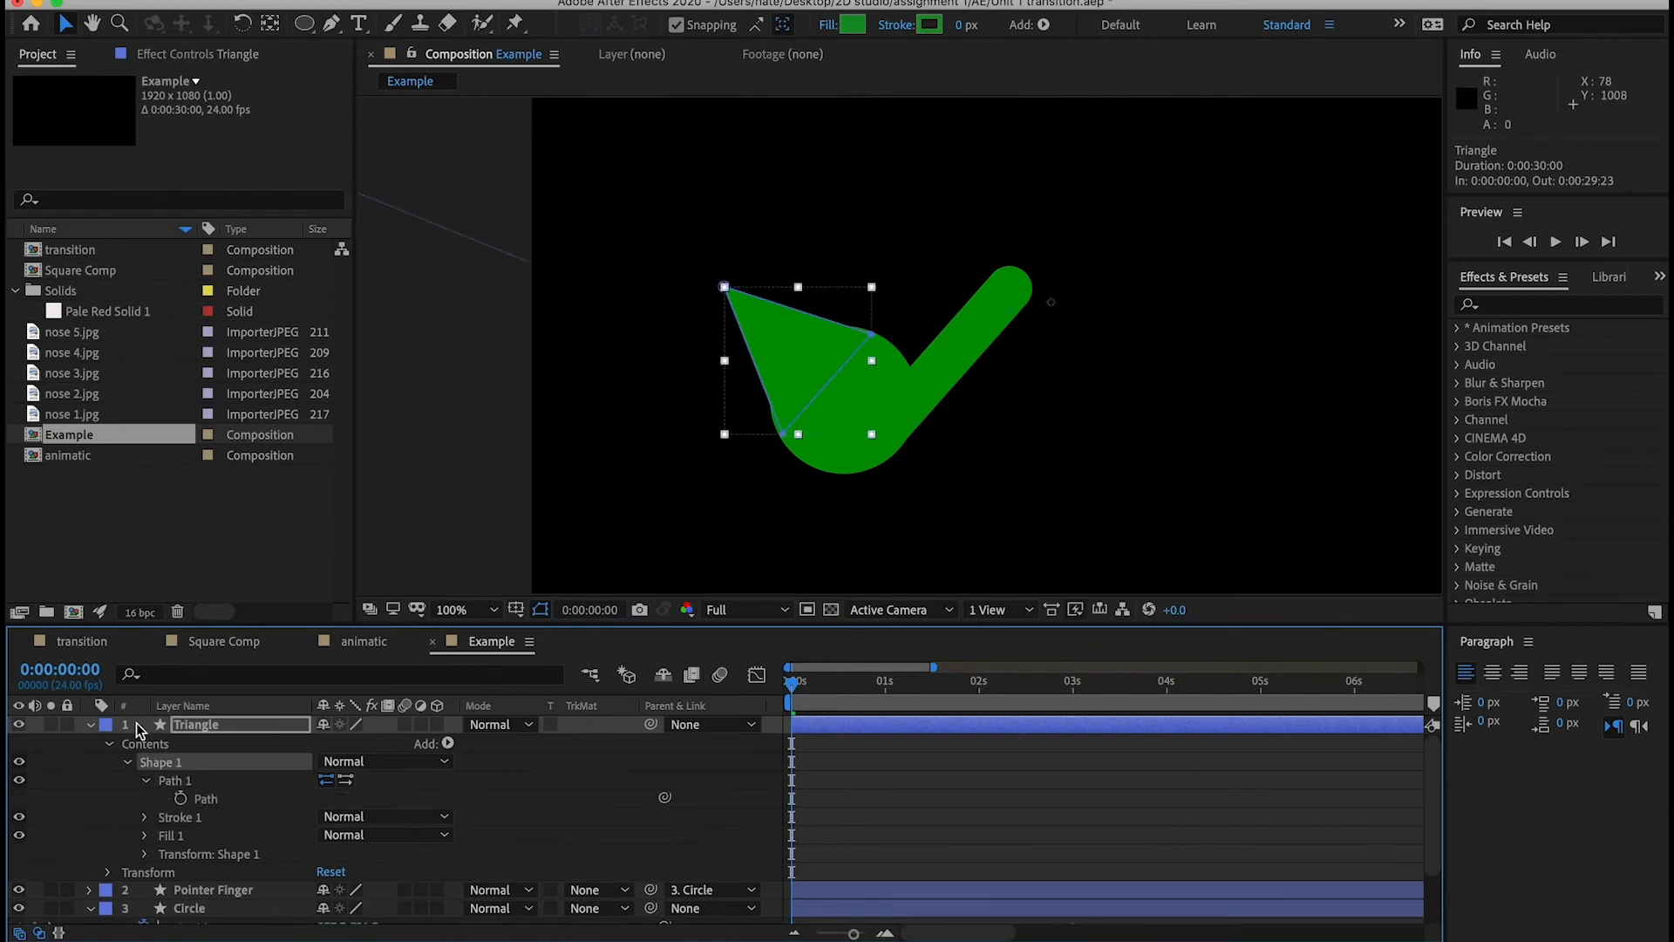
left_click(105, 725)
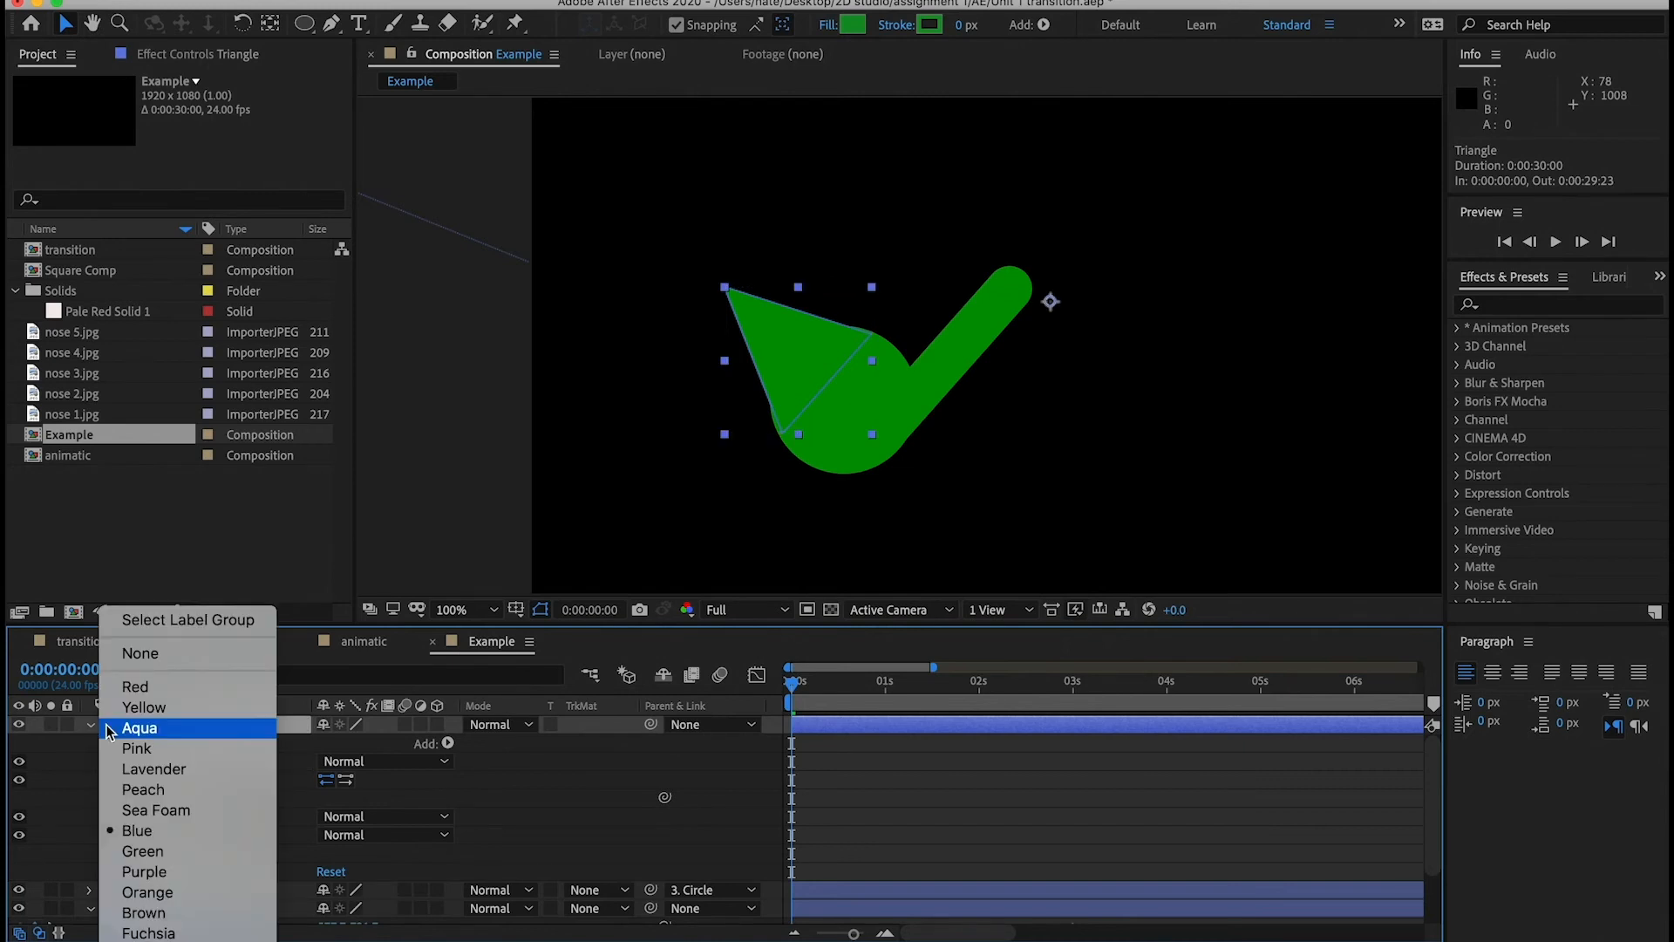
left_click(144, 683)
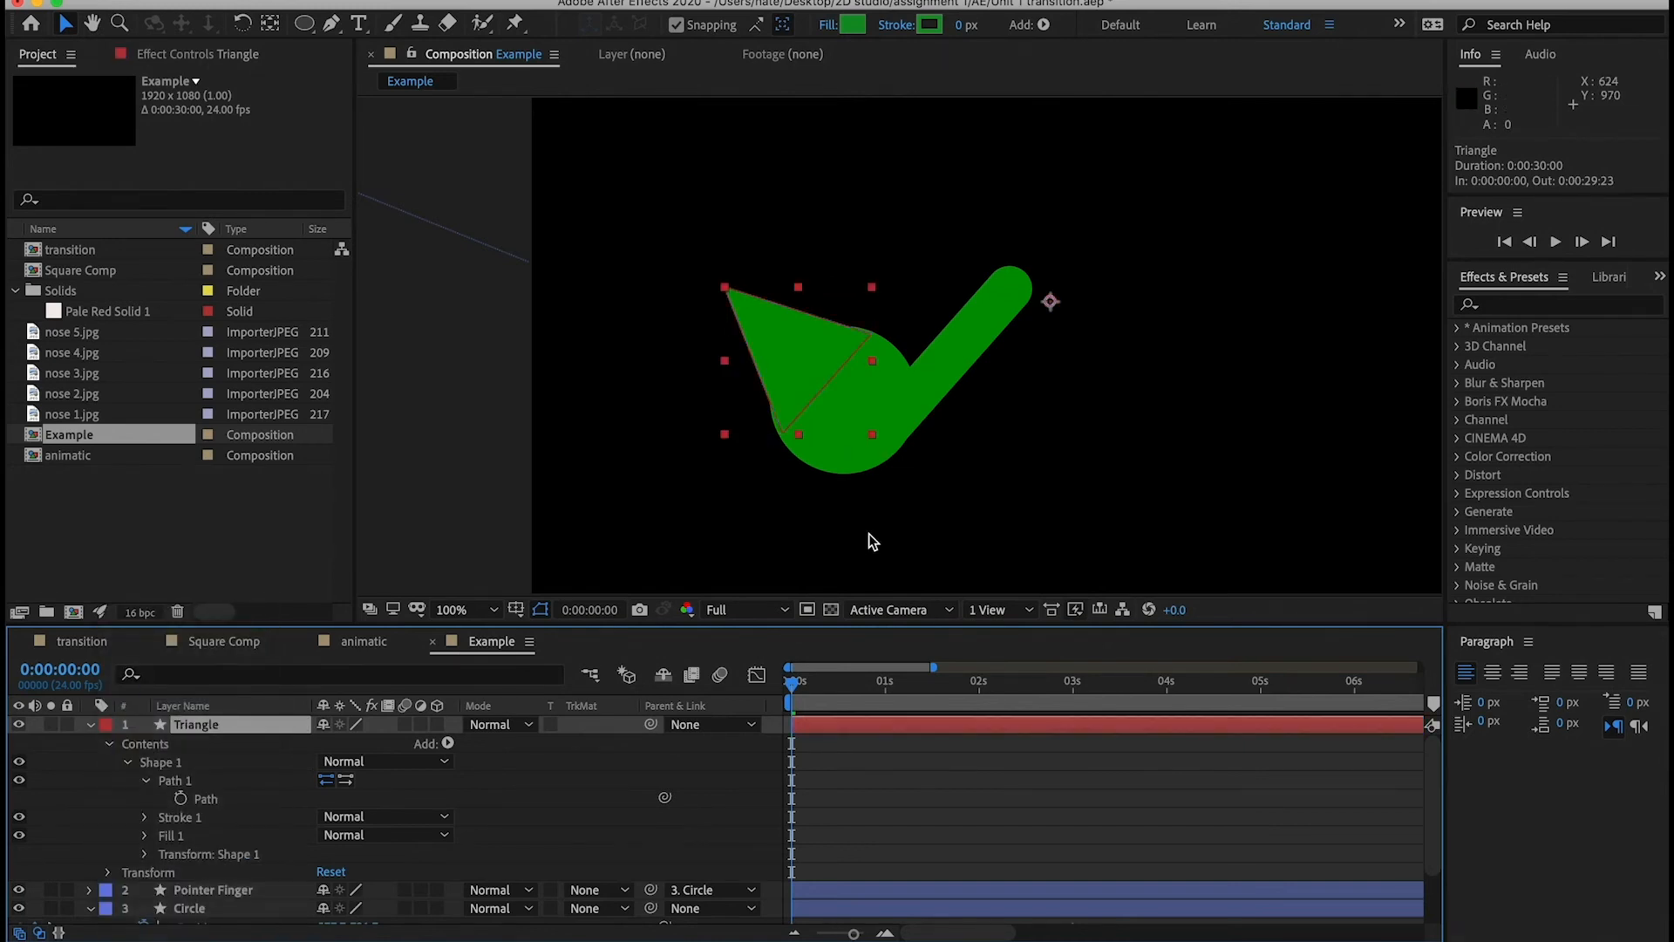
- Examine the triangle's path points by selecting its Path, the Shape 1 group and the two vertices on the circle
left_click(207, 800)
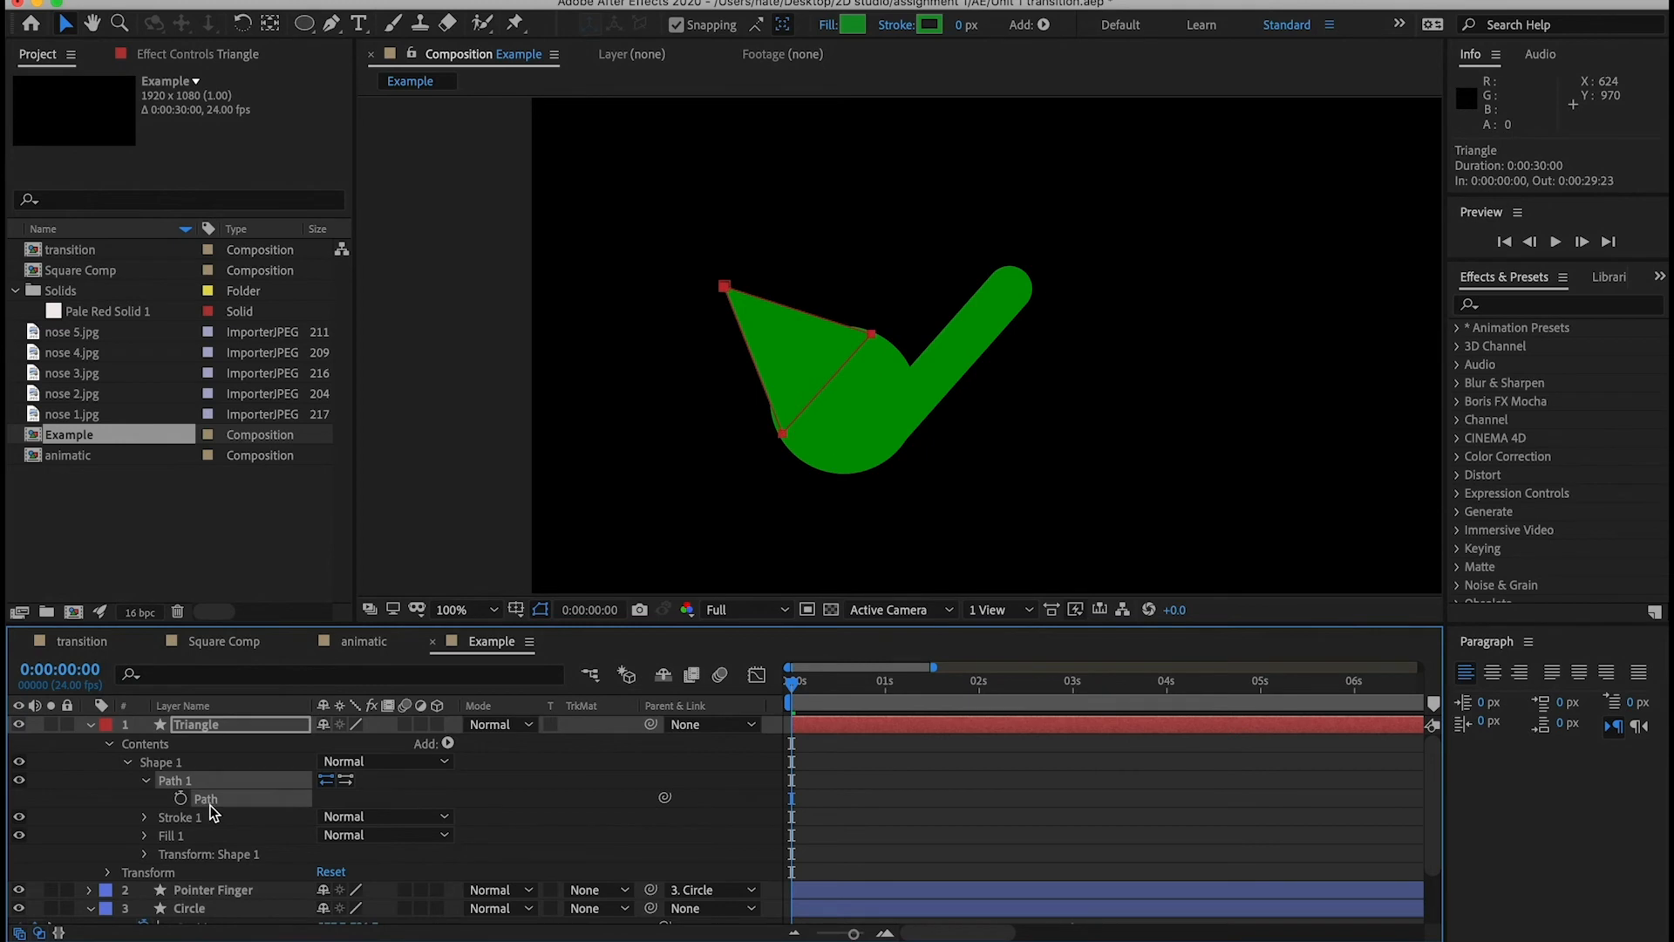
left_click(186, 763)
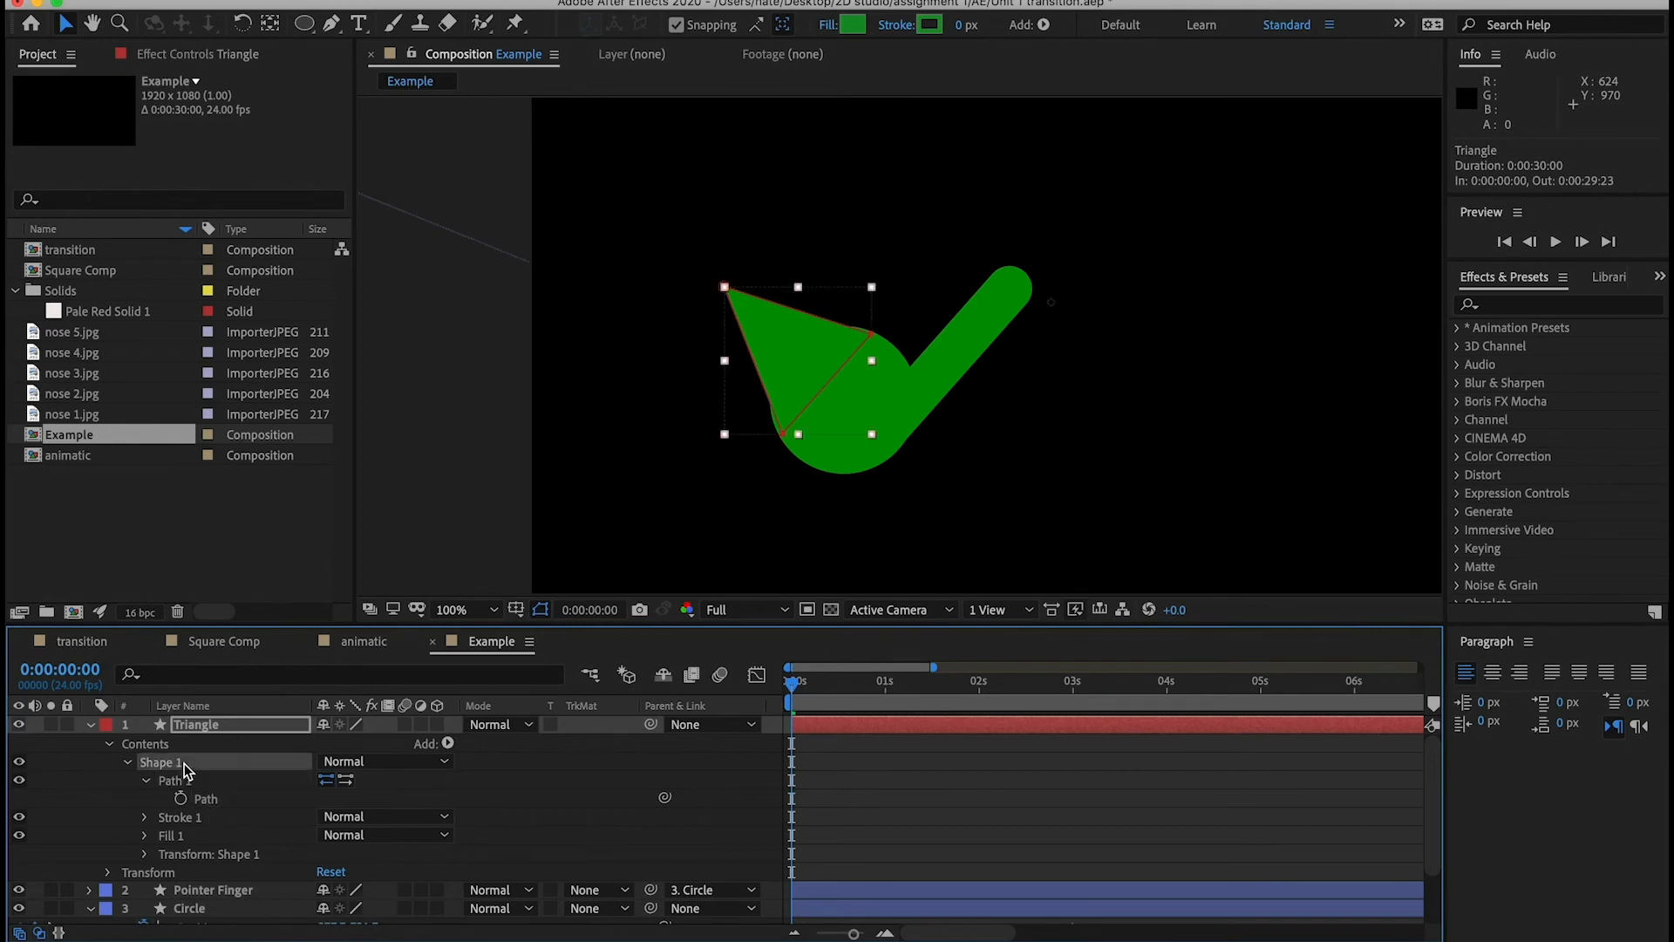
left_click(783, 434)
left_click(872, 334)
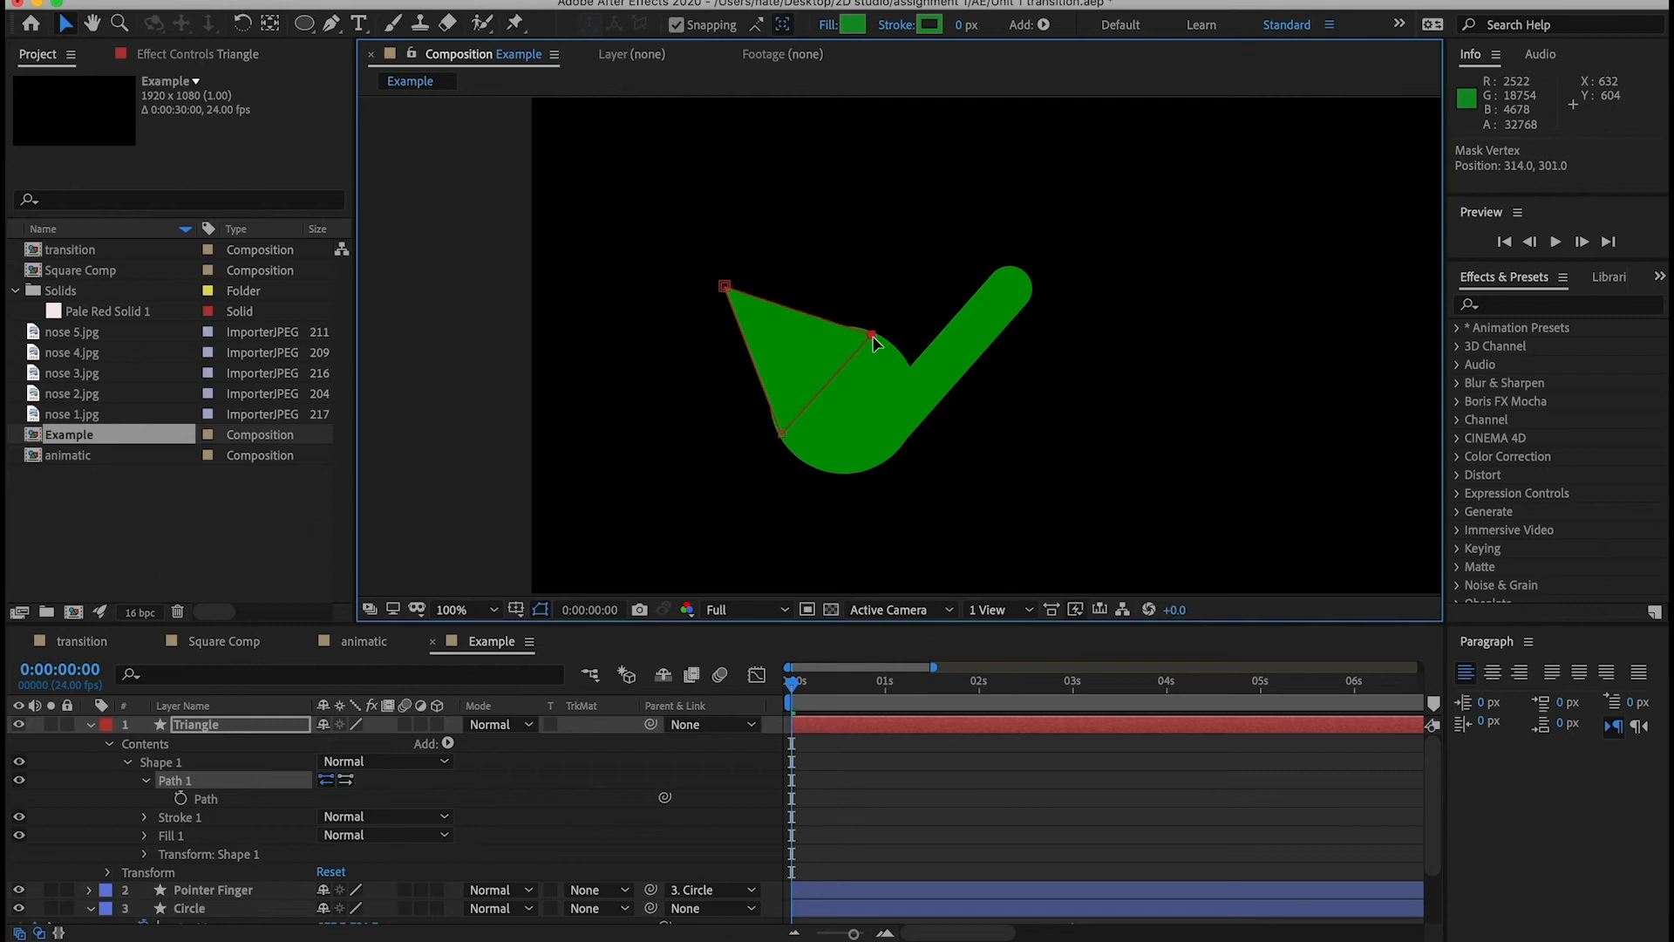
scroll(876, 343, "down", 2)
scroll(876, 343, "up", 1)
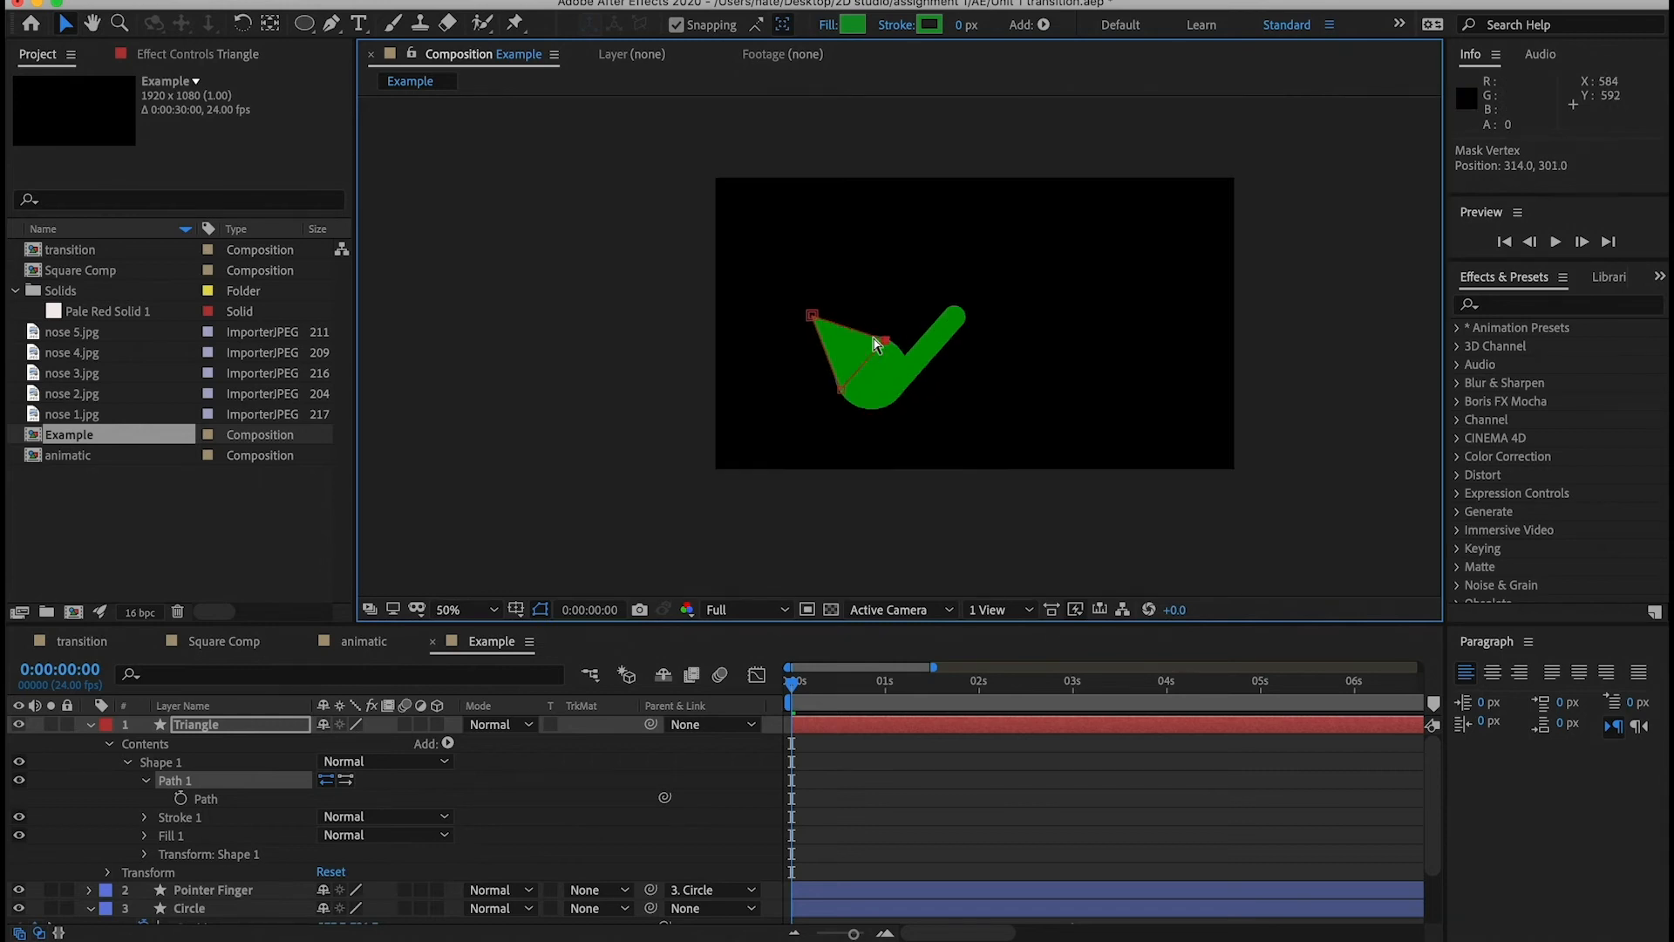
- Reveal the Triangle layer's Scale and move its anchor point onto the middle of the triangle's base inside the circle
left_click(907, 720)
key("s")
key("y")
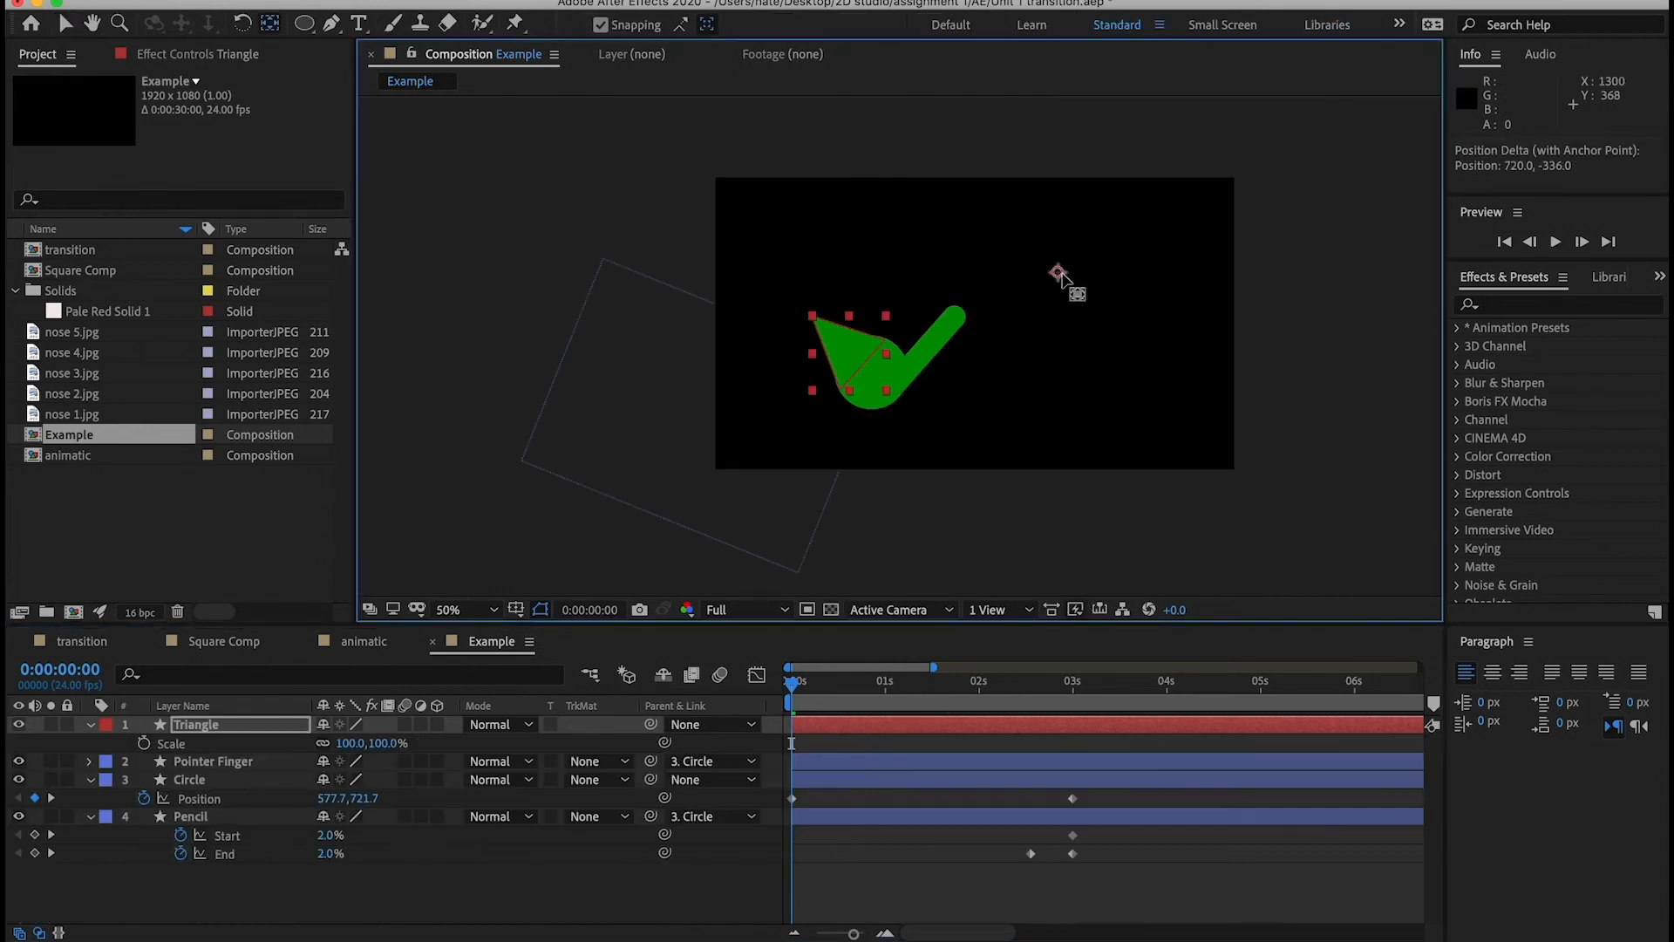
left_click_drag(1058, 273, 866, 364)
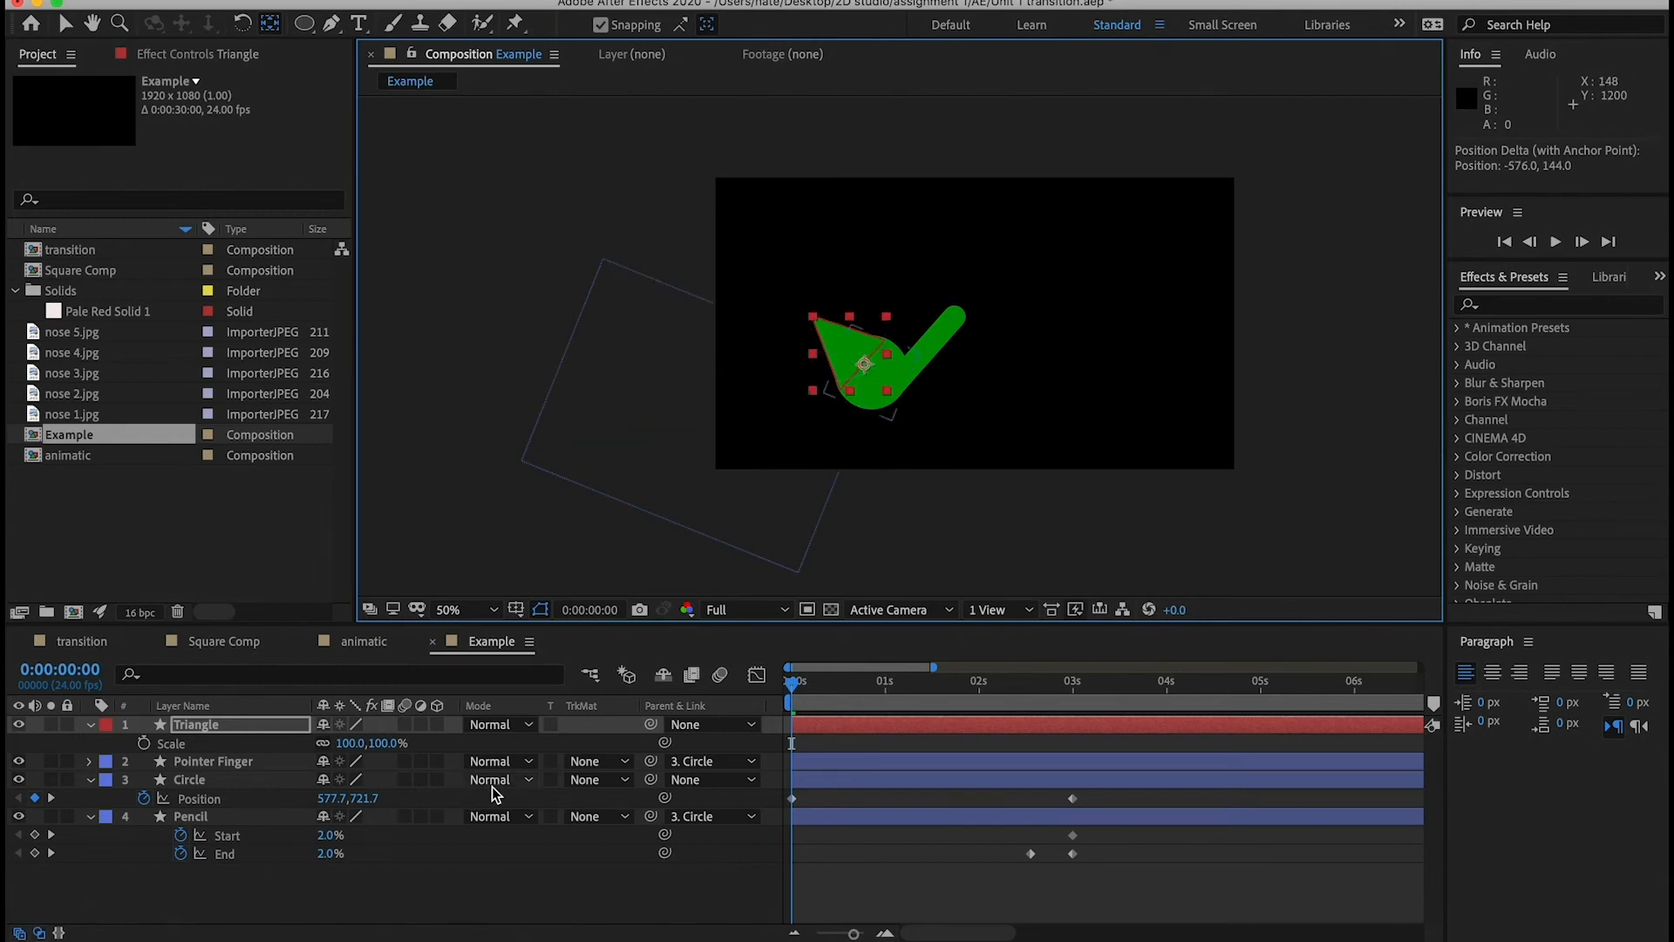
key("v")
- Unlink the Triangle layer's Scale dimensions, try scaling it along a single axis and undo the scale change
left_click(328, 747)
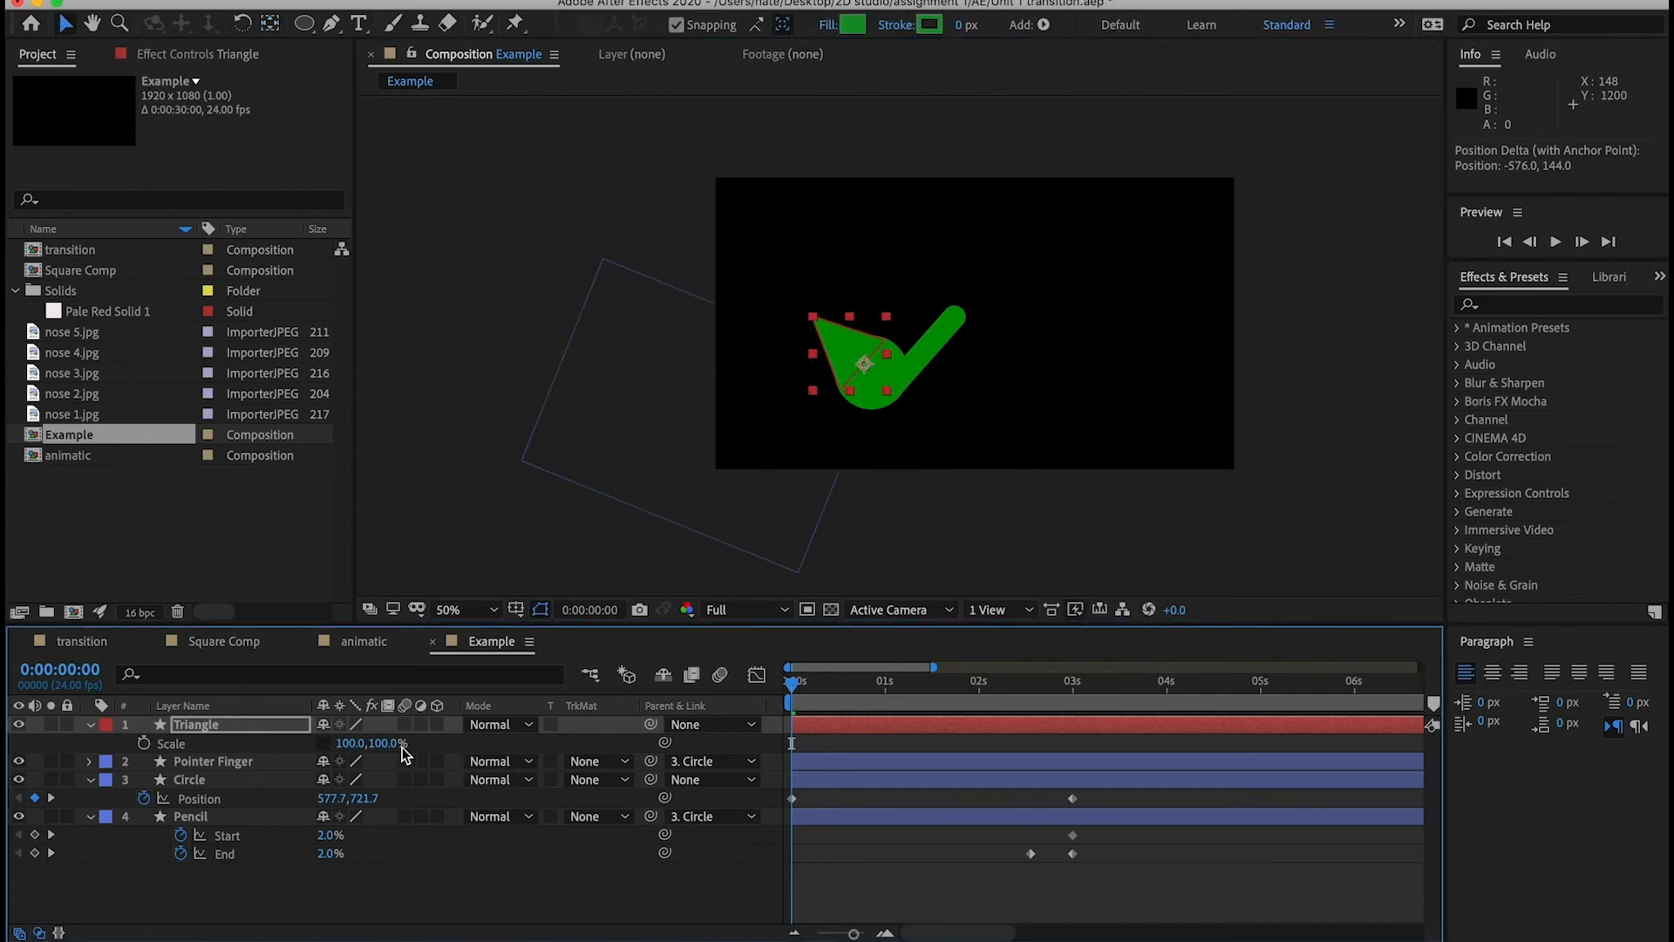
left_click_drag(403, 752, 353, 746)
key("super+z")
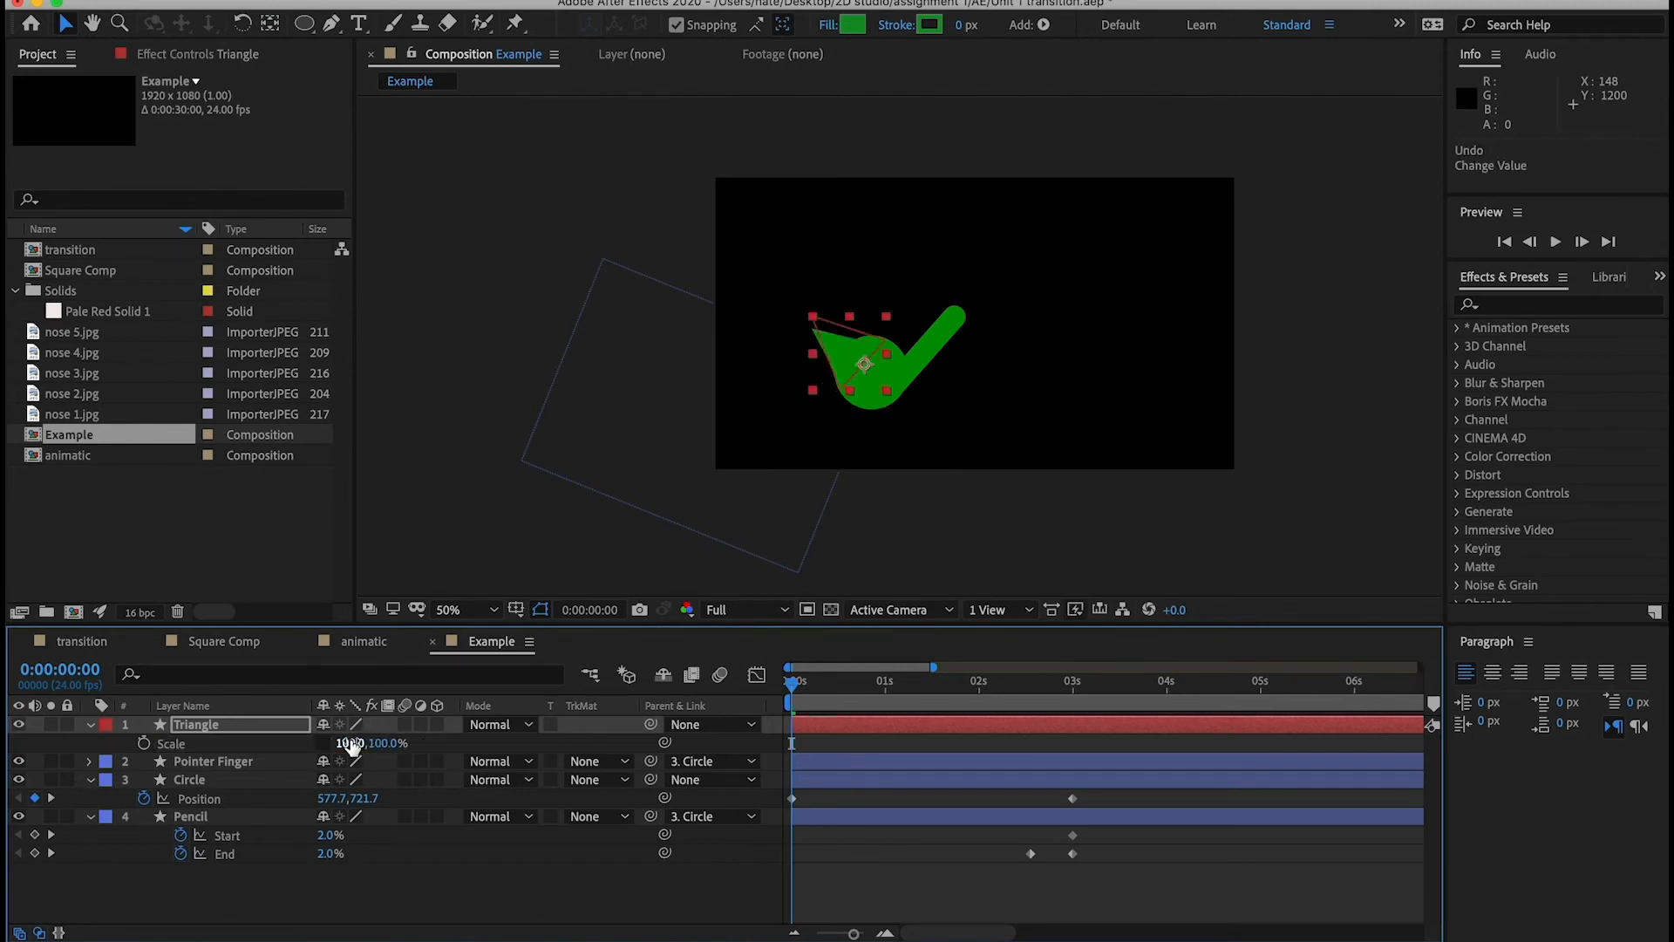
- Add a shape layer above Triangle and draw an upright closed triangle at the pencil line's upper end with the Pen tool
left_click(877, 730)
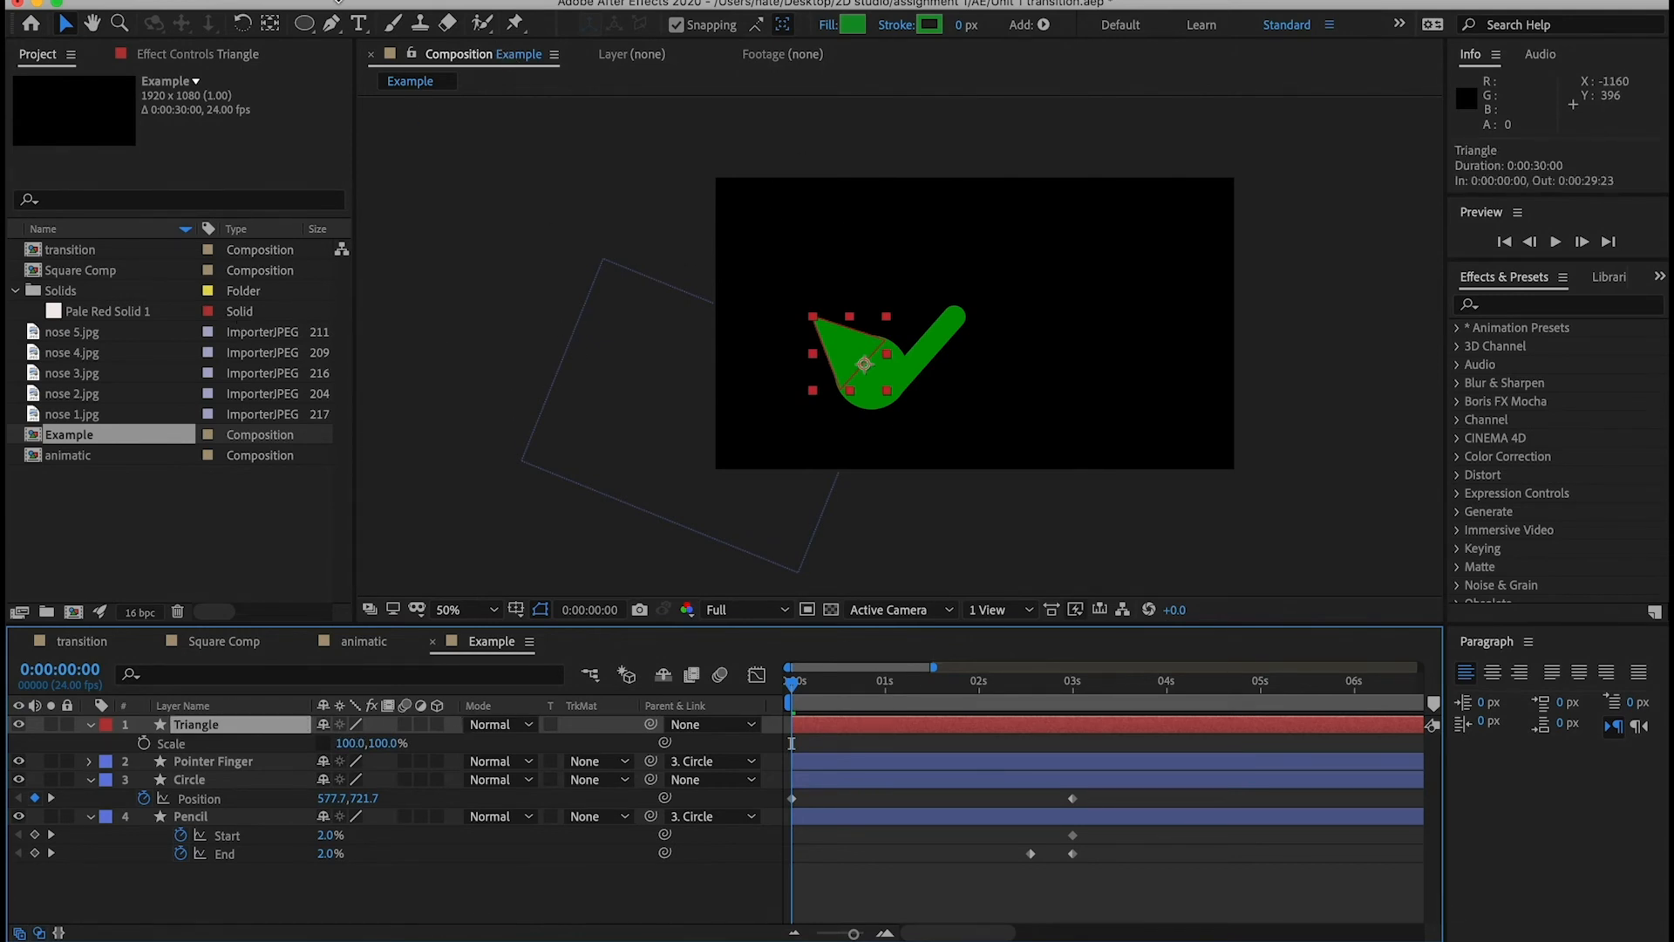
left_click(316, 0)
mouse_move(349, 0)
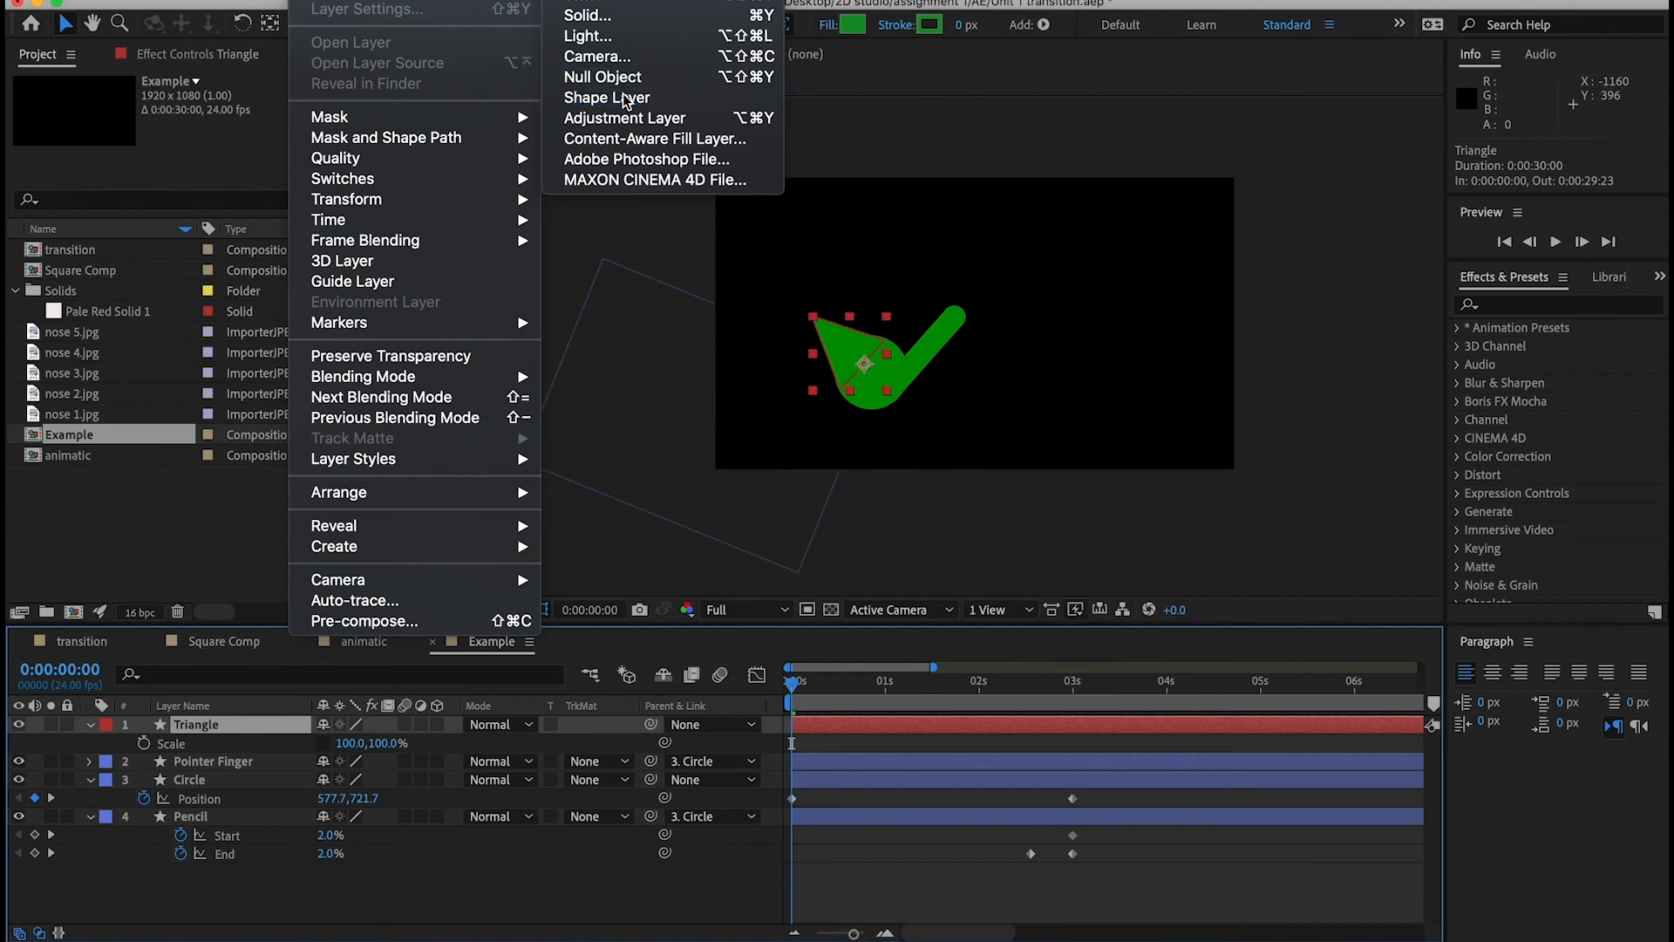
left_click(623, 100)
left_click(333, 25)
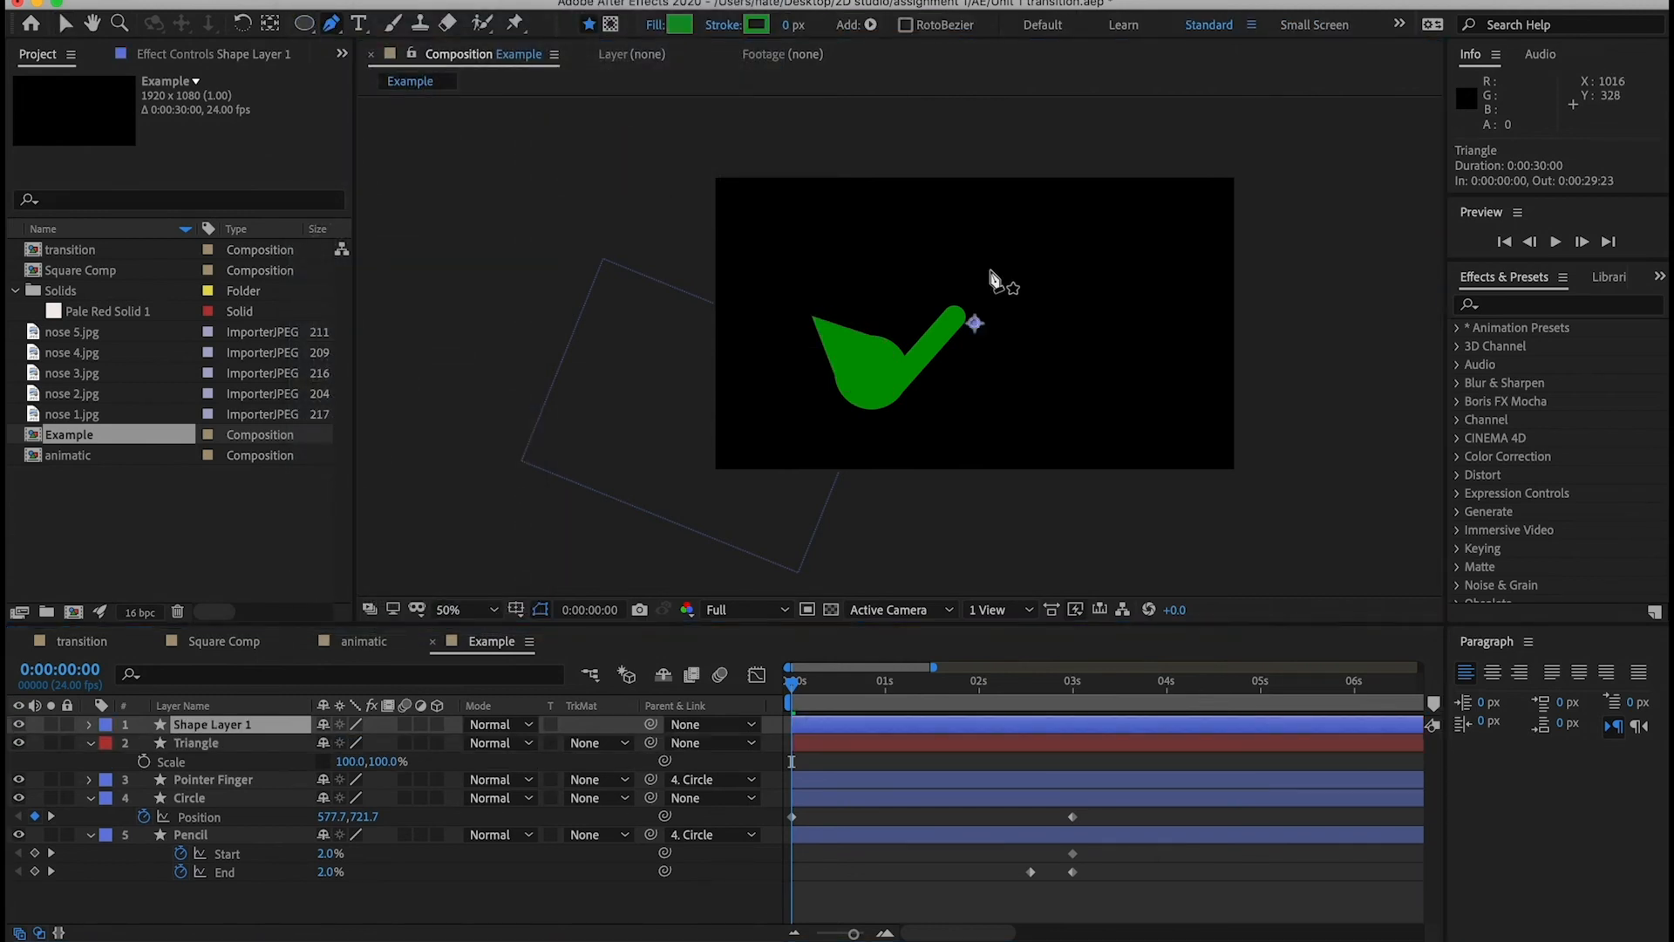
left_click(931, 320)
left_click(1020, 319)
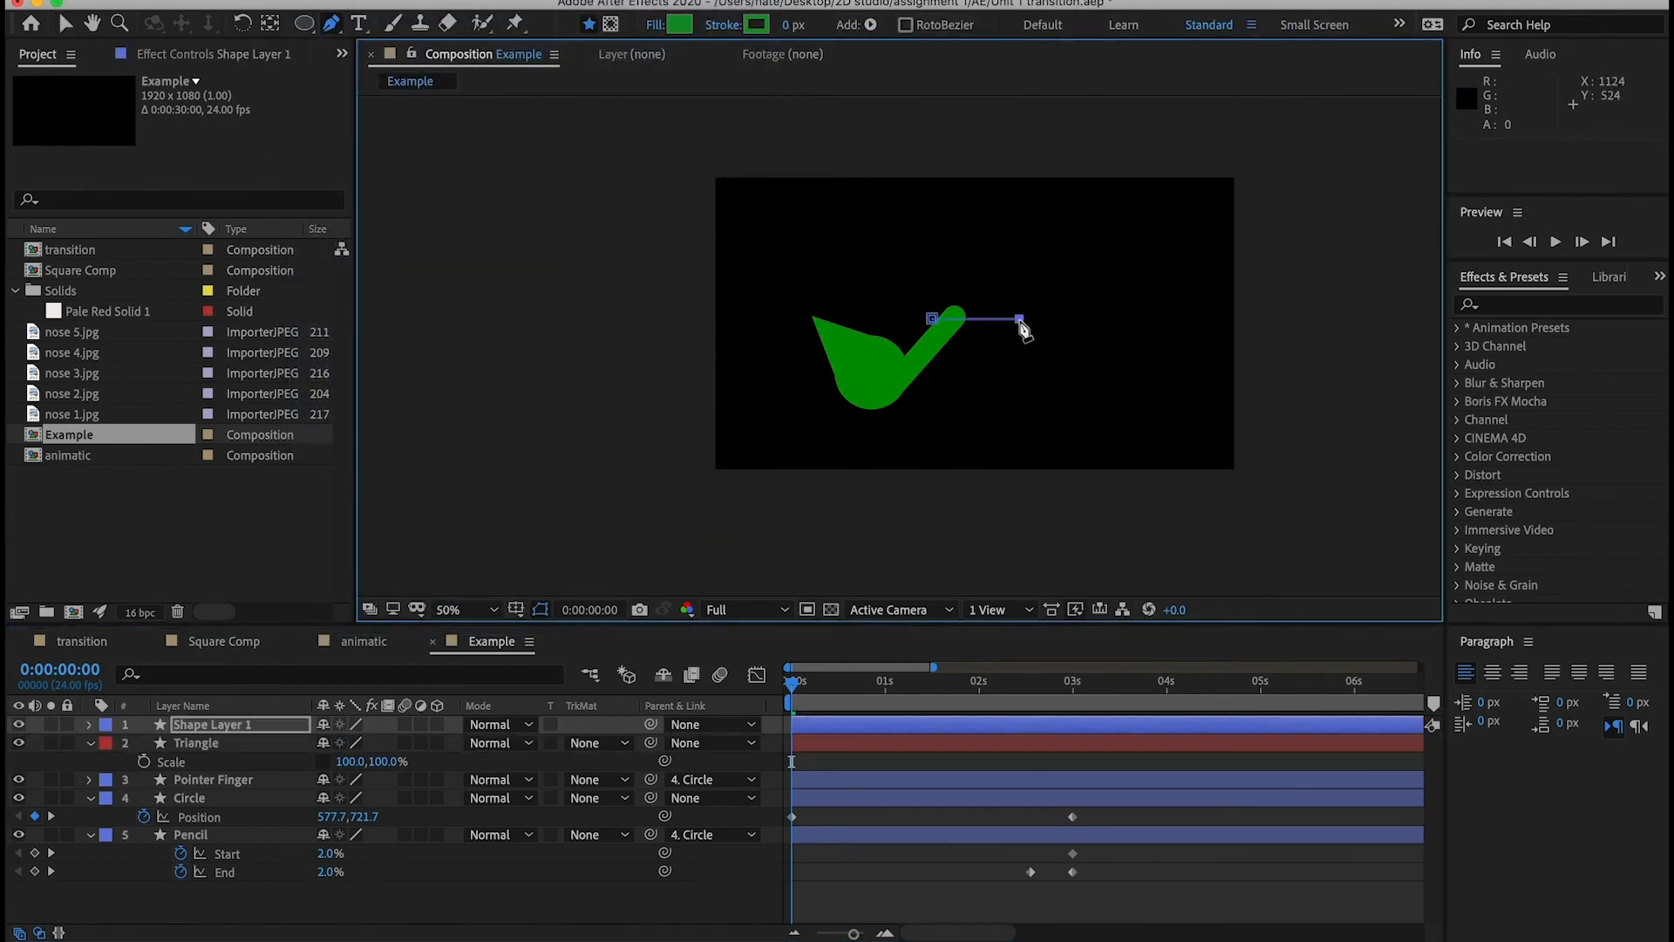
left_click(974, 222)
left_click(931, 319)
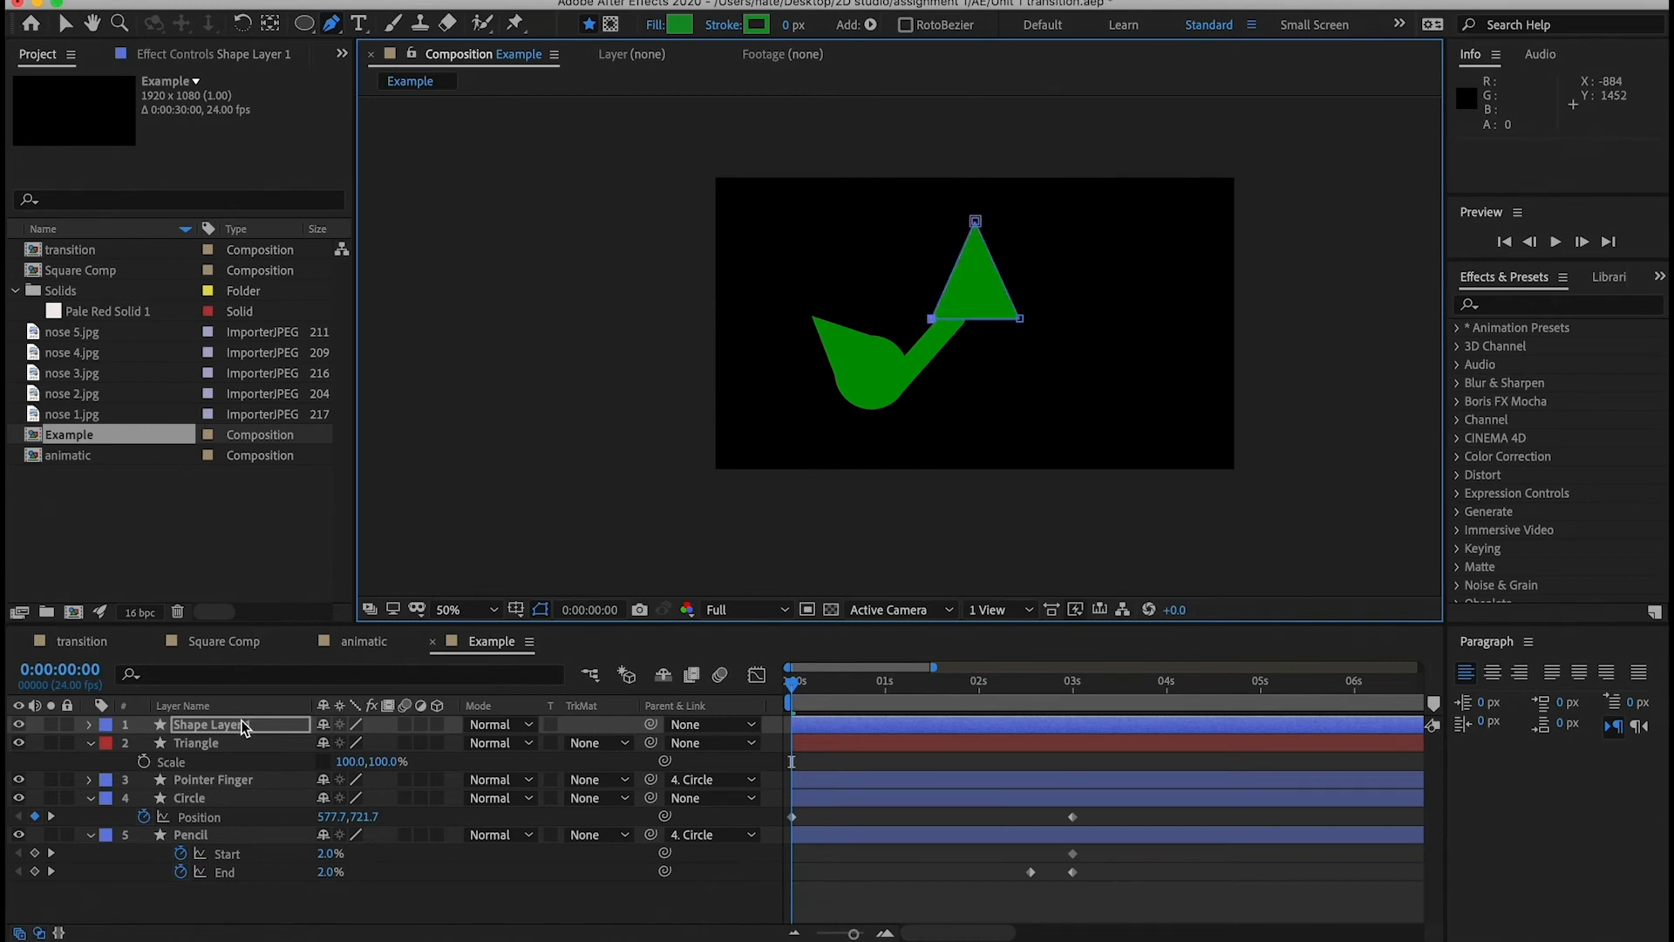
- Reveal the upright triangle layer's Scale, unlink its dimensions and reduce only its vertical scale
key("s")
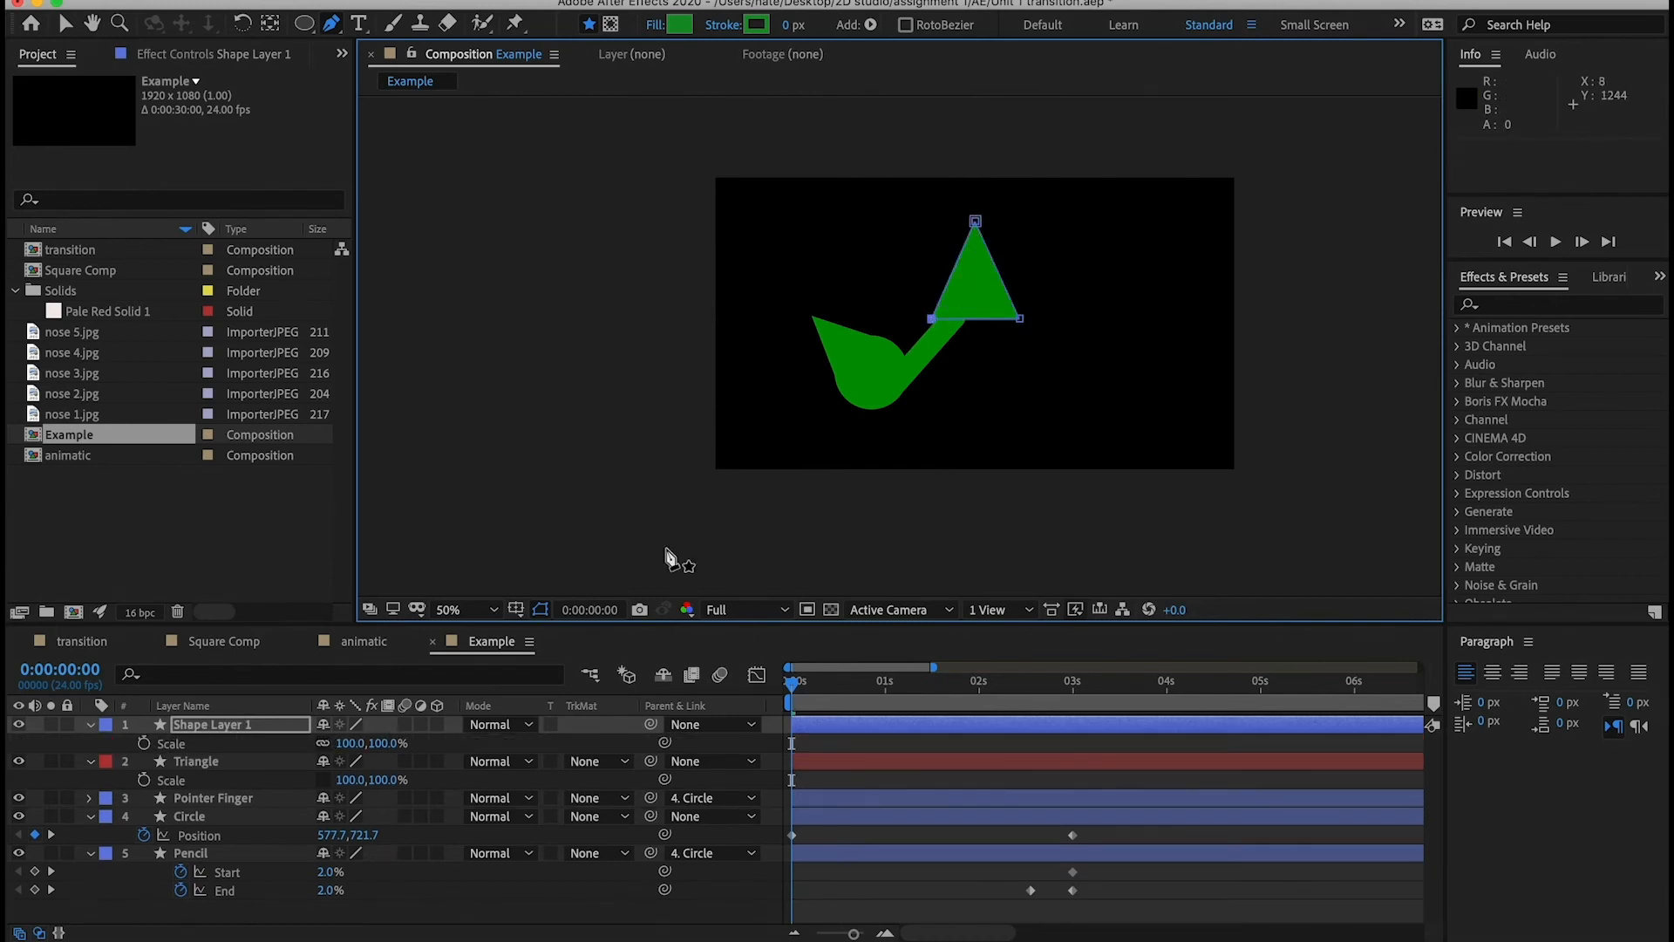
left_click(324, 744)
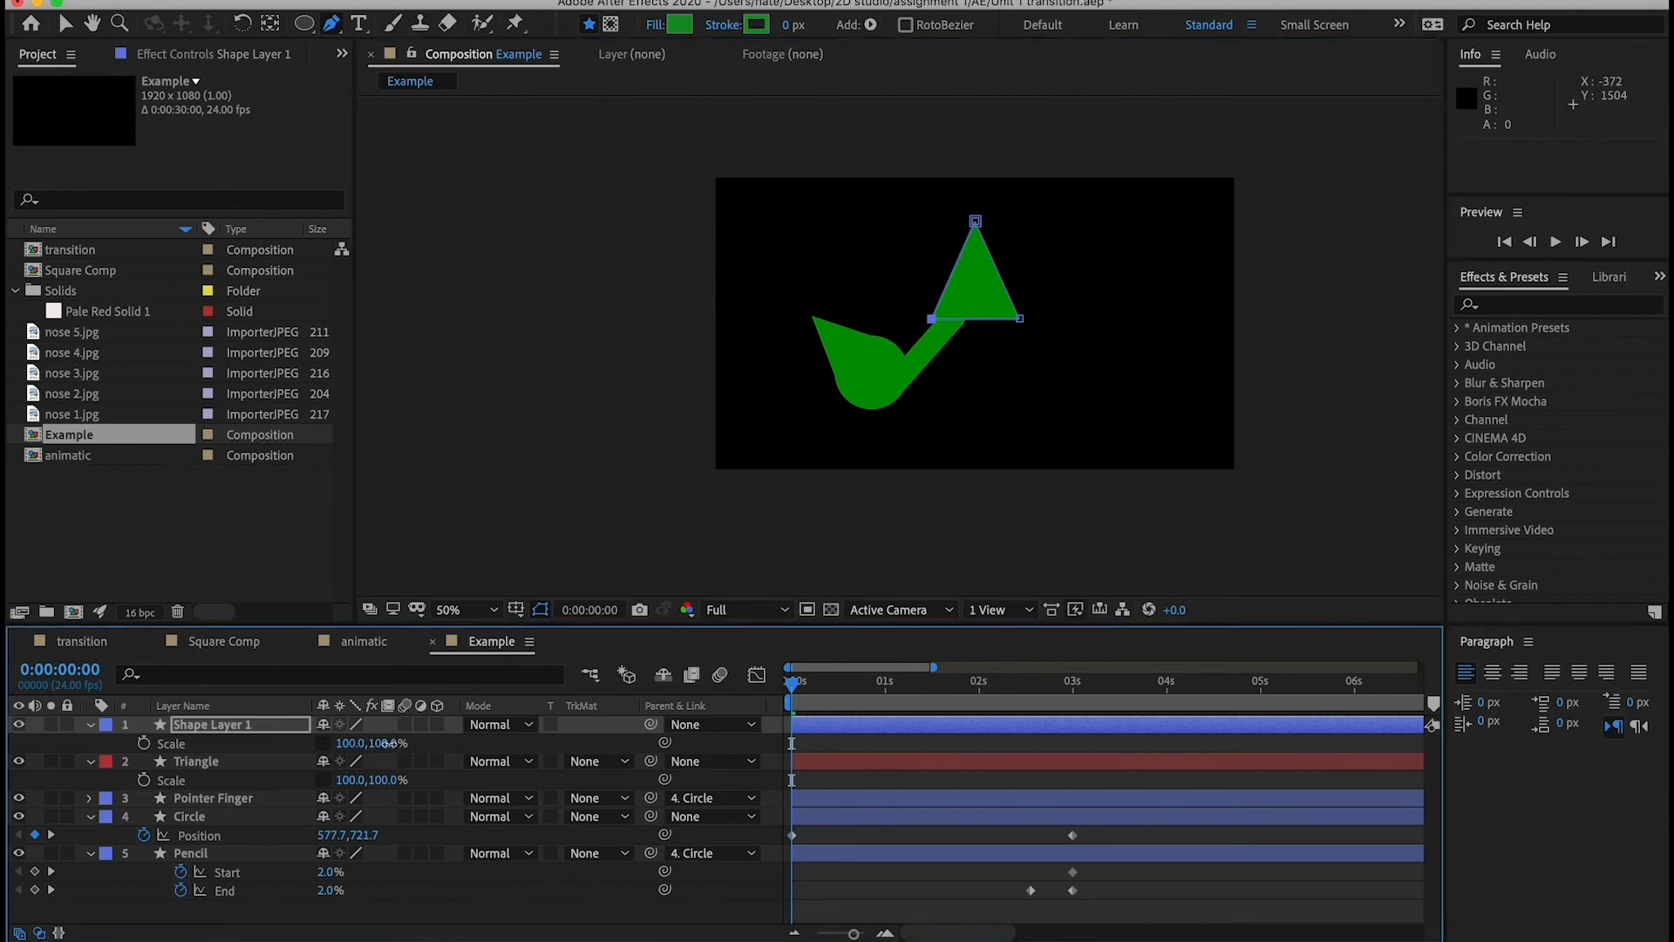
mouse_move(384, 743)
left_mouse_down()
mouse_move(293, 755)
mouse_move(365, 739)
left_mouse_up()
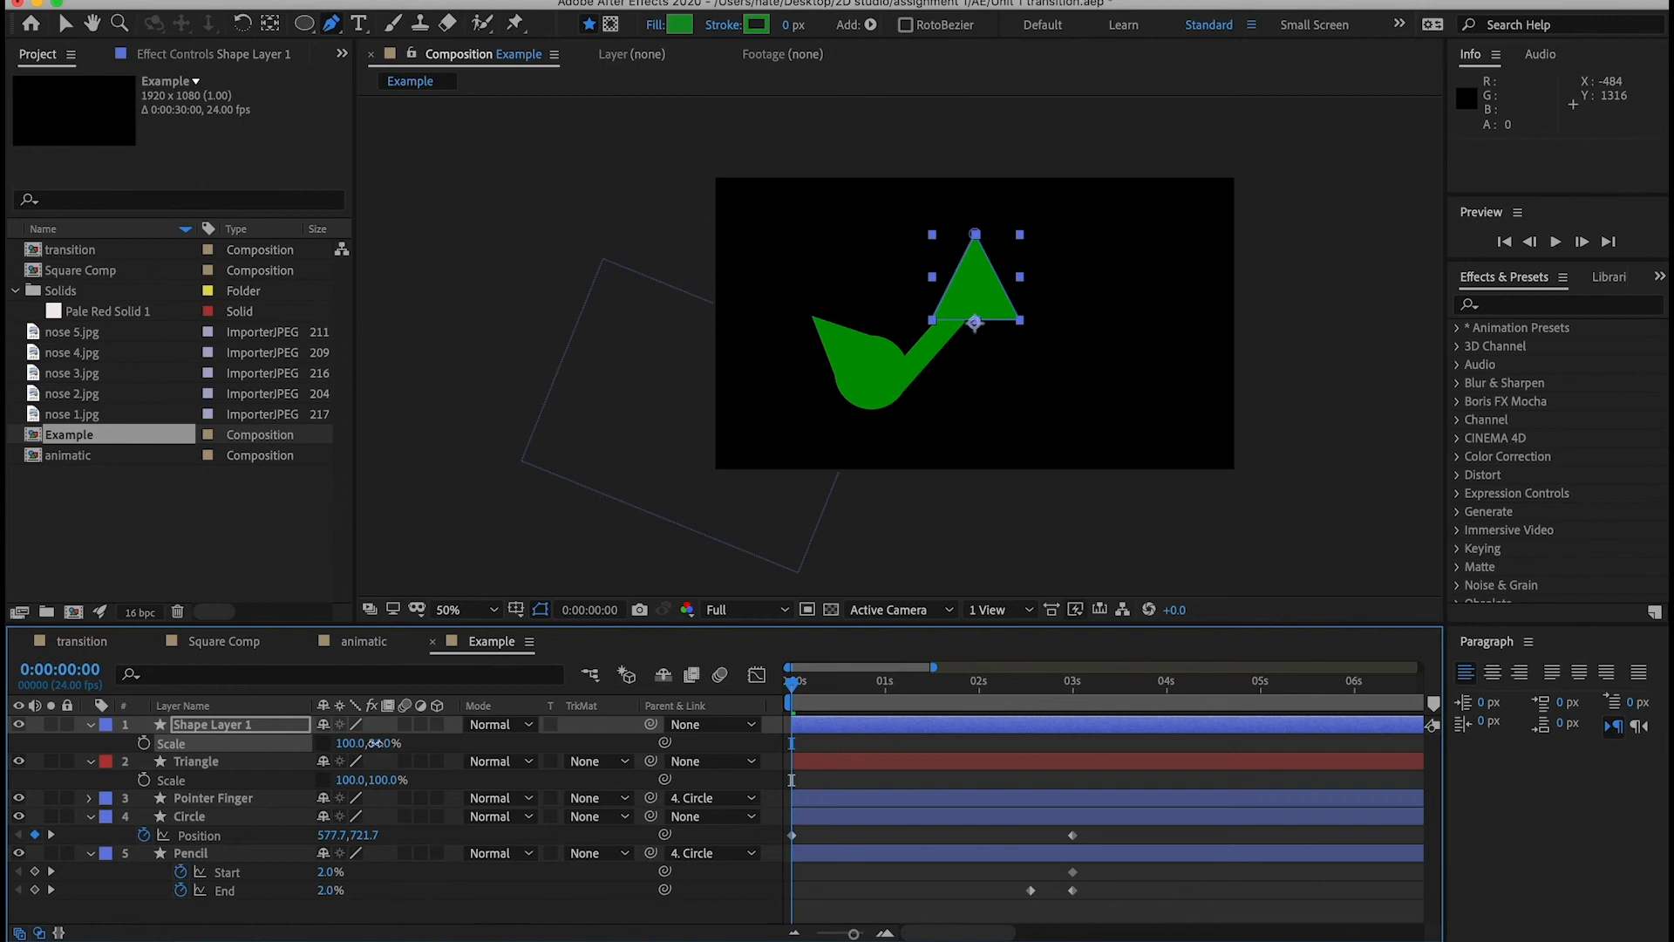
- Set the upright triangle's vertical scale to about 82% and delete the old Triangle layer
left_click_drag(375, 743, 938, 752)
left_click(914, 761)
key("Delete")
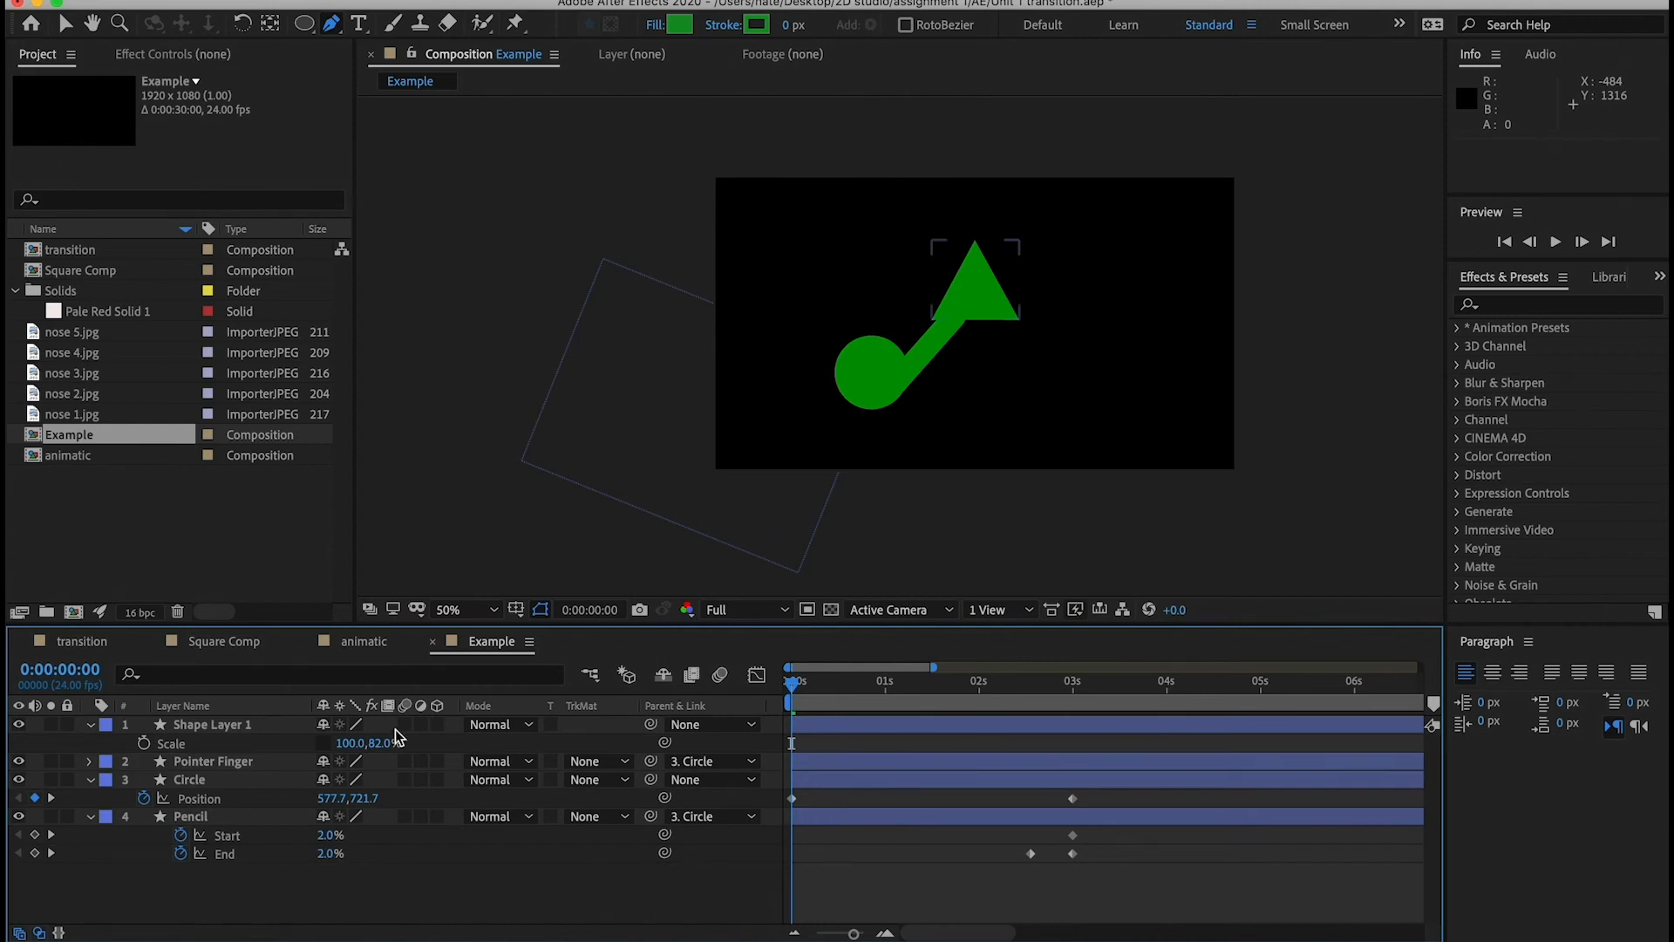
- Rotate Shape Layer 1 to -44° and move the triangle so its base lies across the circle, pointing away from it
left_click(242, 727)
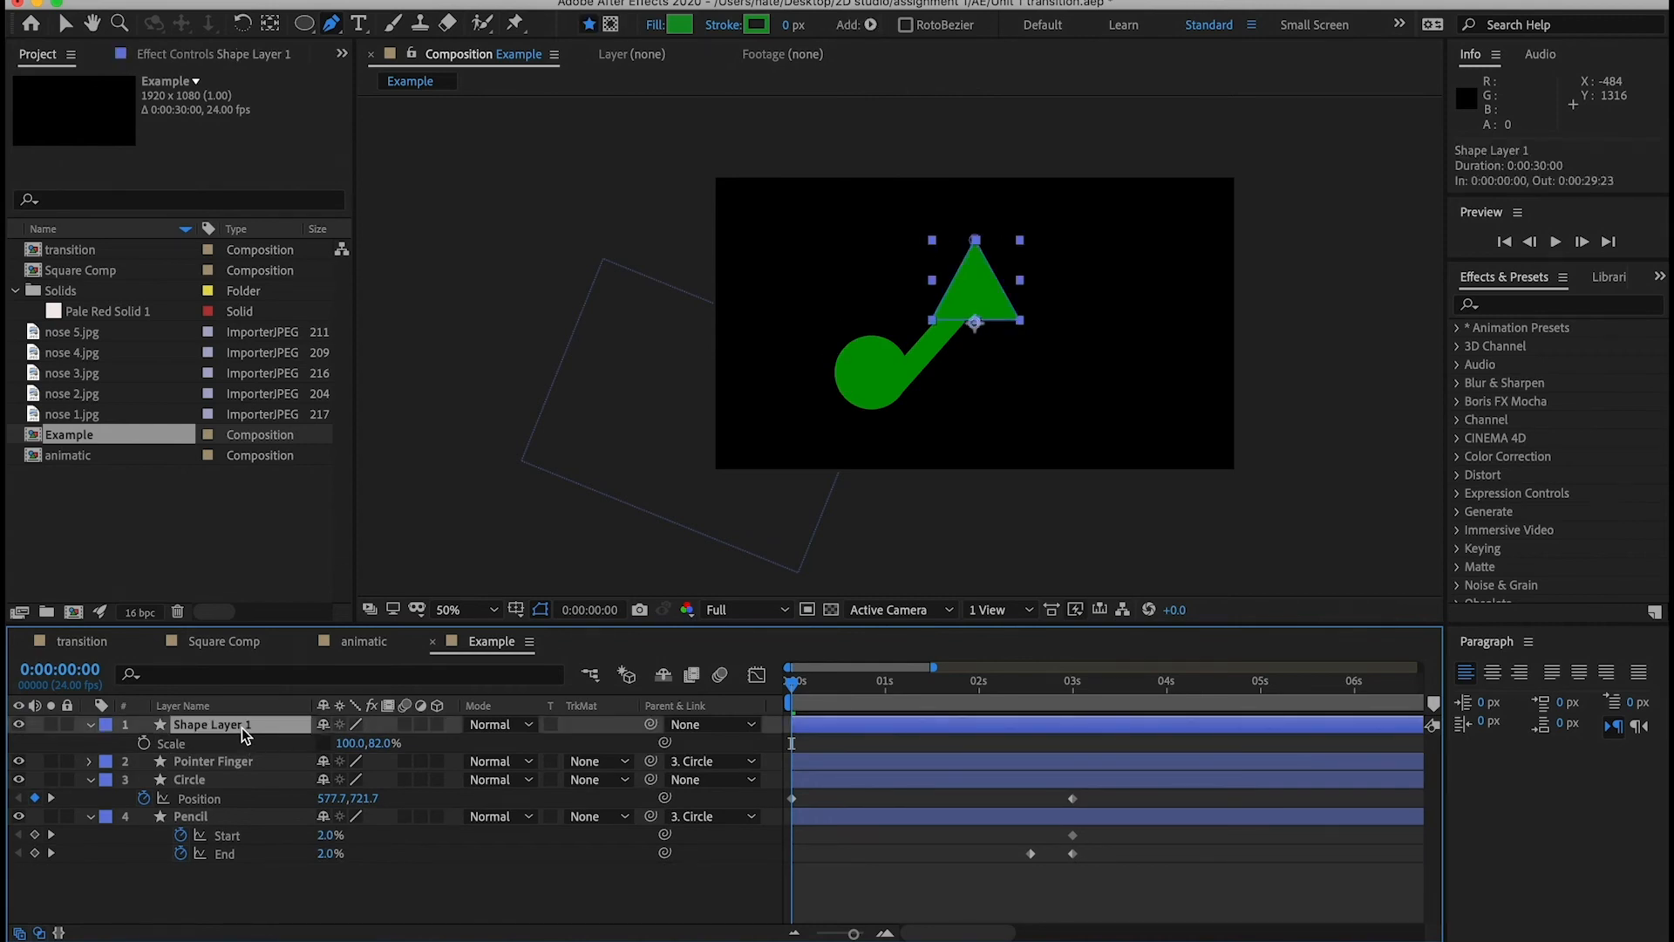
key("r")
mouse_move(349, 743)
left_mouse_down()
mouse_move(312, 752)
mouse_move(371, 746)
left_mouse_up()
key("s")
key("v")
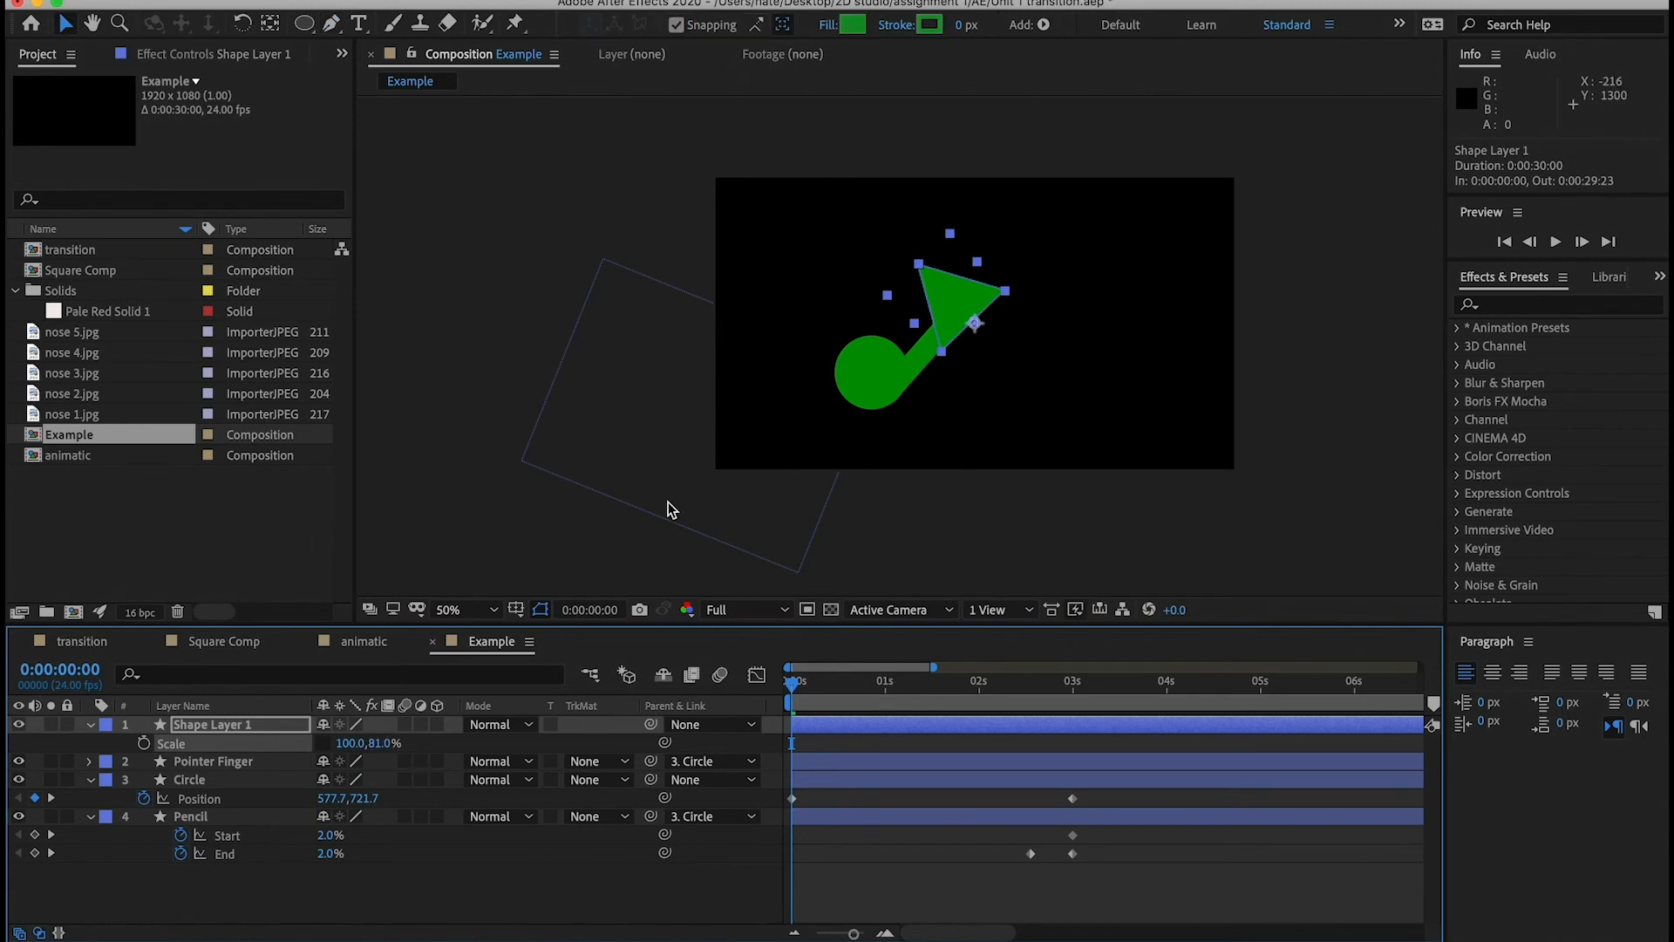
left_click_drag(954, 316, 782, 374)
scroll(860, 343, "up", 2)
key("comma")
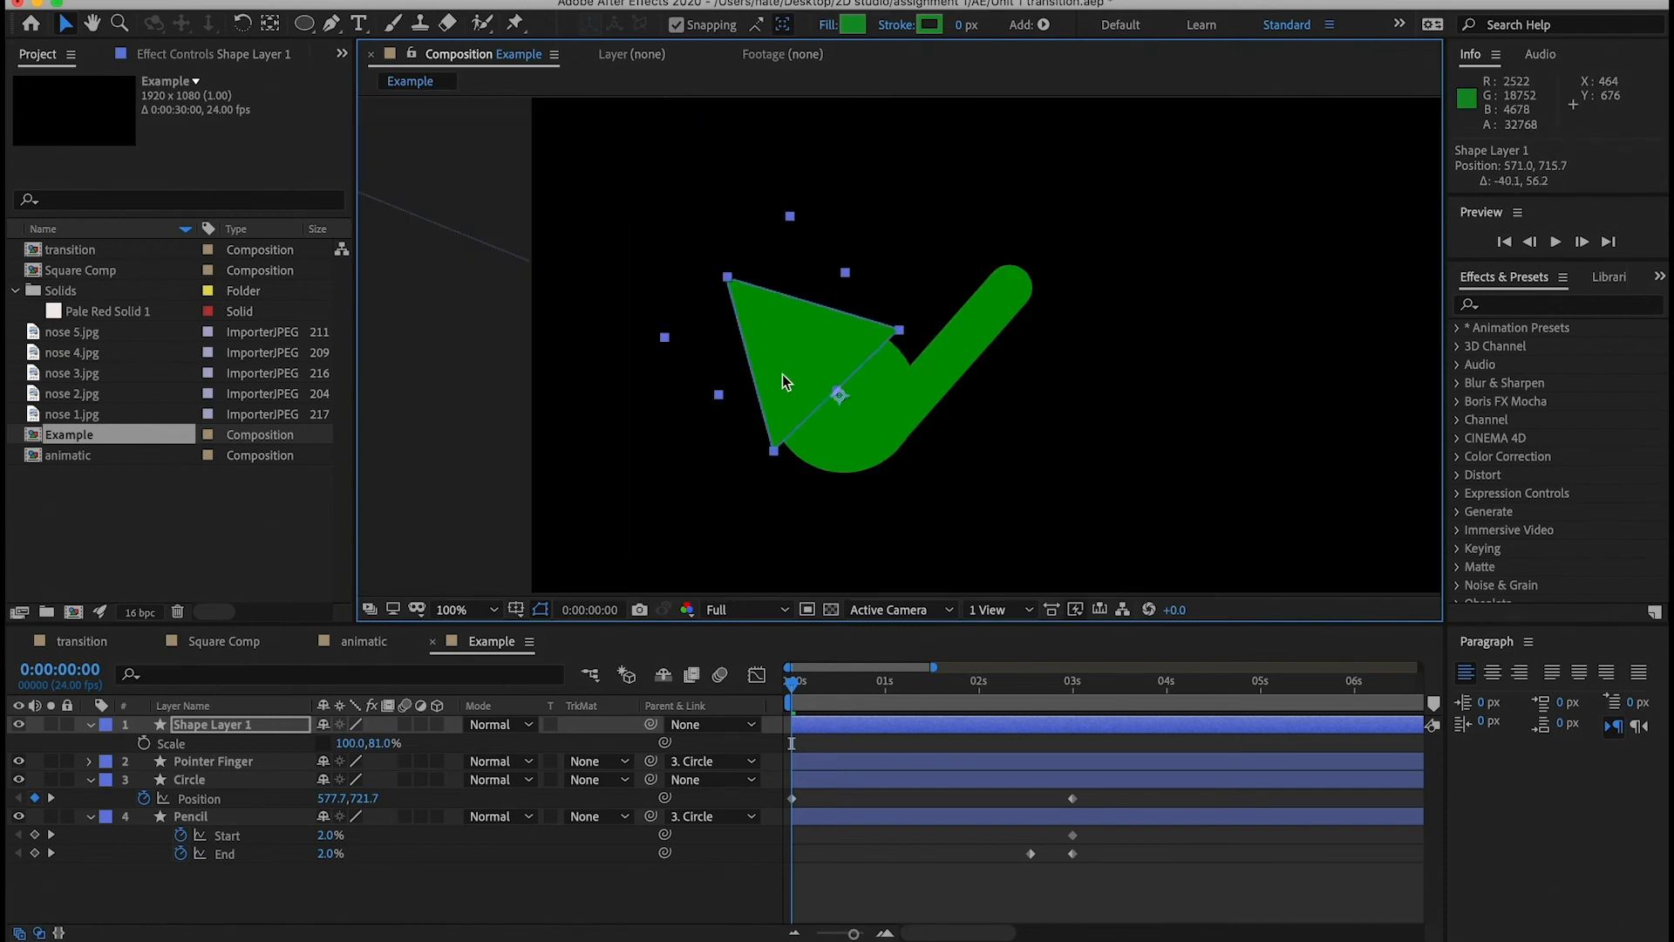
- Edit Path 1 of Shape Layer 1, pulling both base vertices of the triangle inward to the circle's edge
left_click(91, 729)
left_click(90, 729)
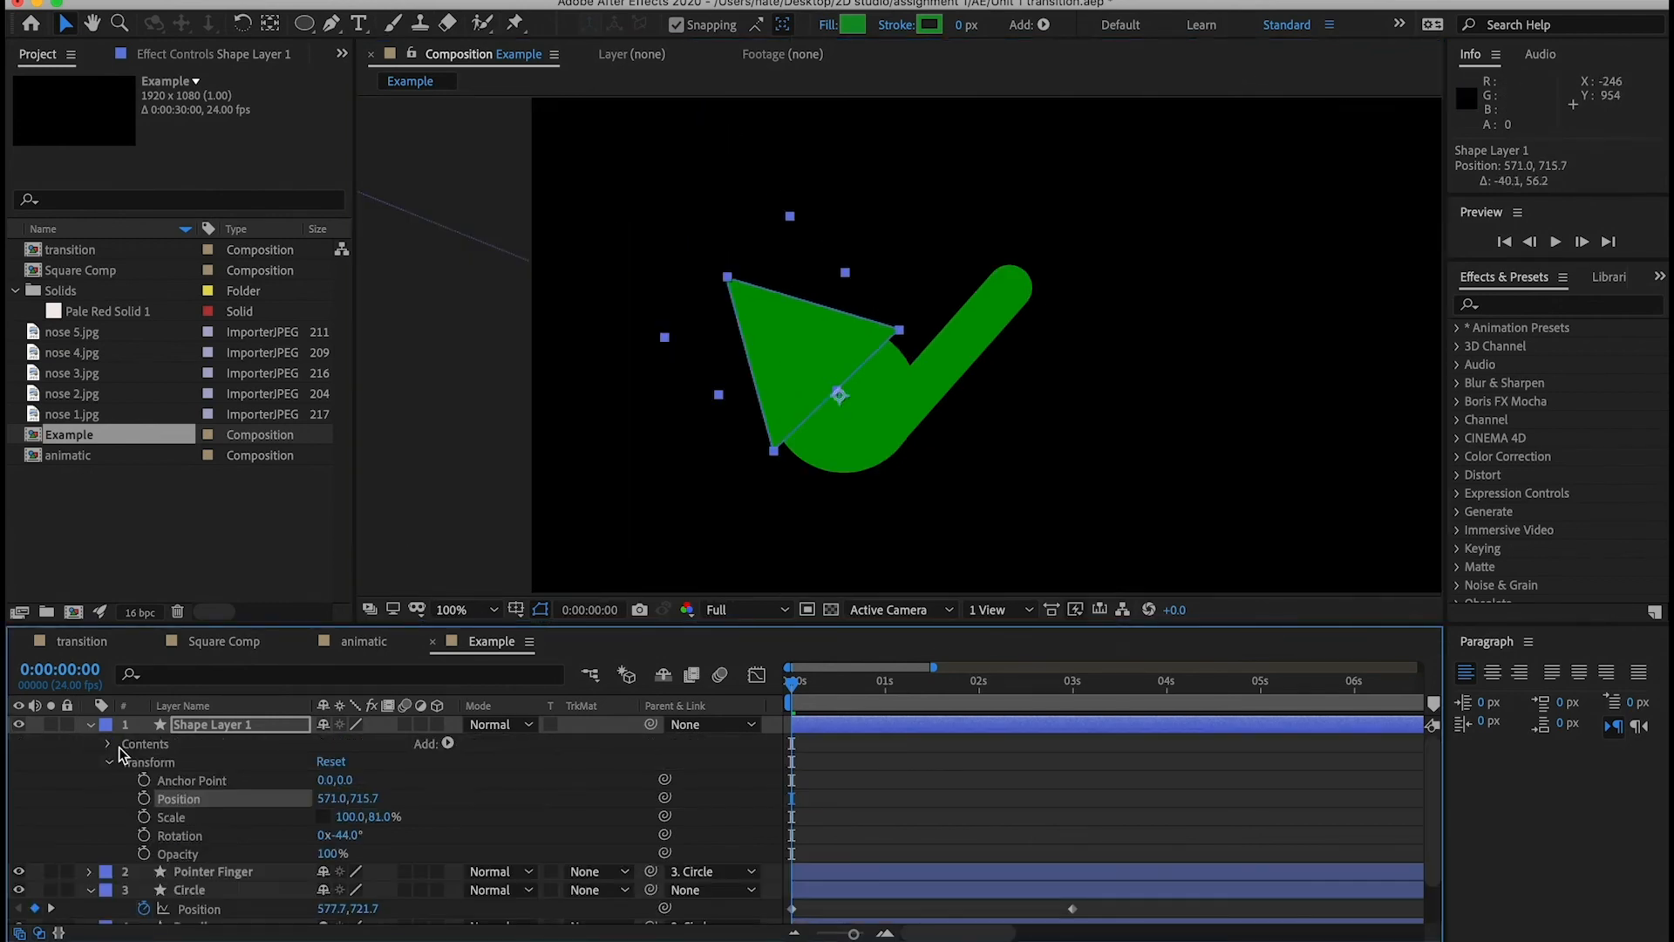
left_click(109, 762)
left_click(110, 744)
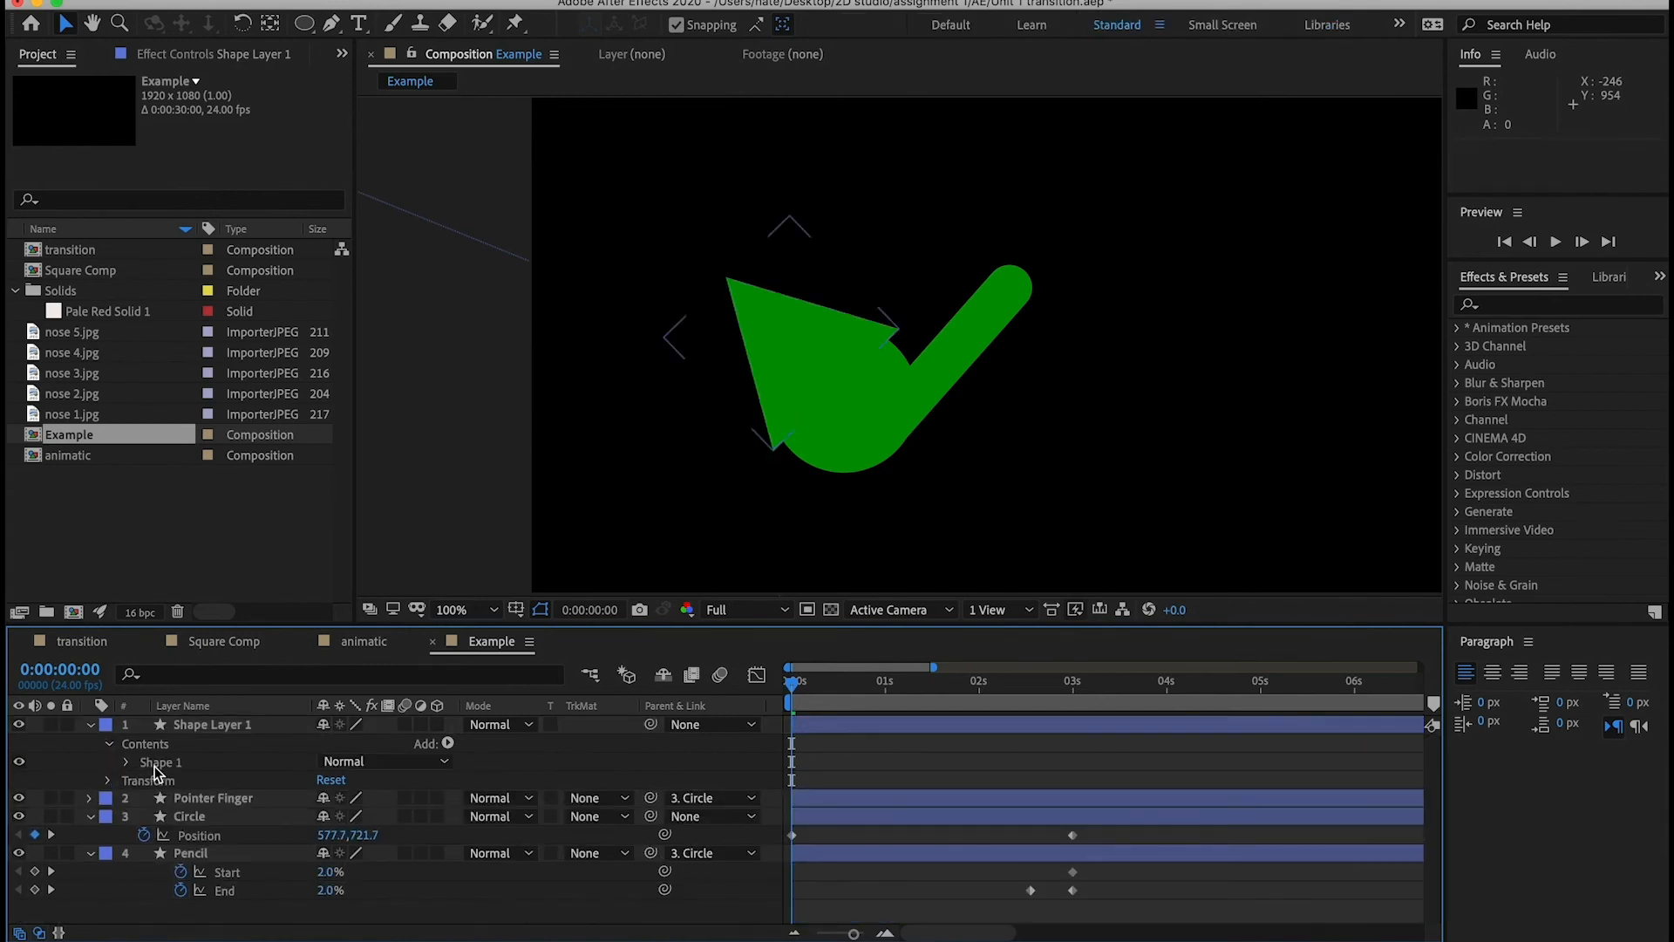
left_click(129, 763)
left_click(174, 781)
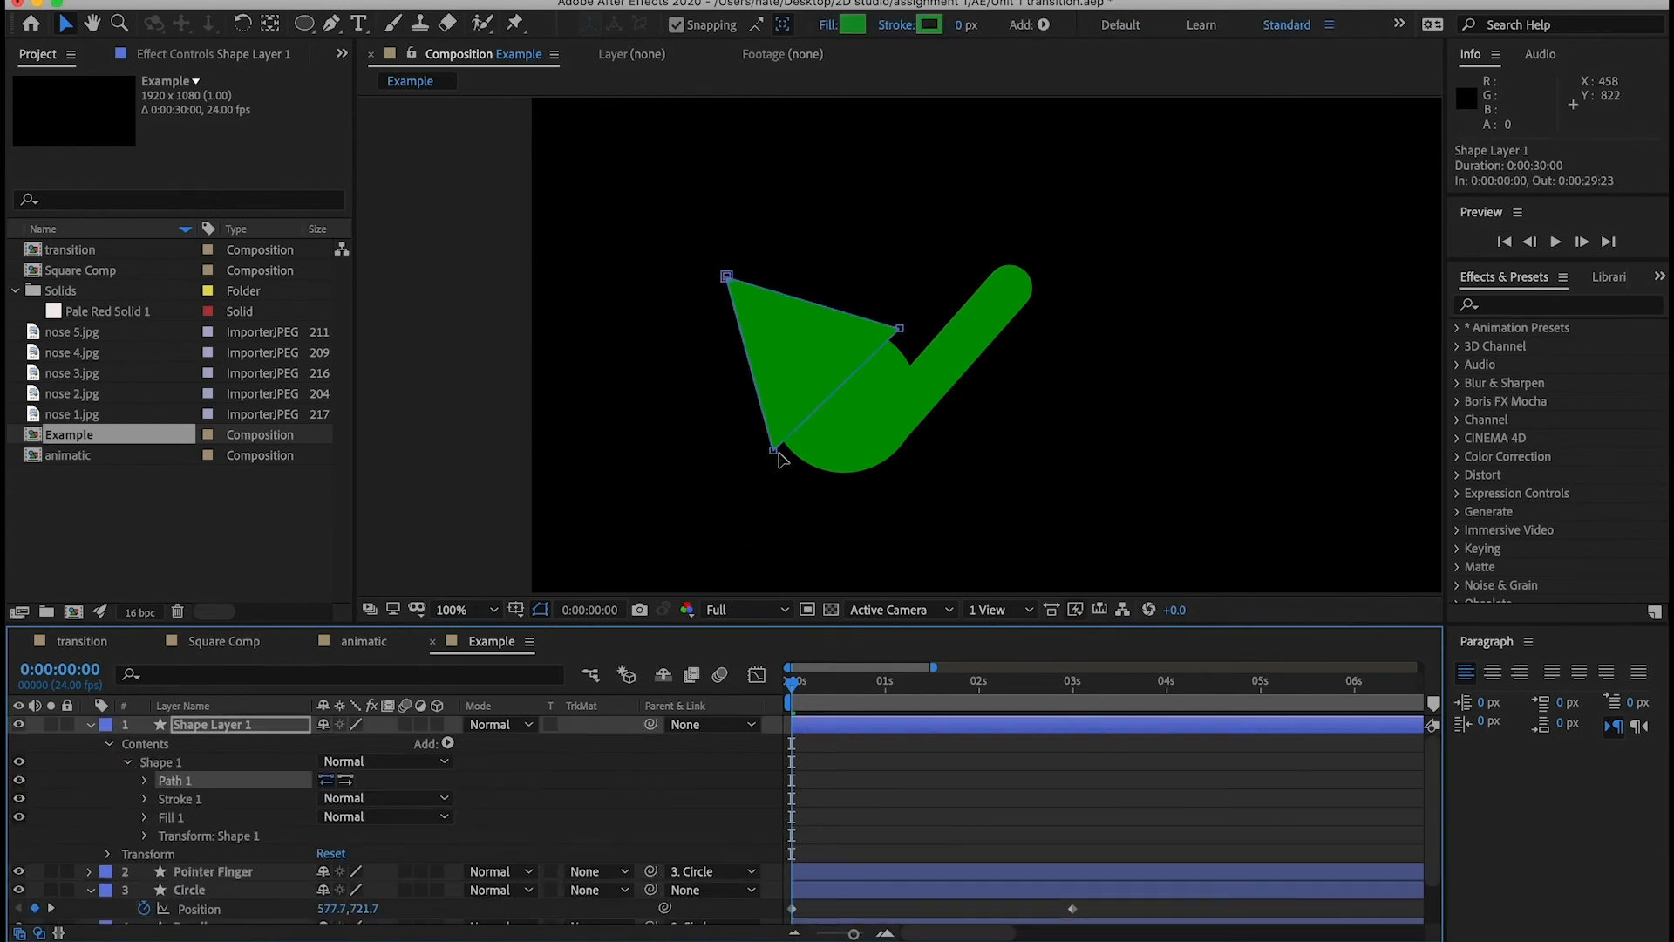
left_click_drag(778, 451, 787, 441)
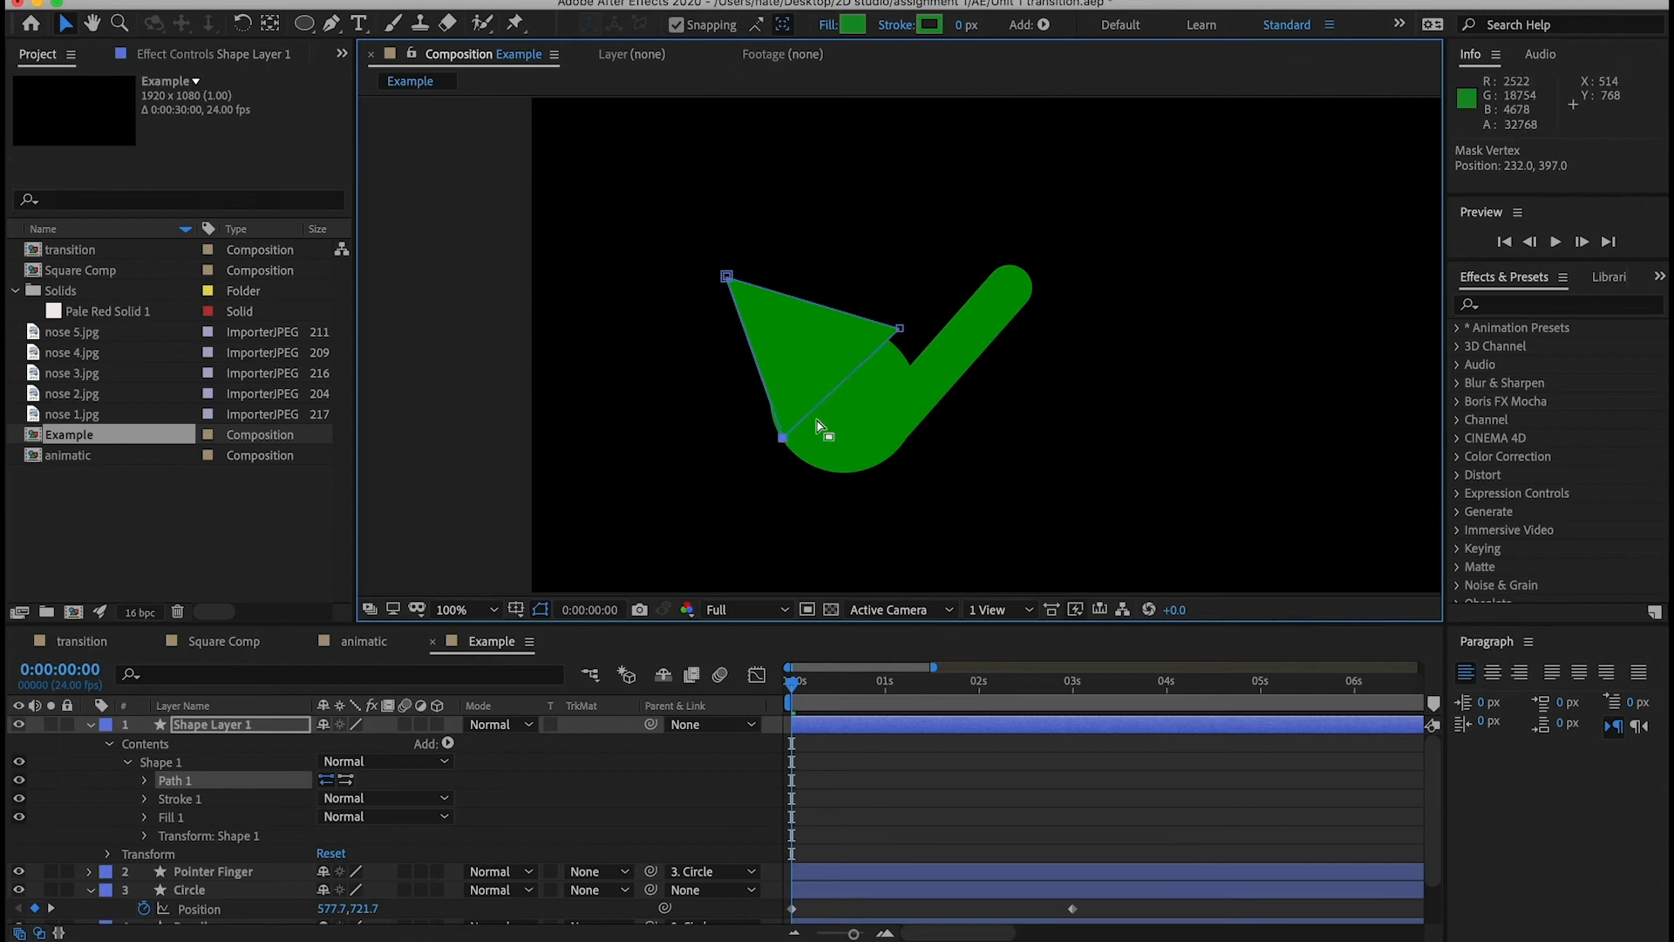
left_click_drag(900, 330, 883, 340)
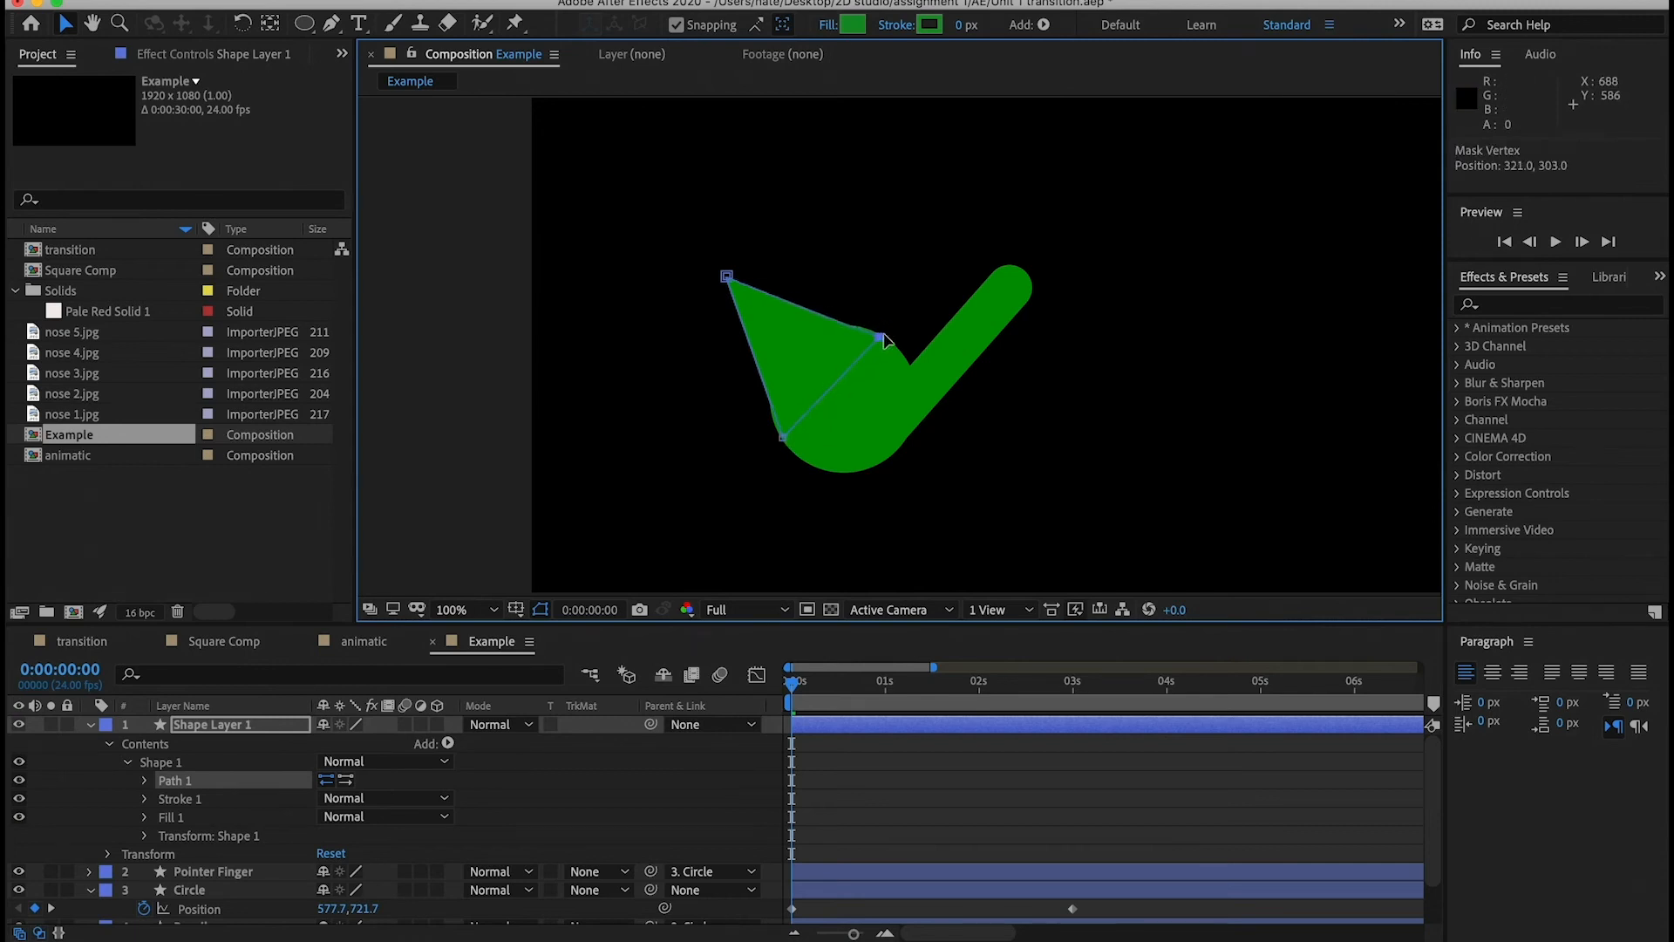
left_click(1081, 794)
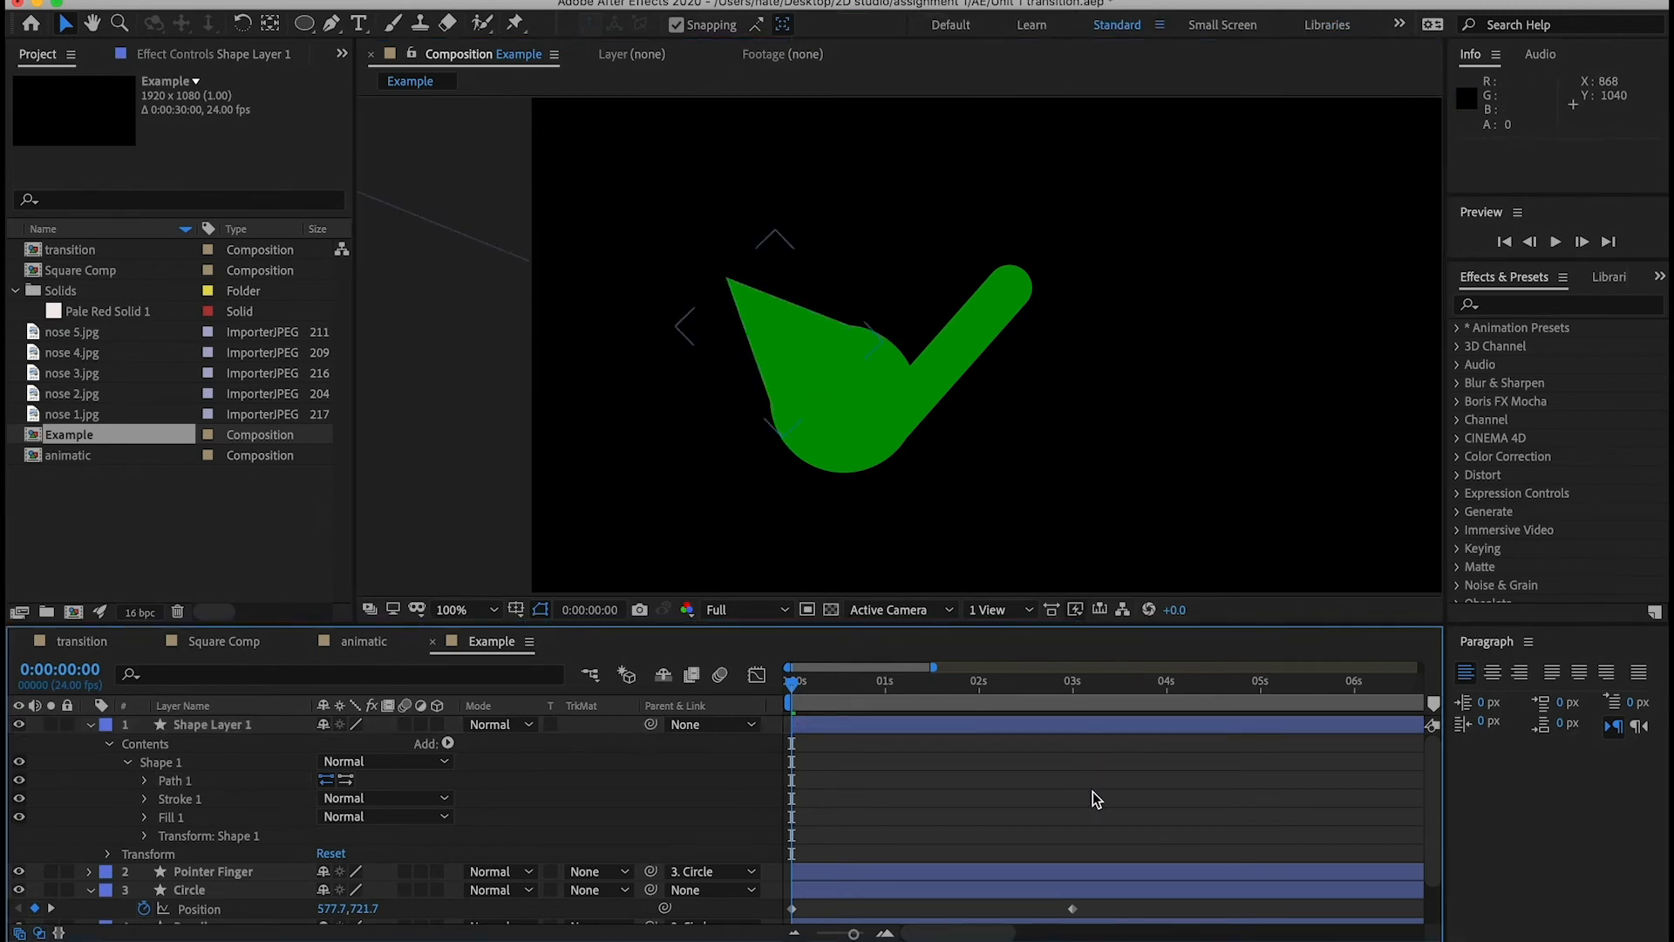
- Parent Shape Layer 1 to the Circle layer and reduce its vertical scale to 3.5% so the triangle hides inside the circle
left_click(87, 722)
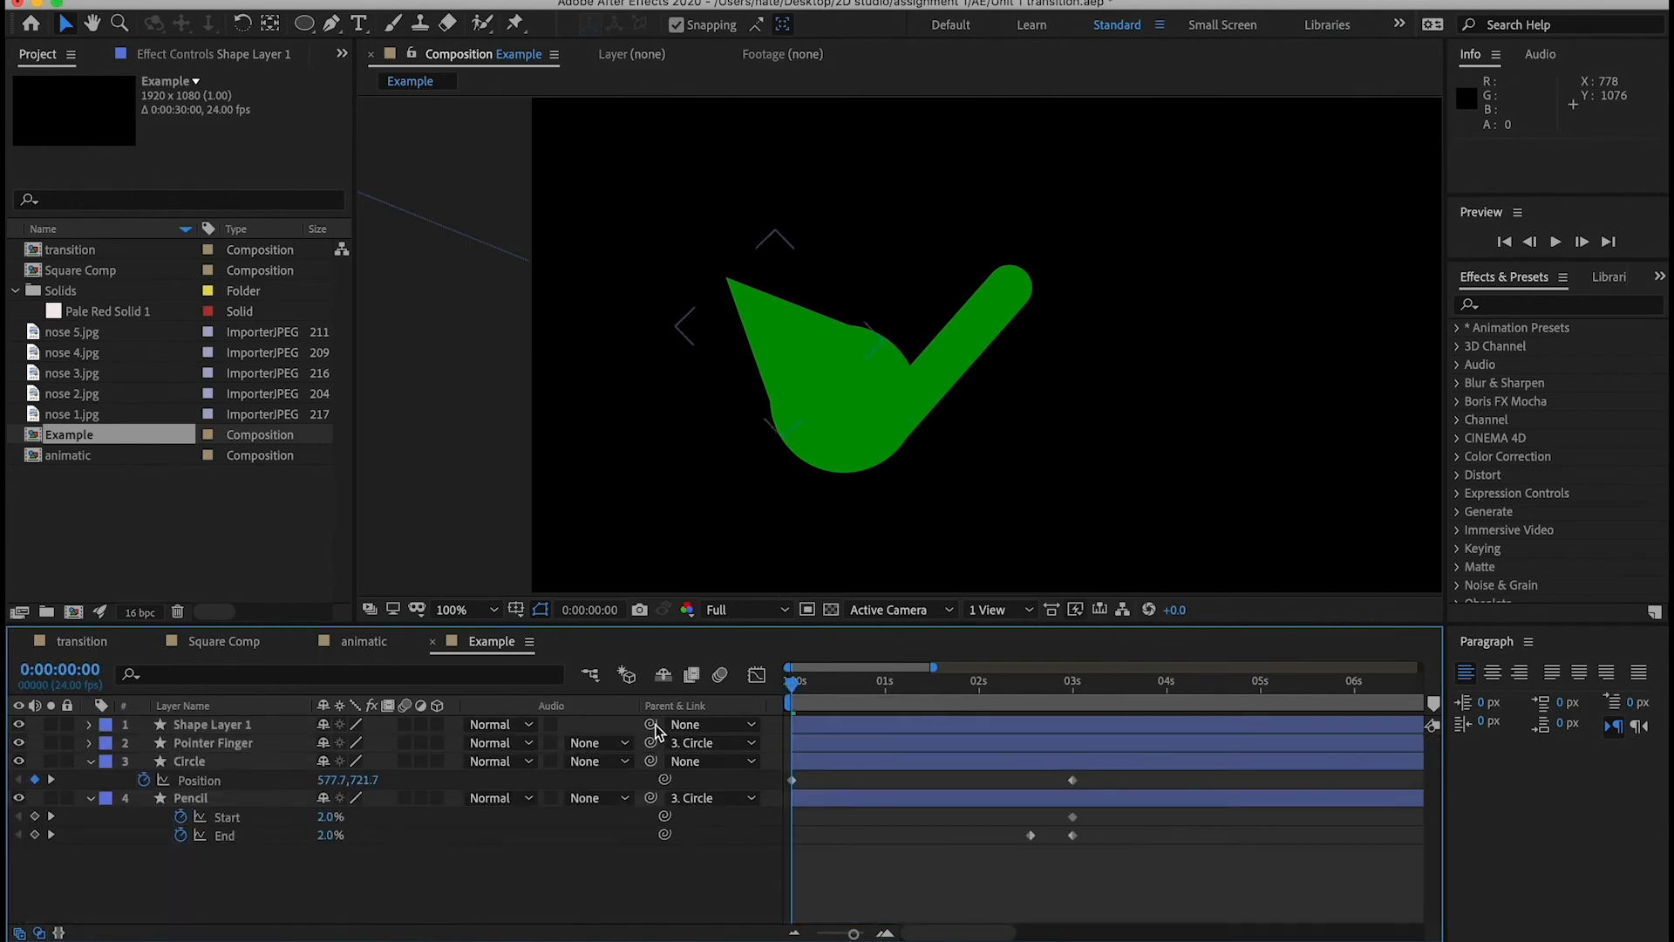
left_click_drag(655, 725, 242, 766)
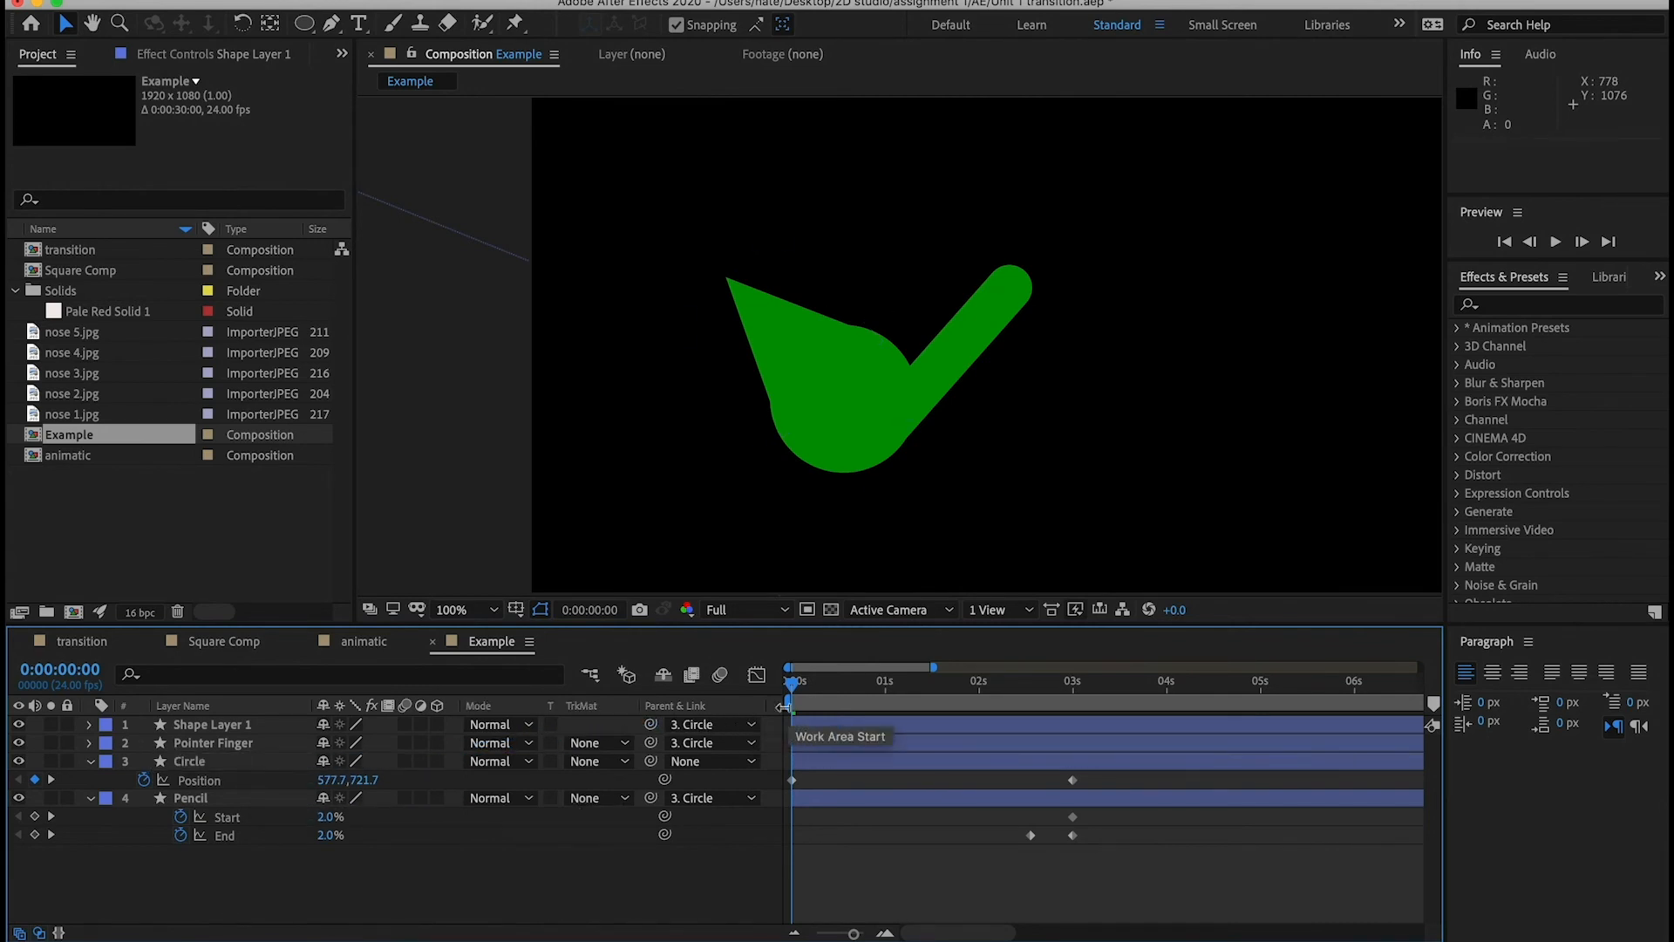
left_click(196, 723)
key("s")
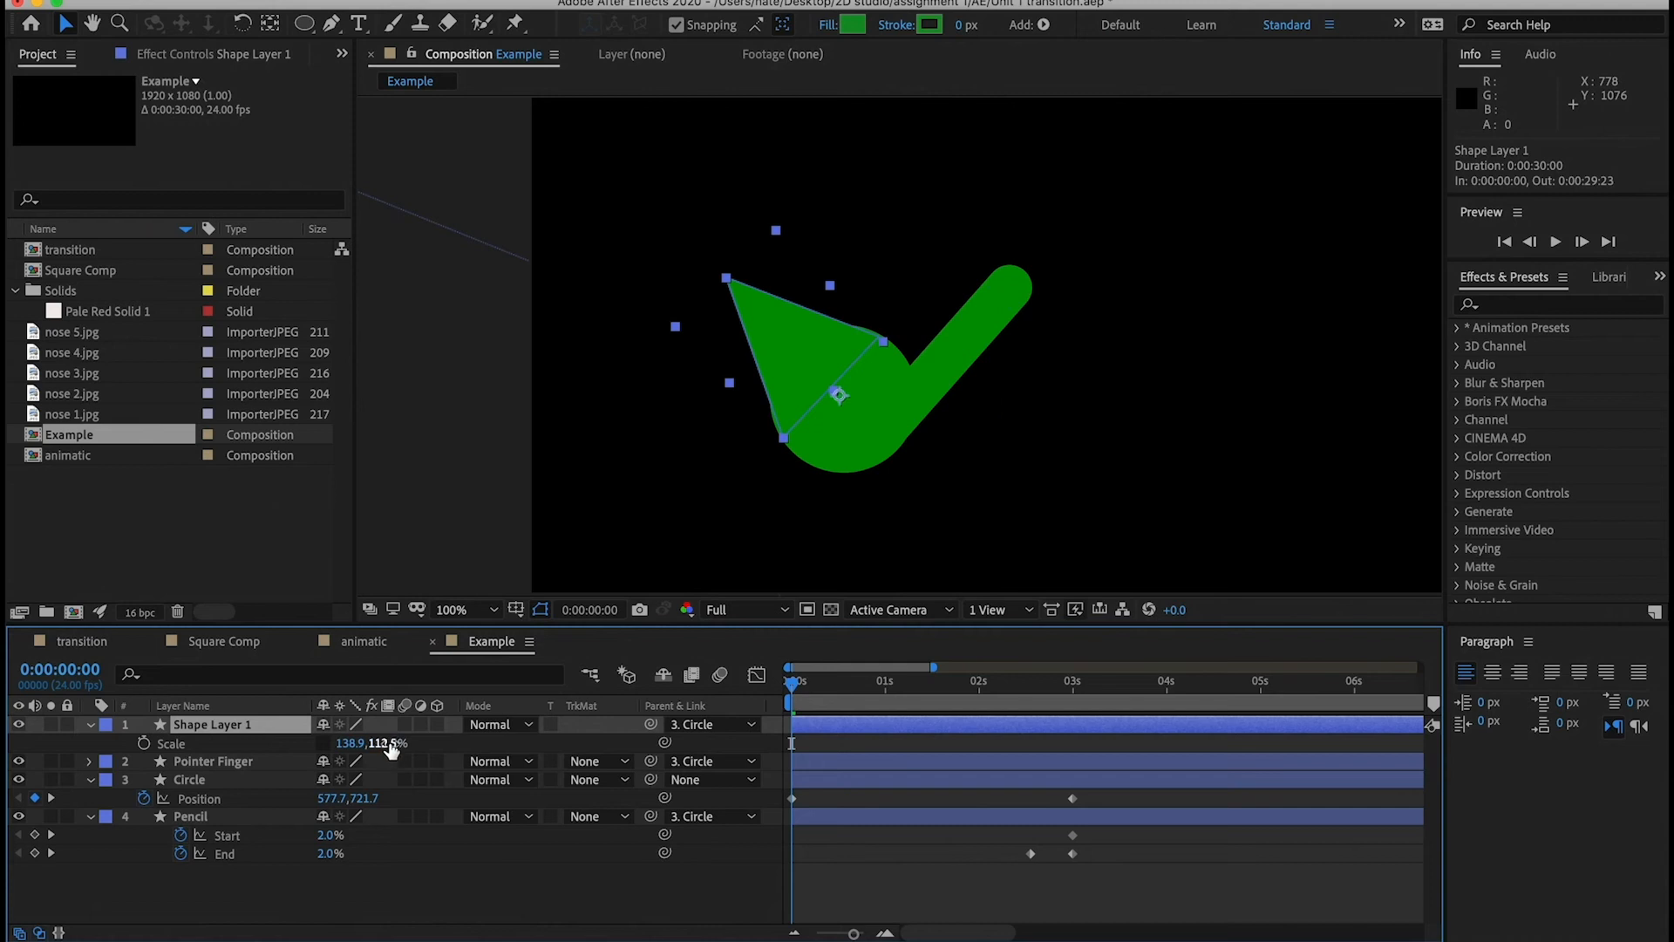
left_click_drag(395, 750, 285, 751)
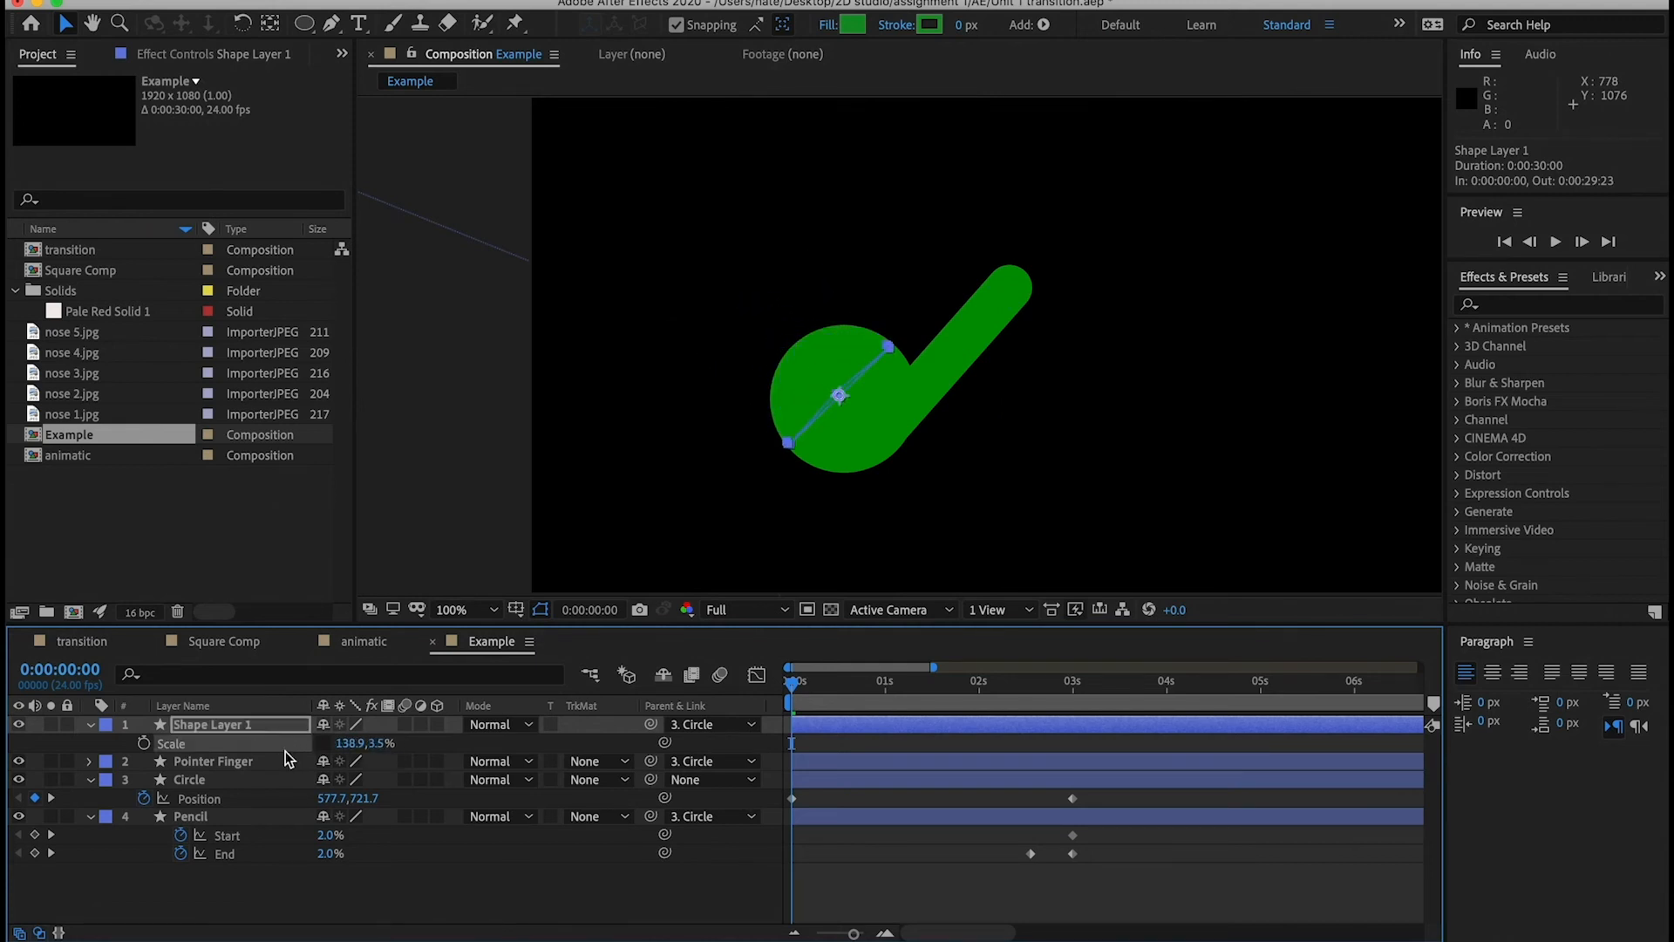
- Keyframe Shape Layer 1's Scale from 3.5% vertical at 0:00:00:19 to 123.5% at 0:00:02:06
left_click(144, 743)
left_click_drag(803, 675, 1000, 693)
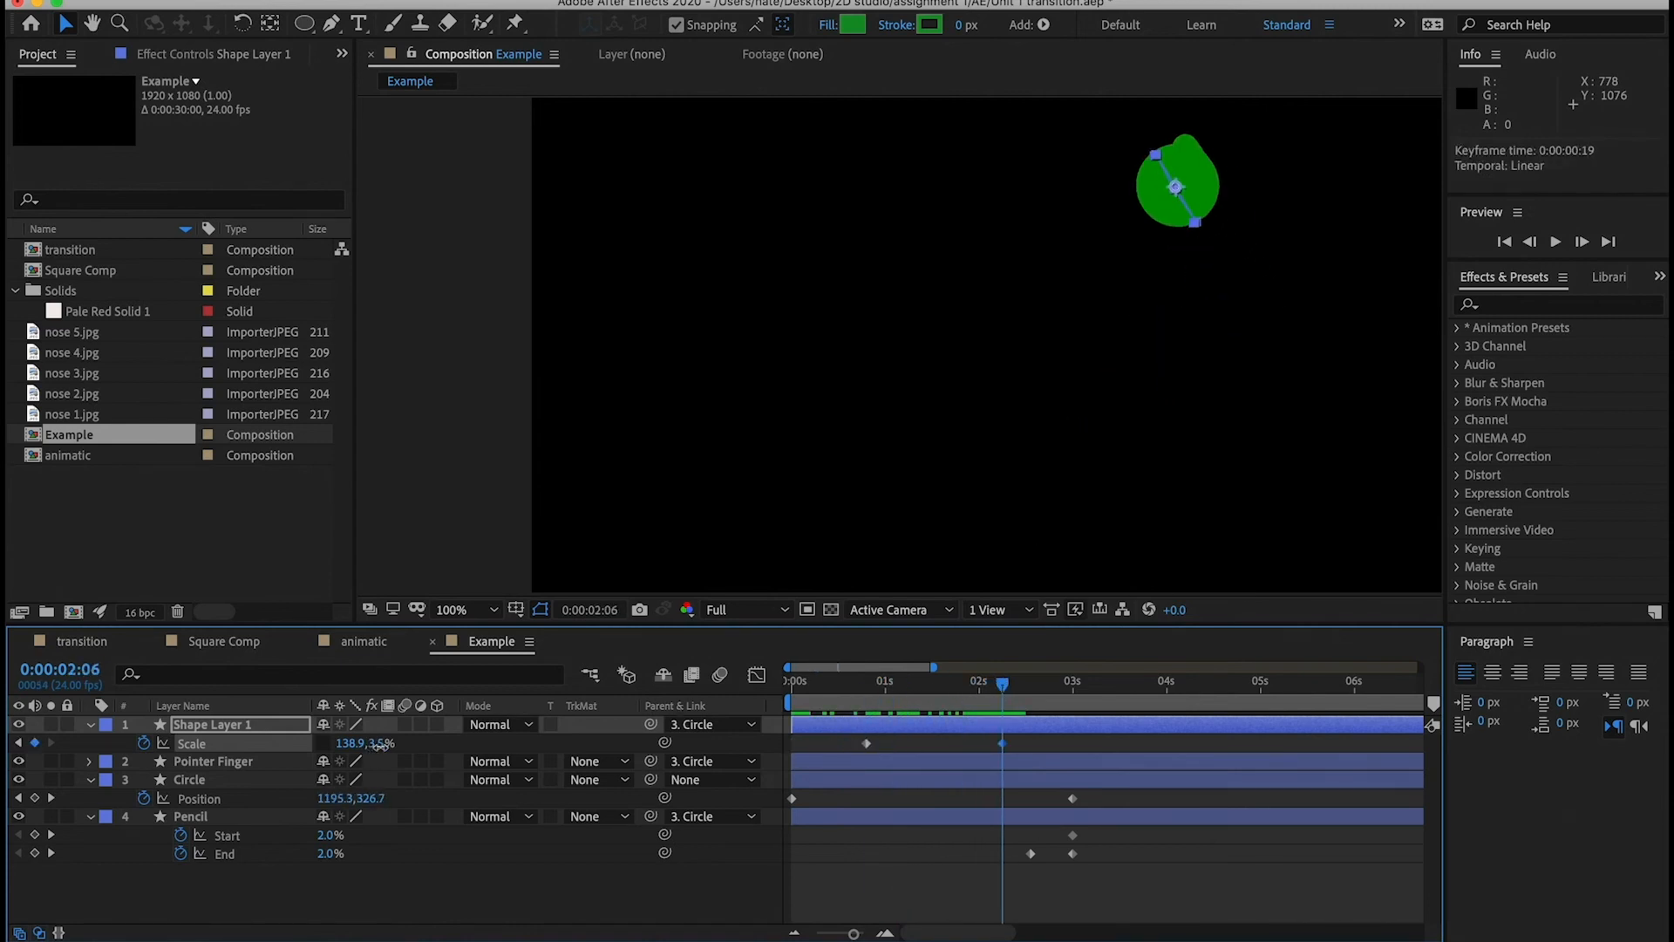
left_click_drag(381, 743, 481, 738)
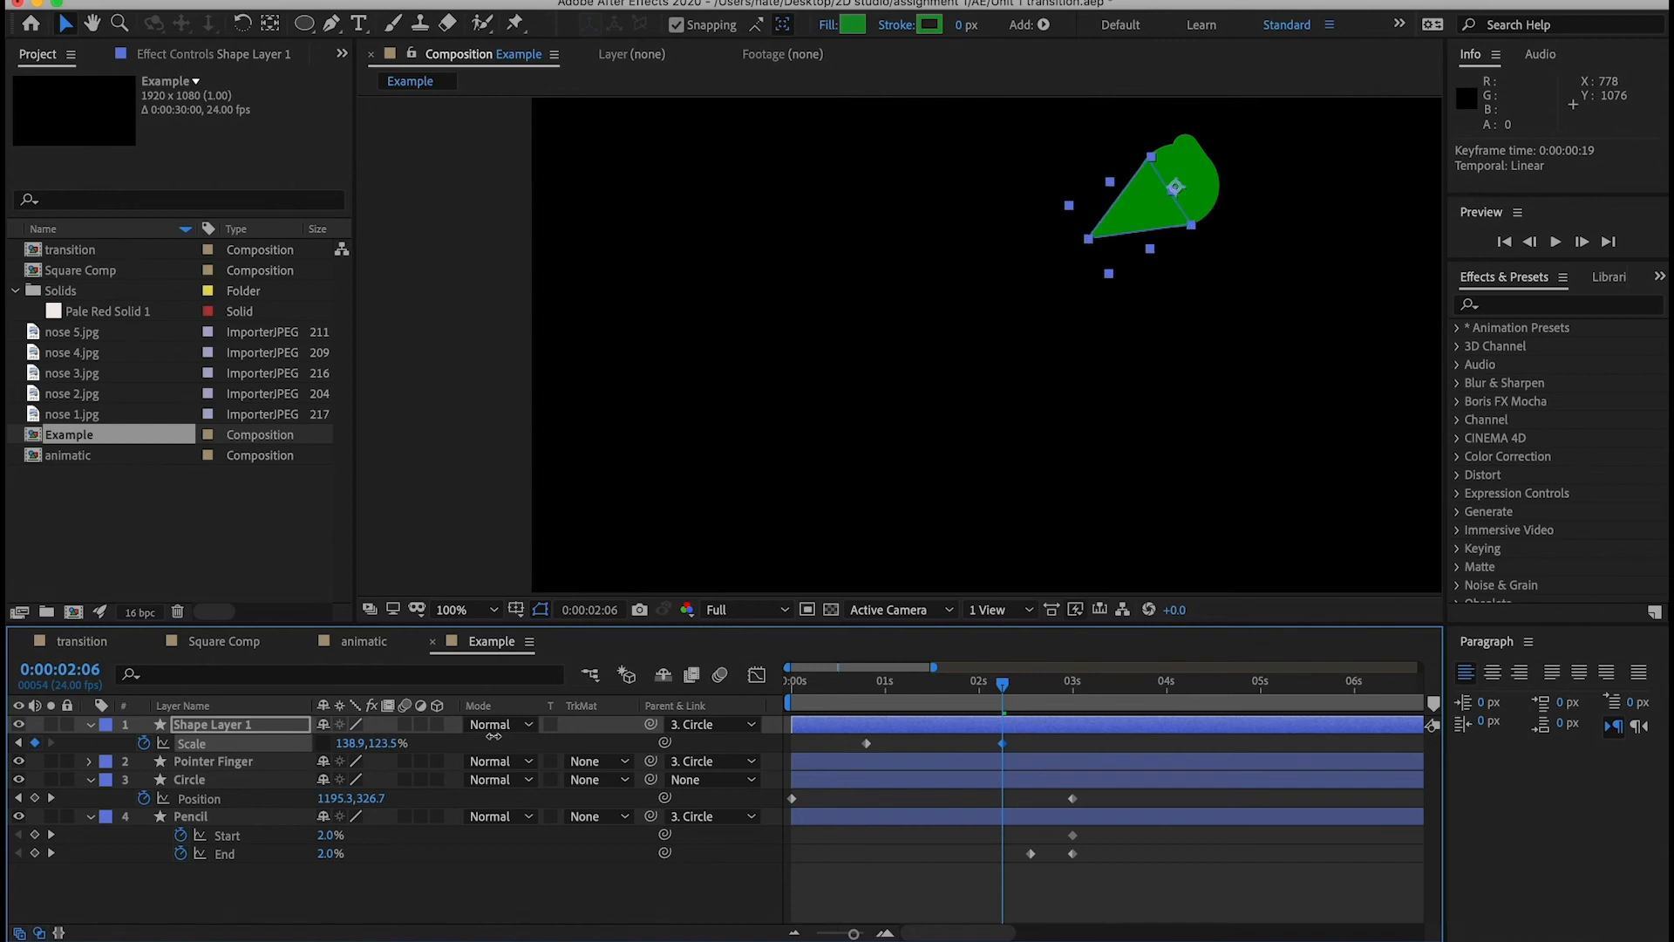
left_click(1174, 877)
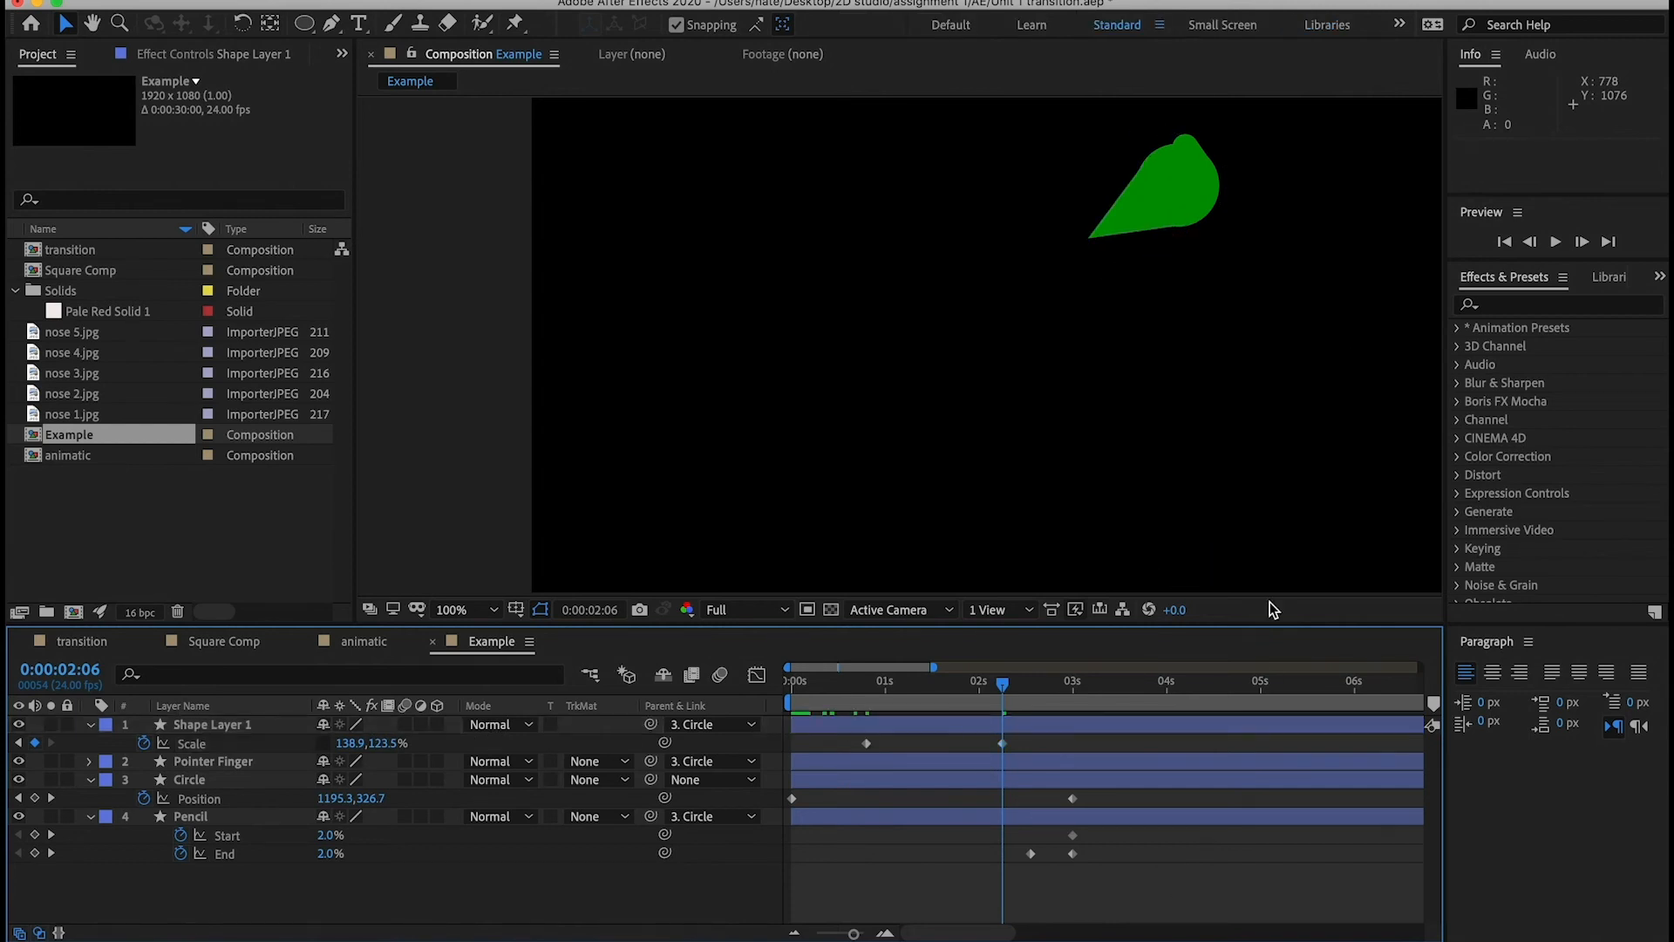
- Play back and scrub the Example composition from near the start to check the triangle growing out of the moving circle
left_click_drag(1002, 683, 809, 696)
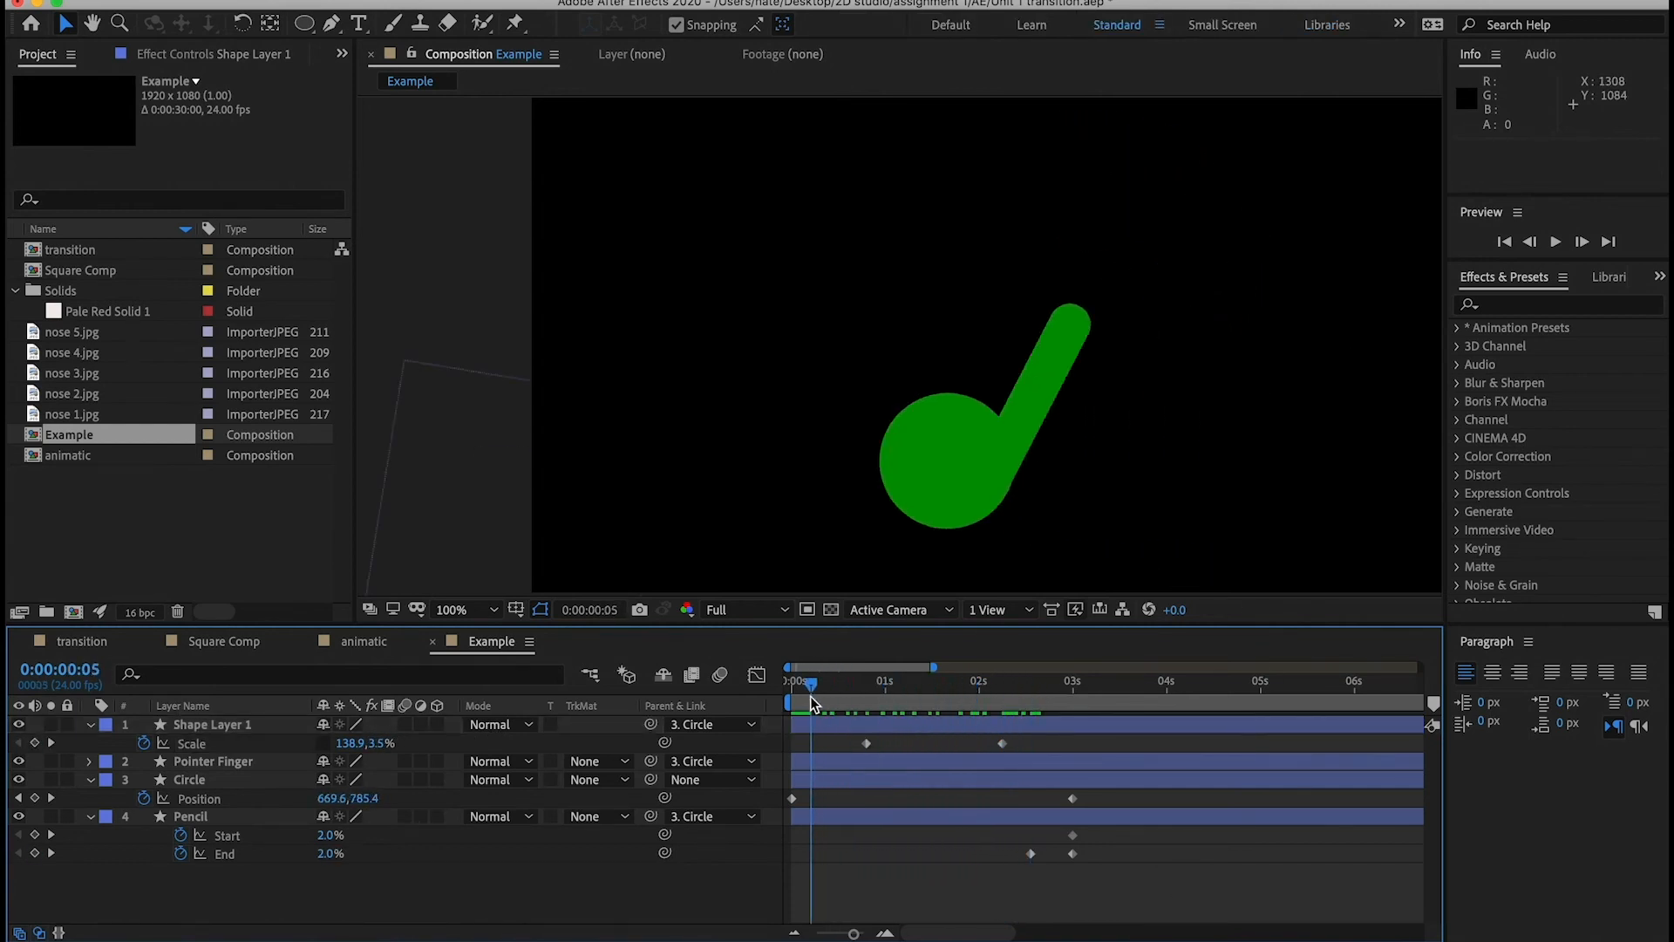
key("comma")
key("space")
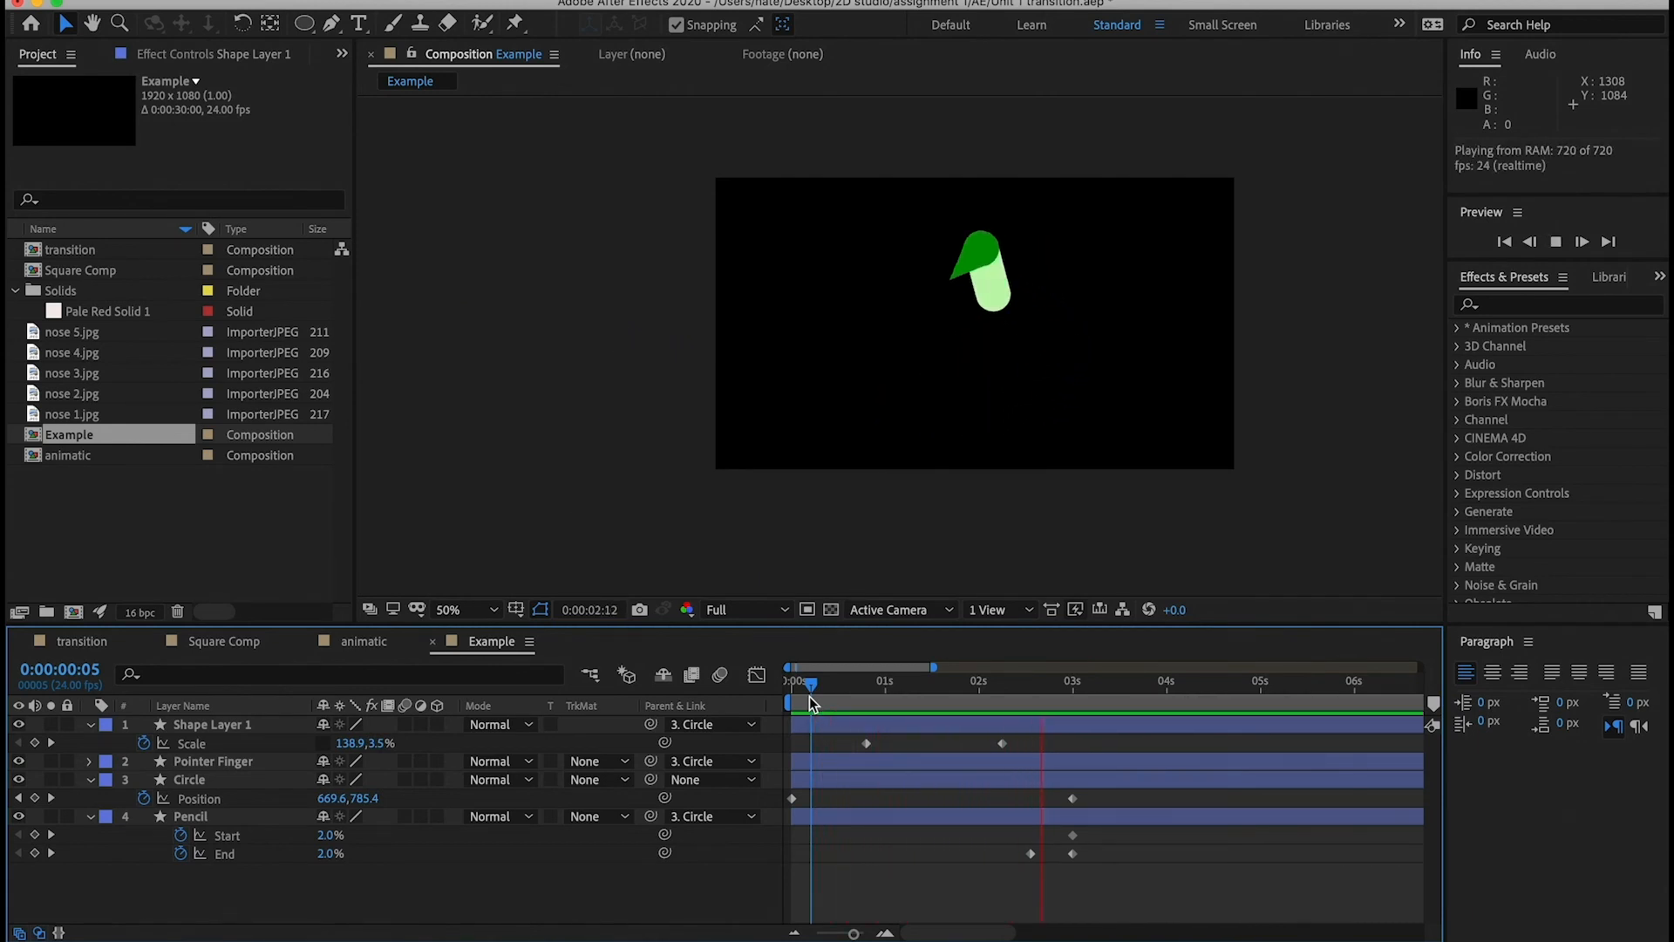
key("space")
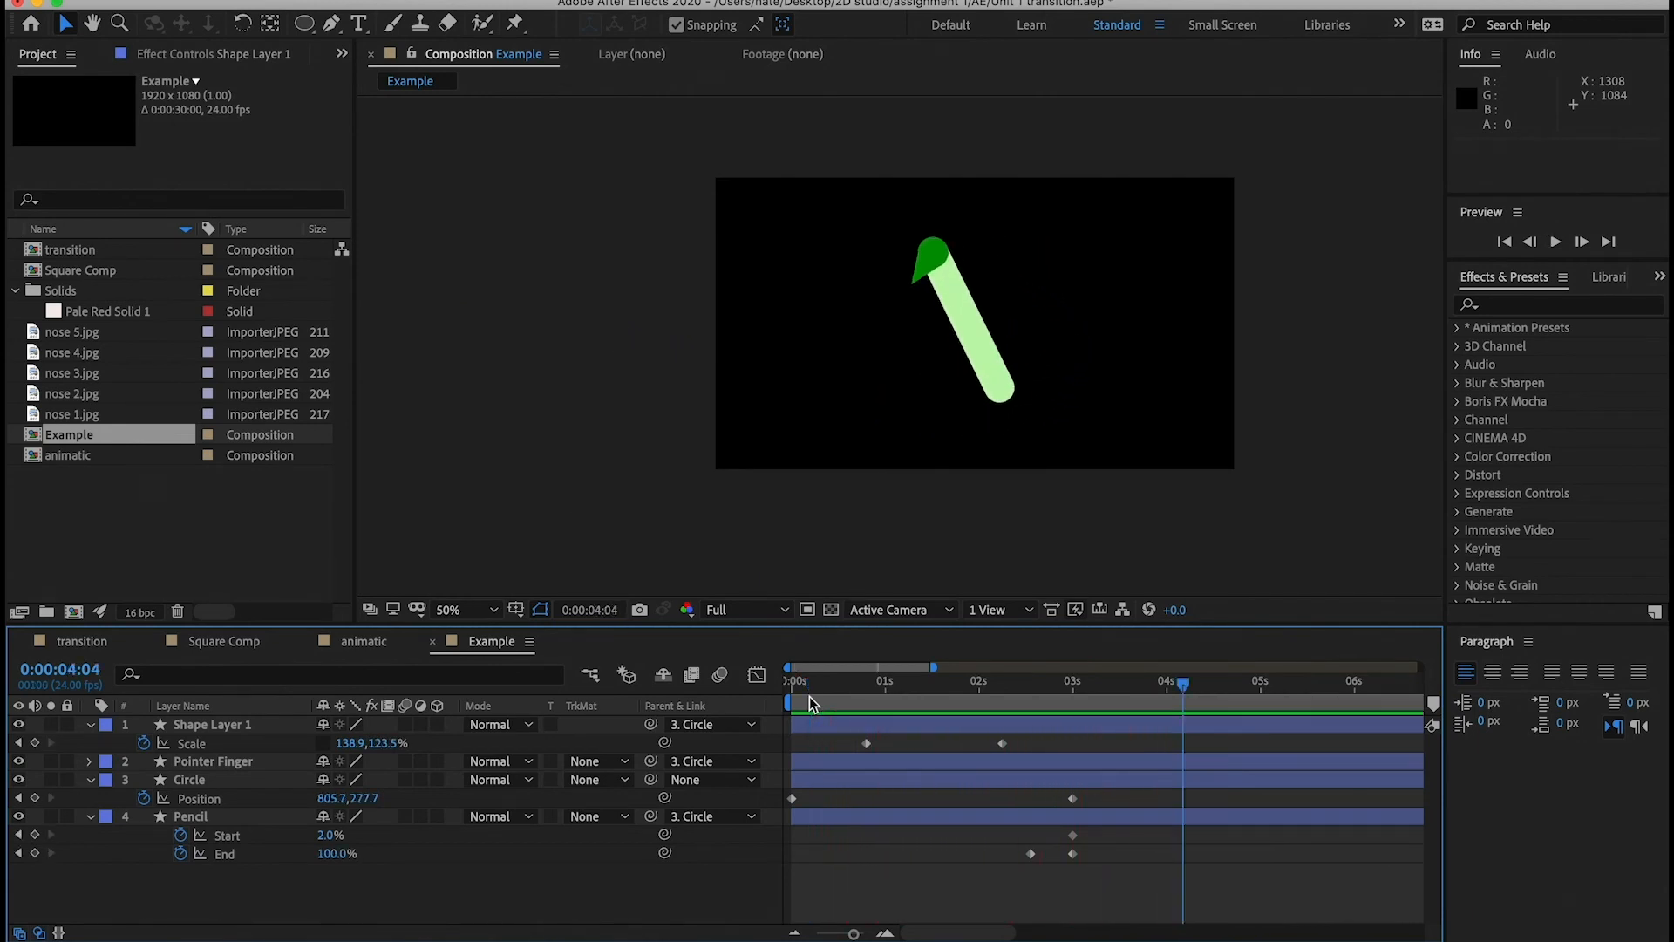
left_click_drag(1080, 698, 900, 675)
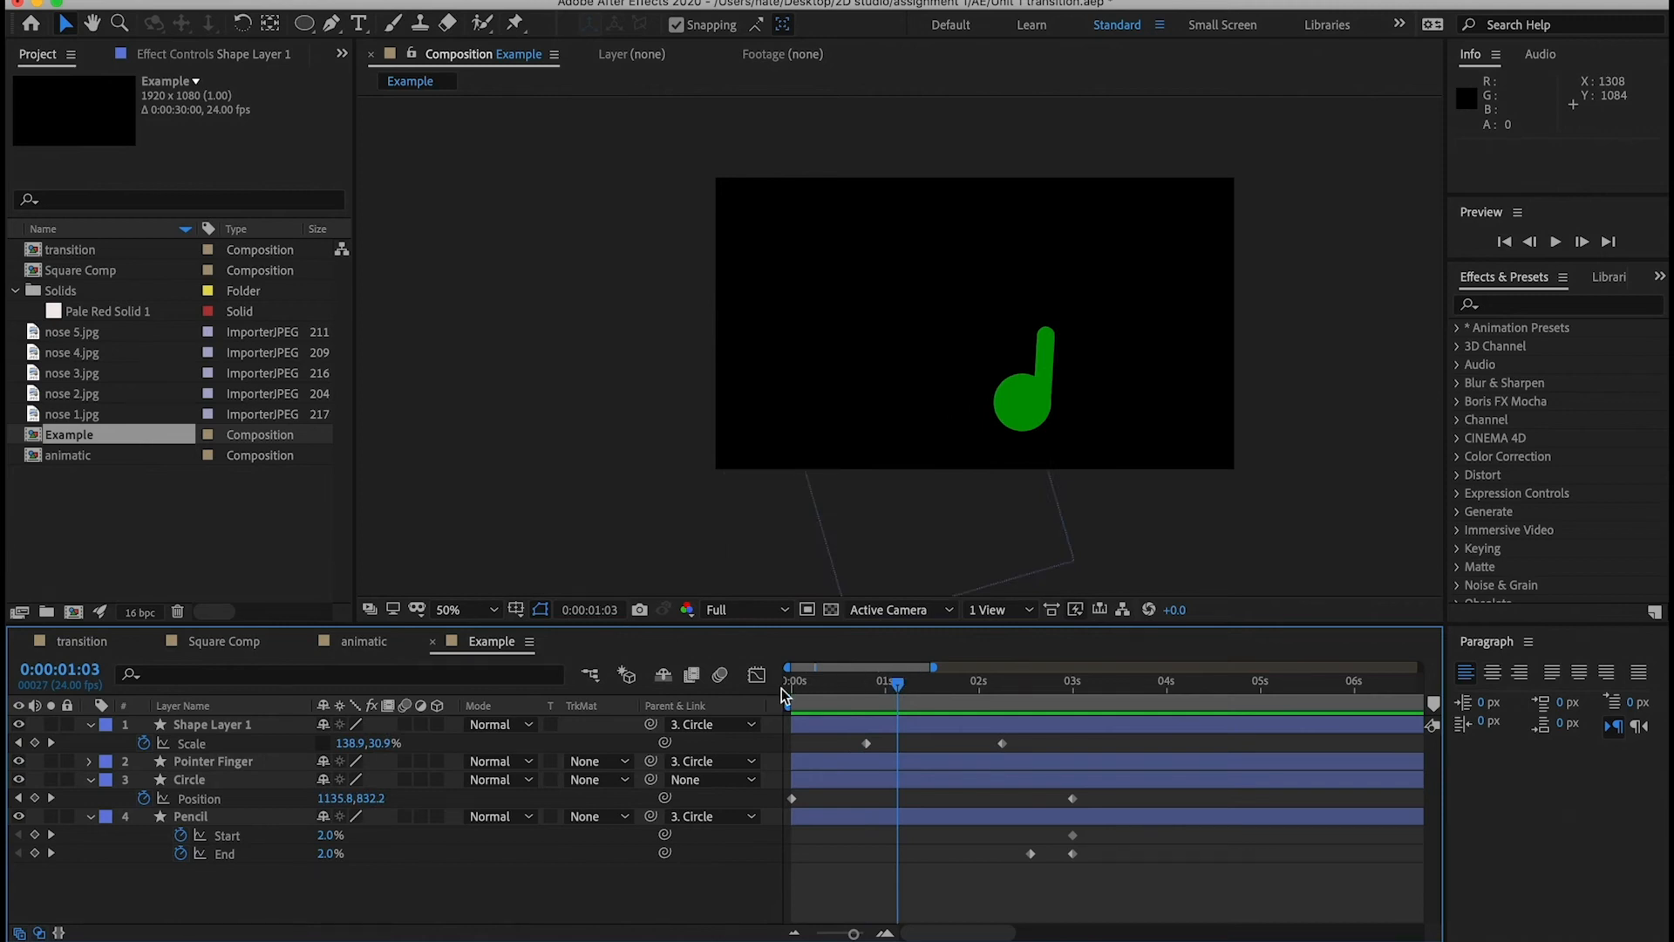
key("space")
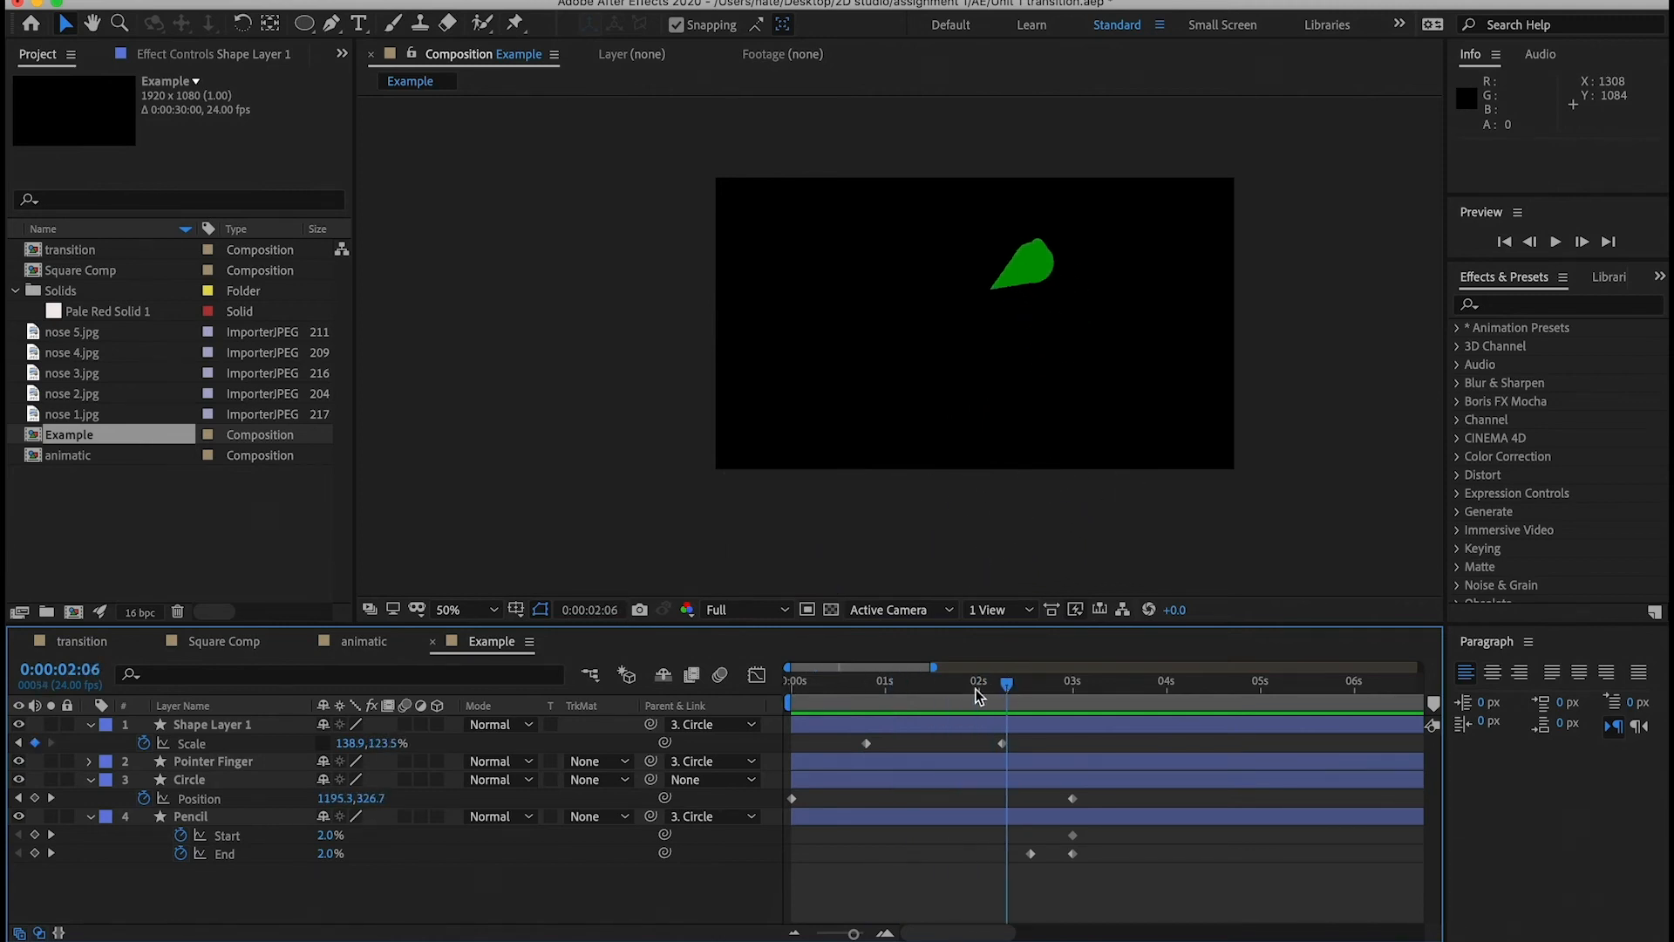
left_click_drag(976, 689, 913, 678)
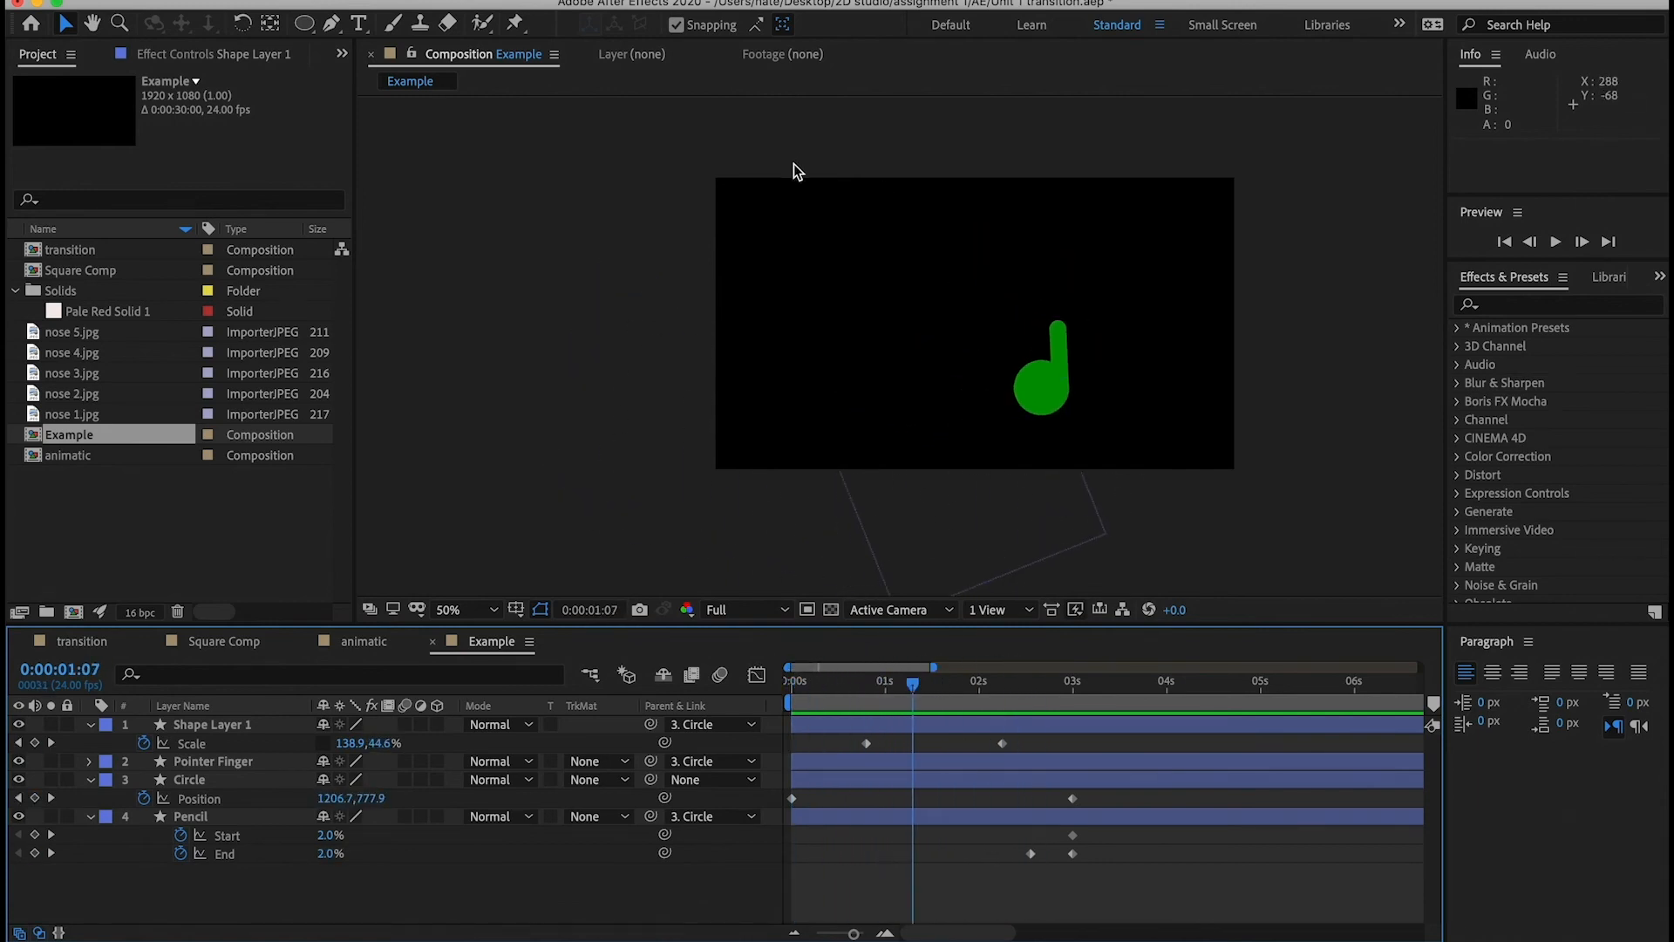
- Add a new shape layer above Shape Layer 1 and draw an ellipse about 245 by 291 px in the frame's upper-left area
left_click(253, 727)
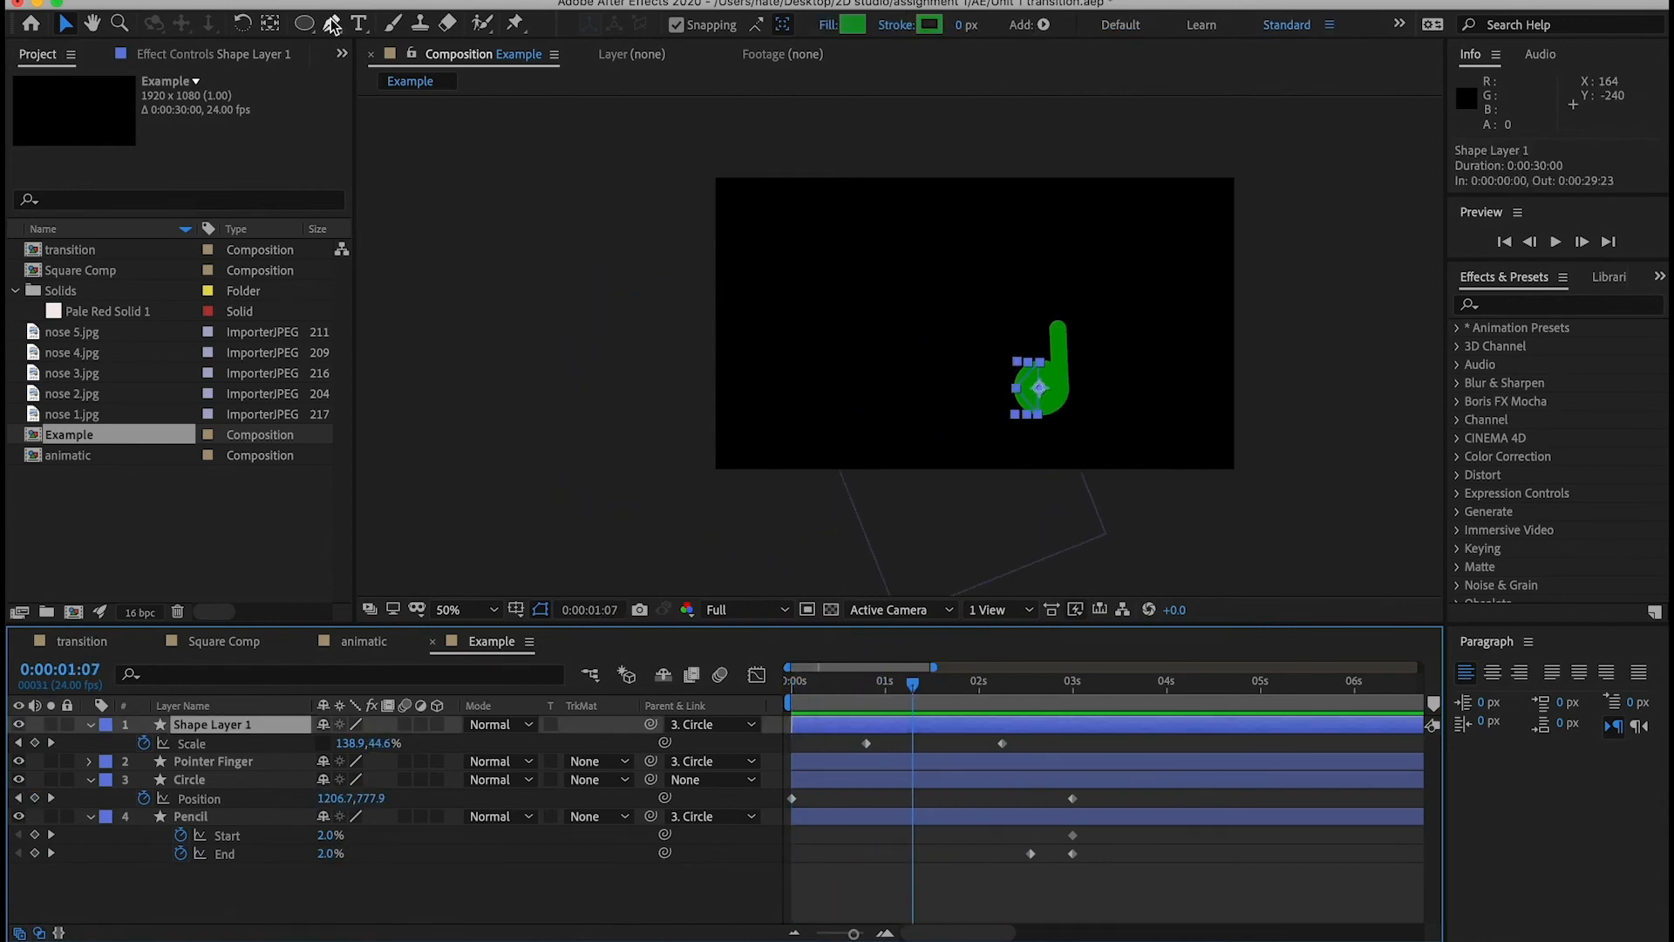
left_click(305, 23)
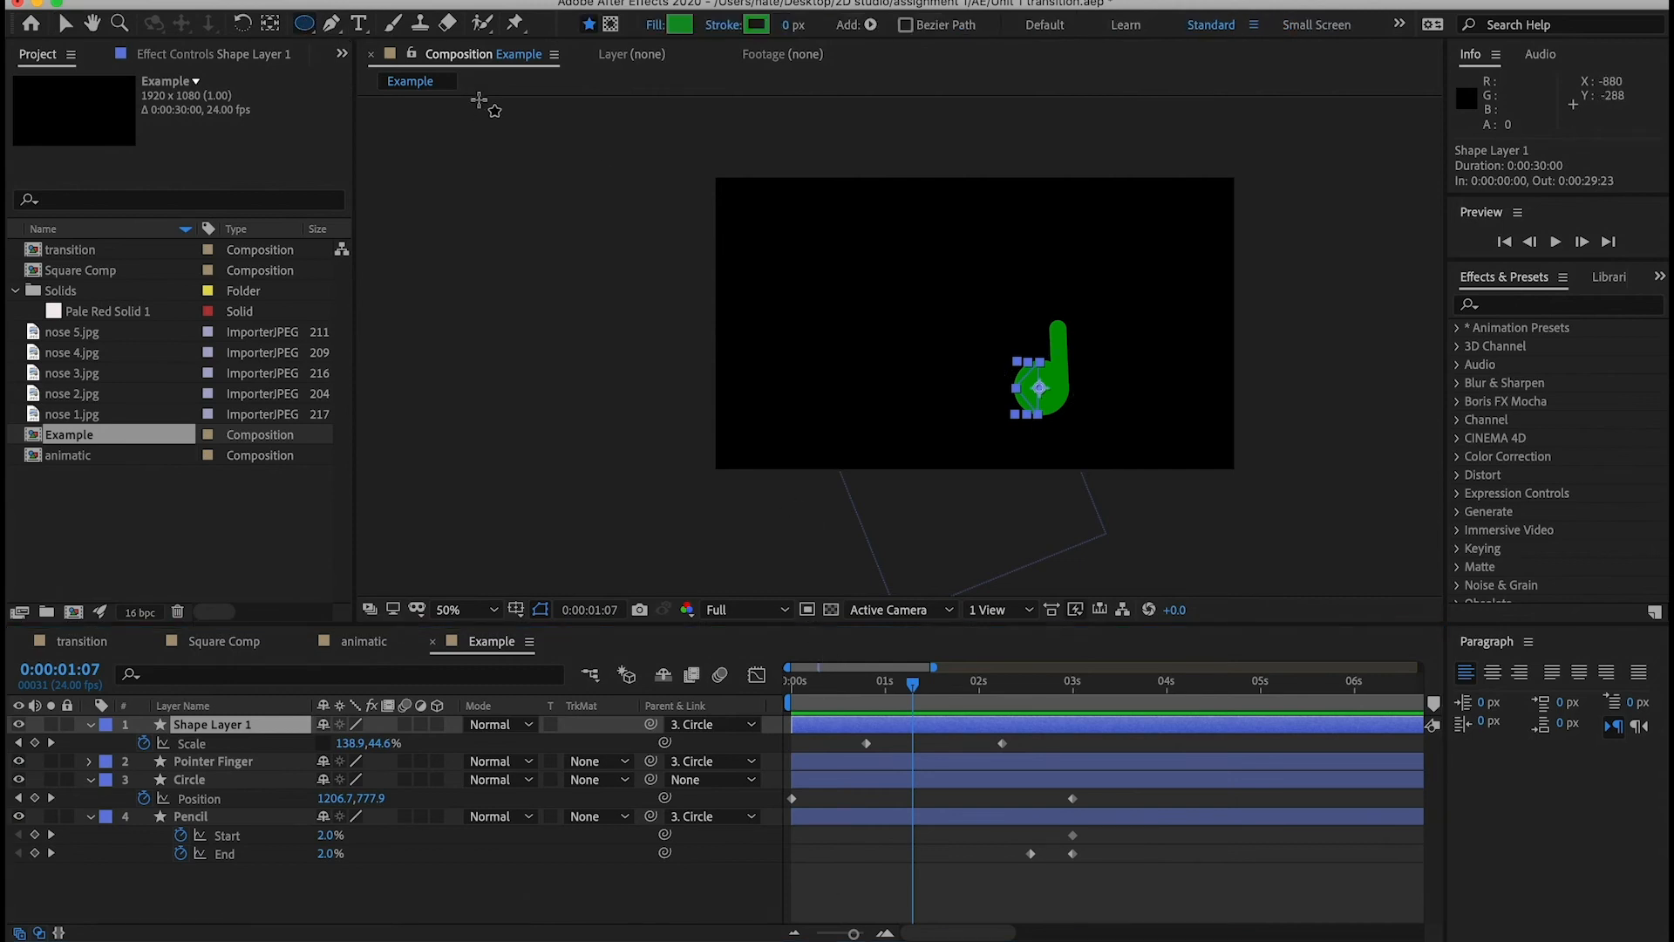
left_click(375, 4)
left_click(314, 0)
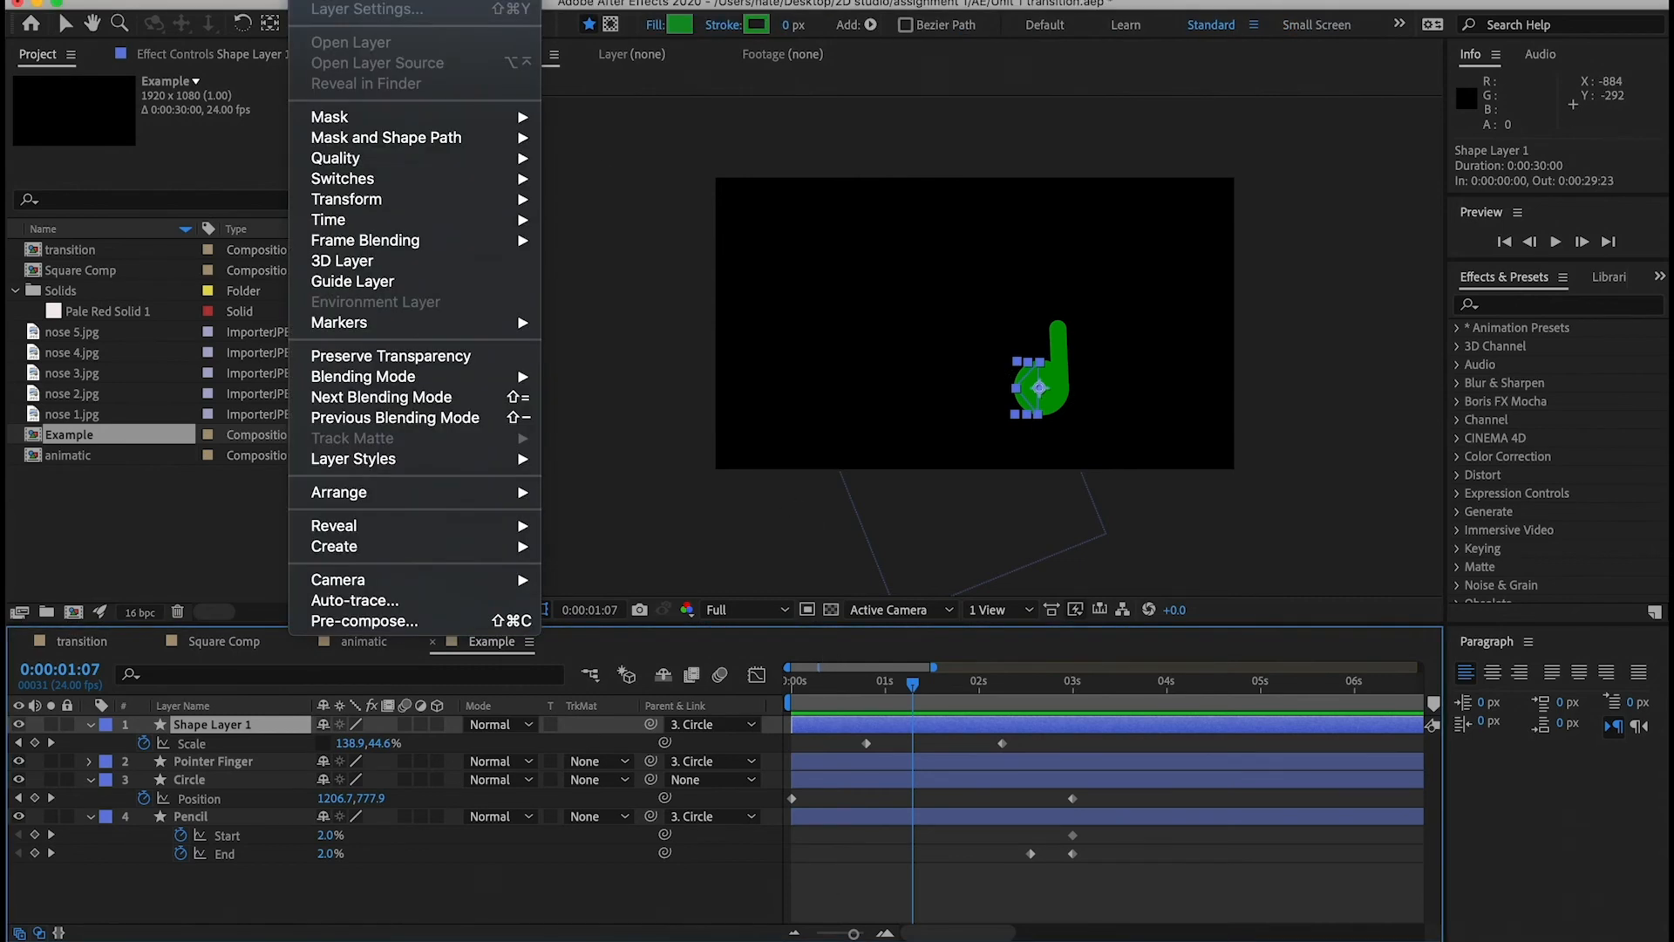
mouse_move(523, 1)
left_click(693, 97)
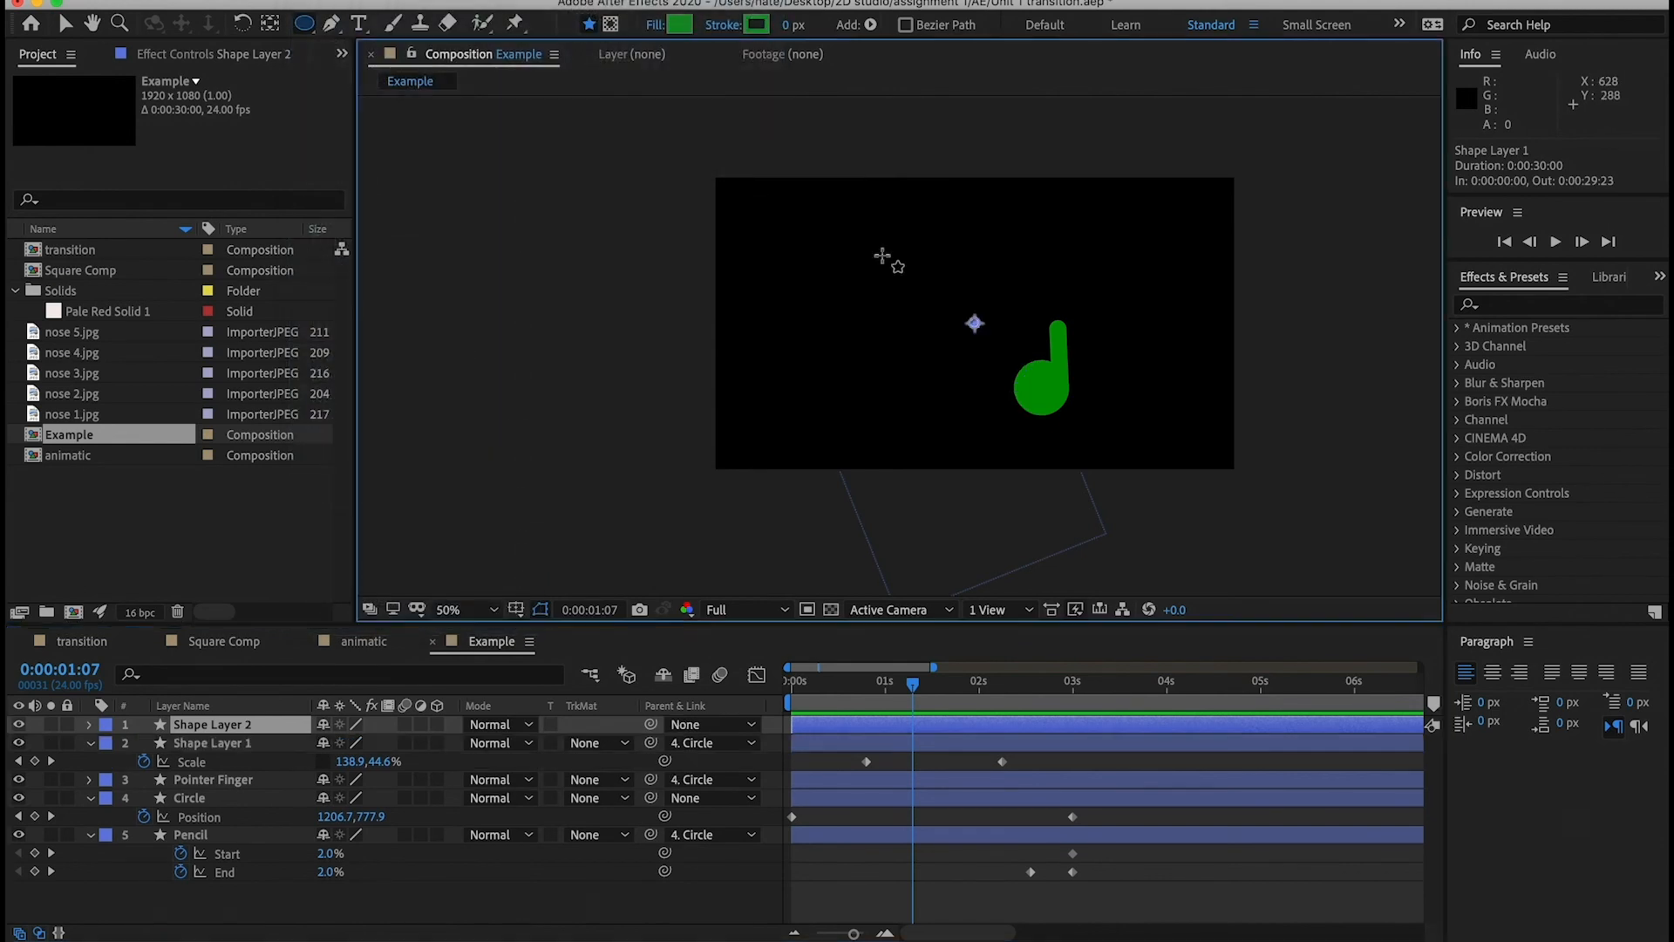
left_click_drag(803, 231, 868, 309)
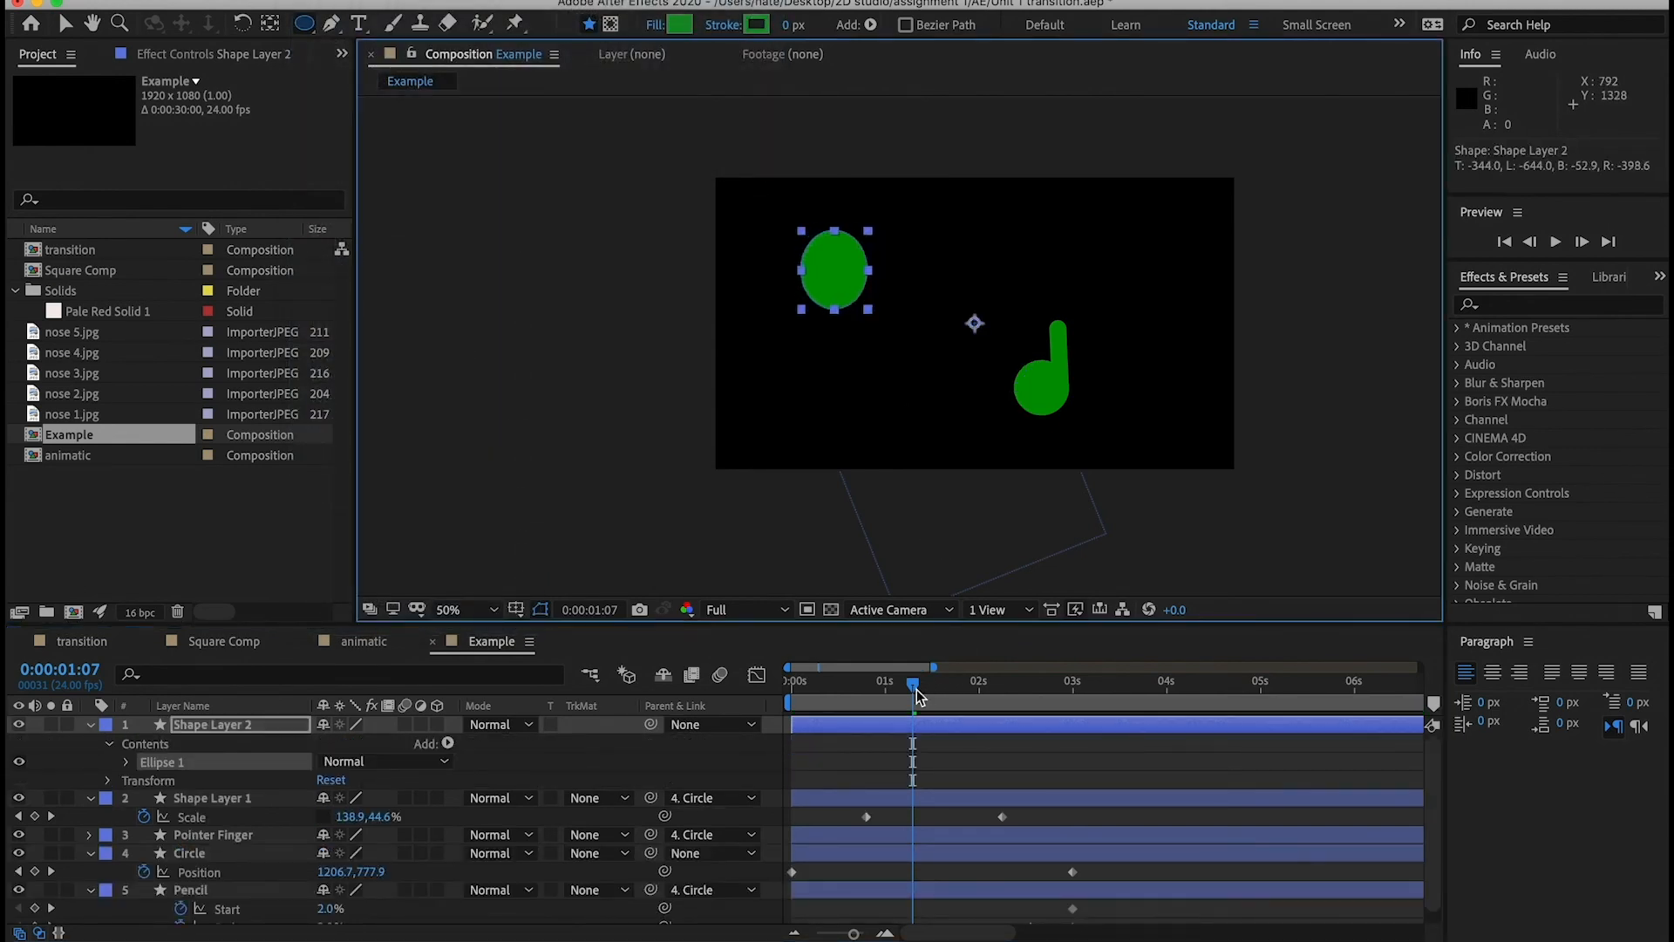
- Keyframe Shape Layer 2's Position at 0:00:00:00 and move the ellipse horizontally across the frame to 1764, 456 at 0:00:01:03
left_click_drag(914, 691, 764, 697)
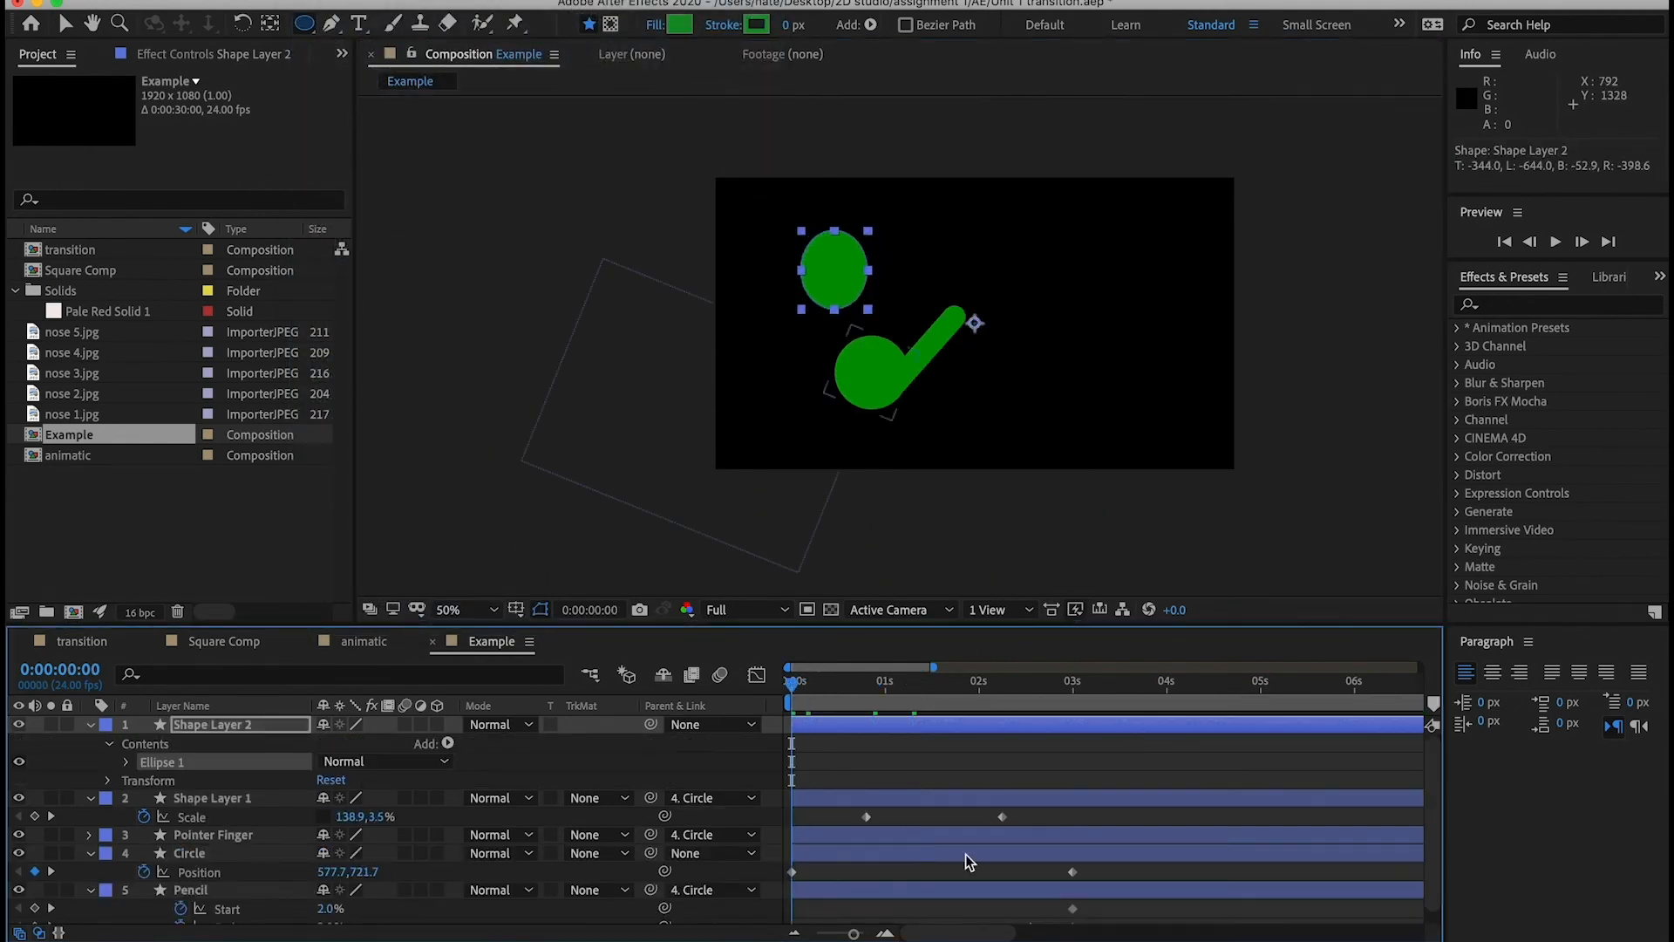
key("p")
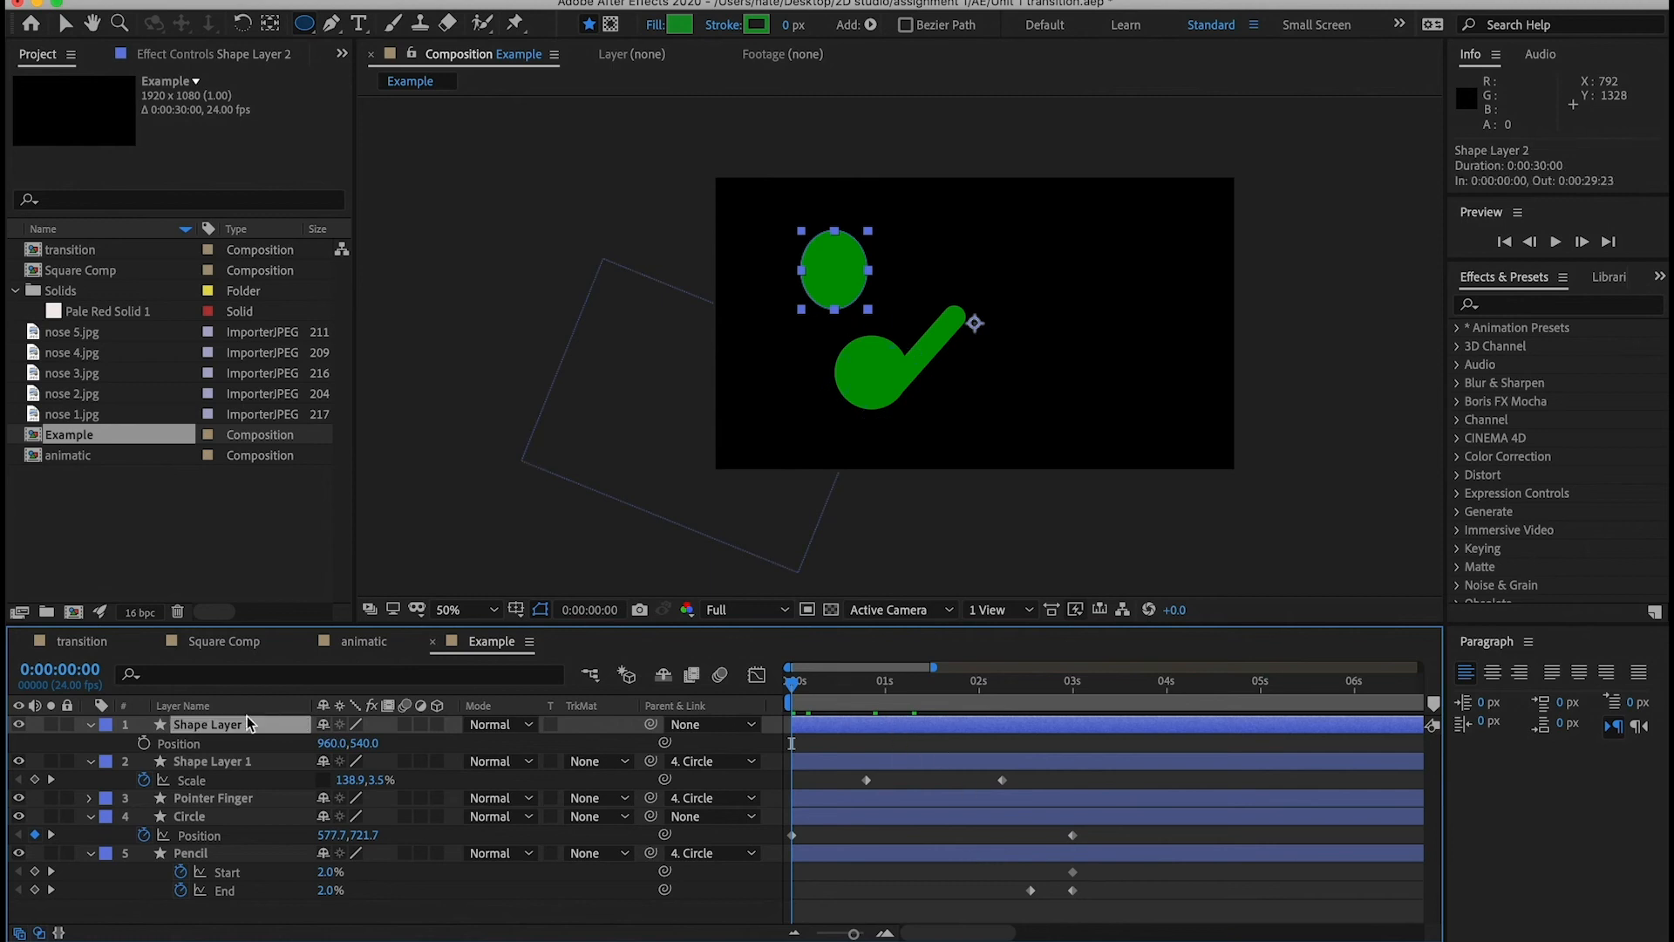
left_click(143, 744)
left_click_drag(818, 708, 897, 690)
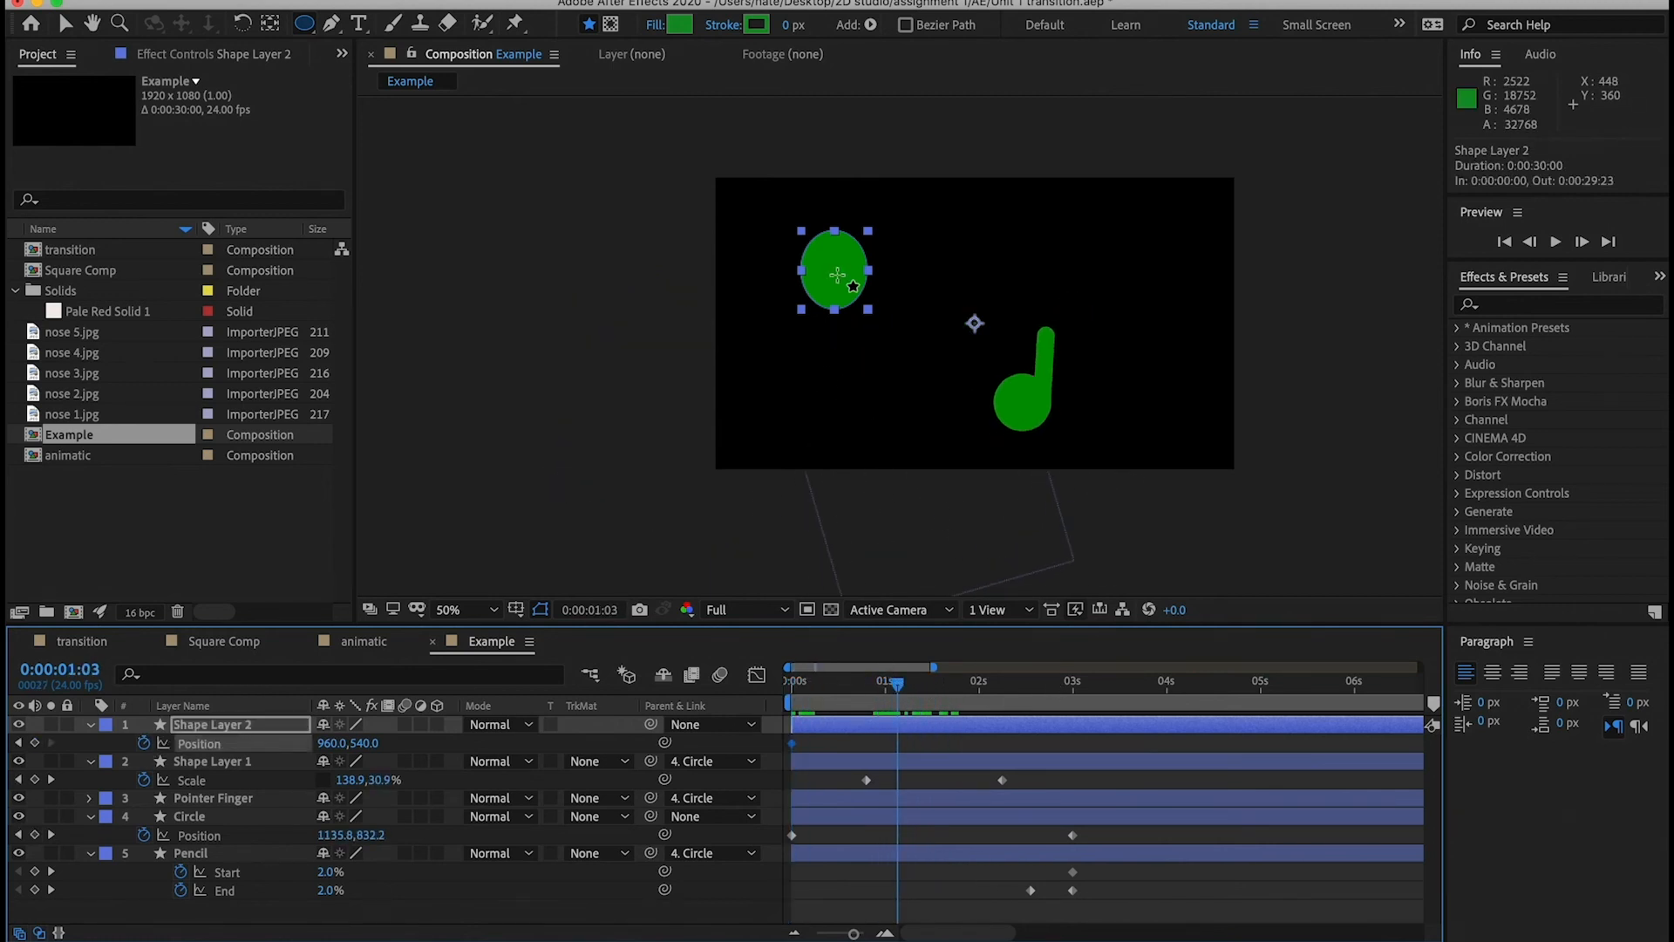
key("v")
left_click_drag(836, 275, 1054, 259)
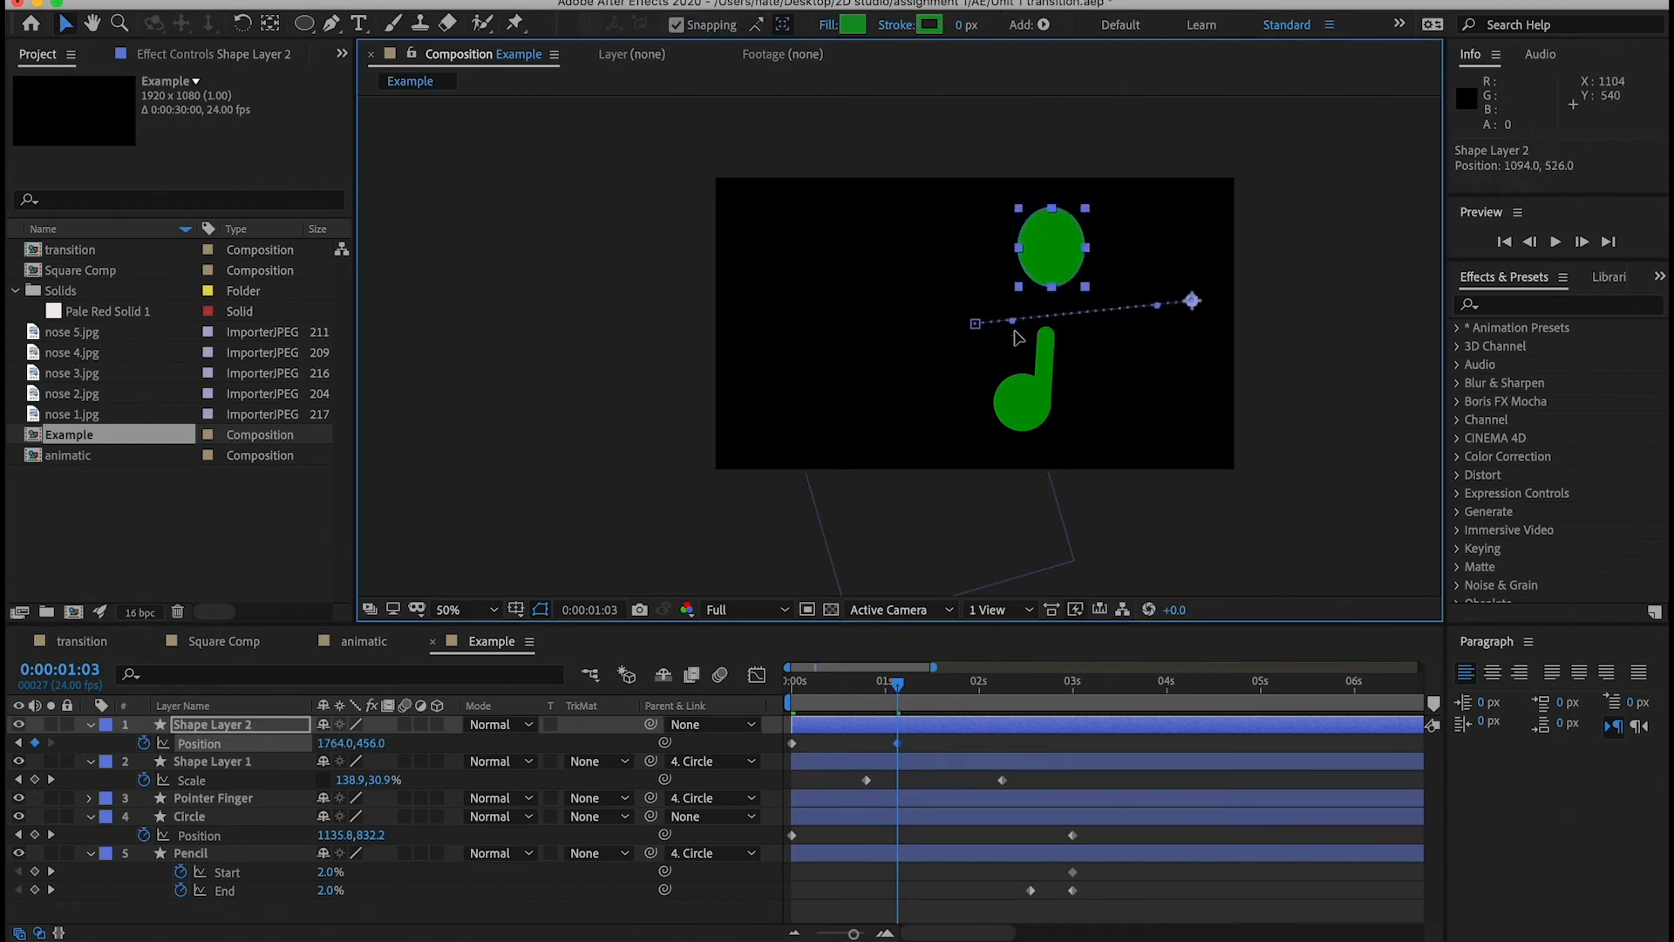
- Bend Shape Layer 2's motion path into an S-curve with its Bezier handles and scrub back to the start to check it
left_click_drag(1012, 320, 977, 468)
left_click_drag(1158, 306, 1124, 210)
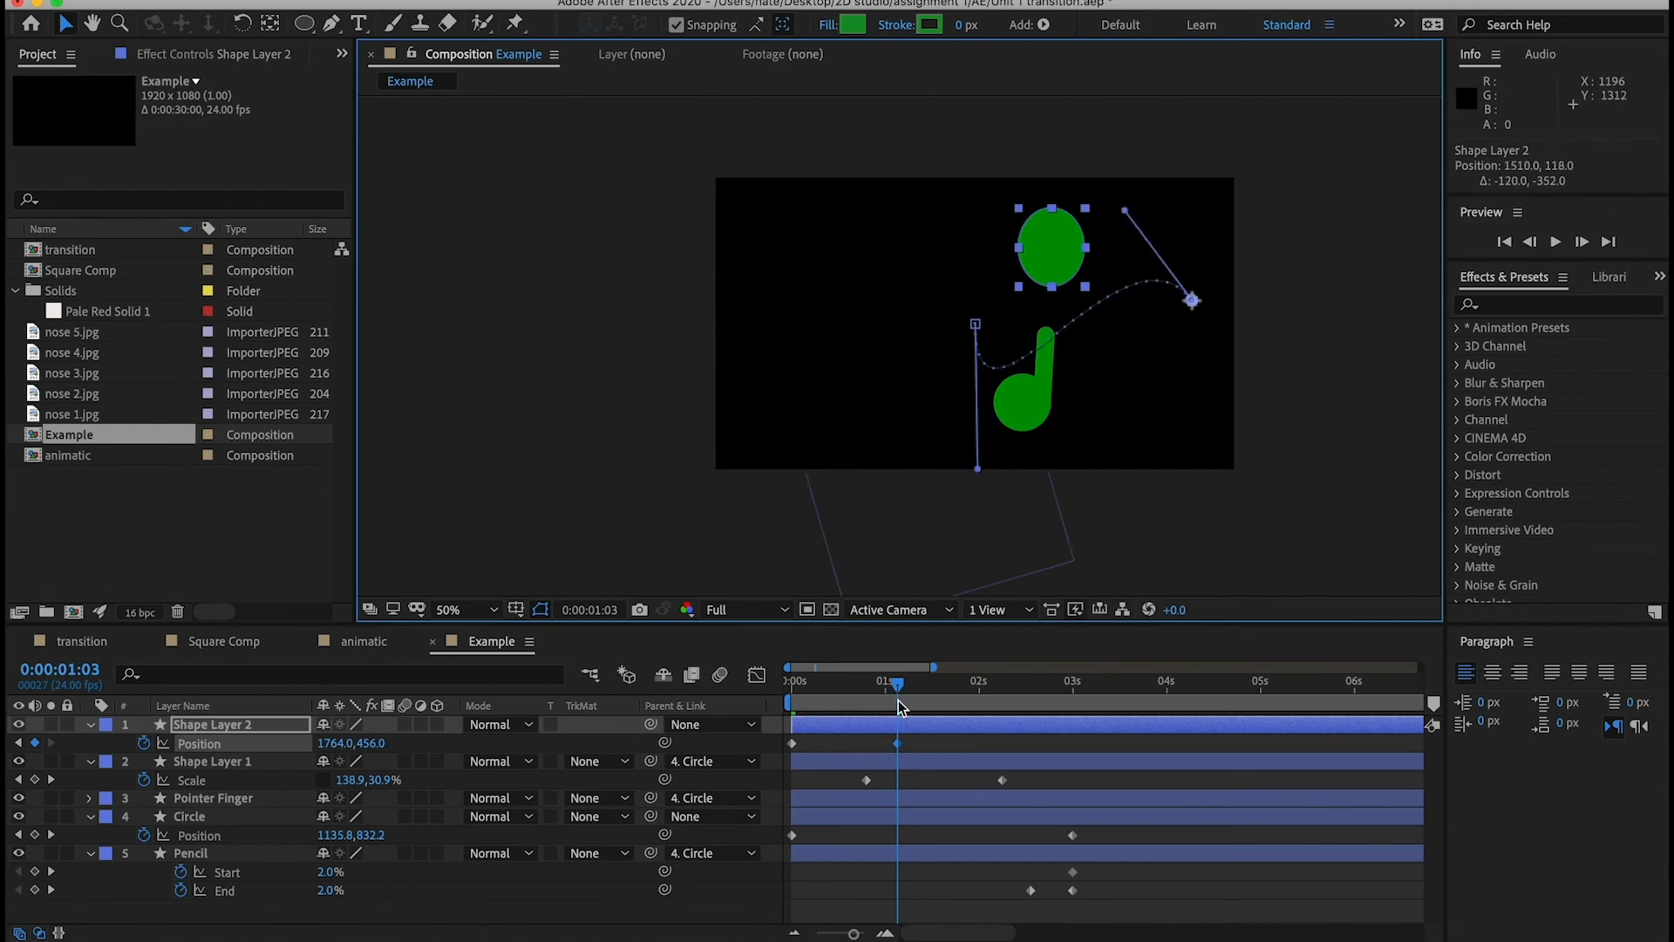
mouse_move(898, 699)
left_mouse_down()
mouse_move(884, 698)
mouse_move(929, 697)
left_mouse_up()
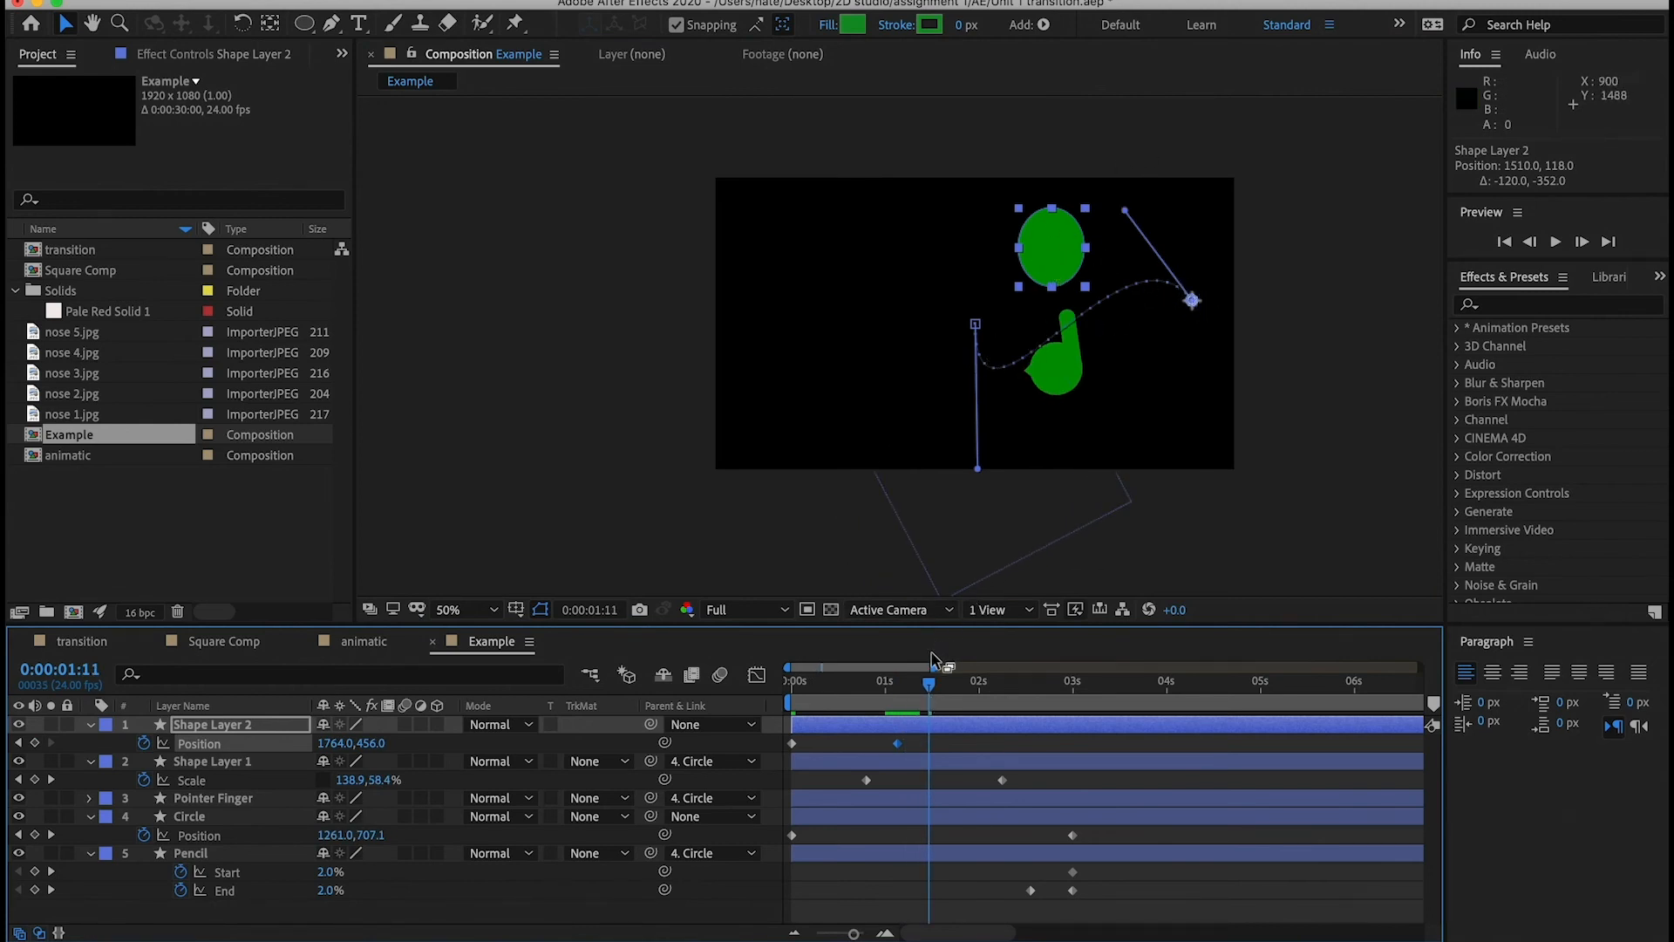
left_click_drag(931, 682, 792, 683)
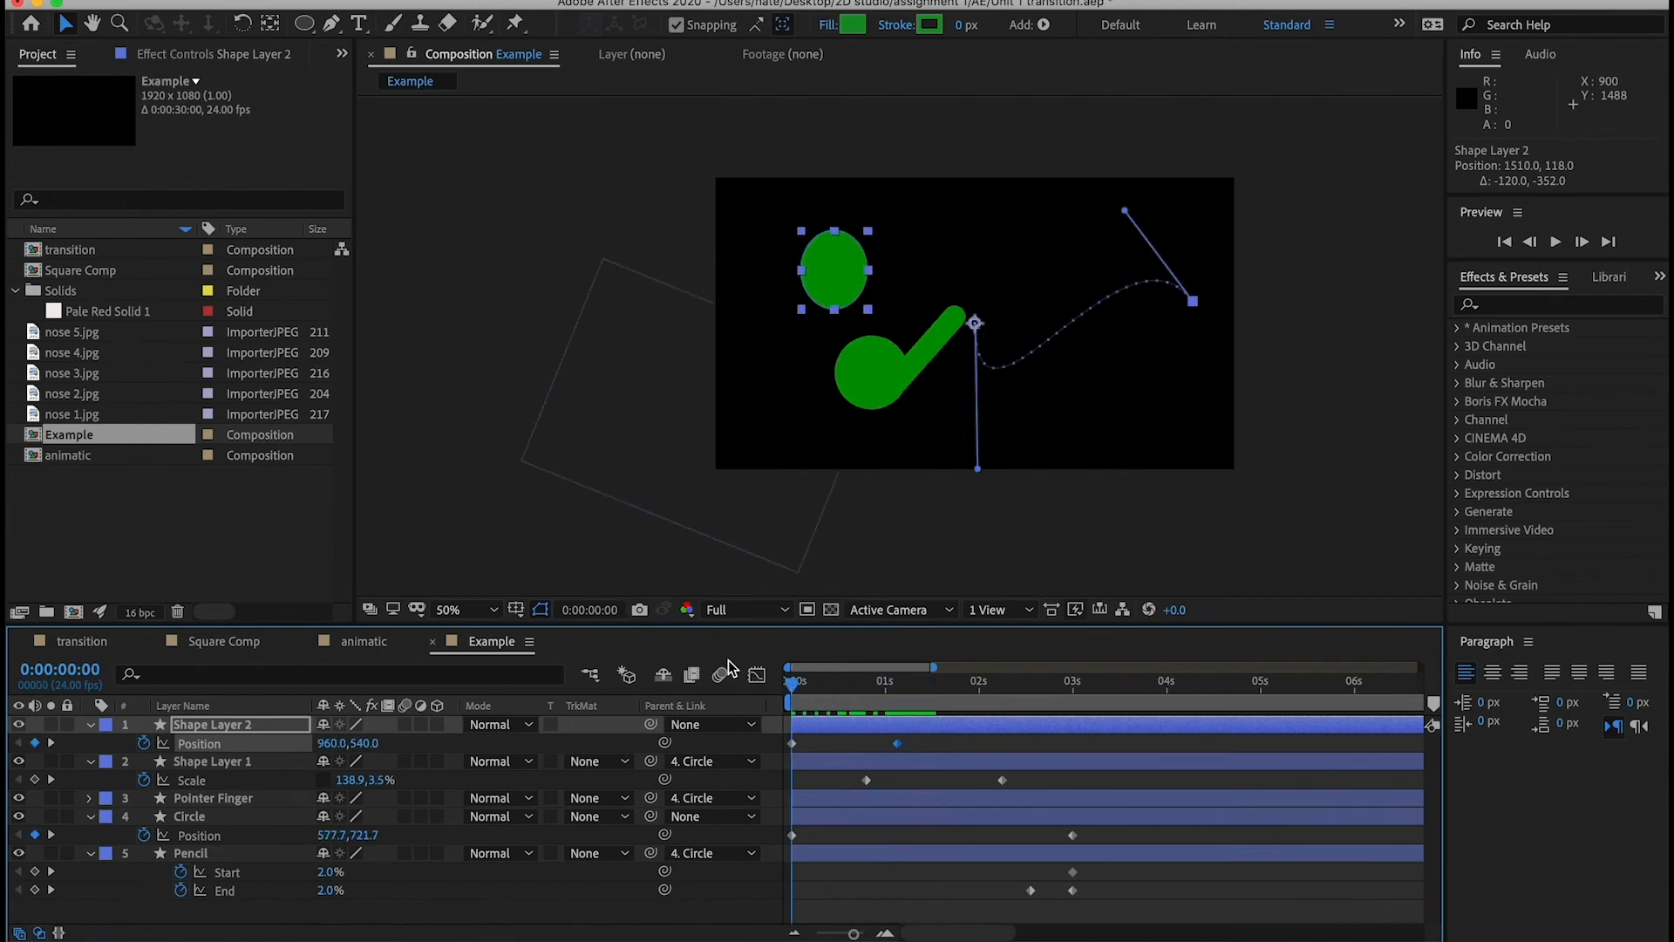
- Add a Position keyframe of 1324.2, 551.3 at 0:00:00:14 to Shape Layer 2 and pull its Bezier handle down for a deeper curve
key("space")
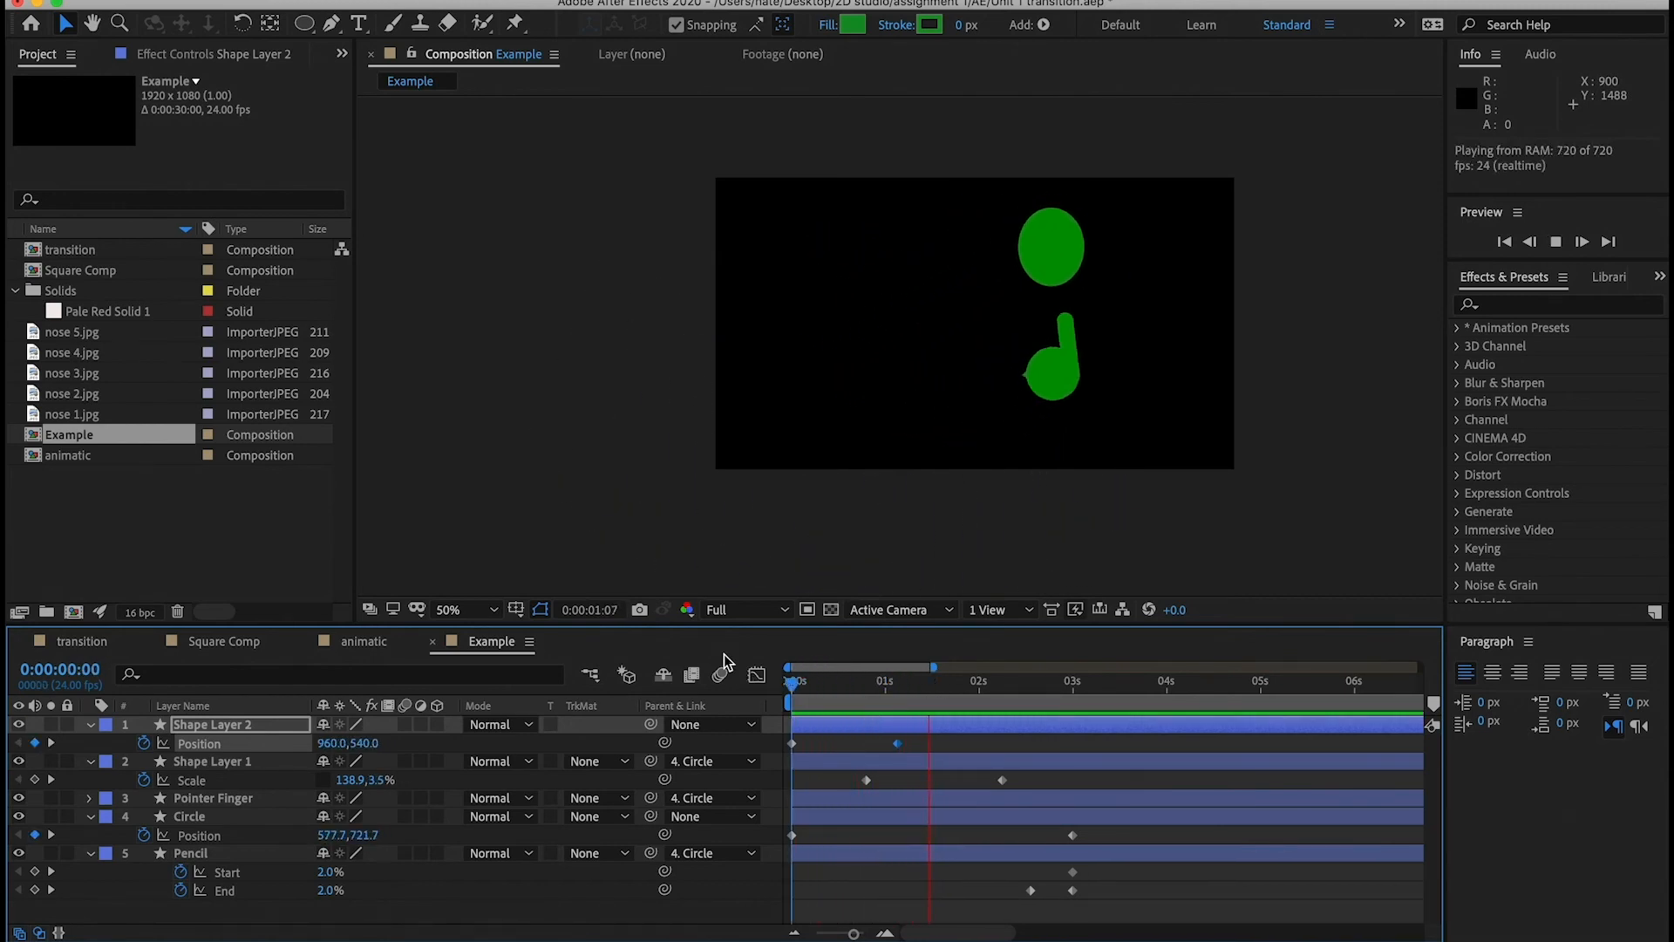
key("space")
left_click_drag(904, 693, 847, 700)
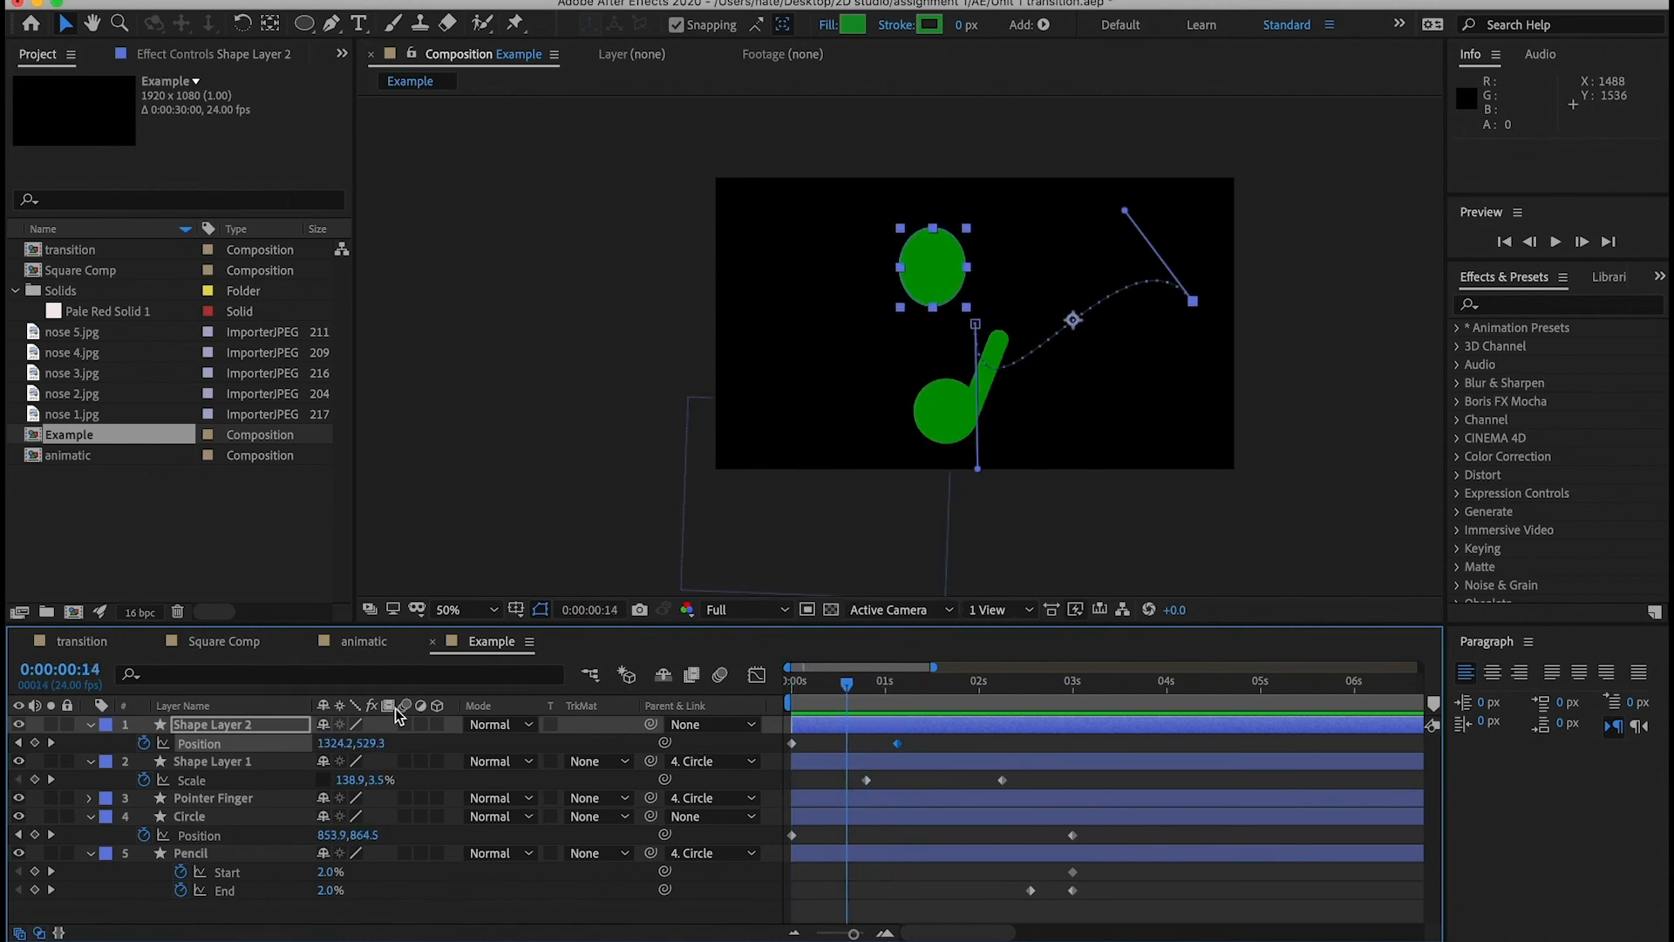
left_click_drag(377, 743, 396, 743)
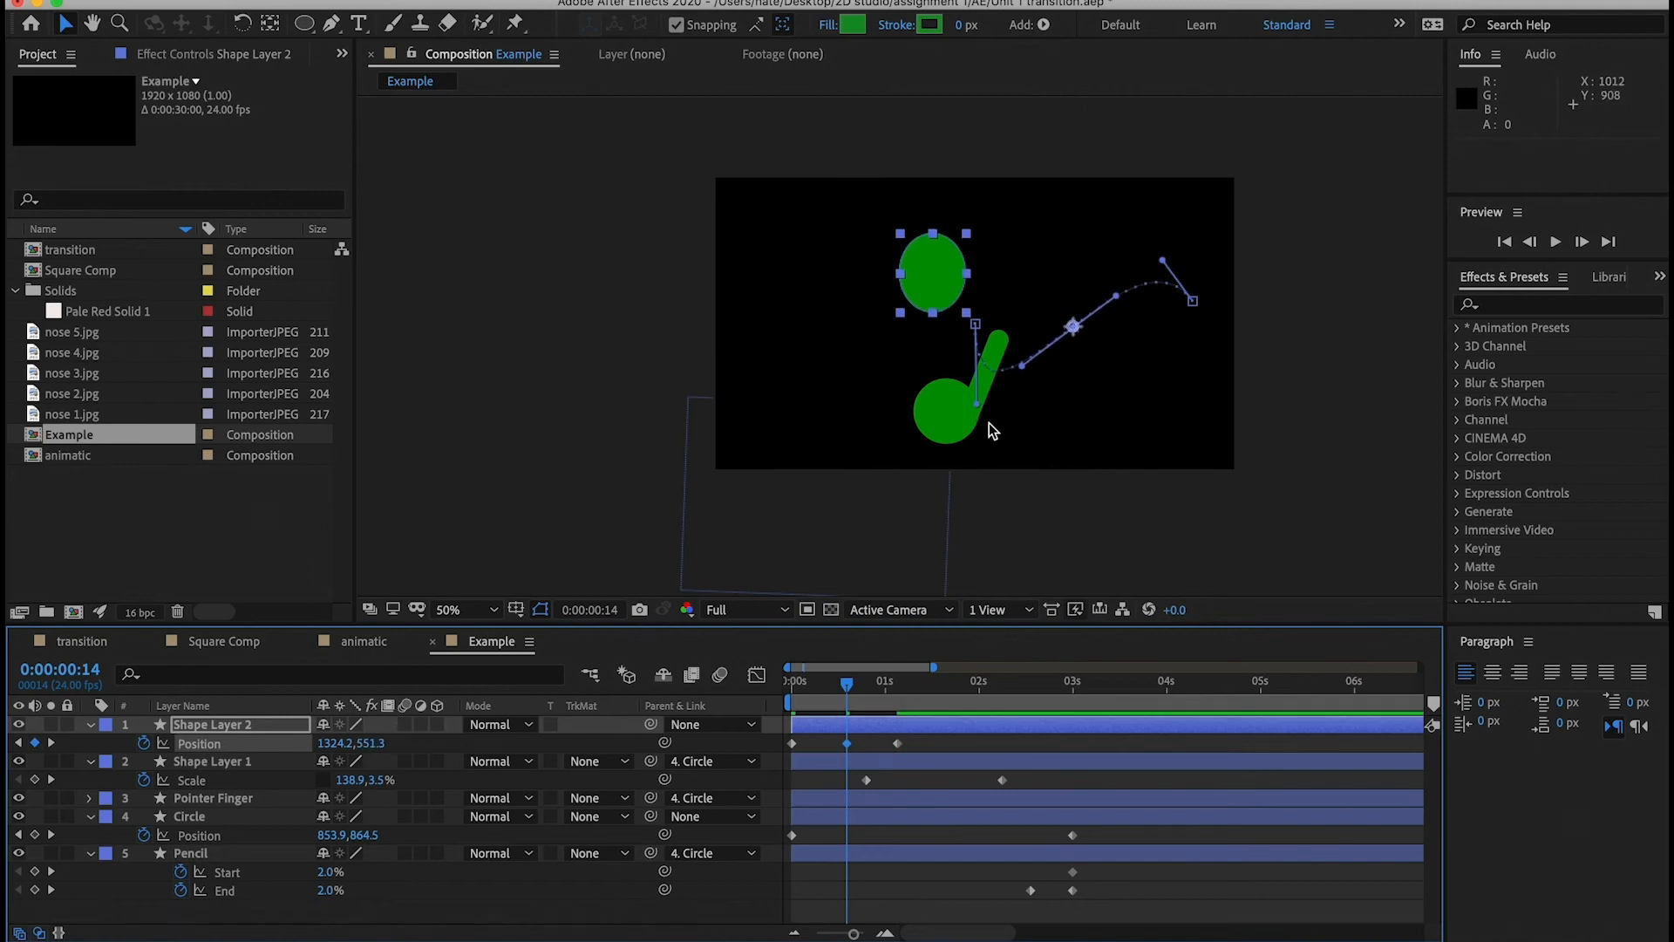
left_click_drag(1118, 295, 1115, 525)
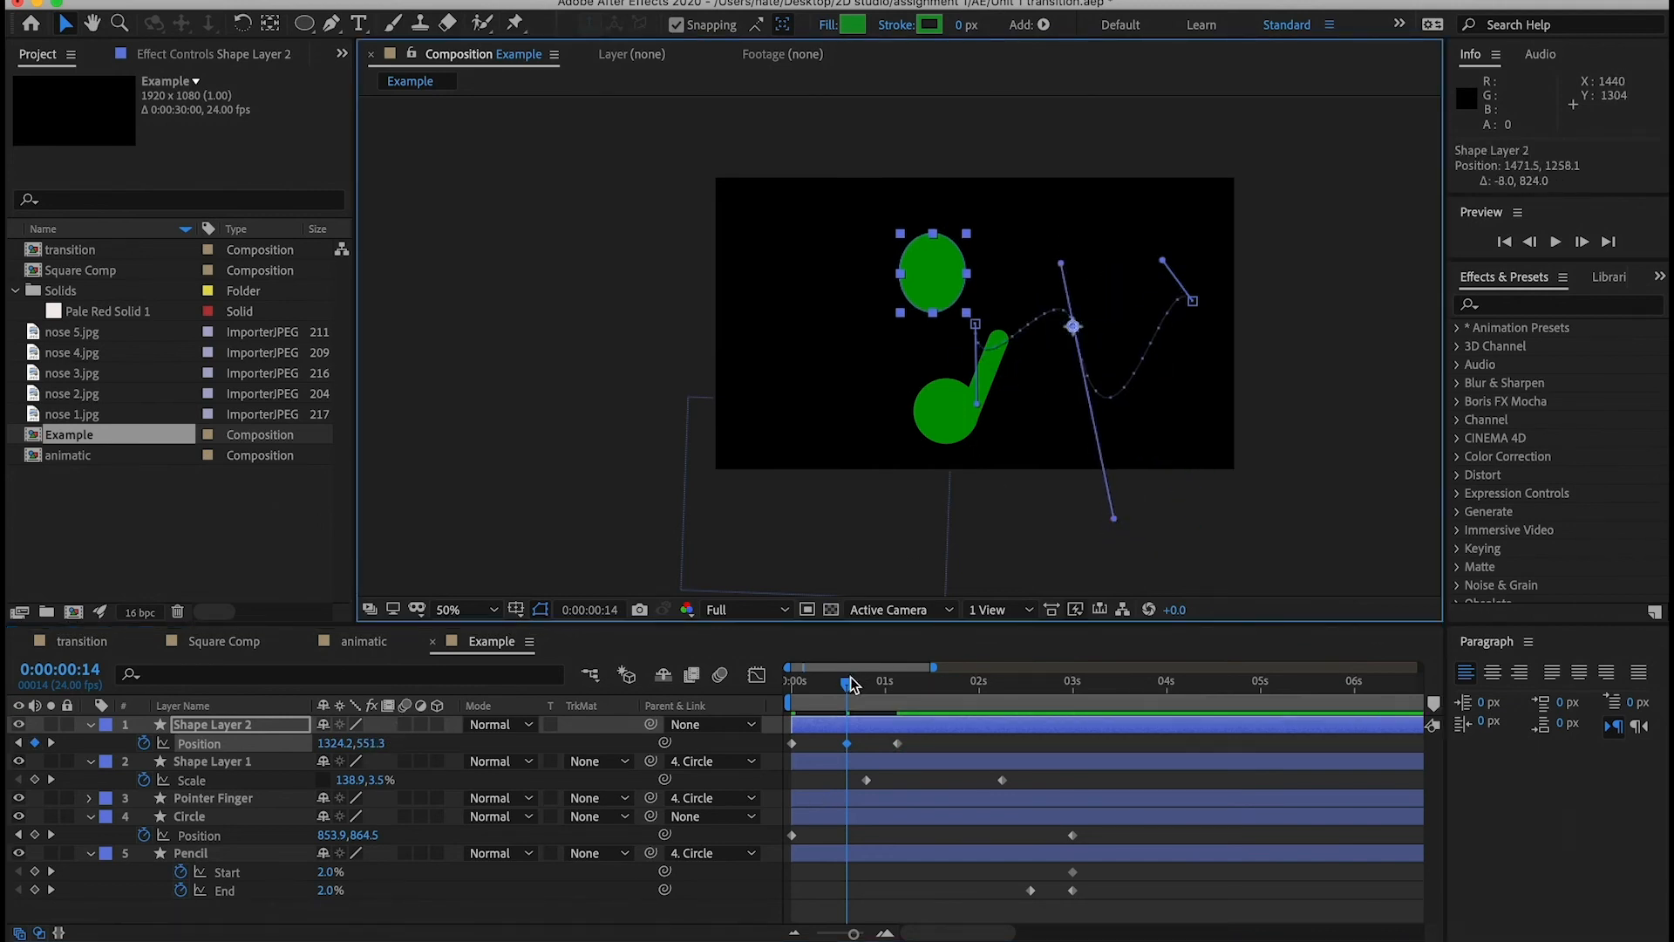
- Play back the Example composition and scrub to 0:00:00:18 to check the ellipse's motion along its curved path
key("space")
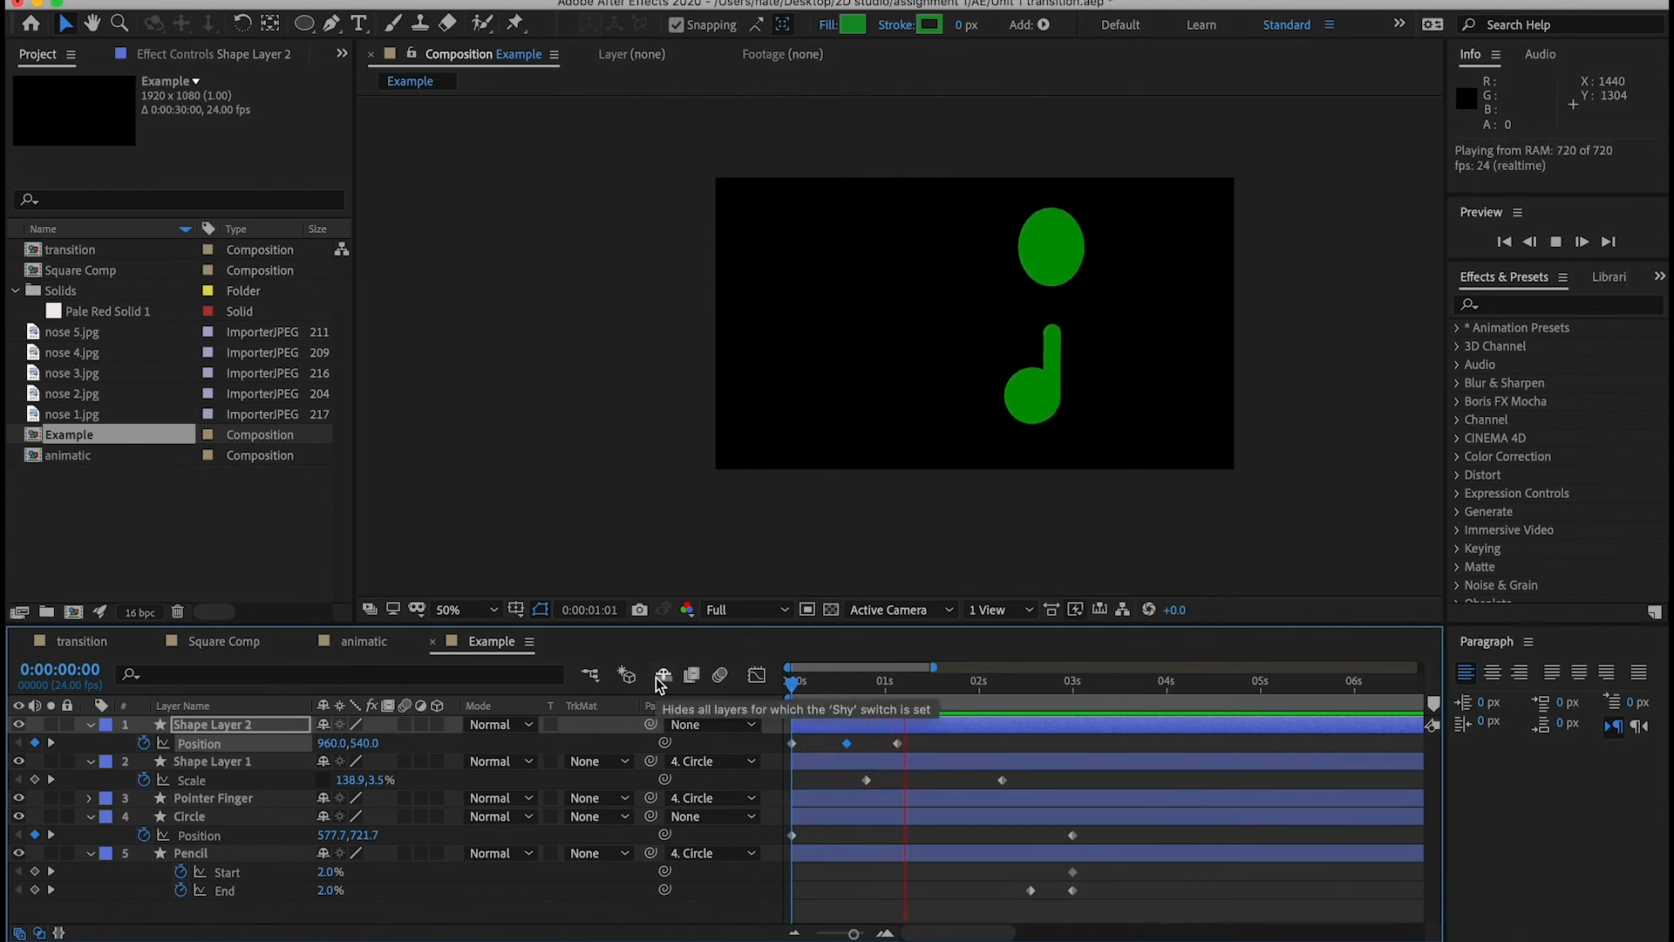
key("space")
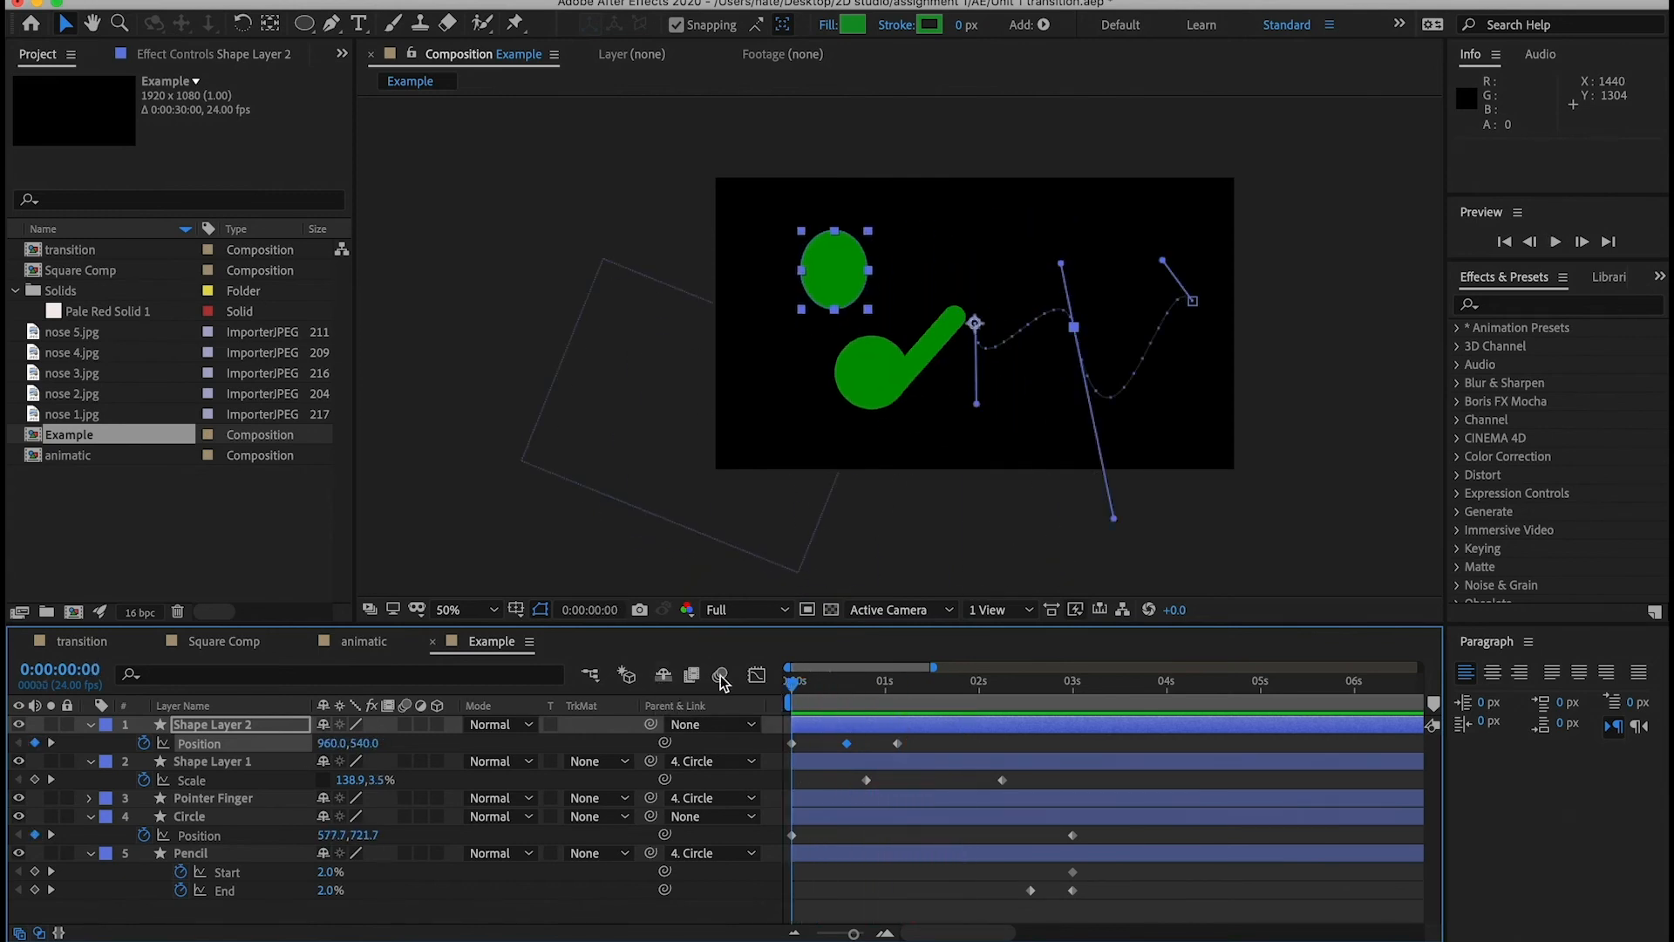
key("space")
key("space")
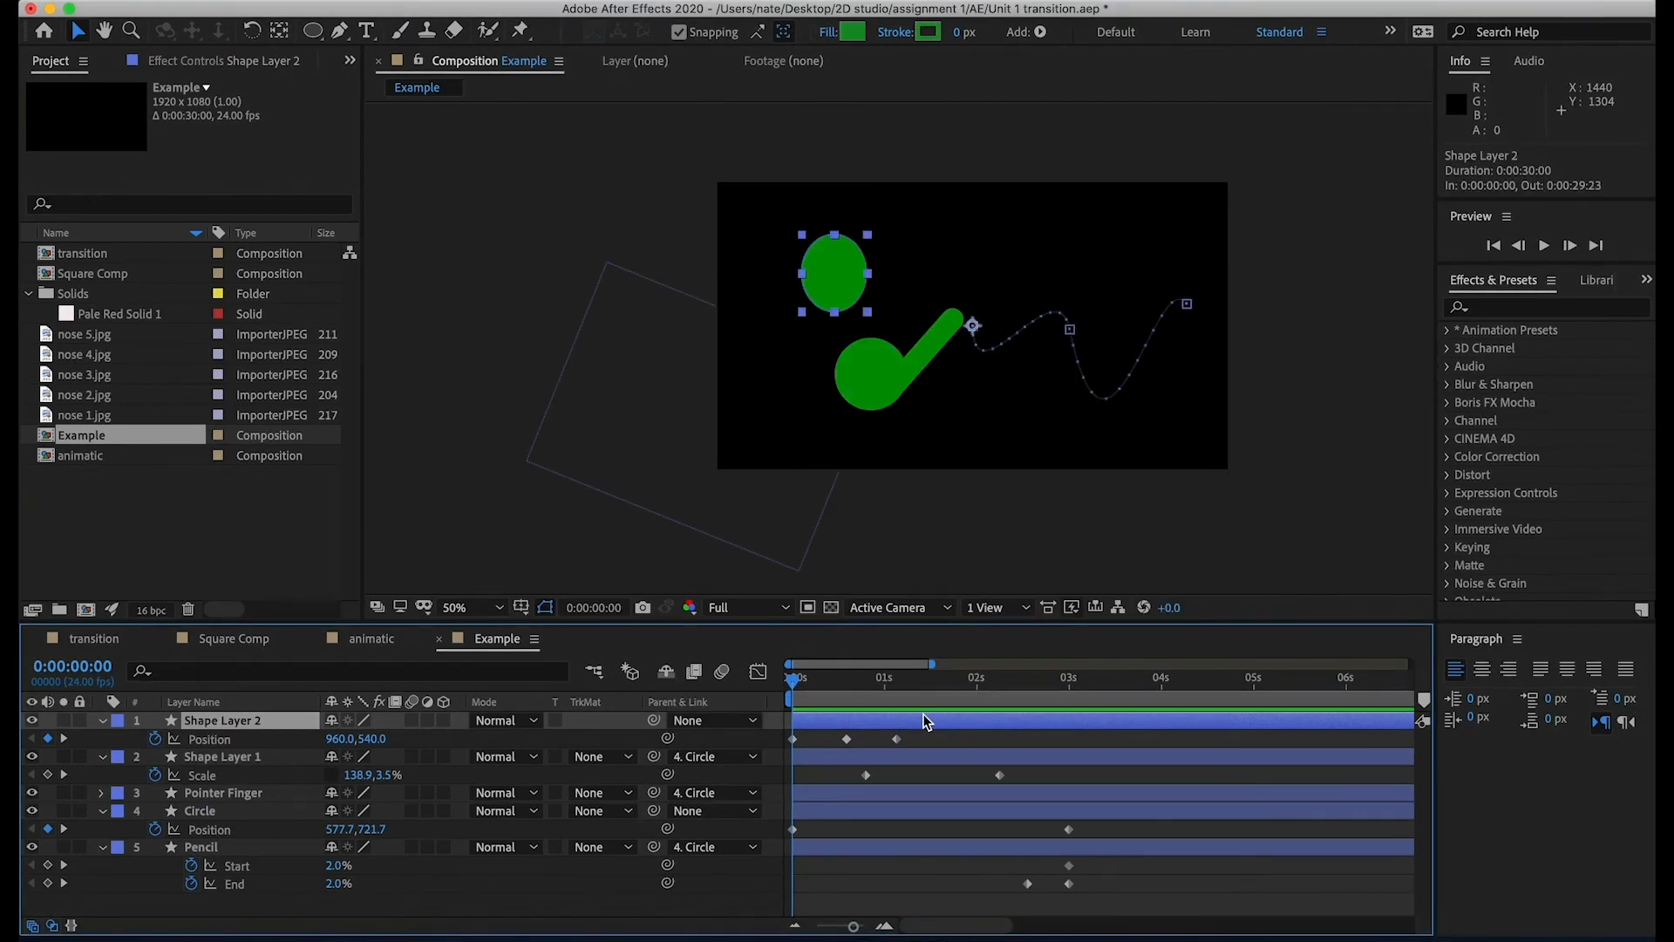
left_click(950, 739)
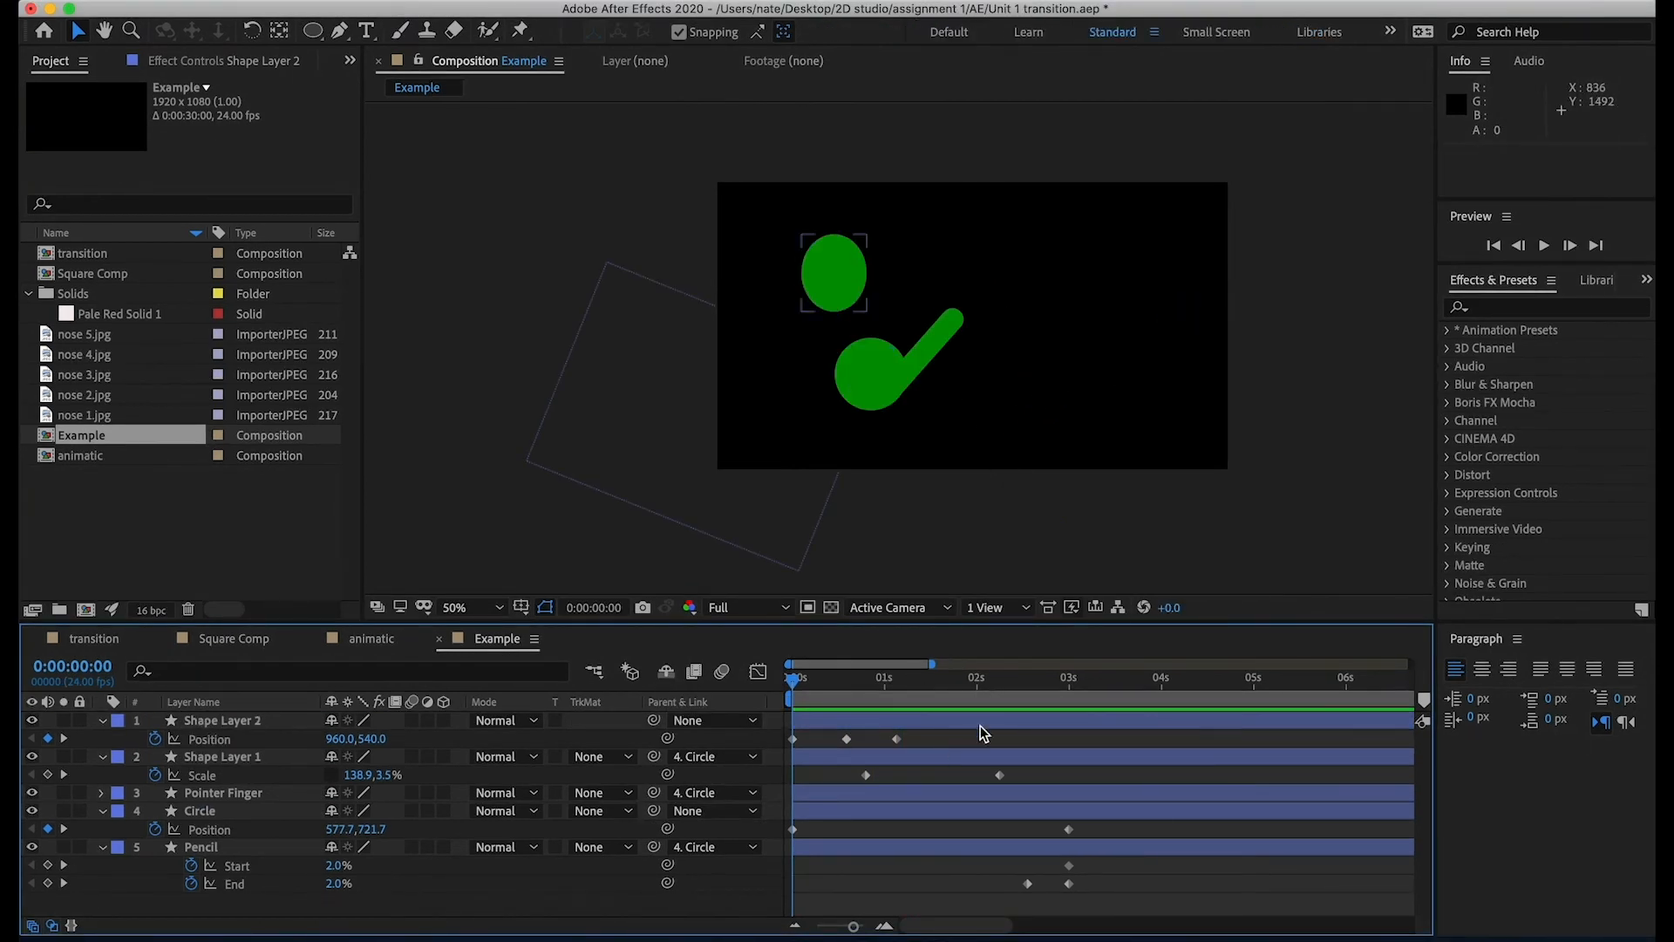
left_click(916, 689)
left_click(897, 718)
left_click_drag(901, 693, 863, 711)
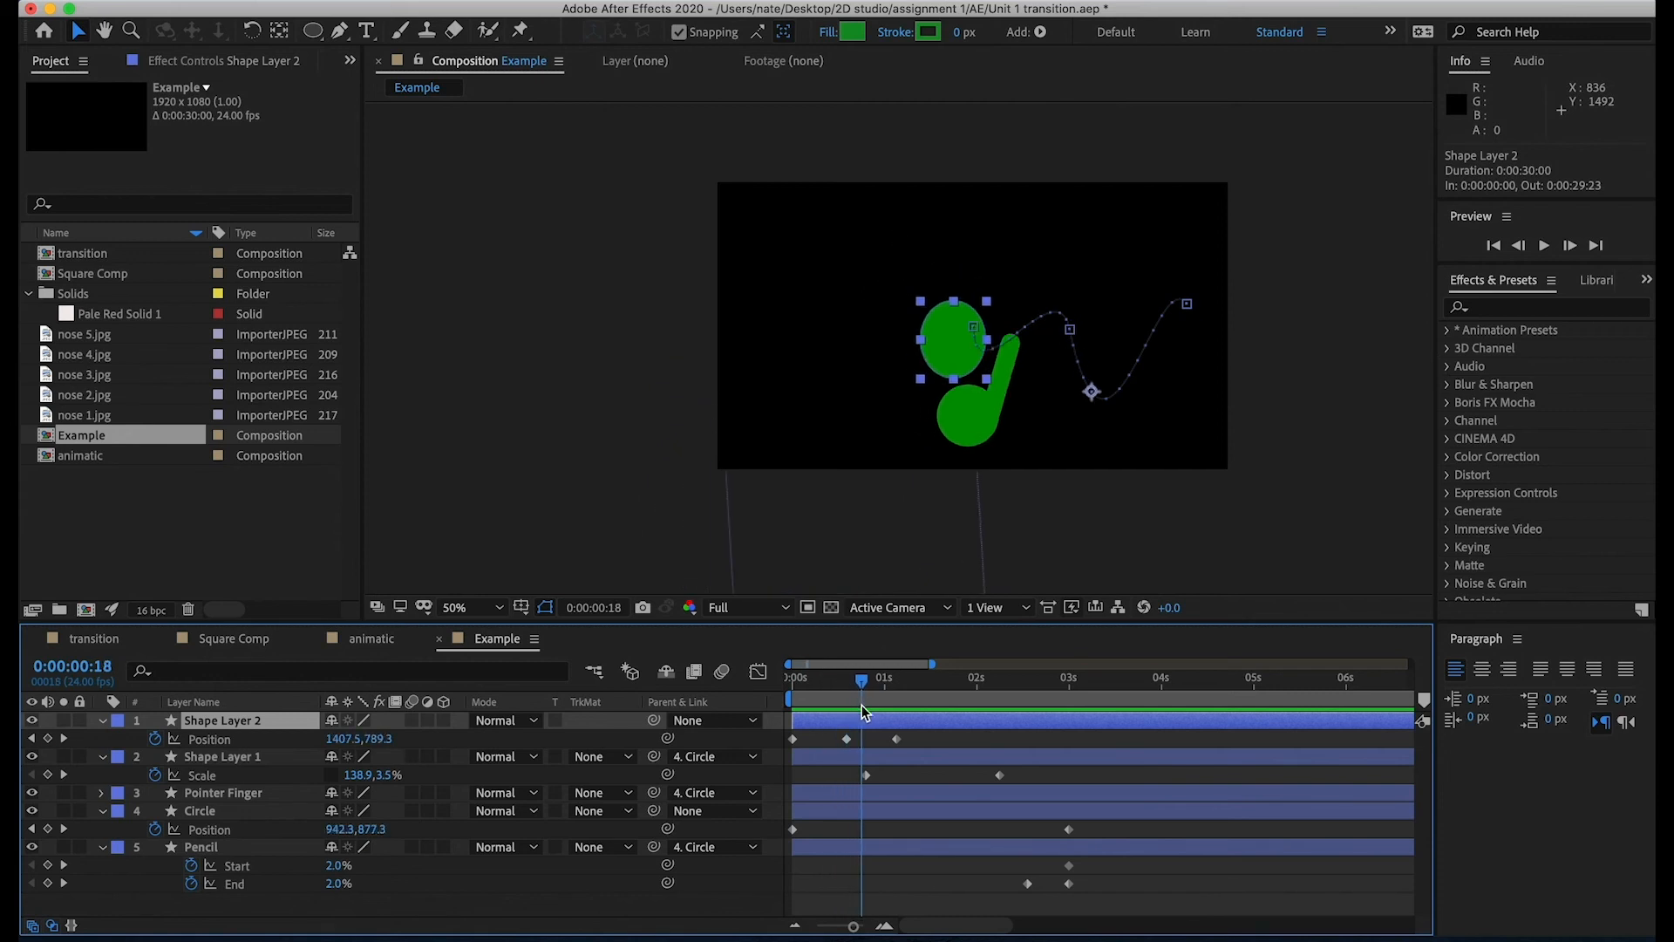
- Open the transition composition and look through its whole layer stack, from bug details down to the animatic layer
left_click(111, 648)
scroll(858, 840, "down", 10)
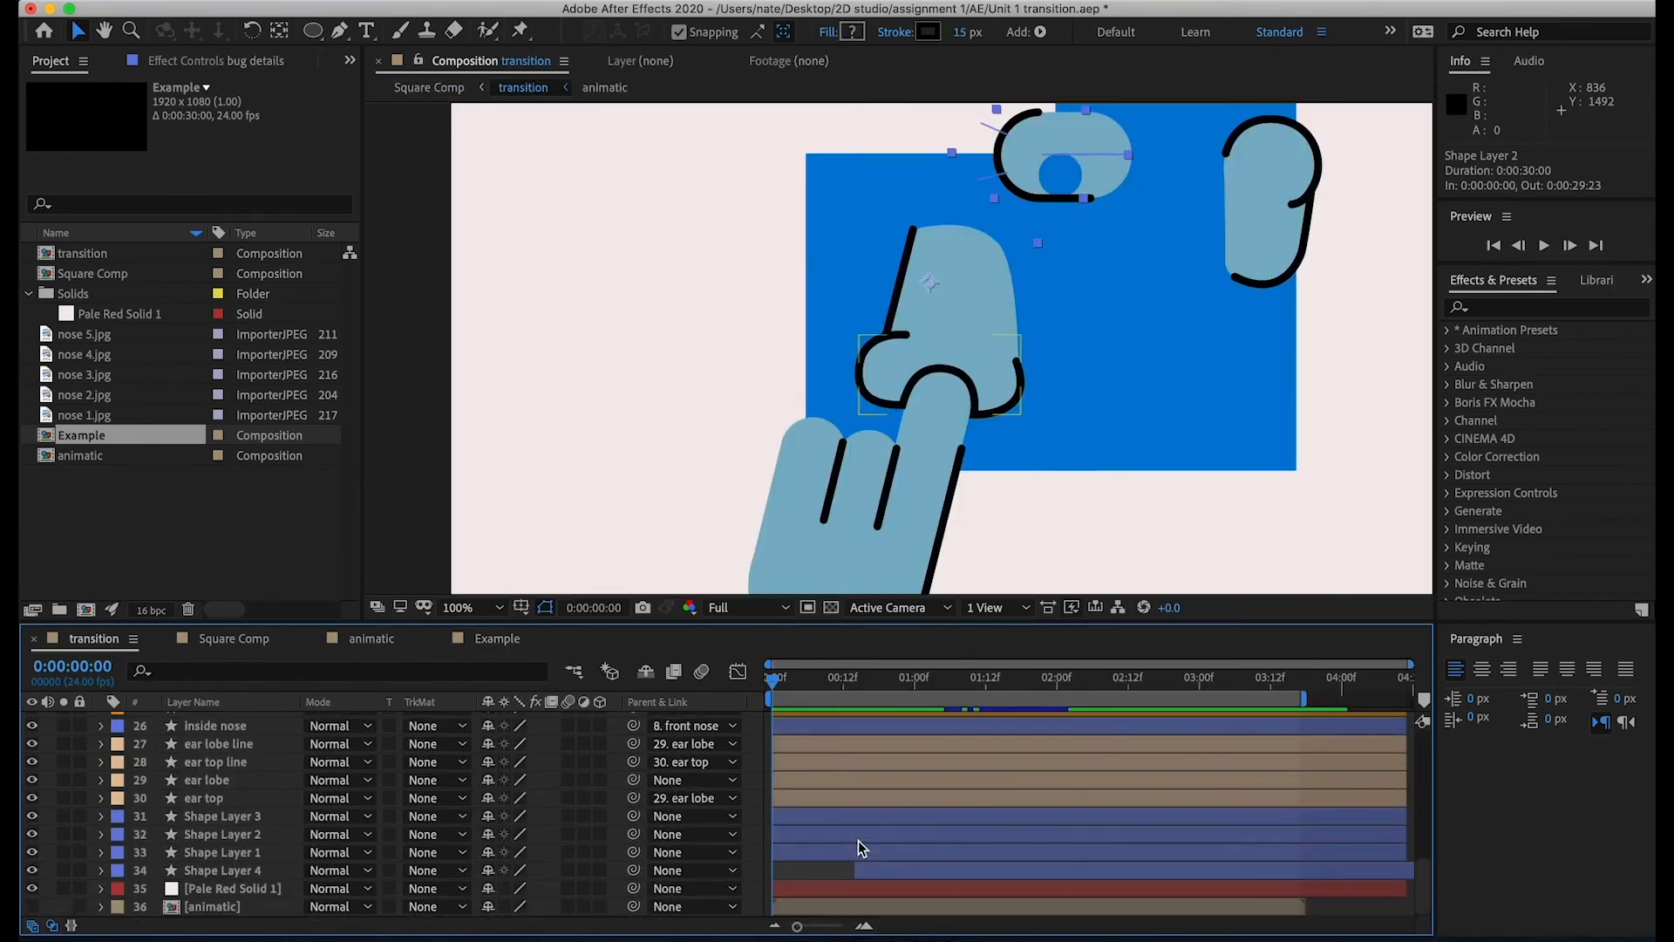
scroll(866, 751, "up", 10)
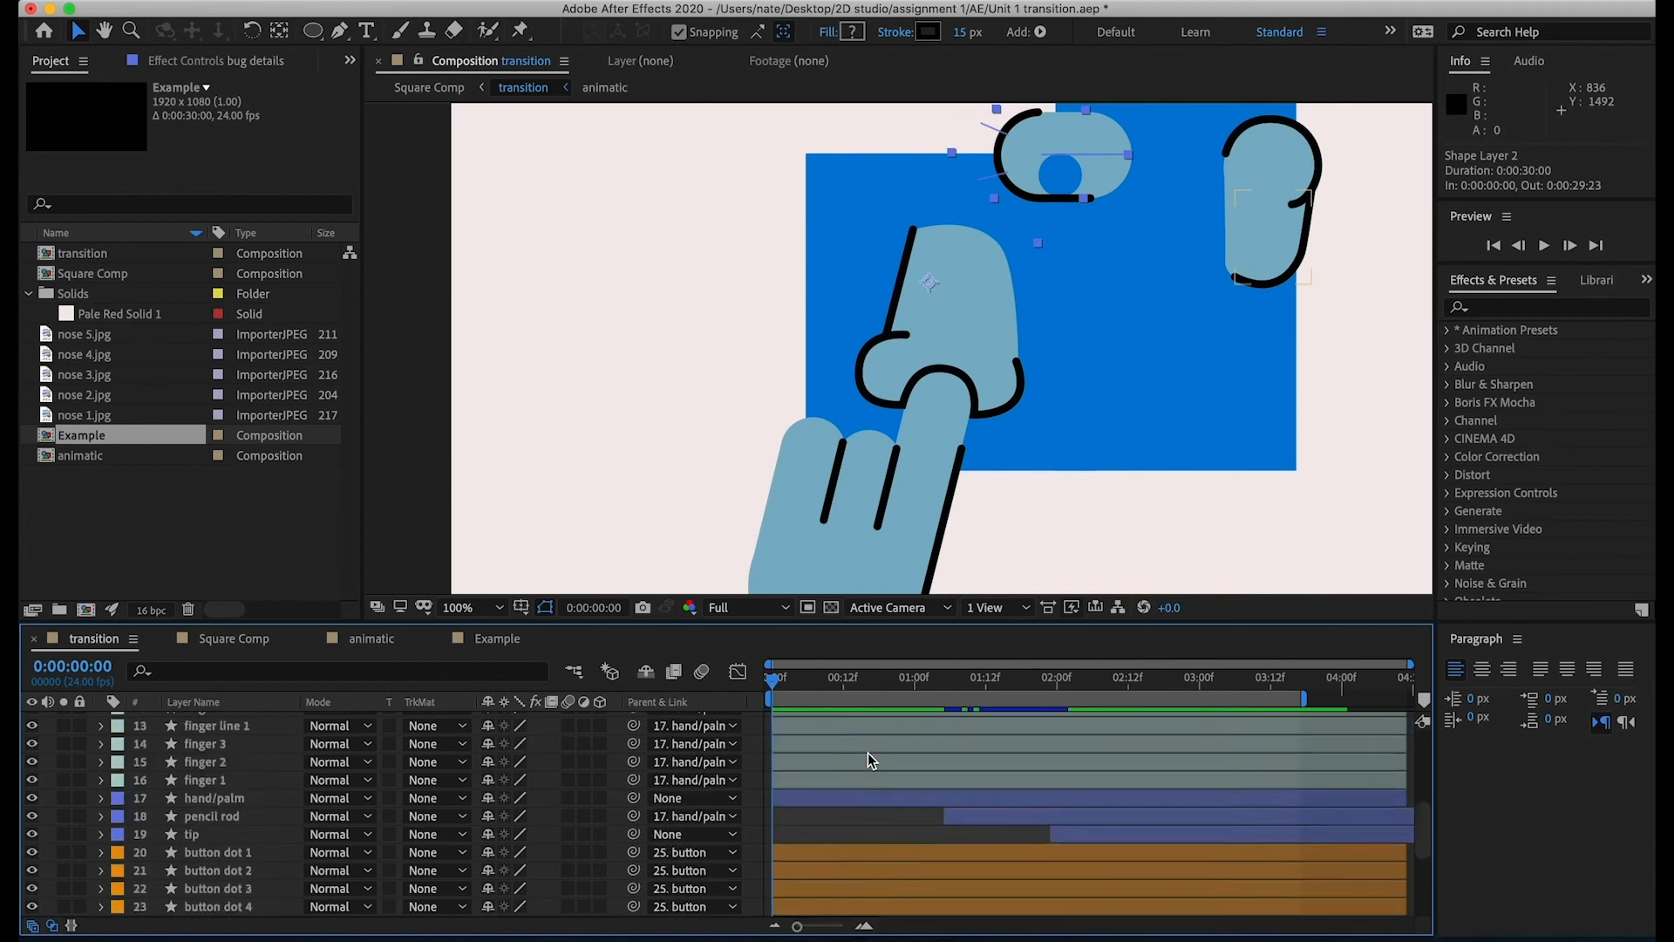
scroll(867, 752, "down", 8)
scroll(867, 751, "up", 8)
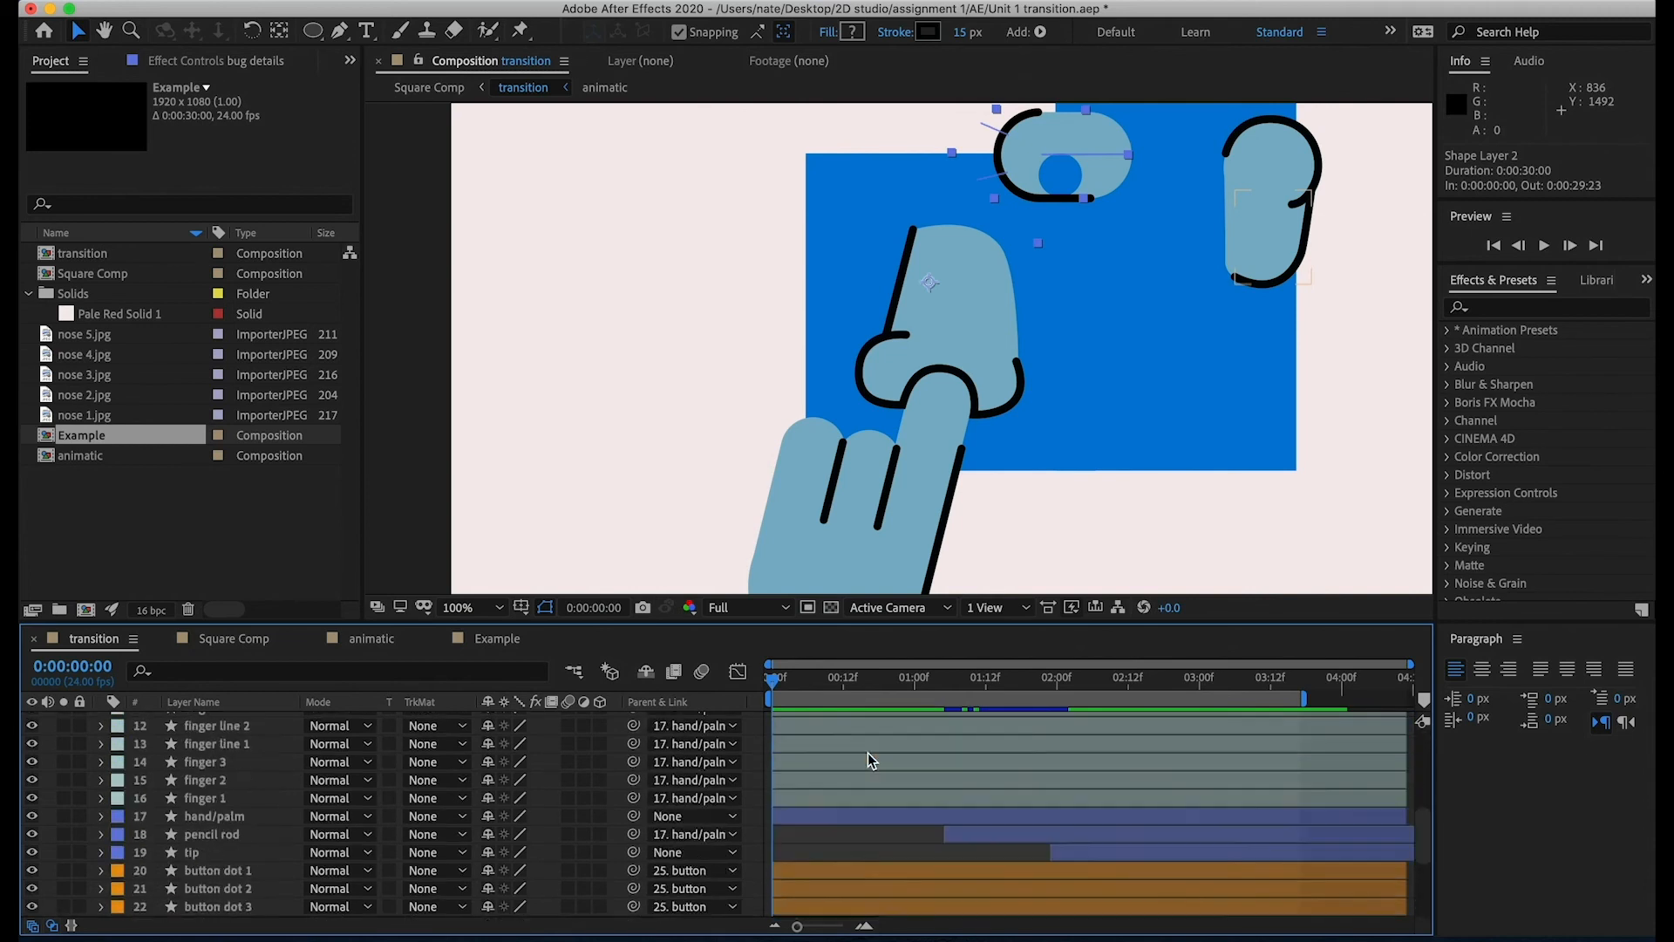
scroll(867, 751, "down", 6)
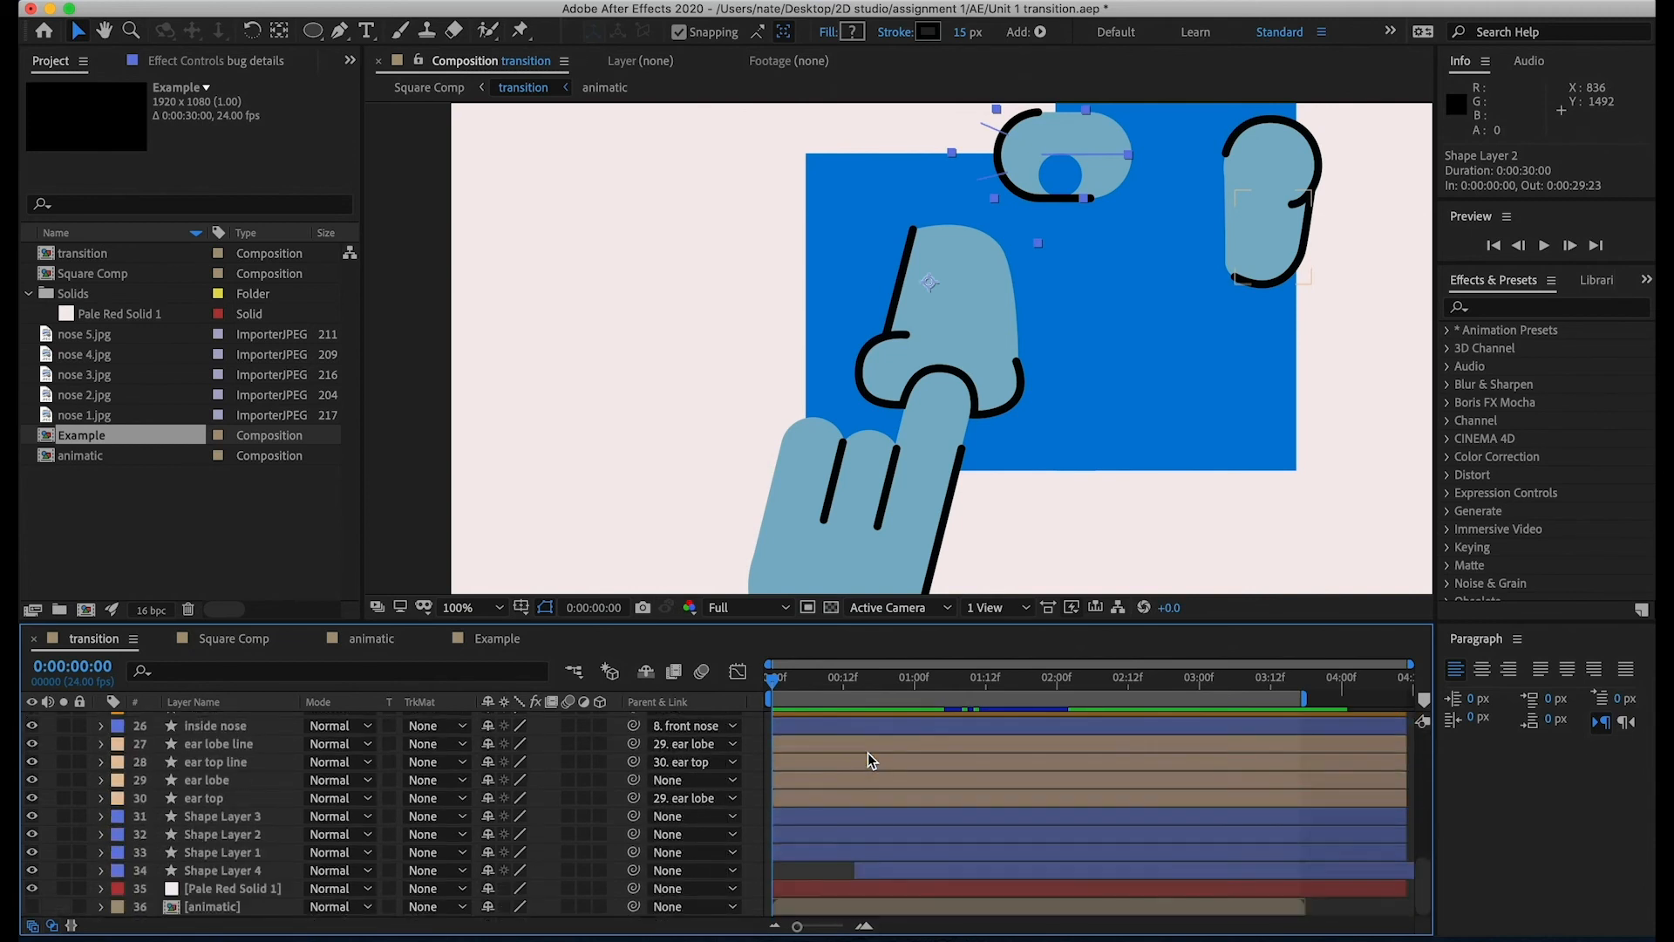
scroll(867, 752, "up", 6)
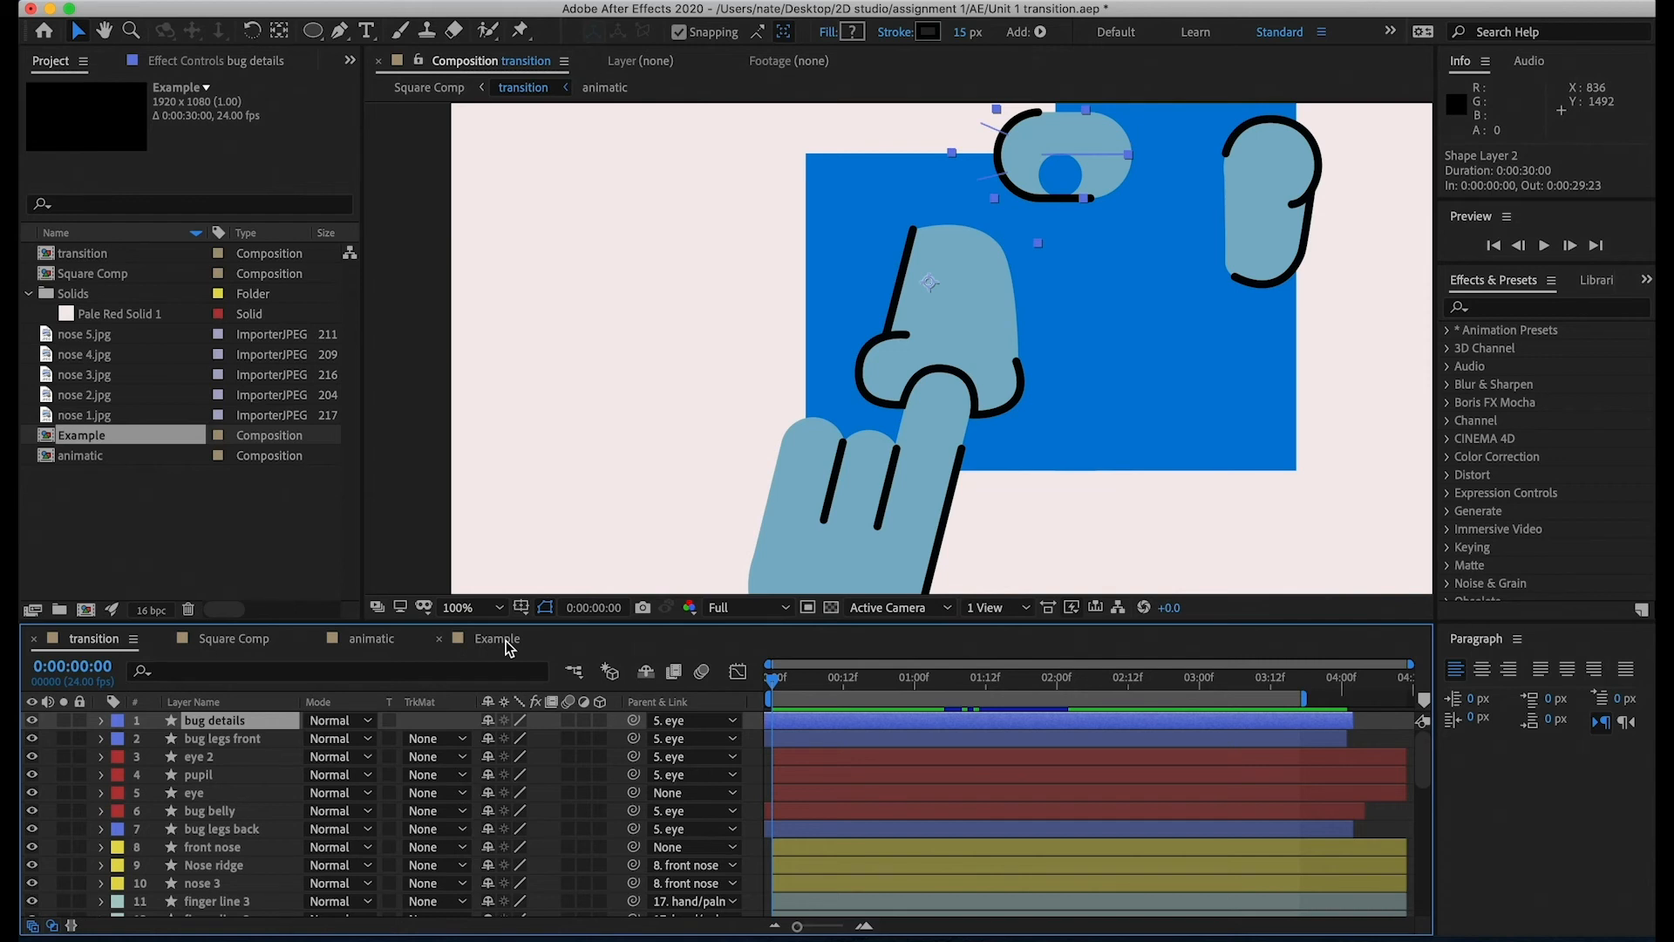
- Return to the Example composition and delete all of Shape Layer 2's Position keyframes
left_click(497, 639)
left_click_drag(945, 731, 778, 749)
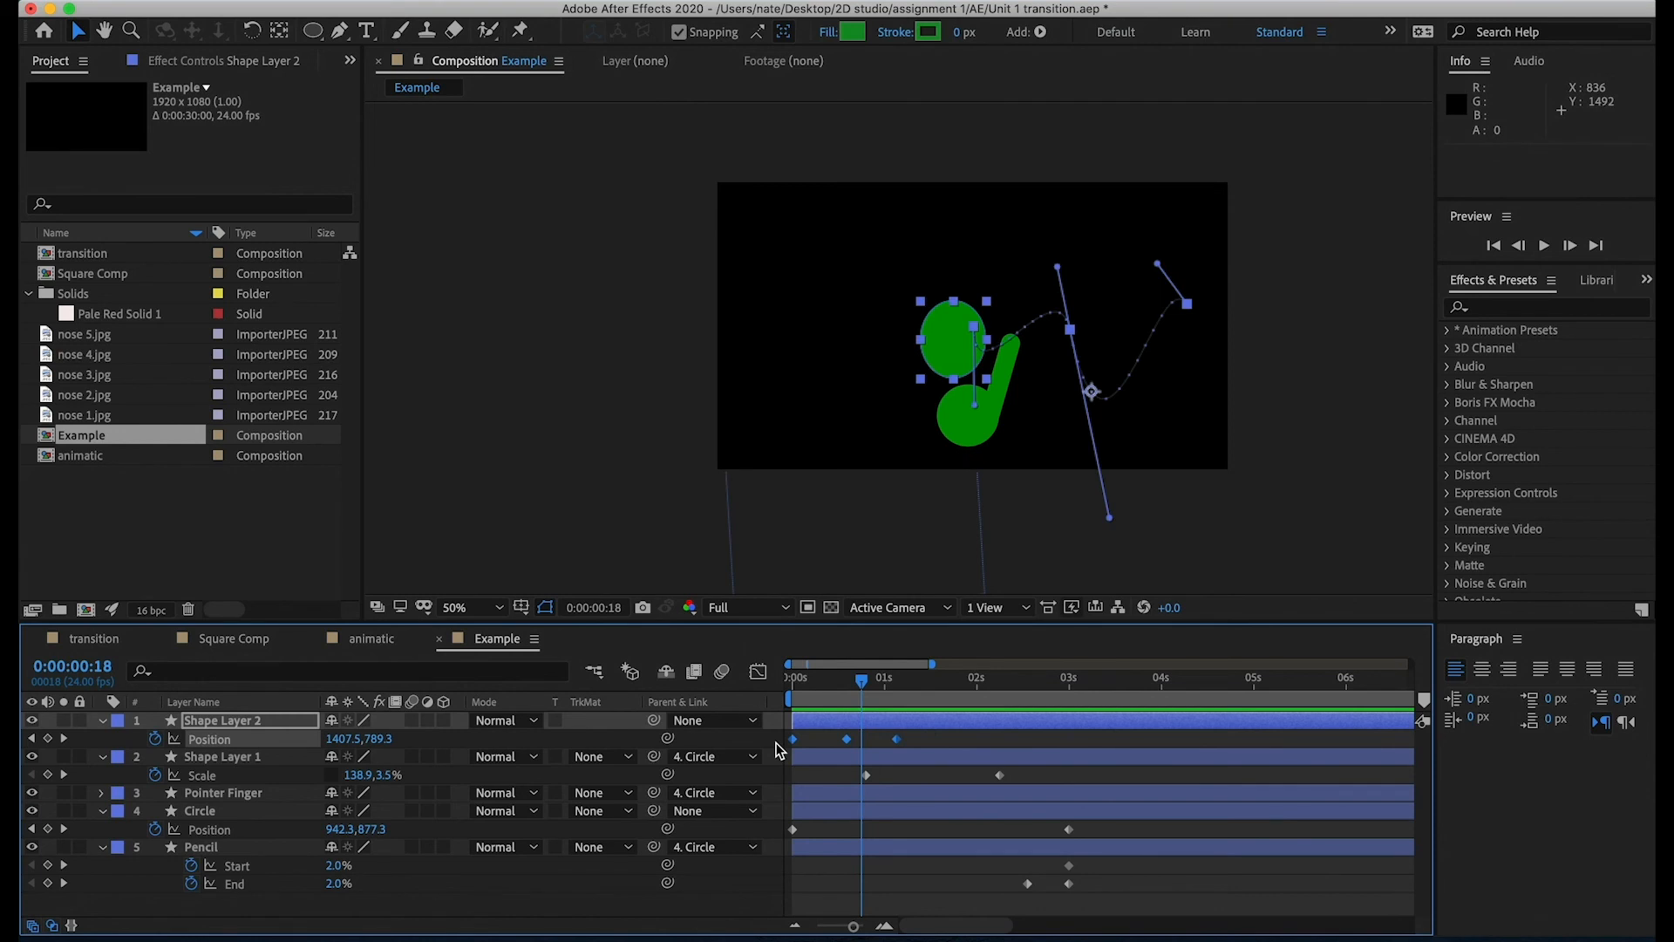
key("Delete")
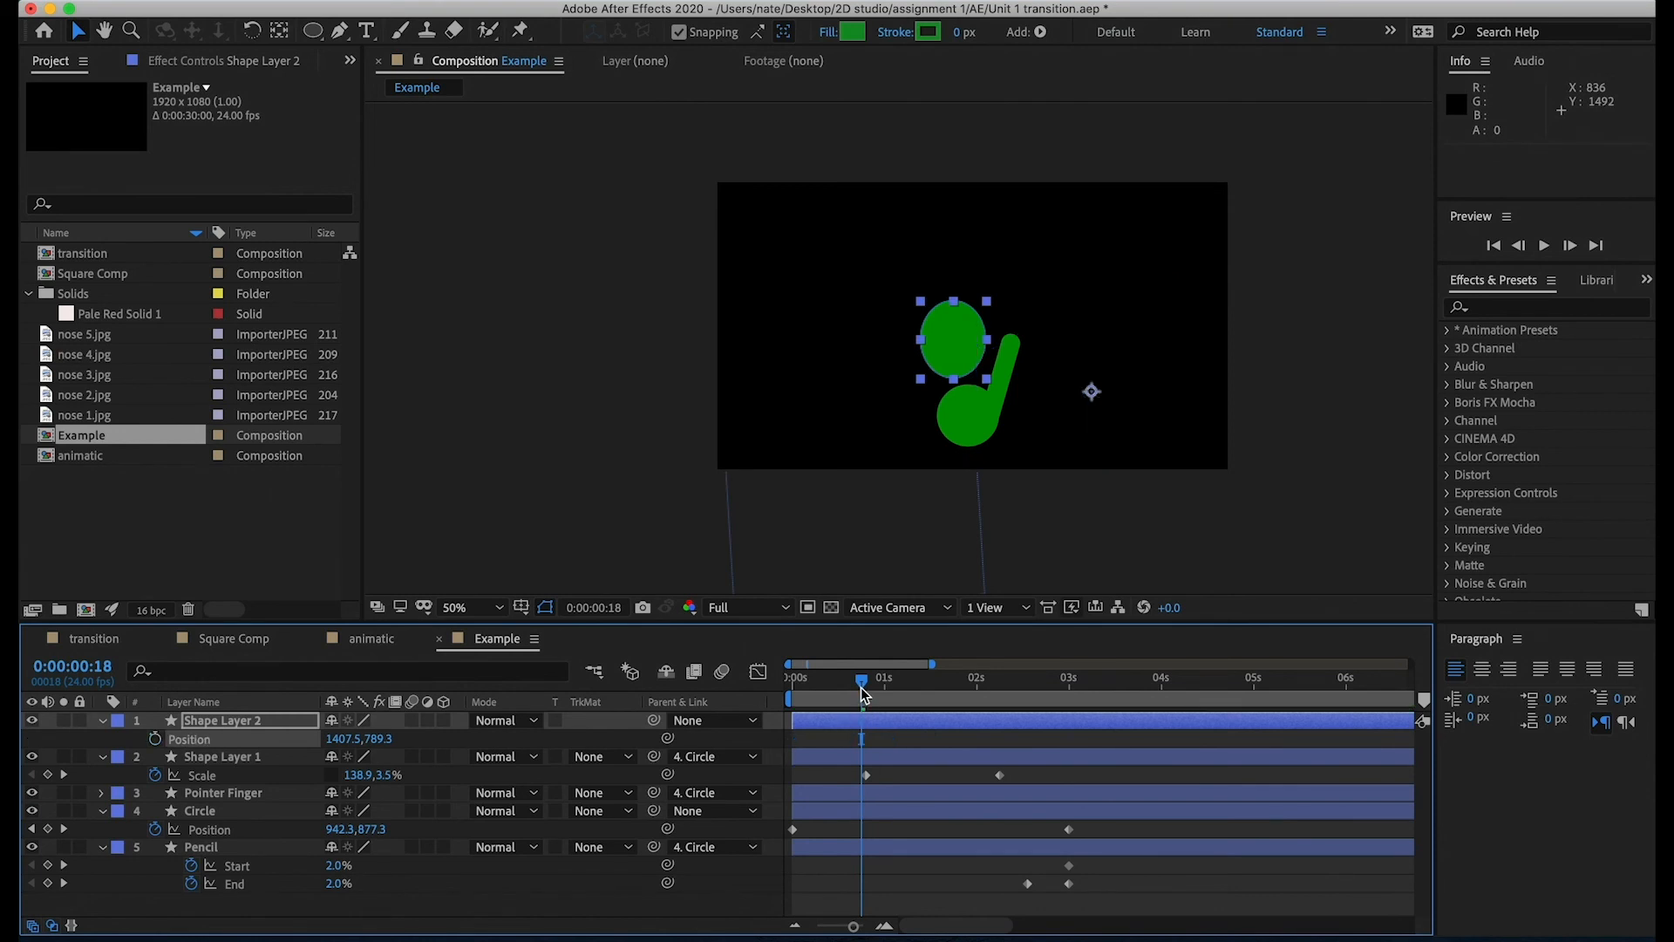
- Move the playhead to 0:00:00:14 and place Shape Layer 2's anchor point at the center of its ellipse
left_click_drag(860, 687, 848, 689)
key("y")
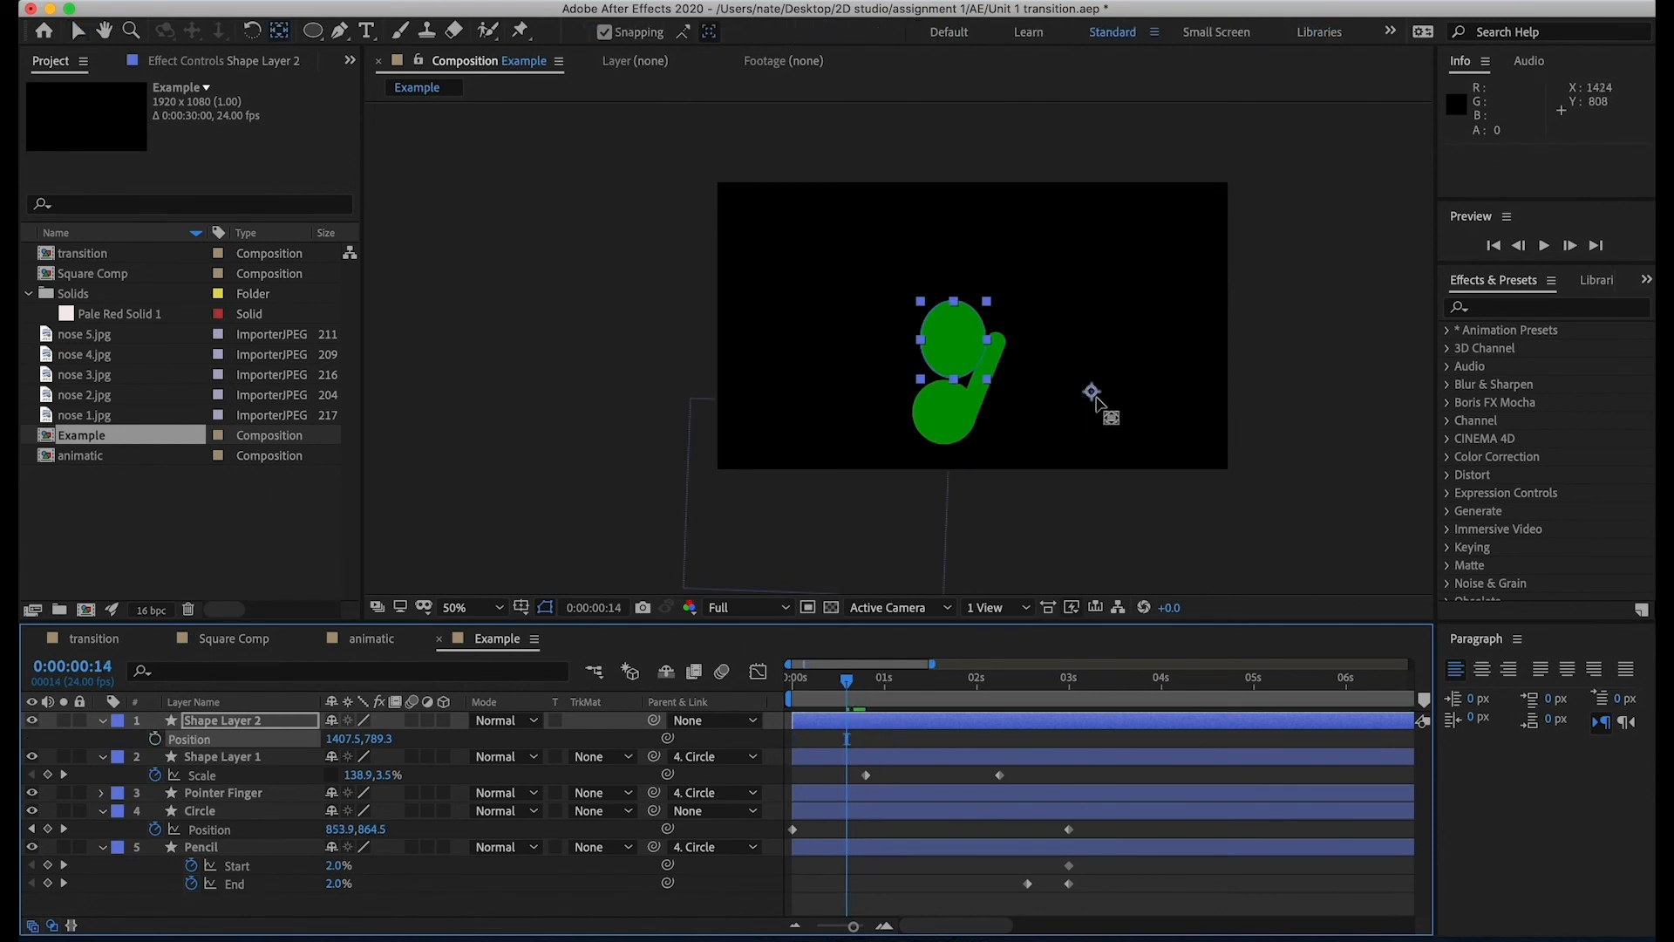
left_click_drag(1091, 392, 953, 339)
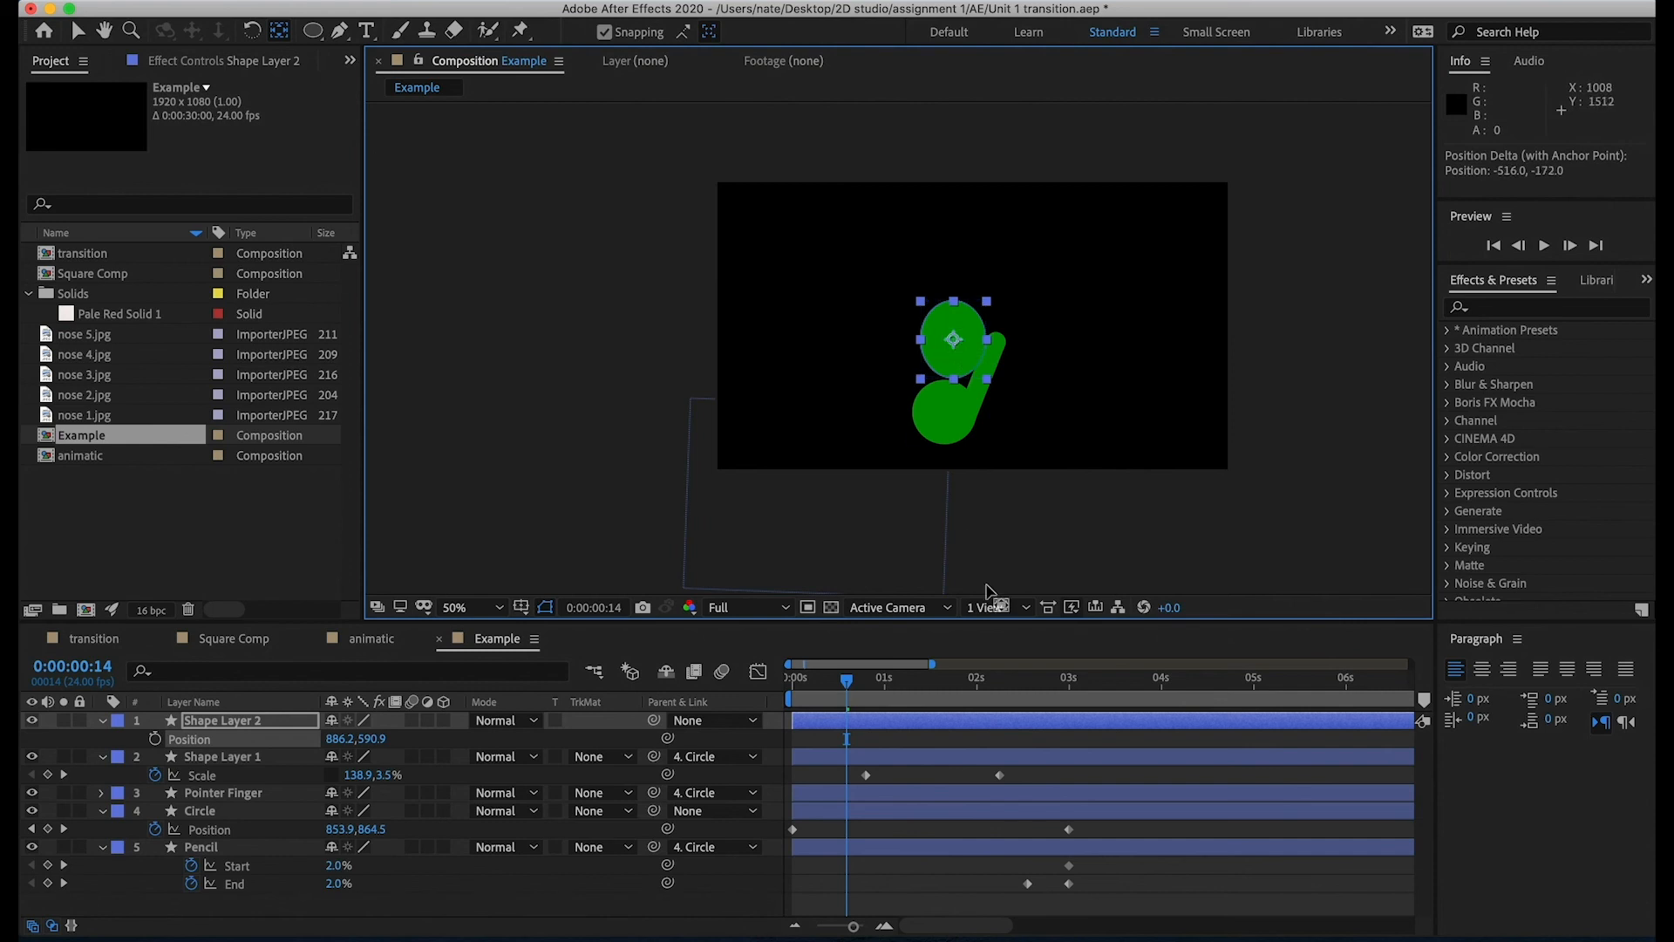
key("v")
left_click(871, 715)
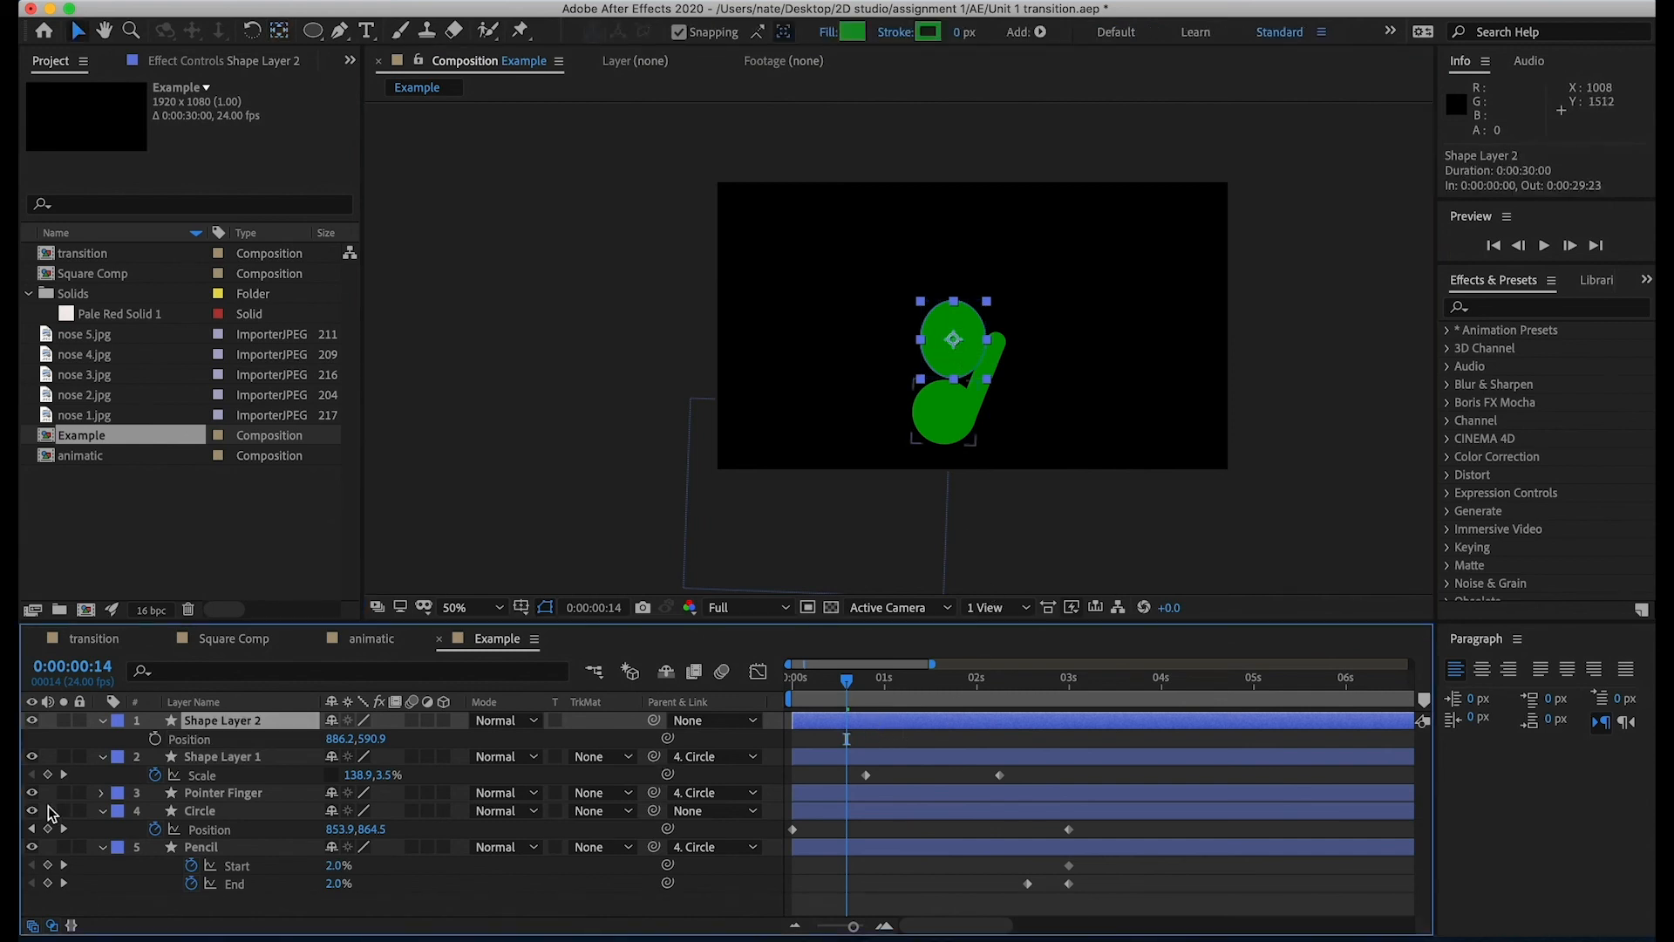
- Hide Shape Layer 1, Pointer Finger, Circle and Pencil, and move the ellipse to about 966, 527 near the frame's center
left_click_drag(33, 757, 33, 848)
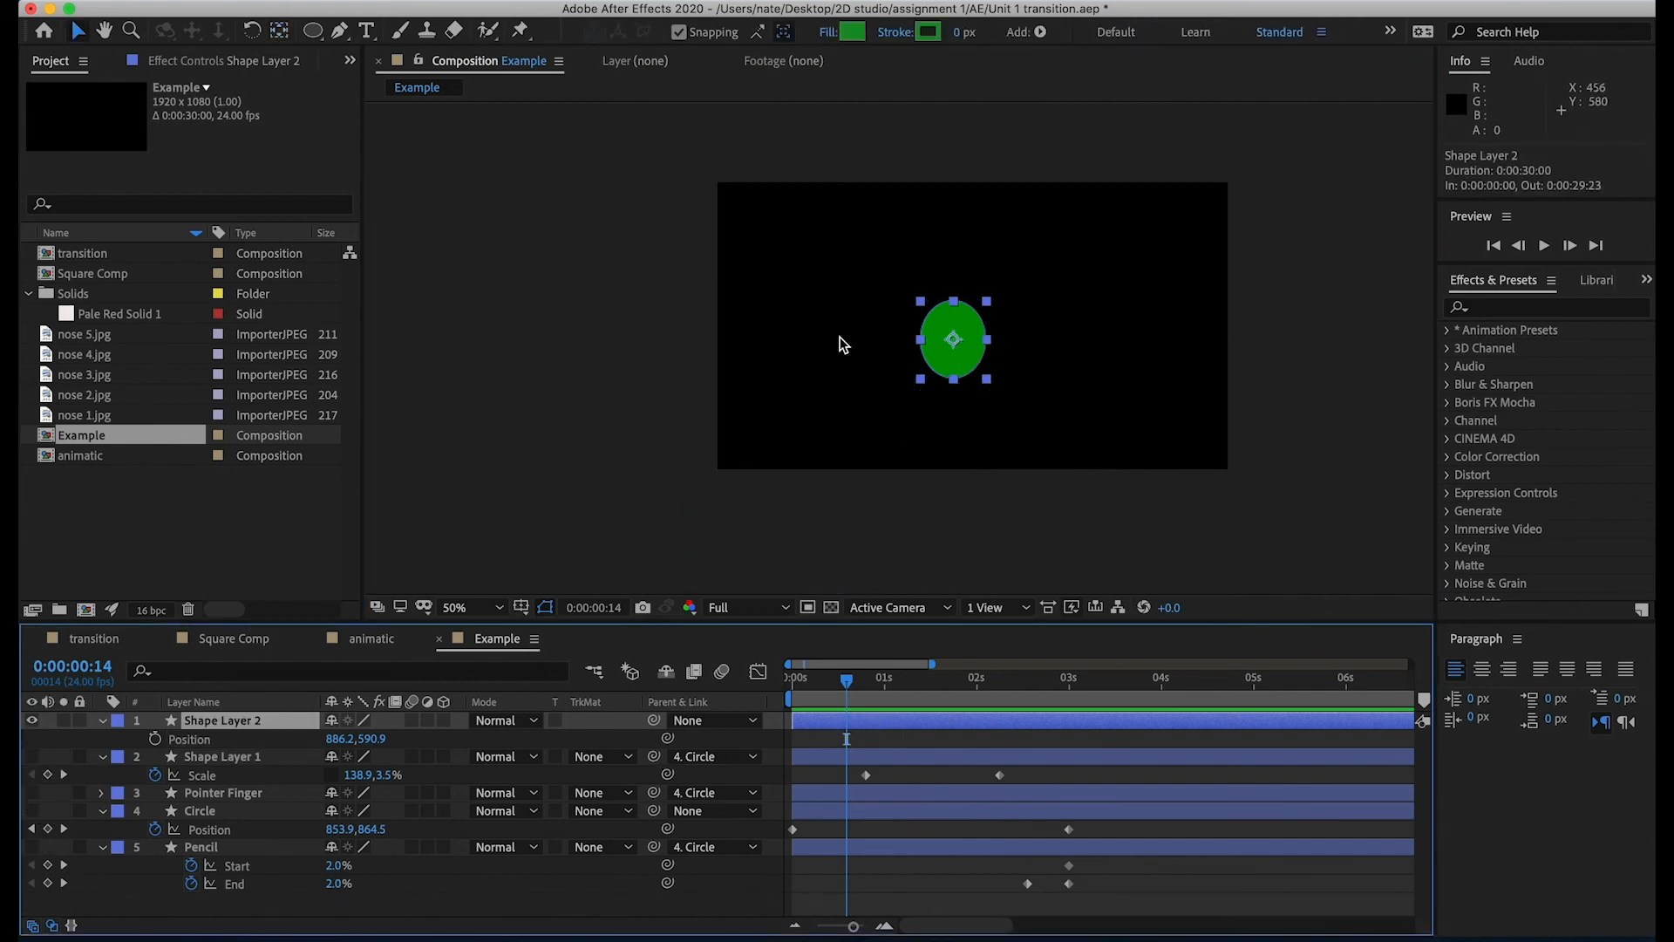
mouse_move(970, 336)
left_mouse_down()
mouse_move(929, 288)
mouse_move(919, 303)
mouse_move(862, 288)
mouse_move(938, 290)
mouse_move(891, 296)
mouse_move(993, 321)
left_mouse_up()
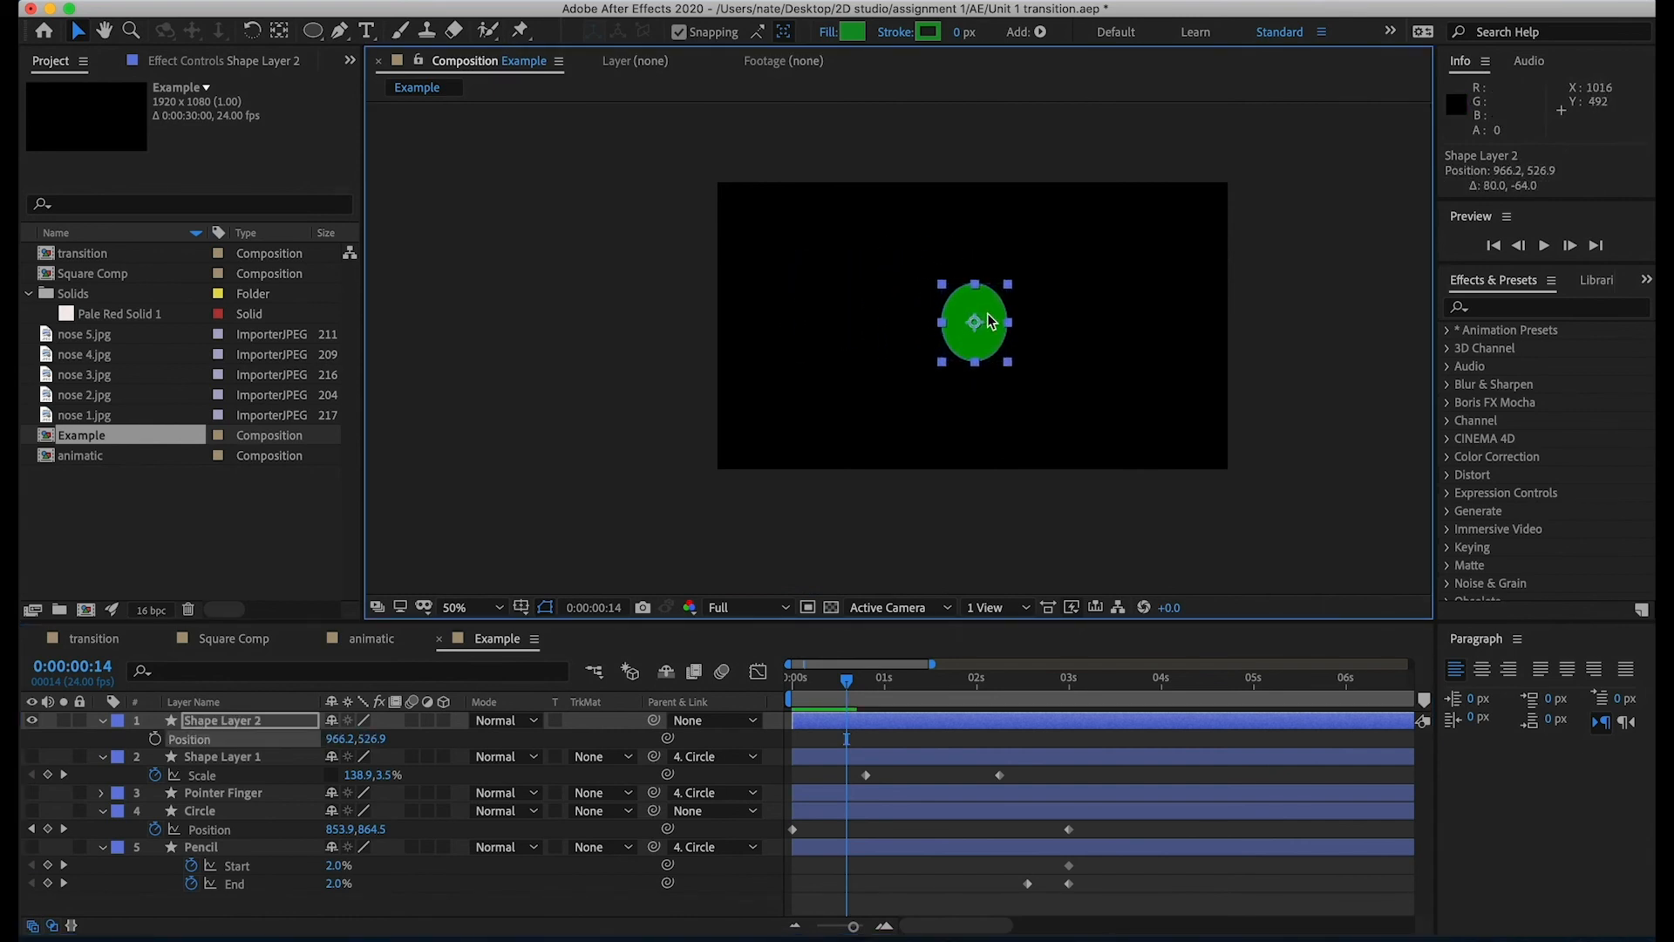
left_click(929, 720)
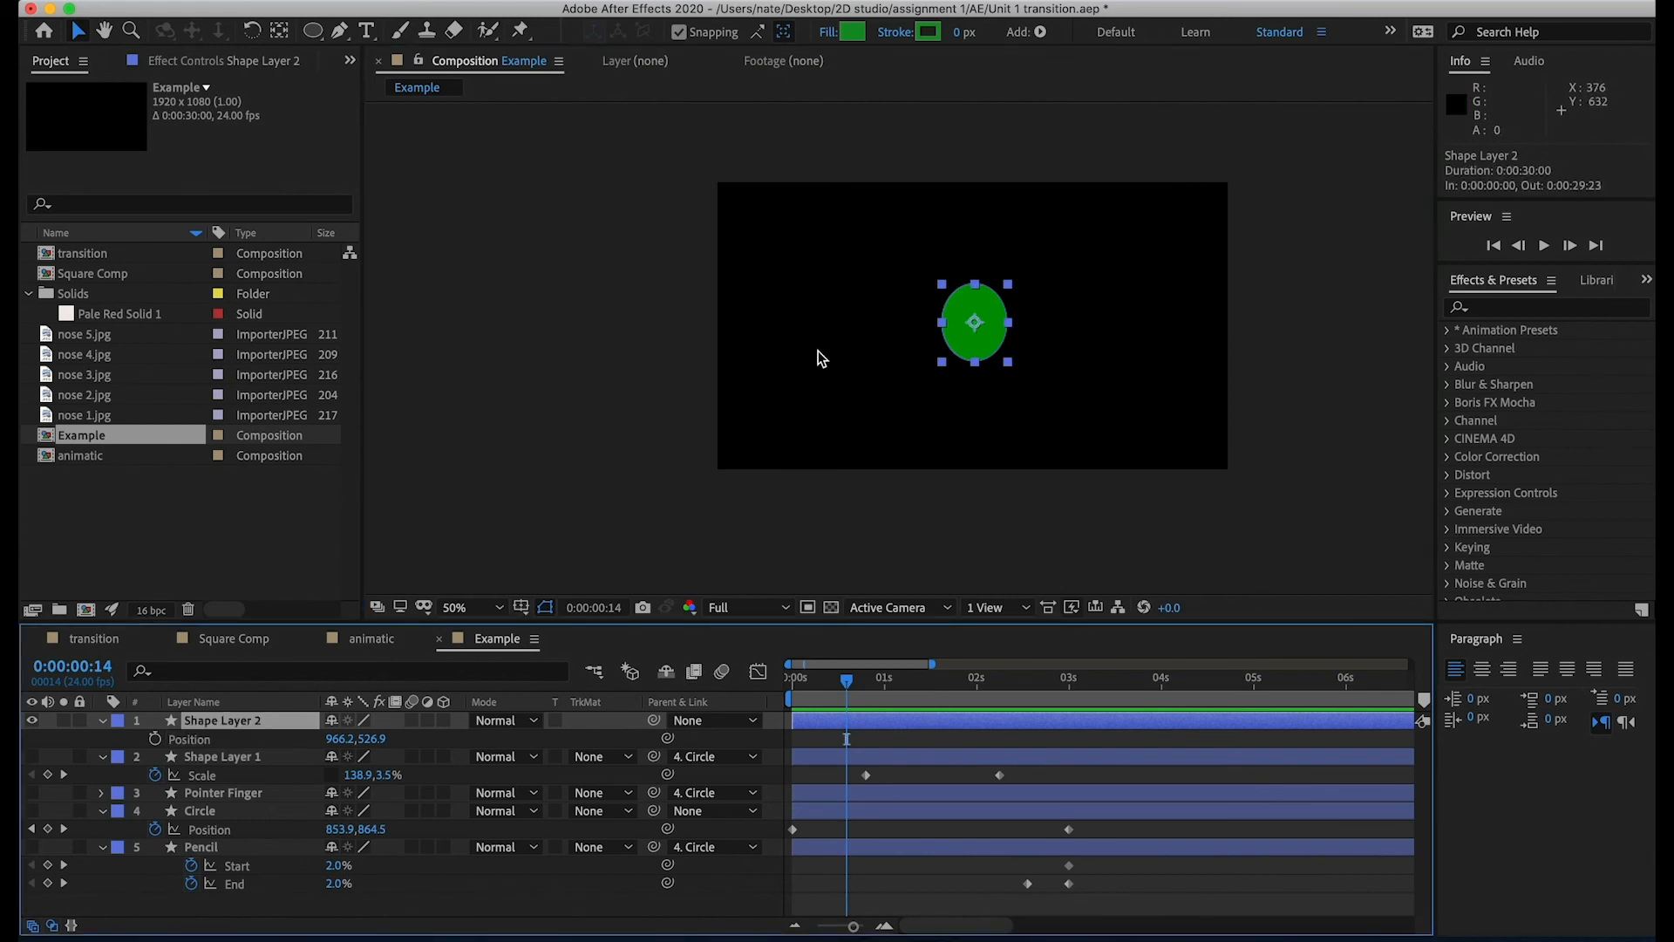
- Add a new shape layer above Shape Layer 2 and draw a closed triangle over the ellipse's upper half with the Pen tool
left_click(340, 30)
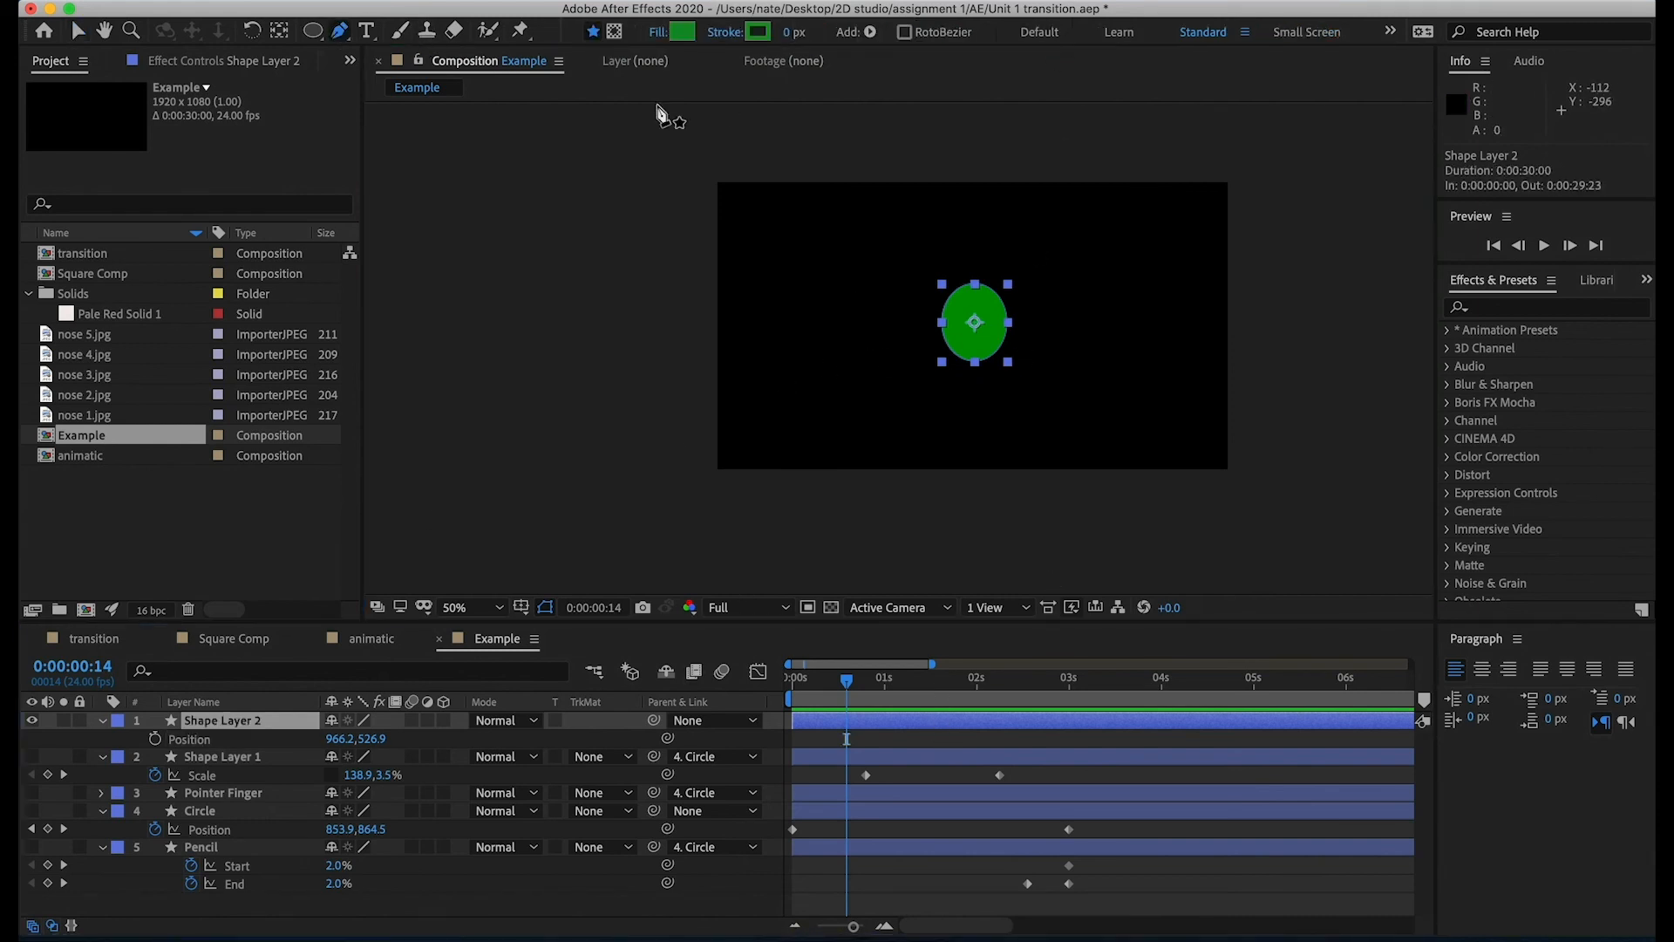
left_click(887, 720)
left_click(324, 0)
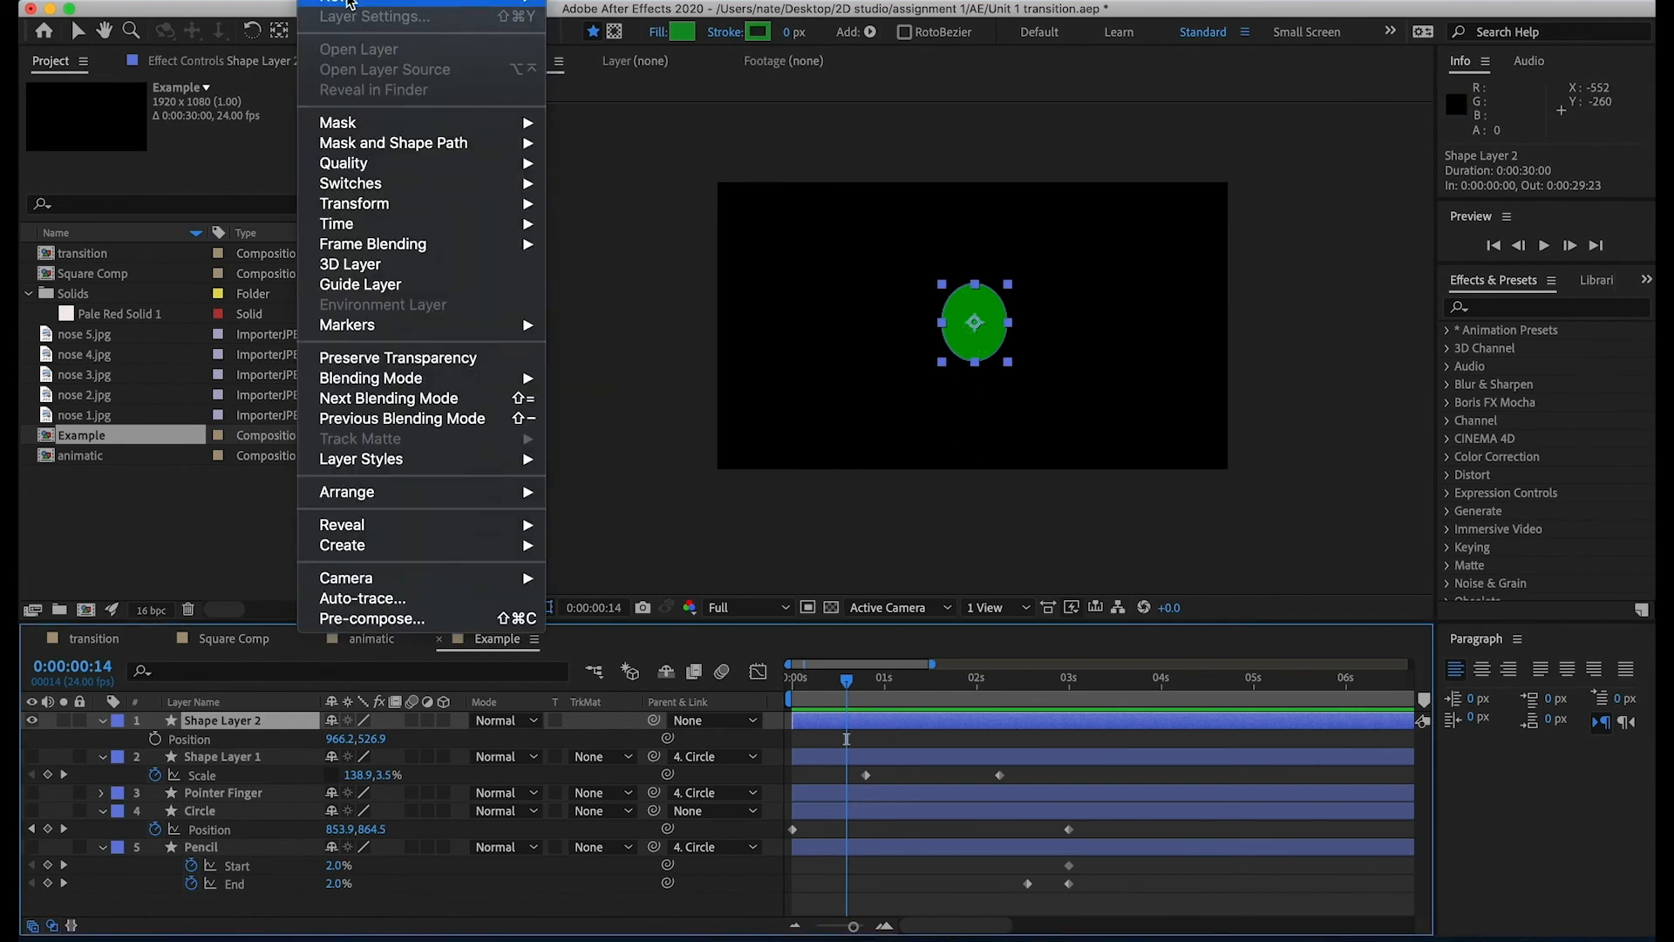
mouse_move(349, 2)
left_click(610, 104)
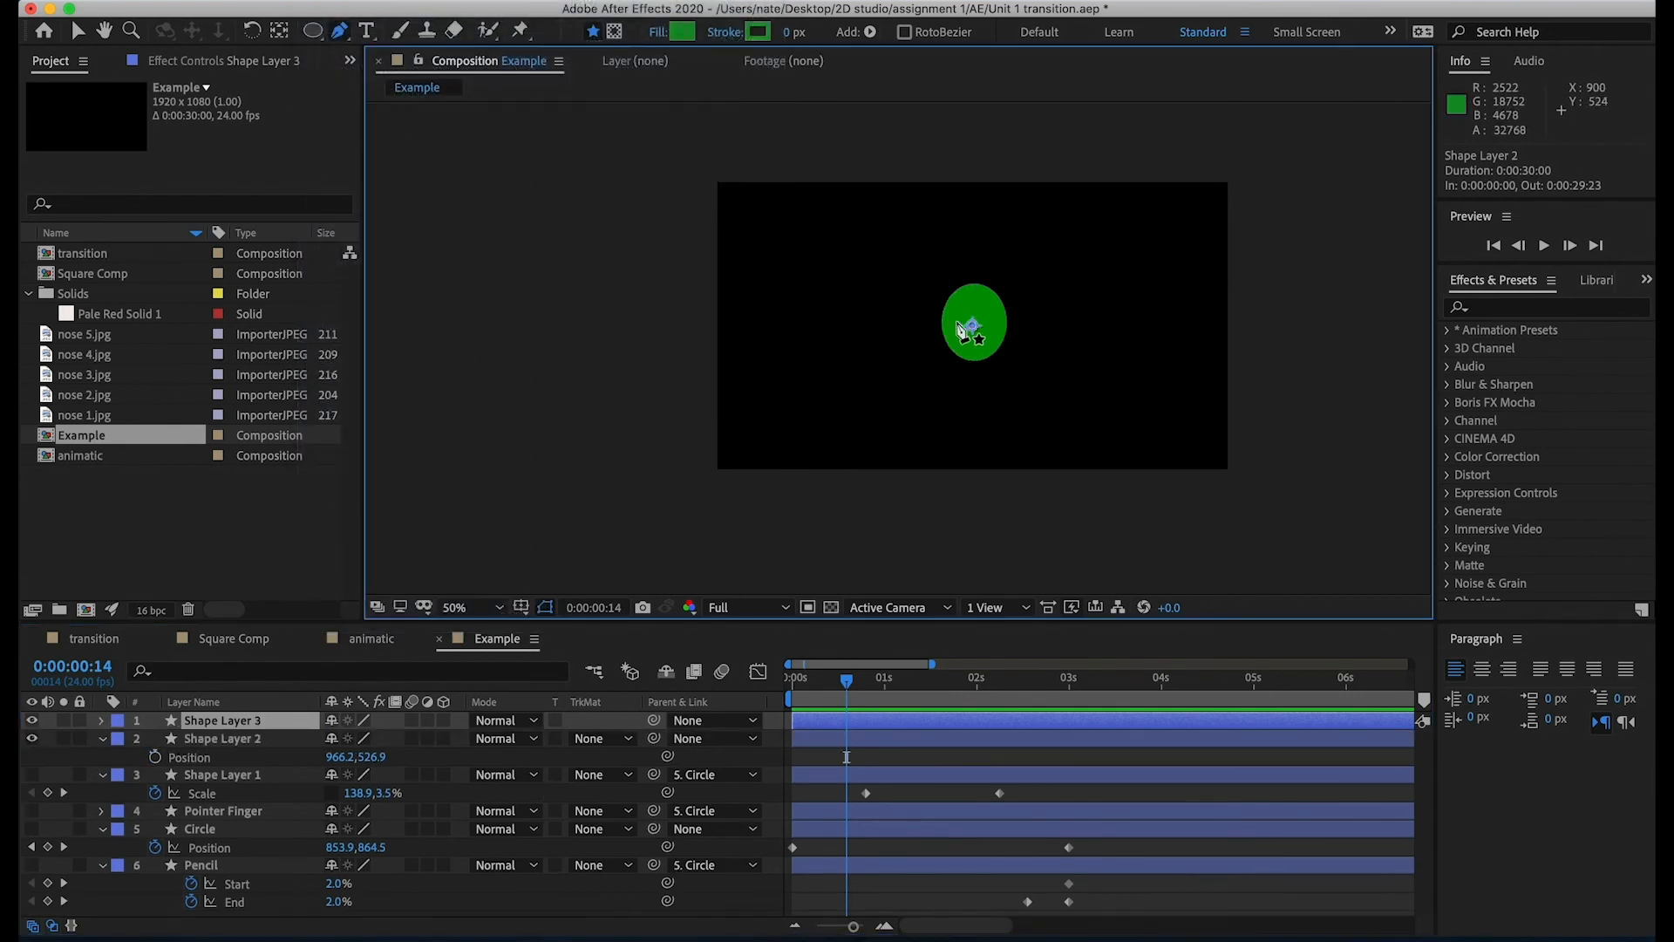
right_click(1015, 327)
key("Escape")
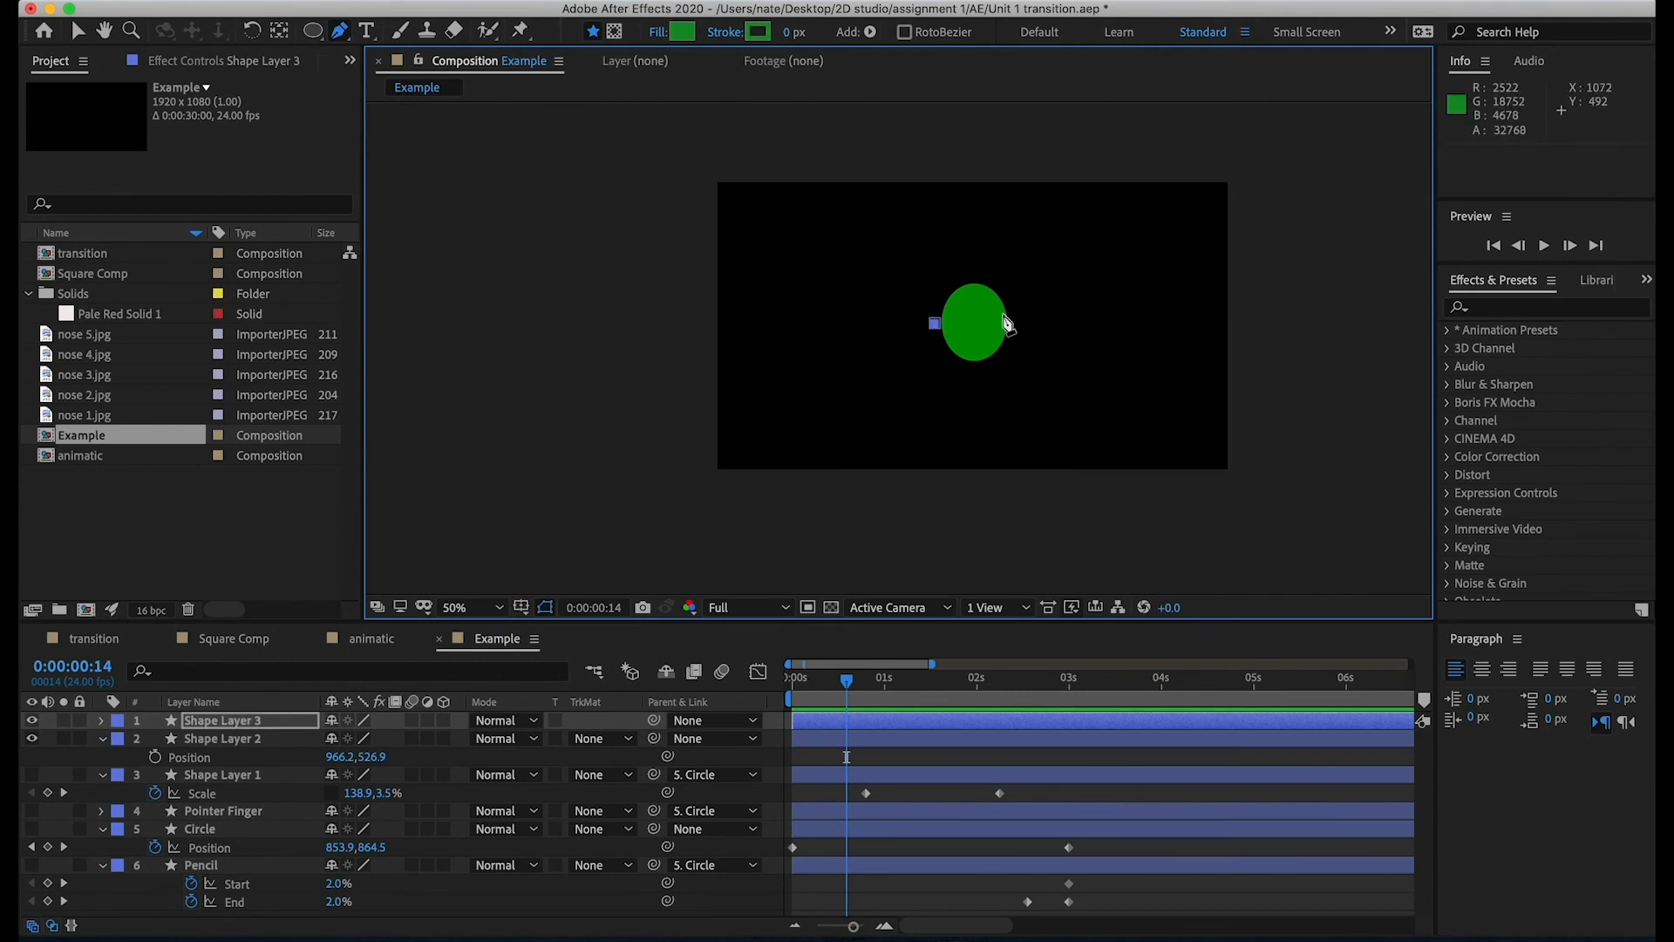
left_click(1012, 323)
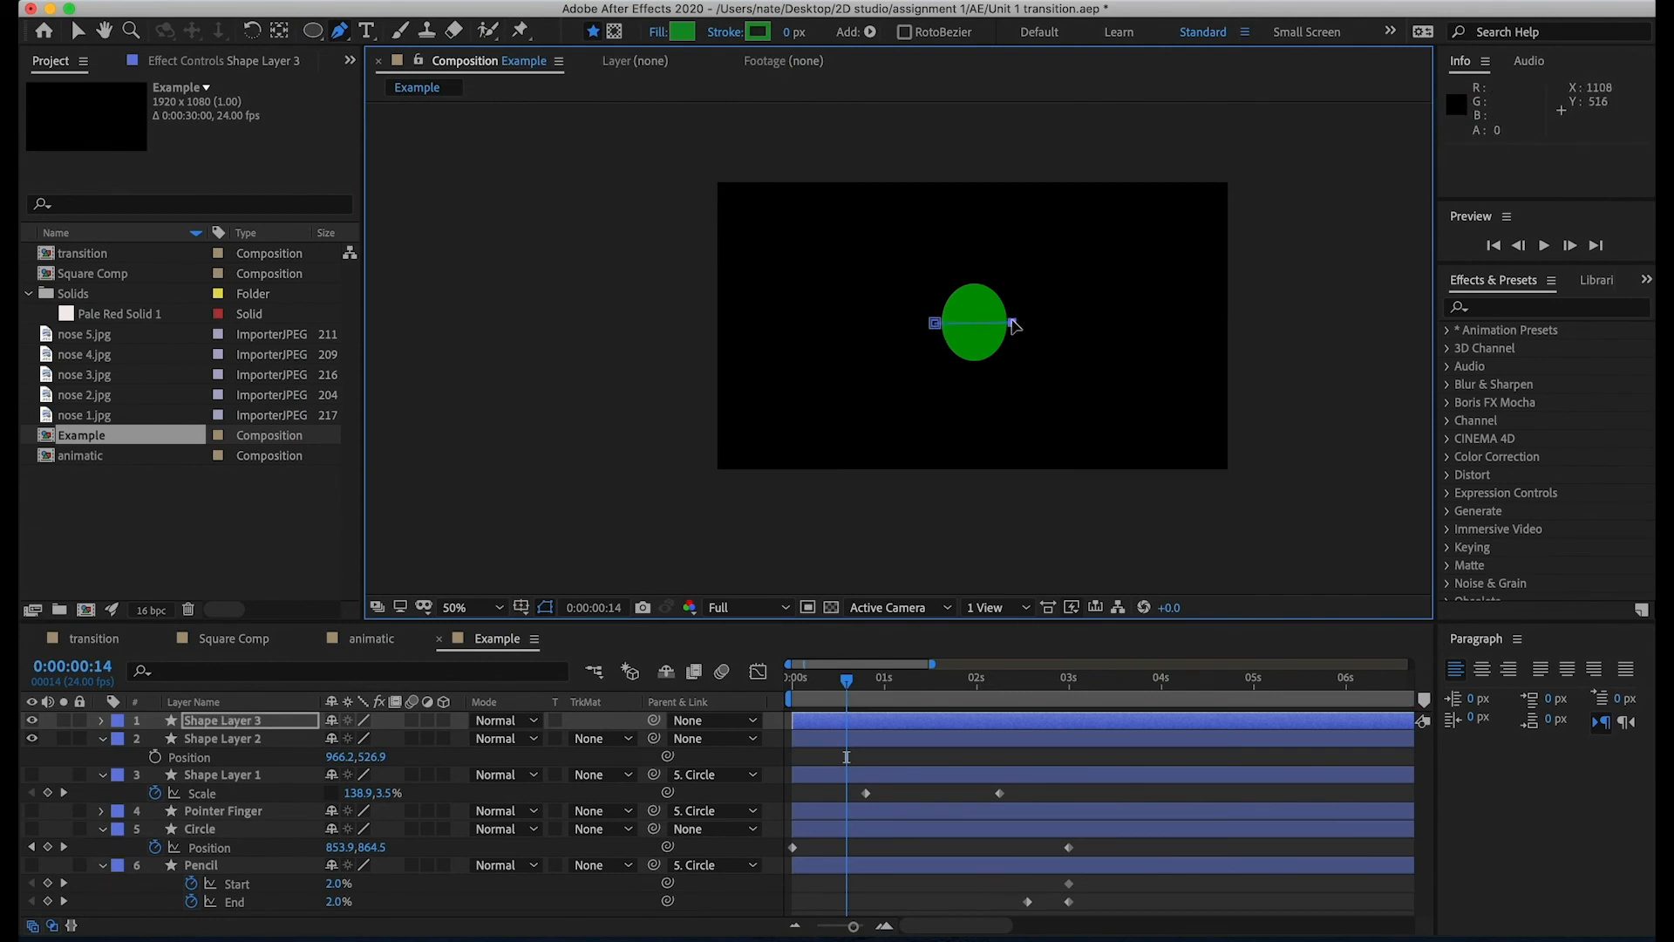
left_click(978, 250)
left_click(934, 324)
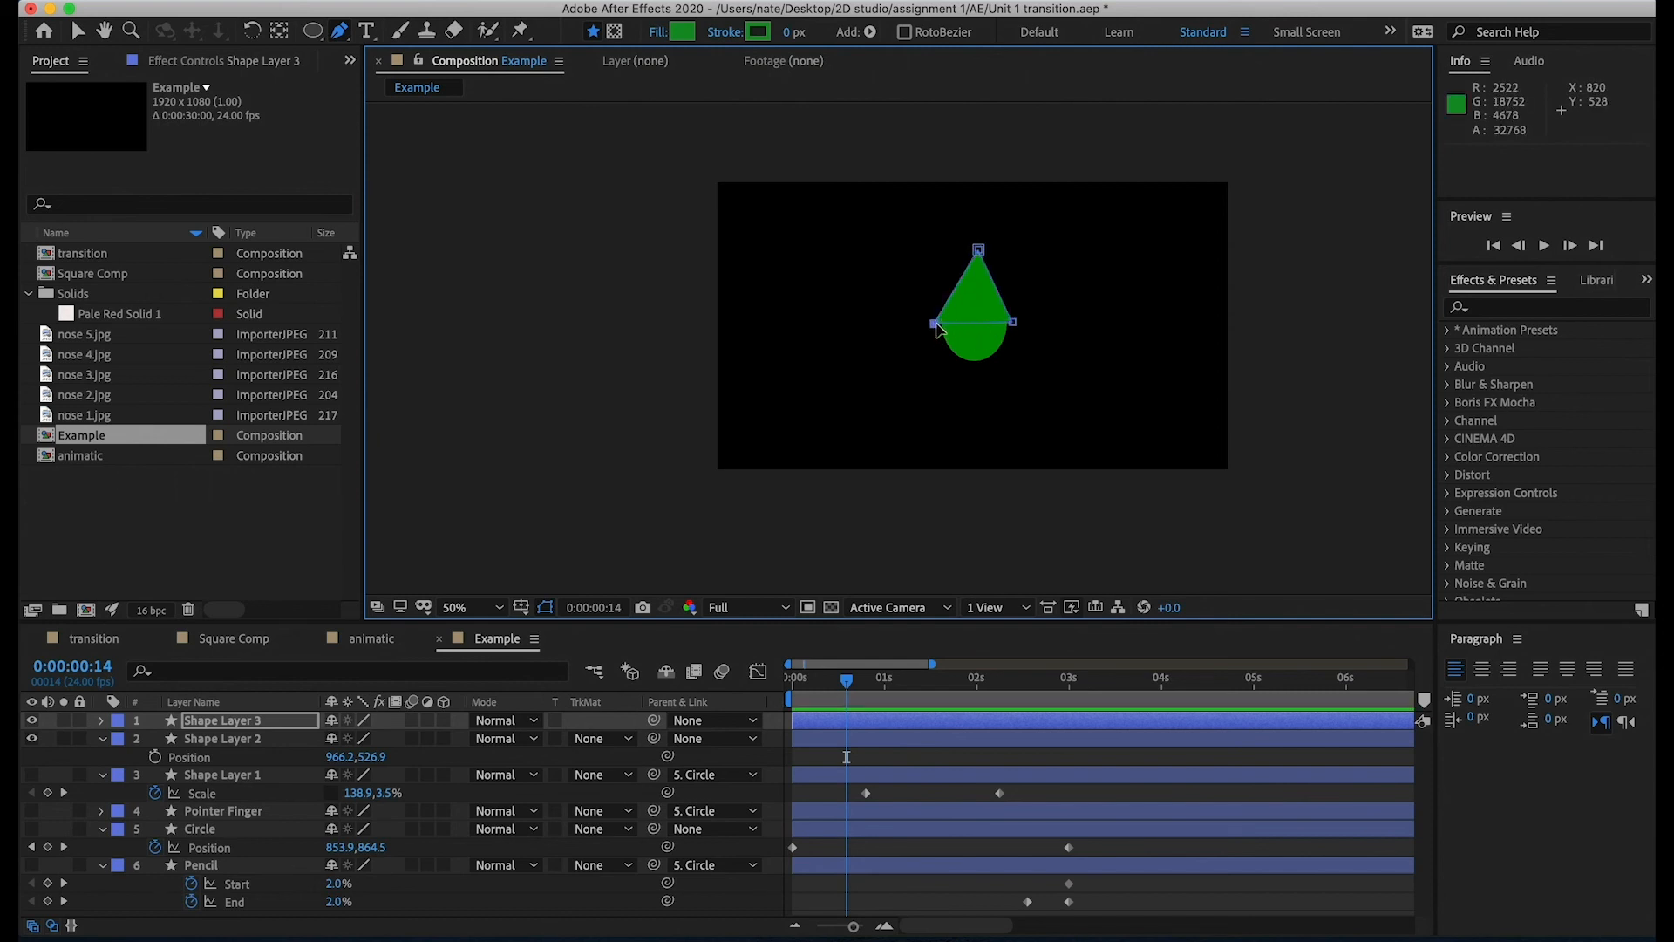
- Adjust the triangle's vertices so its base corners meet the ellipse's edges and its apex is centered above, forming a teardrop
left_click_drag(934, 323, 1004, 323)
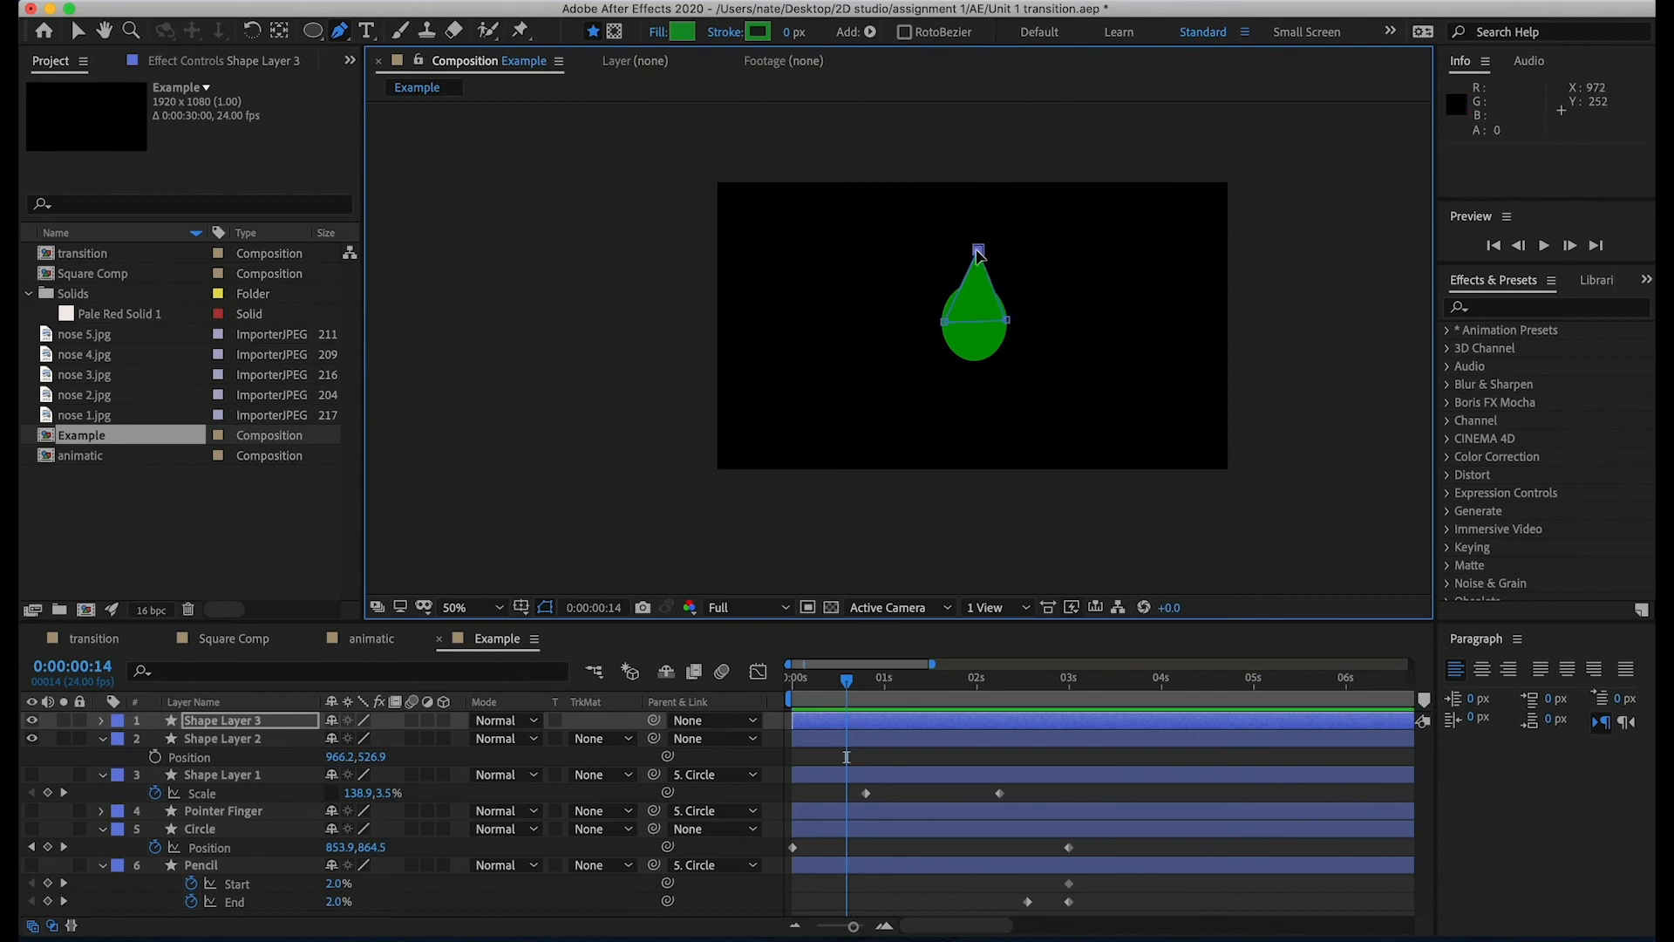
left_click_drag(978, 250, 995, 266)
scroll(1011, 324, "up", 1)
left_click_drag(1114, 291, 1108, 255)
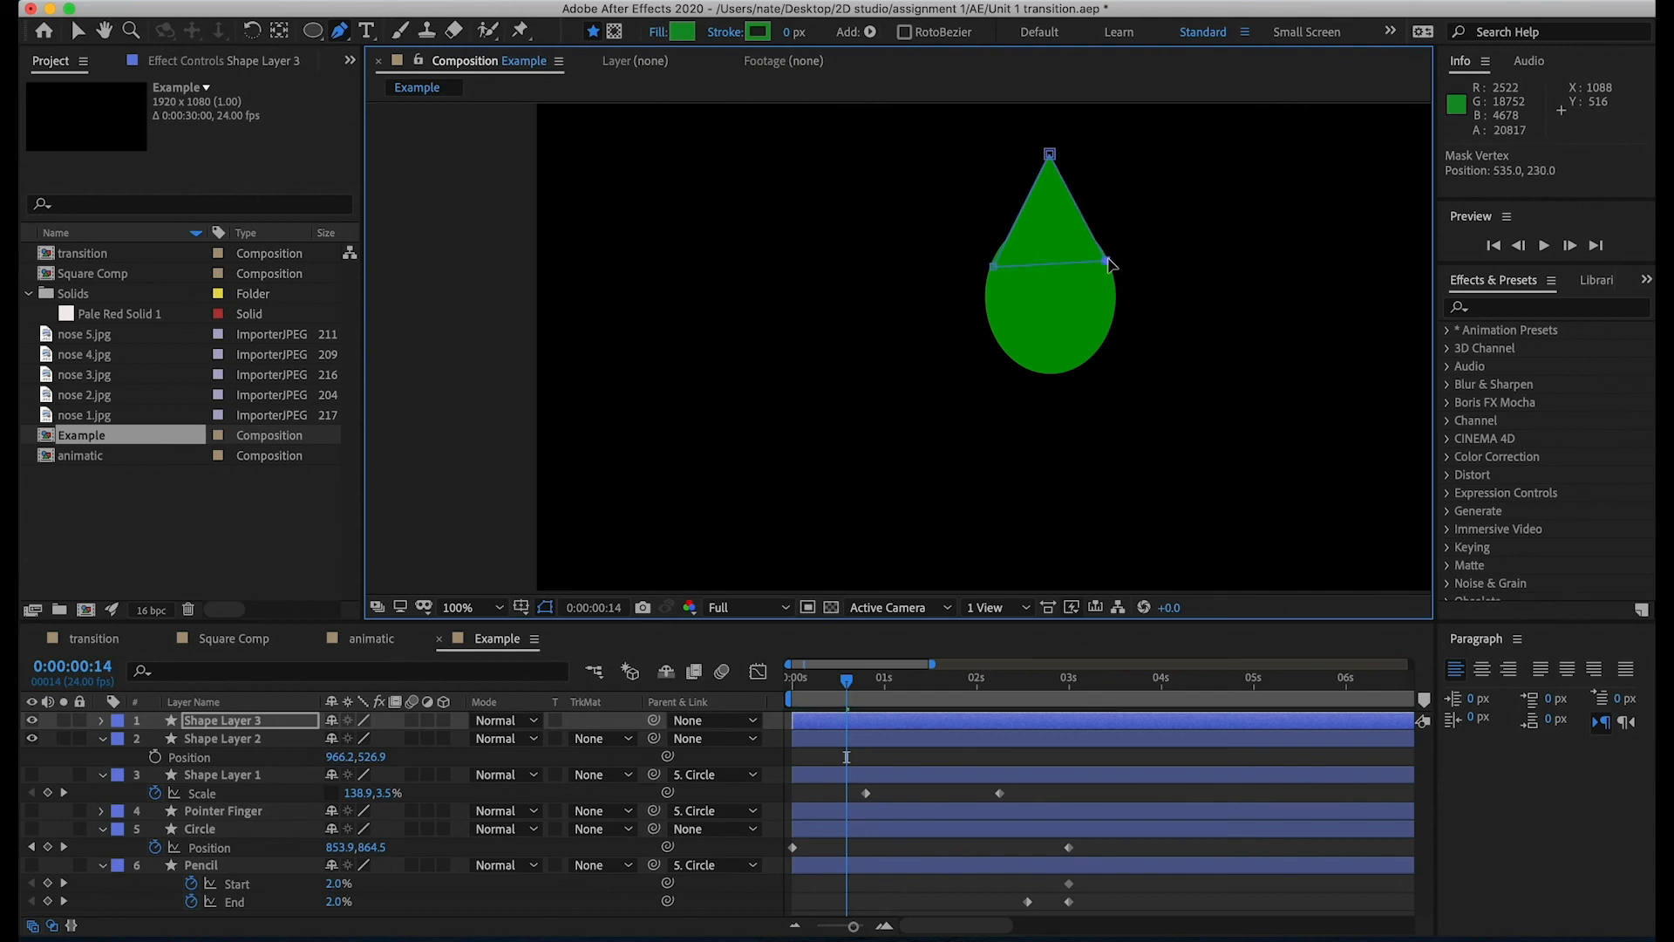
left_click_drag(1049, 155, 1051, 157)
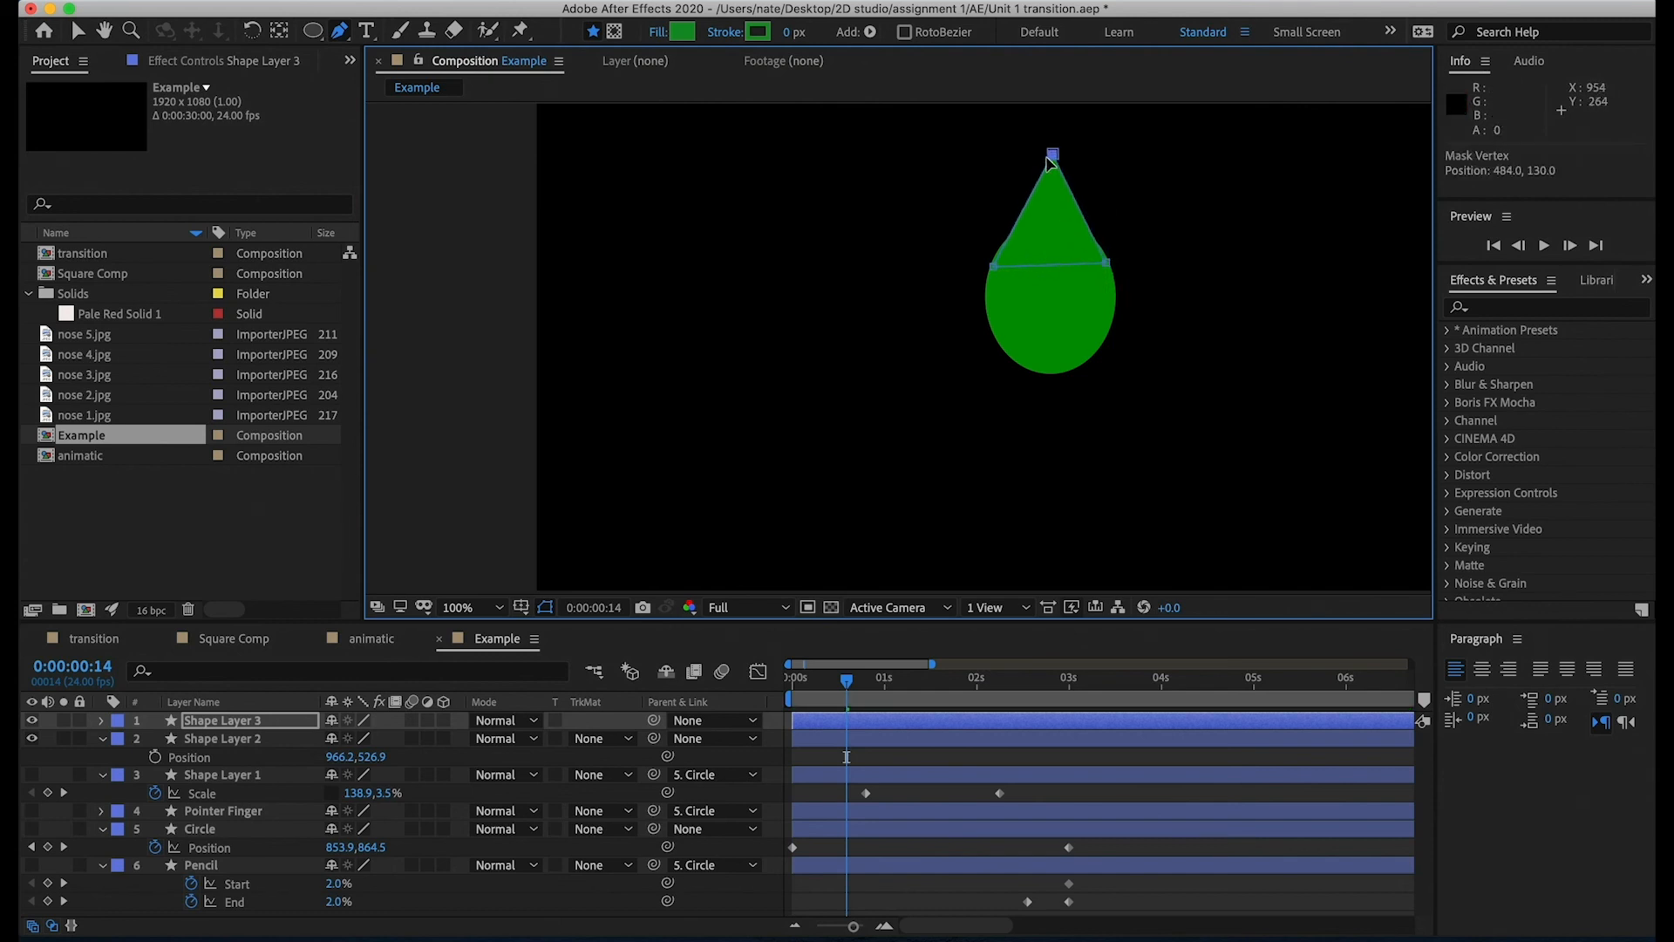
left_click(1107, 266)
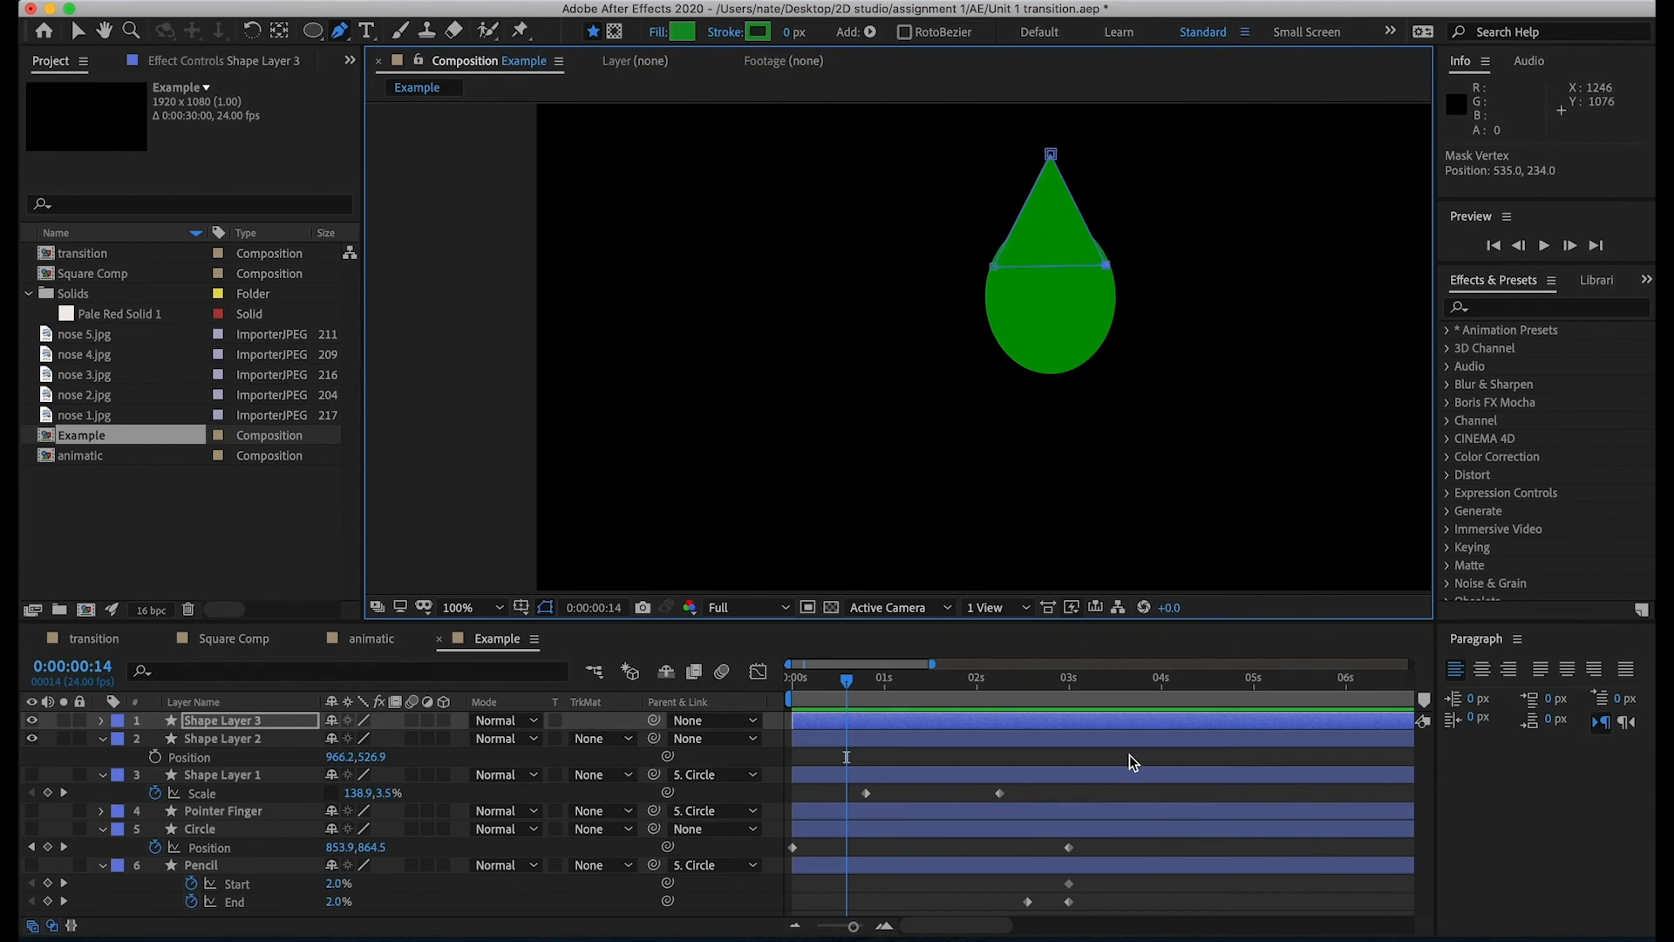
- Move Shape Layer 3's anchor point to the middle of the triangle's base and reveal the layer's Scale property
left_click(1123, 724)
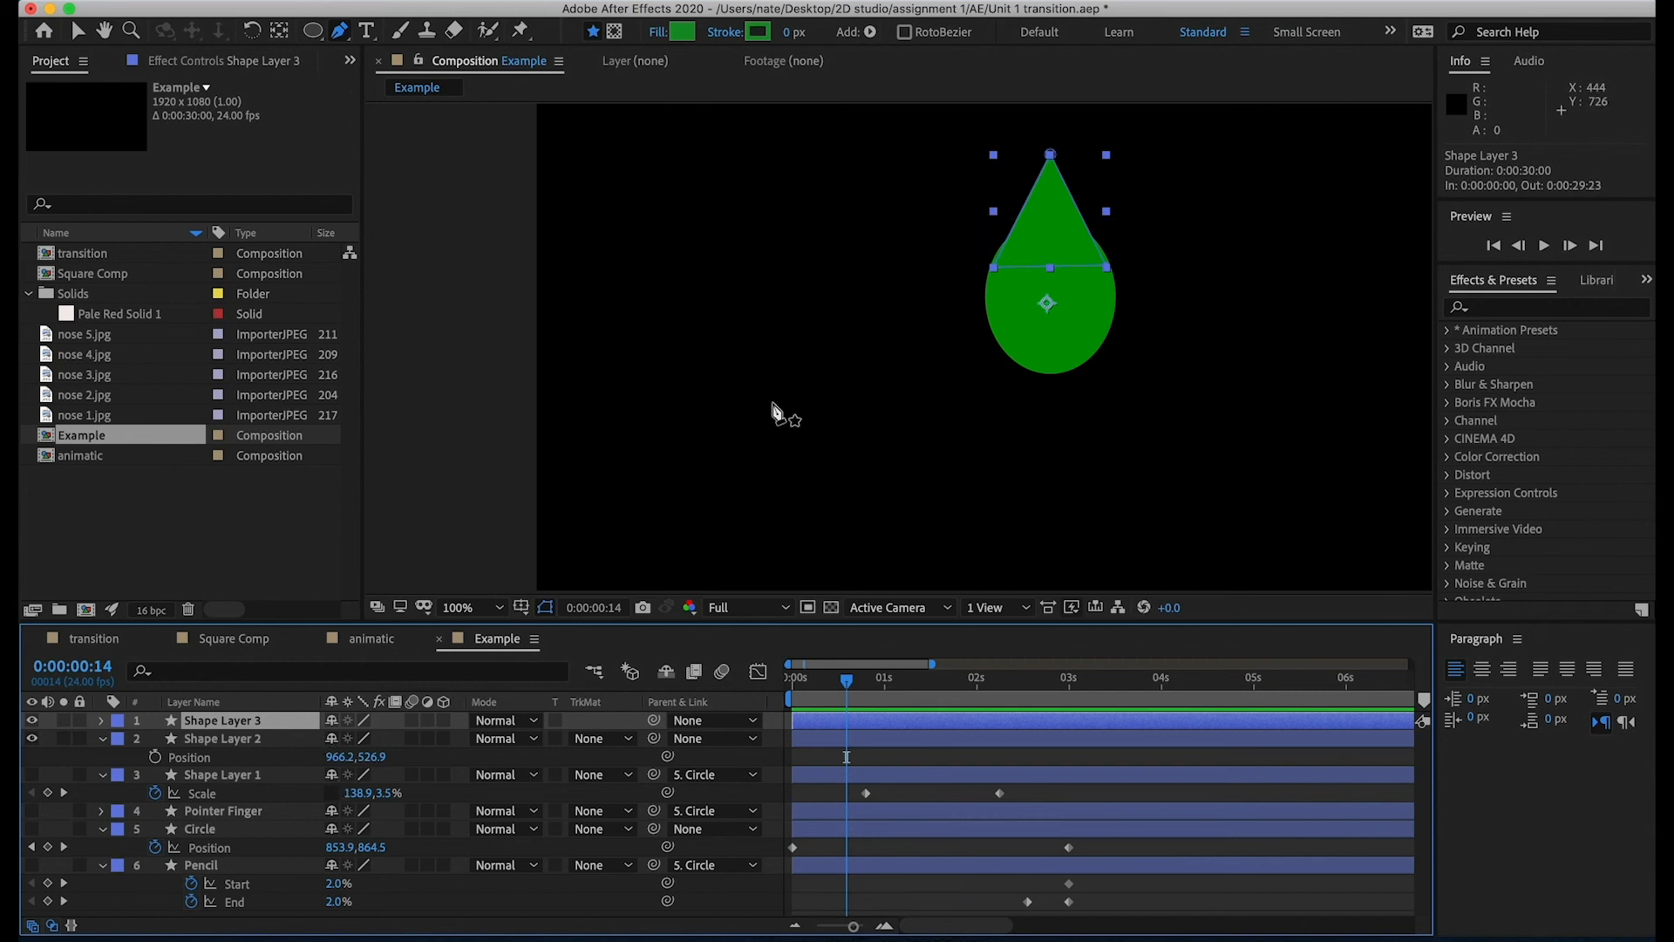
key("v")
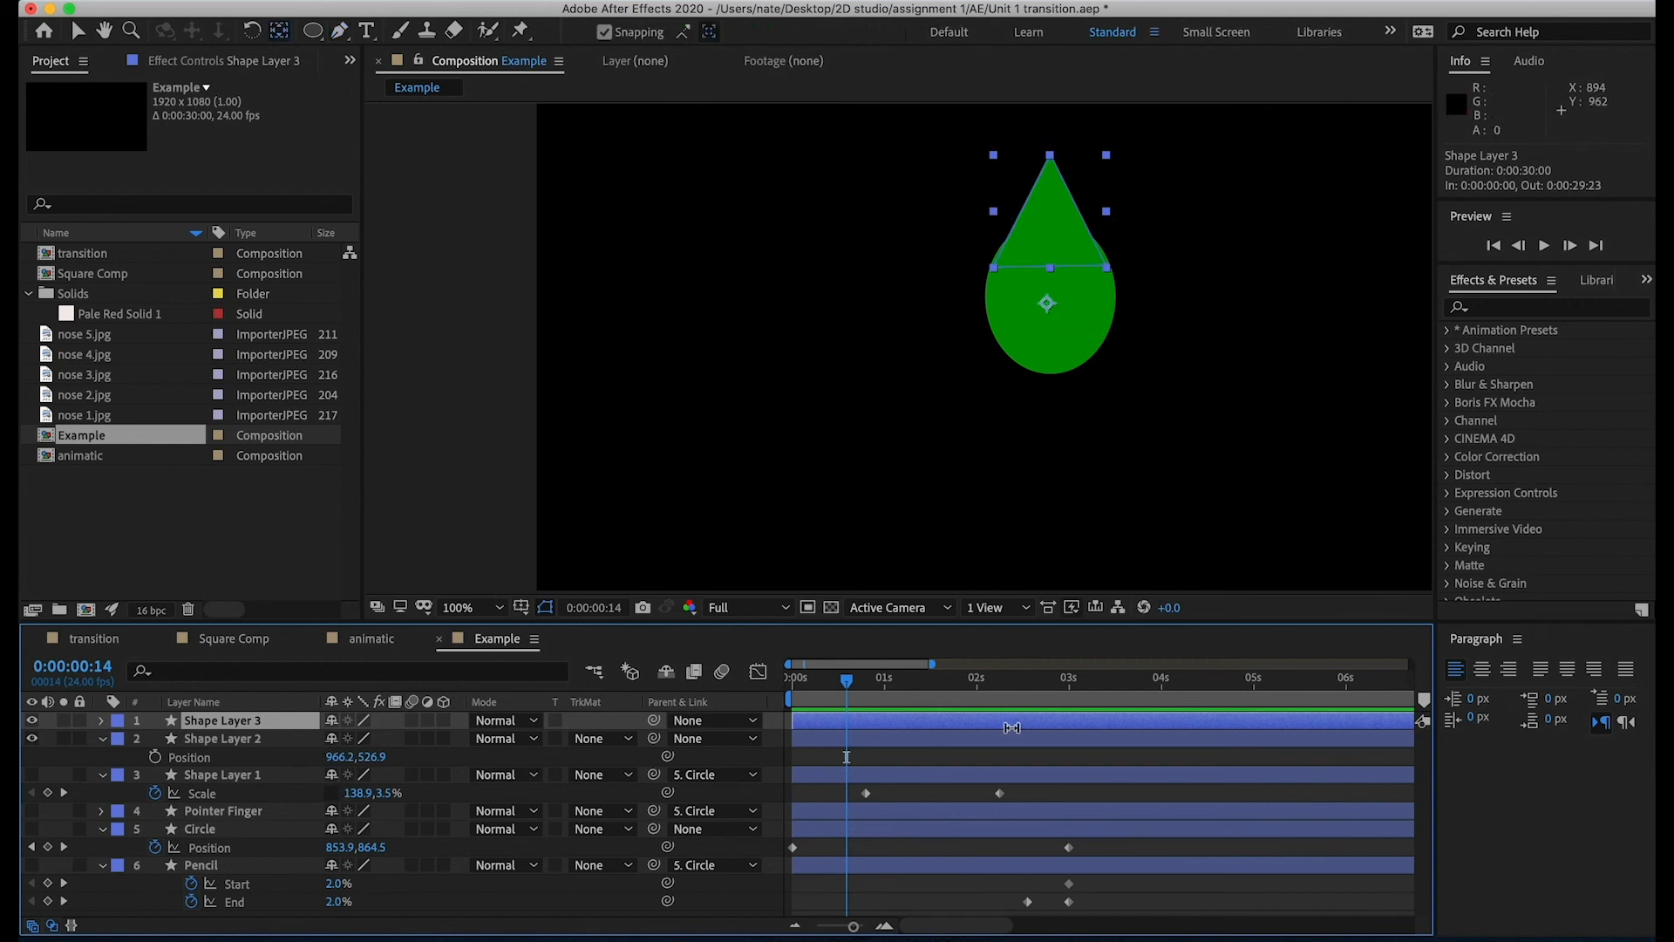
key("s")
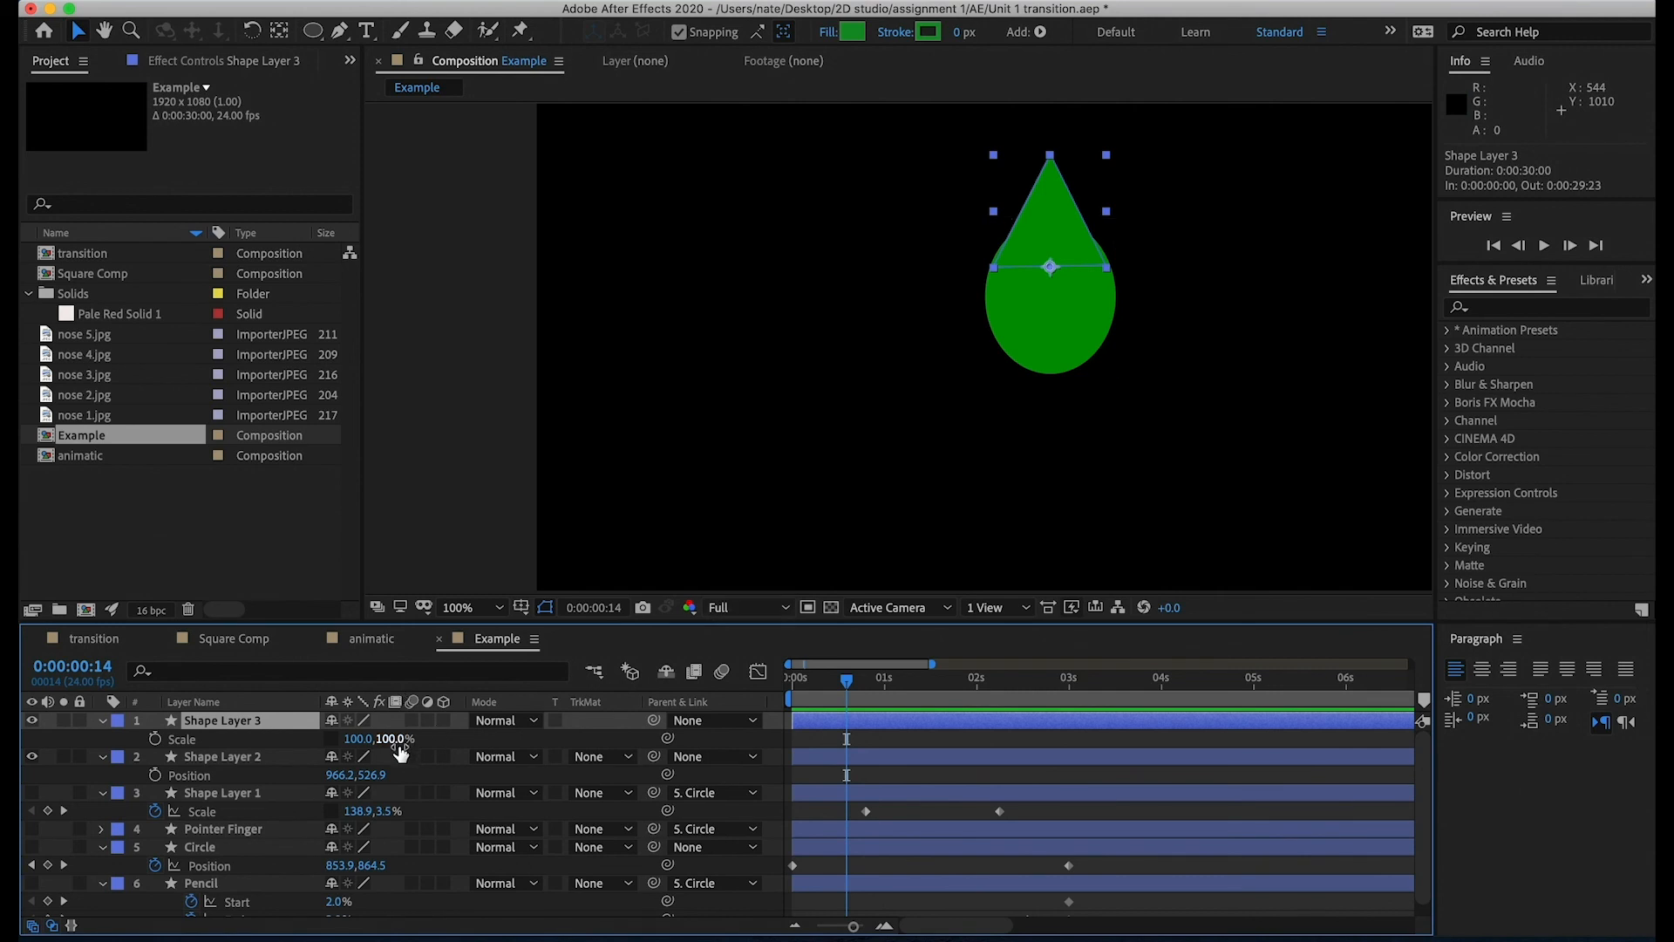
- Animate Shape Layer 3's vertical scale with keyframes of 30% at 0:00:00:14 and 129% at 0:00:01:12, keeping the width at 100%
left_click_drag(399, 742, 330, 752)
left_click(156, 739)
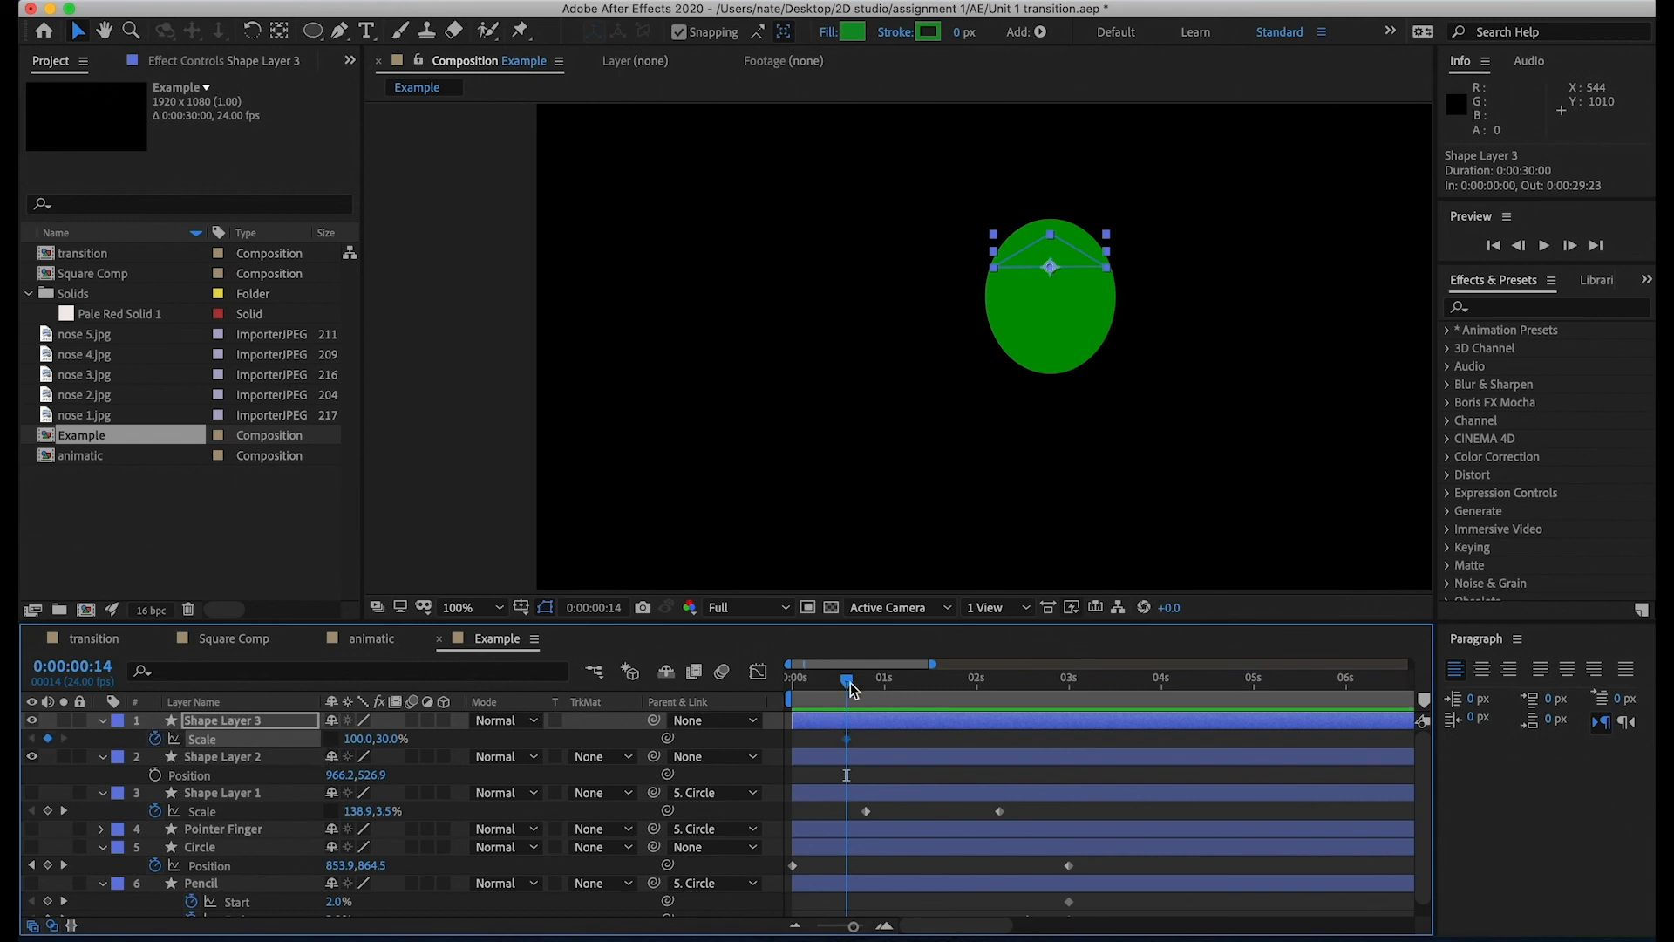
left_click_drag(853, 689, 933, 684)
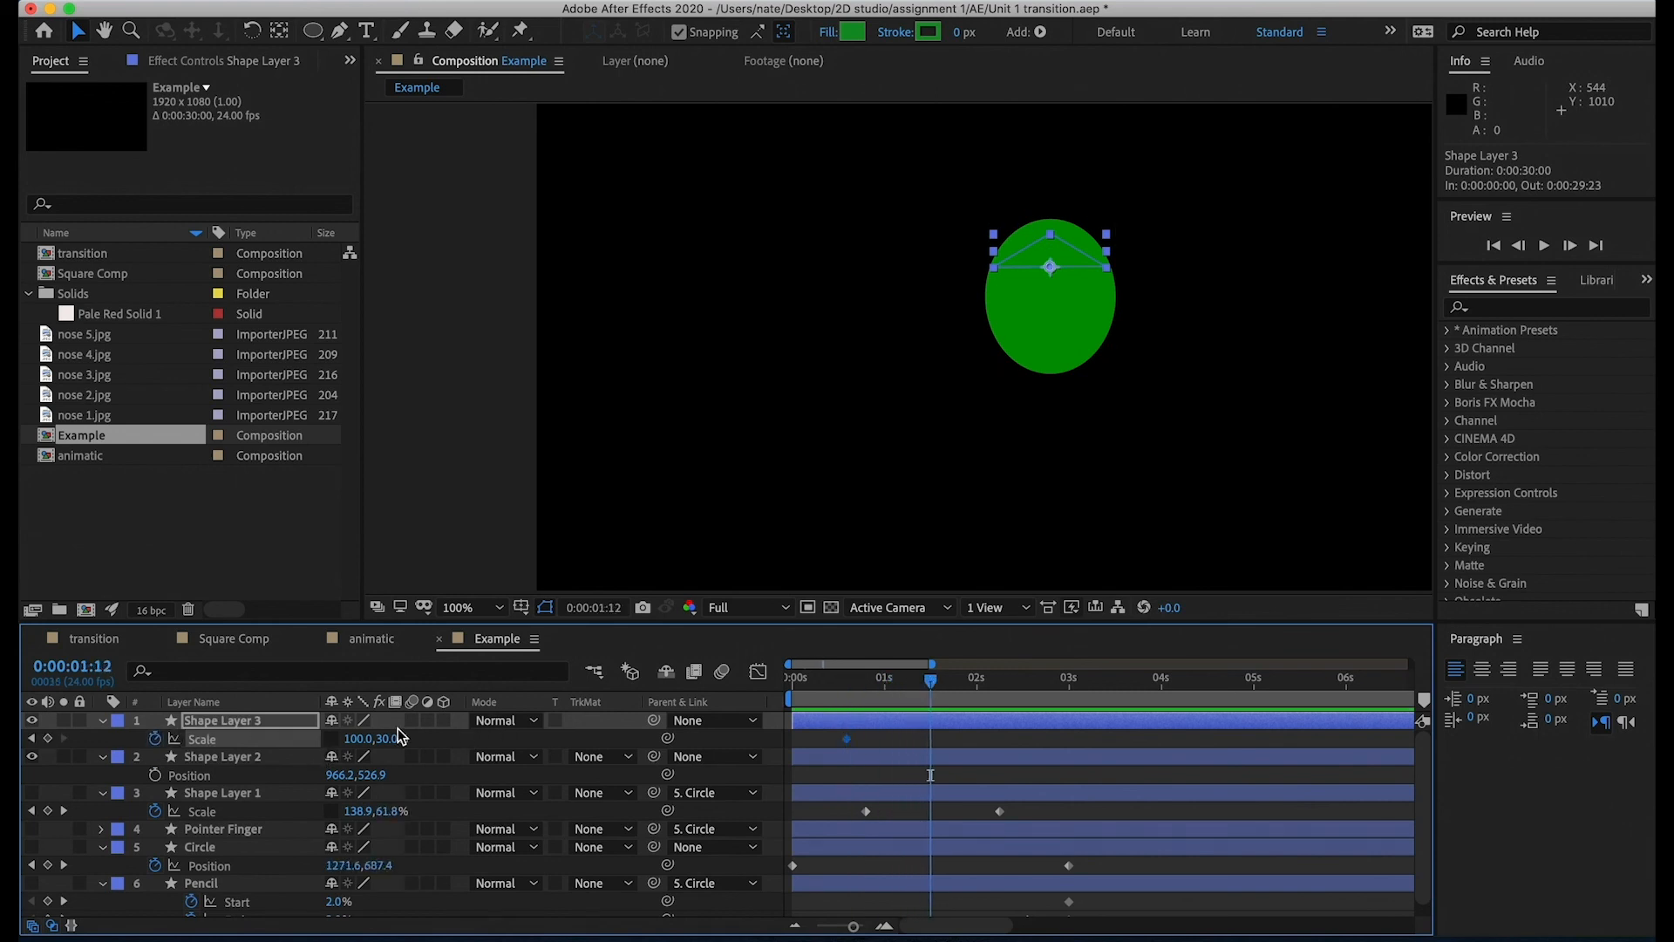
left_click_drag(399, 737, 460, 734)
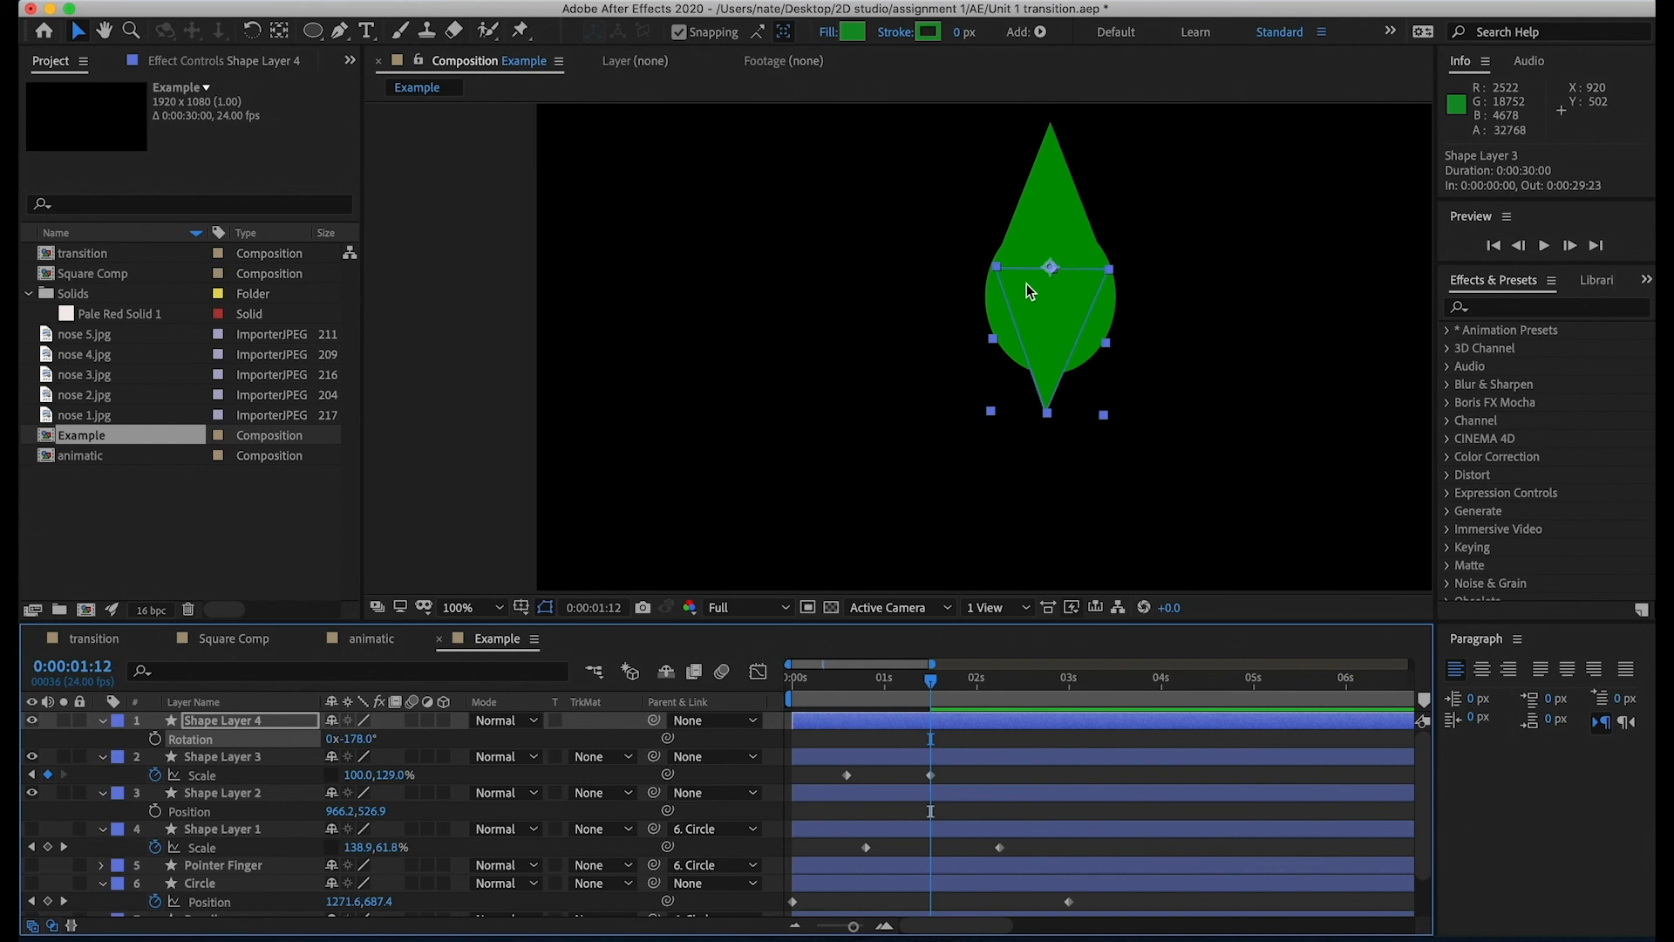
- Move the flipped triangle on Shape Layer 4 down over the ellipse's lower half with snapping off, and check it at 0:00:00:13
left_click_drag(1027, 287, 1075, 370)
left_click(678, 31)
left_click_drag(895, 687, 842, 684)
- Pre-compose Shape Layers 2, 3 and 4 into a new composition named lime
left_click(253, 792)
left_click(258, 716)
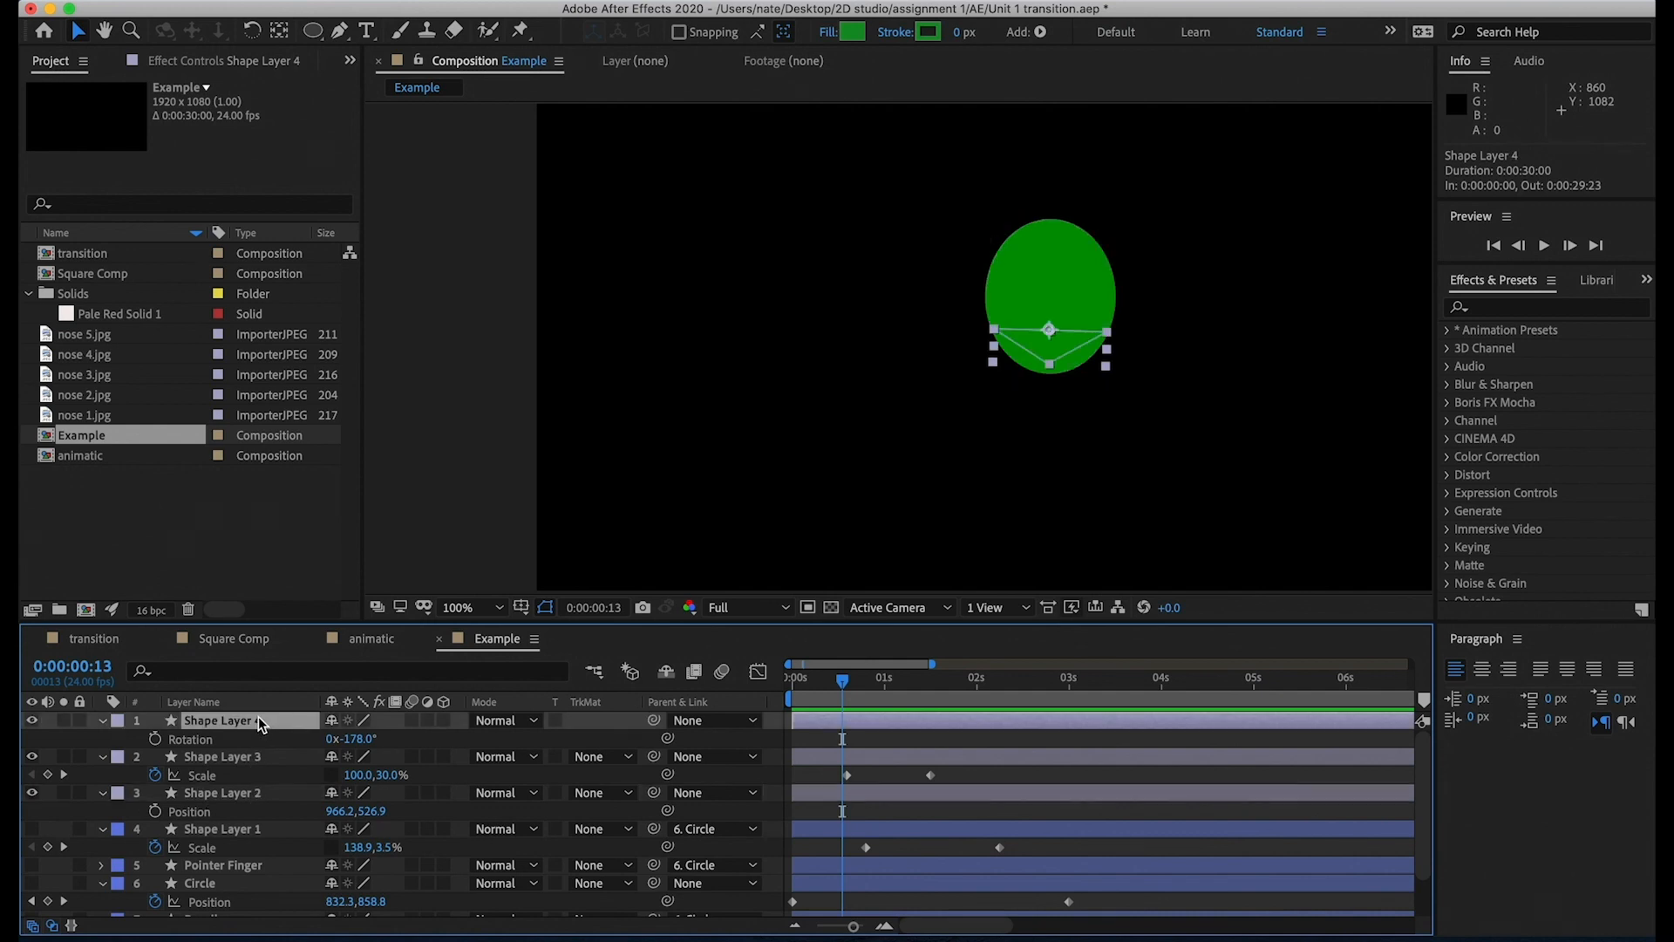
left_click(265, 788, "shift")
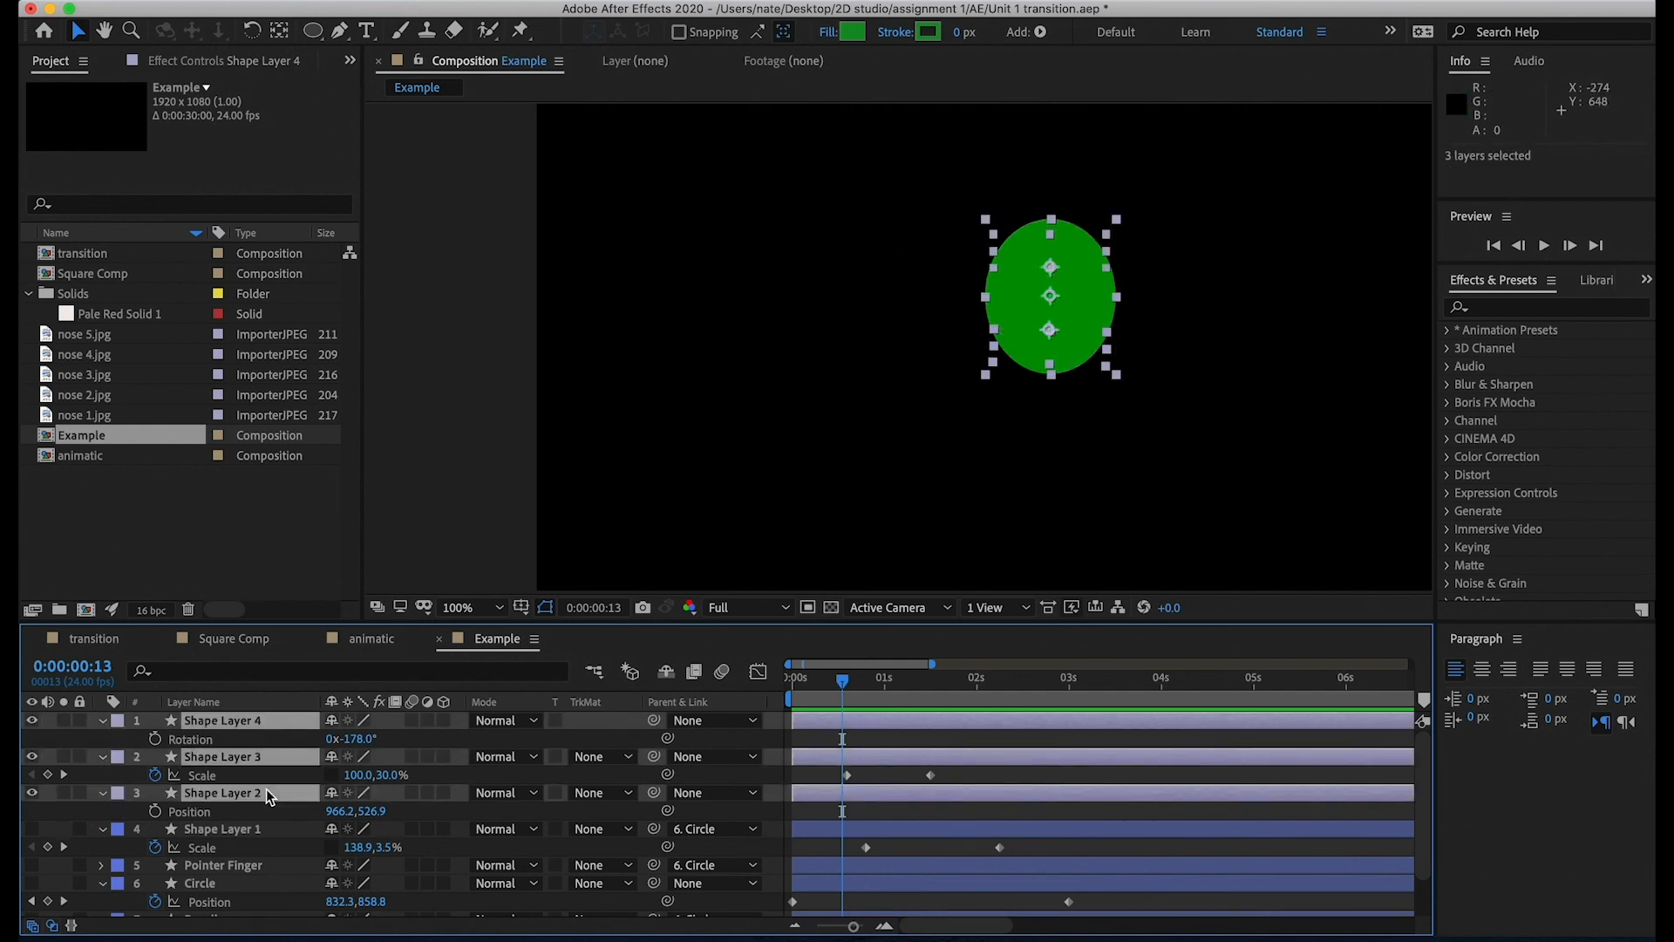
key("super+shift+c")
left_click(921, 579)
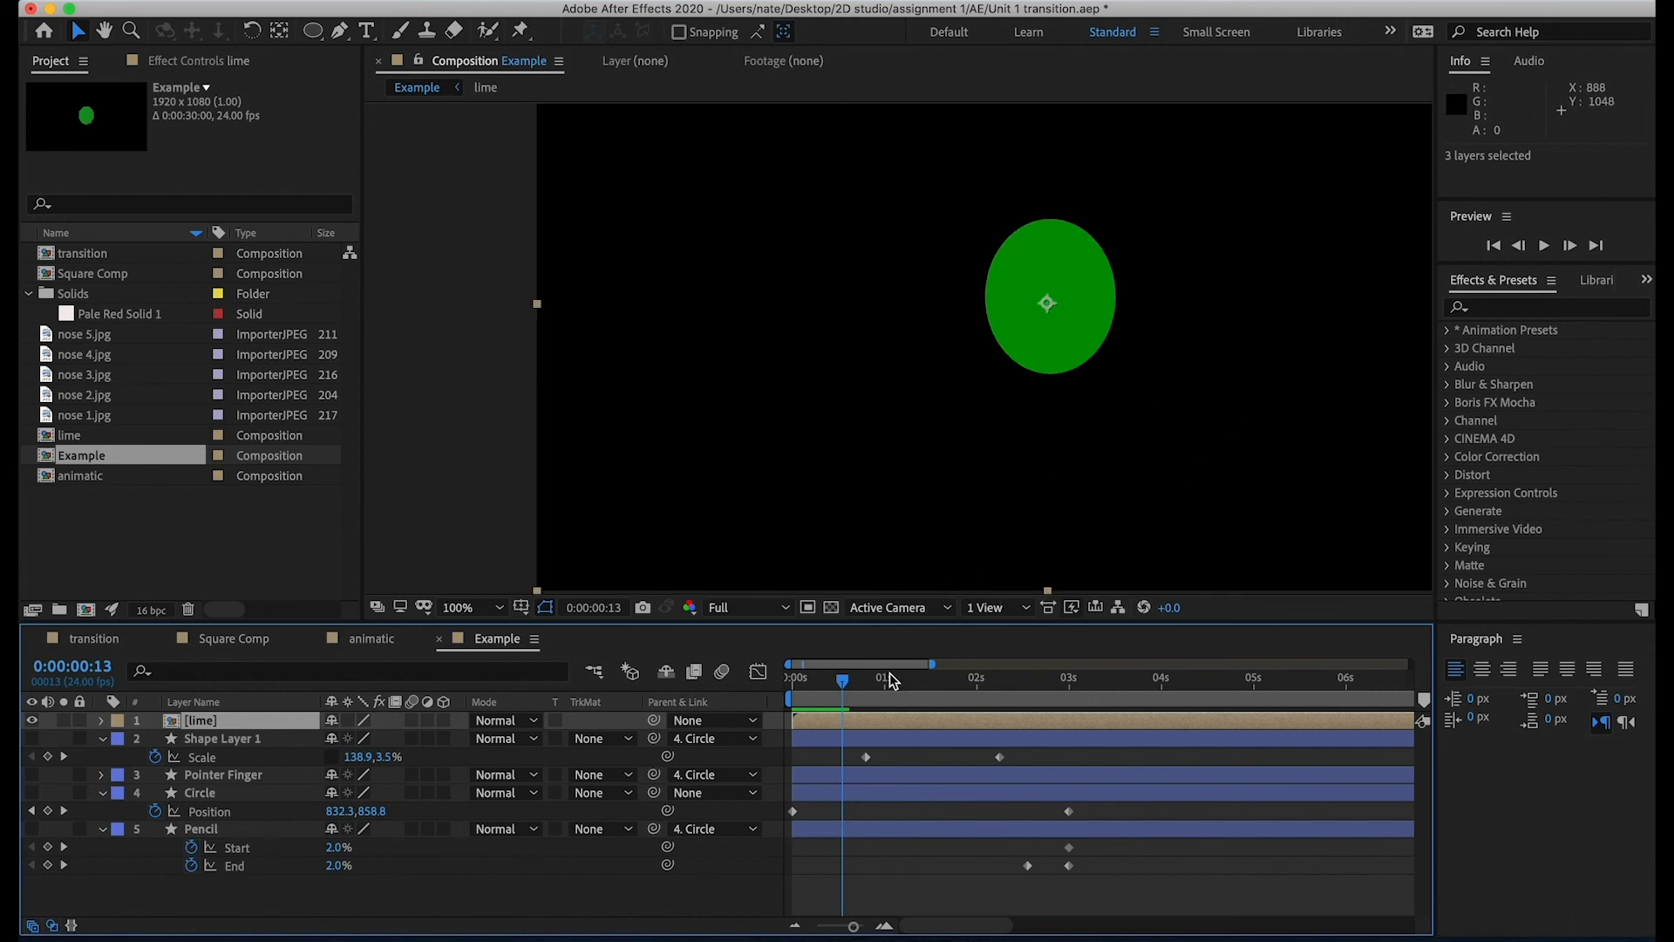
- Move the lime layer's anchor point to the ellipse's center, at about 966, 528
mouse_move(844, 680)
left_mouse_down()
mouse_move(931, 678)
mouse_move(841, 678)
mouse_move(857, 681)
left_mouse_up()
left_click(851, 716)
key("p")
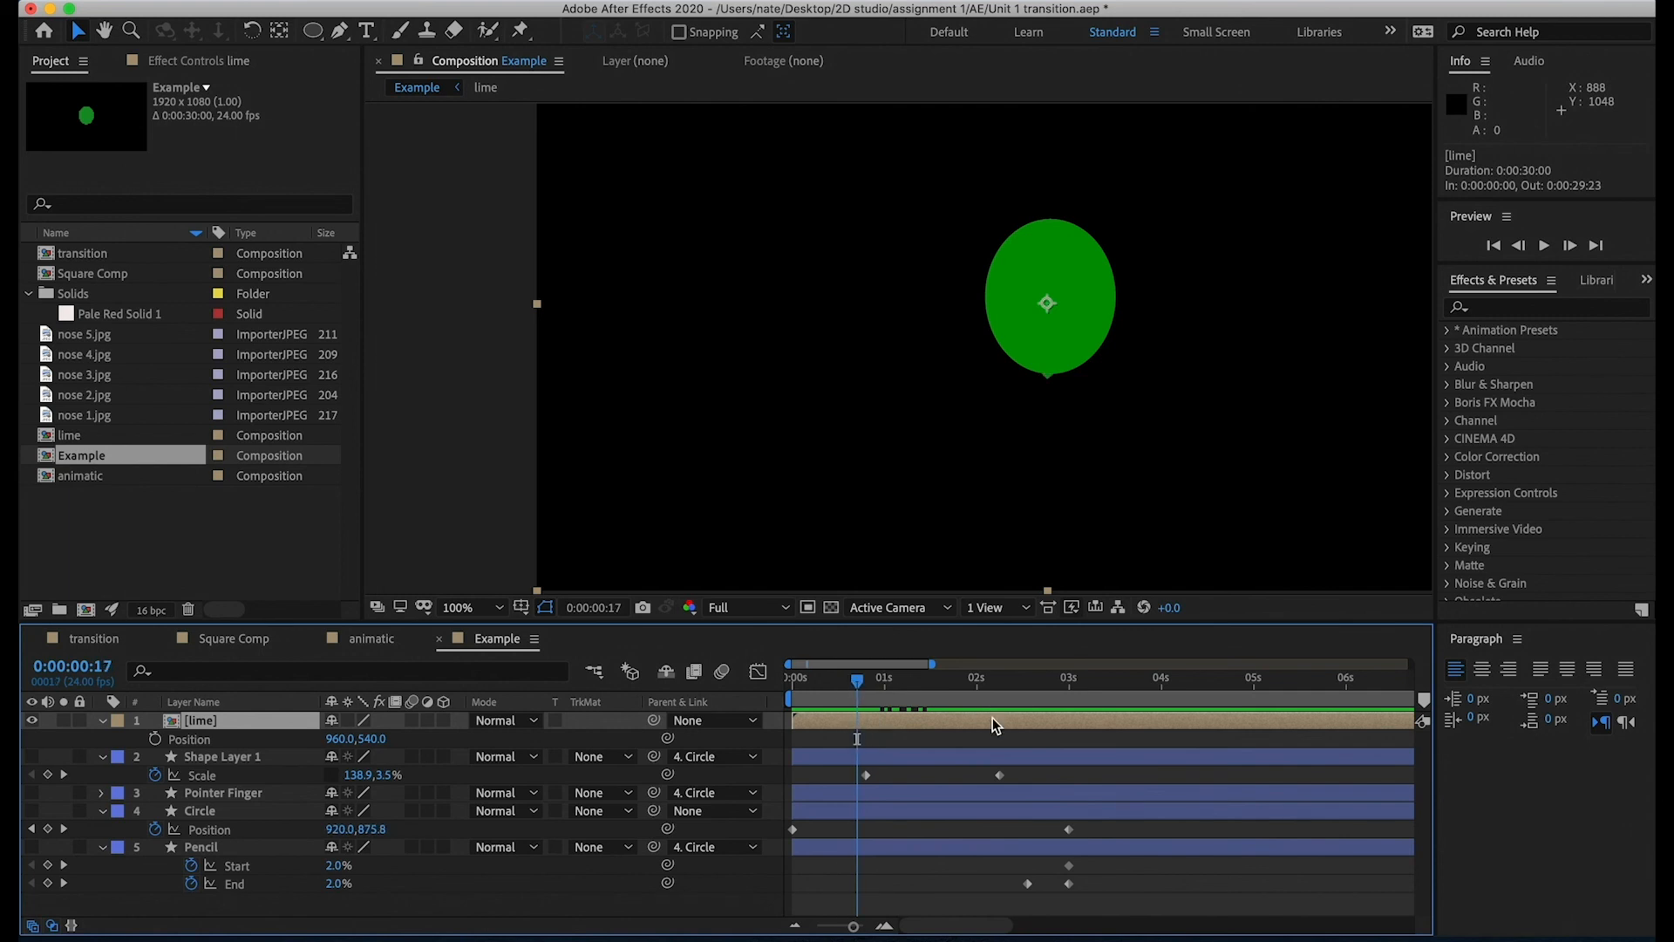
key("y")
left_click_drag(1049, 311, 1051, 302)
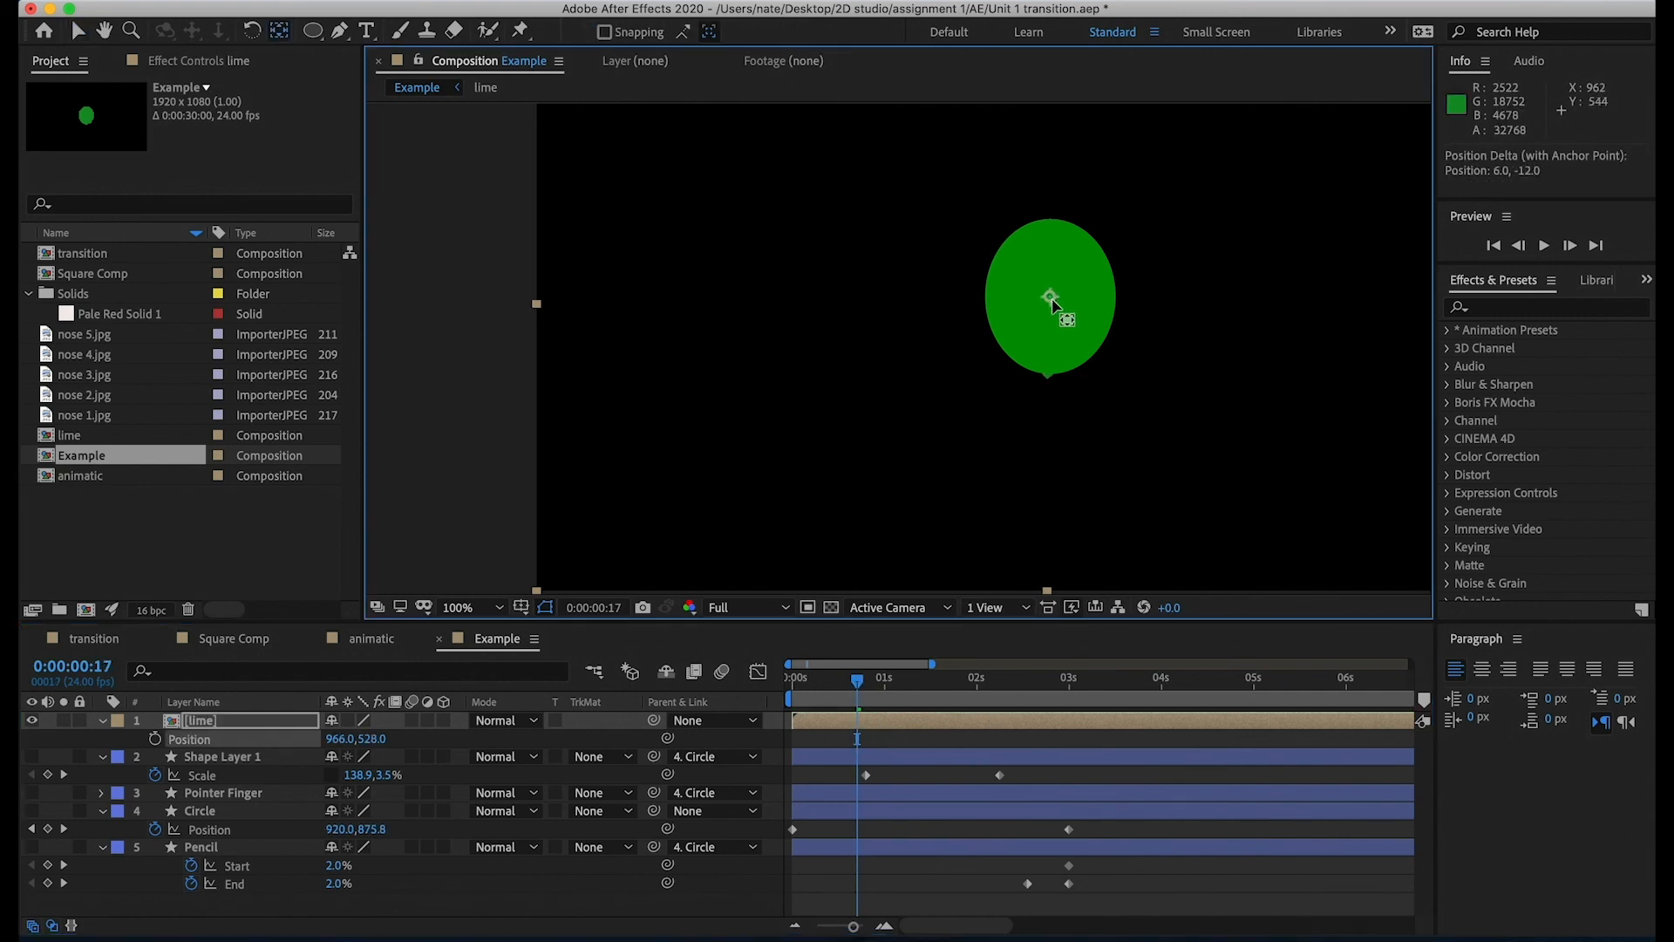
- Keyframe the lime layer's rotation from 0° as the points start to emerge to 175° at 0:00:01:11
key("r")
left_click(155, 738)
left_click_drag(856, 680, 927, 679)
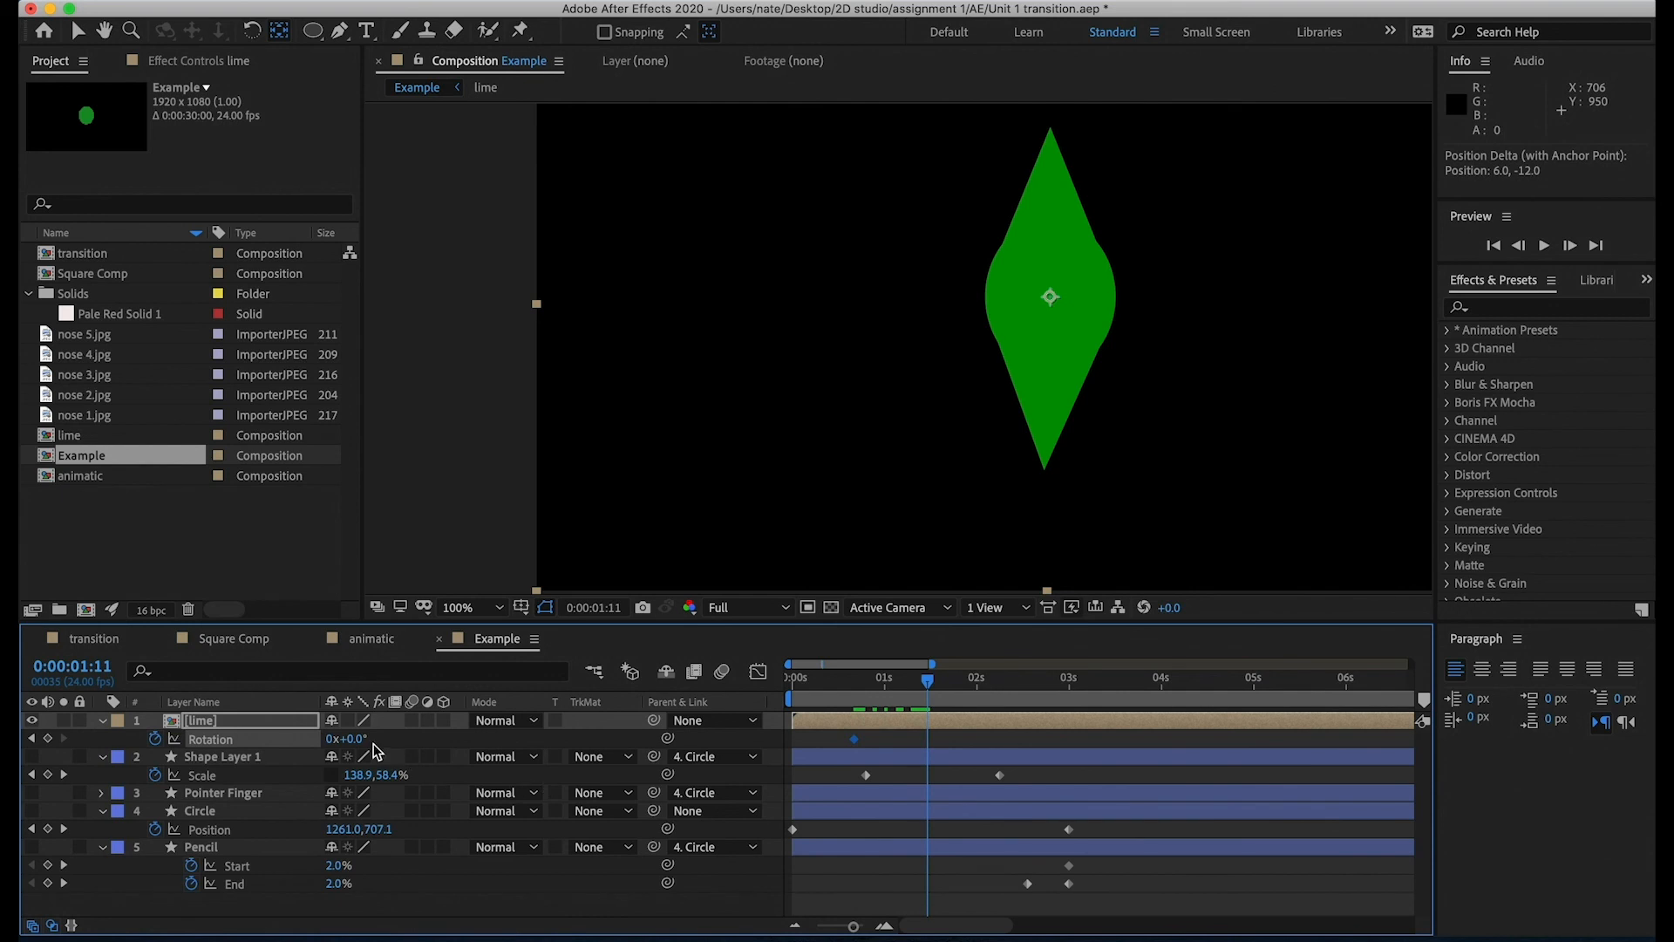
left_click_drag(361, 739, 614, 774)
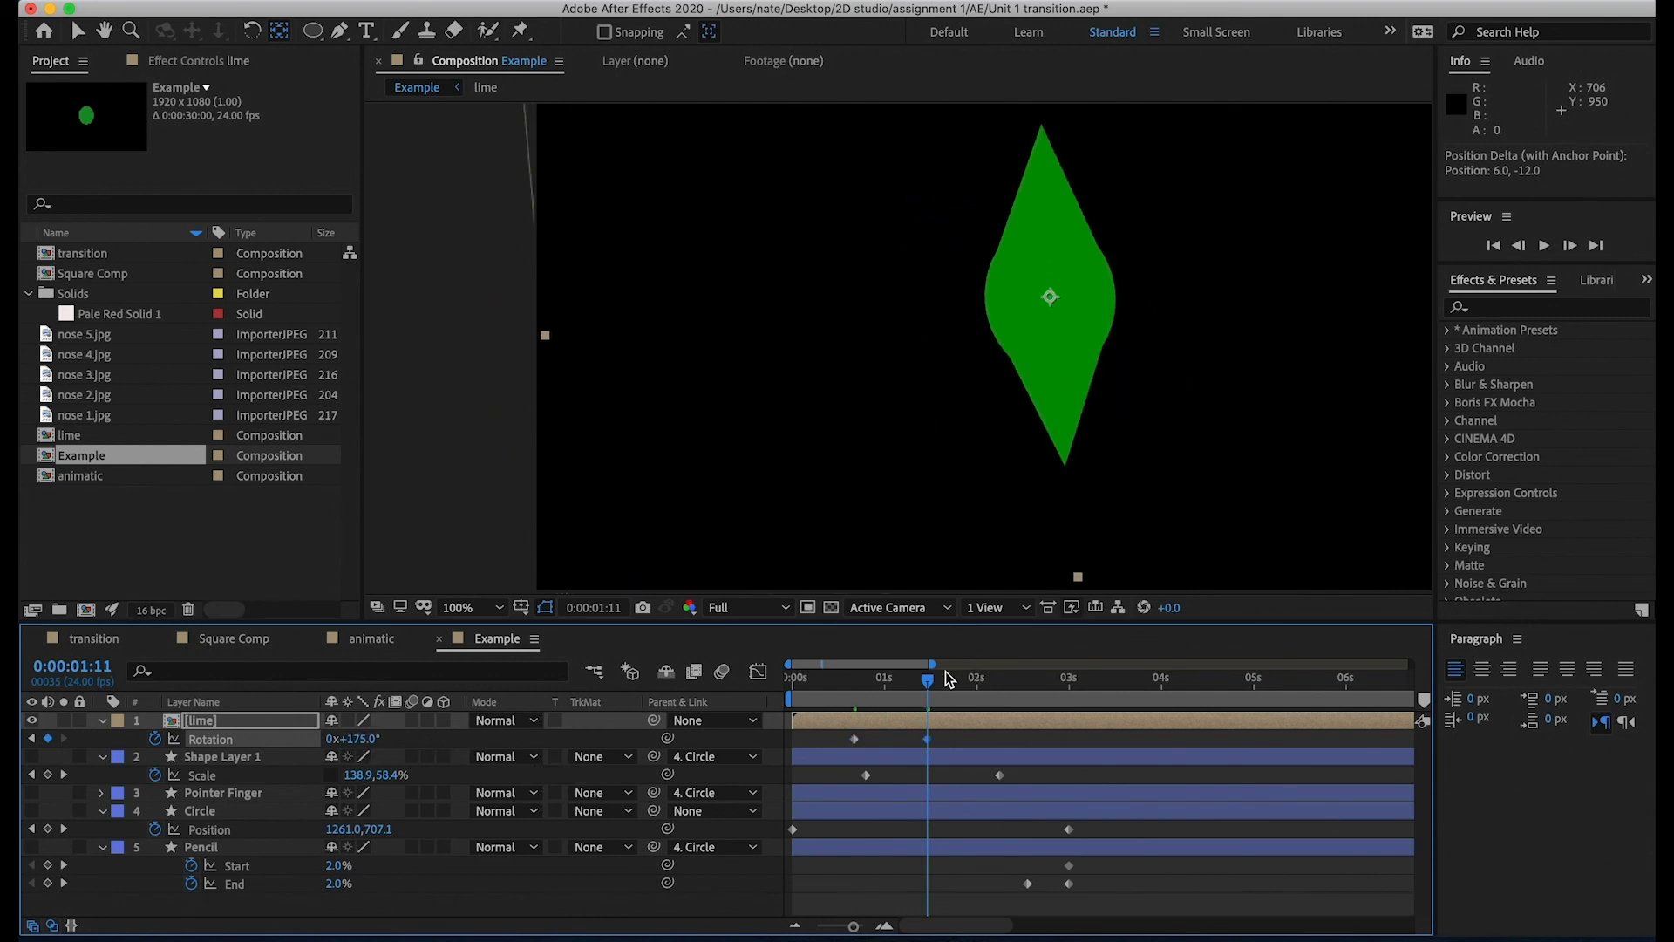
- Review the lime's rotation in Example at 50% magnification, look inside the lime precomposition, and return to Example
left_click_drag(945, 674, 873, 683)
key("comma")
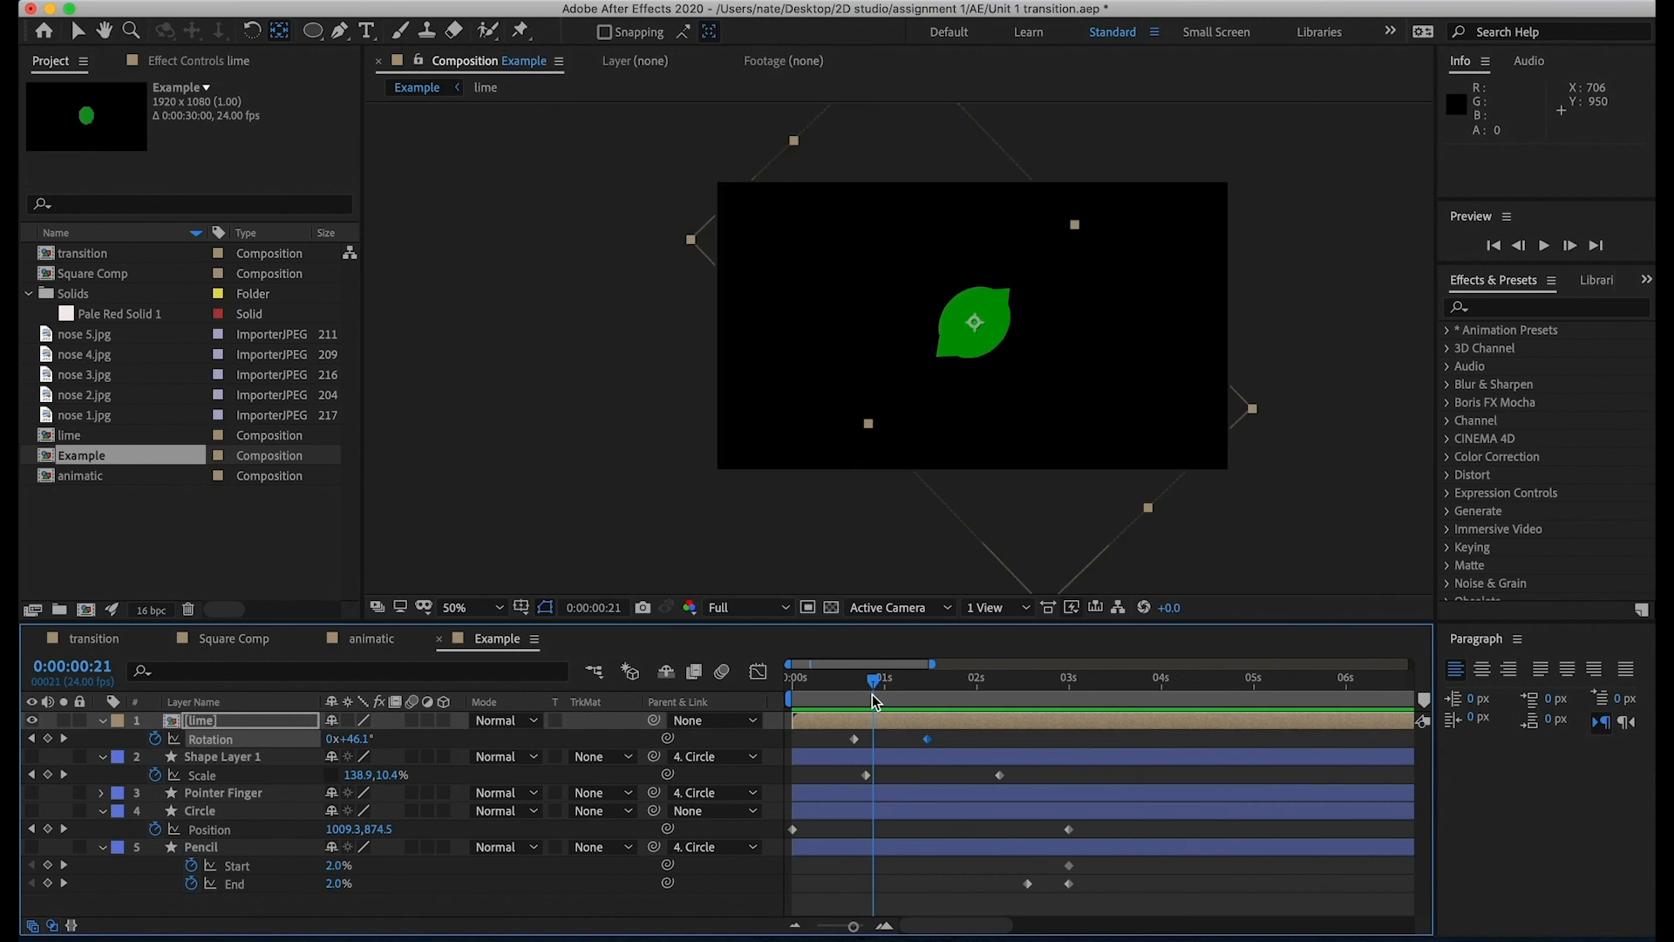
left_click(279, 755)
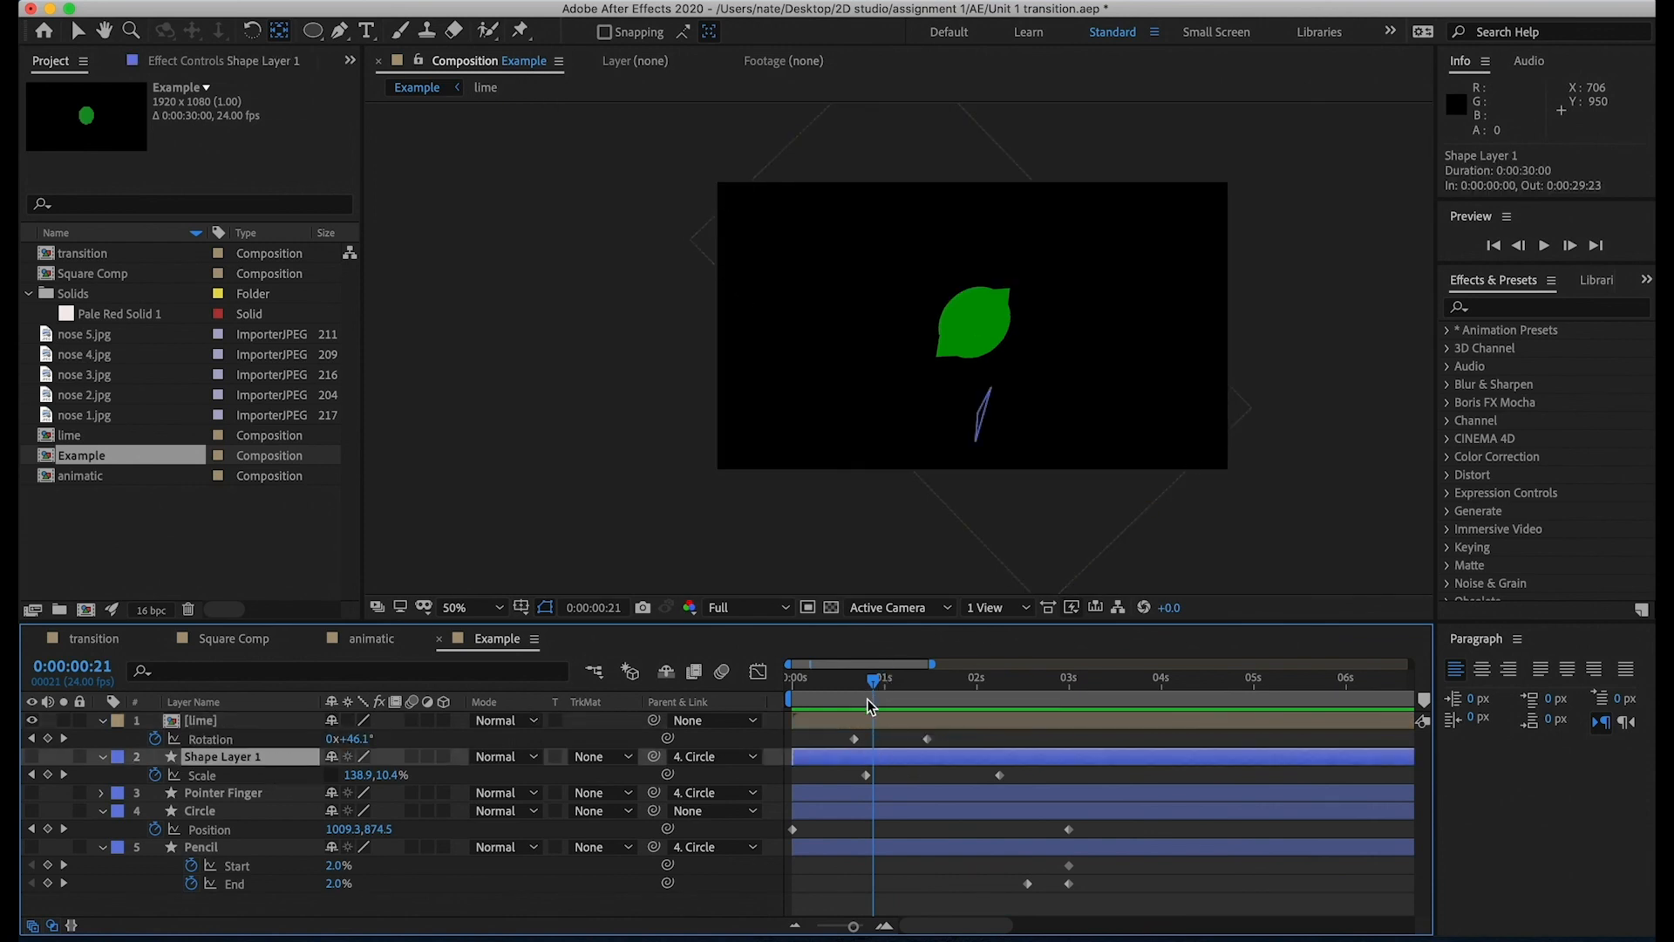
left_click(868, 720)
key("Page_Down")
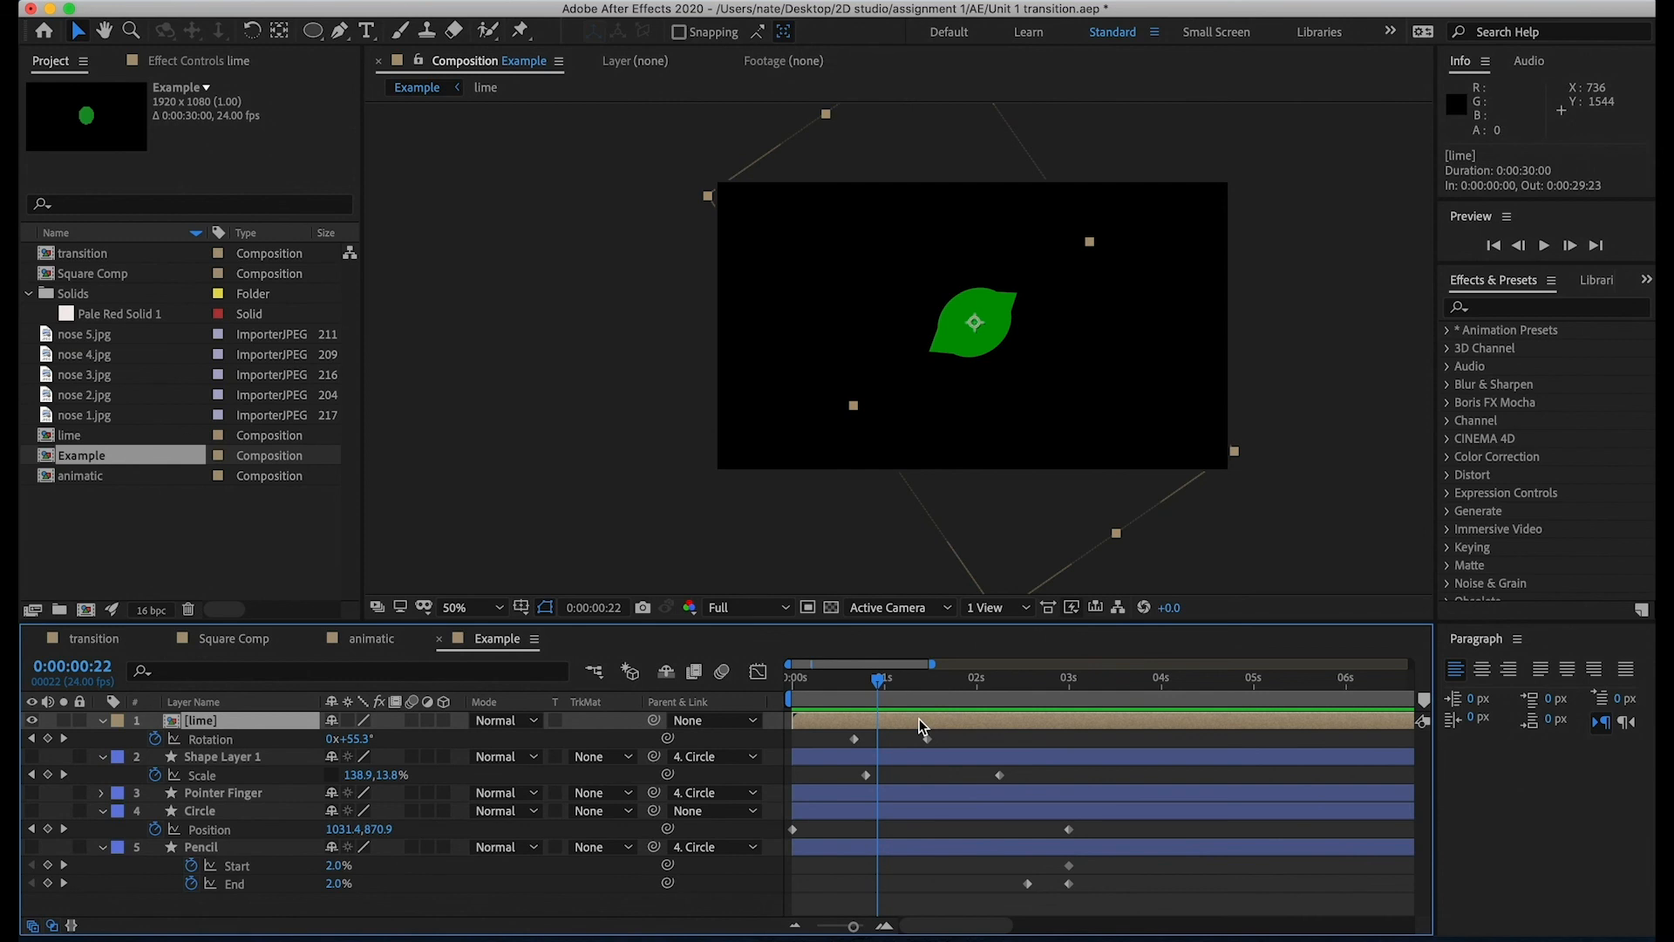
double_click(919, 724)
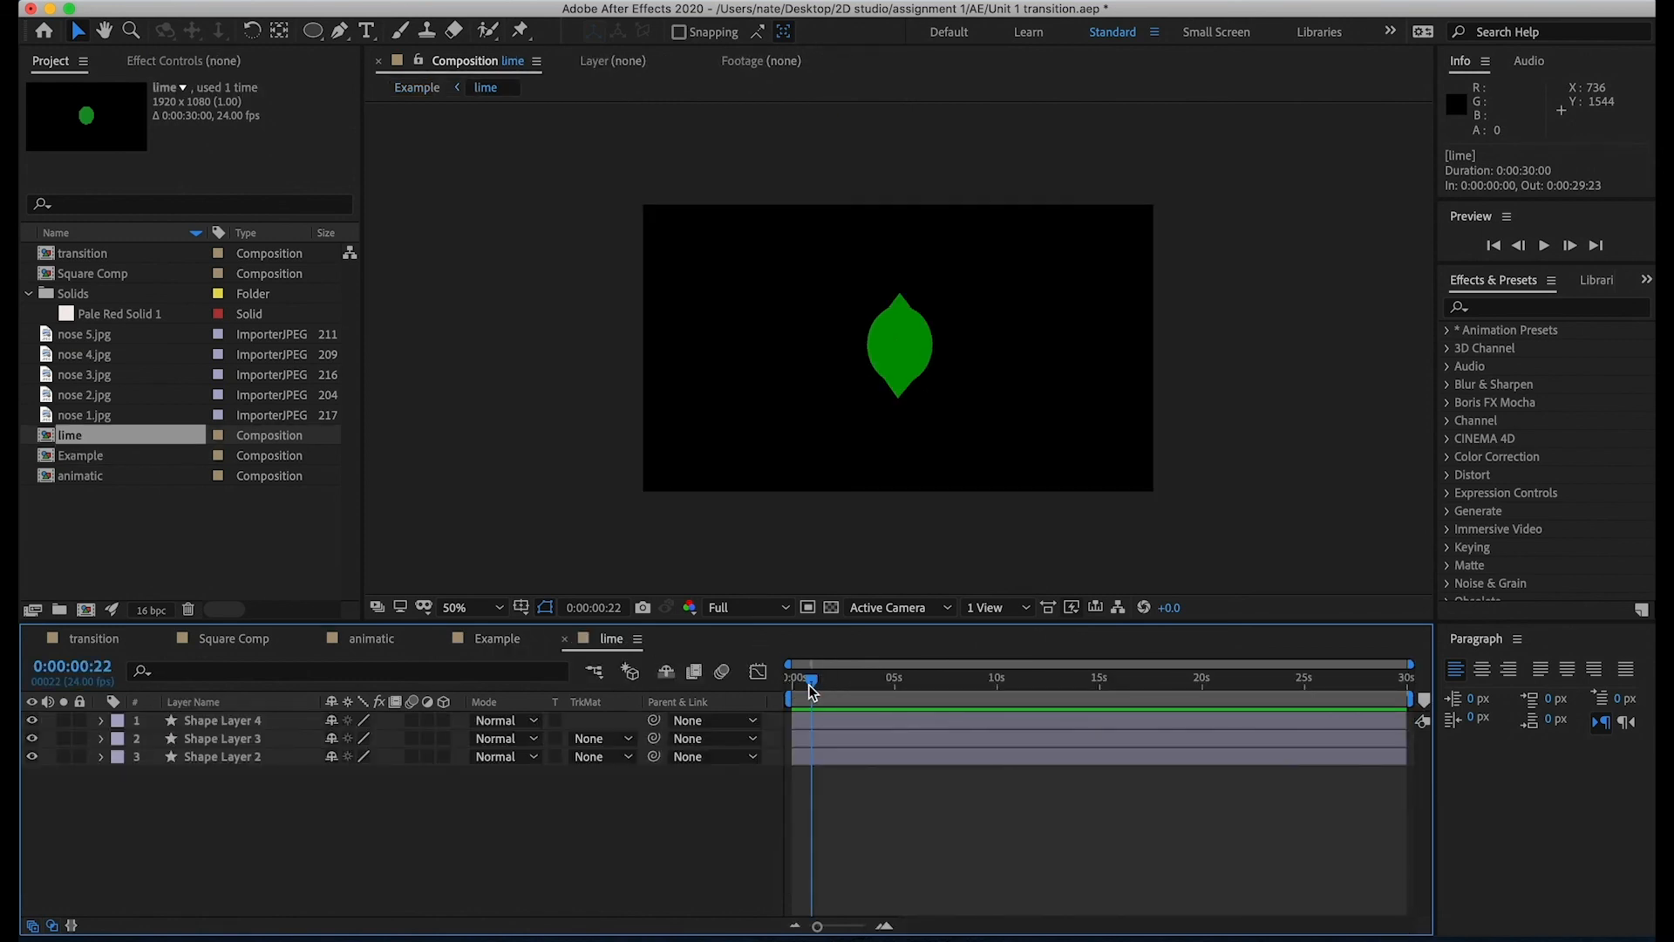
left_click(513, 647)
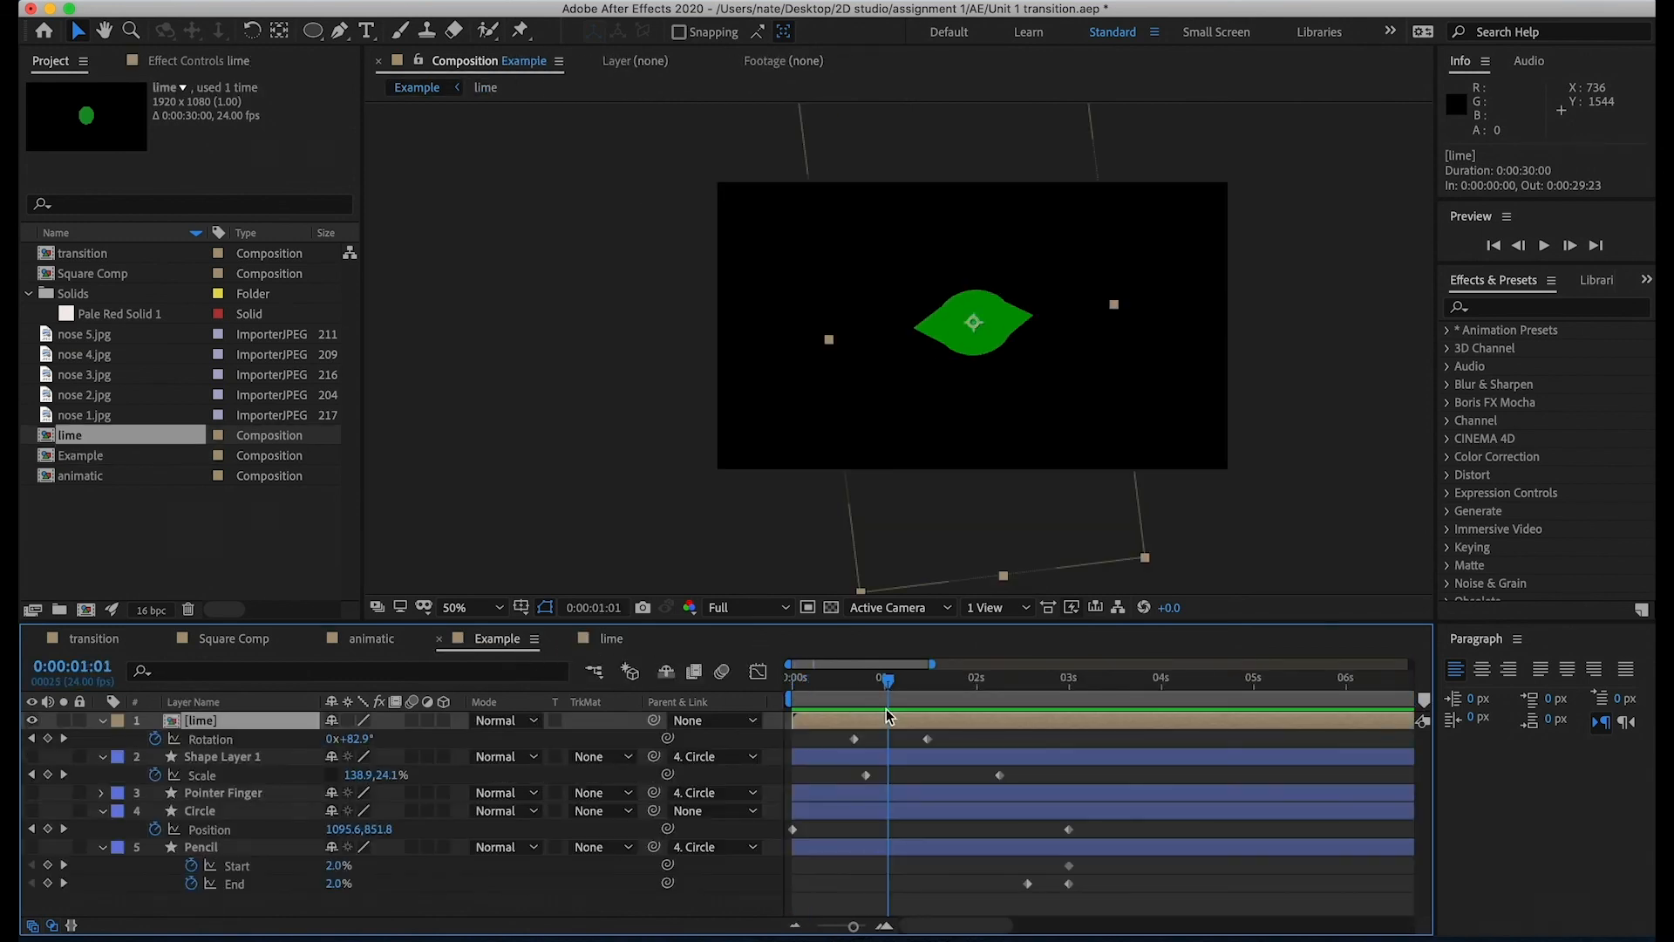